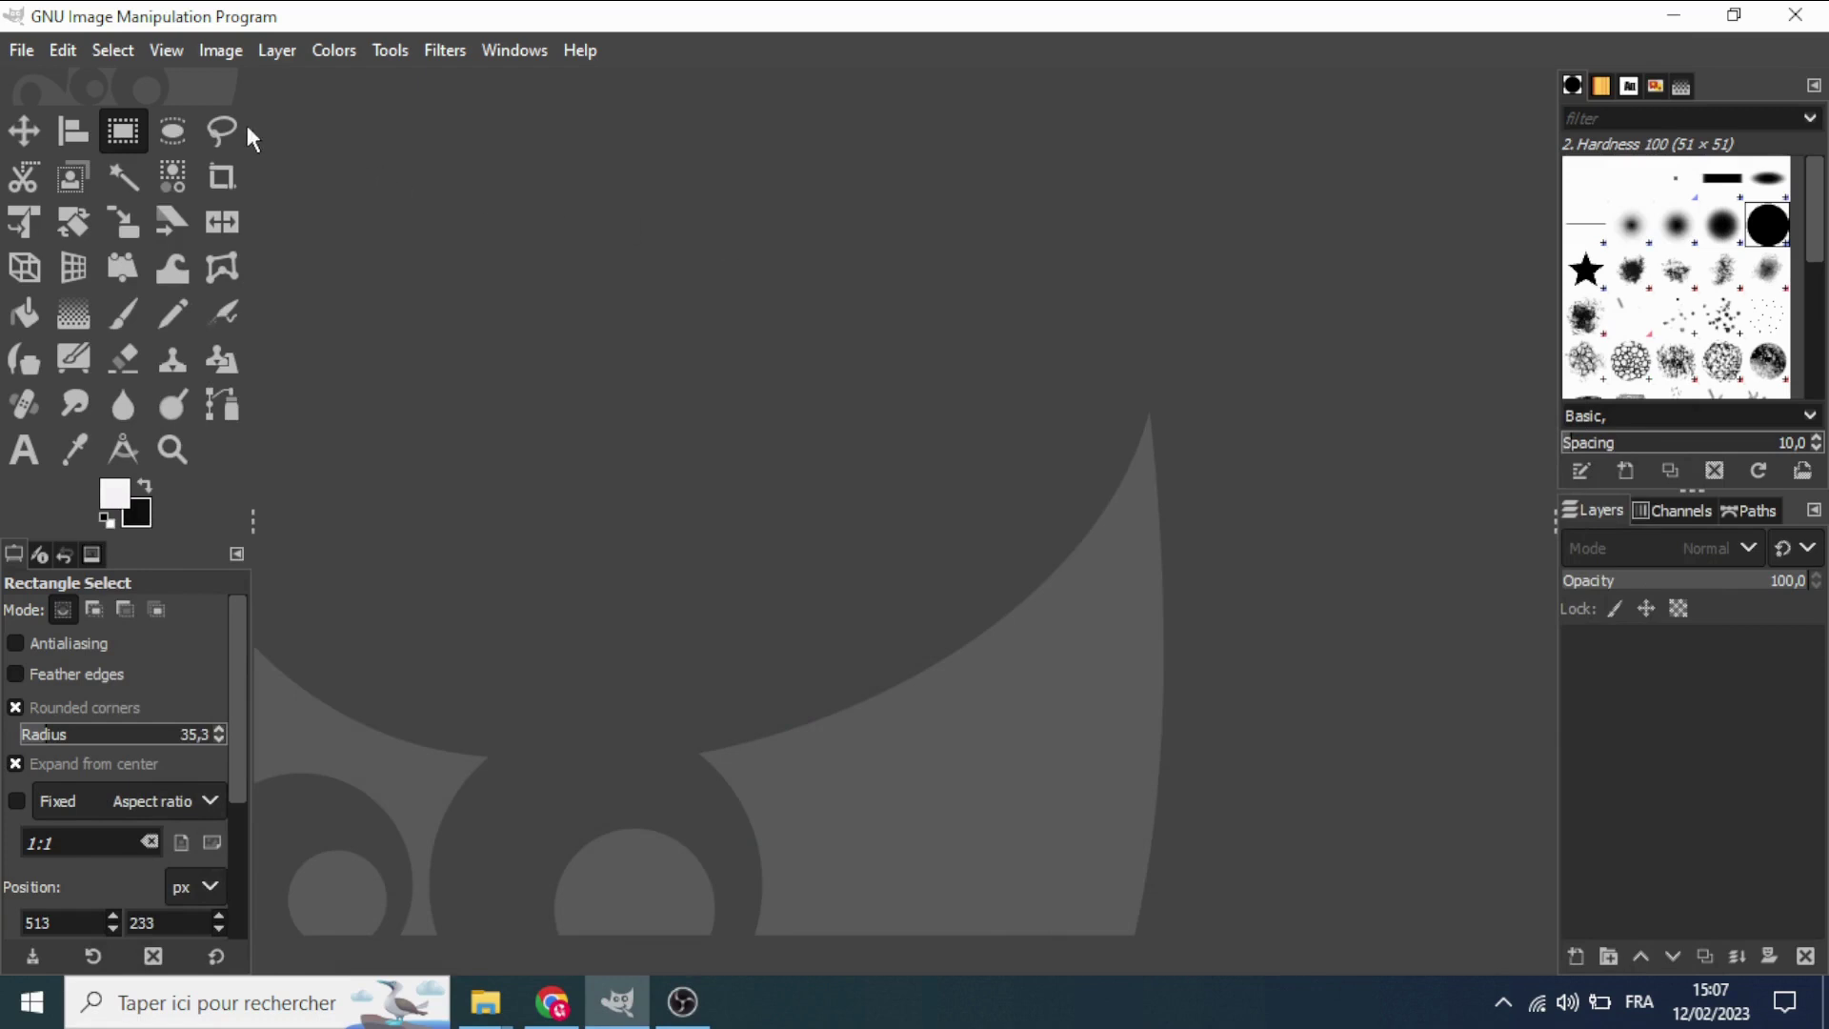
# Create a new 1280×720 image and fill its background with white.
pyautogui.click(23, 57)
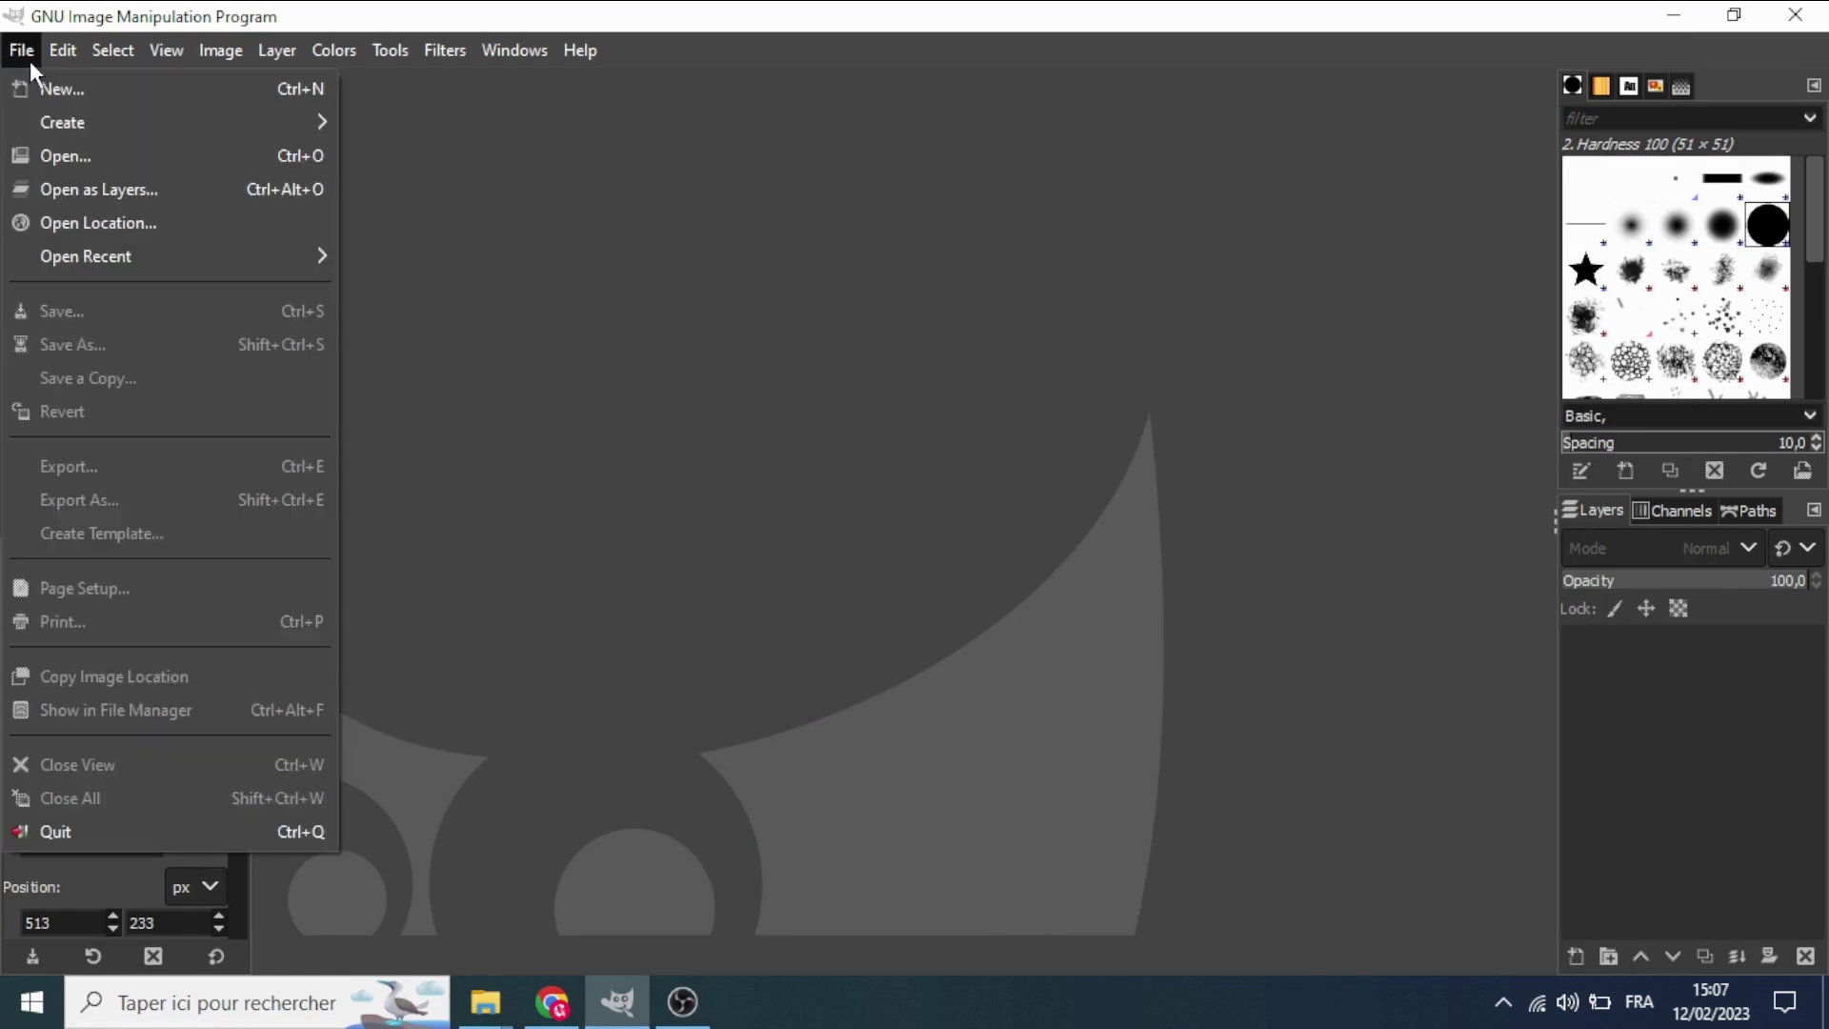
pyautogui.click(139, 93)
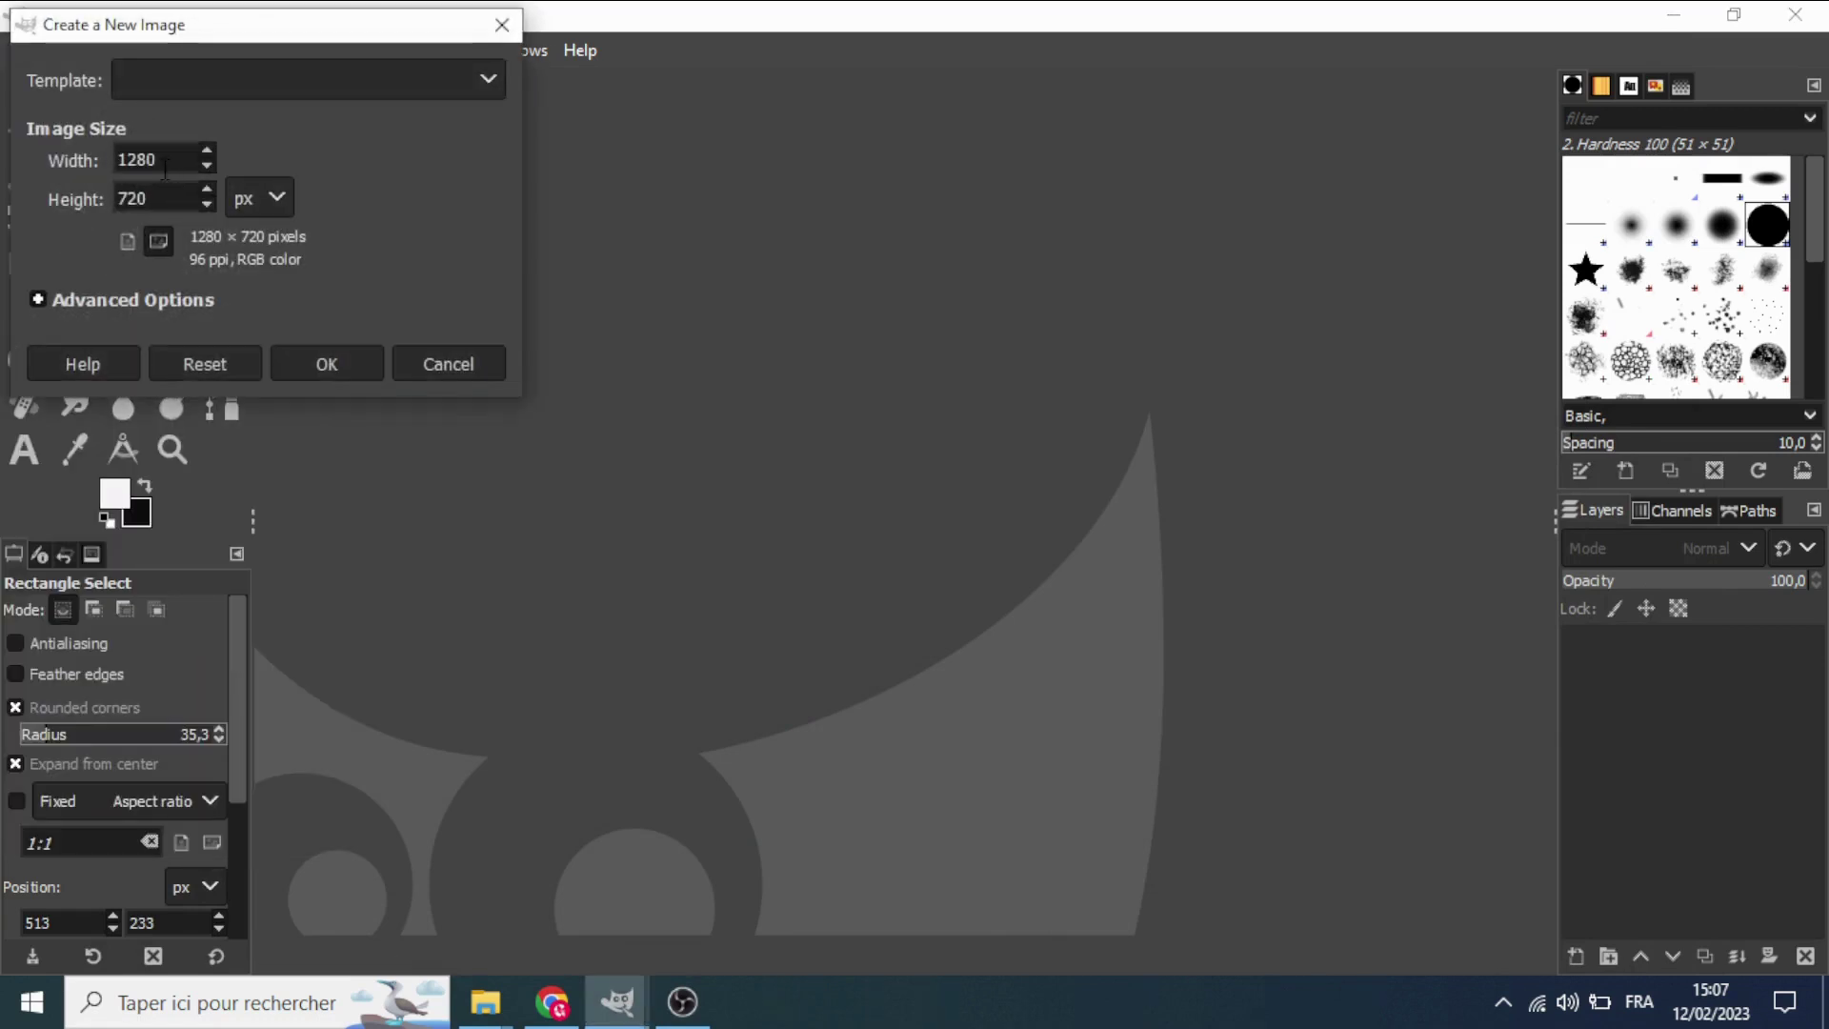
pyautogui.click(351, 364)
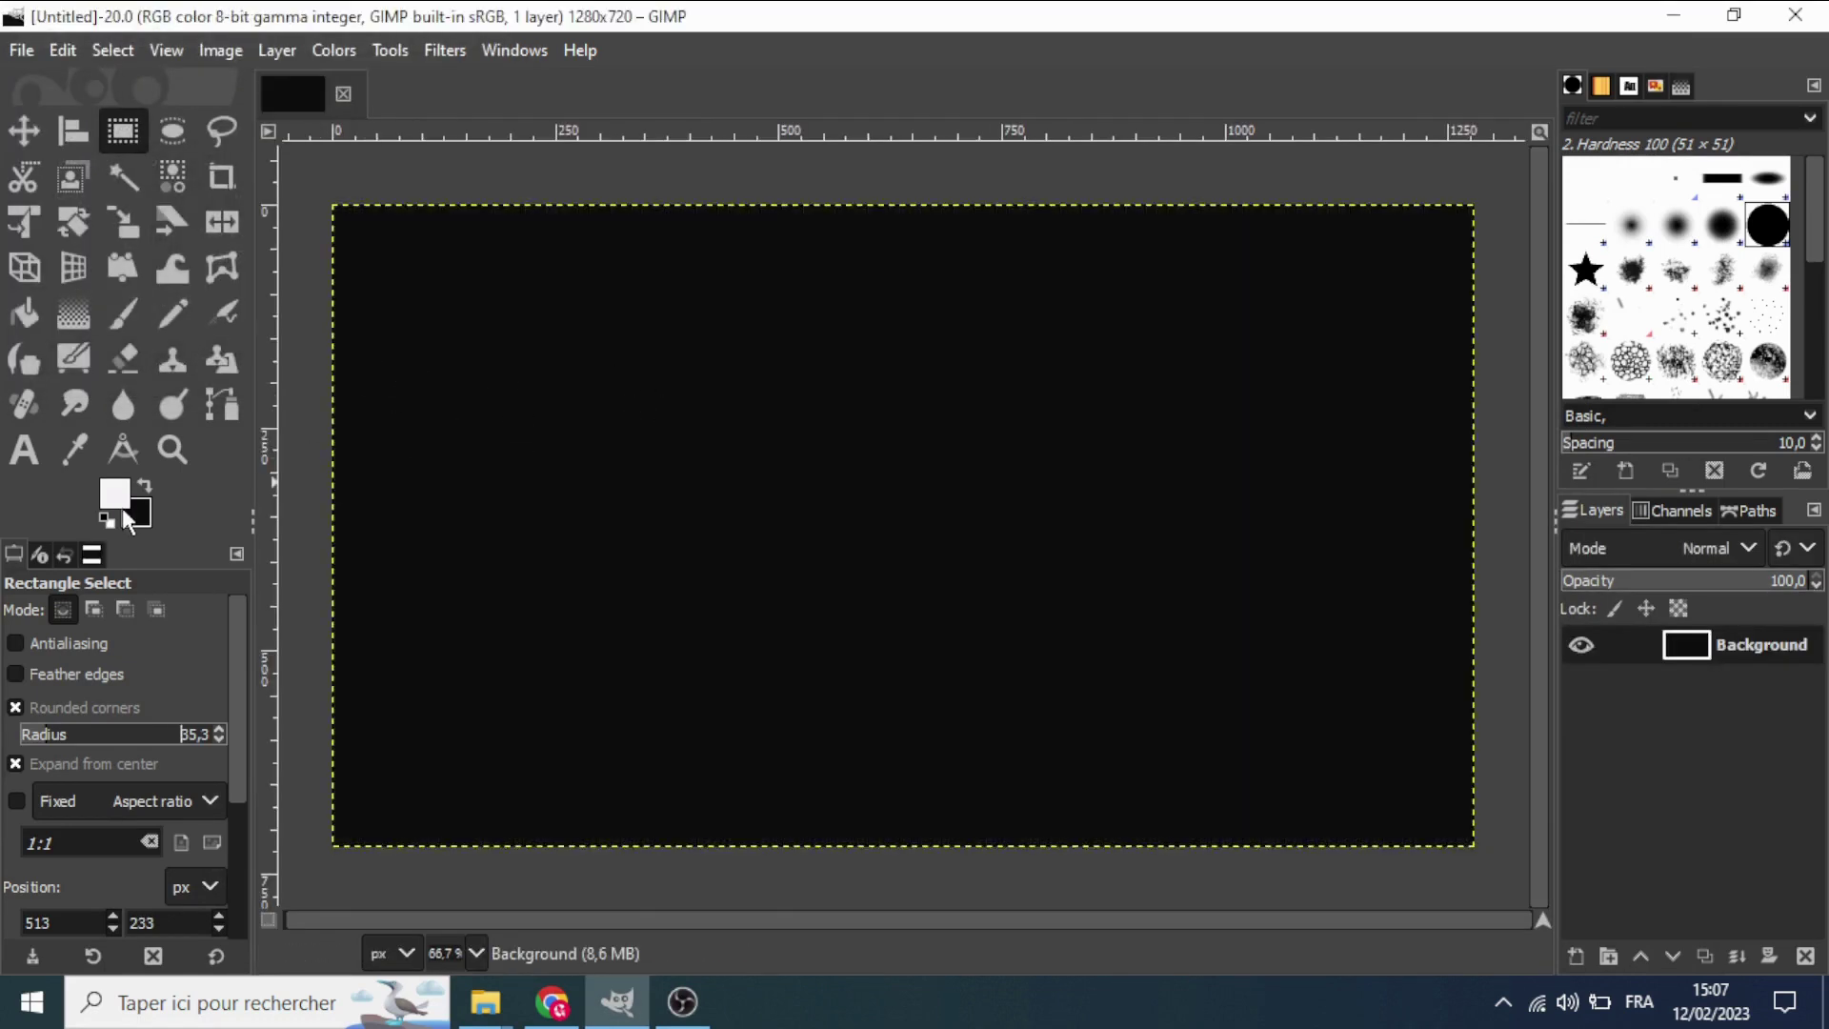
pyautogui.moveTo(115, 494); pyautogui.dragTo(591, 502)
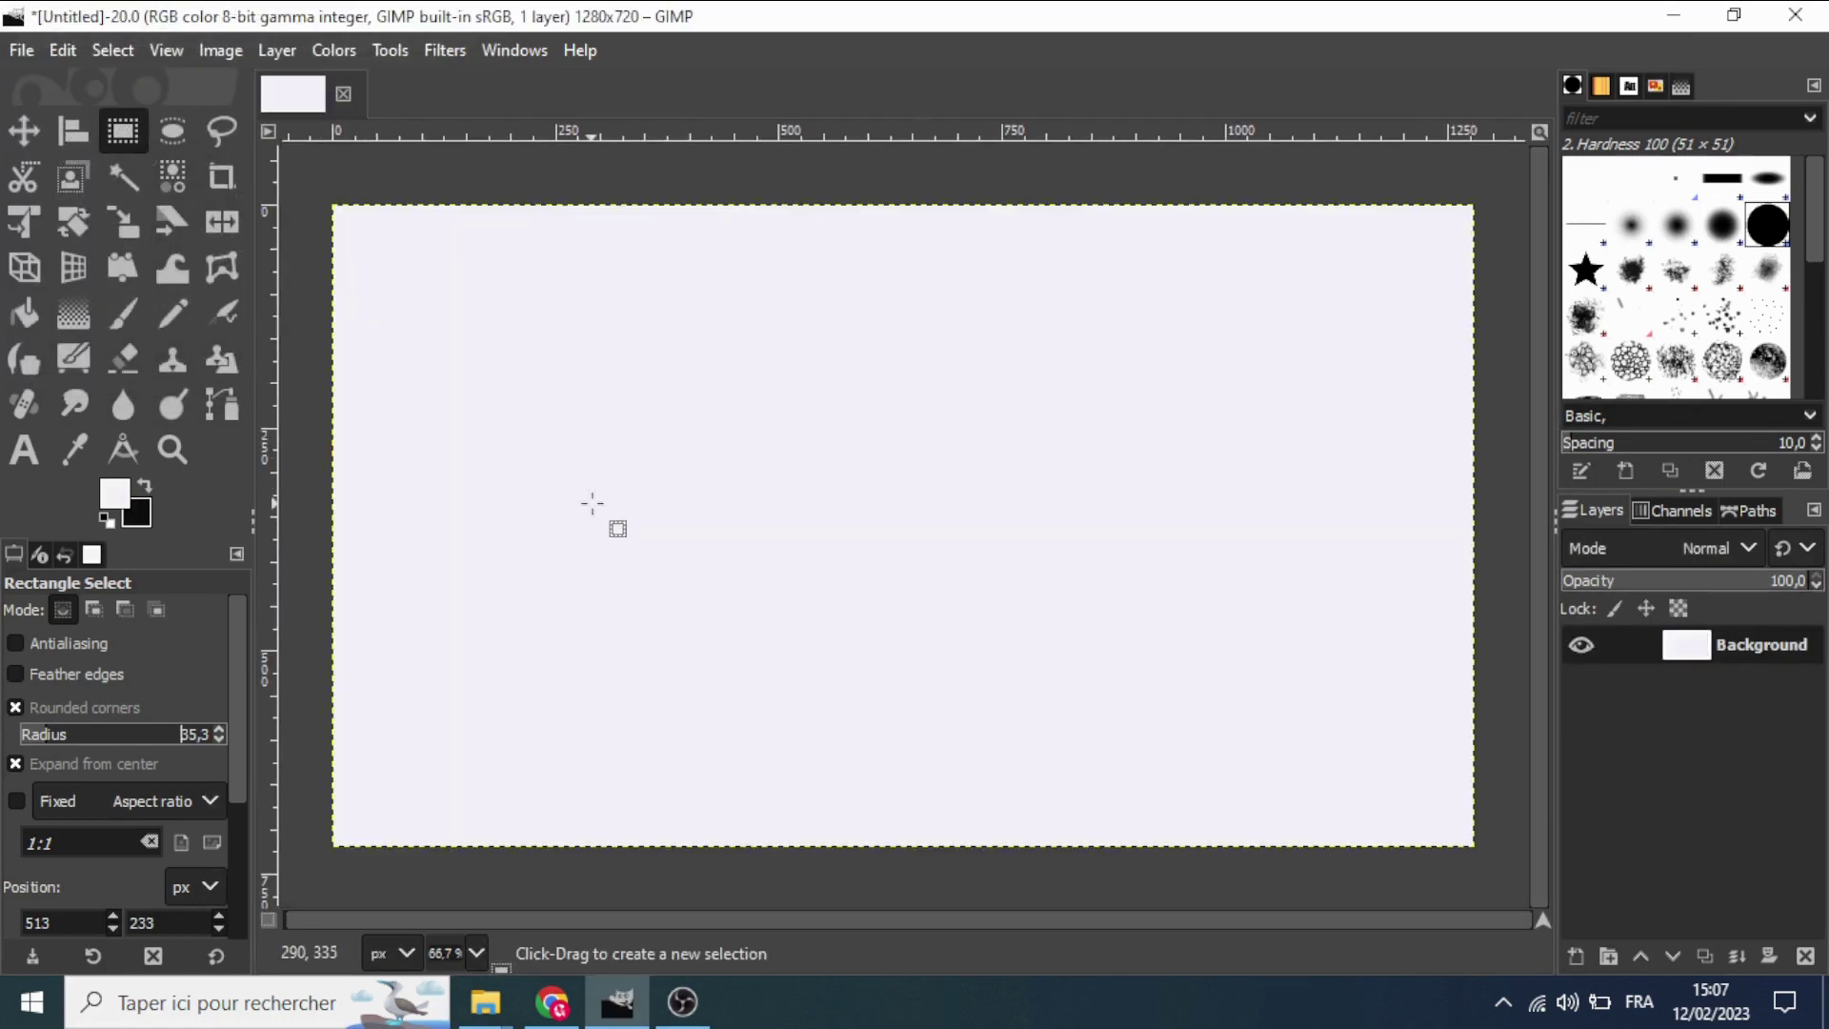
# Add a 1280×720 transparent layer named 'Layer' above the white Background.
pyautogui.click(23, 133)
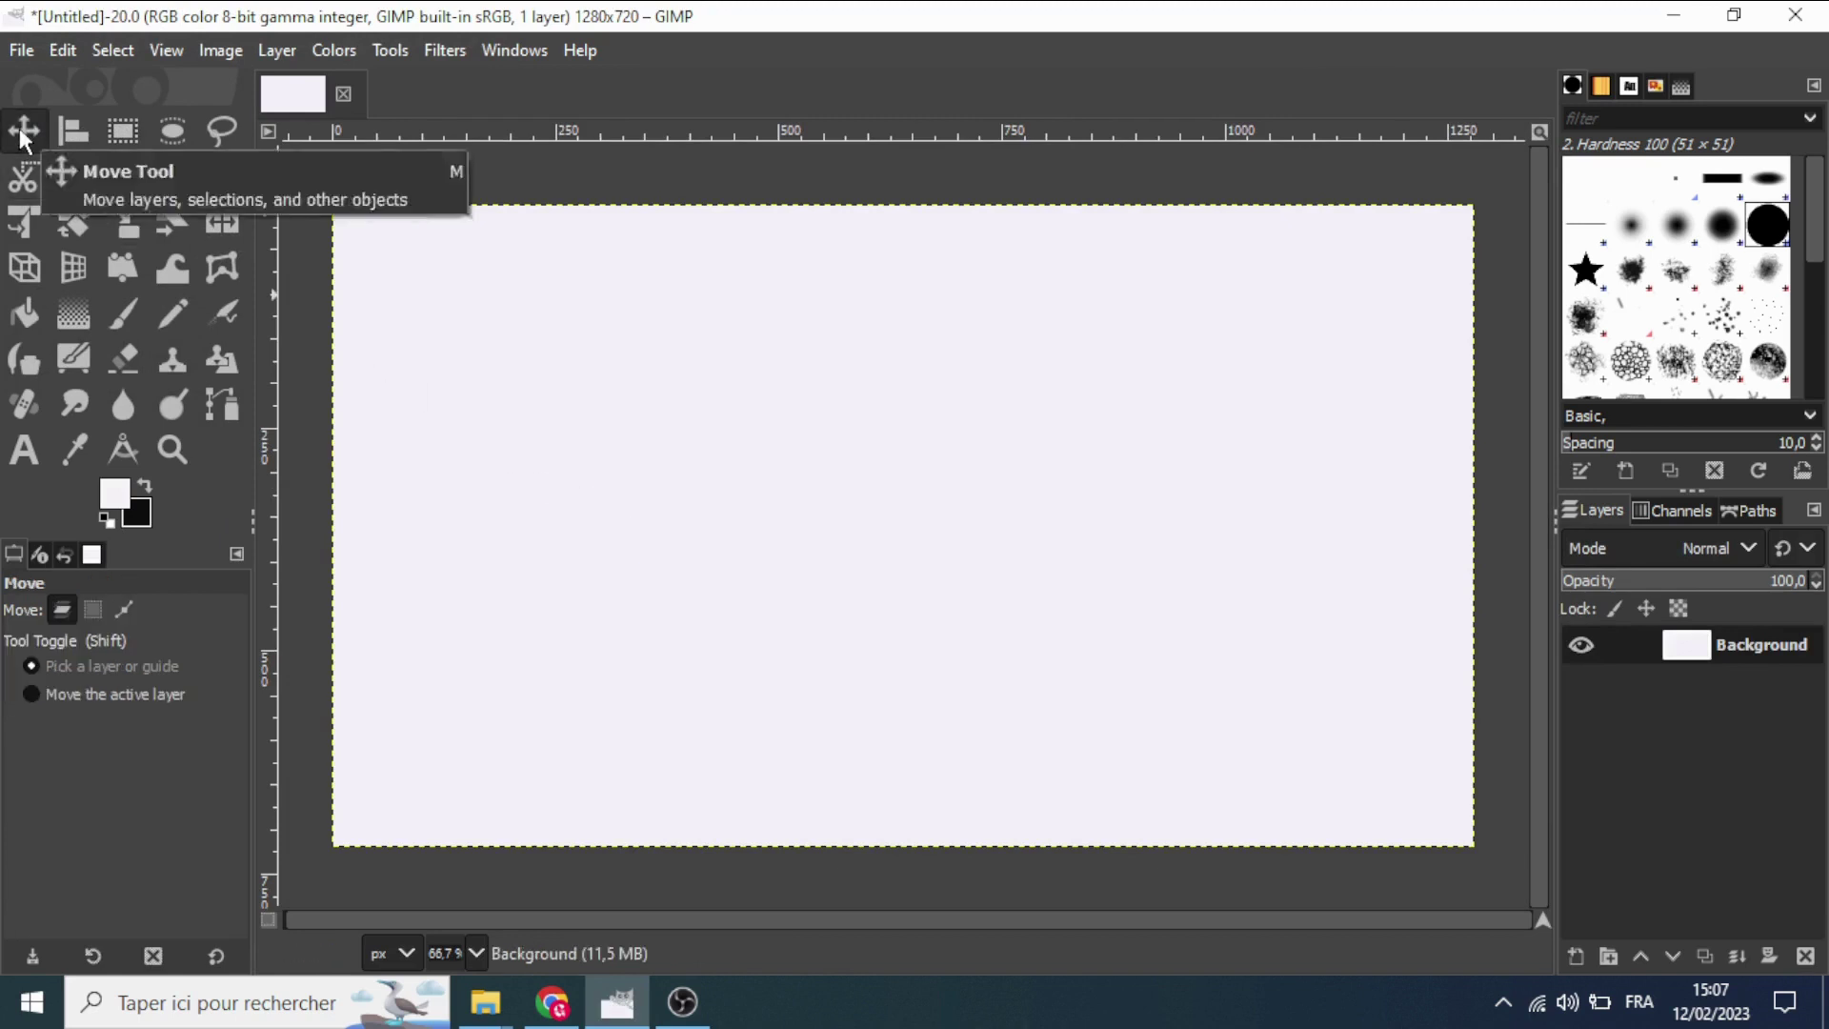
pyautogui.click(1576, 956)
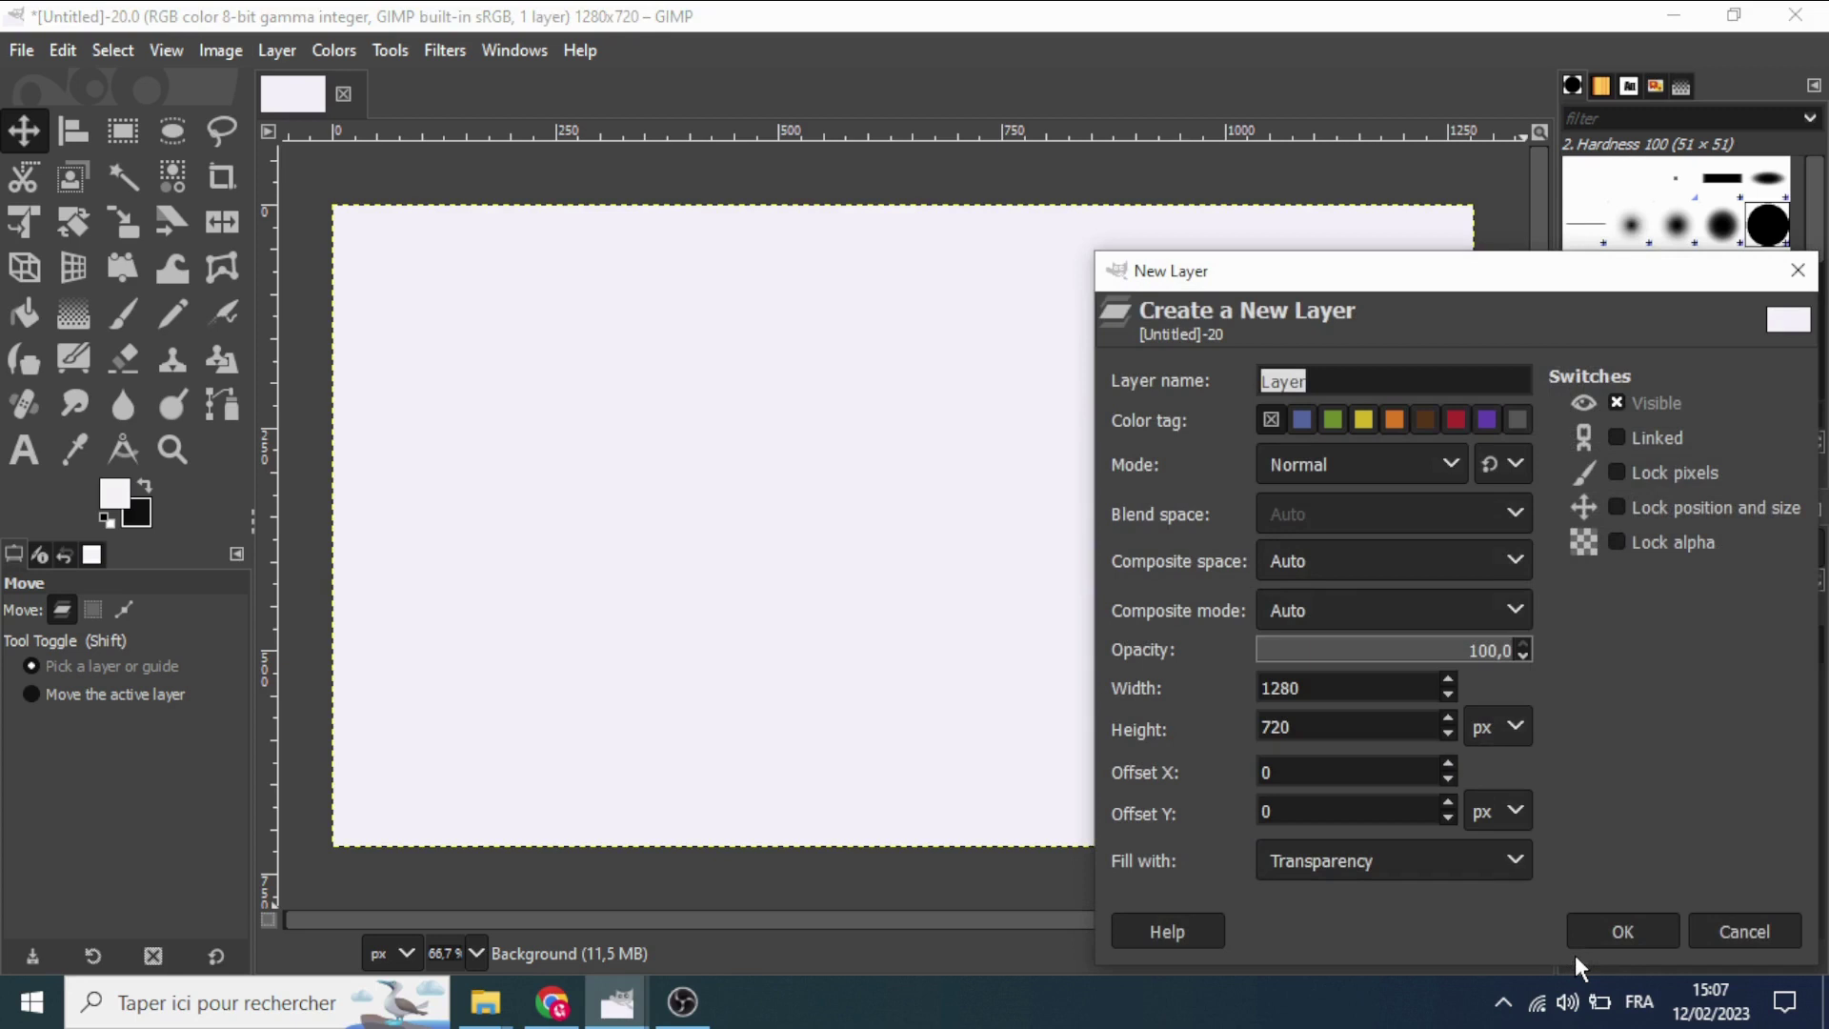
pyautogui.click(1359, 857)
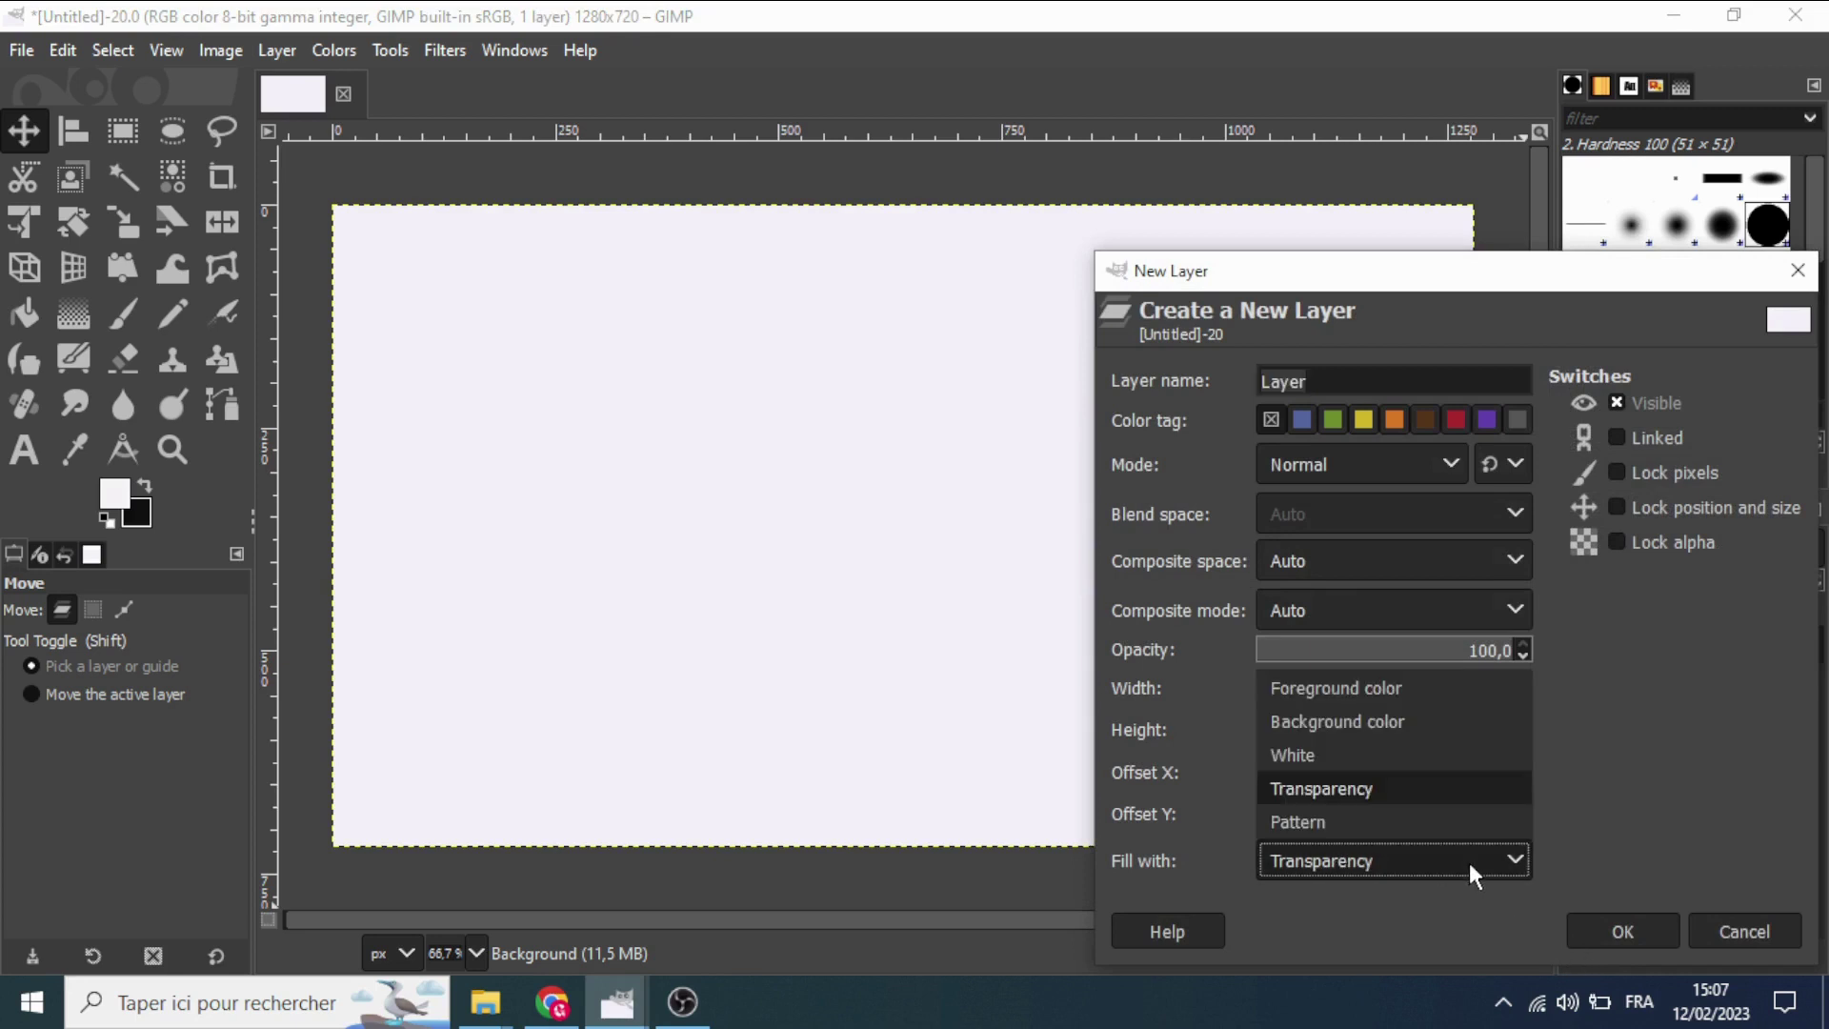
pyautogui.click(1335, 789)
pyautogui.click(1614, 935)
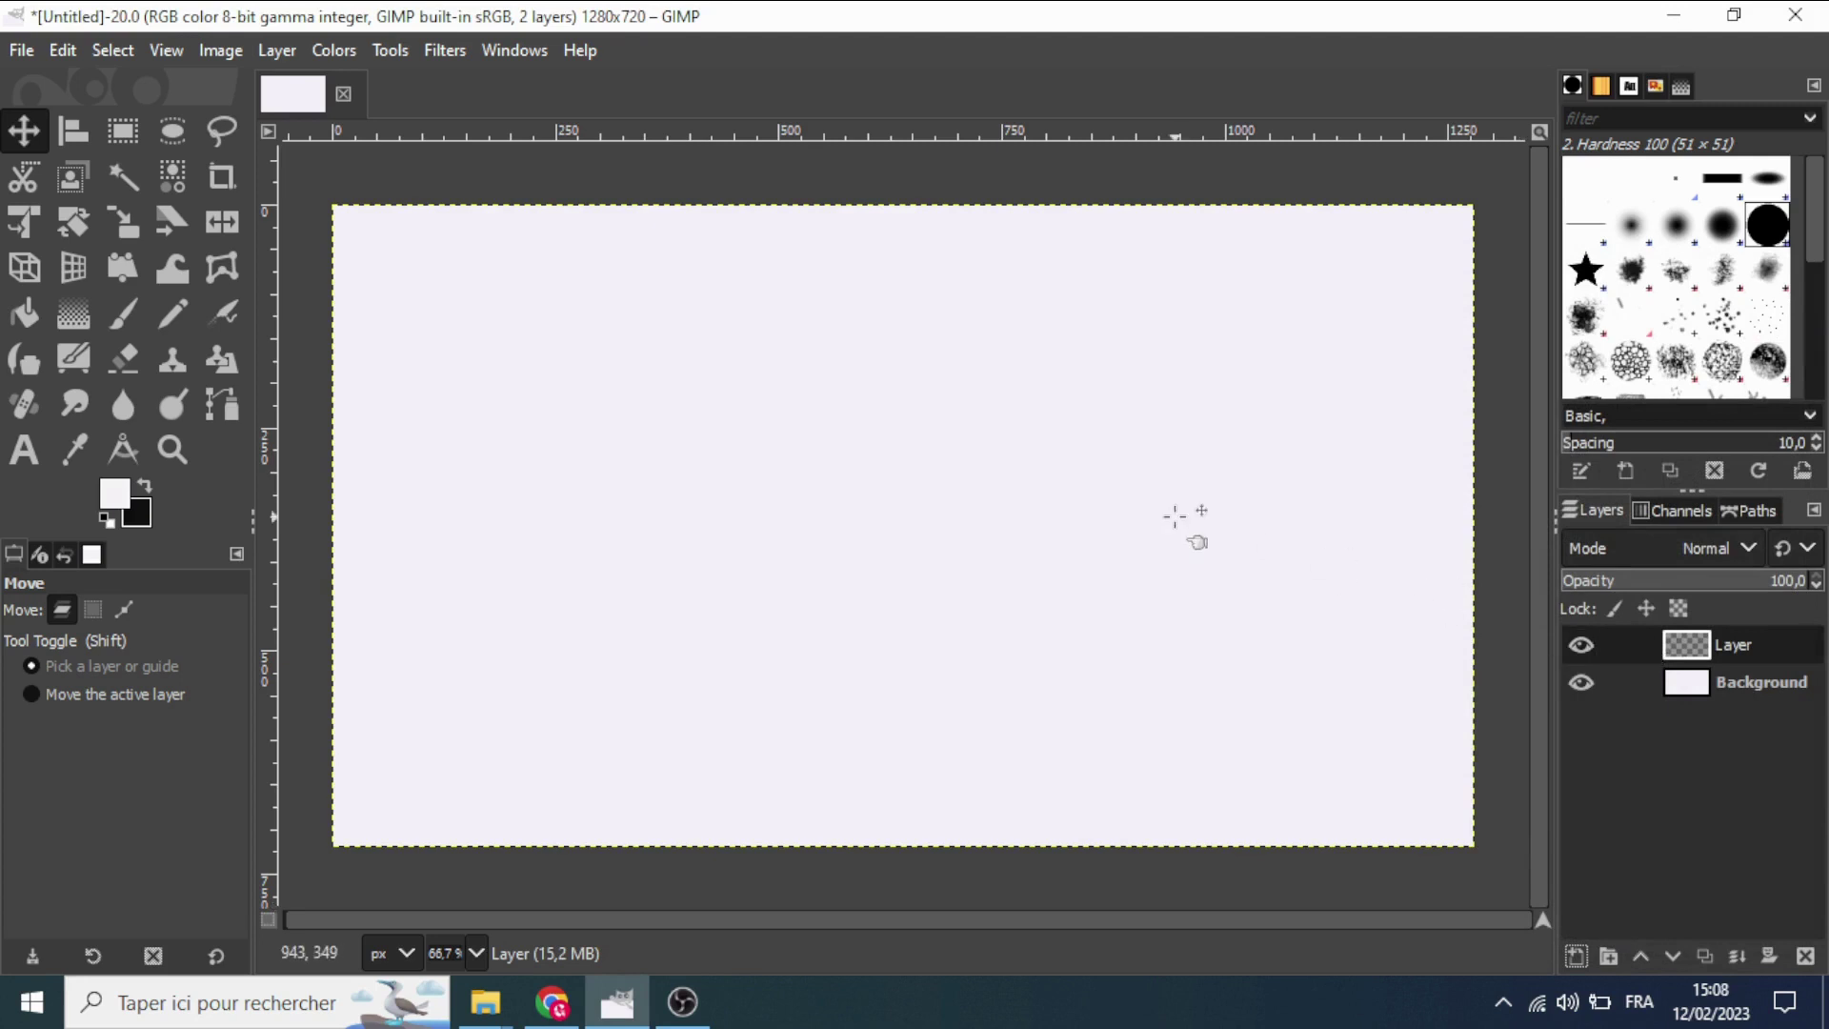
# Add a vertical guide at 50% of the canvas width.
pyautogui.click(228, 54)
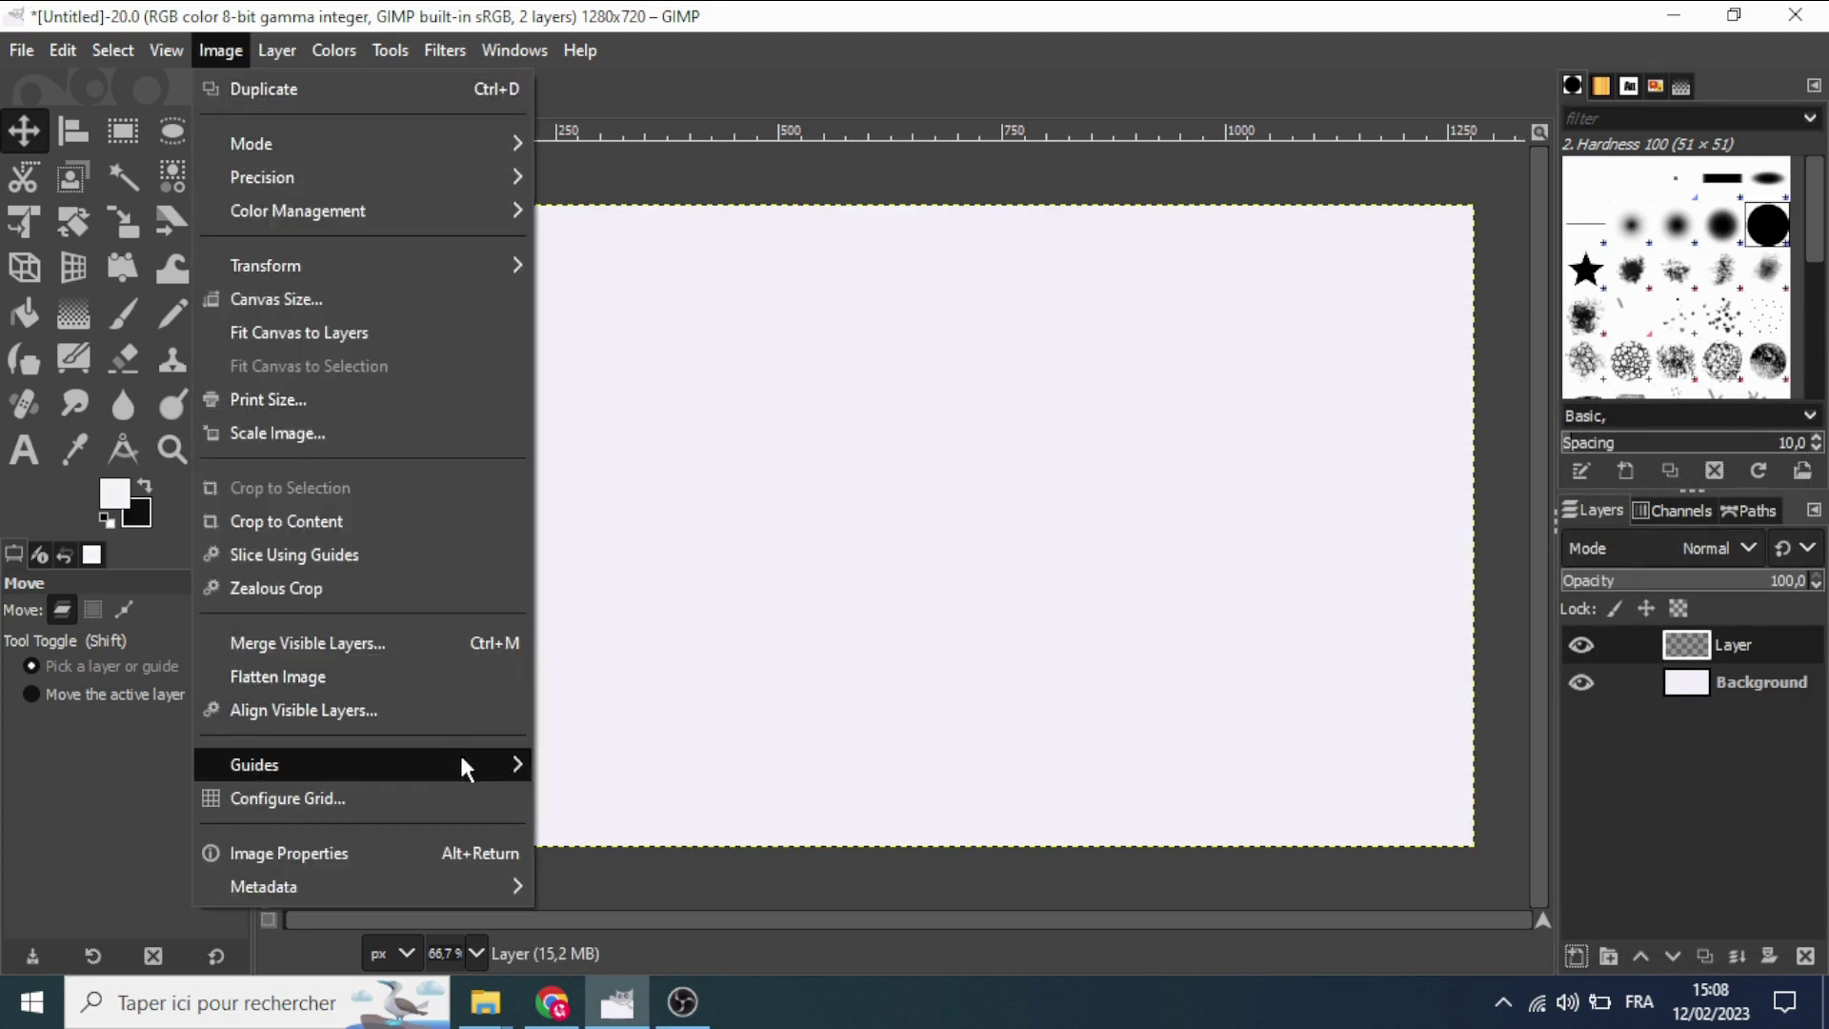
pyautogui.moveTo(254, 764)
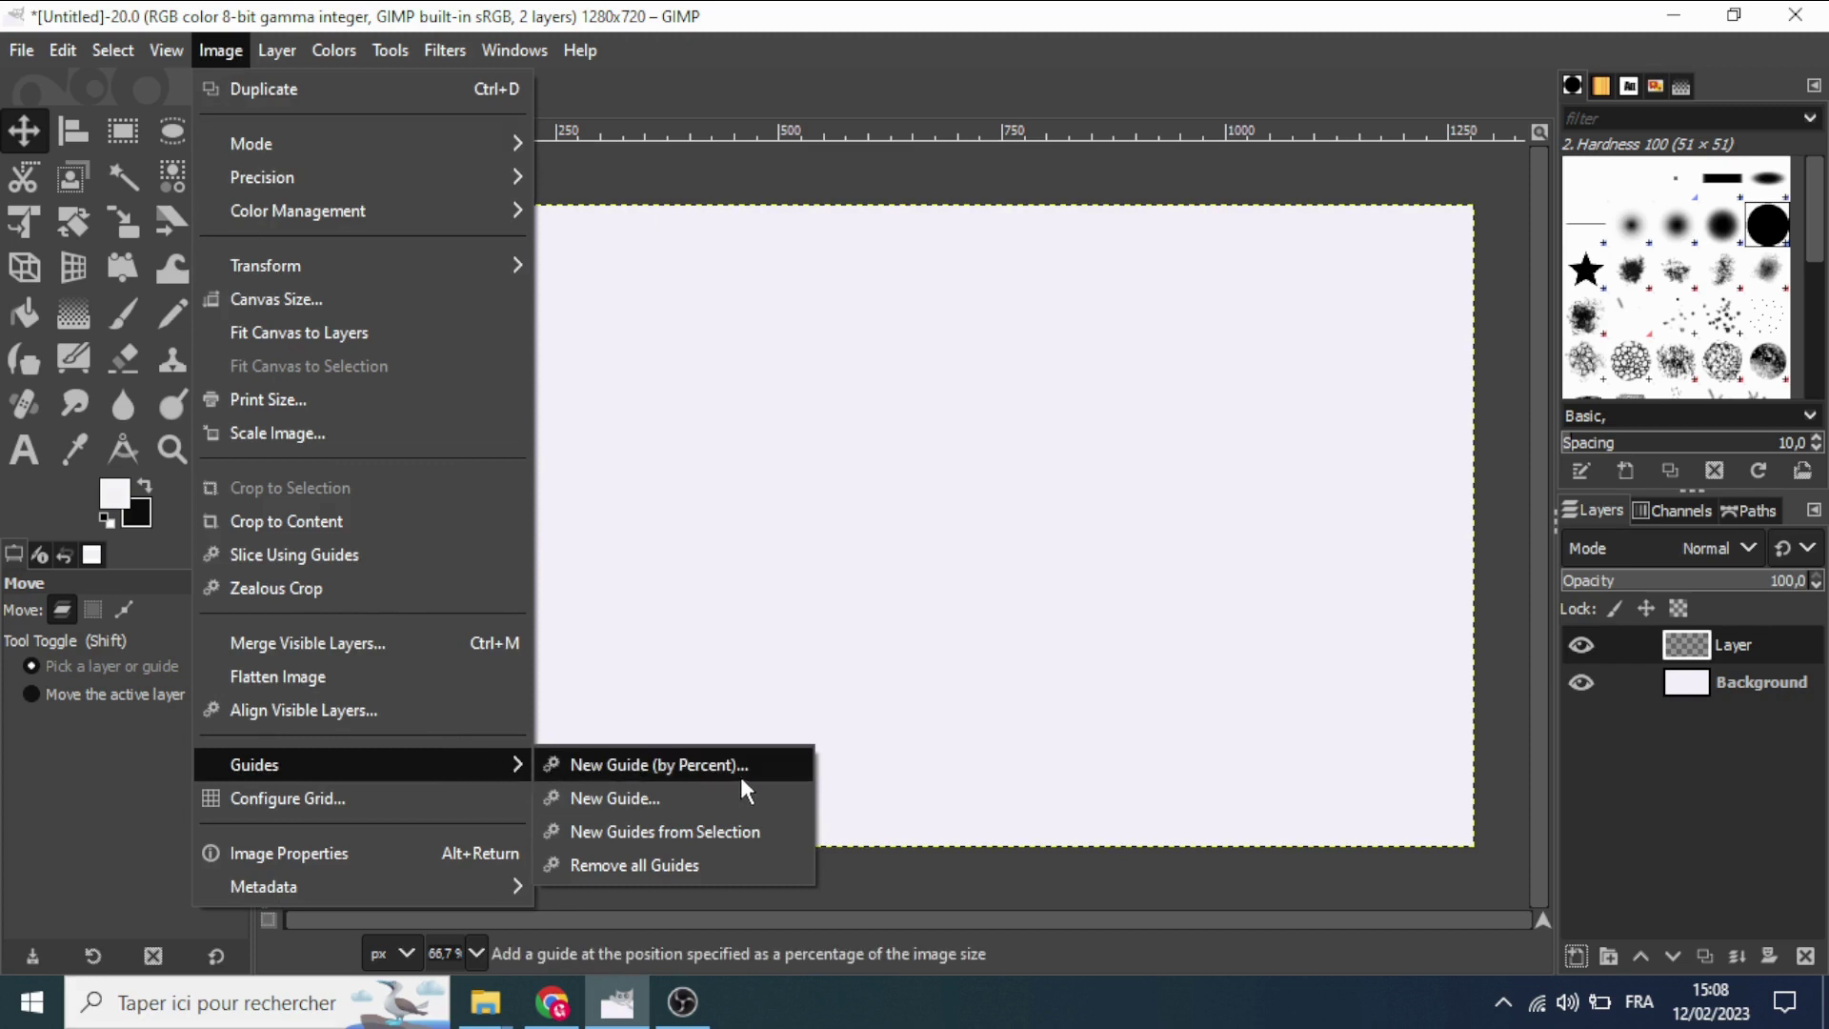
pyautogui.click(741, 778)
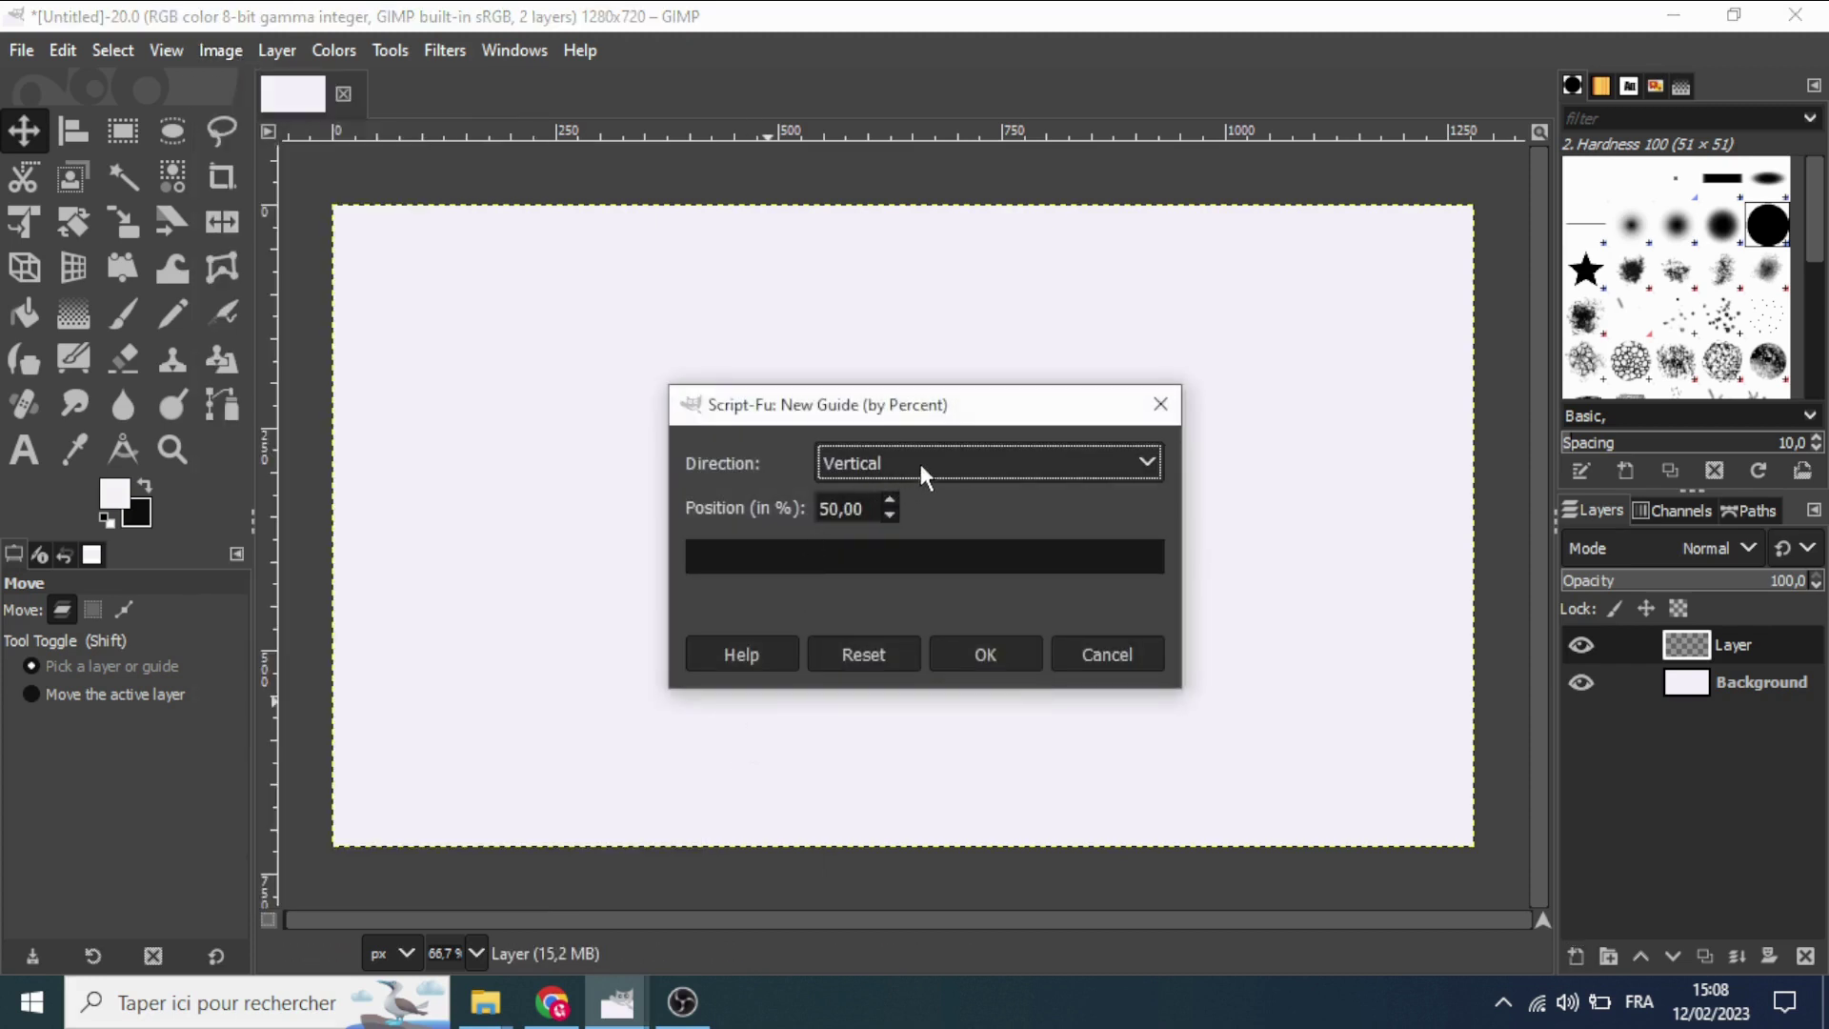
pyautogui.click(977, 653)
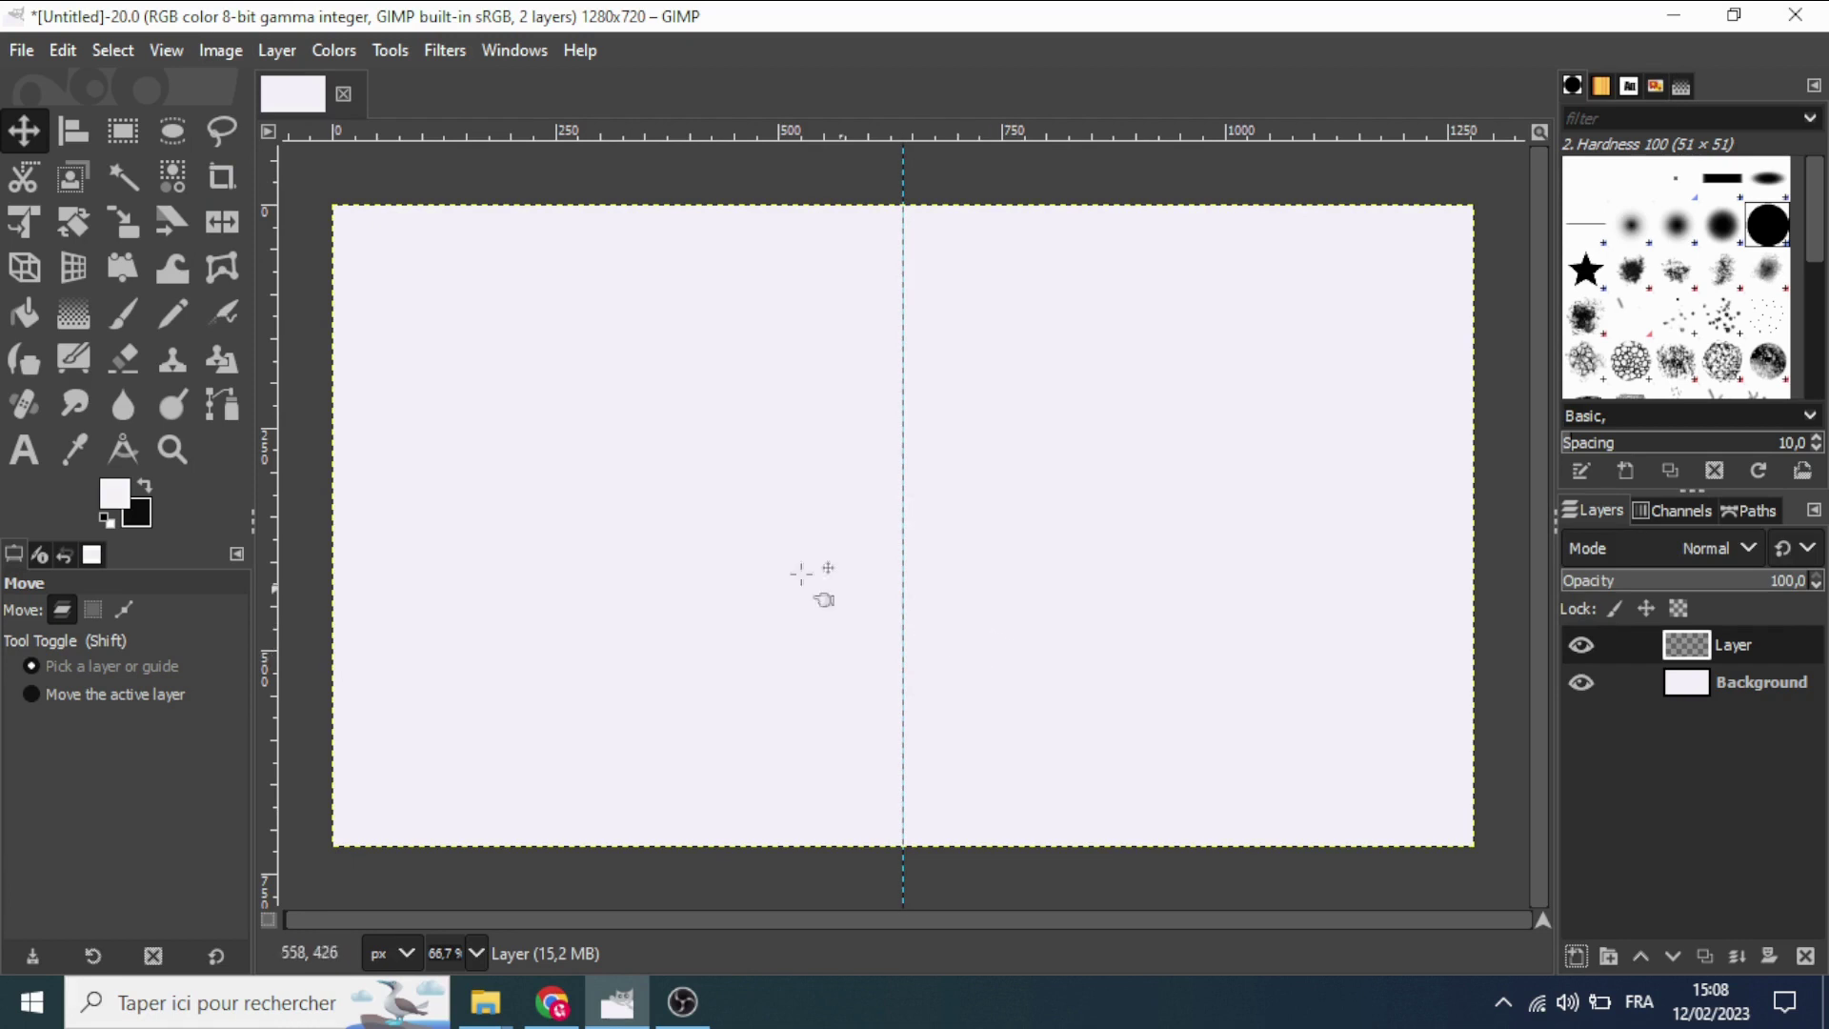
# Add a horizontal guide at 50% of the canvas height.
pyautogui.click(223, 57)
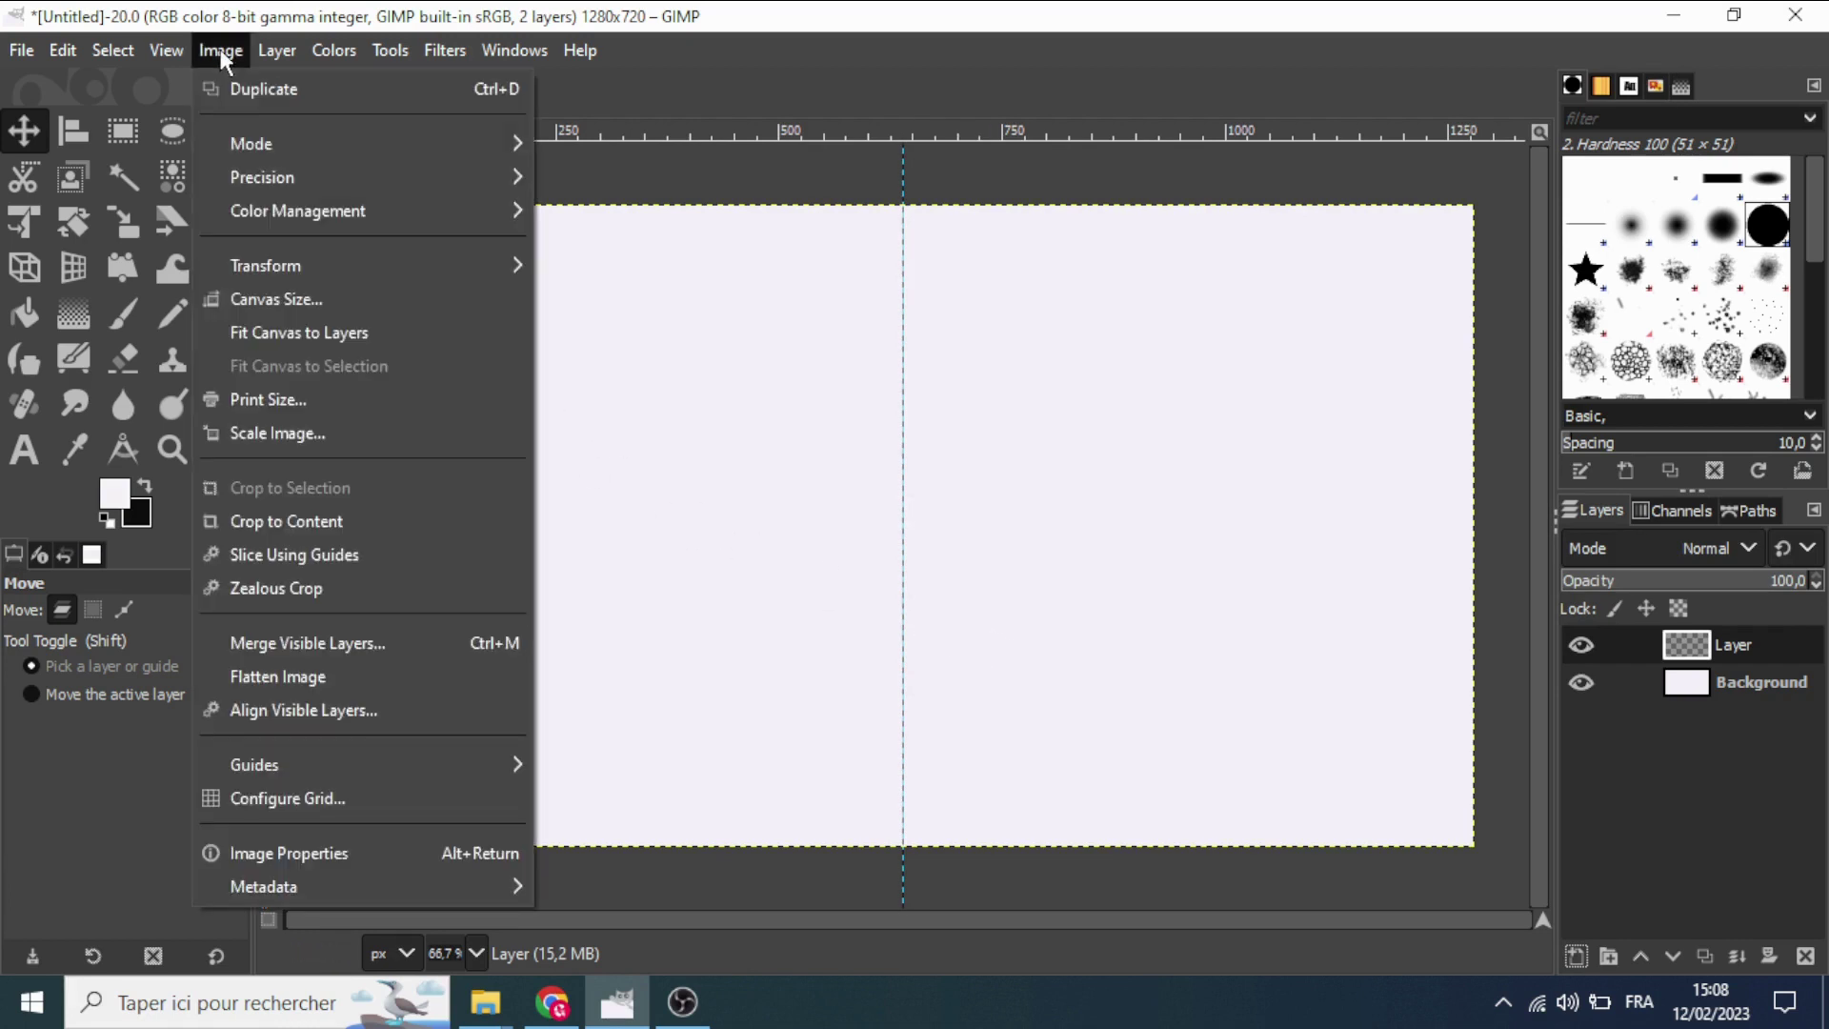
pyautogui.moveTo(255, 764)
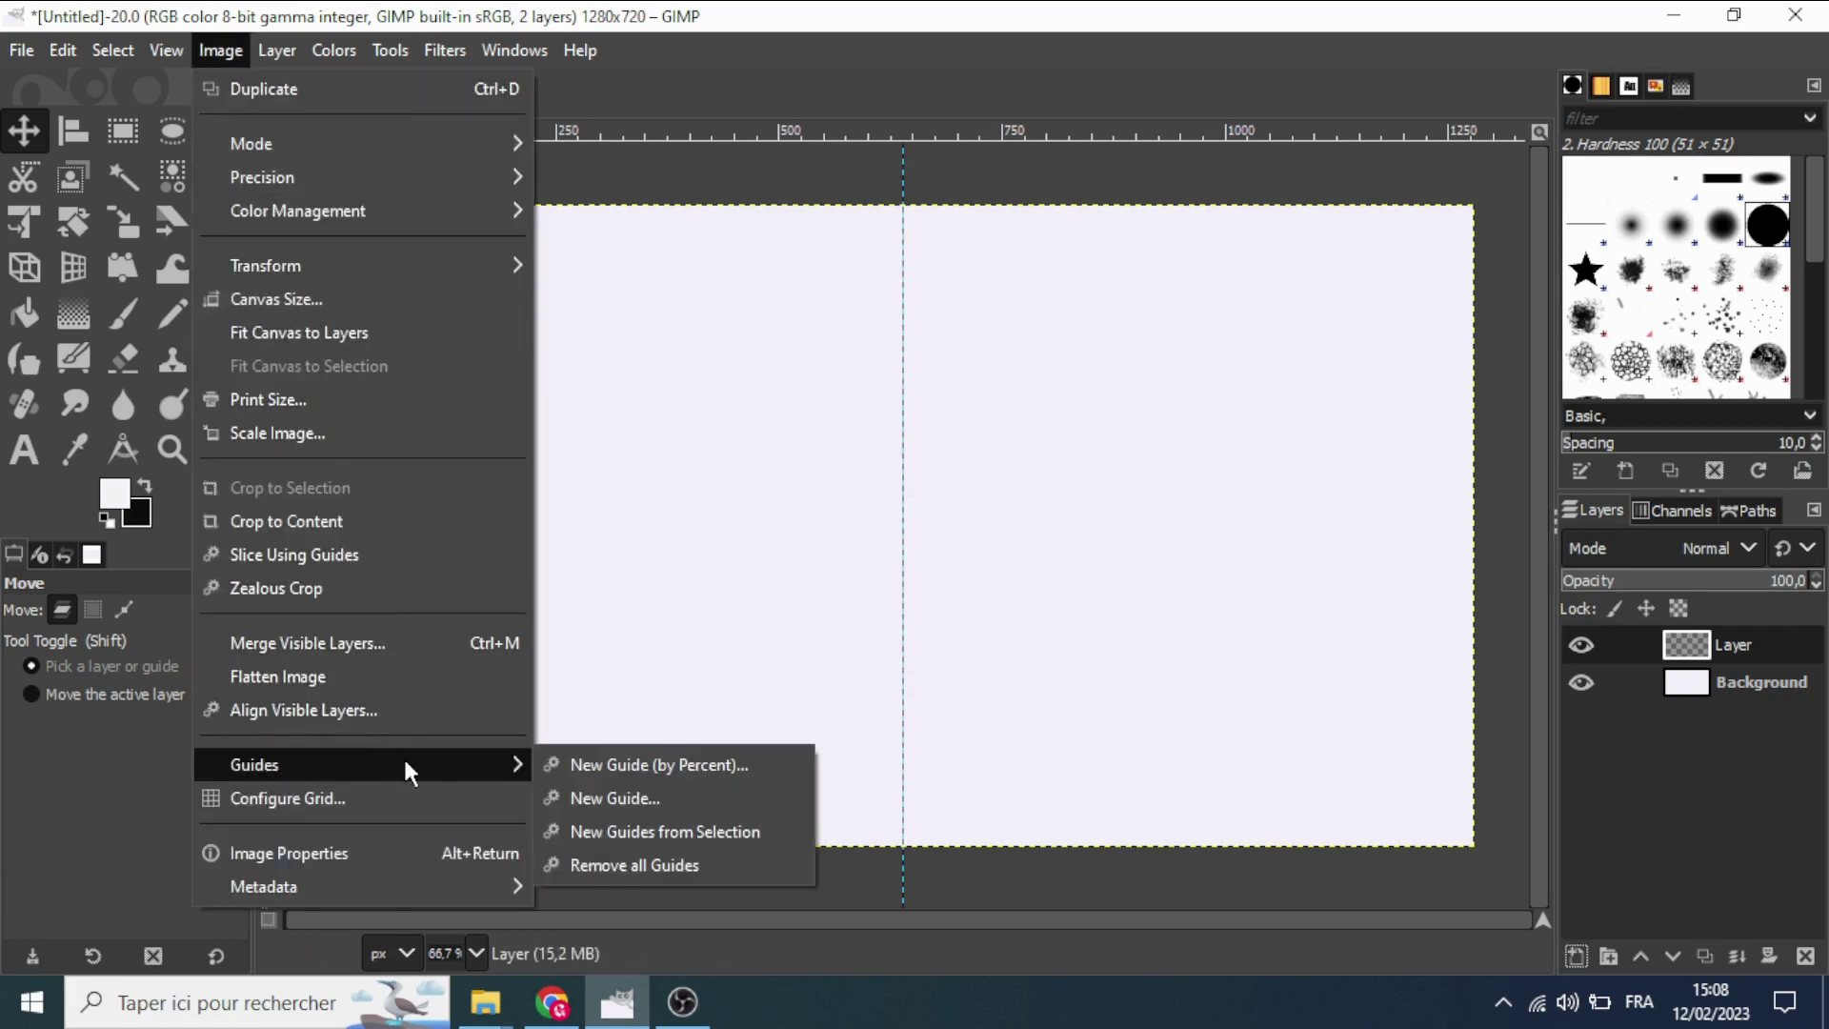
pyautogui.click(739, 766)
pyautogui.click(1138, 465)
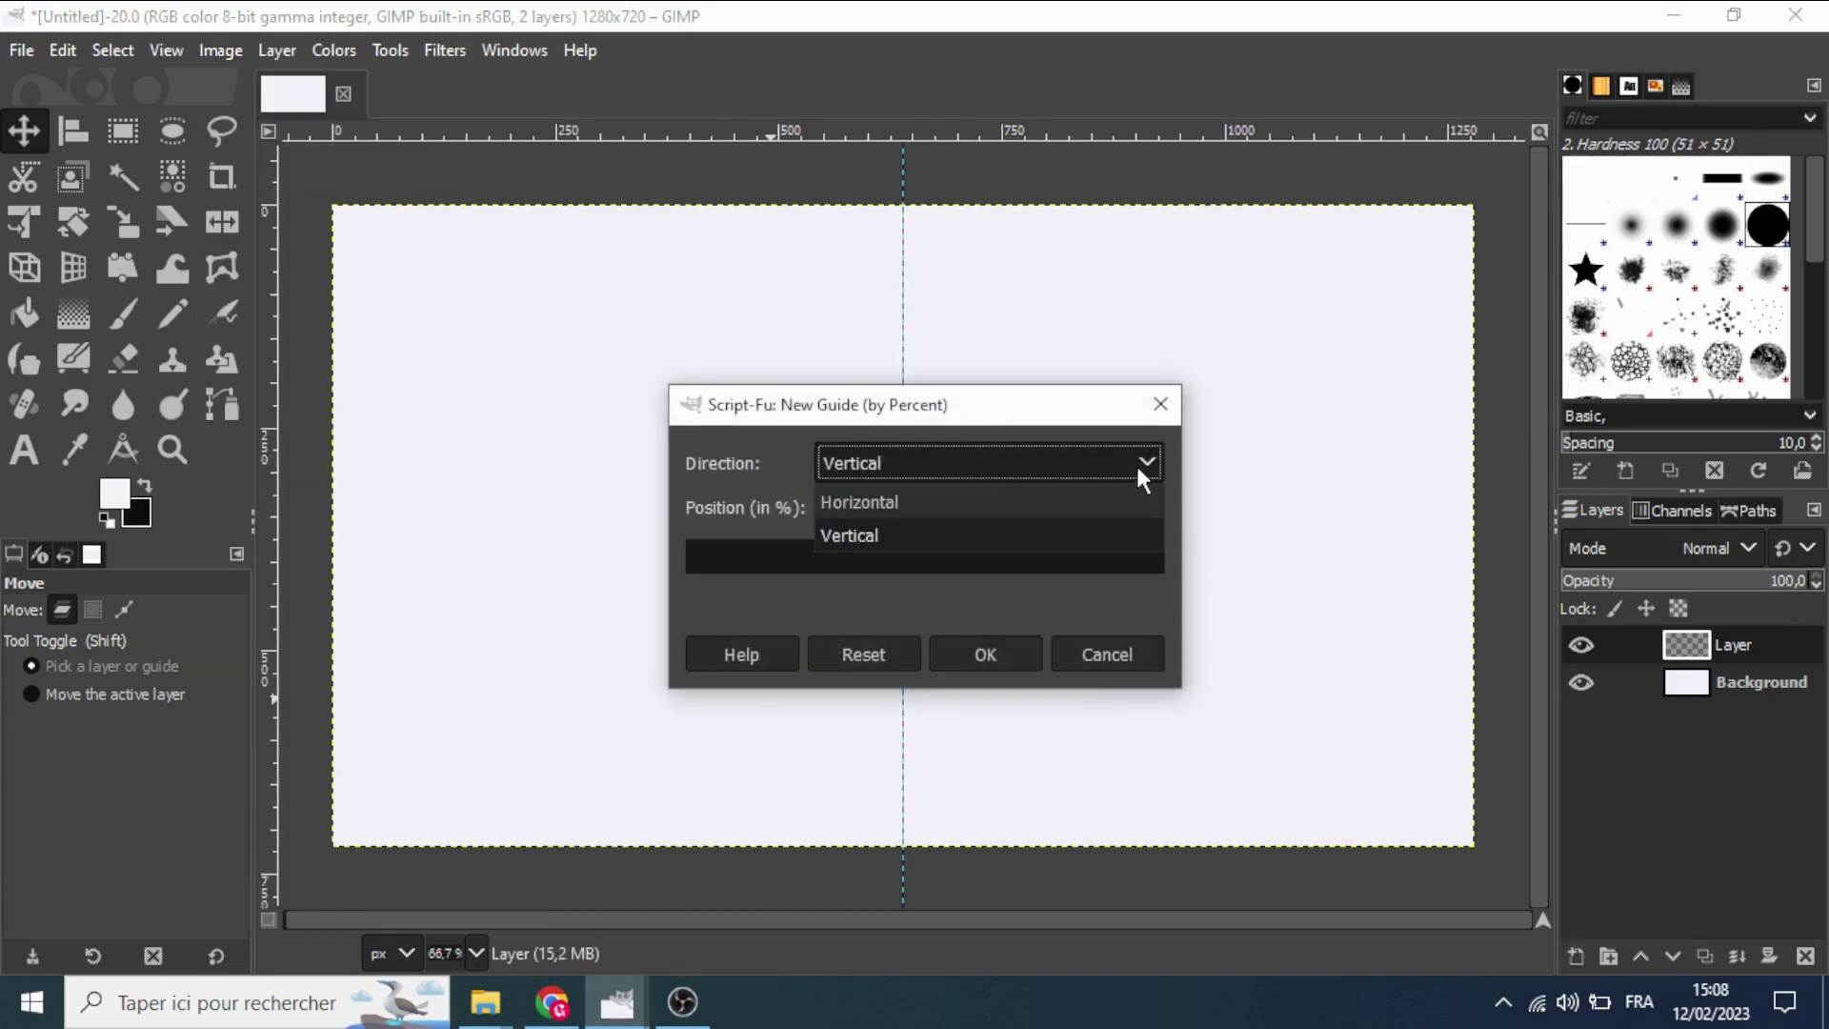
pyautogui.click(883, 503)
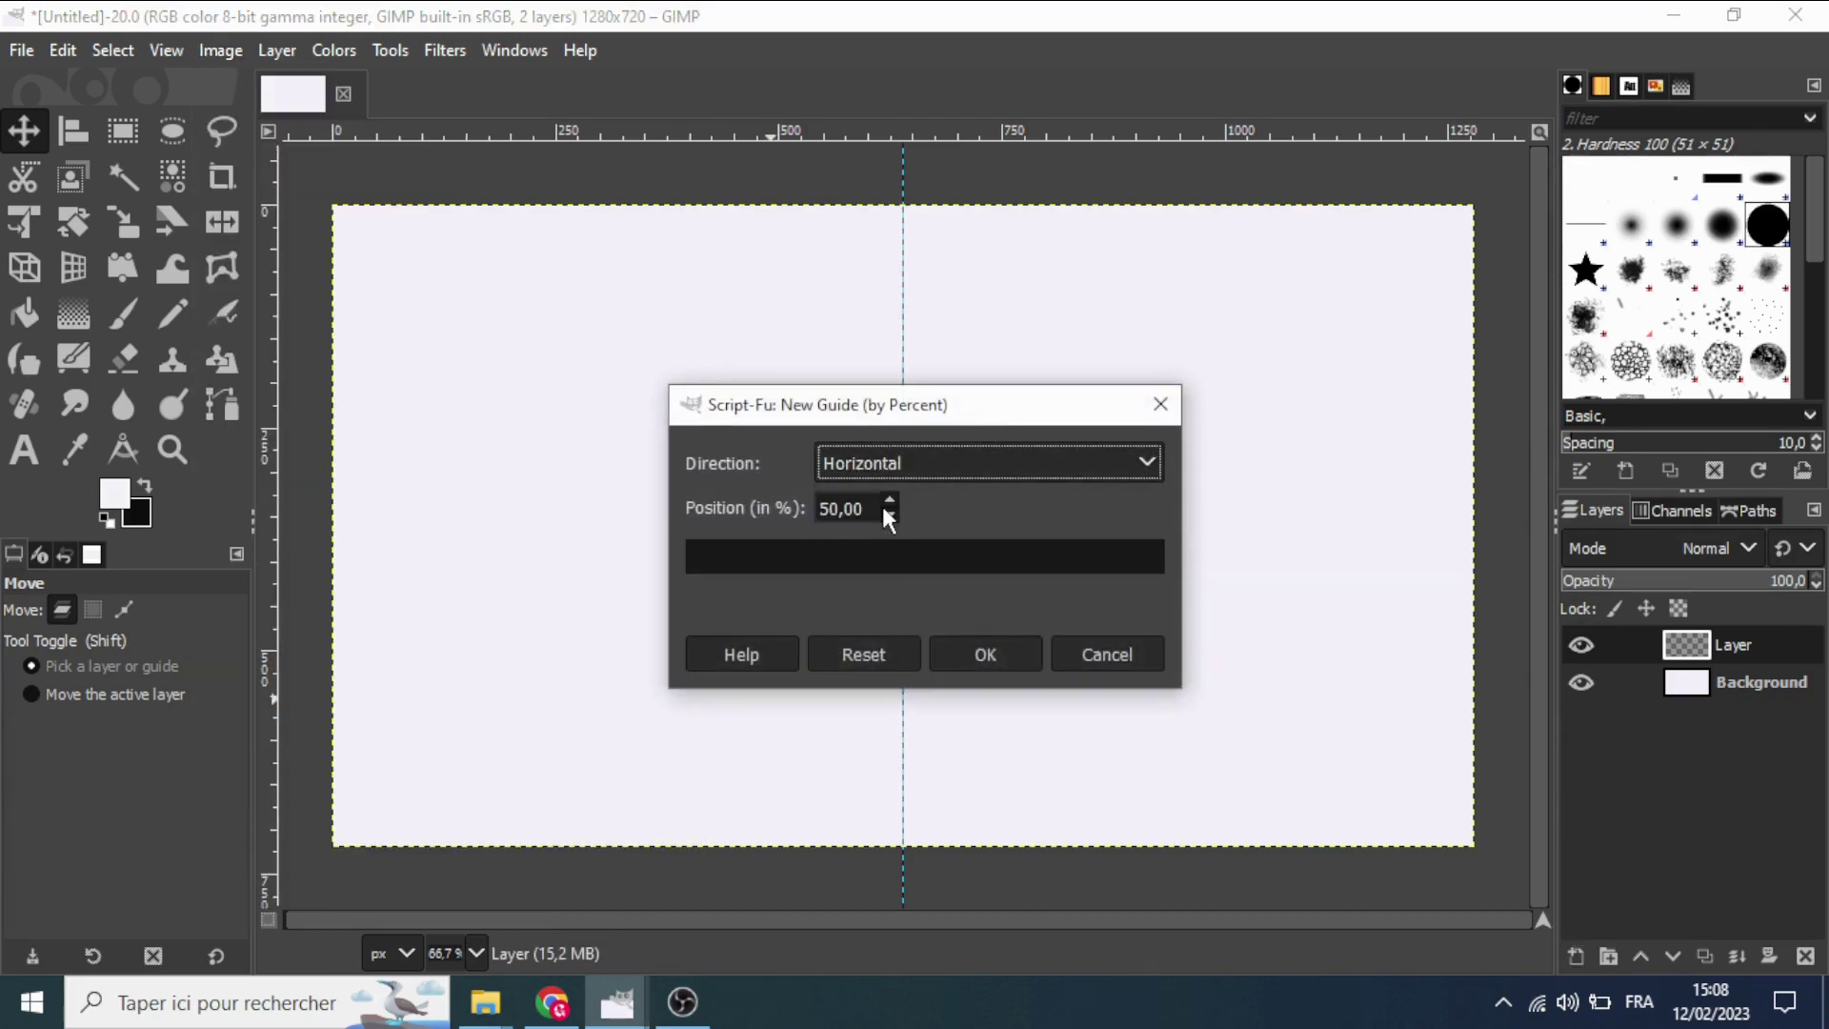
pyautogui.click(984, 653)
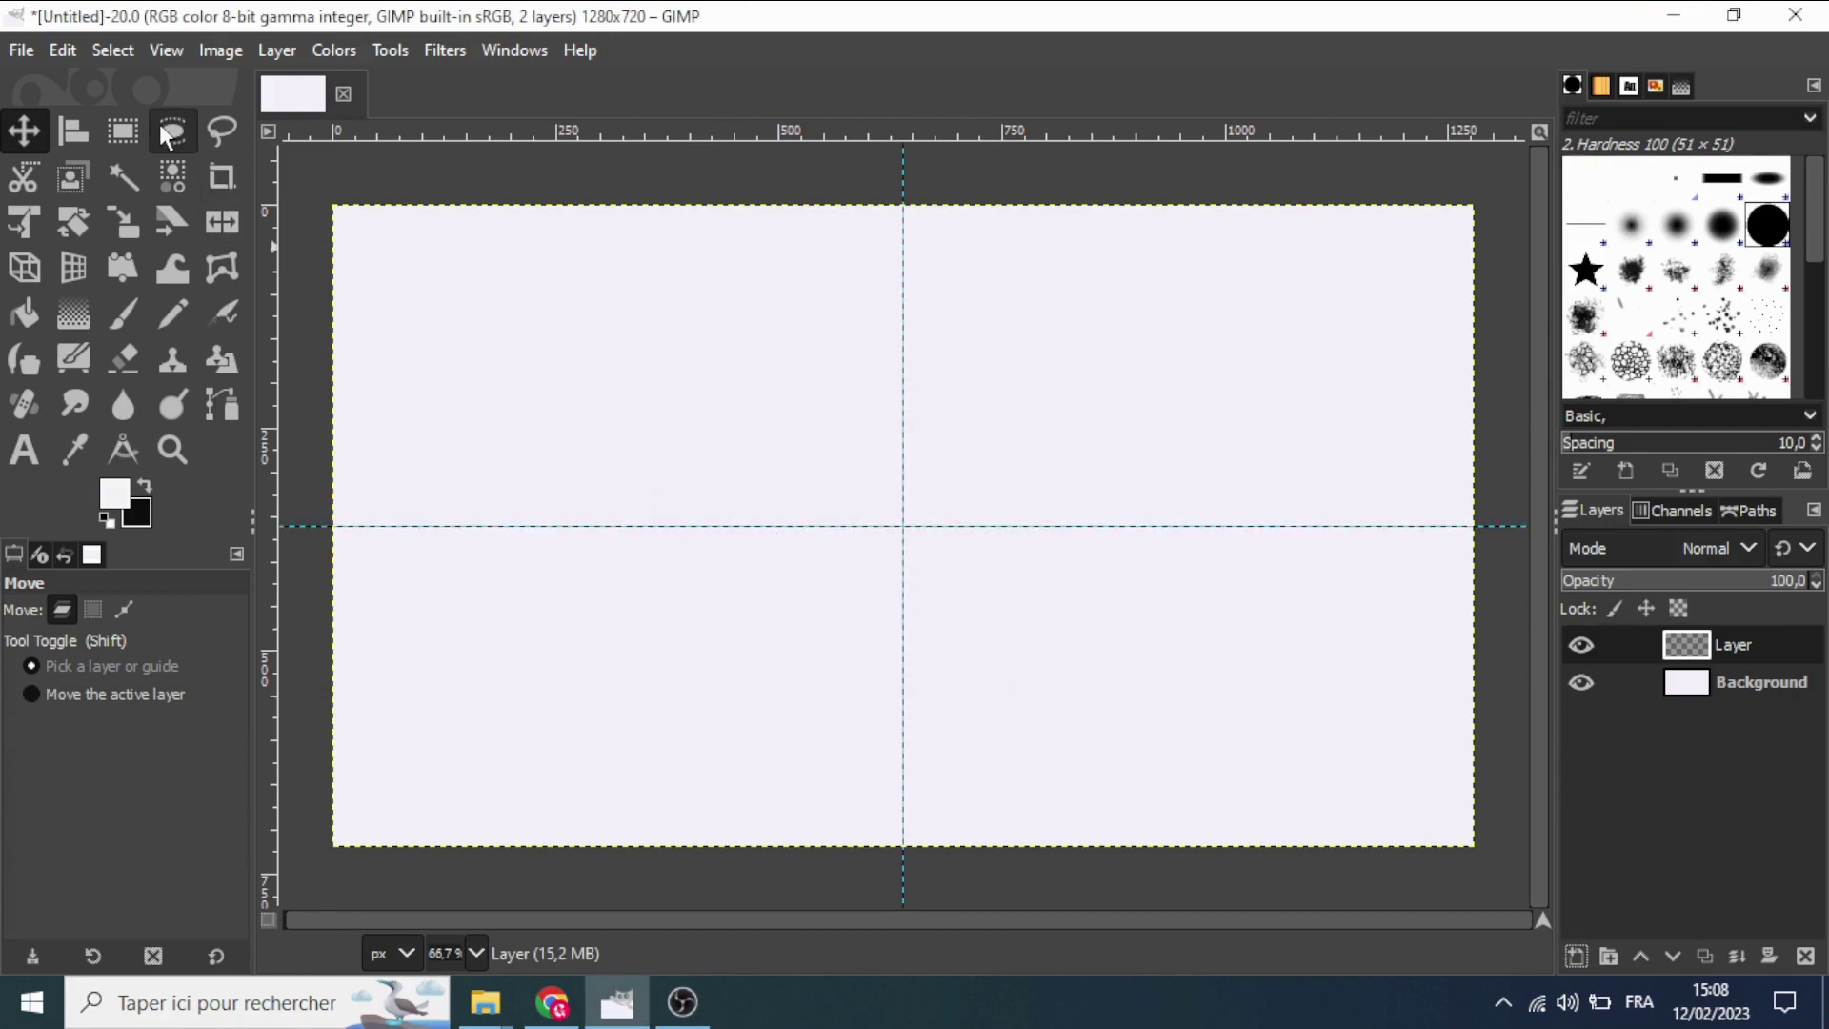
# Draw a 247×247 rounded-corner square selection expanding from the guide crossing.
pyautogui.click(130, 130)
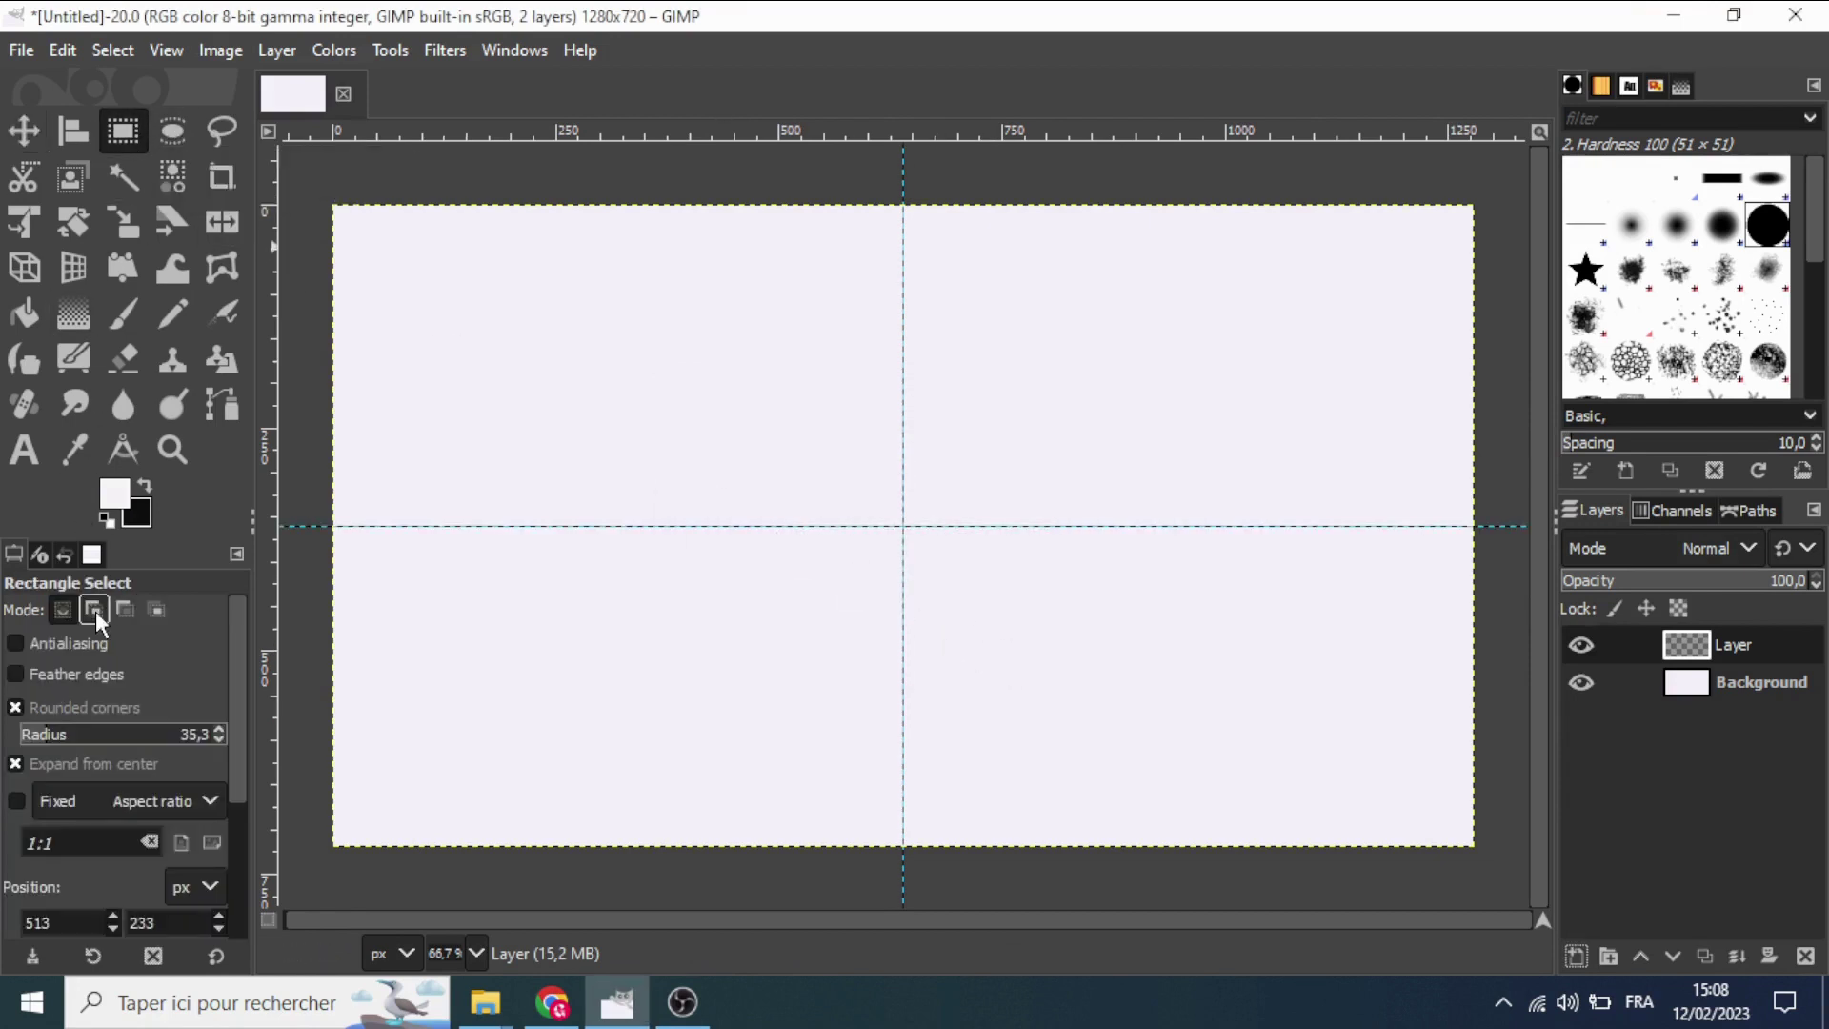
pyautogui.click(15, 707)
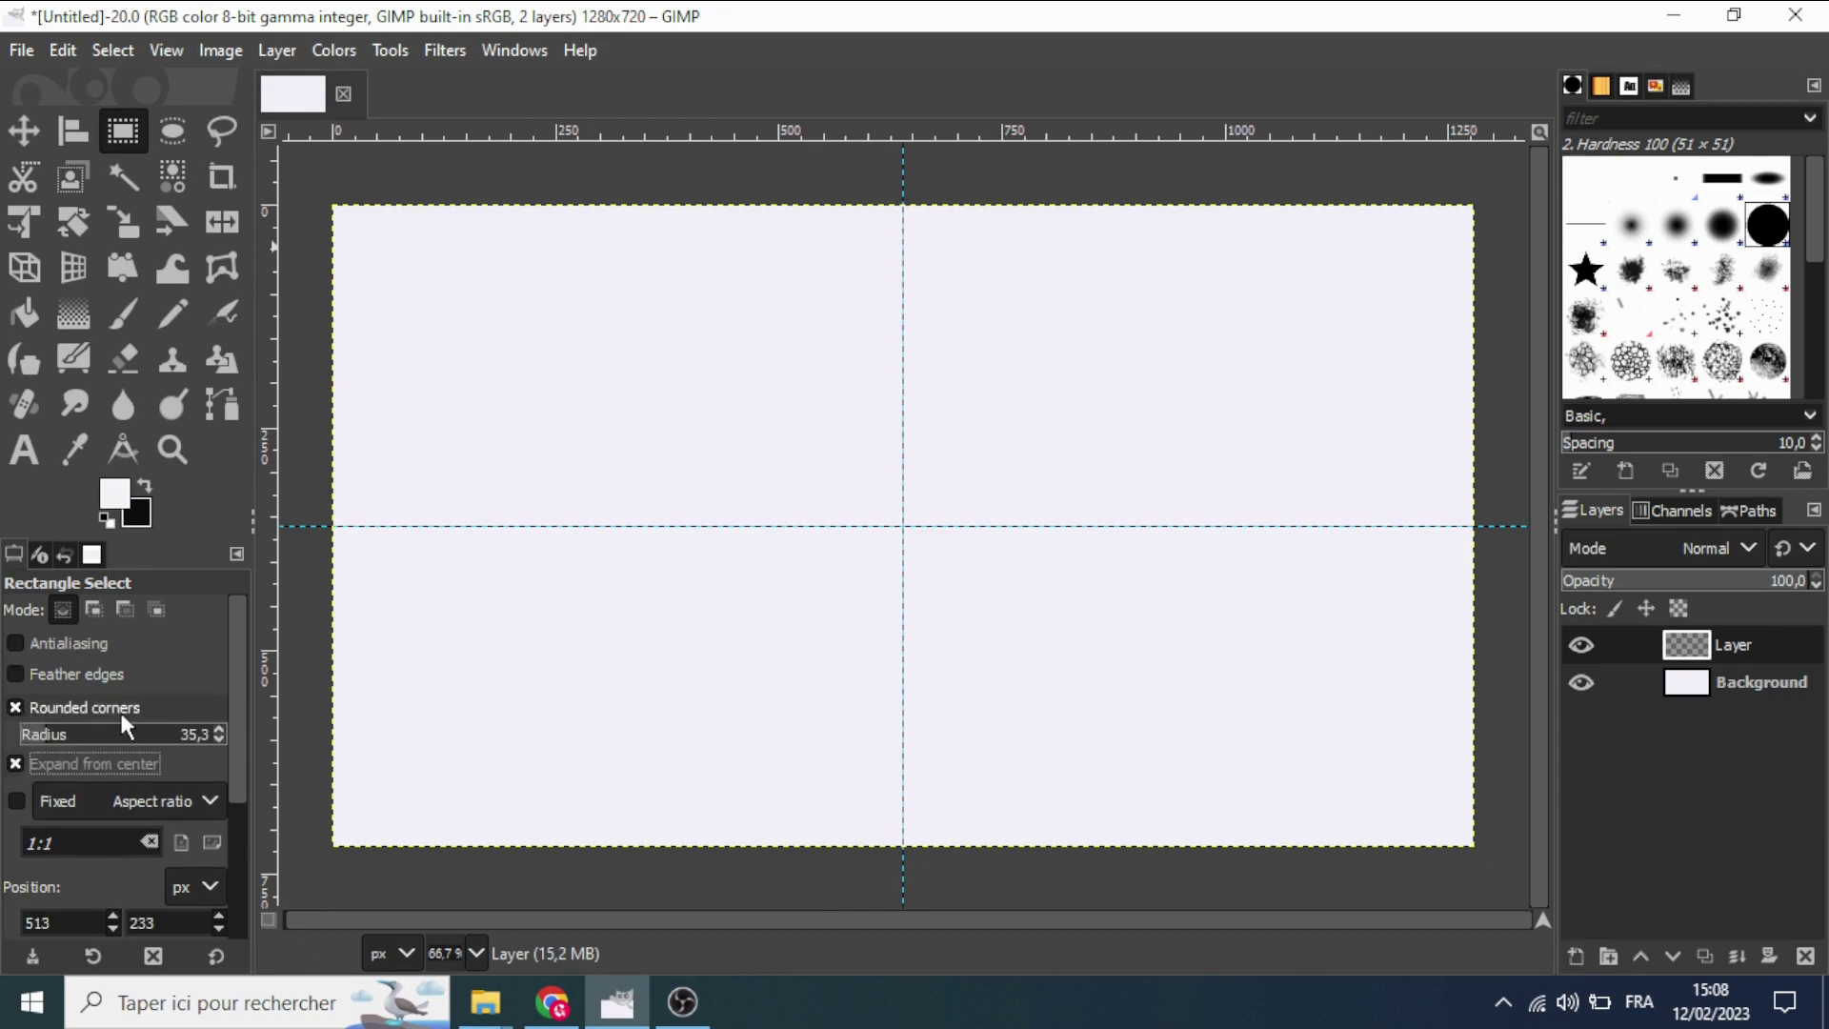
pyautogui.doubleClick(88, 763)
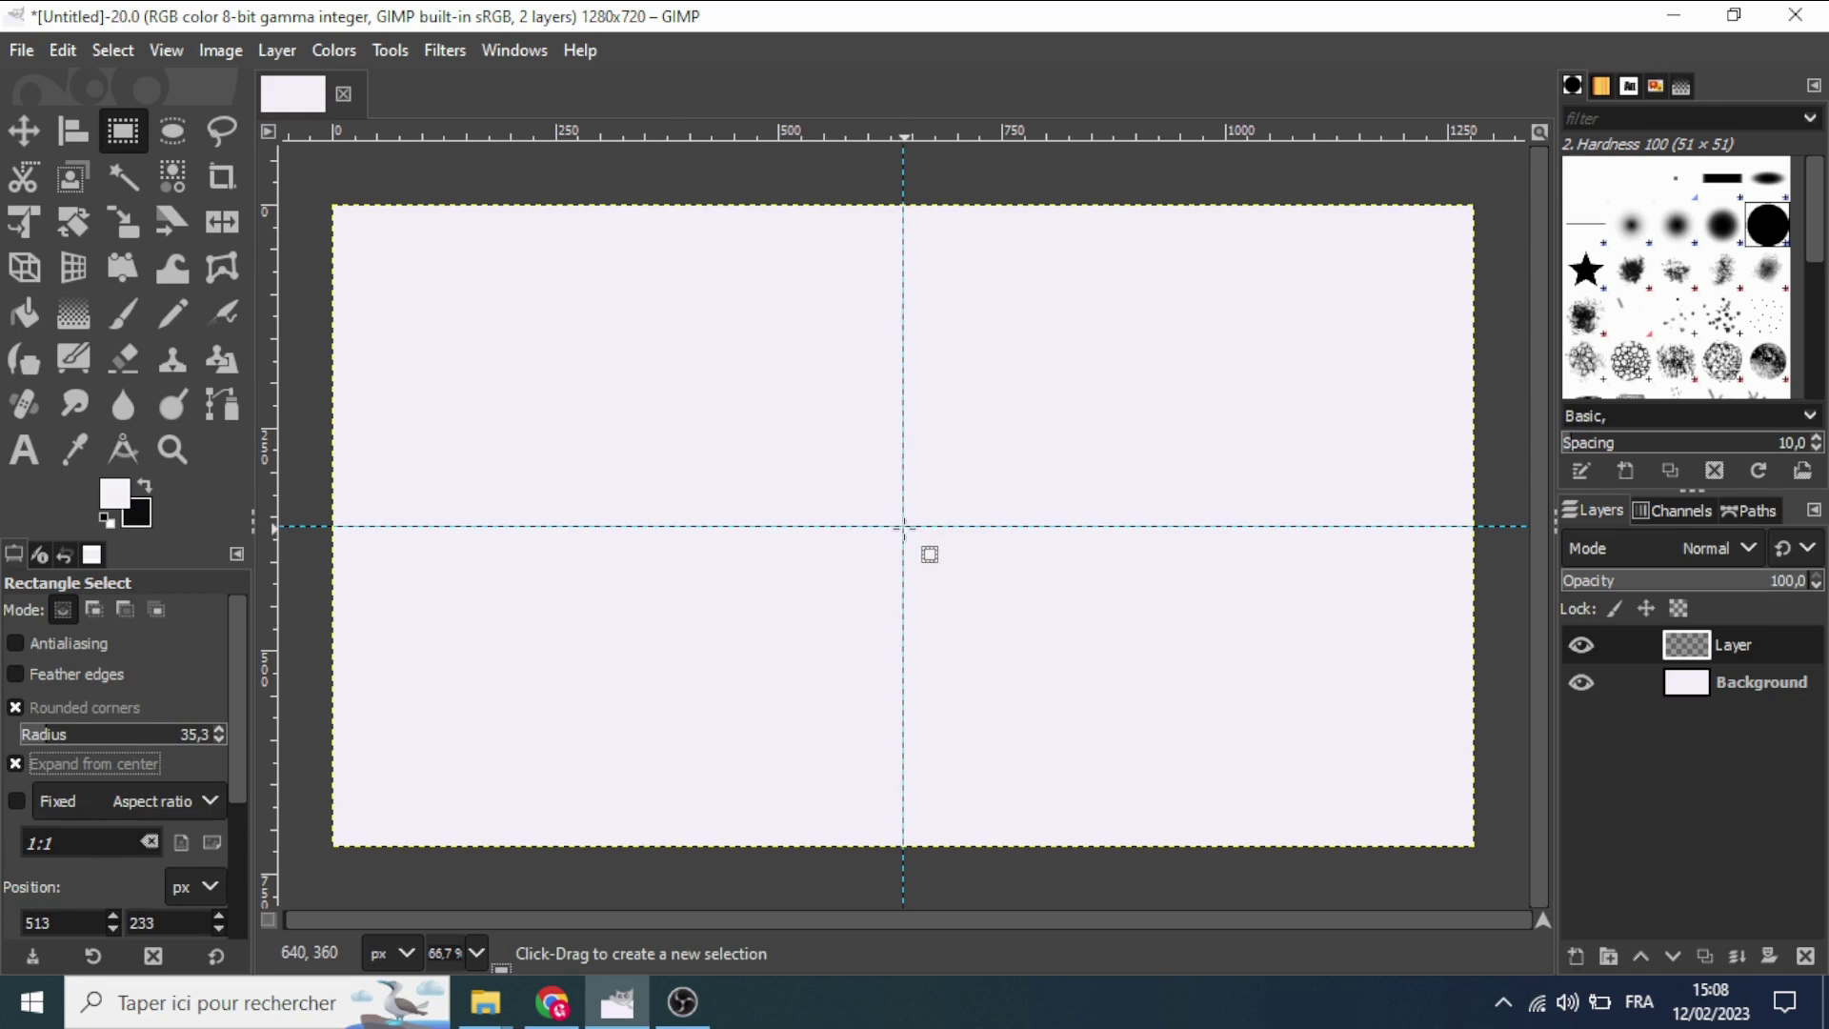
pyautogui.moveTo(904, 525); pyautogui.dragTo(973, 572)
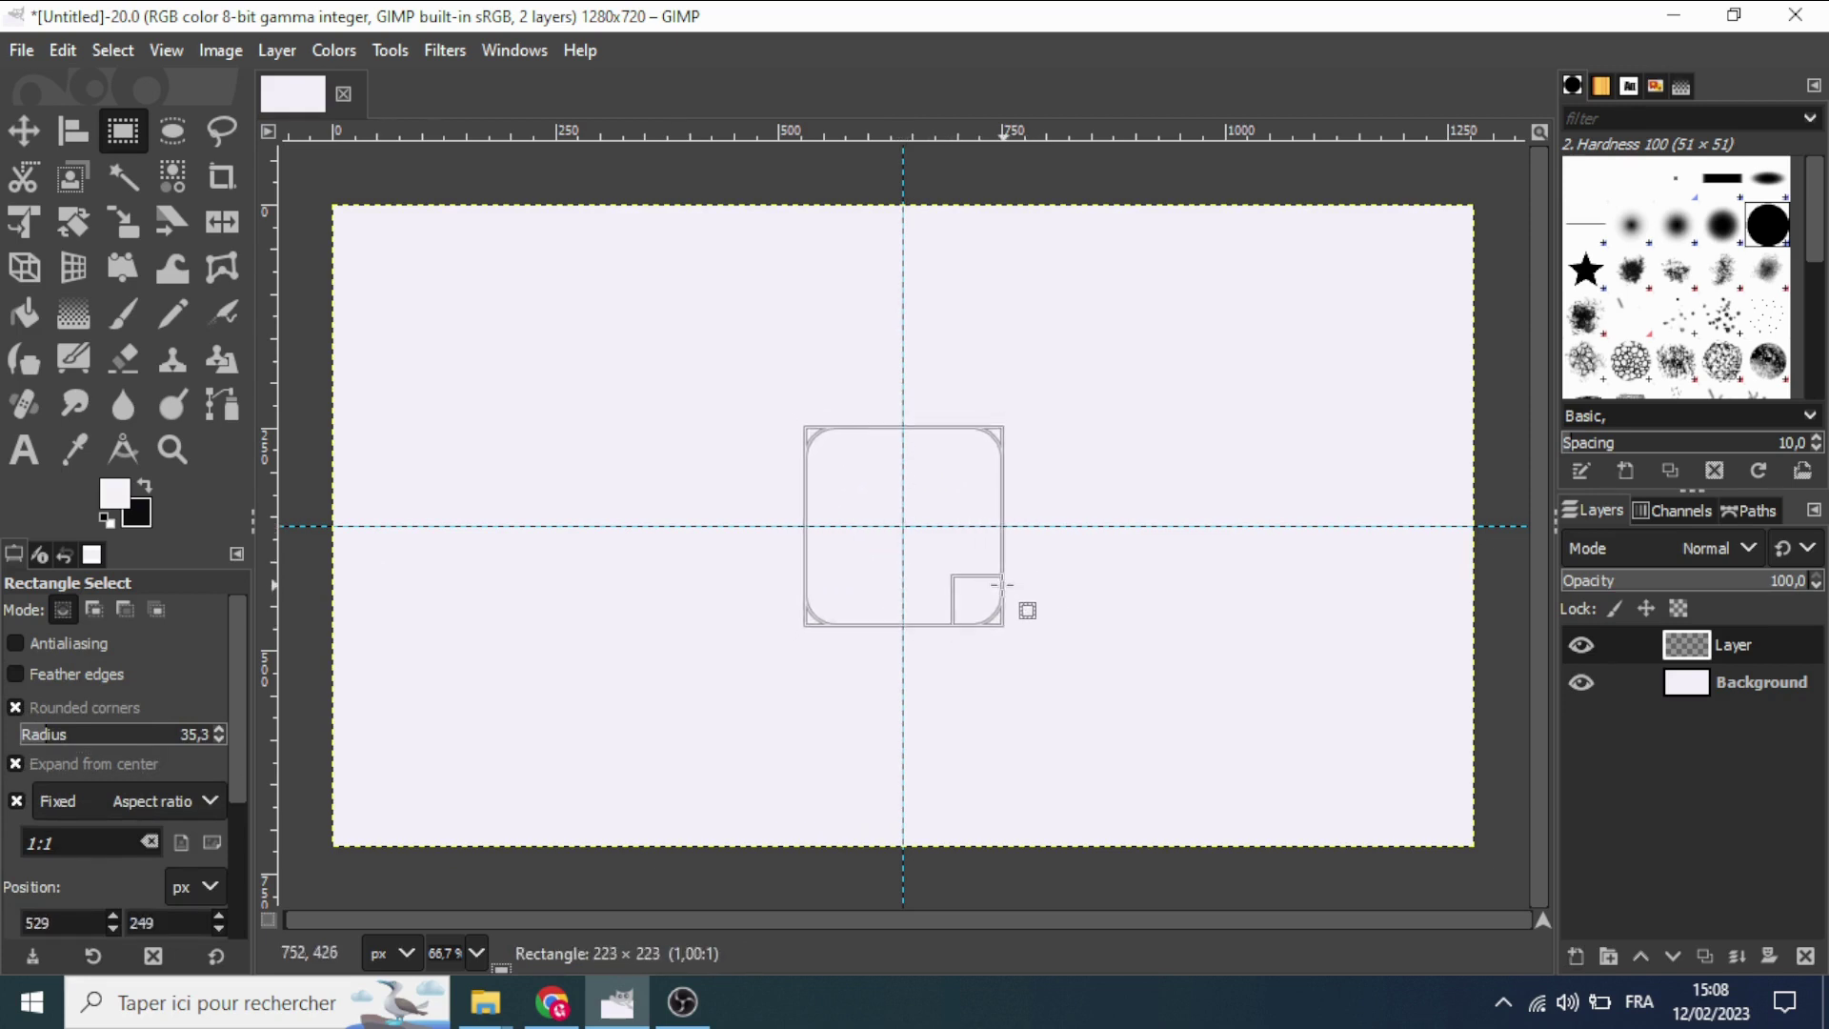
pyautogui.moveTo(972, 572); pyautogui.dragTo(1017, 580)
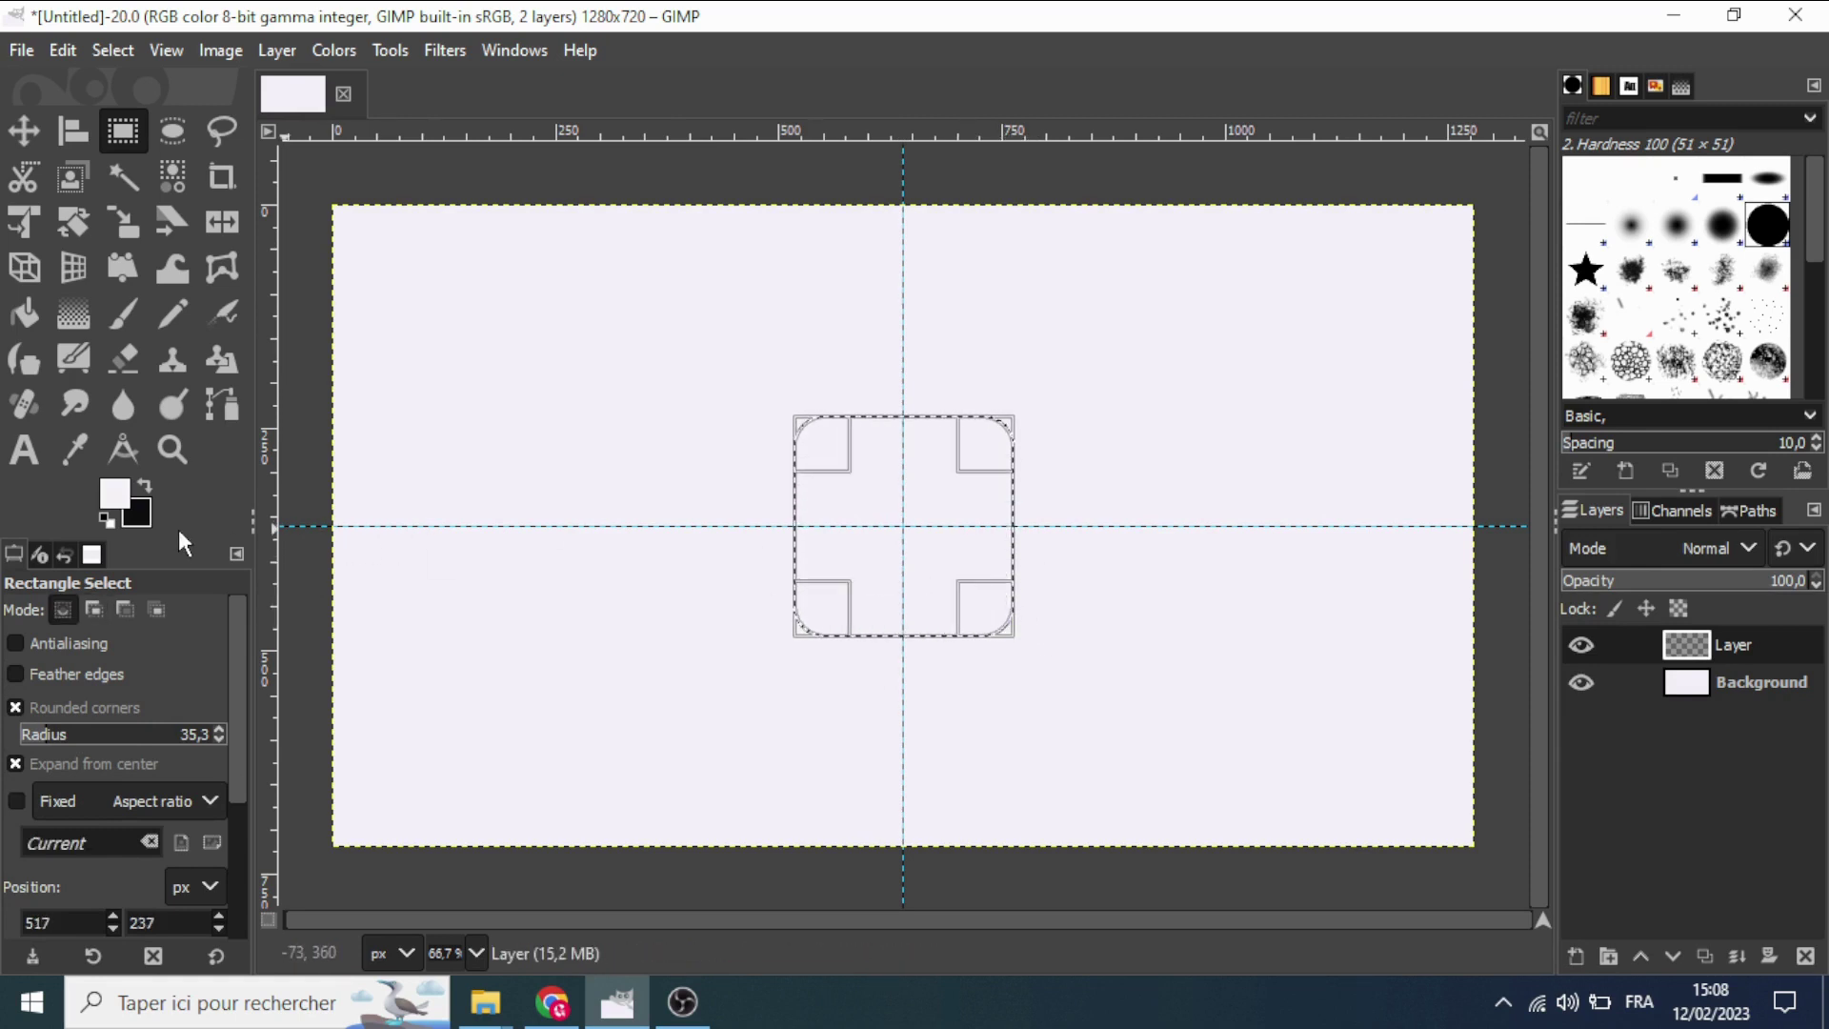
# Fill the rounded square selection with purple 5a10f1, then deselect.
pyautogui.click(113, 496)
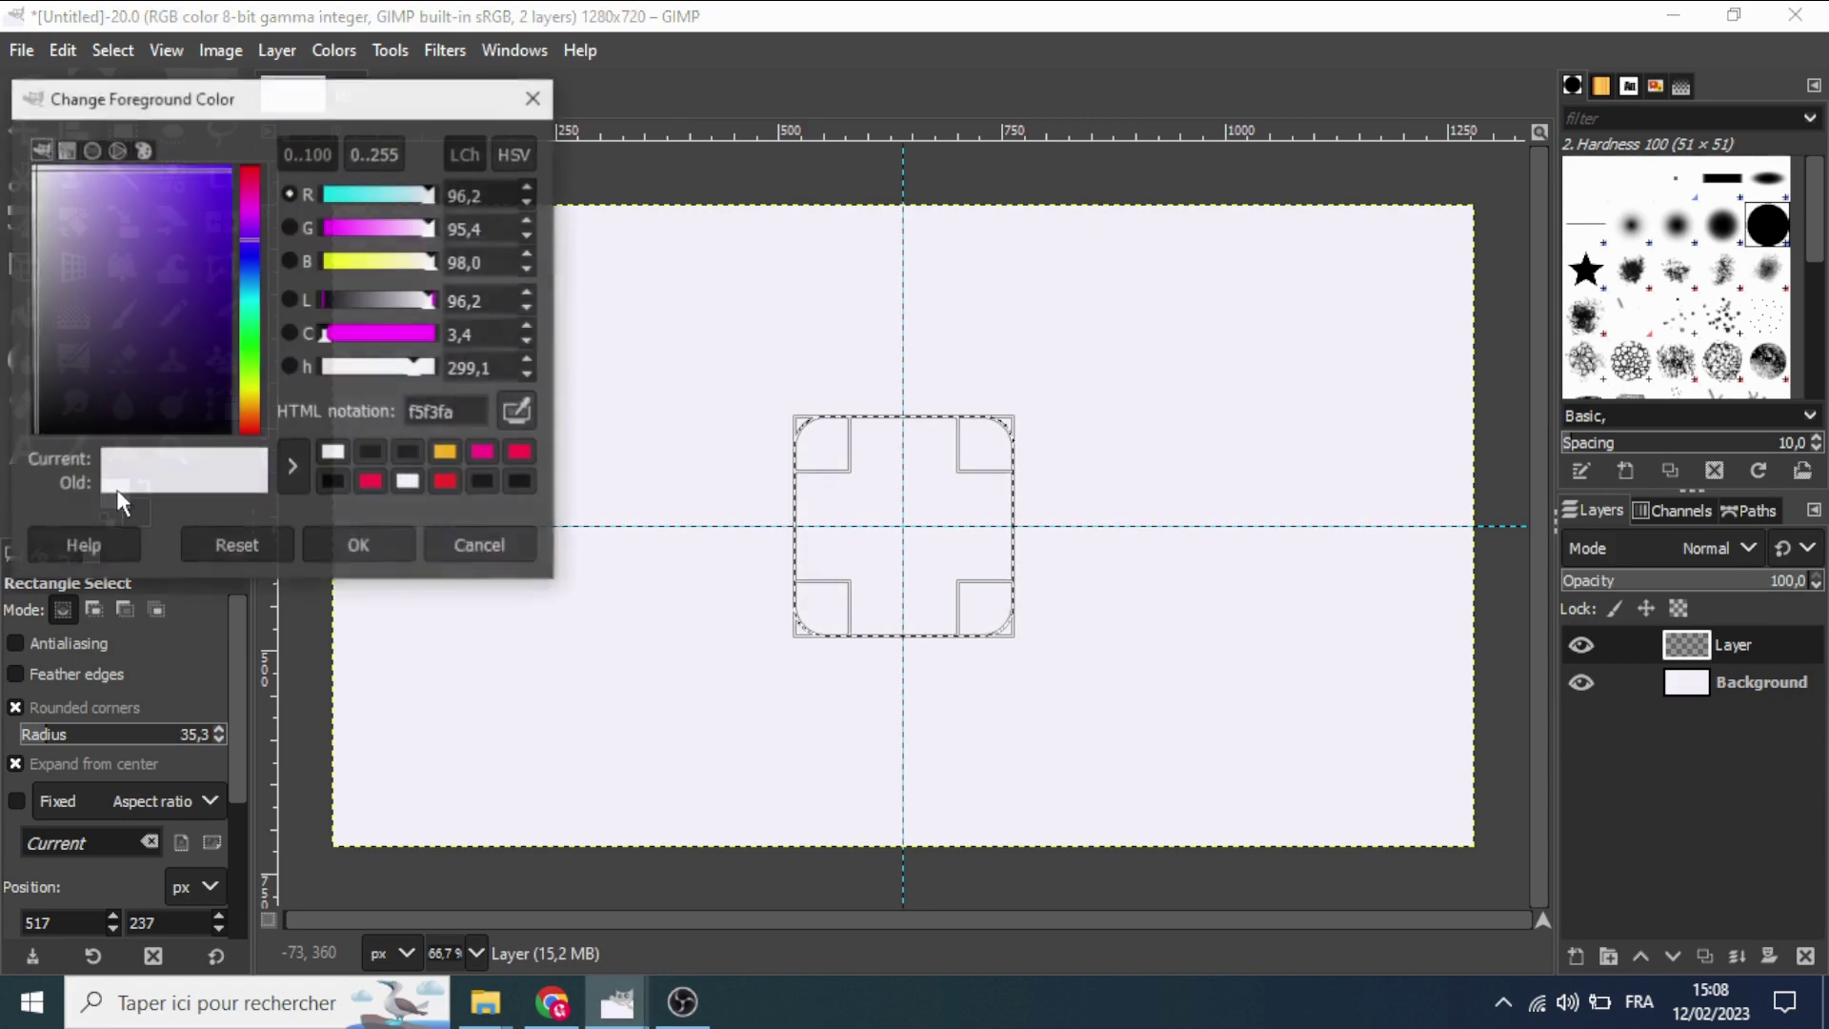
pyautogui.click(217, 187)
pyautogui.click(350, 541)
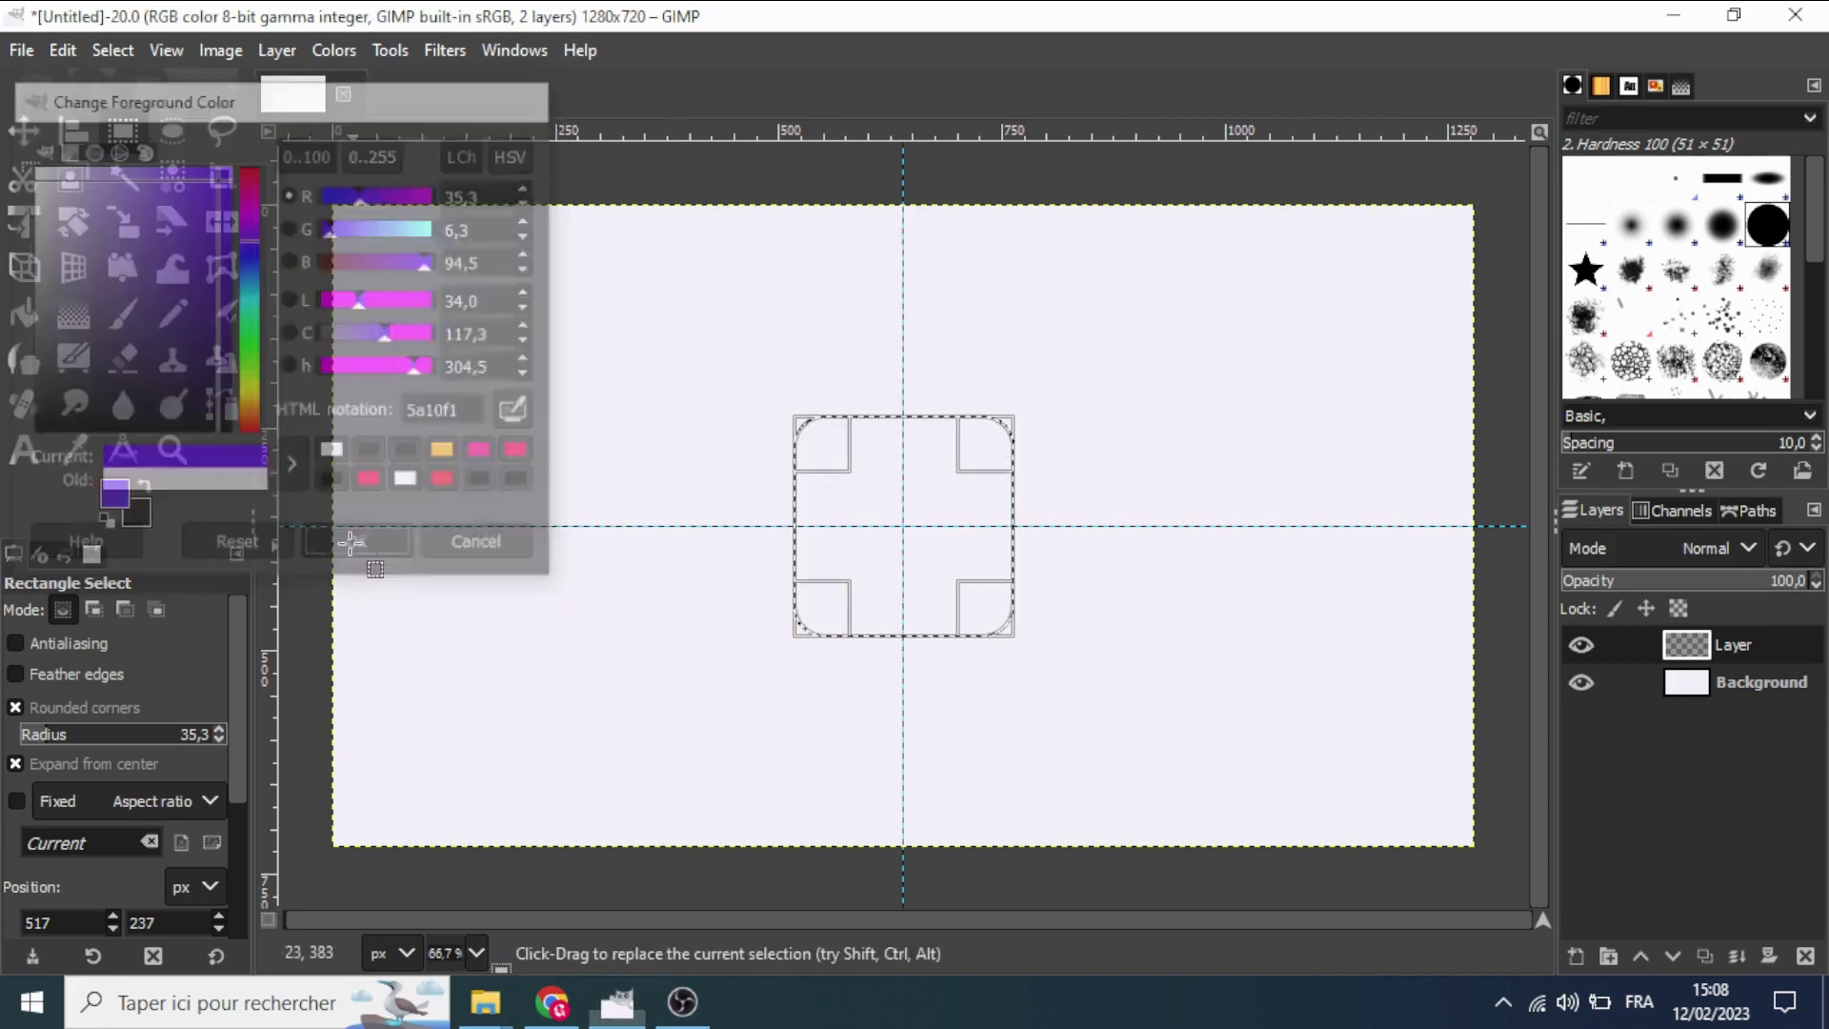
pyautogui.moveTo(115, 502); pyautogui.dragTo(844, 513)
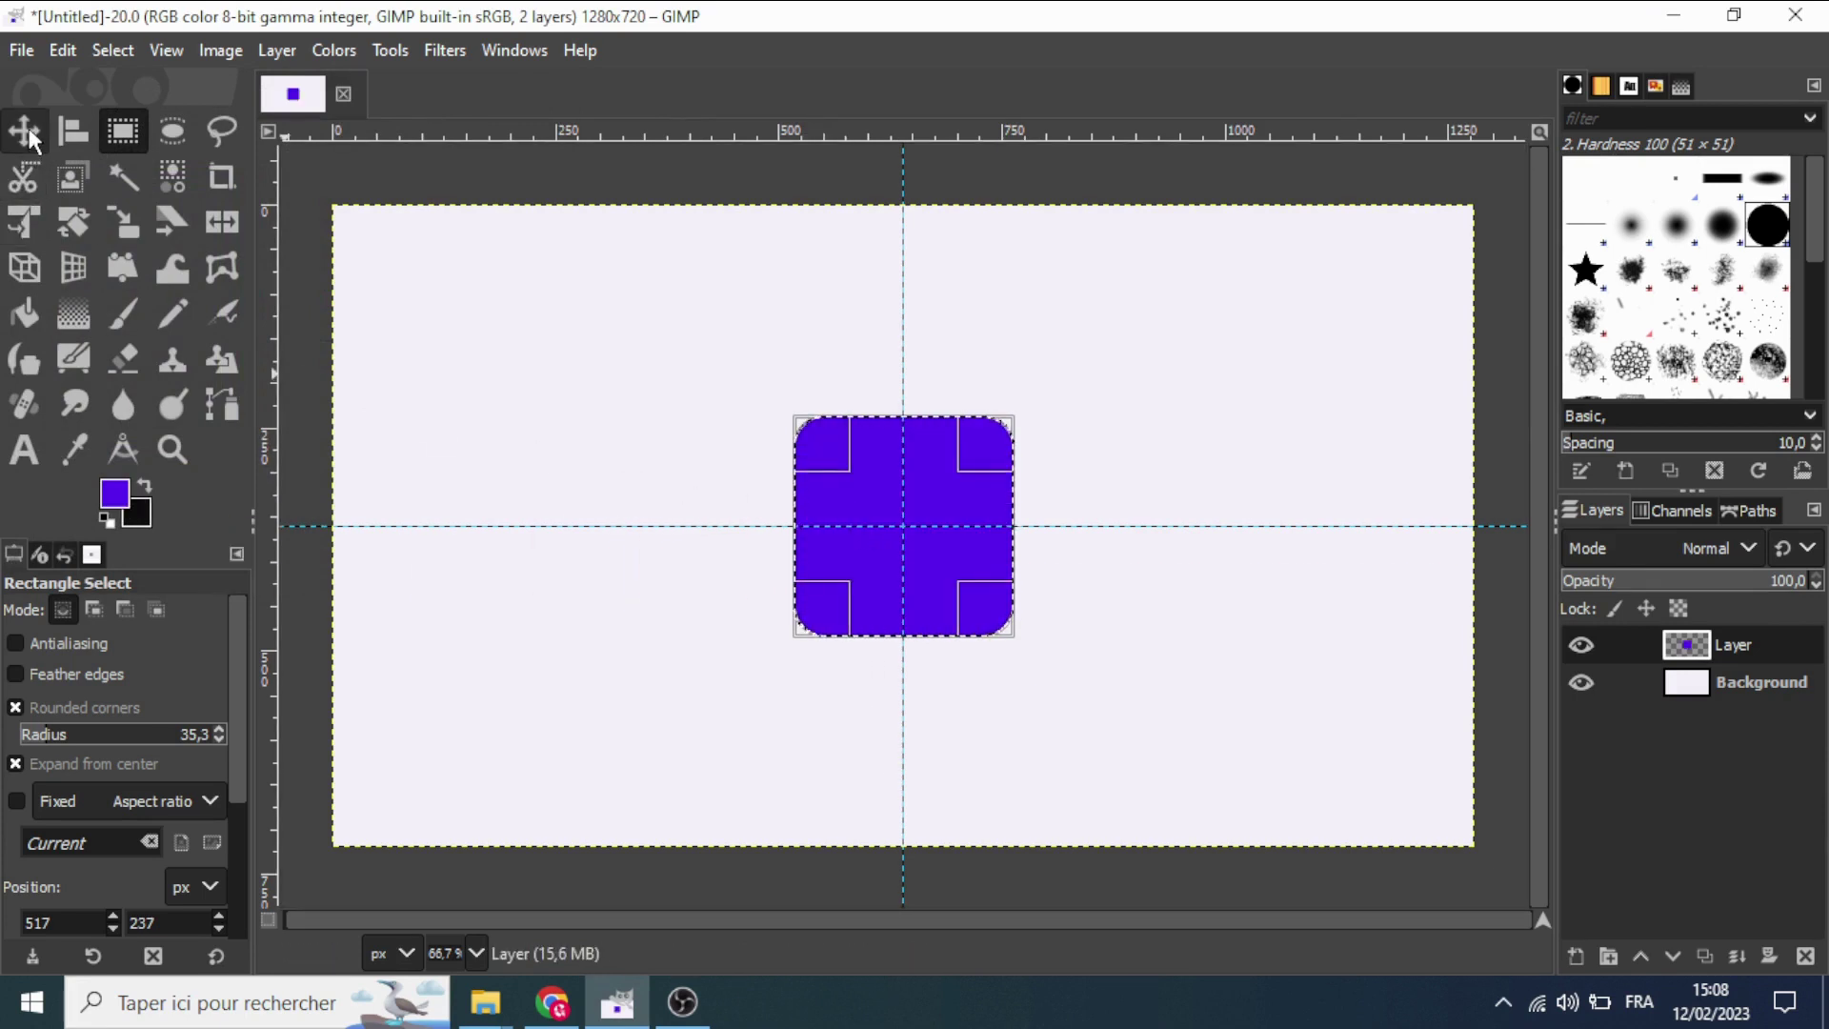
pyautogui.click(105, 53)
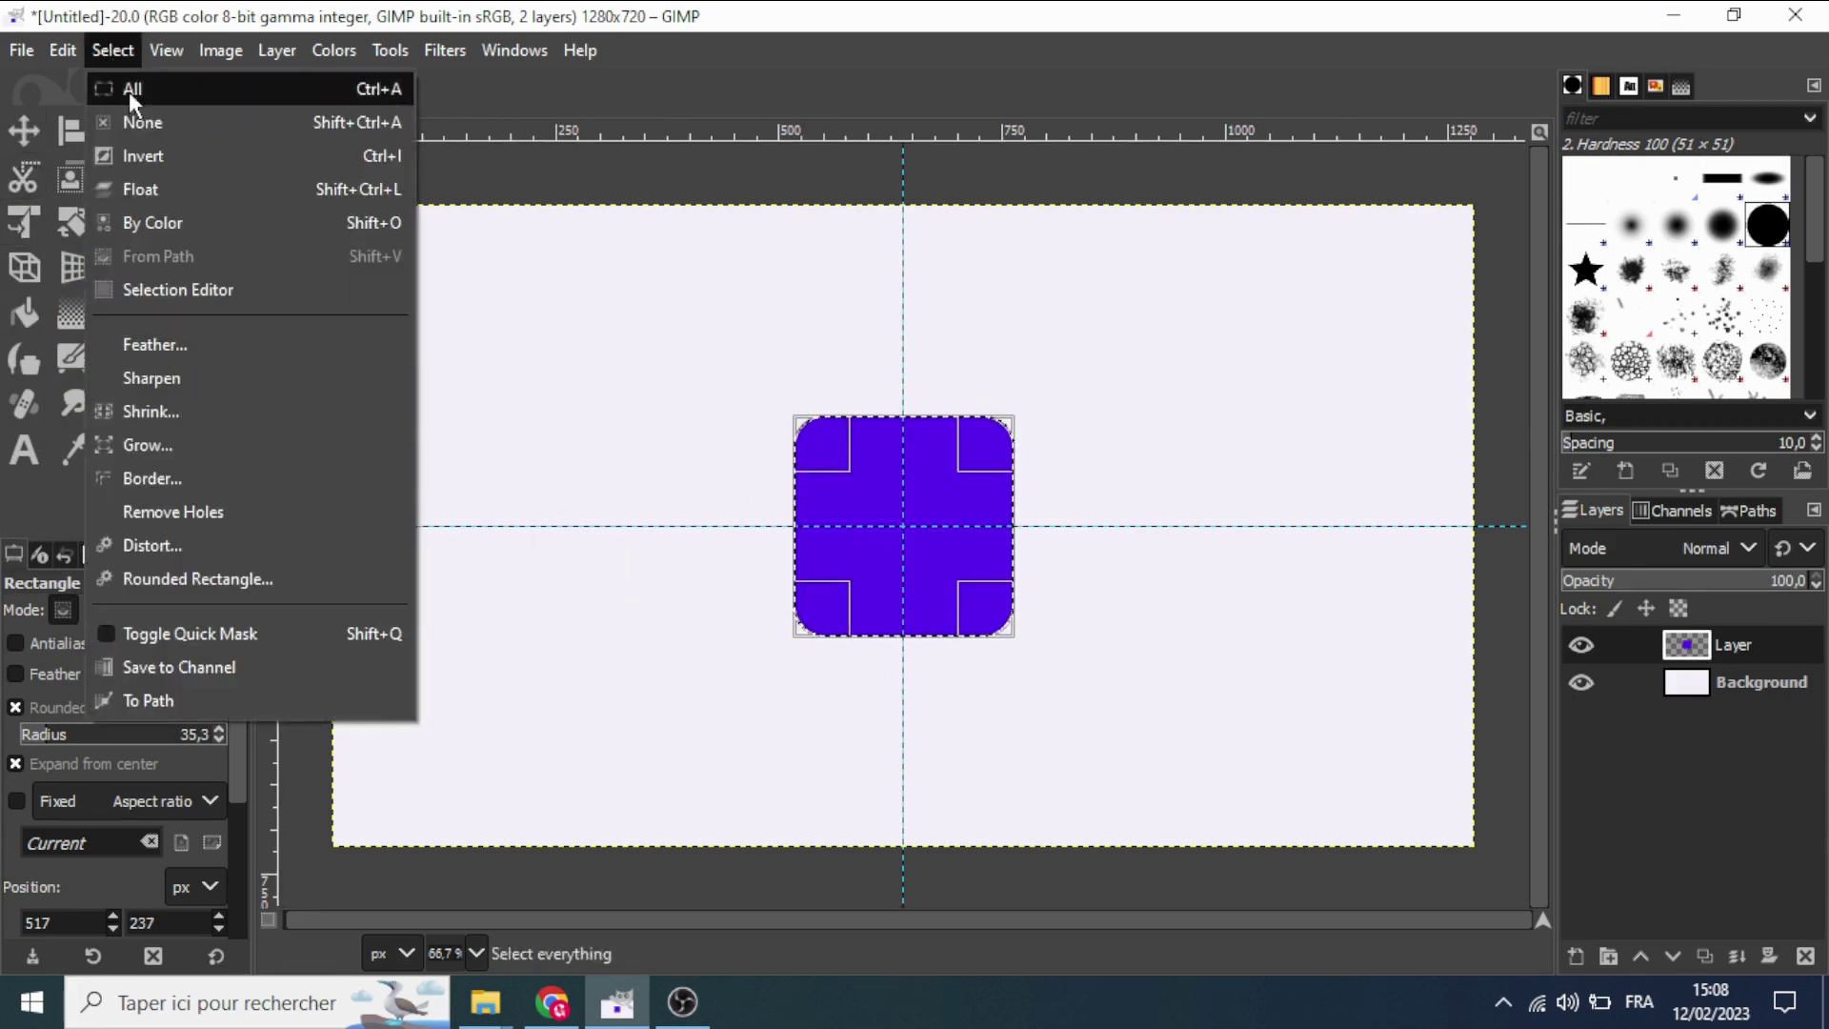
pyautogui.click(180, 127)
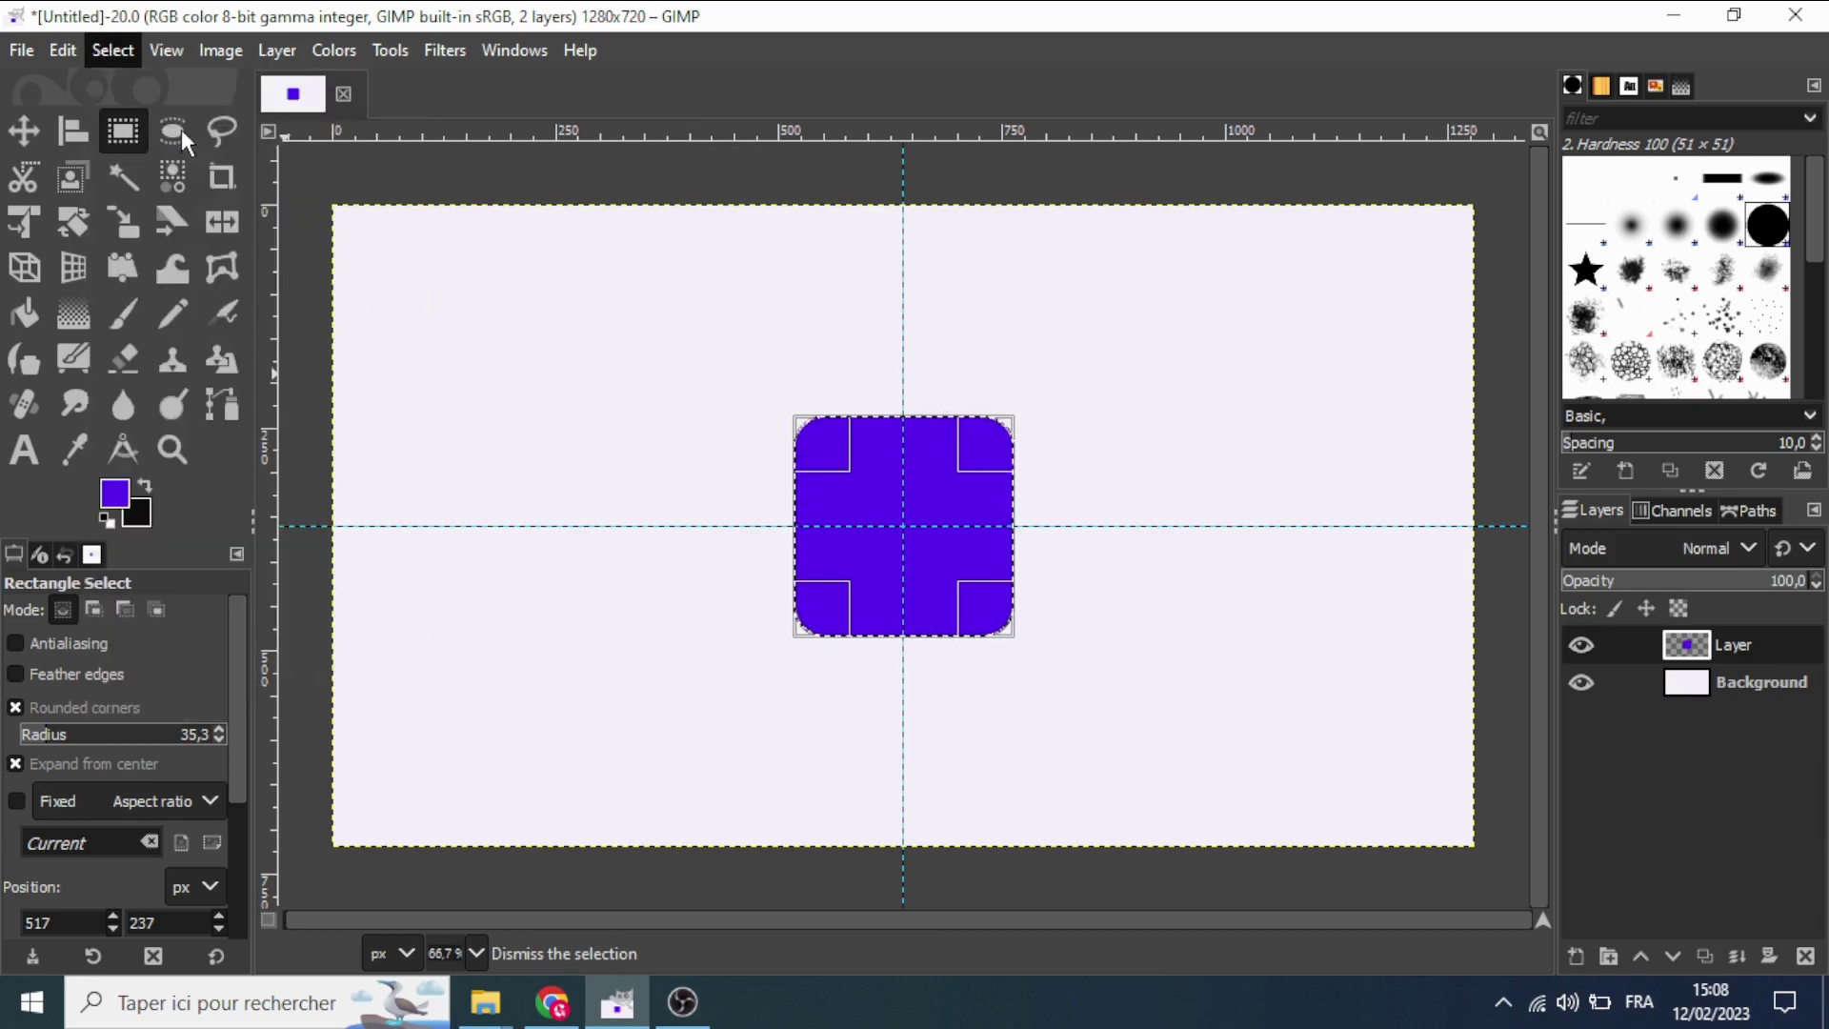
# Rotate the purple rounded square −45° about the canvas centre into a diamond.
pyautogui.click(80, 215)
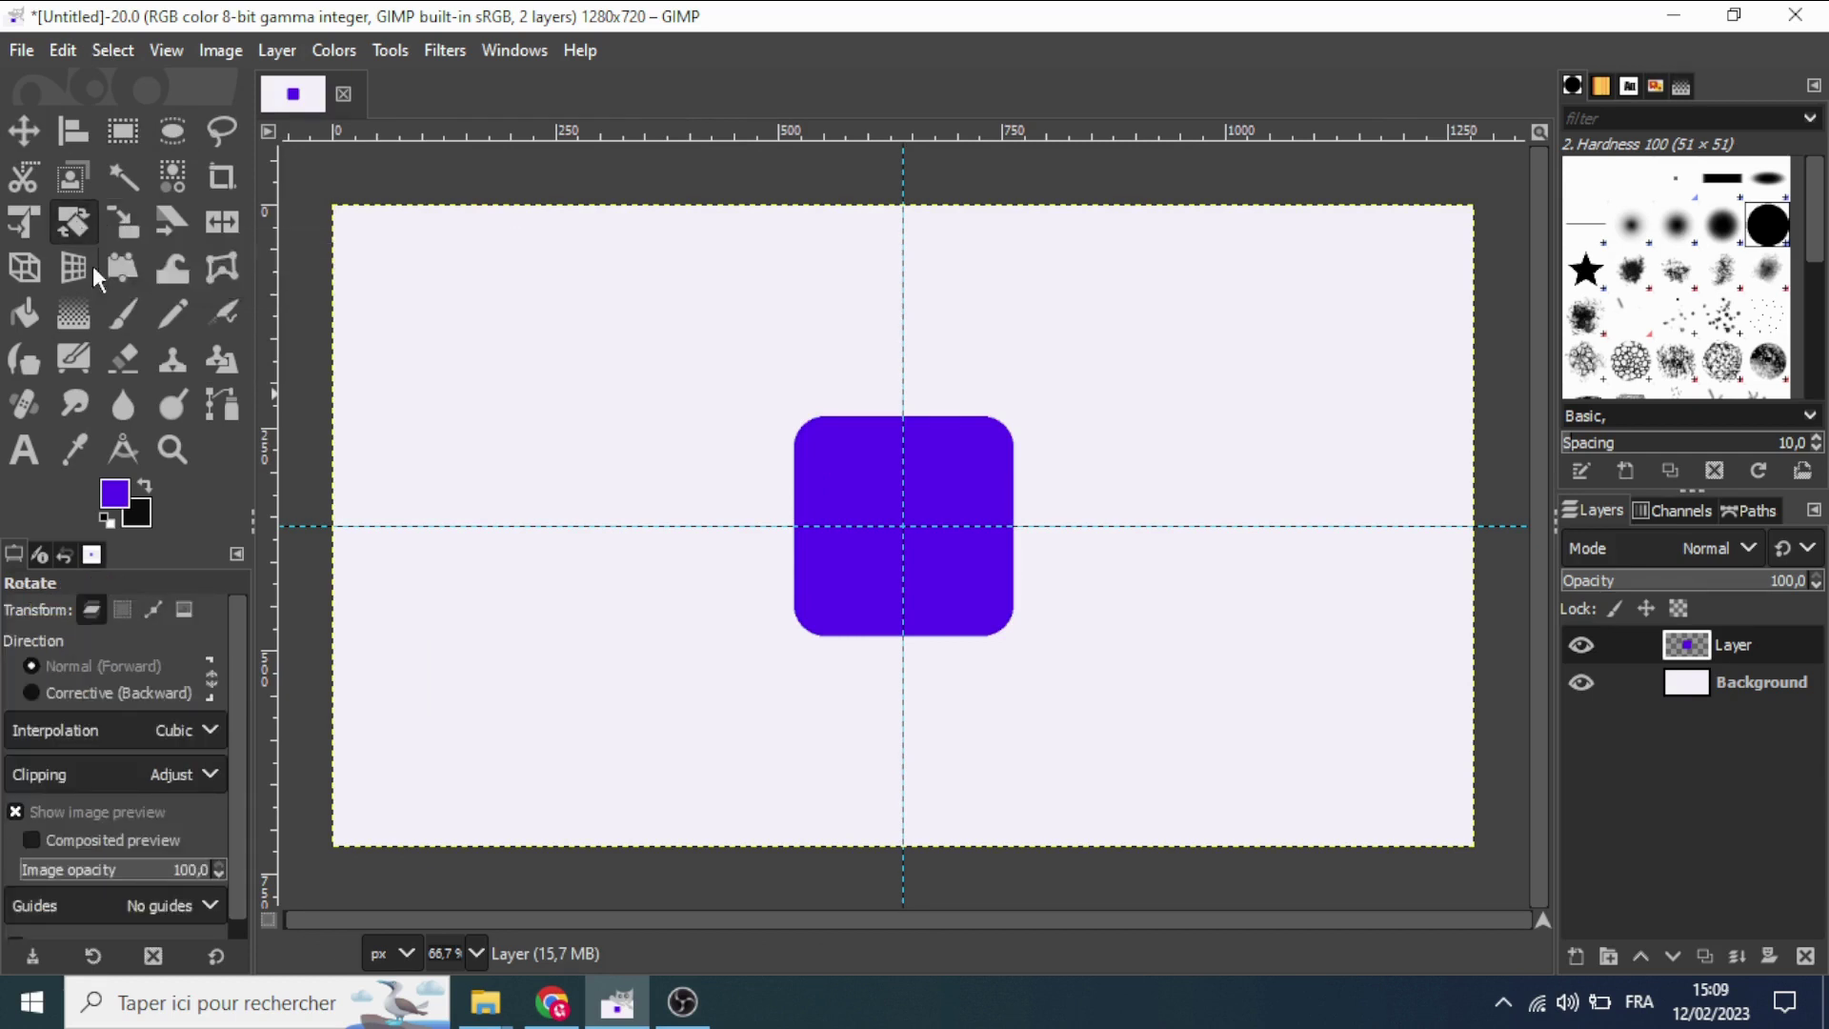
pyautogui.moveTo(739, 641); pyautogui.dragTo(864, 702)
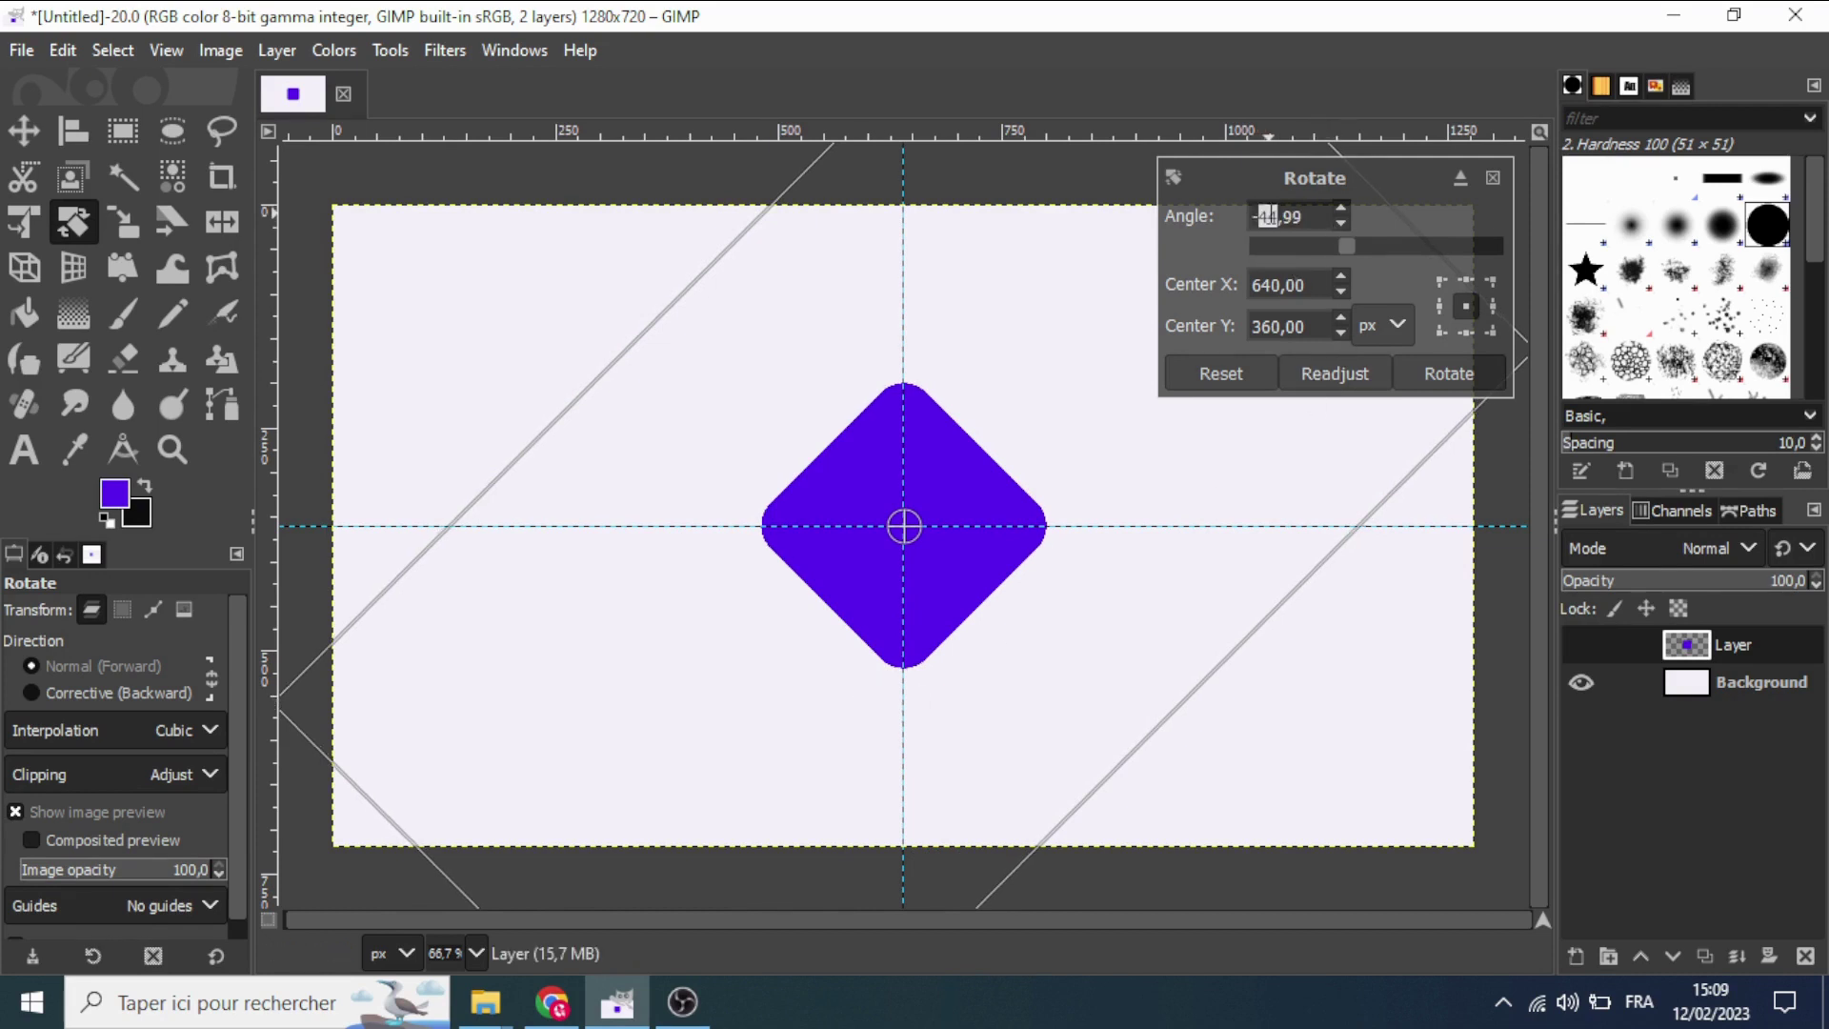
pyautogui.write('4')
pyautogui.write('5')
pyautogui.click(1459, 381)
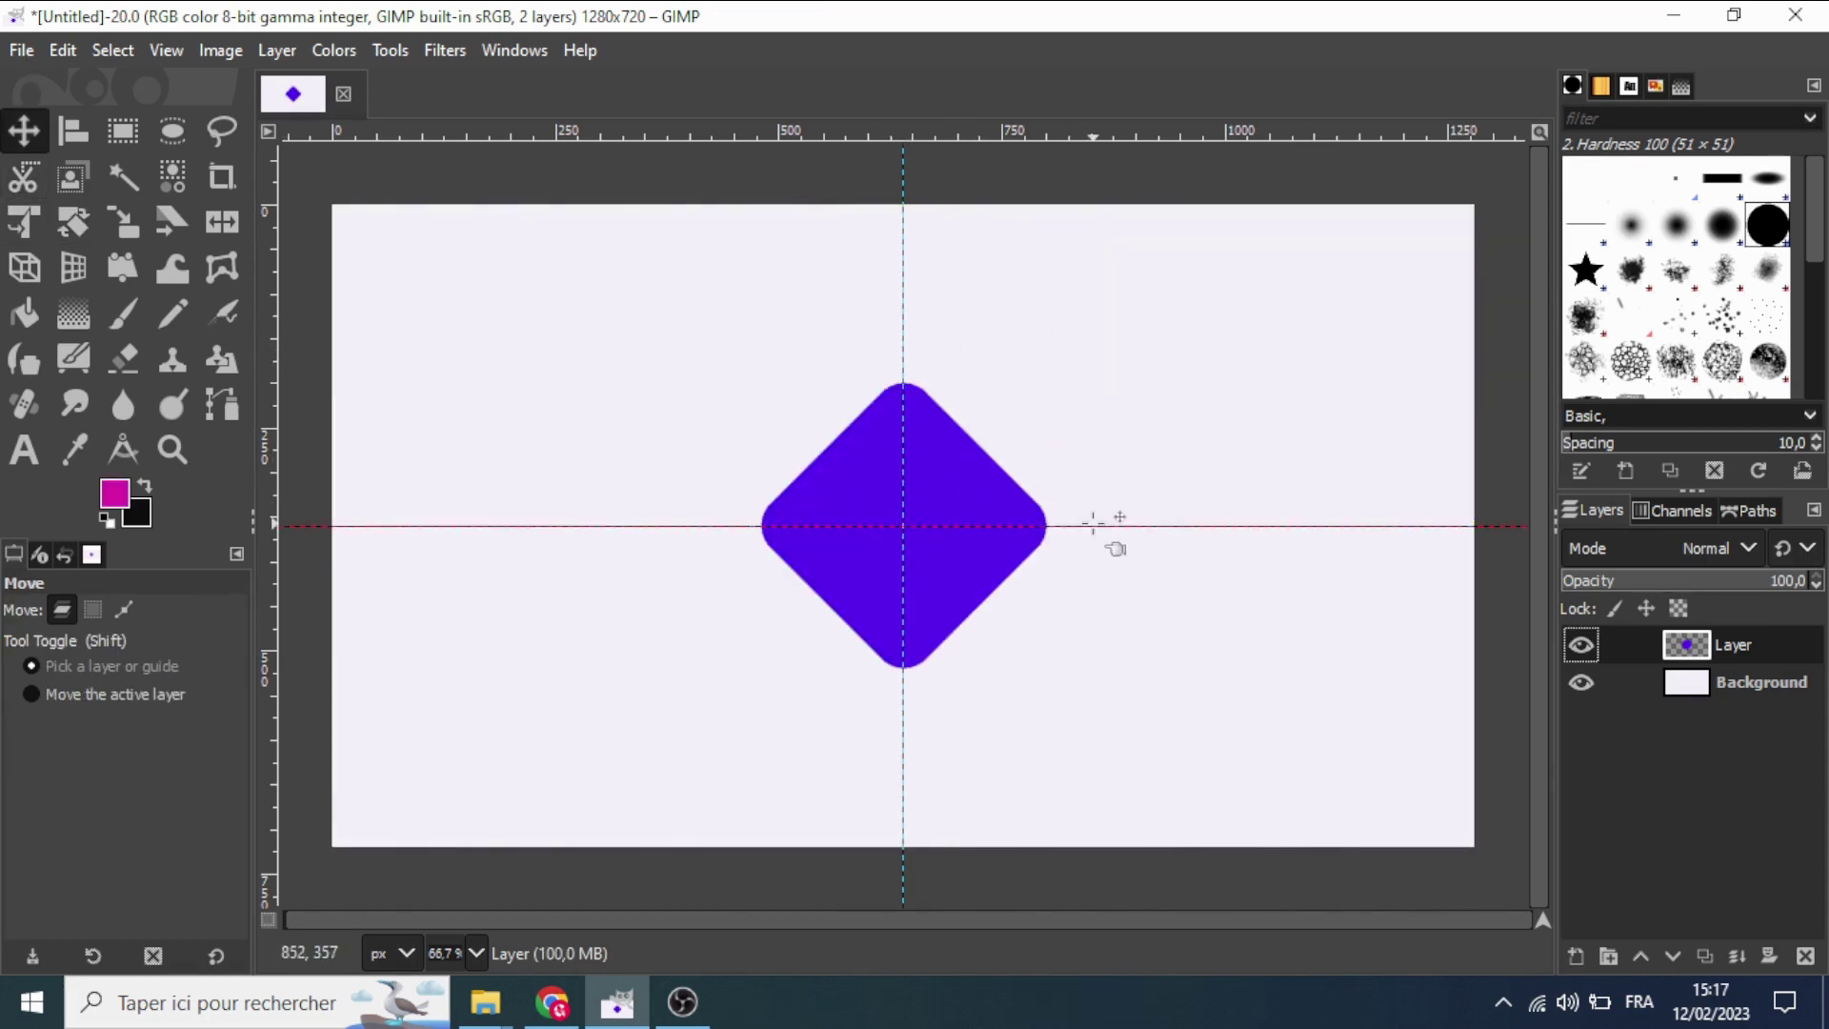
# Remove the horizontal and vertical guides and add transparent Layer #1.
pyautogui.moveTo(1094, 525); pyautogui.dragTo(1105, 891)
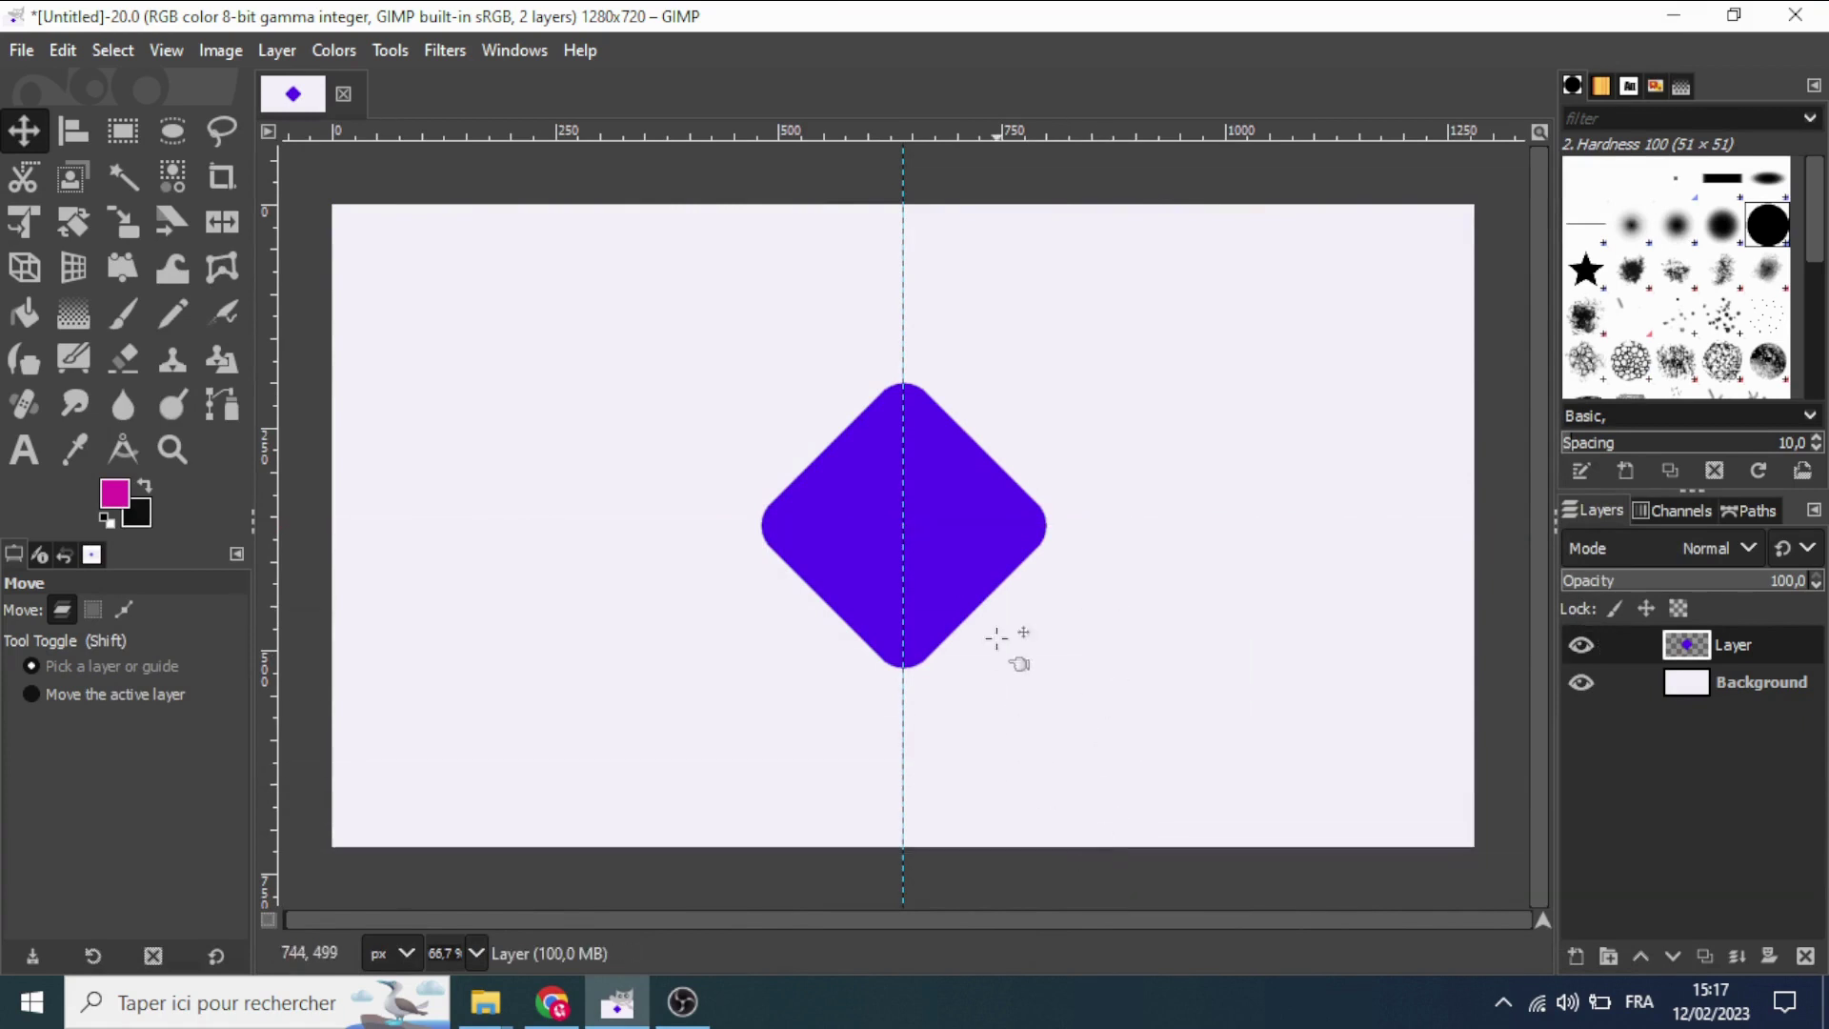
pyautogui.moveTo(905, 515)
pyautogui.mouseDown()
pyautogui.moveTo(317, 599)
pyautogui.moveTo(318, 618)
pyautogui.mouseUp()
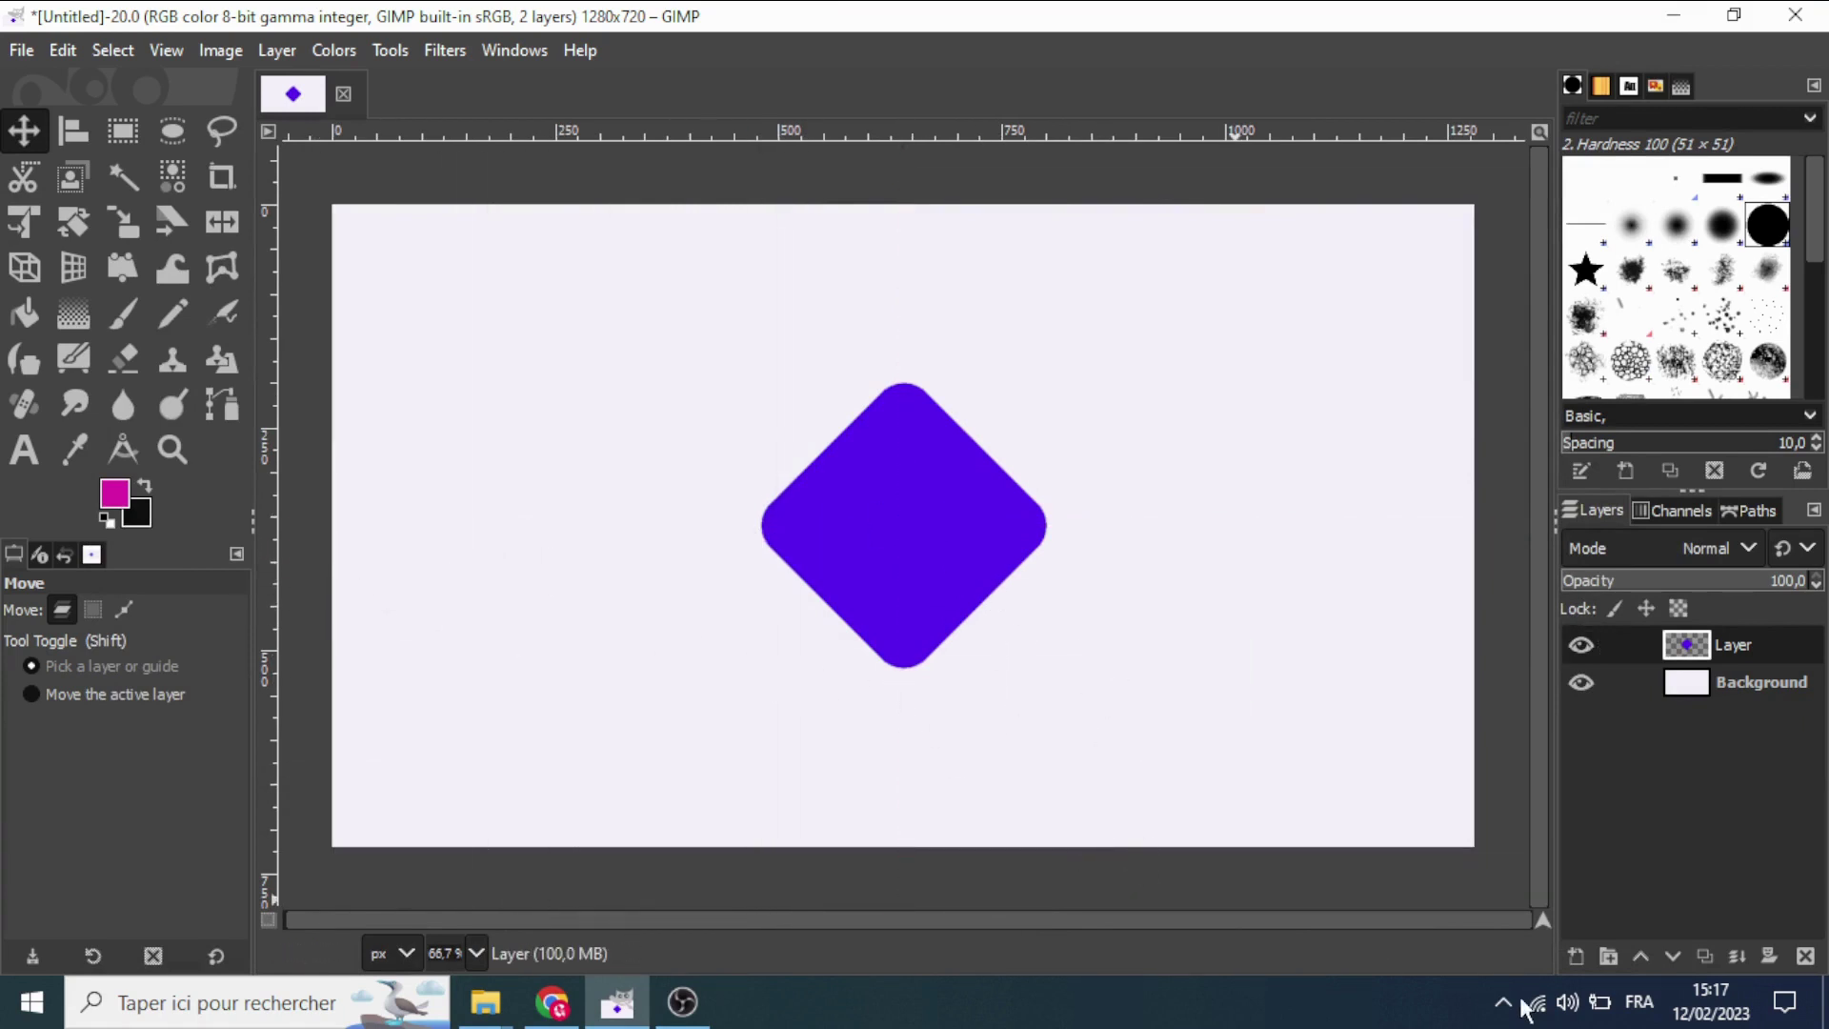
pyautogui.click(1574, 956)
pyautogui.click(1643, 929)
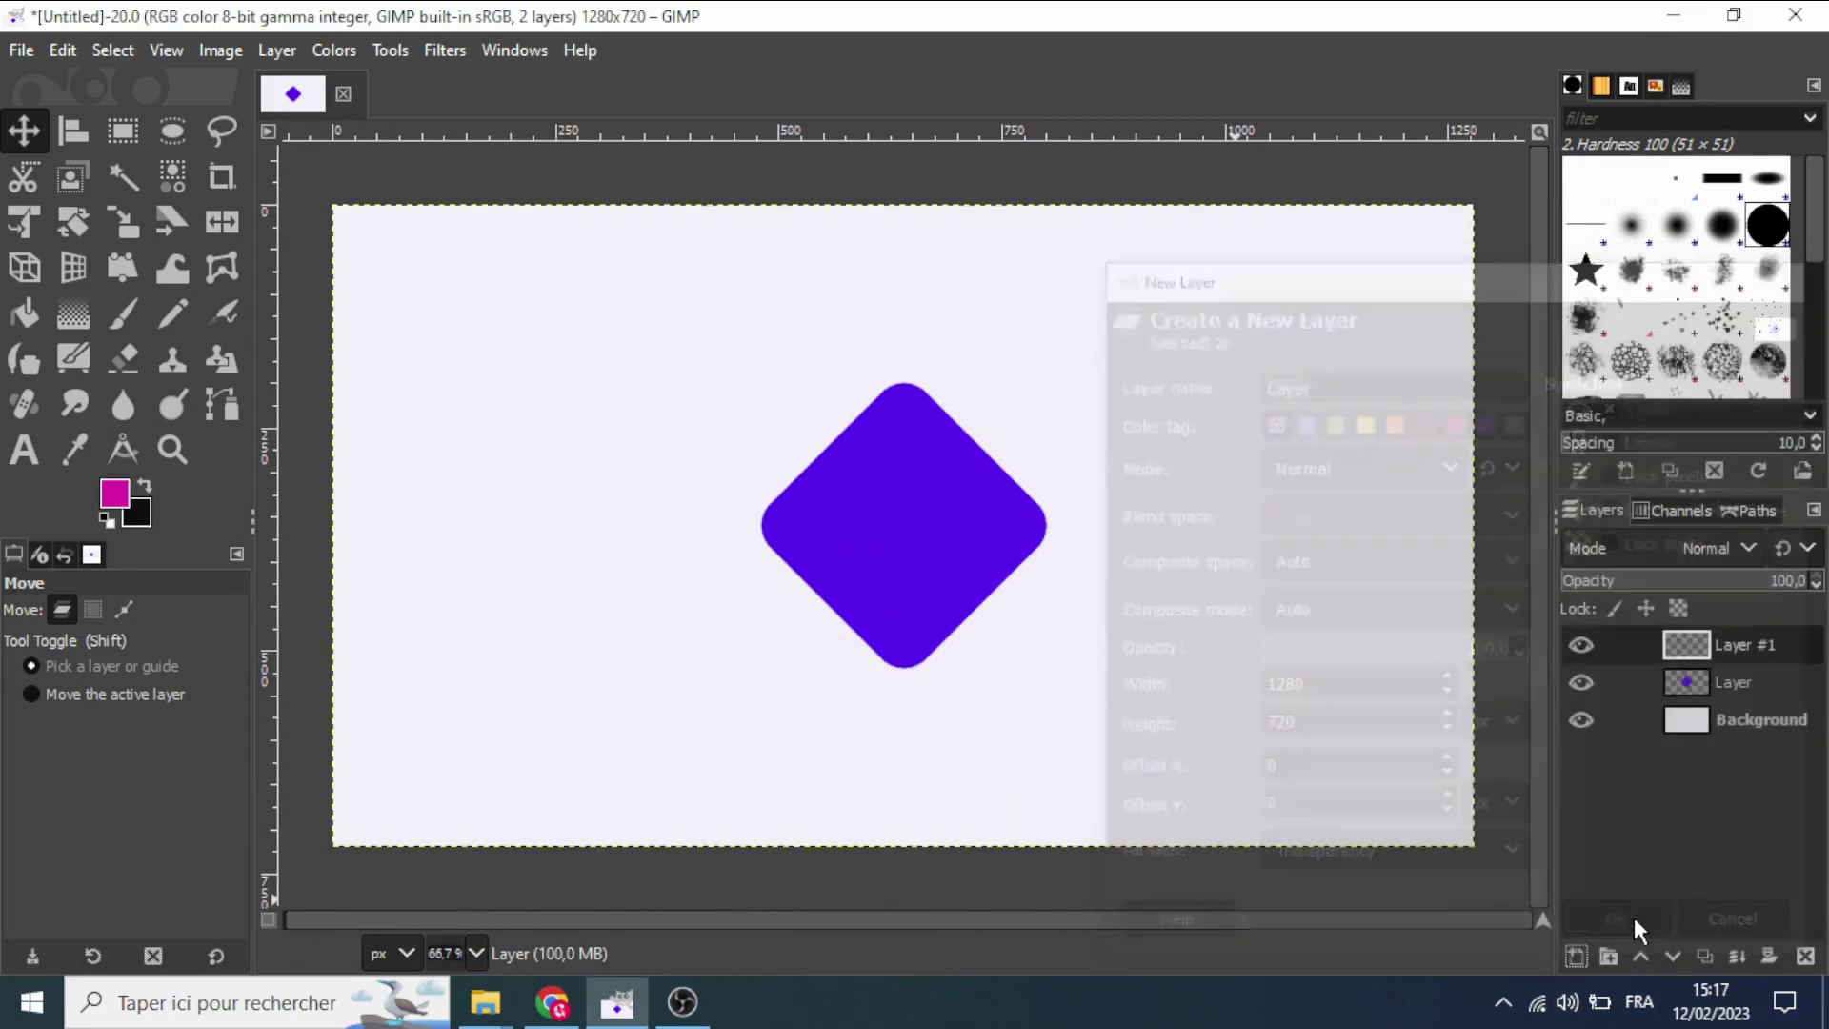
# Add three more transparent layers, Layer #2 through Layer #4.
pyautogui.click(1567, 951)
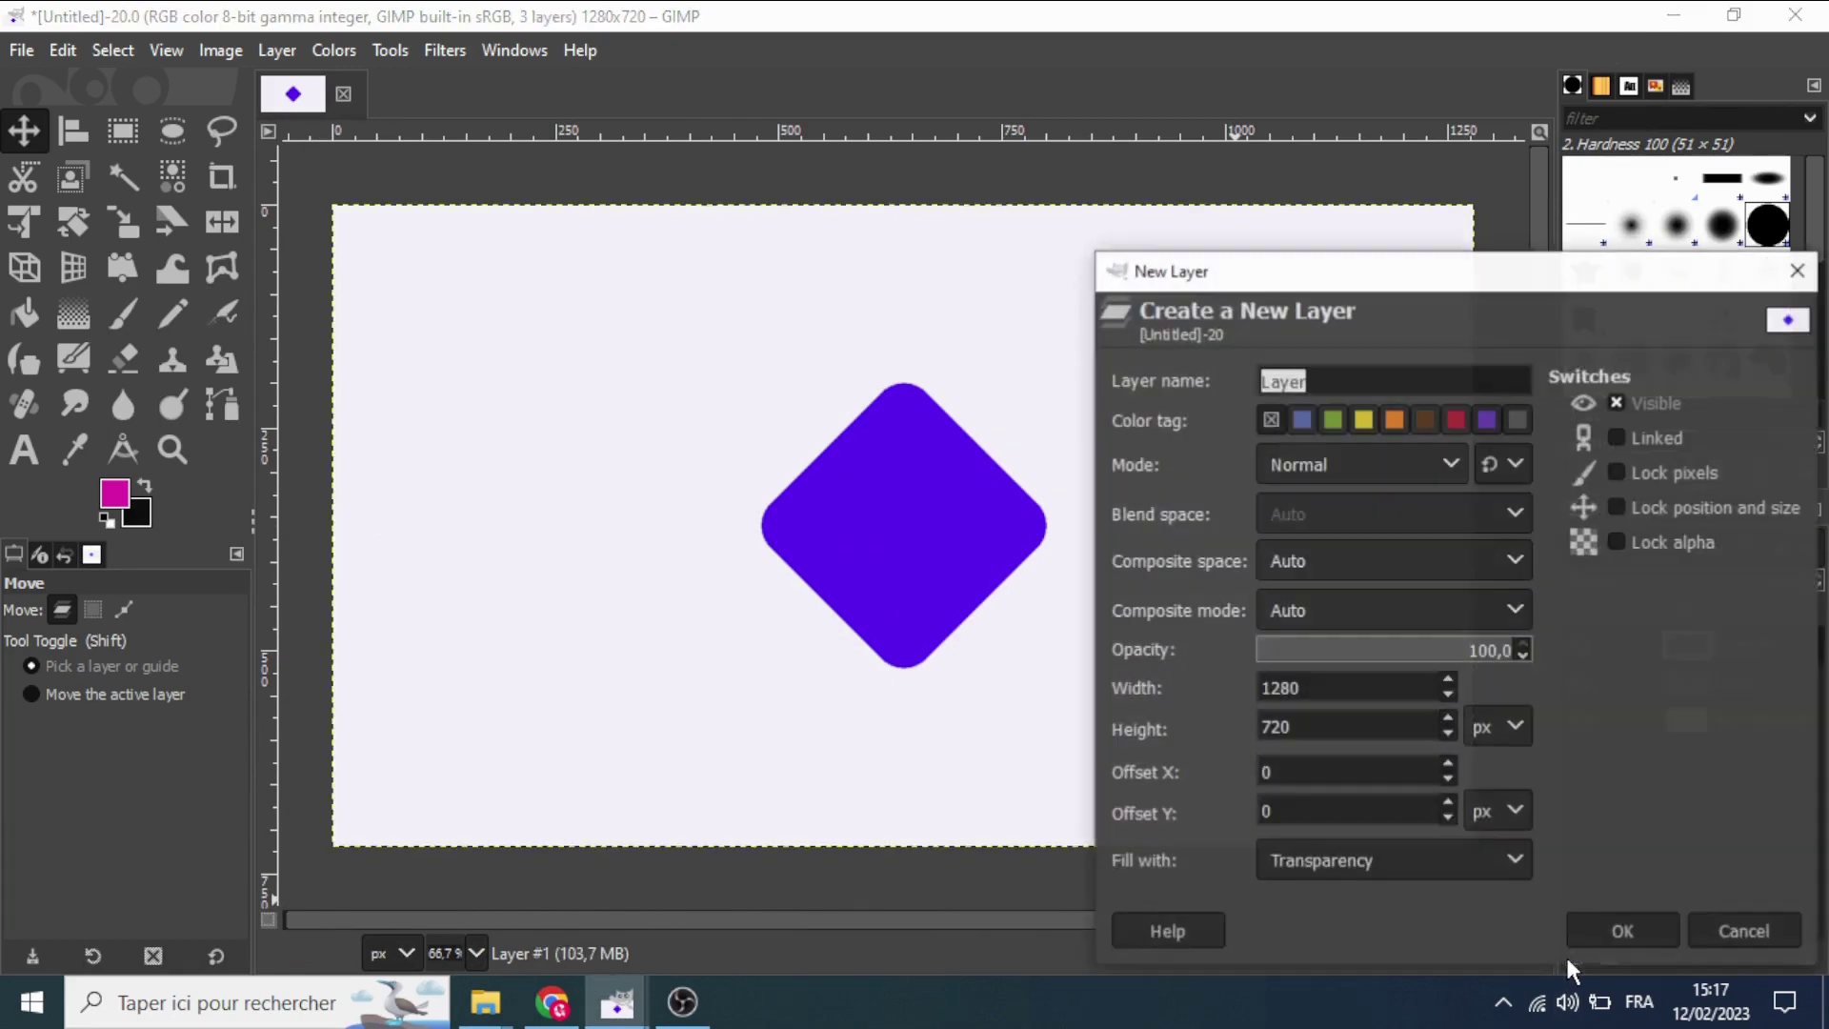
pyautogui.click(1623, 932)
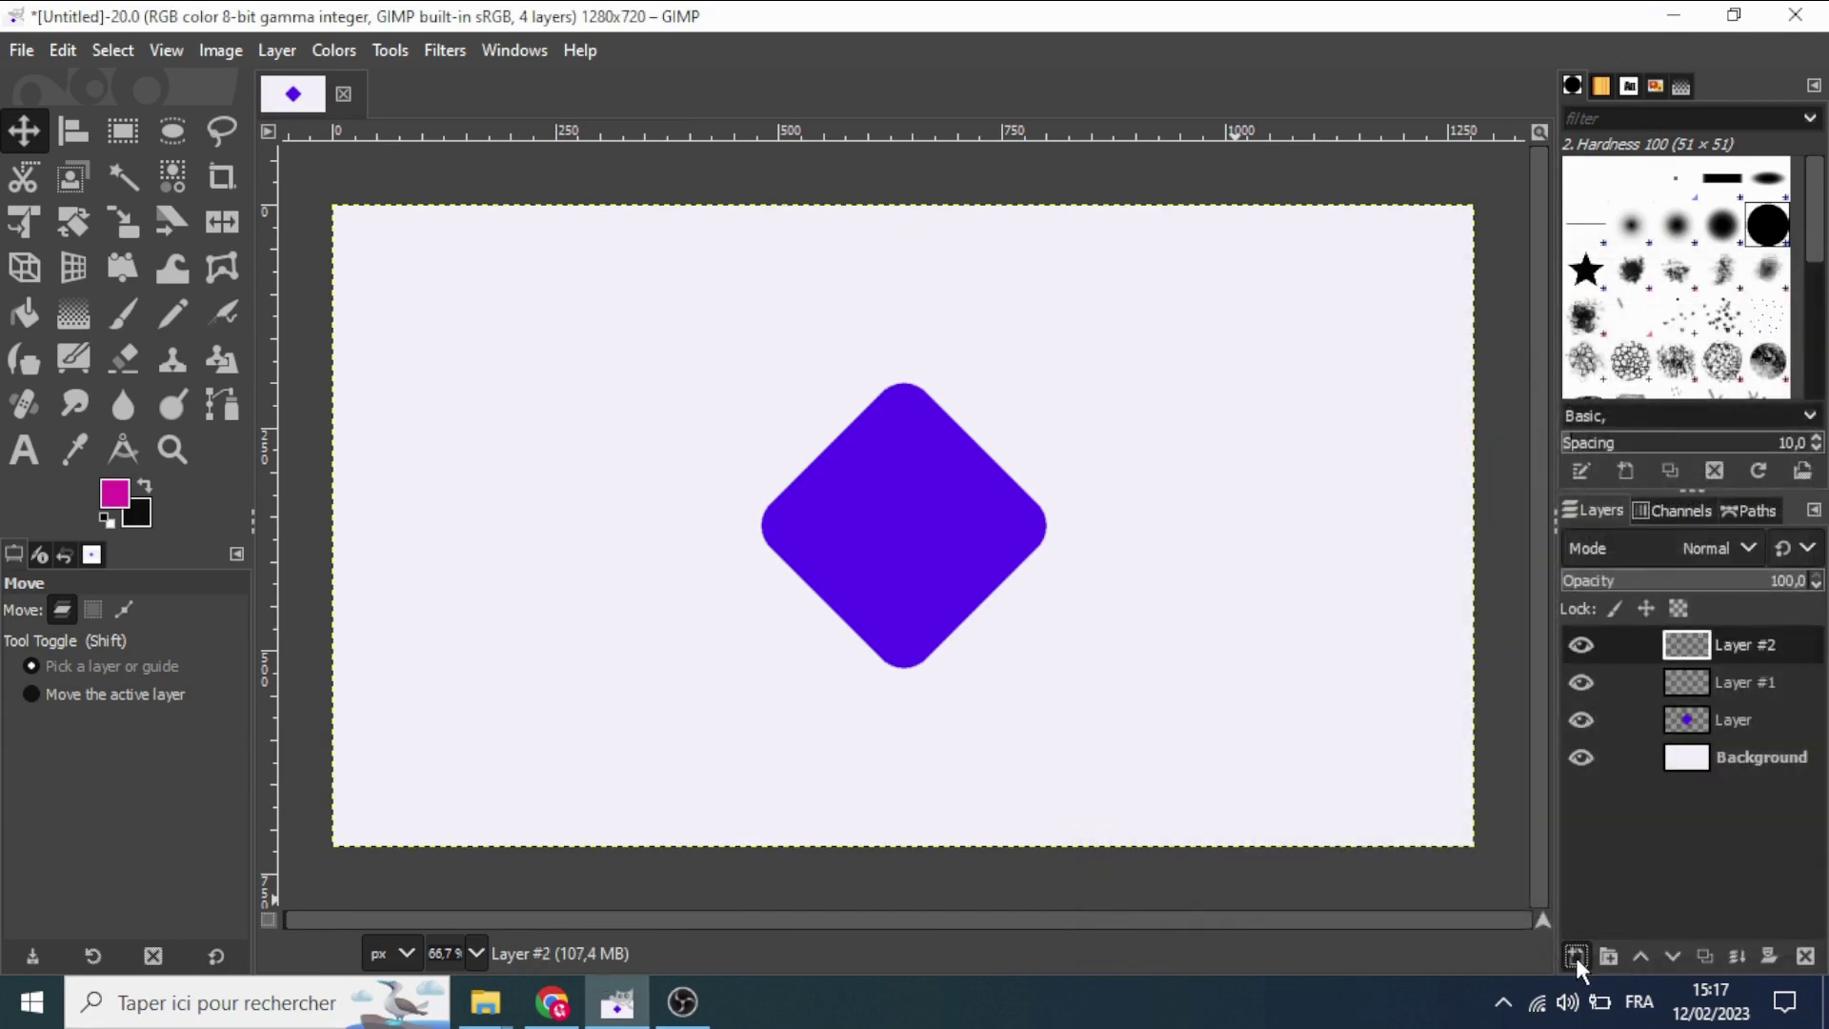
pyautogui.click(1575, 953)
pyautogui.click(1617, 929)
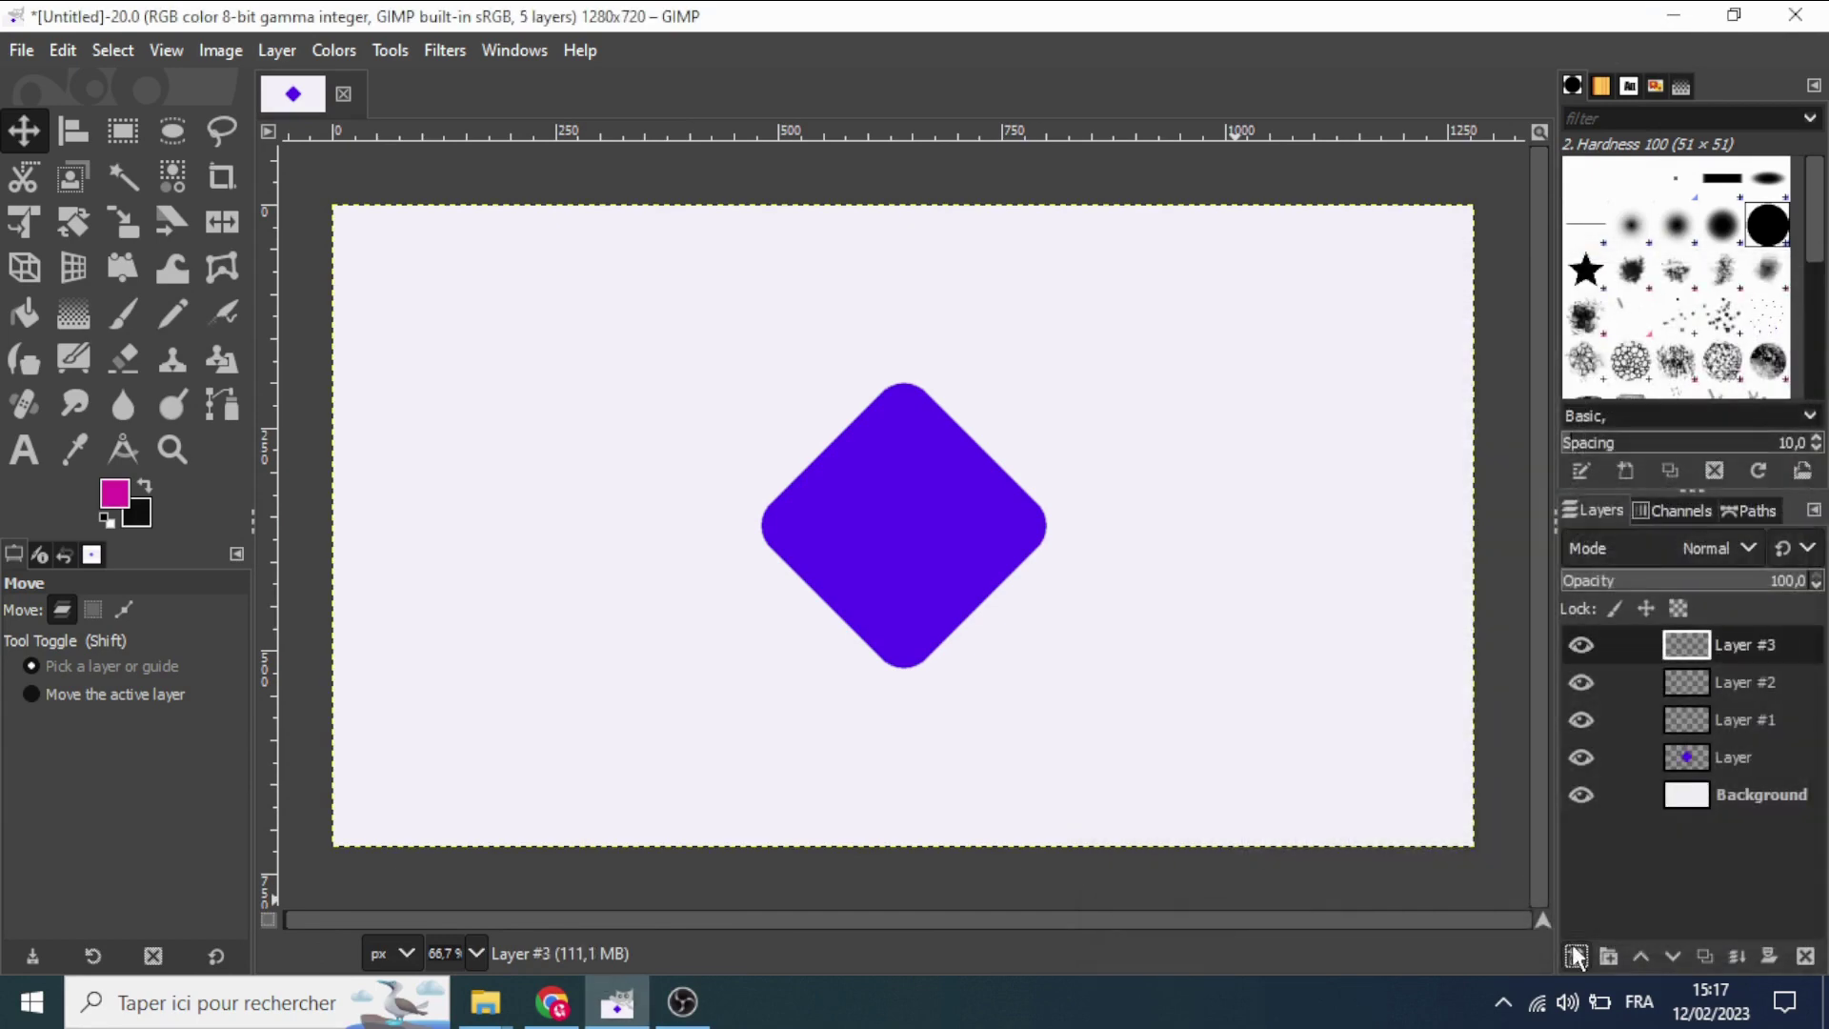
pyautogui.click(1572, 958)
pyautogui.click(1615, 932)
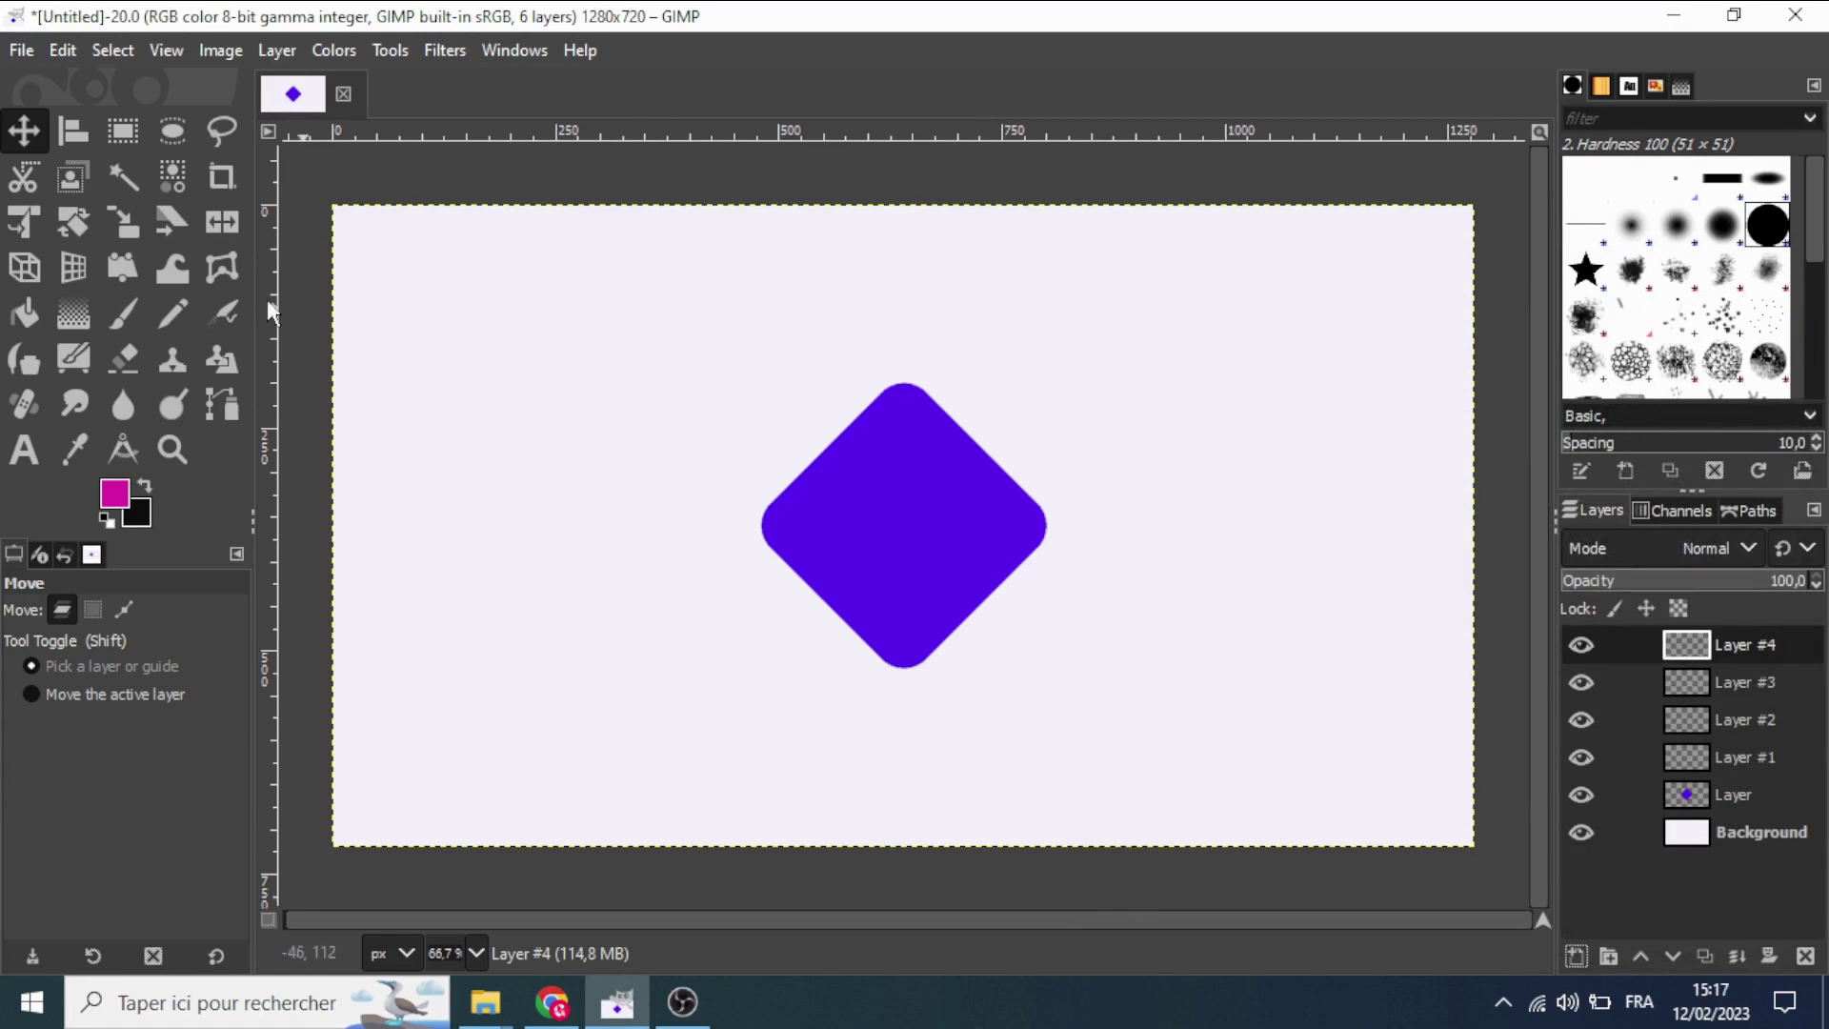
pyautogui.click(124, 128)
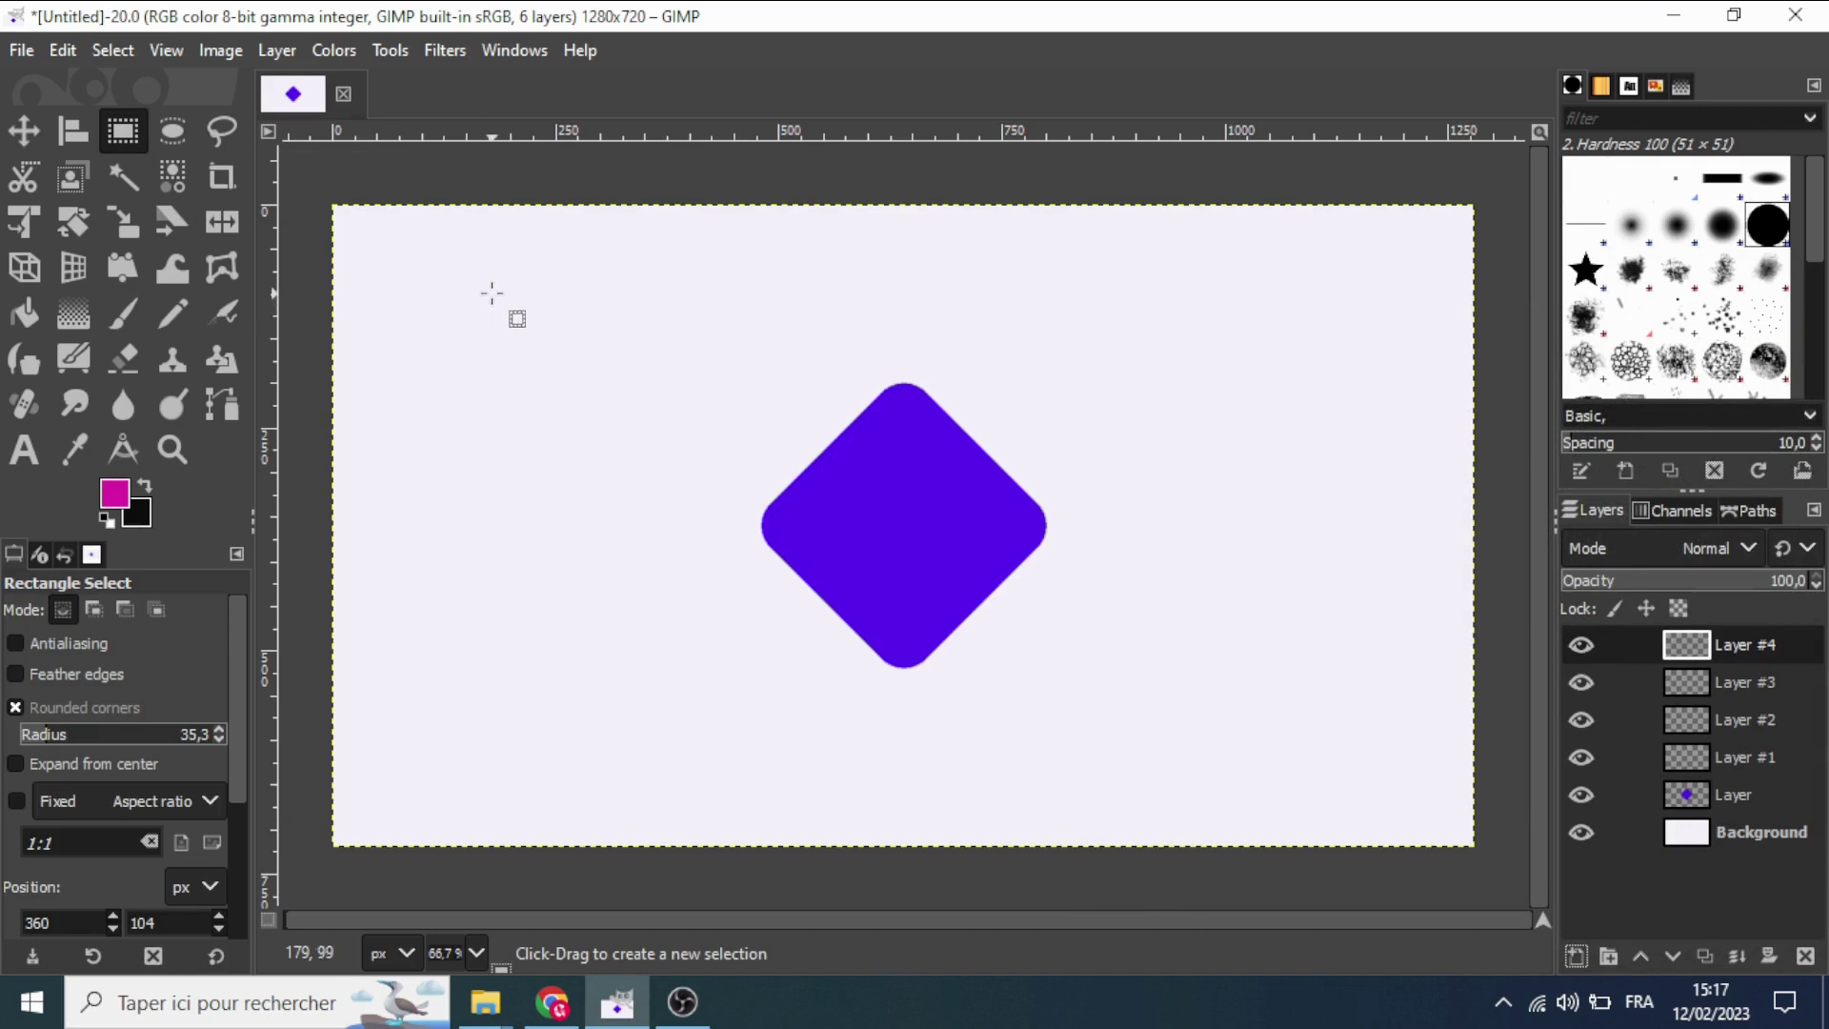
# Fill a 1027×563 rounded rectangle across the canvas middle with magenta, then deselect.
pyautogui.moveTo(493, 294)
pyautogui.mouseDown()
pyautogui.moveTo(523, 355)
pyautogui.moveTo(730, 543)
pyautogui.moveTo(915, 657)
pyautogui.moveTo(1410, 796)
pyautogui.mouseUp()
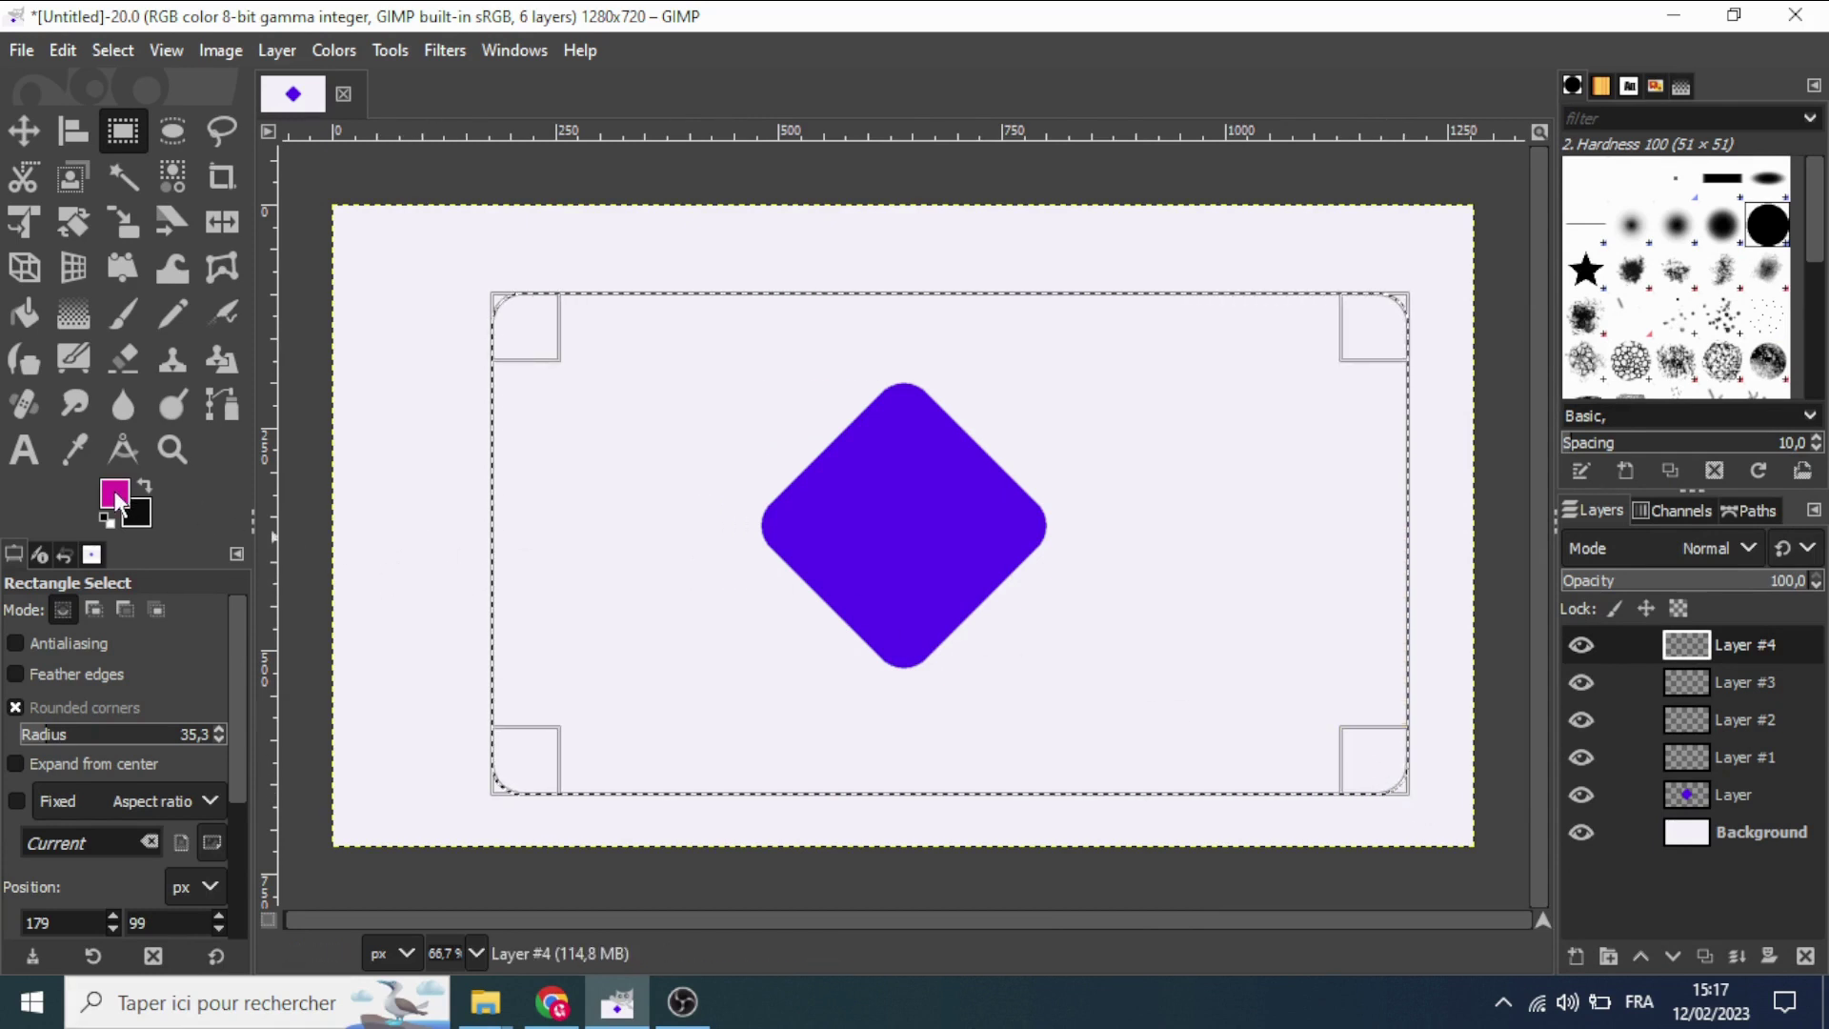
pyautogui.moveTo(134, 503)
pyautogui.mouseDown()
pyautogui.moveTo(519, 530)
pyautogui.moveTo(620, 482)
pyautogui.mouseUp()
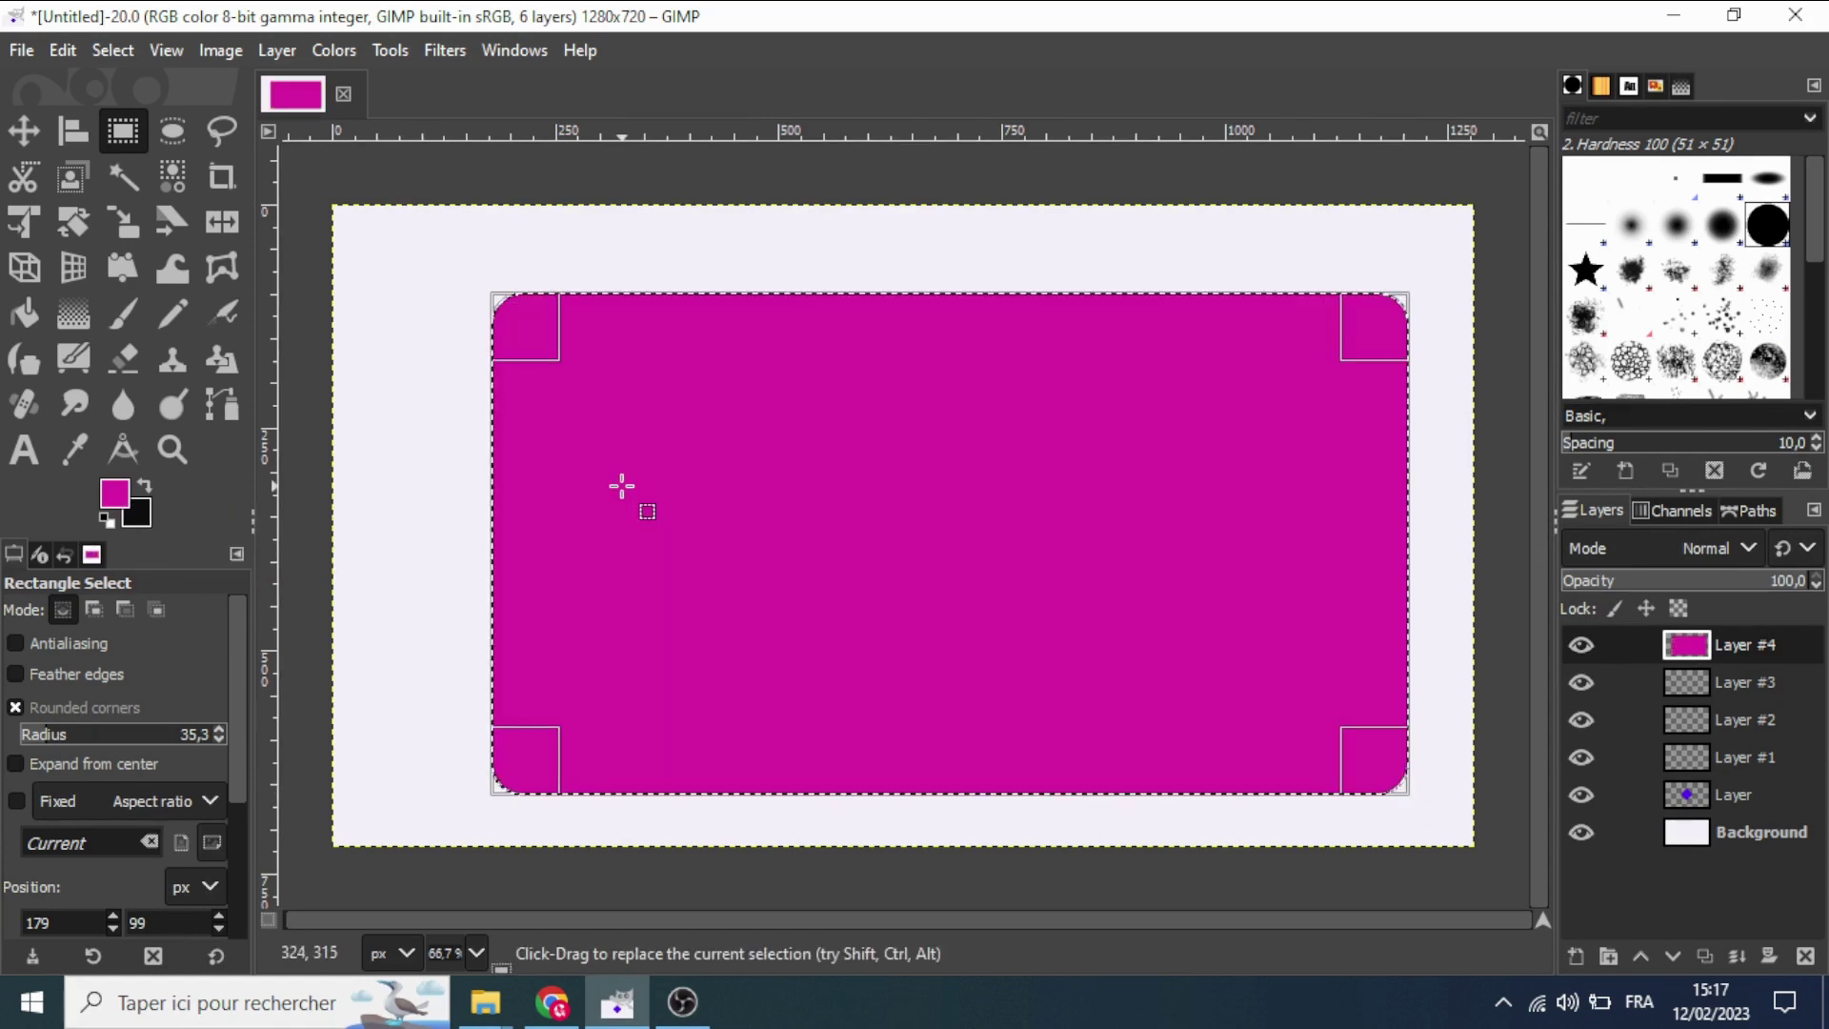
pyautogui.click(118, 48)
pyautogui.click(157, 120)
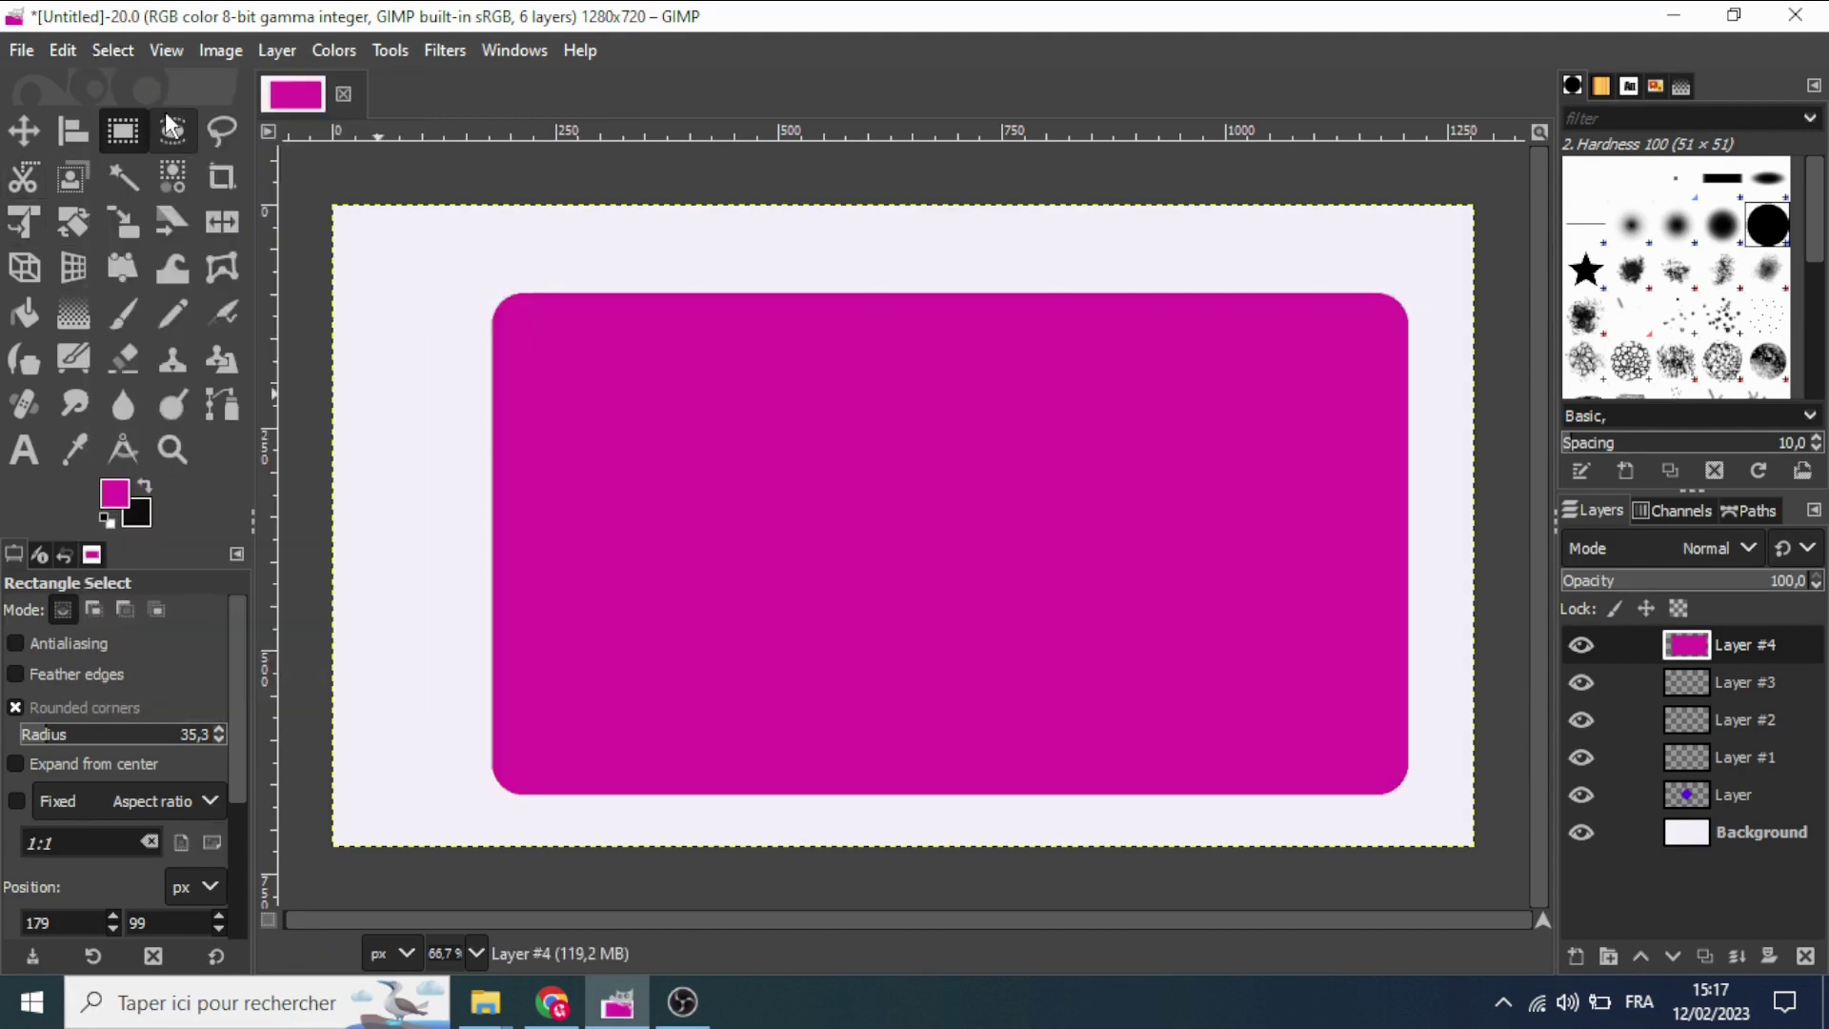
pyautogui.click(71, 230)
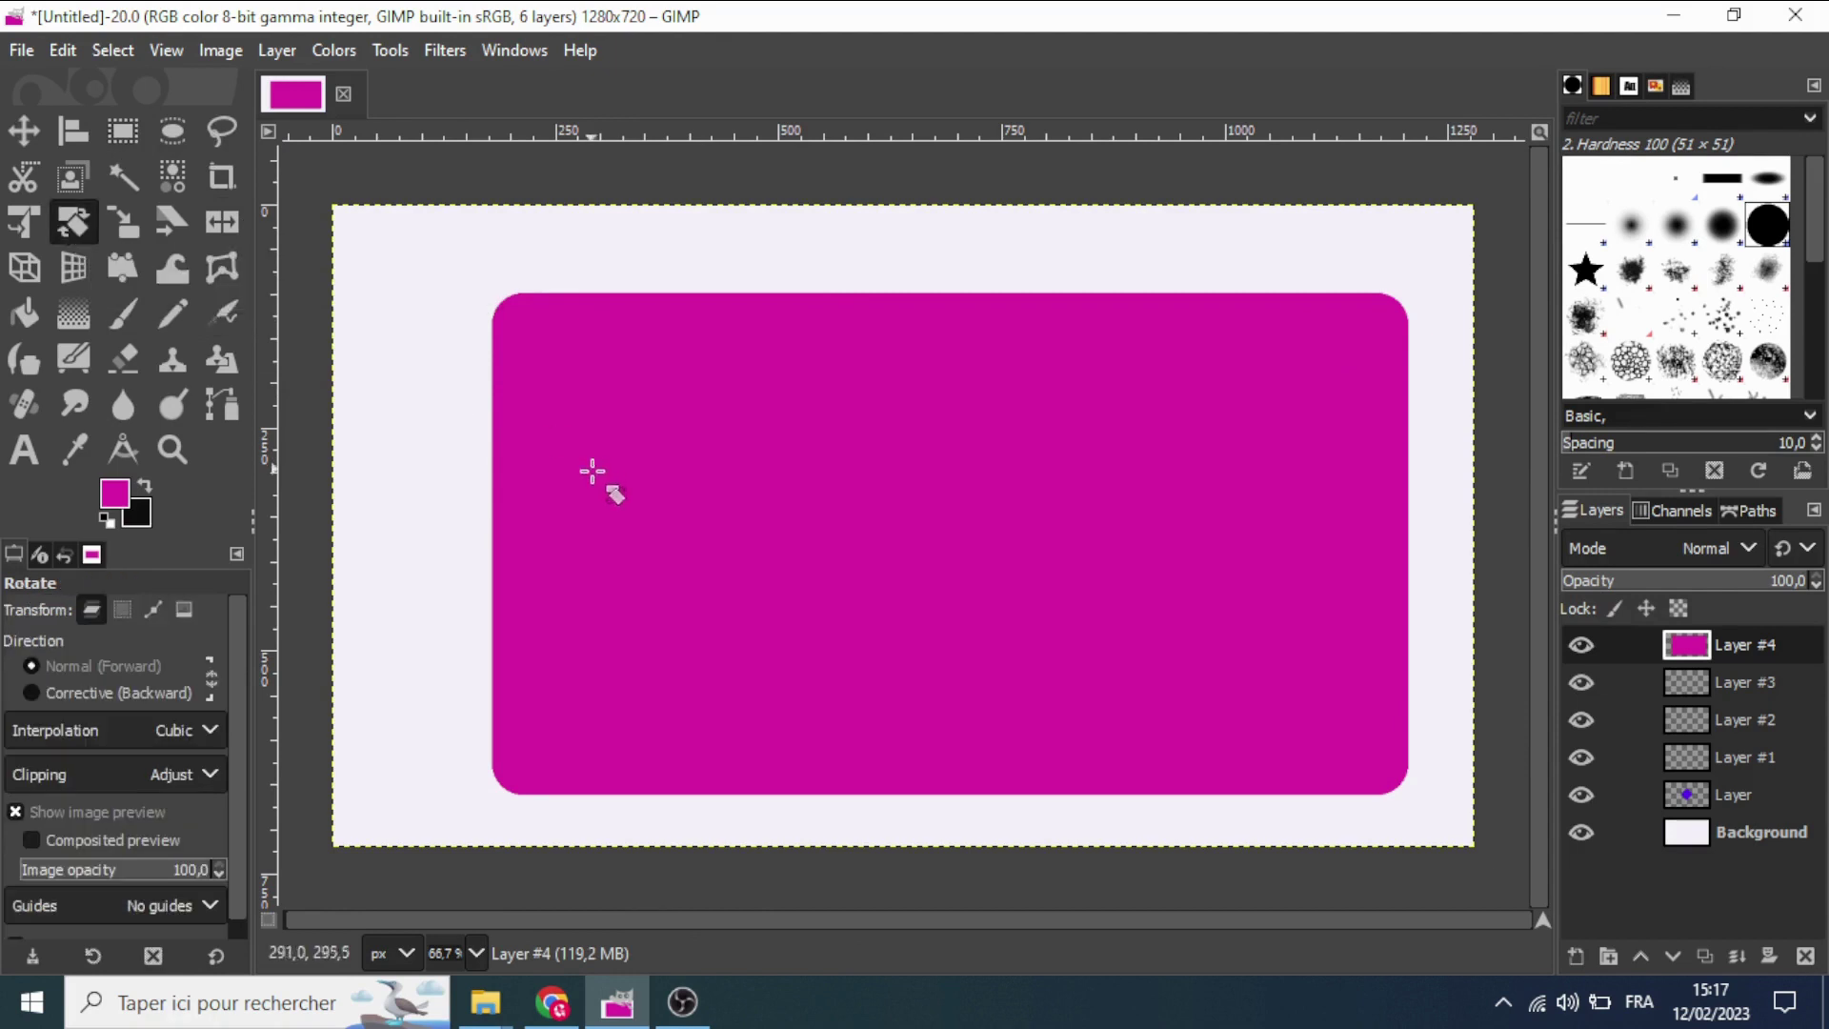
# Rotate Layer #4's magenta rectangle 45° so it runs diagonally across the canvas.
pyautogui.moveTo(676, 613); pyautogui.dragTo(625, 527)
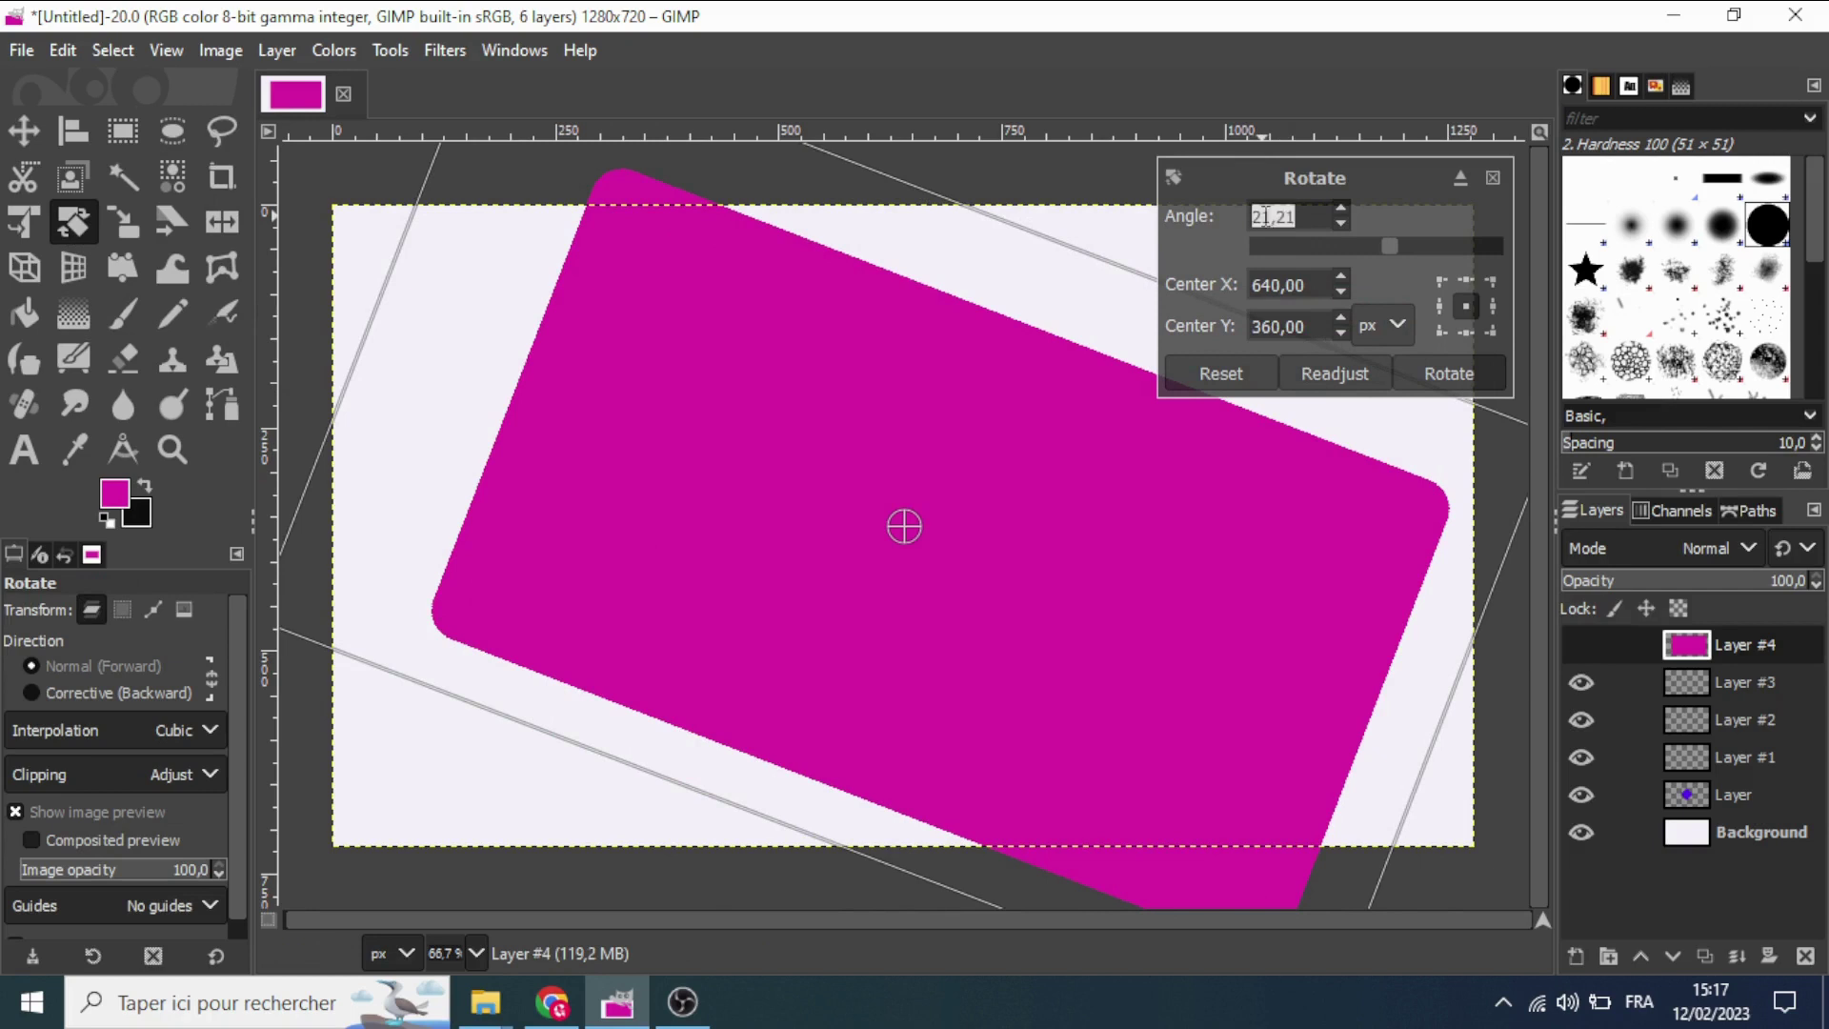
pyautogui.write('45')
pyautogui.press('Return')
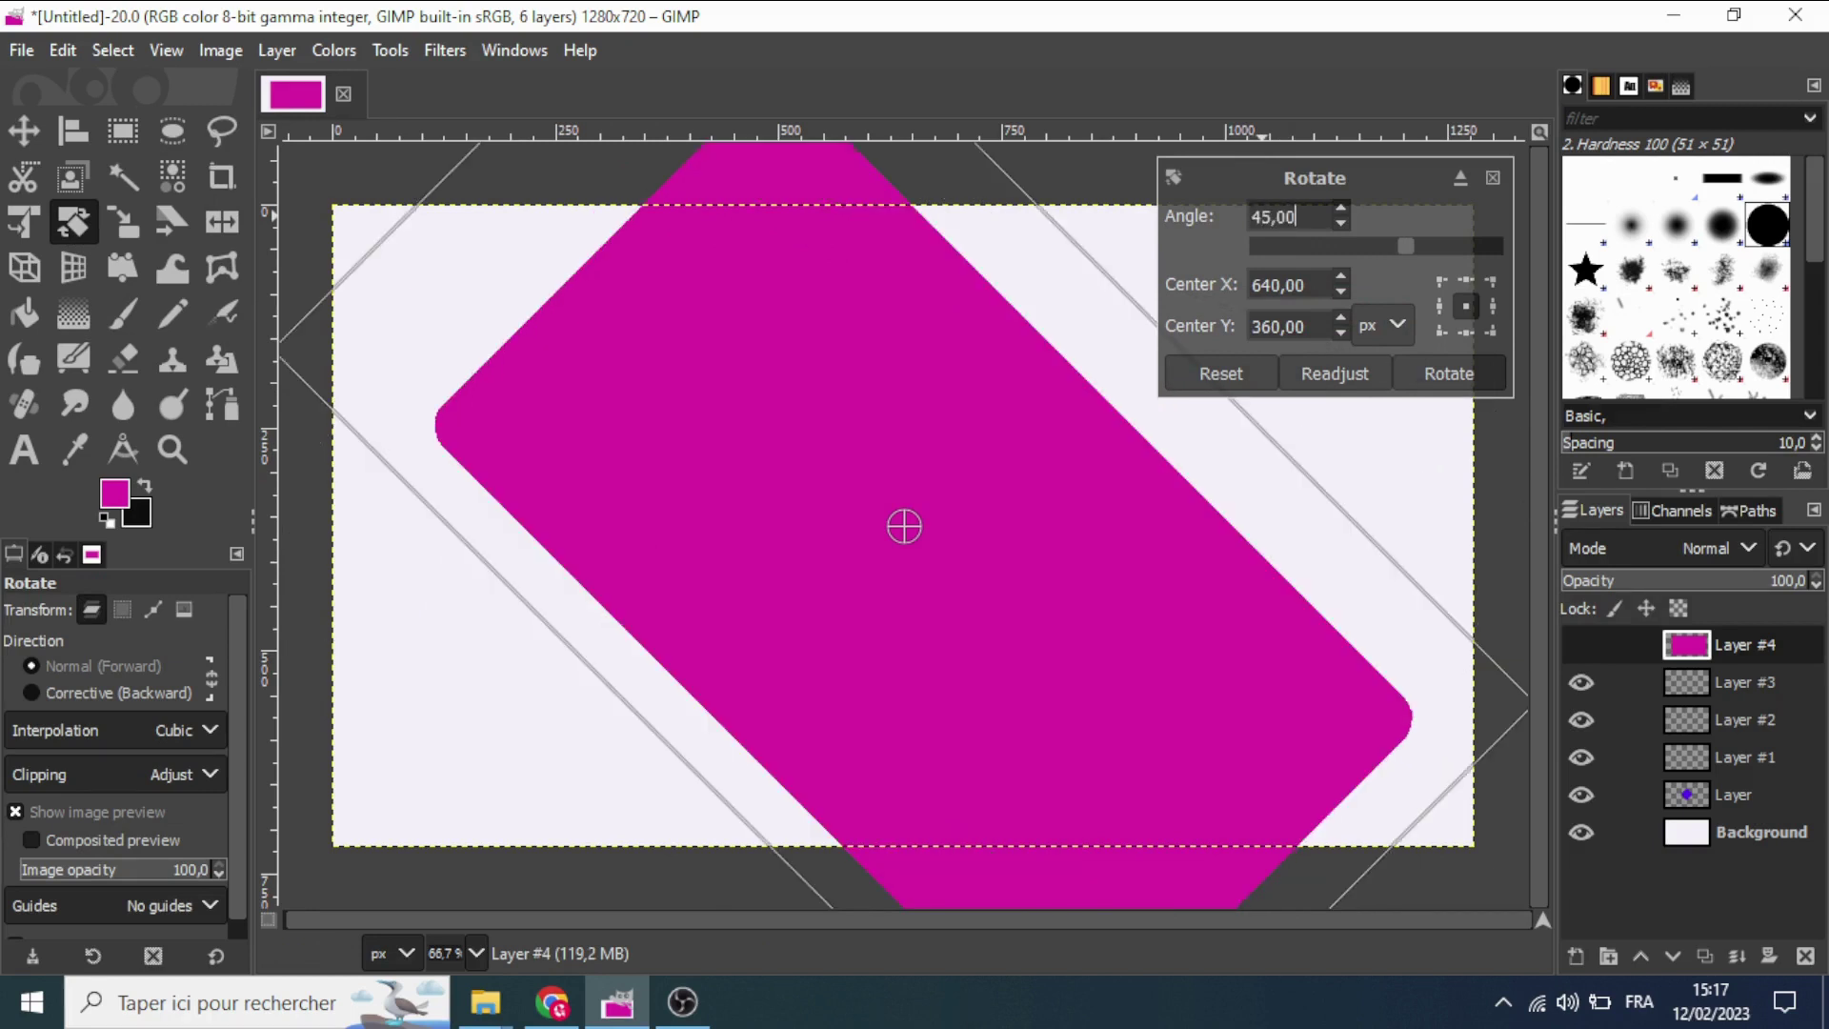
pyautogui.click(24, 130)
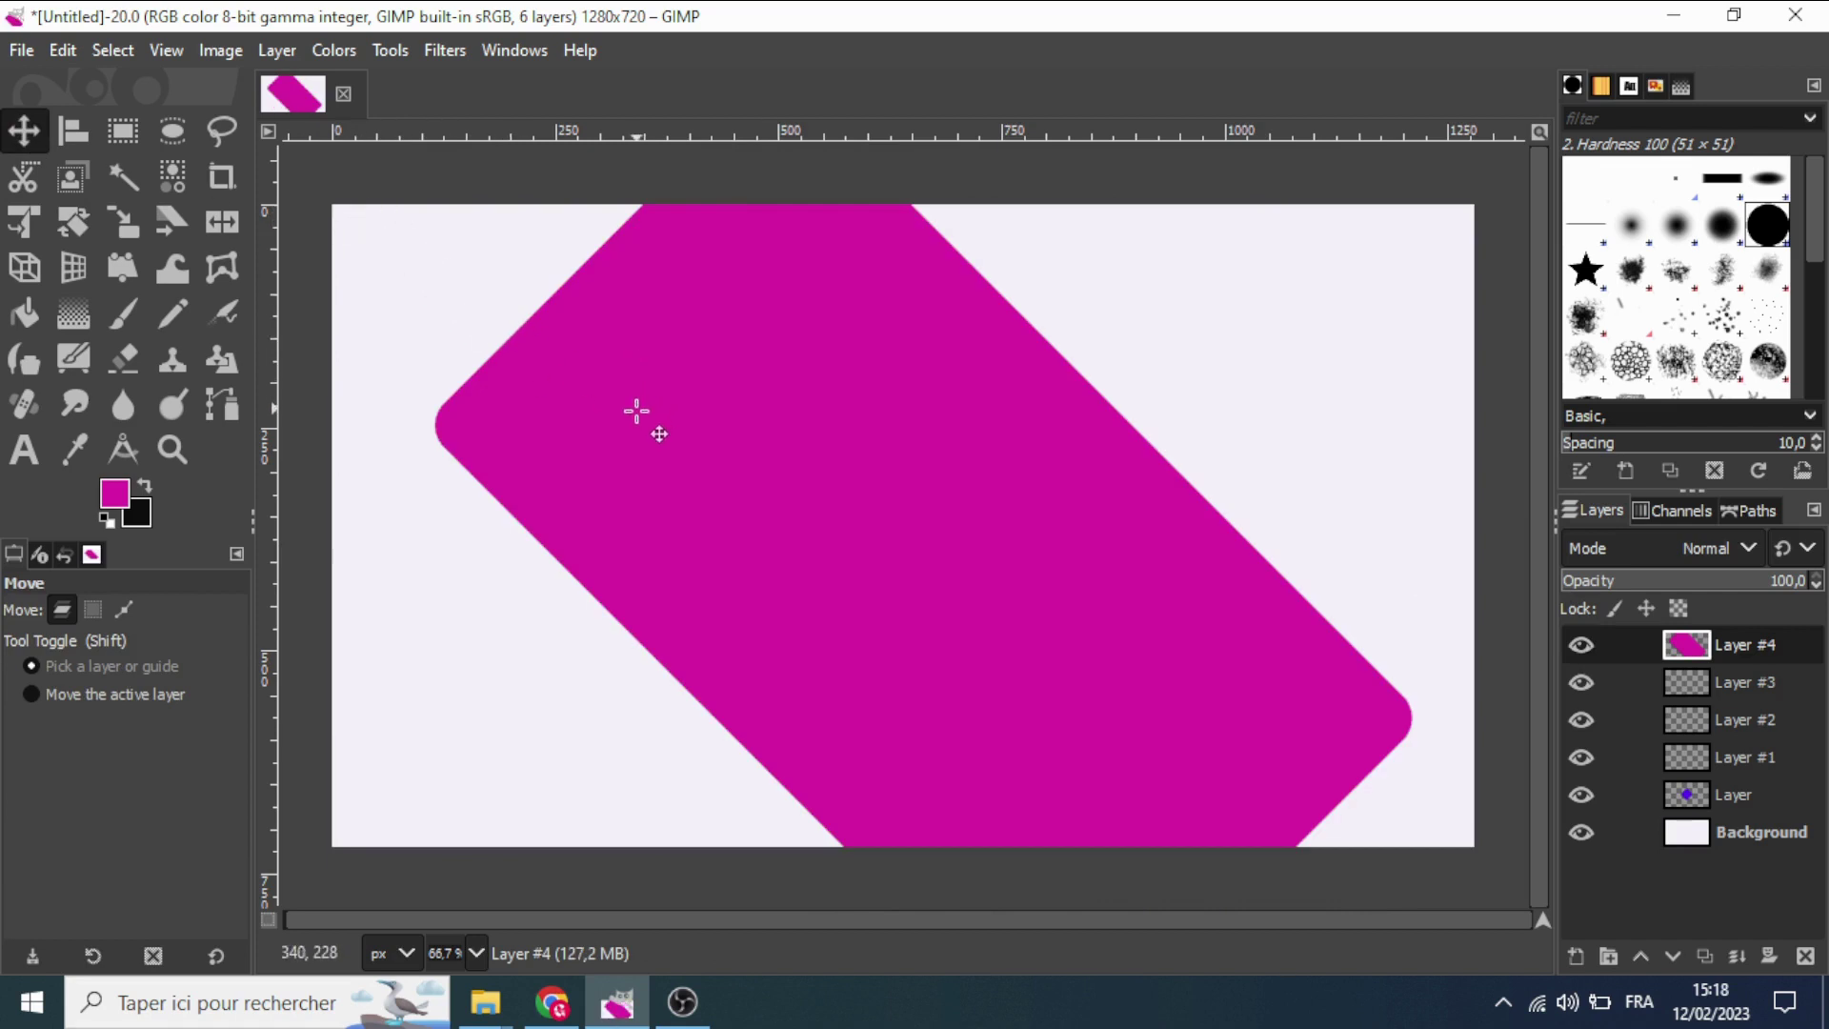
# Move the magenta shape toward the upper right, uncovering the diamond beside its edge.
pyautogui.moveTo(641, 413)
pyautogui.mouseDown()
pyautogui.moveTo(782, 425)
pyautogui.moveTo(1134, 343)
pyautogui.mouseUp()
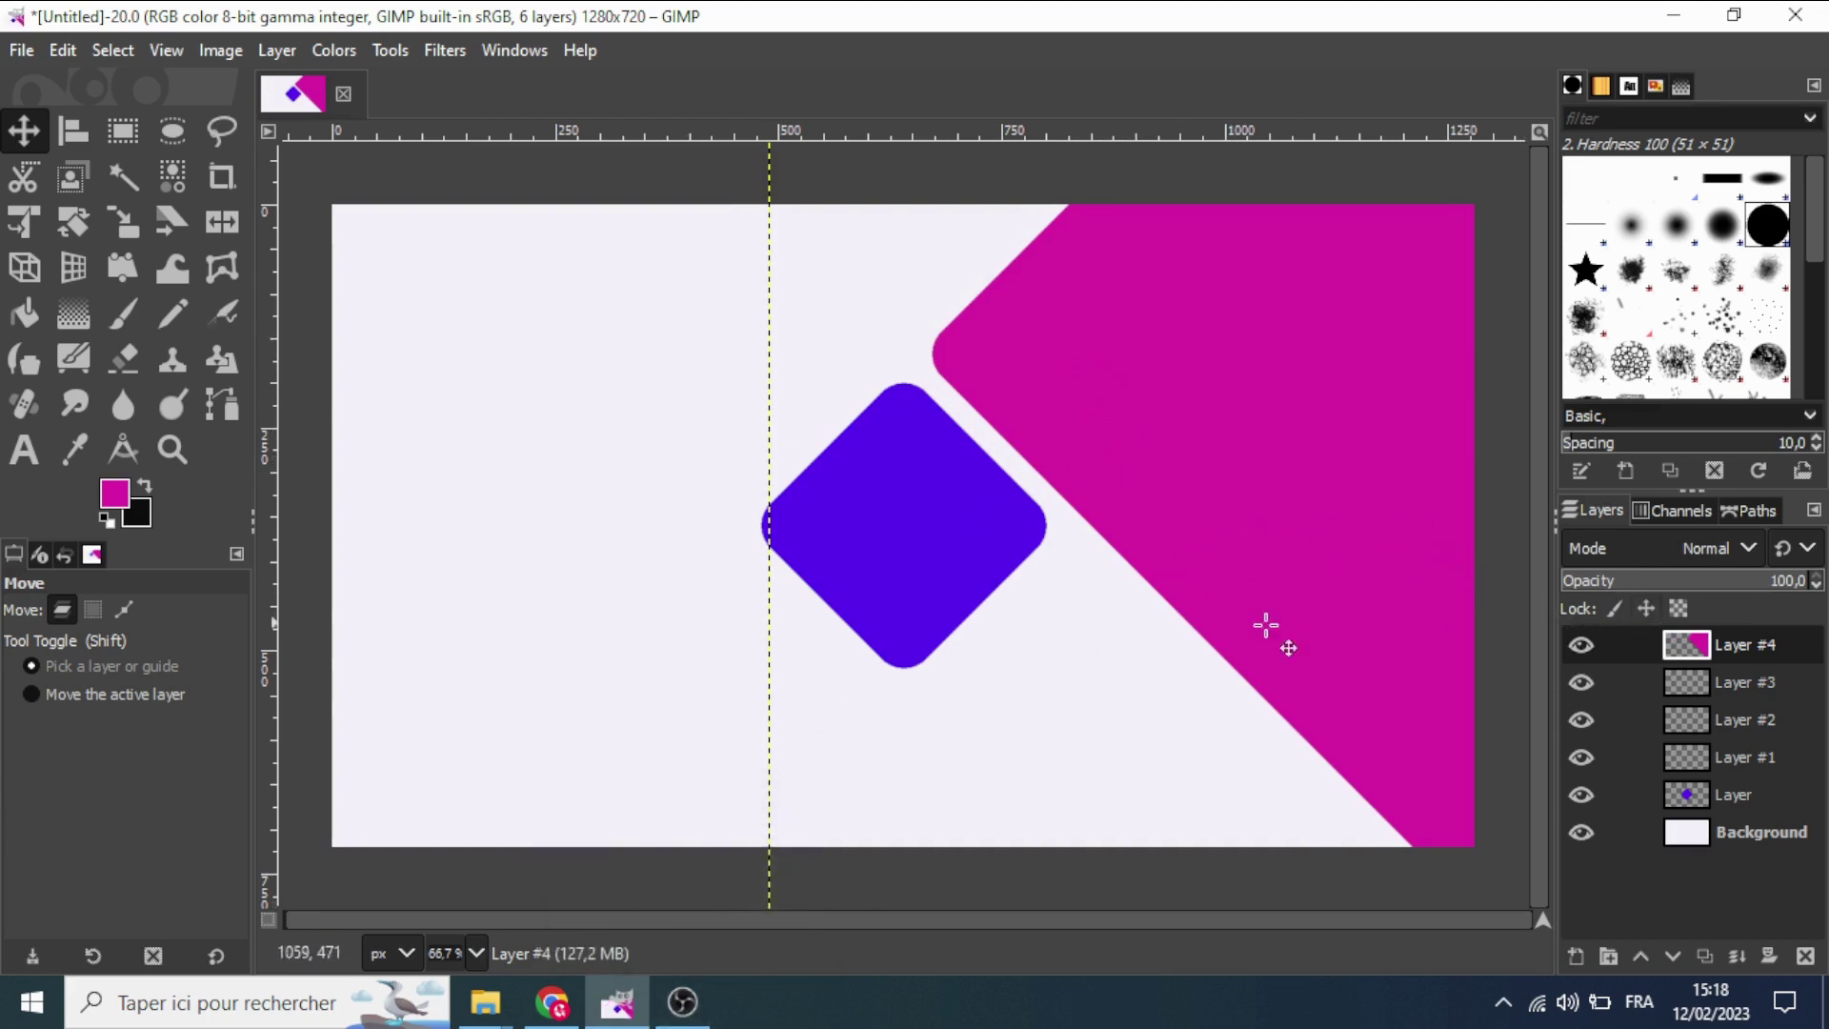
# Draw a trial rounded selection around the blue diamond, then discard it.
pyautogui.click(123, 136)
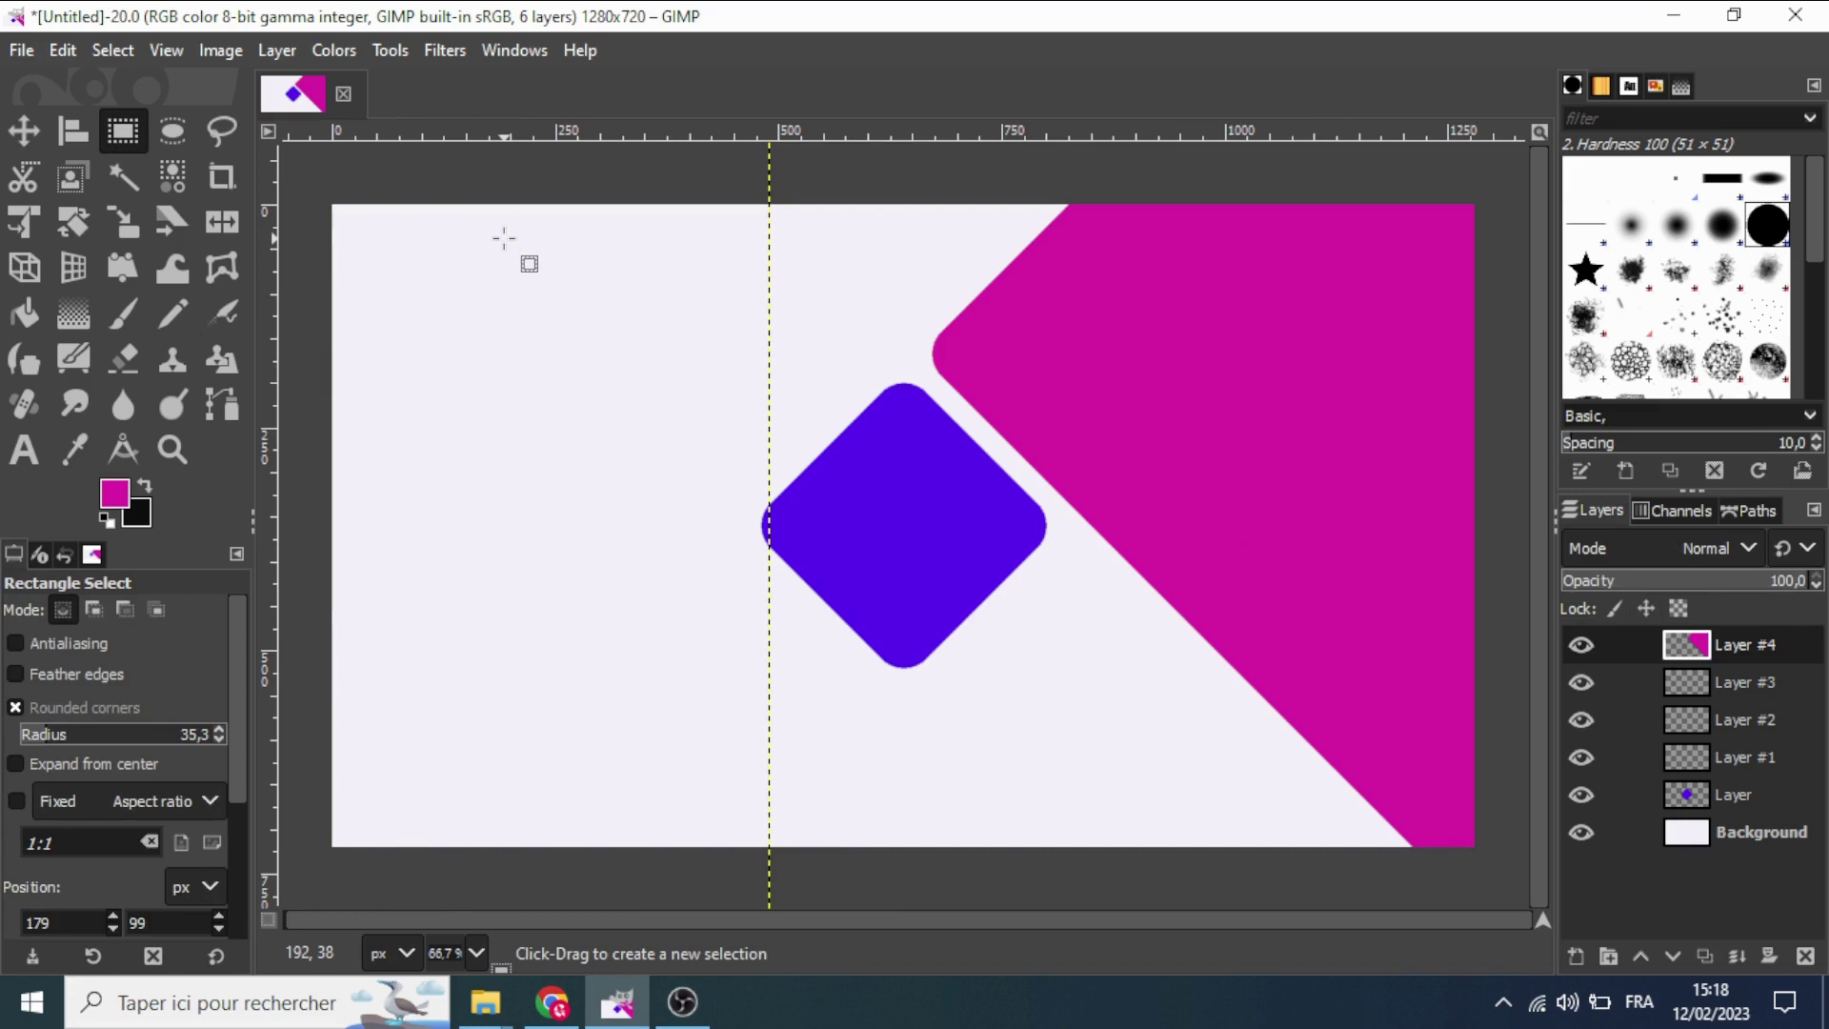
pyautogui.moveTo(515, 282)
pyautogui.mouseDown()
pyautogui.moveTo(835, 633)
pyautogui.moveTo(1080, 713)
pyautogui.moveTo(1126, 775)
pyautogui.moveTo(1121, 828)
pyautogui.mouseUp()
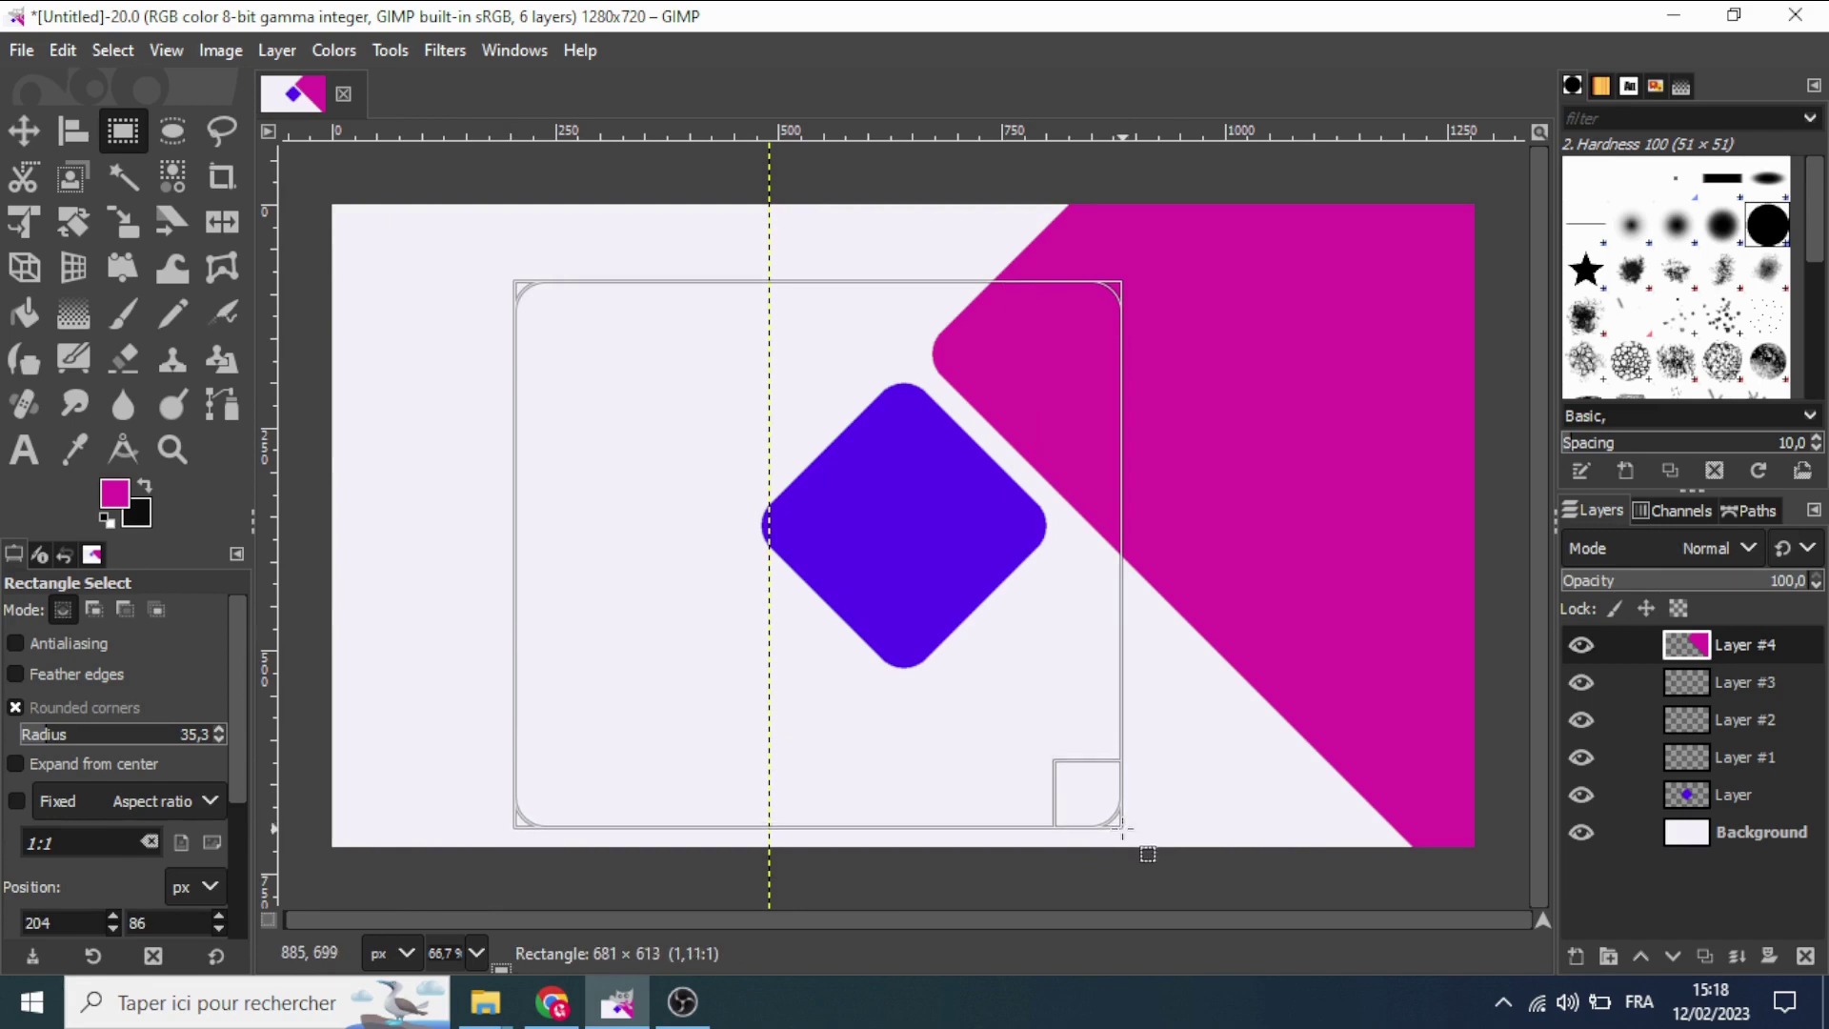
pyautogui.click(115, 493)
pyautogui.click(524, 101)
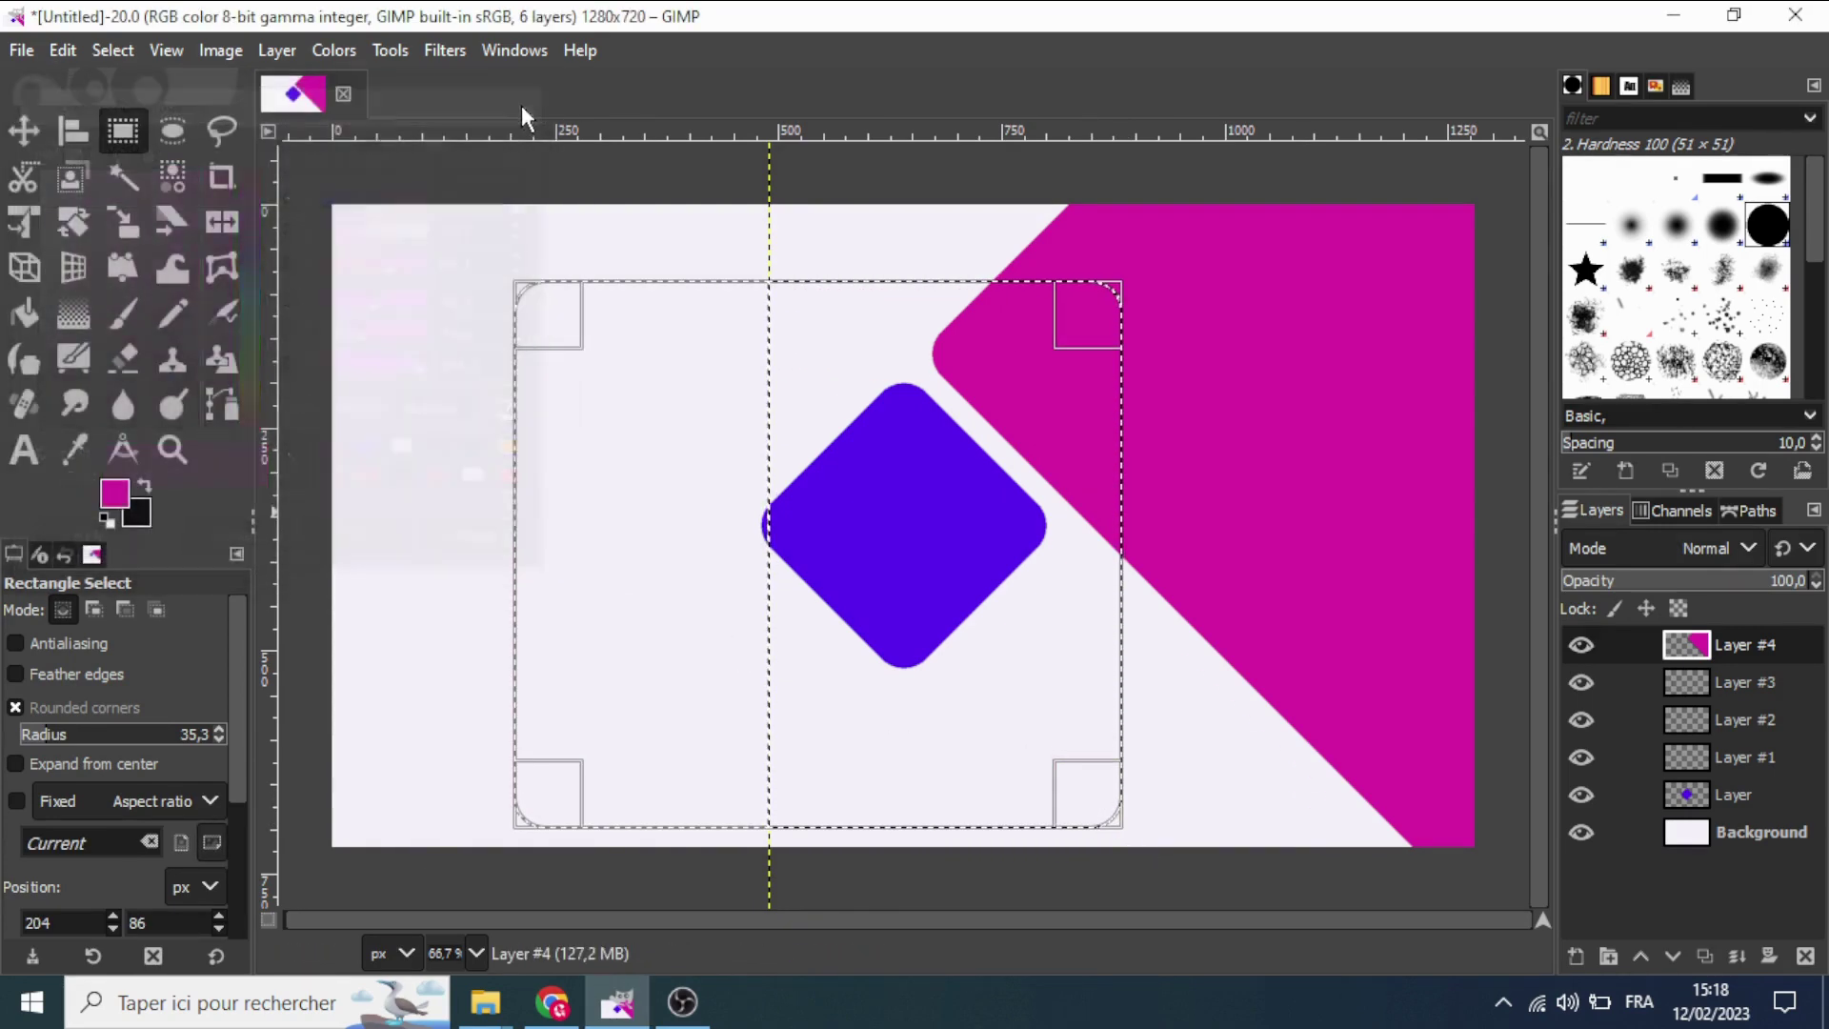
pyautogui.click(118, 50)
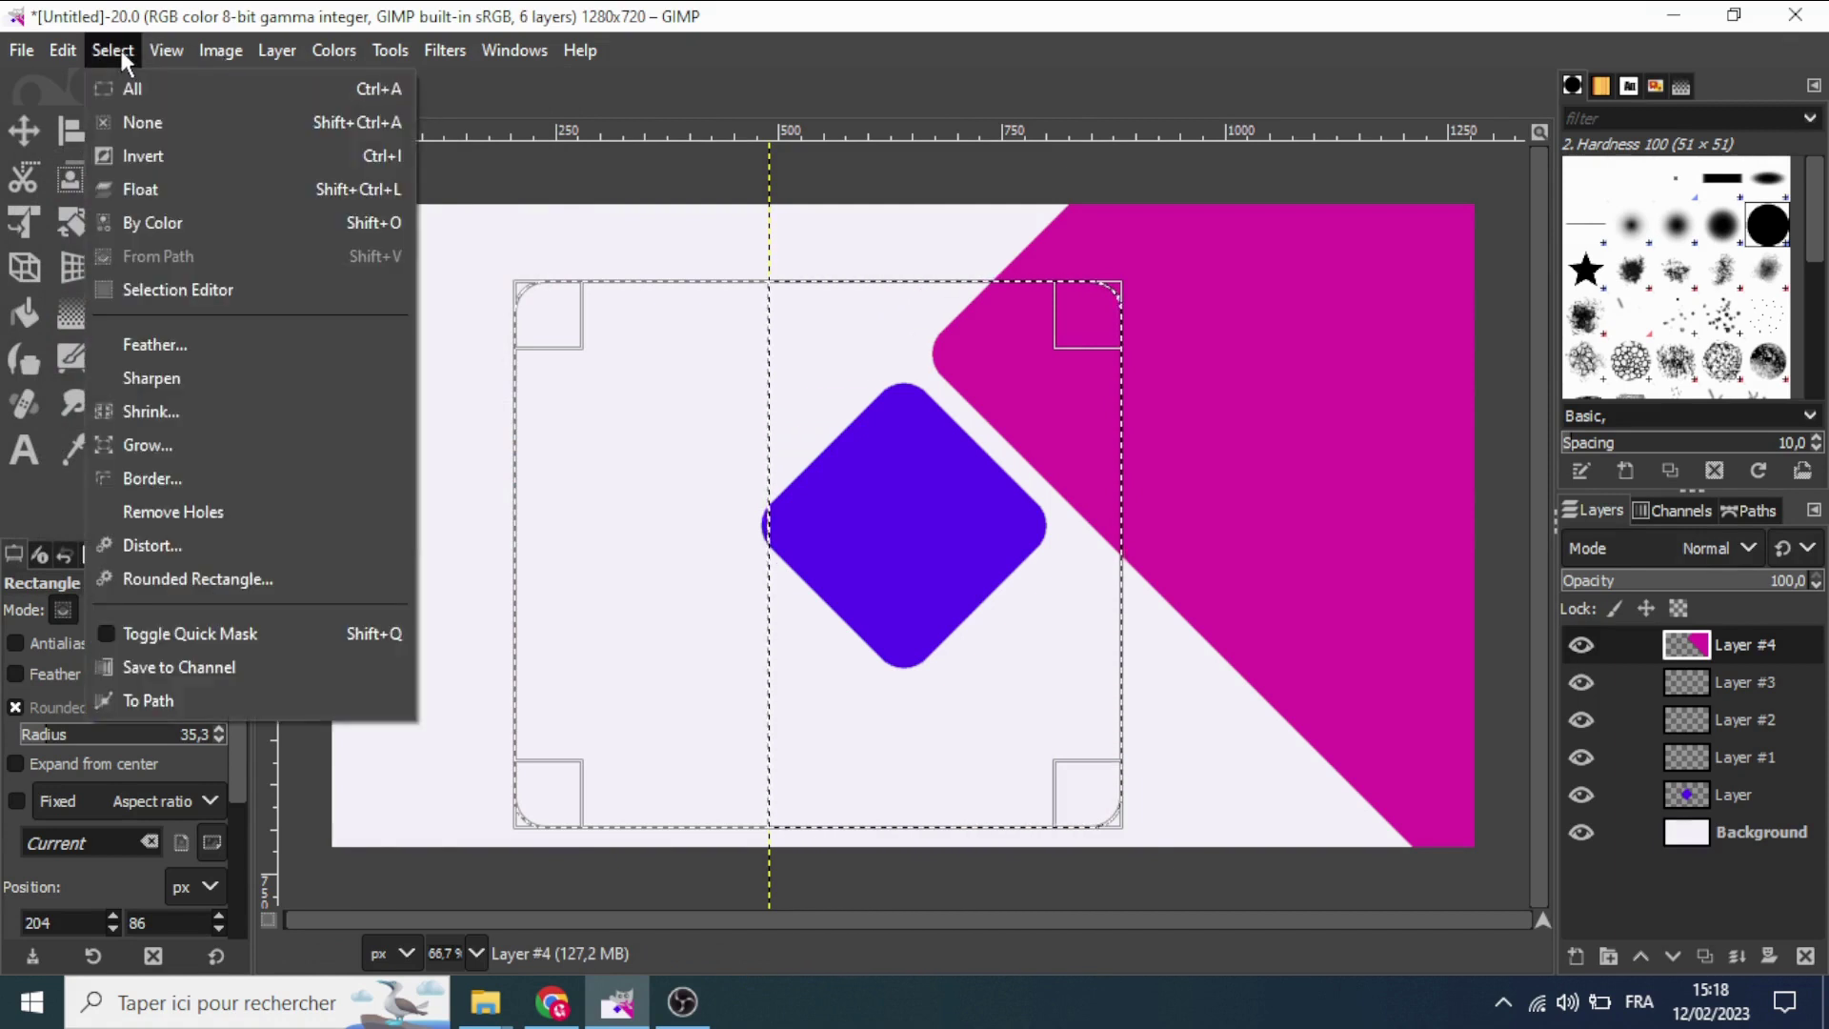
pyautogui.click(153, 122)
# On Layer #3, fill a large rounded selection with green 22da32, then deselect.
pyautogui.click(1685, 686)
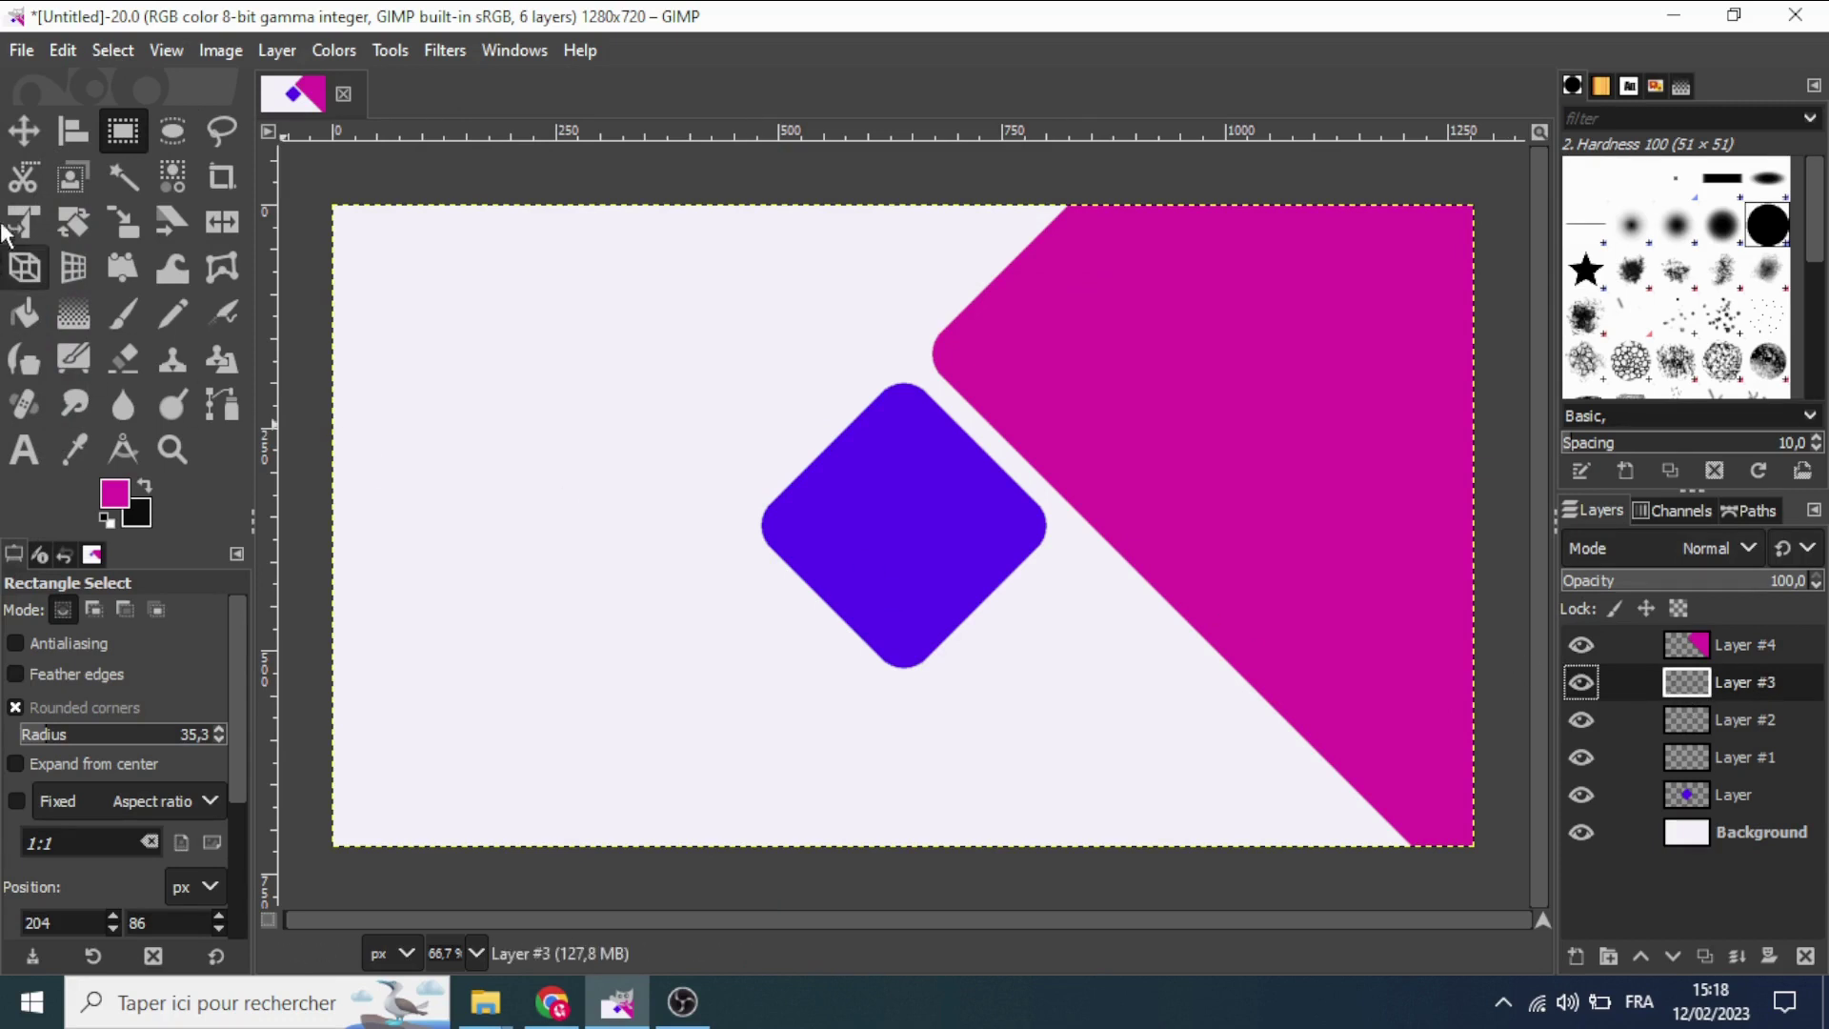
pyautogui.moveTo(513, 294)
pyautogui.mouseDown()
pyautogui.moveTo(1181, 819)
pyautogui.moveTo(1172, 832)
pyautogui.mouseUp()
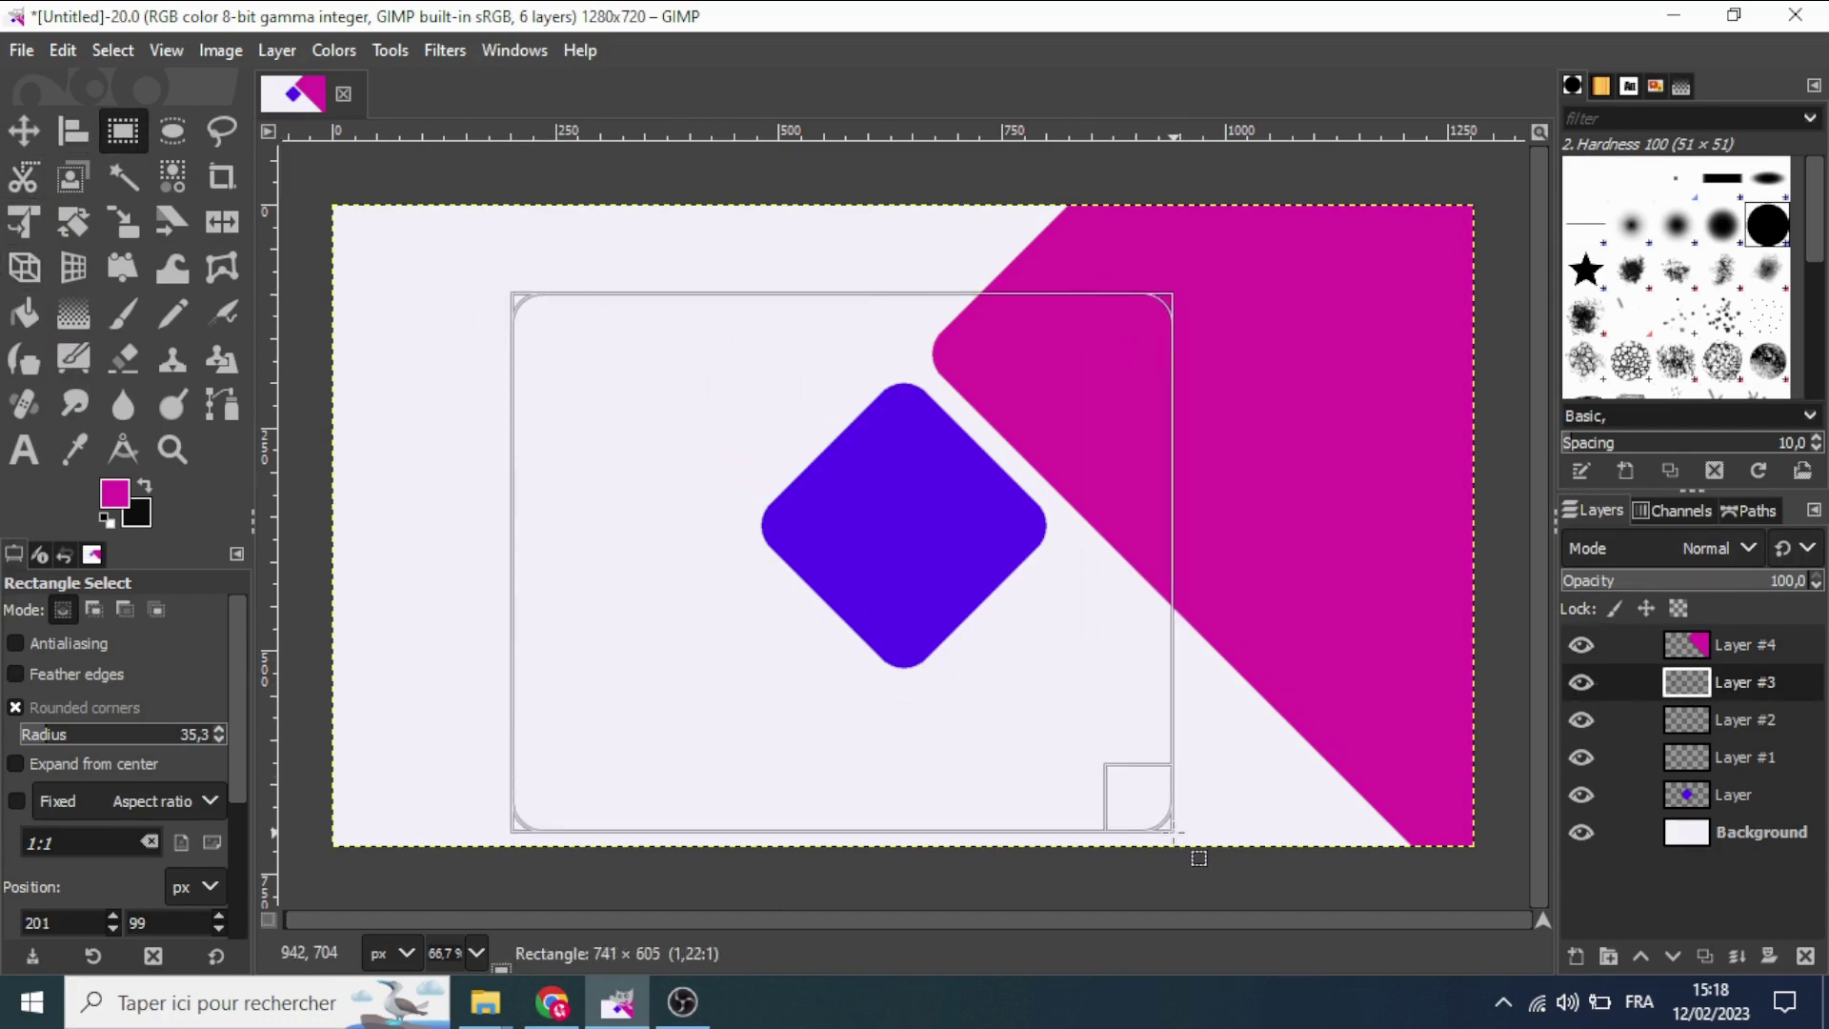
pyautogui.click(117, 502)
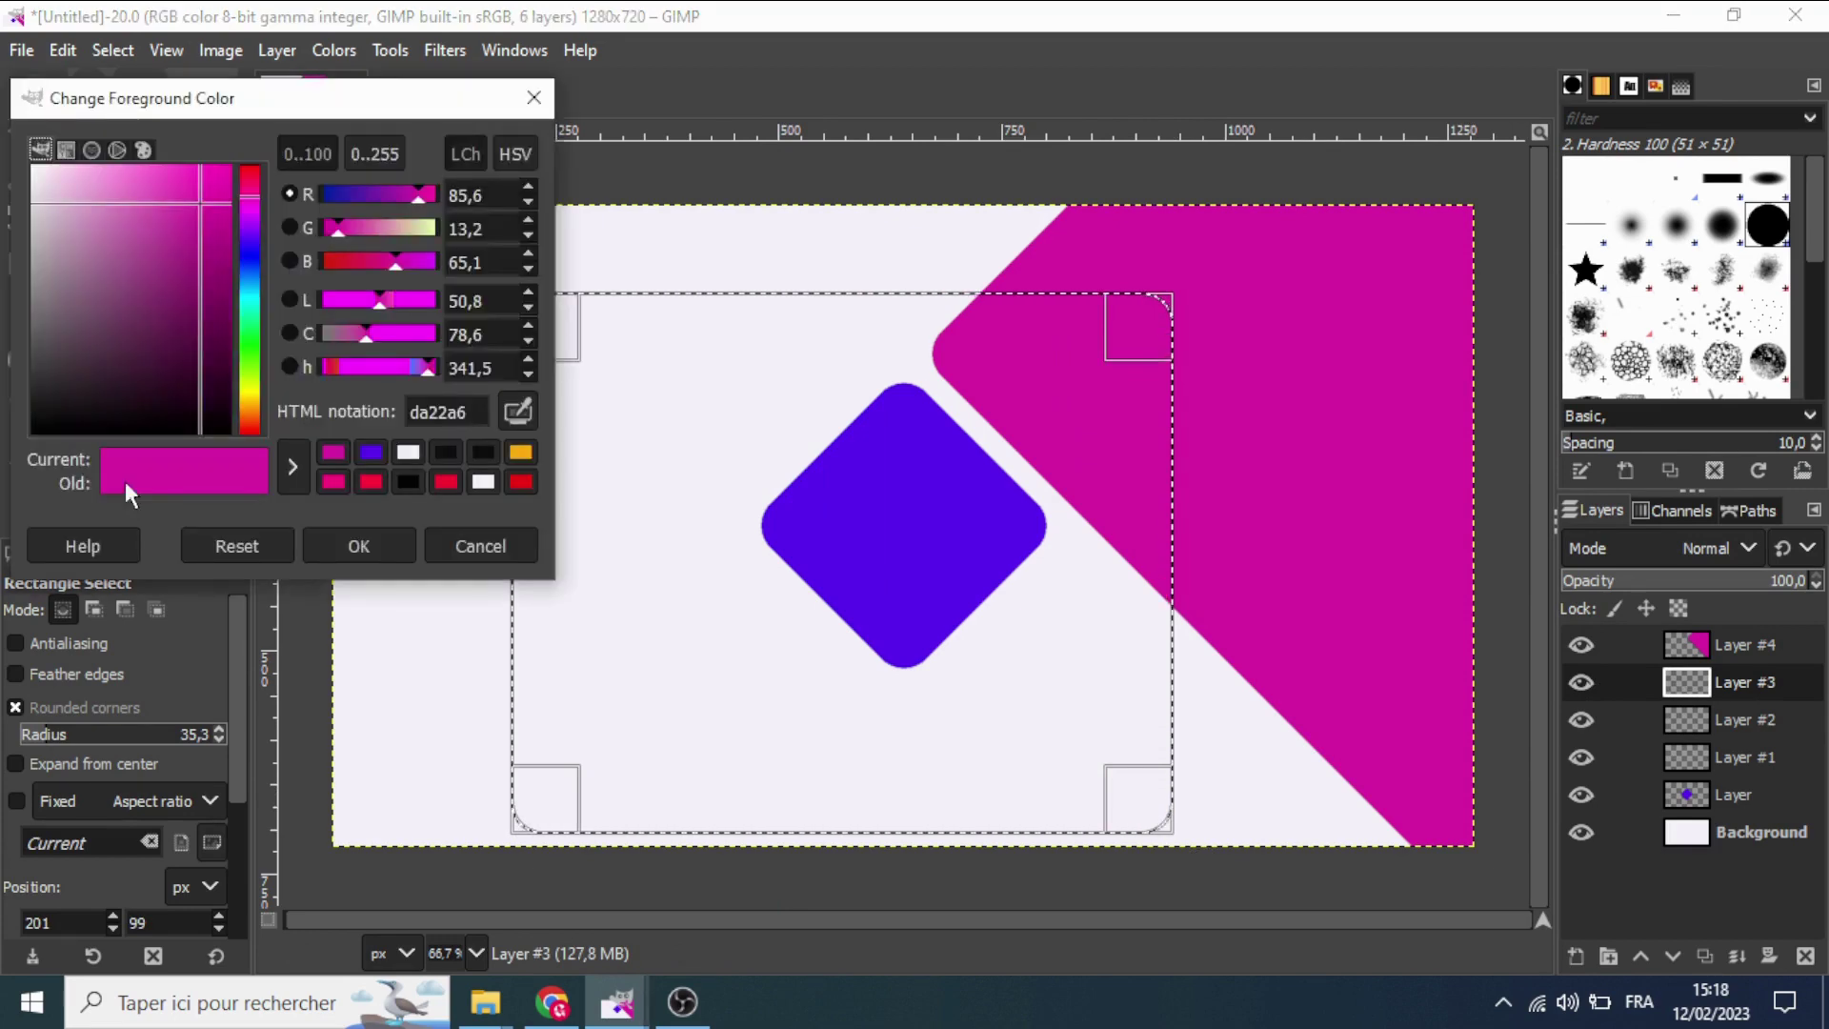
pyautogui.click(250, 236)
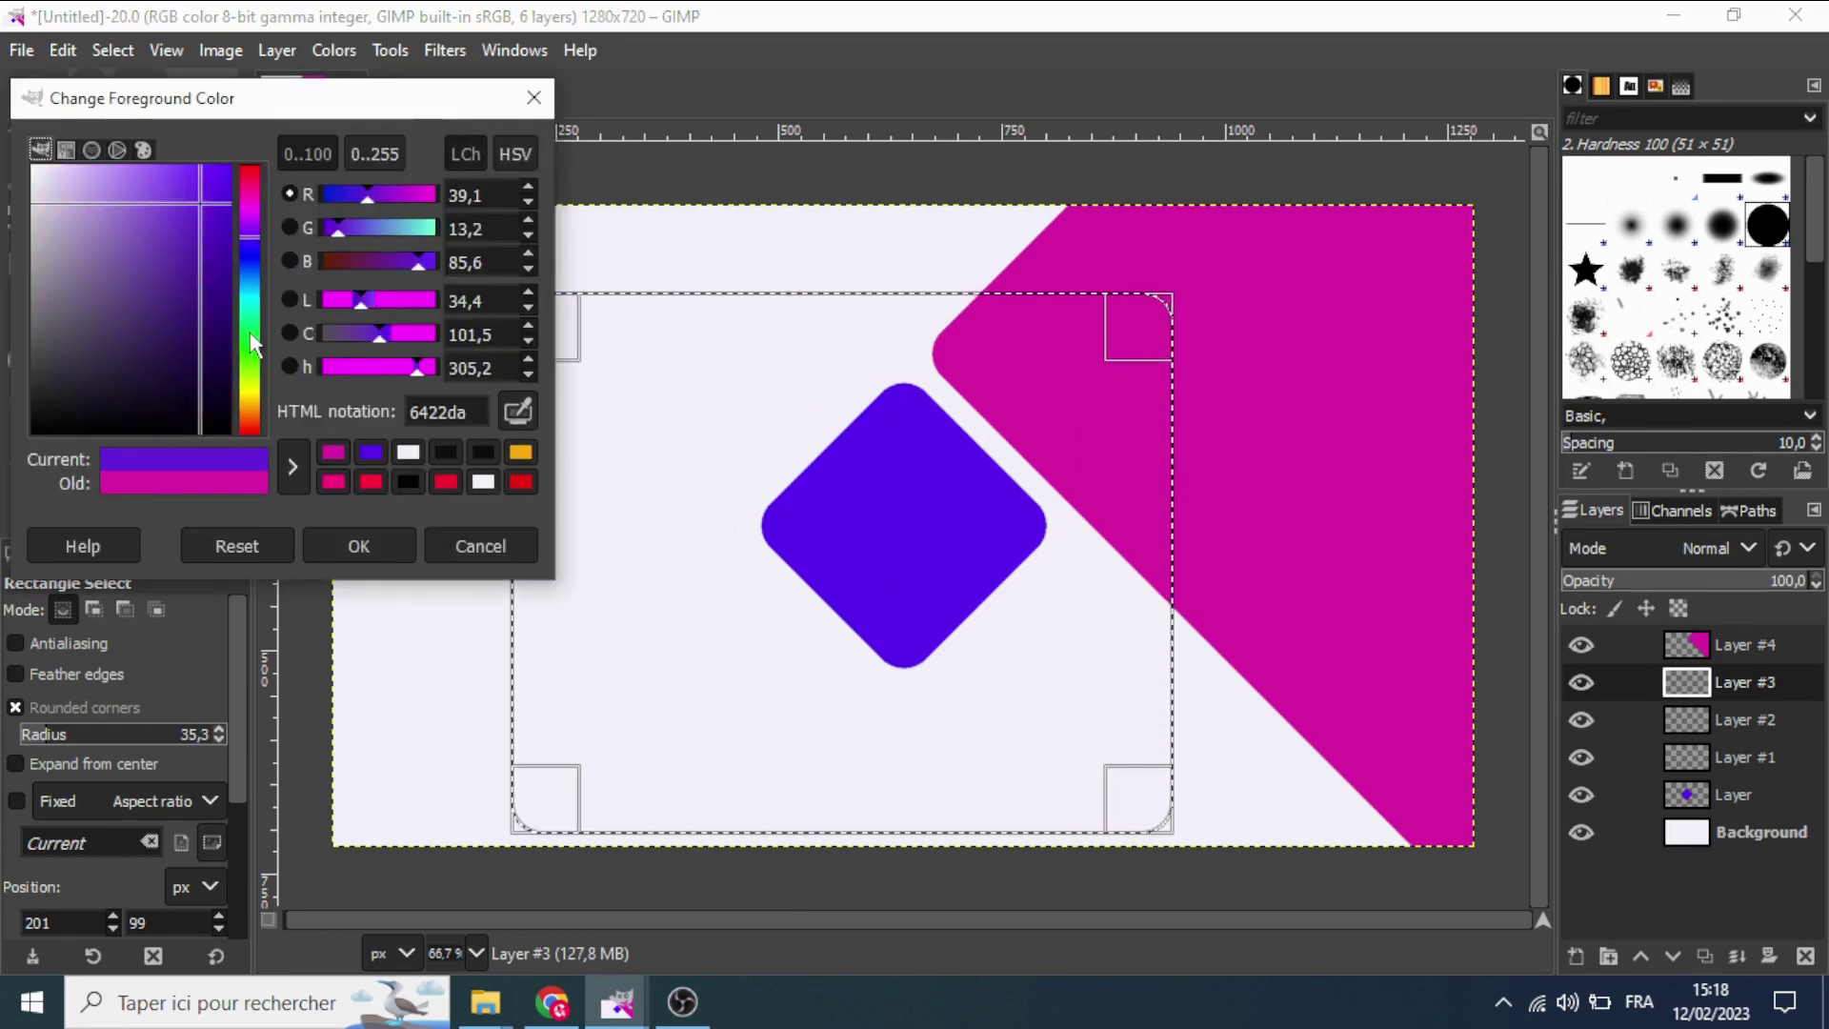
pyautogui.click(253, 292)
pyautogui.click(358, 543)
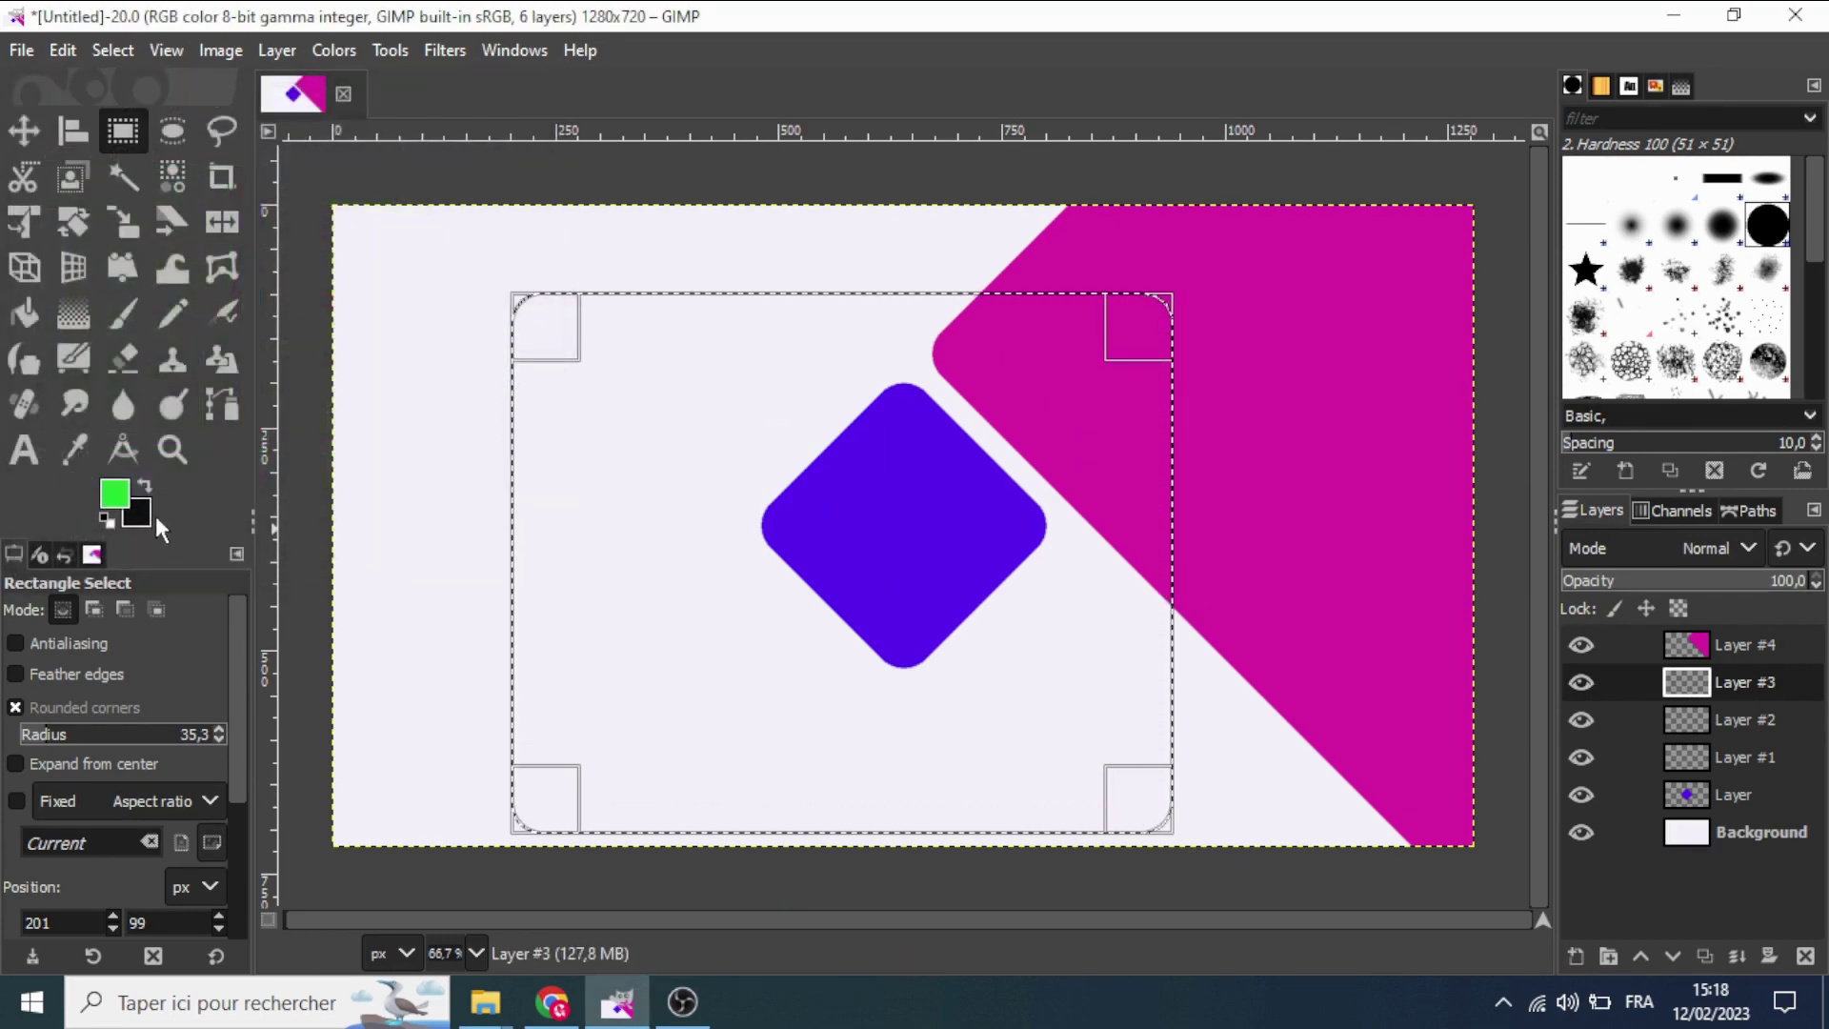
pyautogui.moveTo(116, 502); pyautogui.dragTo(701, 462)
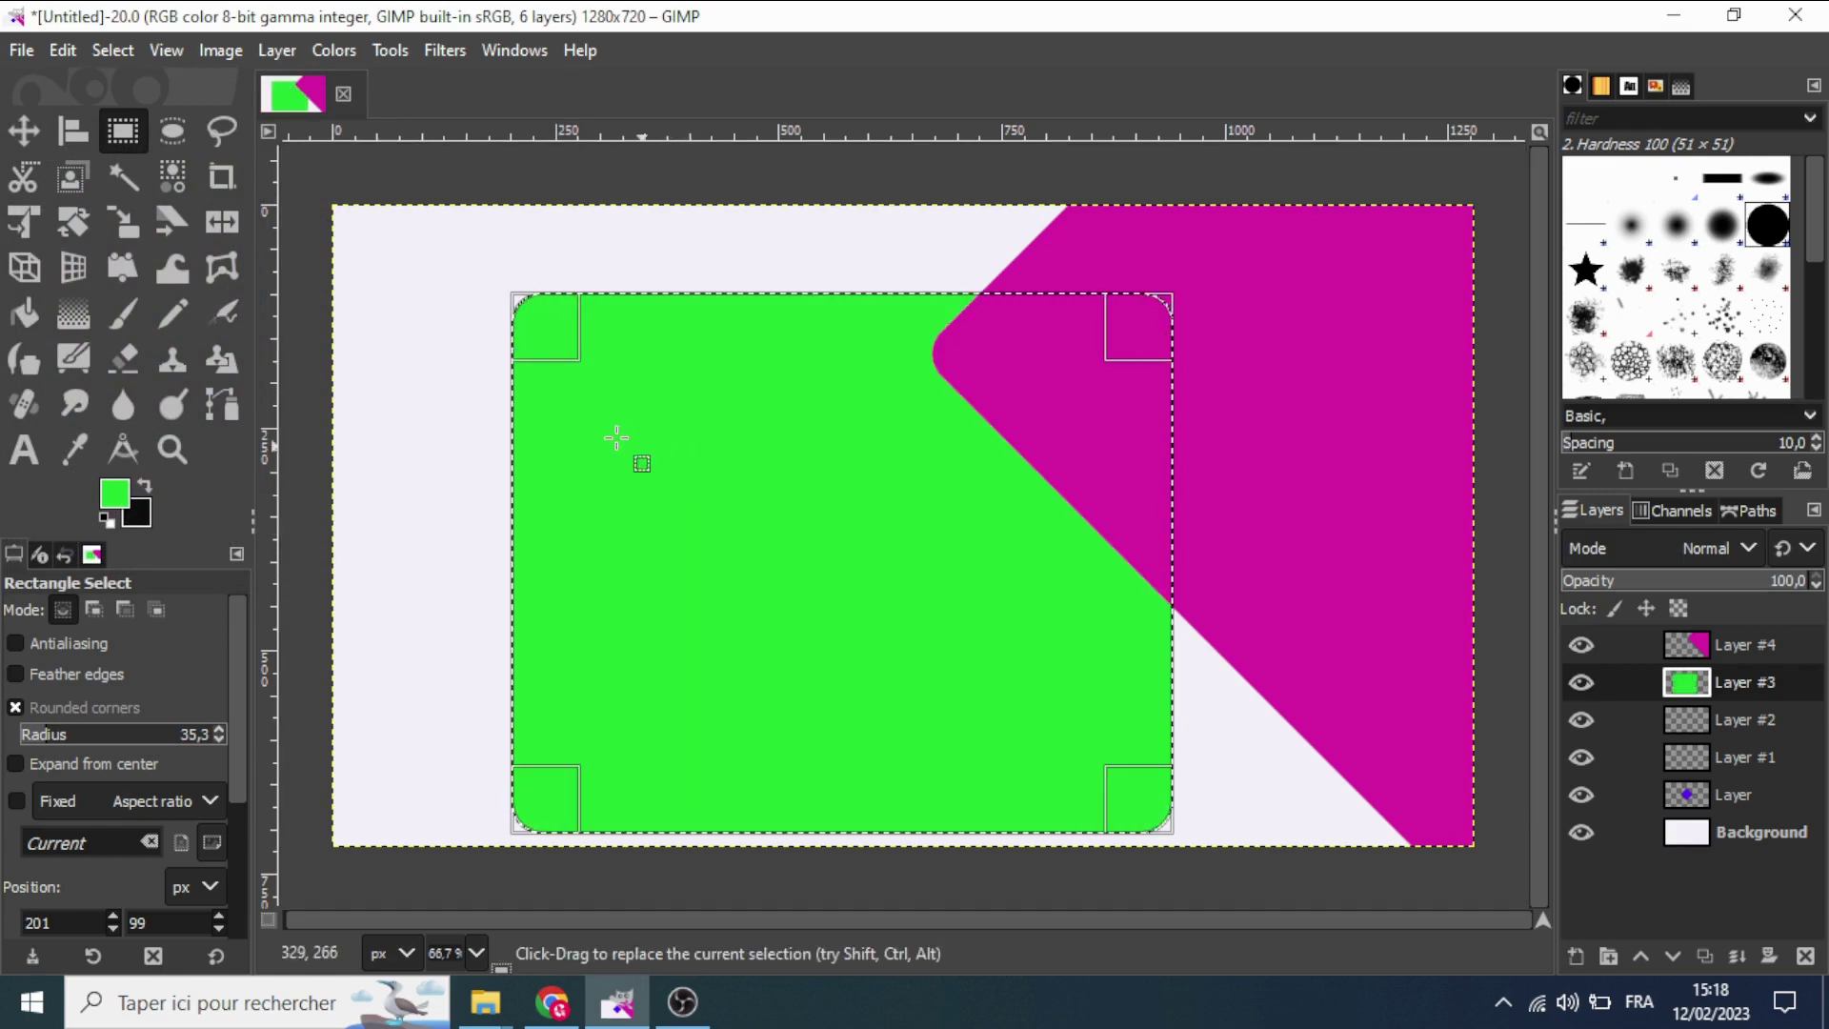
pyautogui.click(113, 50)
pyautogui.click(151, 120)
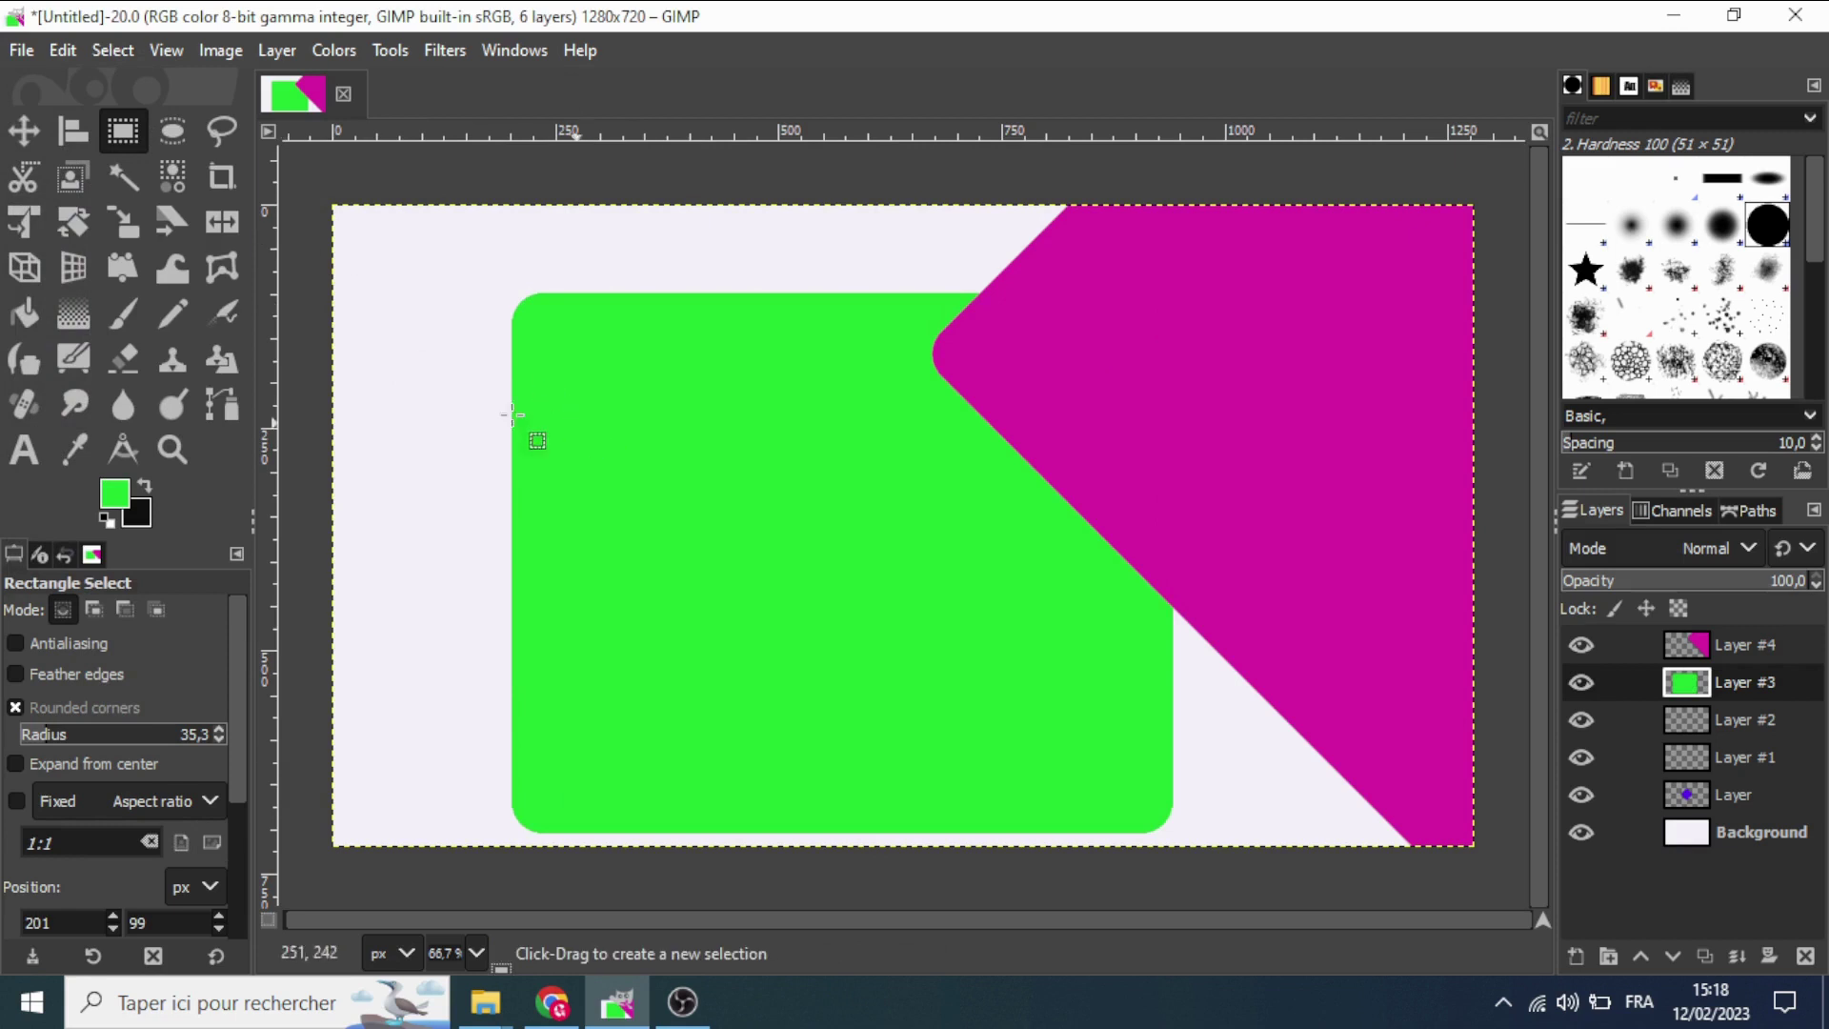
# Rotate the green Layer #3 shape by -45 degrees.
pyautogui.click(69, 225)
pyautogui.moveTo(612, 572); pyautogui.dragTo(602, 631)
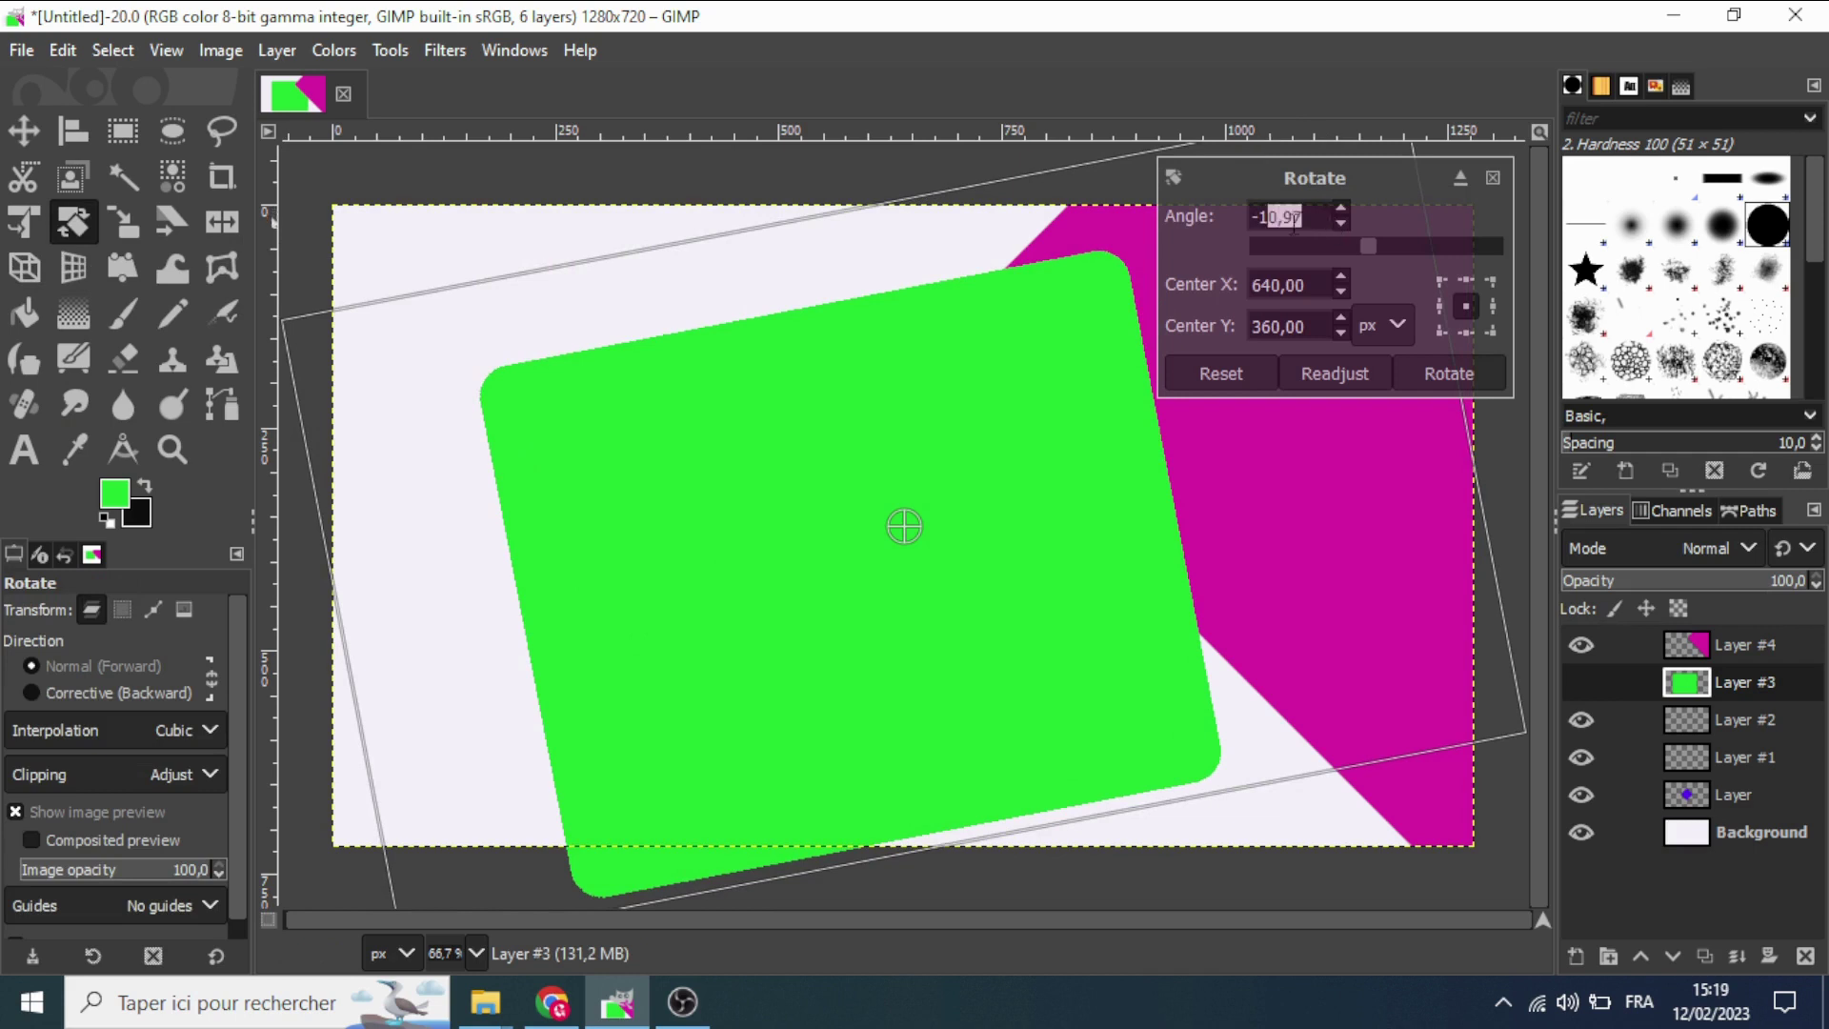
pyautogui.click(1259, 217)
pyautogui.write('45')
pyautogui.click(1443, 374)
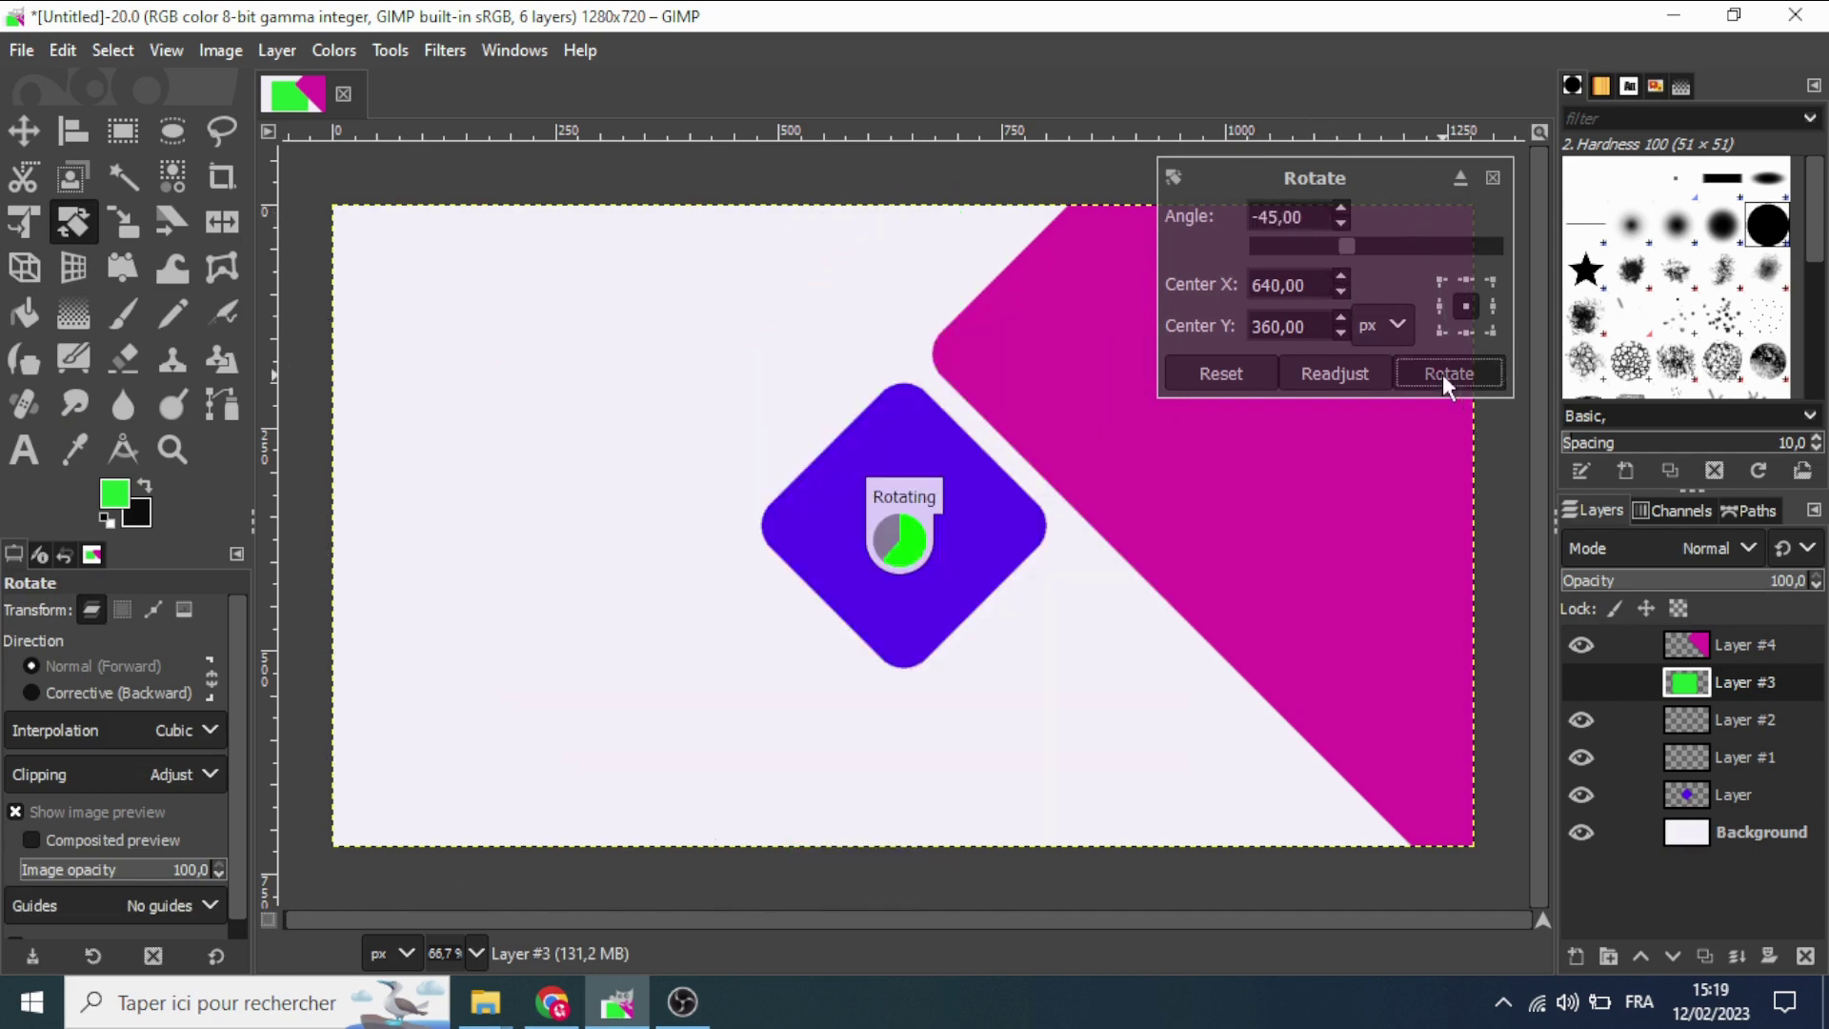
# Move the green shape down below the blue diamond, then make Layer #2 active.
pyautogui.click(23, 129)
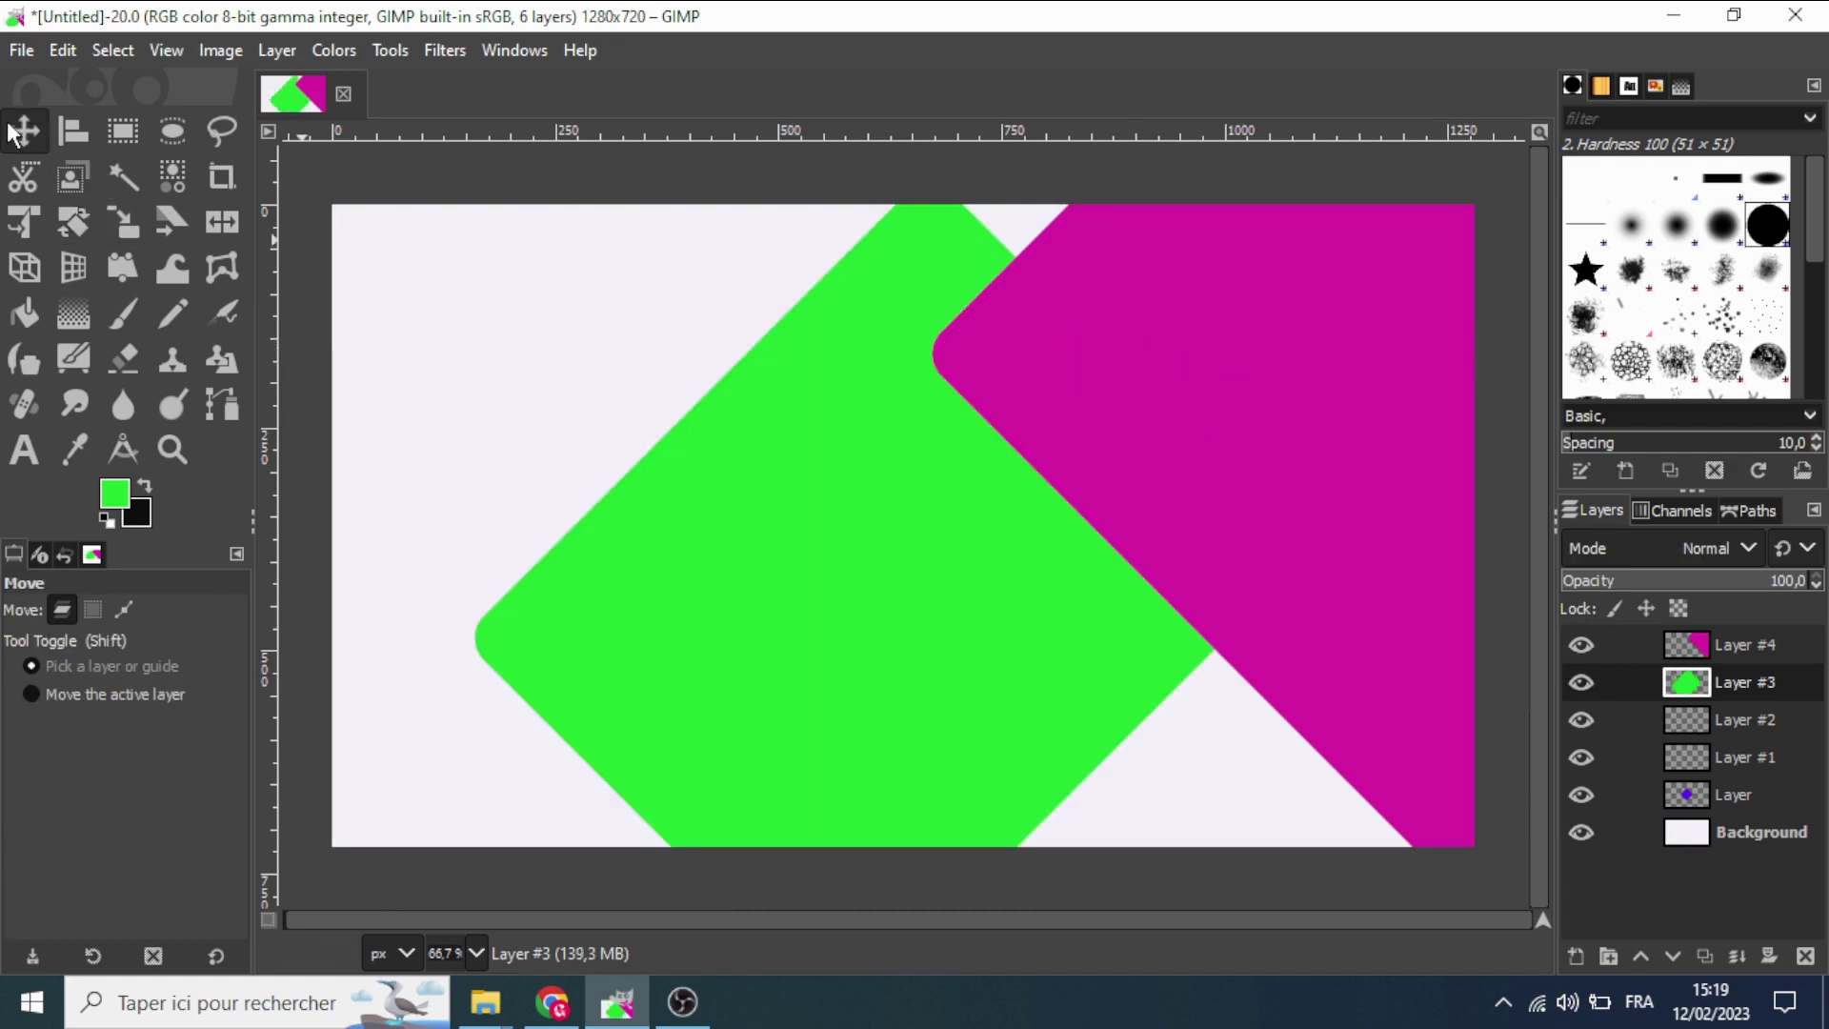
pyautogui.moveTo(826, 413)
pyautogui.mouseDown()
pyautogui.moveTo(857, 695)
pyautogui.moveTo(973, 757)
pyautogui.mouseUp()
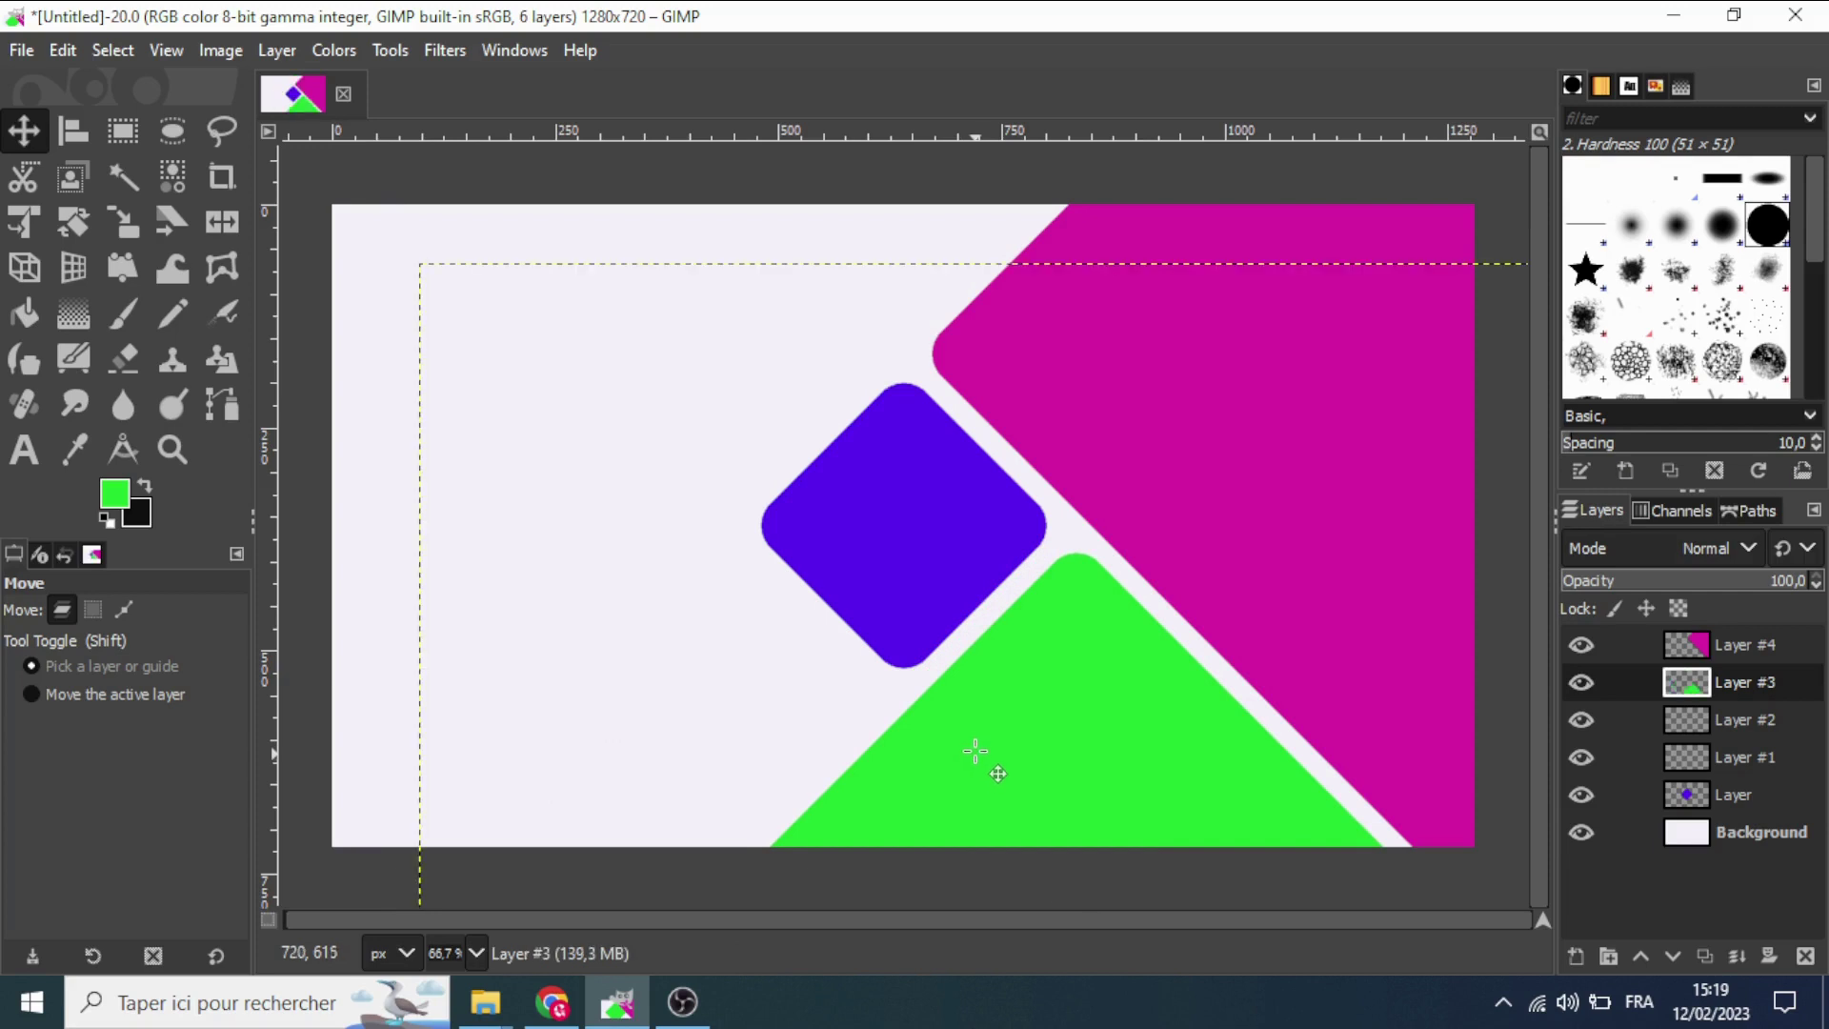
pyautogui.click(1677, 728)
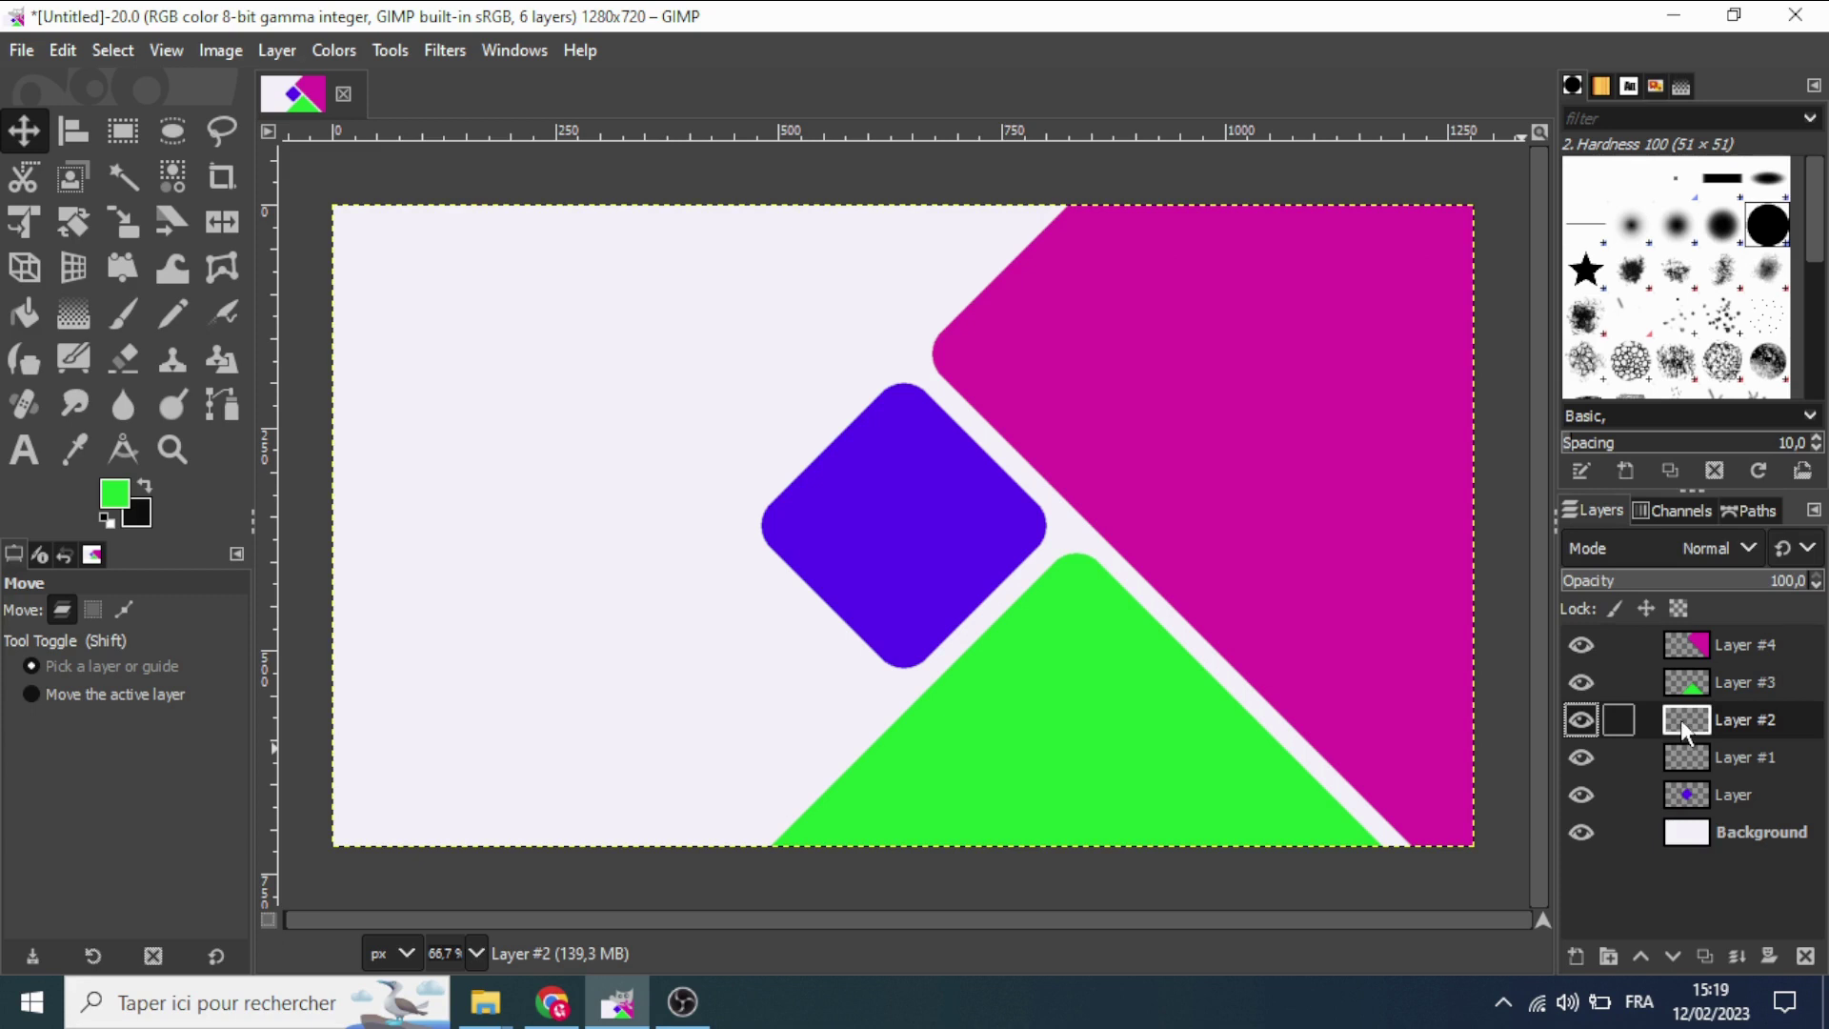
# On Layer #2, fill a large rounded rectangle selection with orange da6f22, then deselect.
pyautogui.click(120, 136)
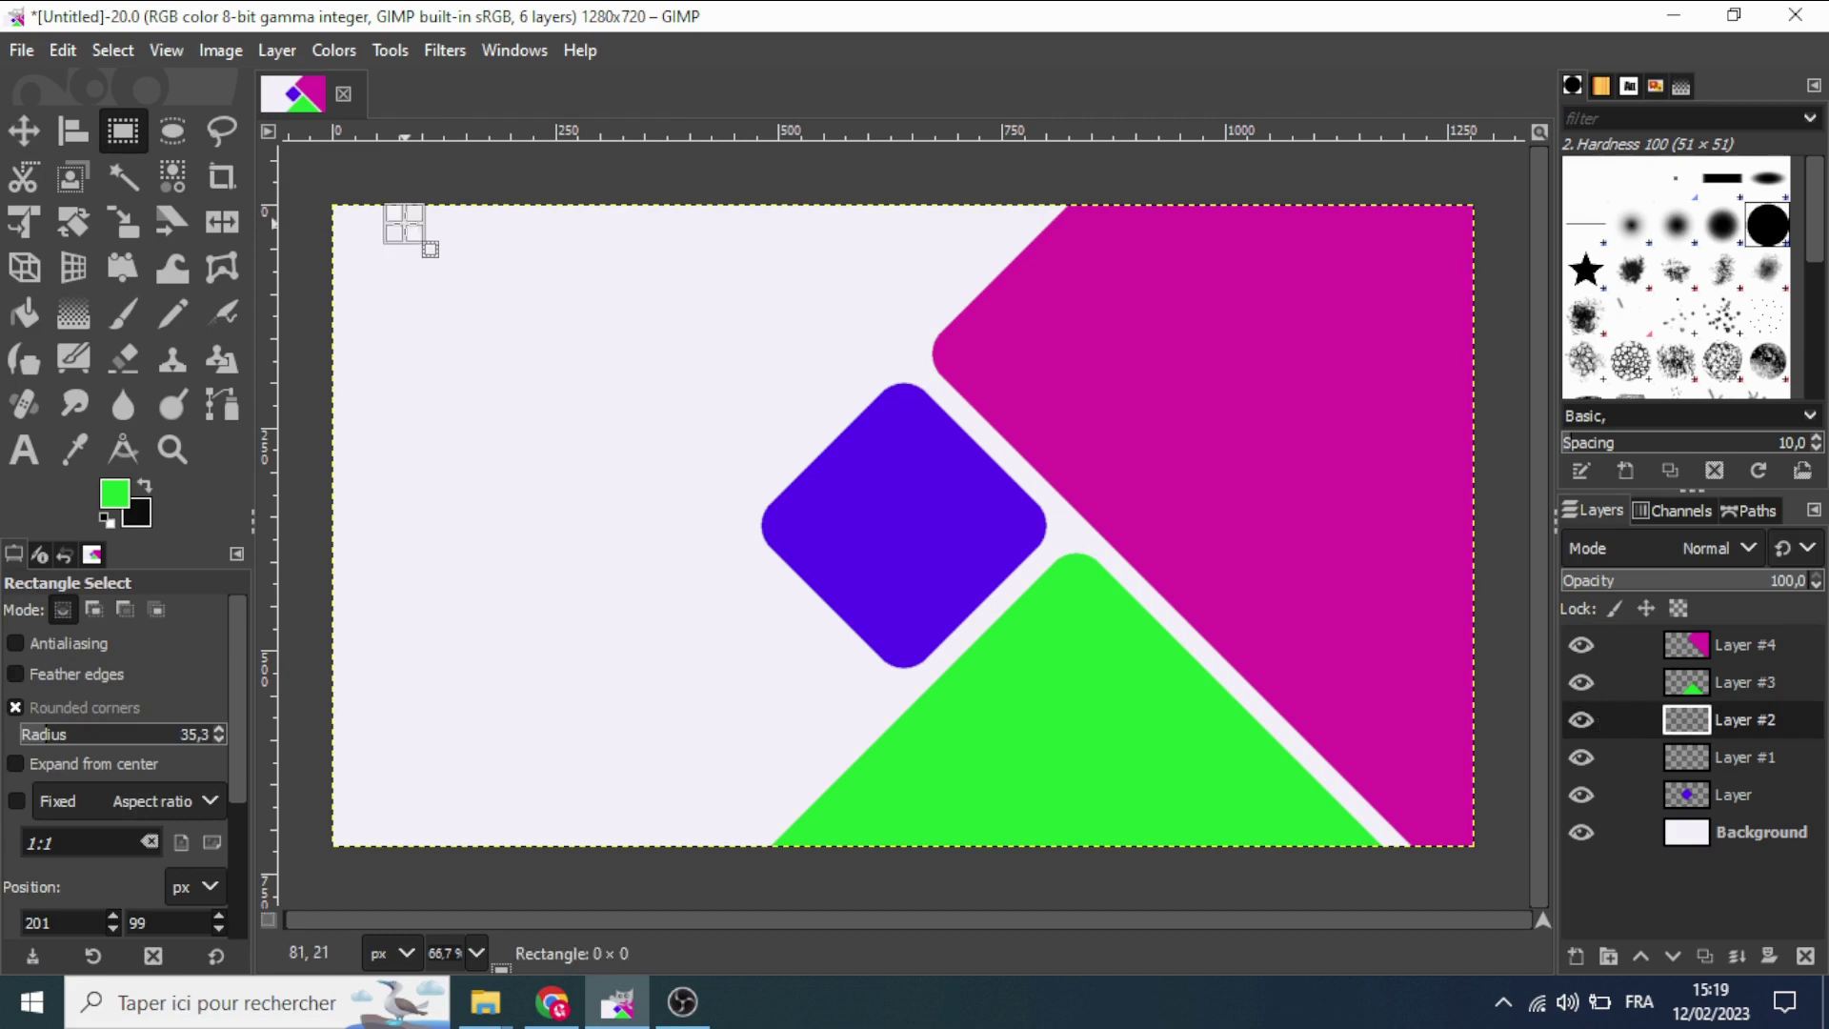
pyautogui.moveTo(406, 225); pyautogui.dragTo(1403, 795)
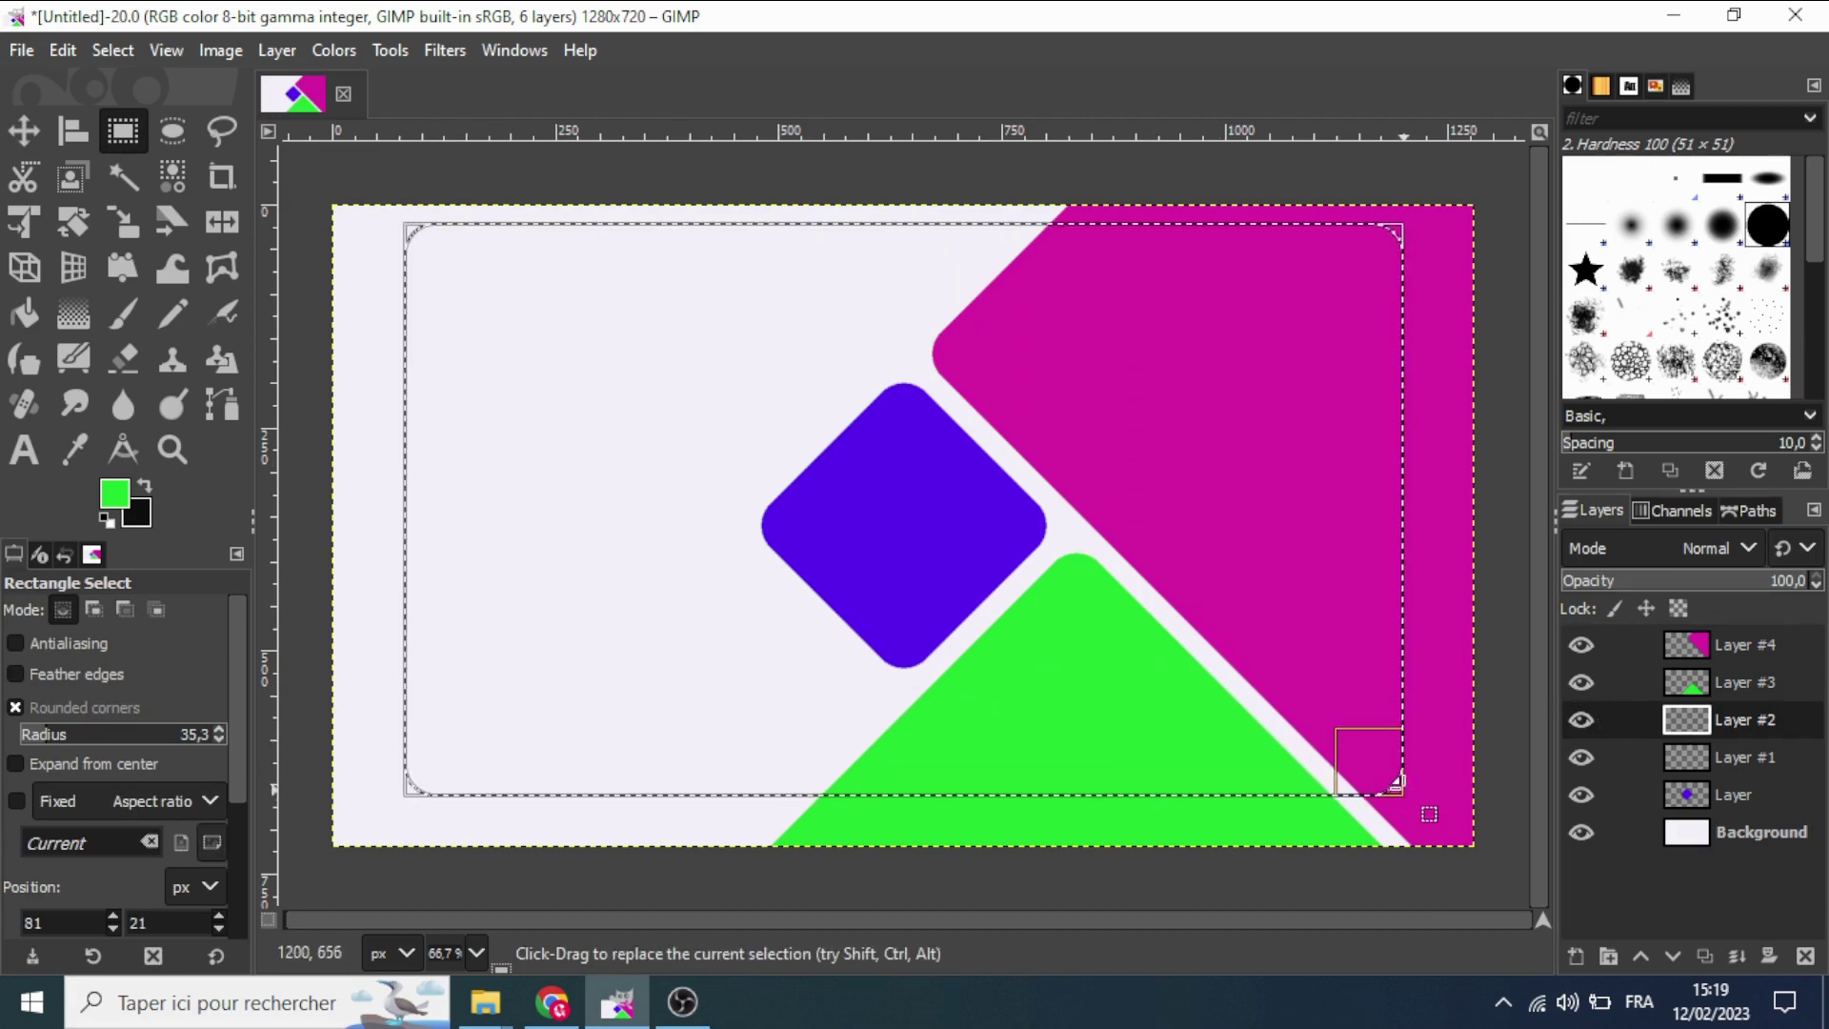
pyautogui.click(129, 500)
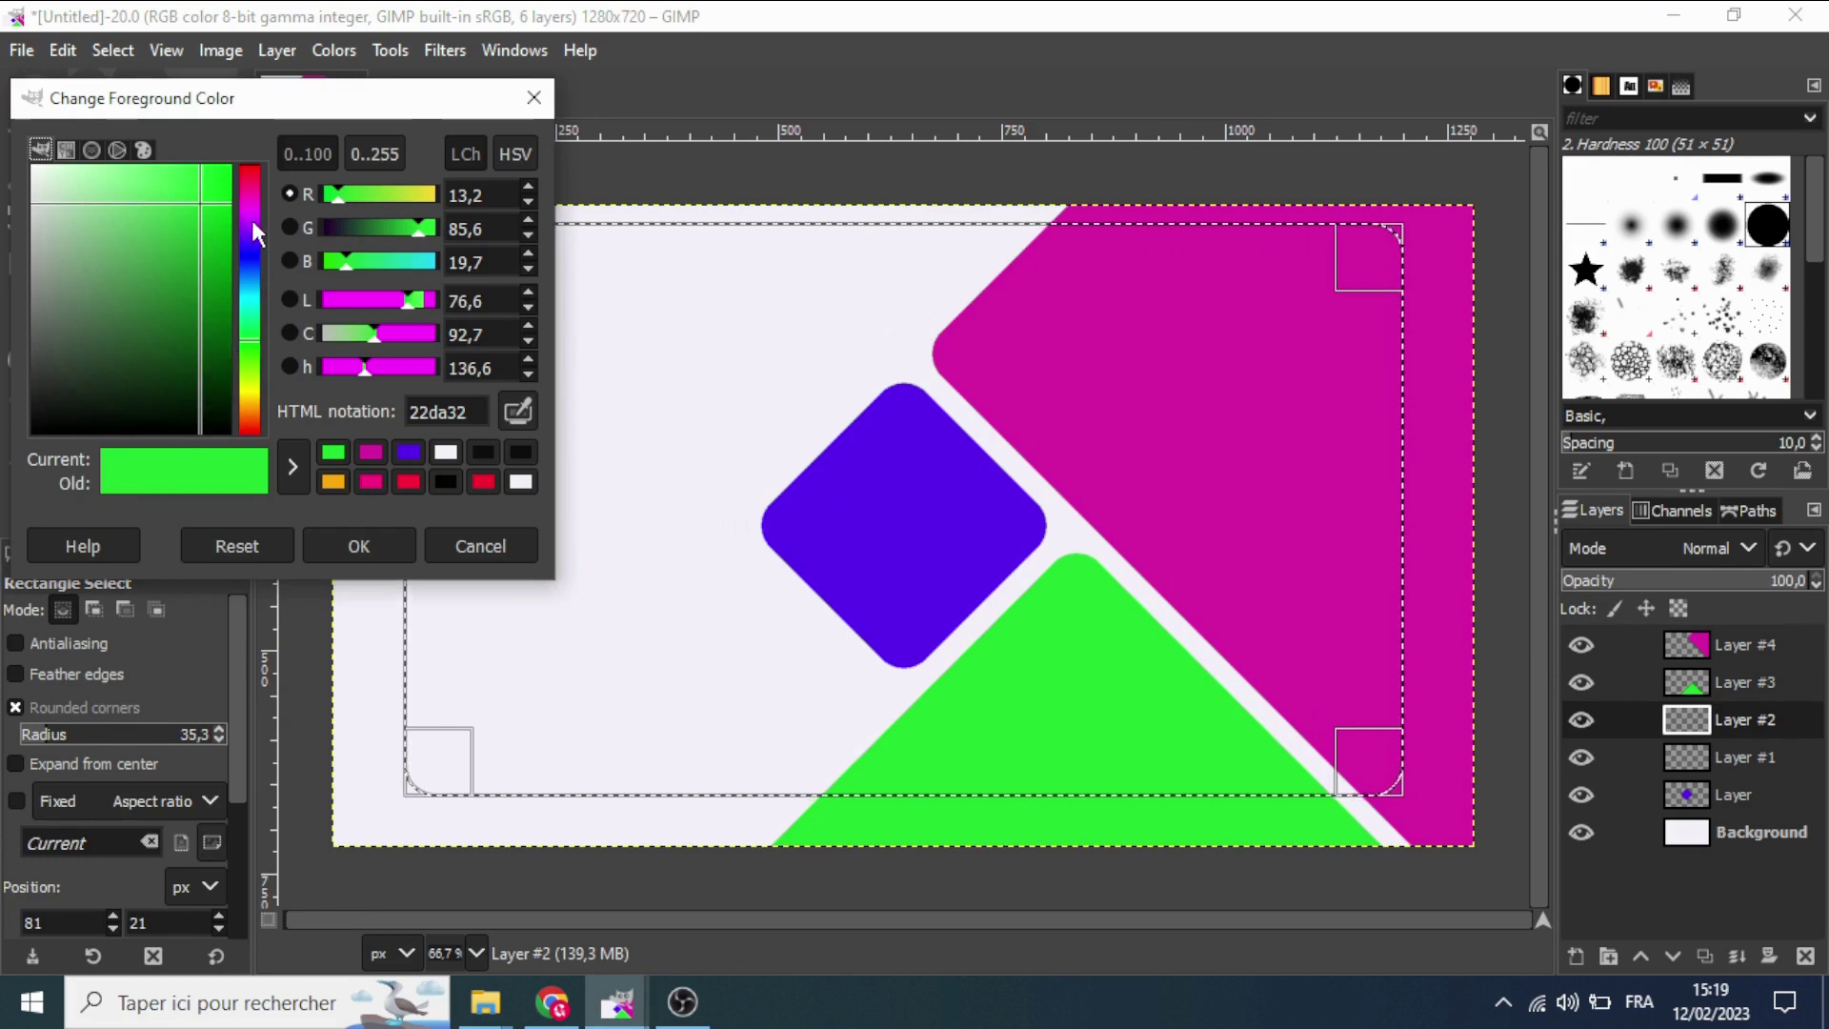
pyautogui.click(249, 417)
pyautogui.click(335, 535)
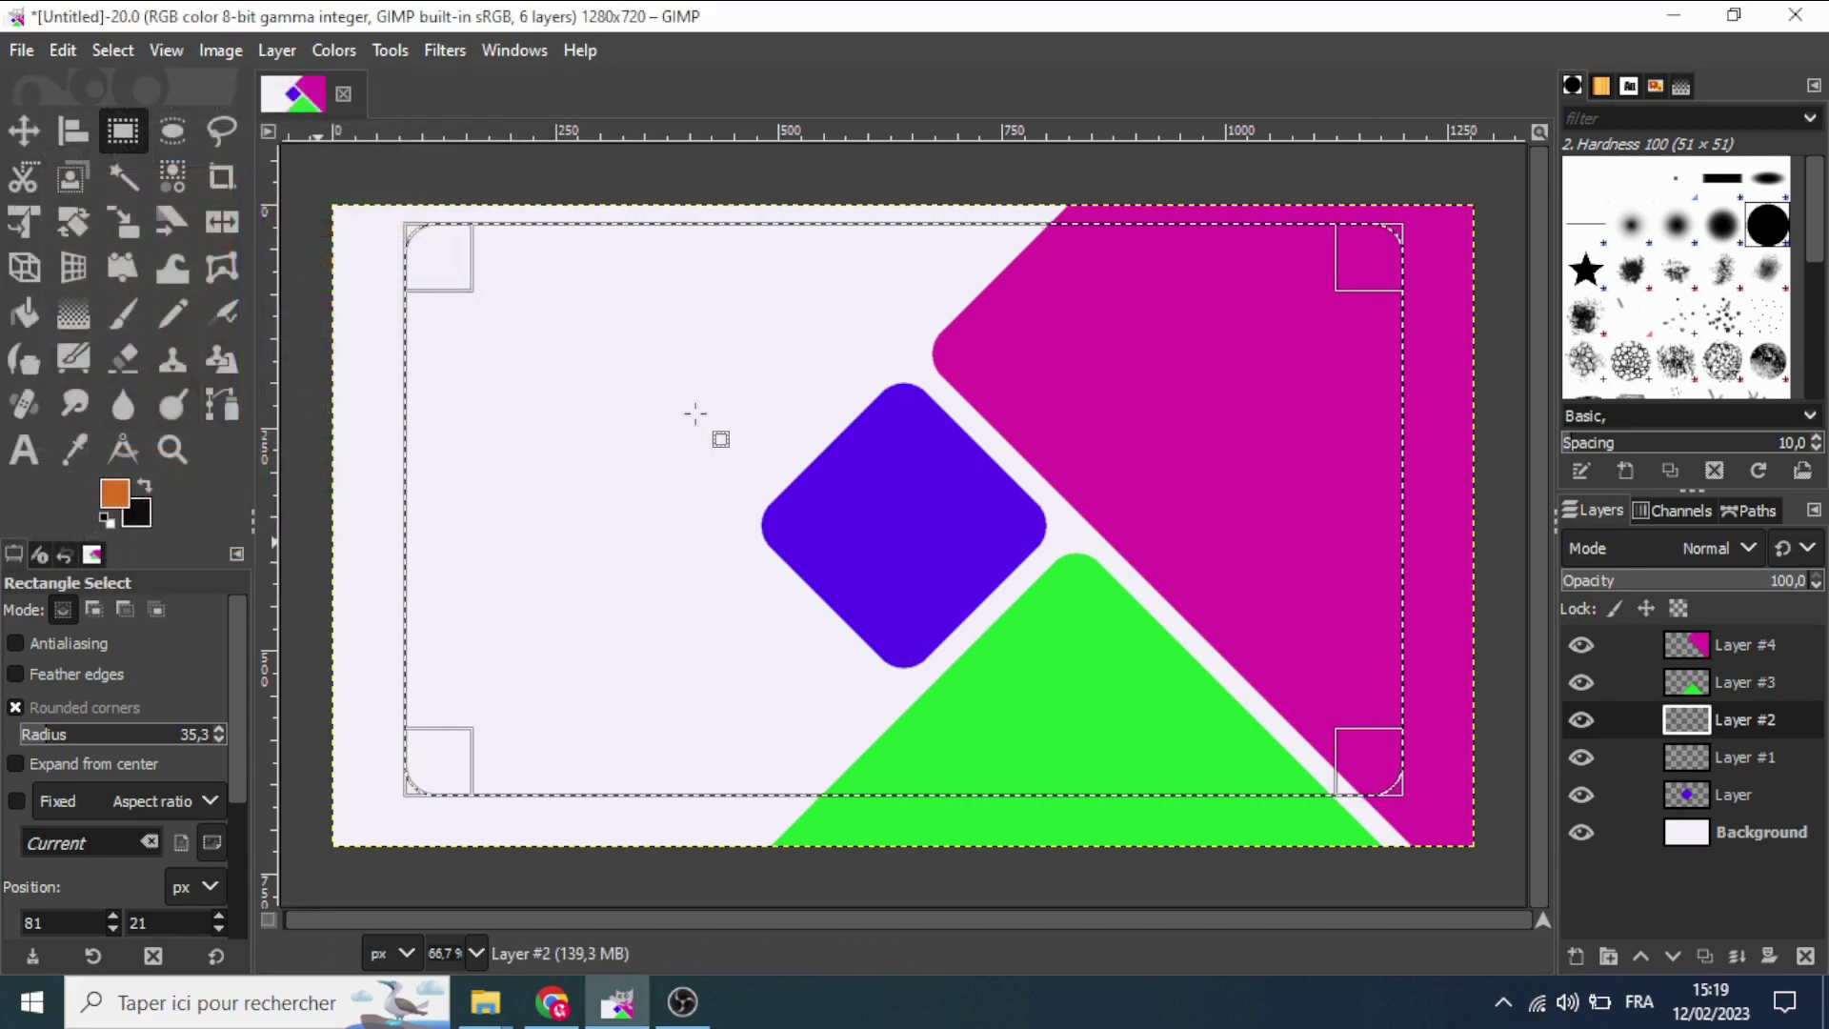
pyautogui.moveTo(114, 497); pyautogui.dragTo(694, 412)
pyautogui.click(100, 50)
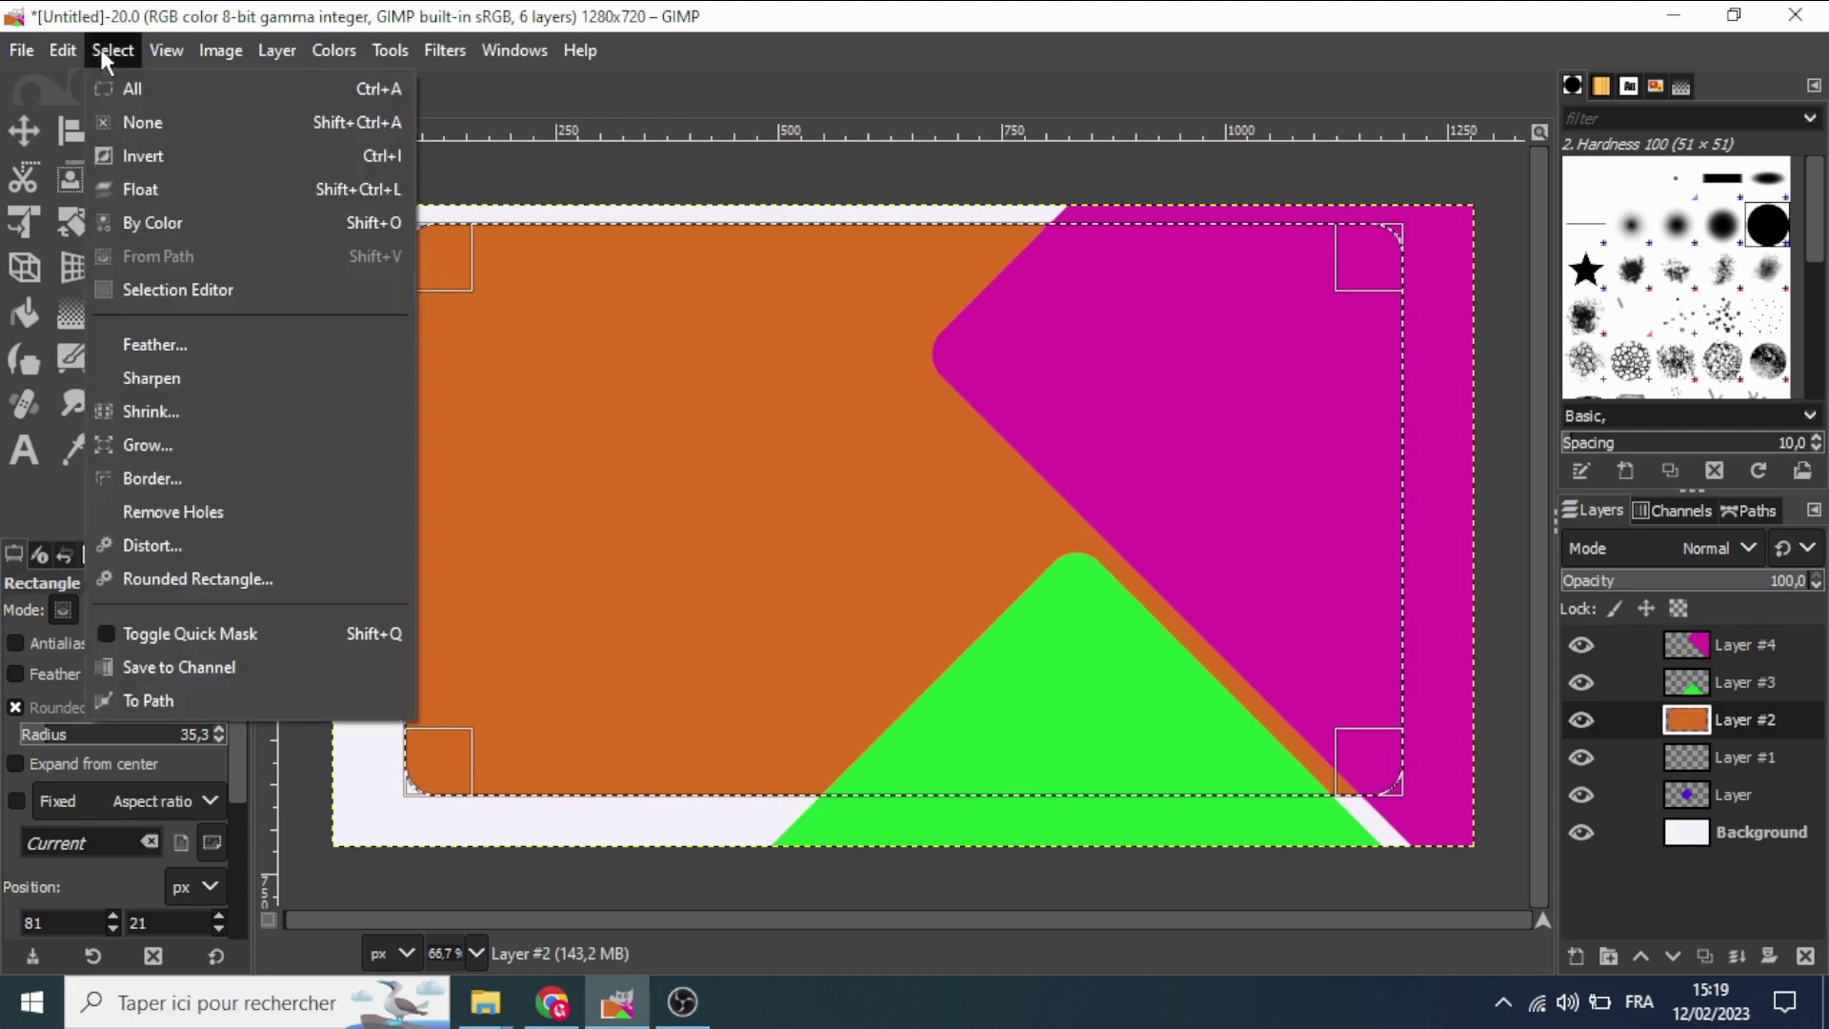
pyautogui.click(152, 119)
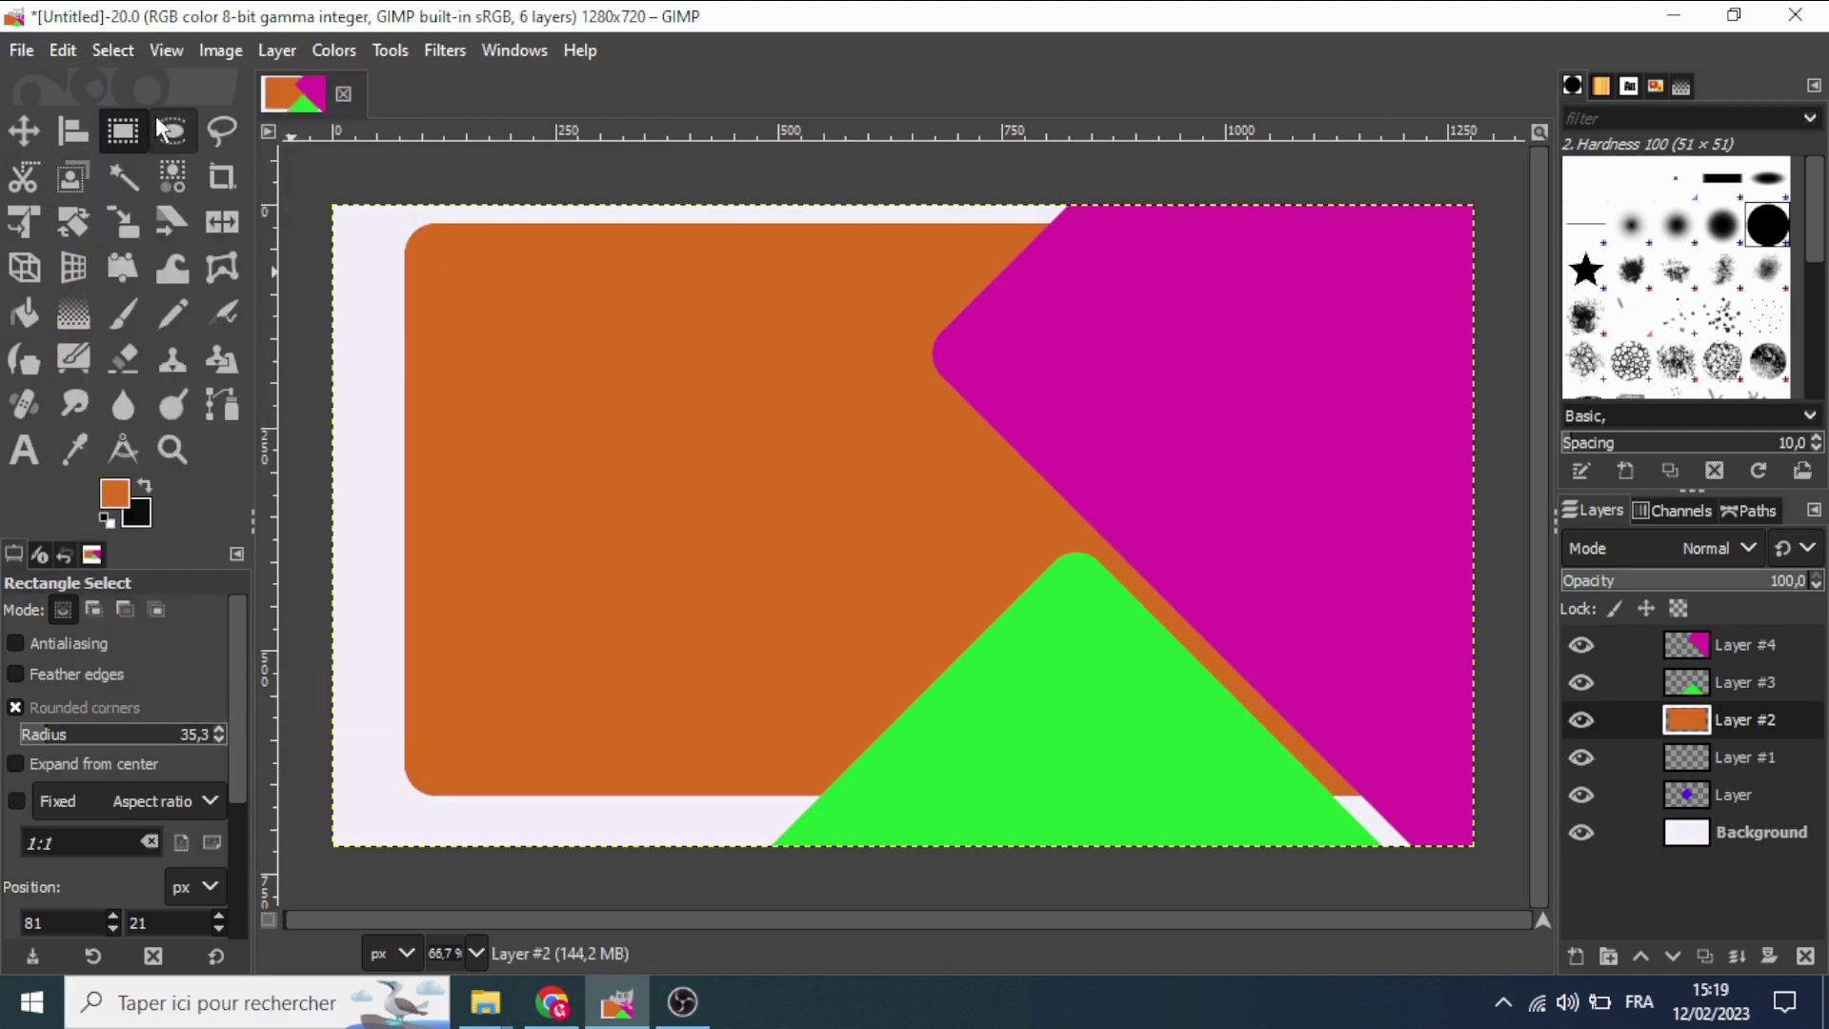
# Rotate the orange Layer #2 shape by 45 degrees.
pyautogui.click(70, 225)
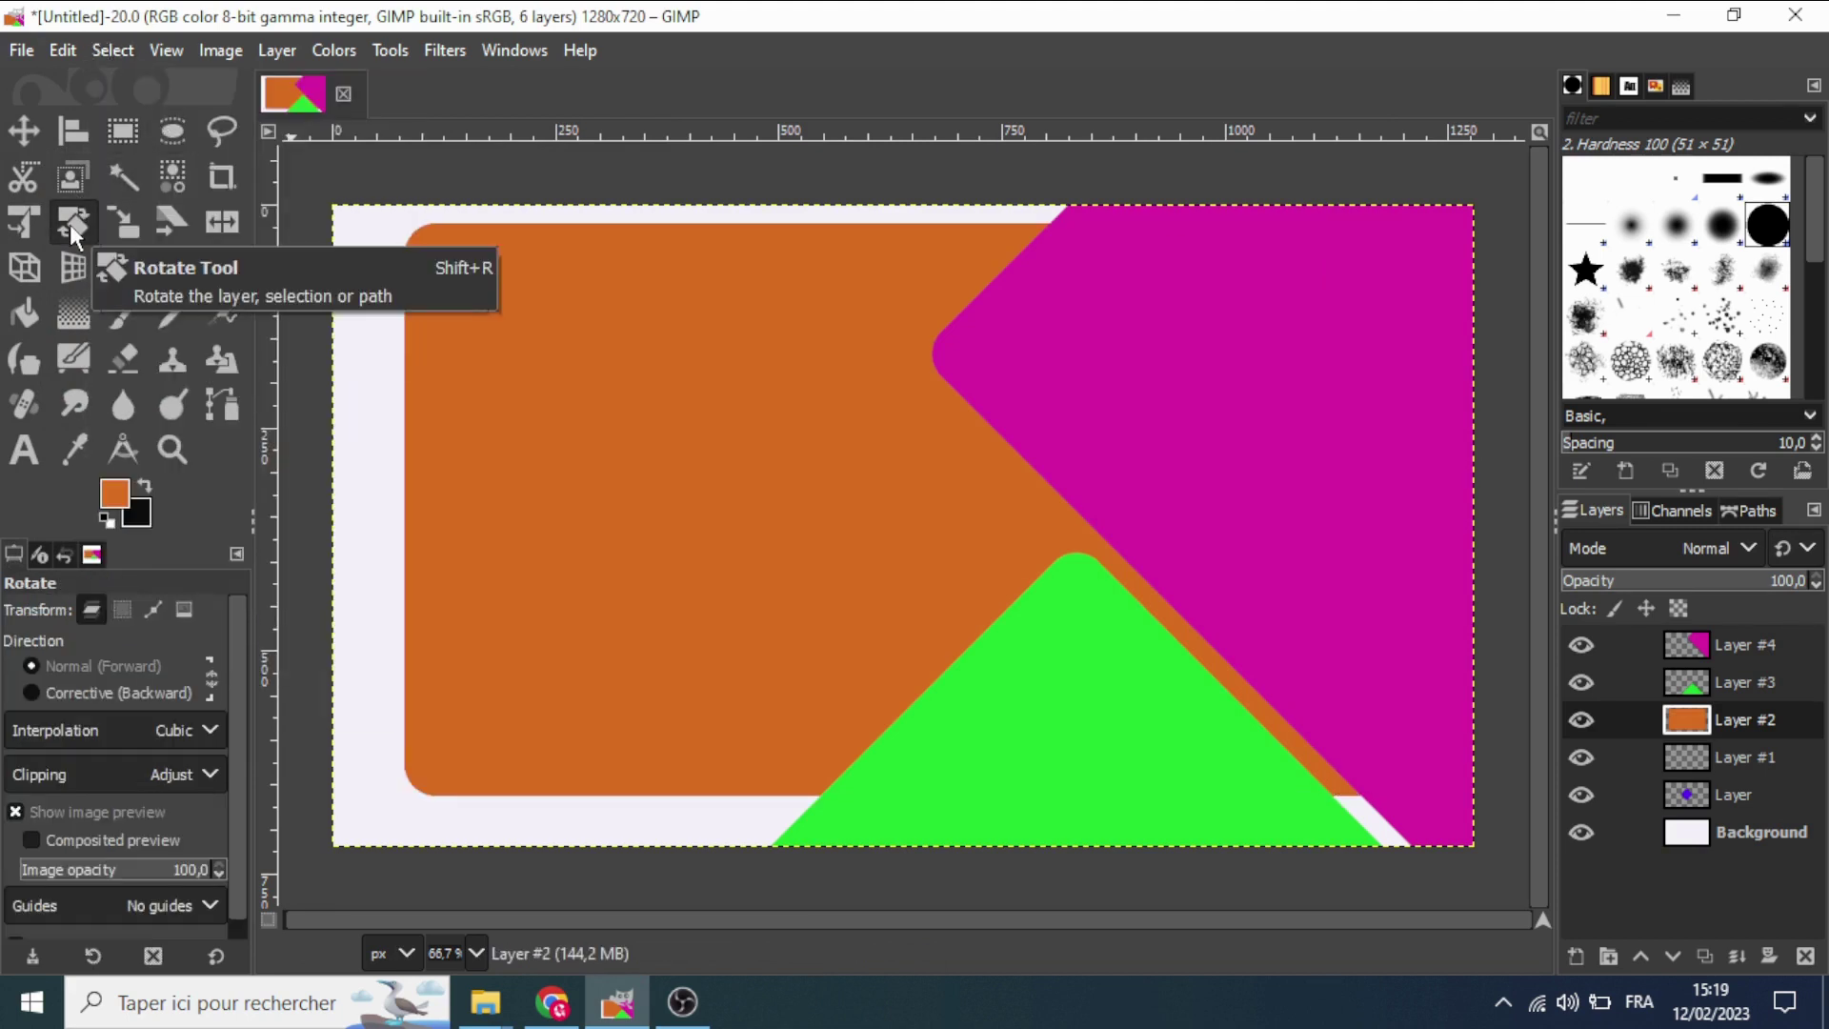
pyautogui.moveTo(652, 627); pyautogui.dragTo(817, 511)
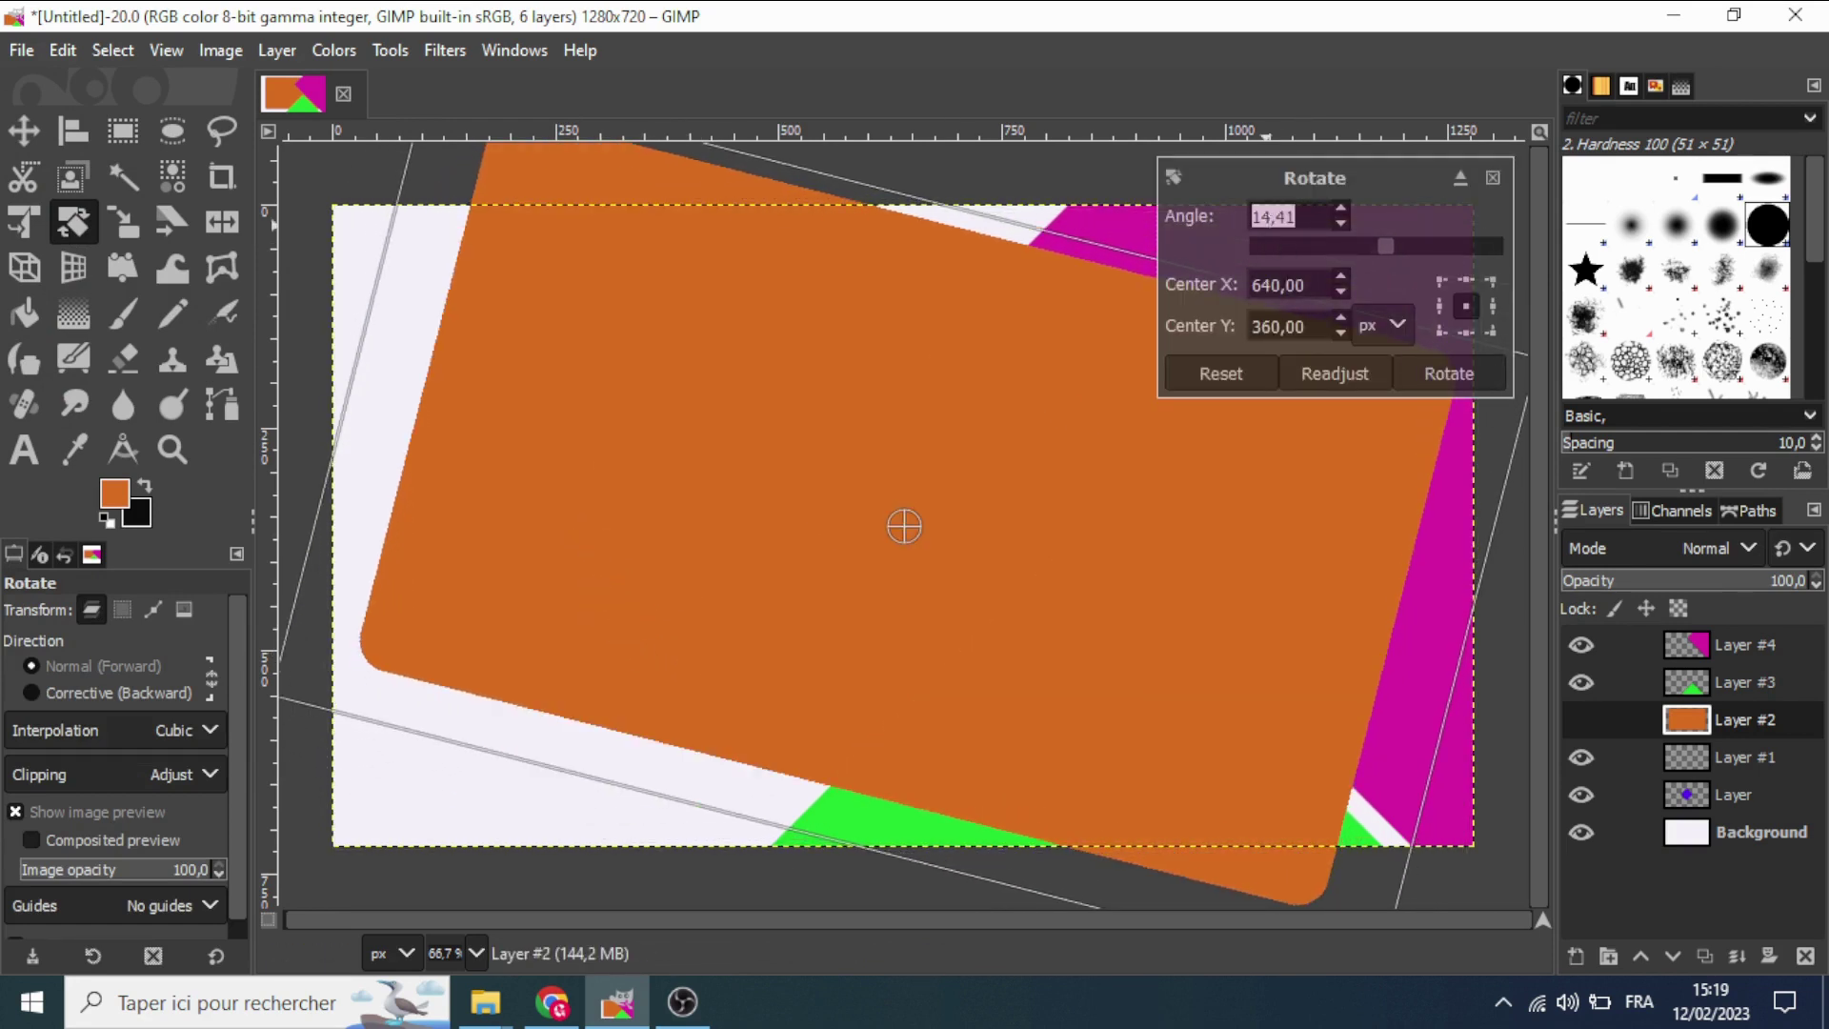
pyautogui.write('45')
pyautogui.press('Return')
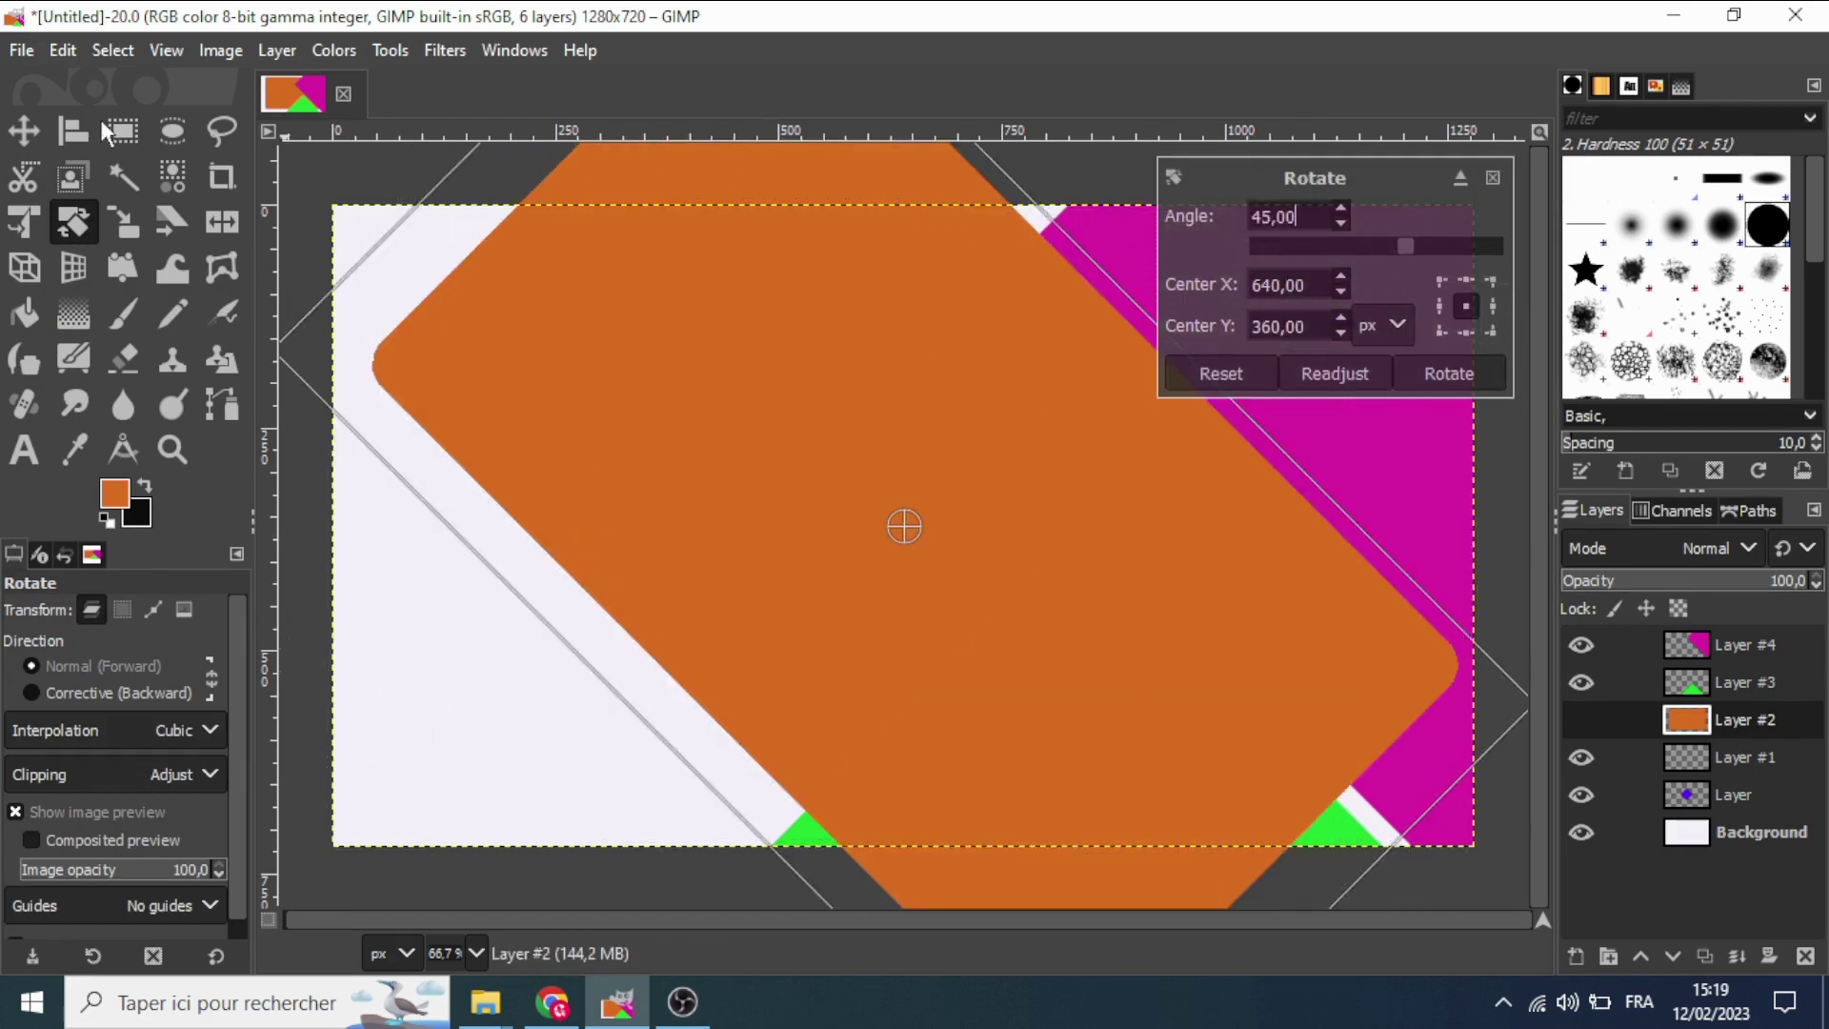
pyautogui.press('Return')
# Move the orange shape to the left edge beside the blue diamond.
pyautogui.press('m')
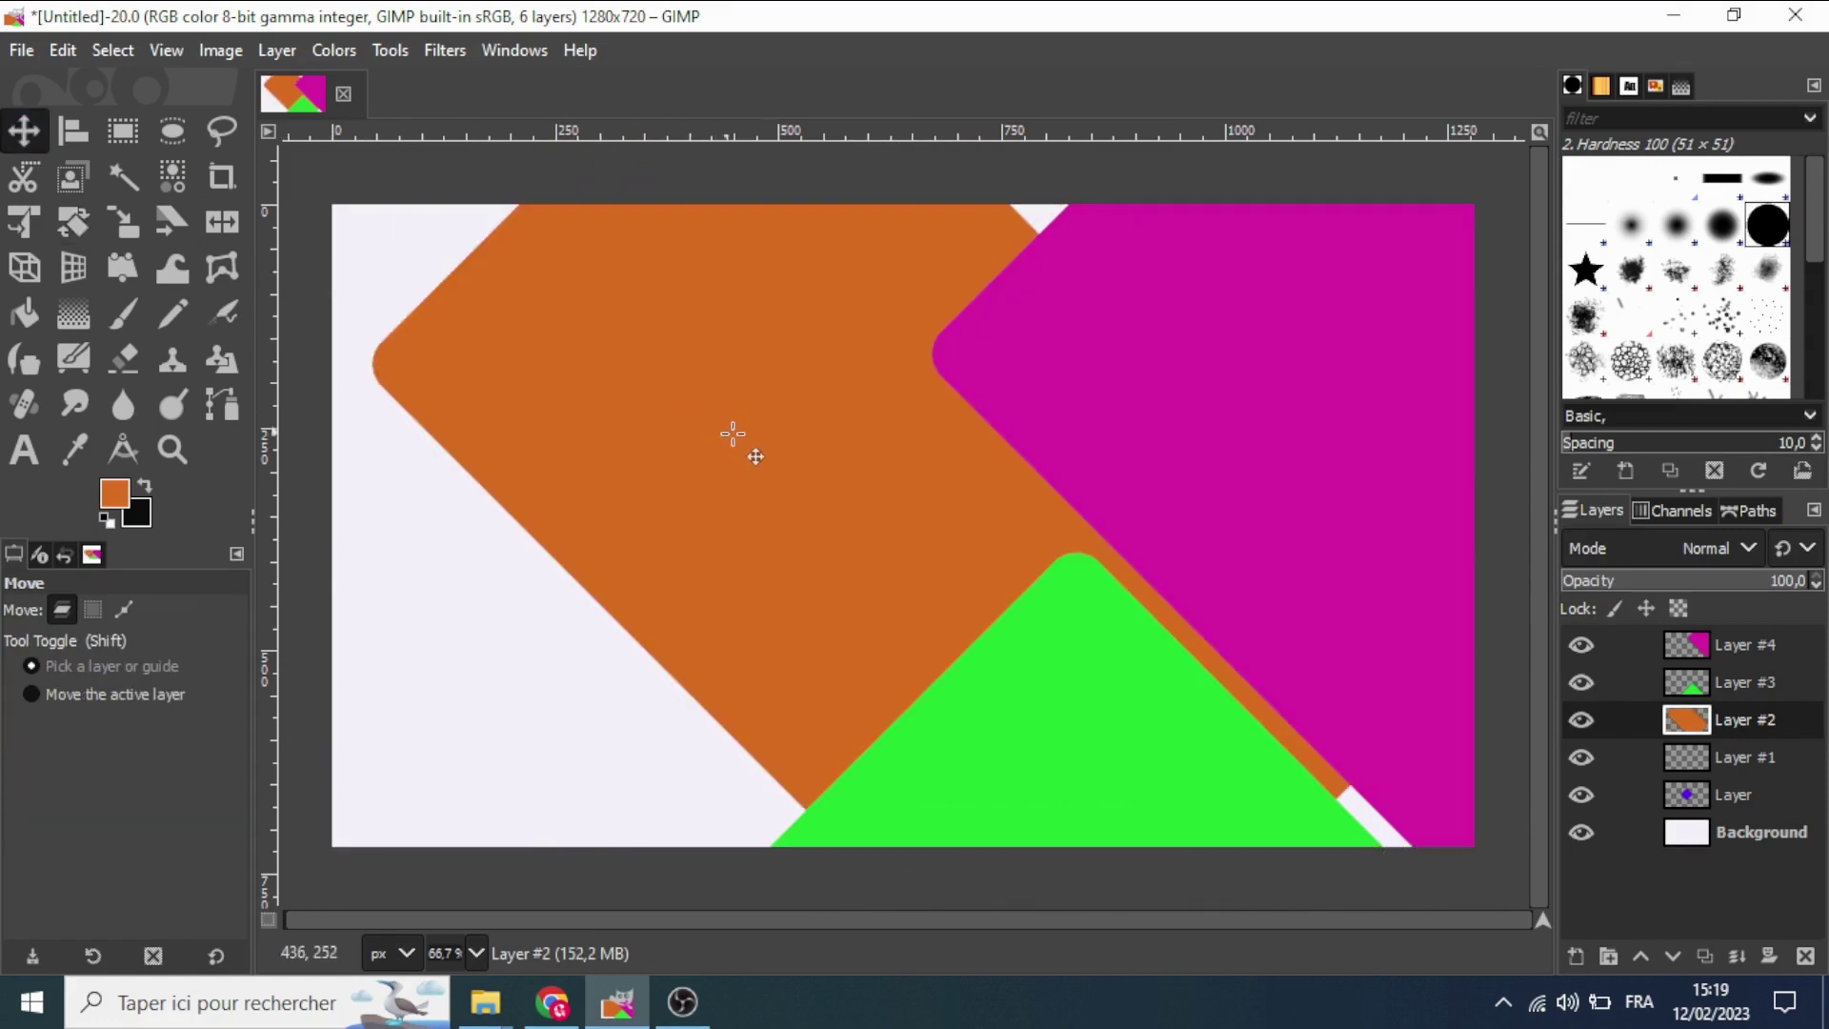
pyautogui.moveTo(819, 440)
pyautogui.mouseDown()
pyautogui.moveTo(657, 383)
pyautogui.moveTo(477, 171)
pyautogui.mouseUp()
pyautogui.moveTo(647, 574)
pyautogui.mouseDown()
pyautogui.moveTo(683, 267)
pyautogui.moveTo(363, 718)
pyautogui.moveTo(379, 791)
pyautogui.moveTo(437, 830)
pyautogui.moveTo(438, 855)
pyautogui.moveTo(438, 819)
pyautogui.mouseUp()
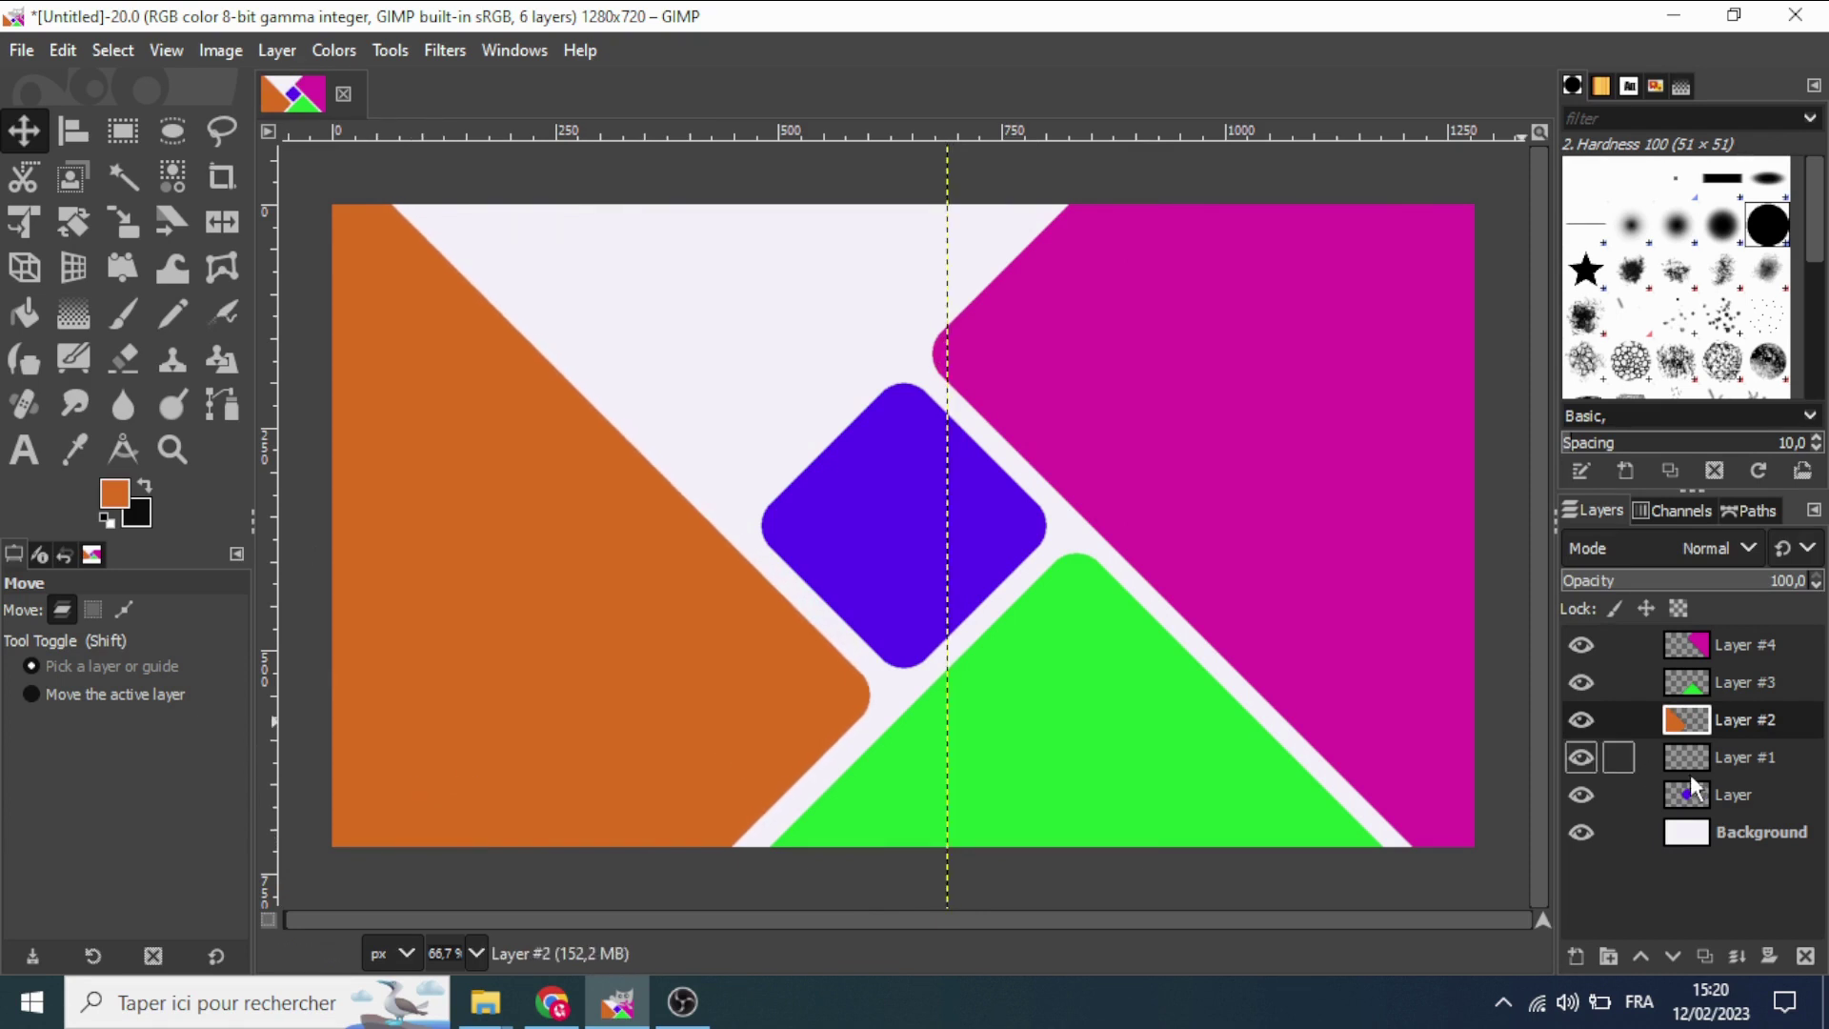
# On Layer #1, draw a rounded selection across the middle and set foreground to red fc1134.
pyautogui.click(1679, 768)
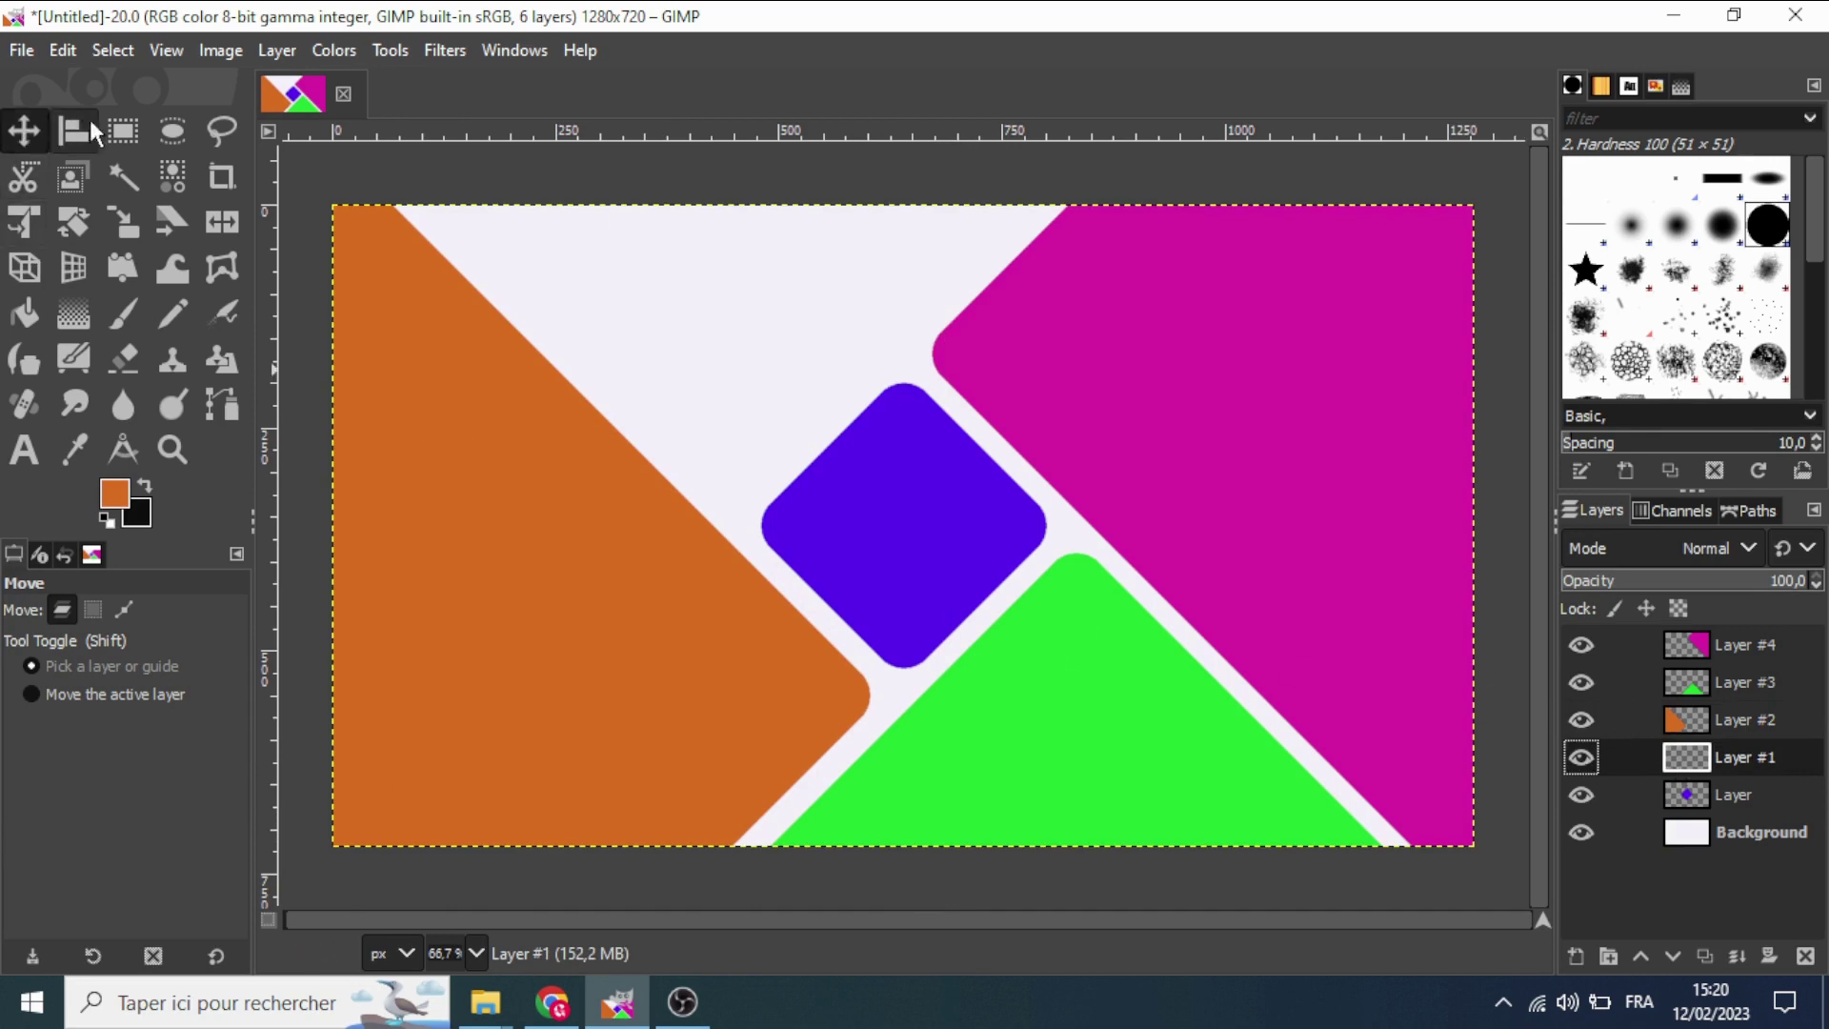
pyautogui.click(129, 132)
pyautogui.moveTo(604, 280)
pyautogui.mouseDown()
pyautogui.moveTo(1020, 700)
pyautogui.moveTo(1361, 757)
pyautogui.mouseUp()
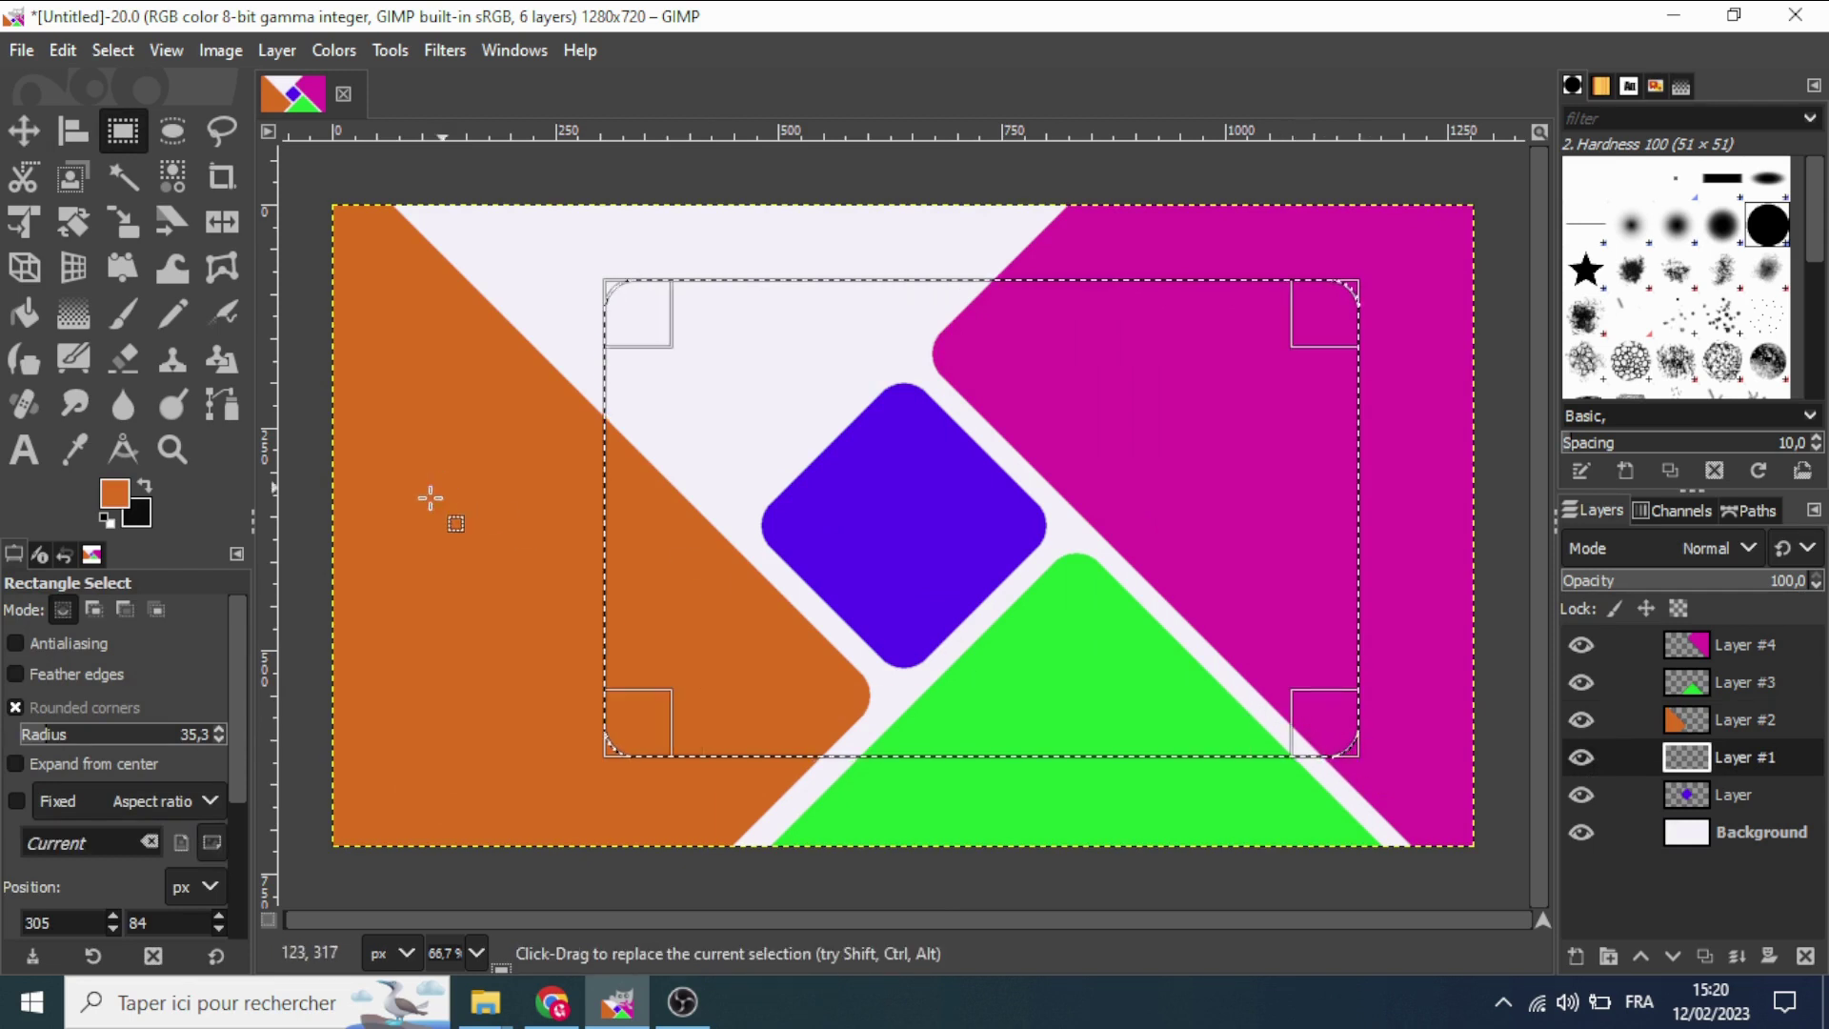
pyautogui.click(115, 495)
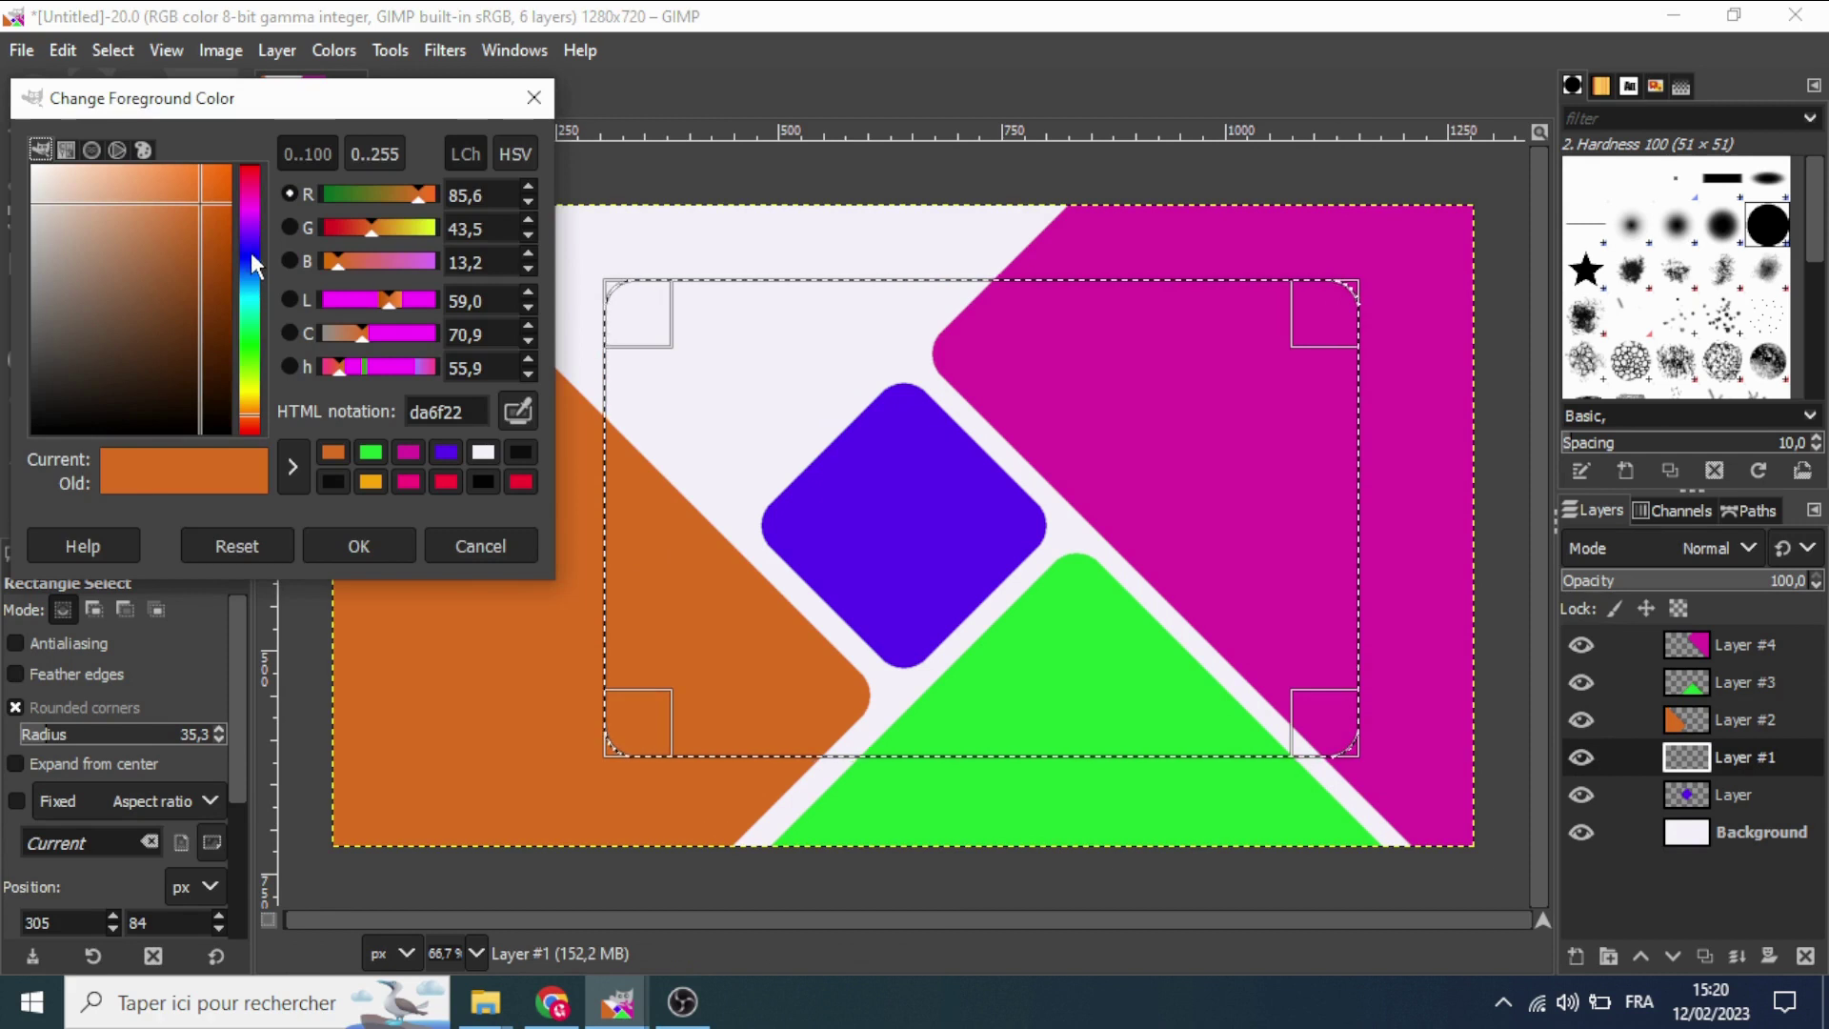
pyautogui.click(254, 210)
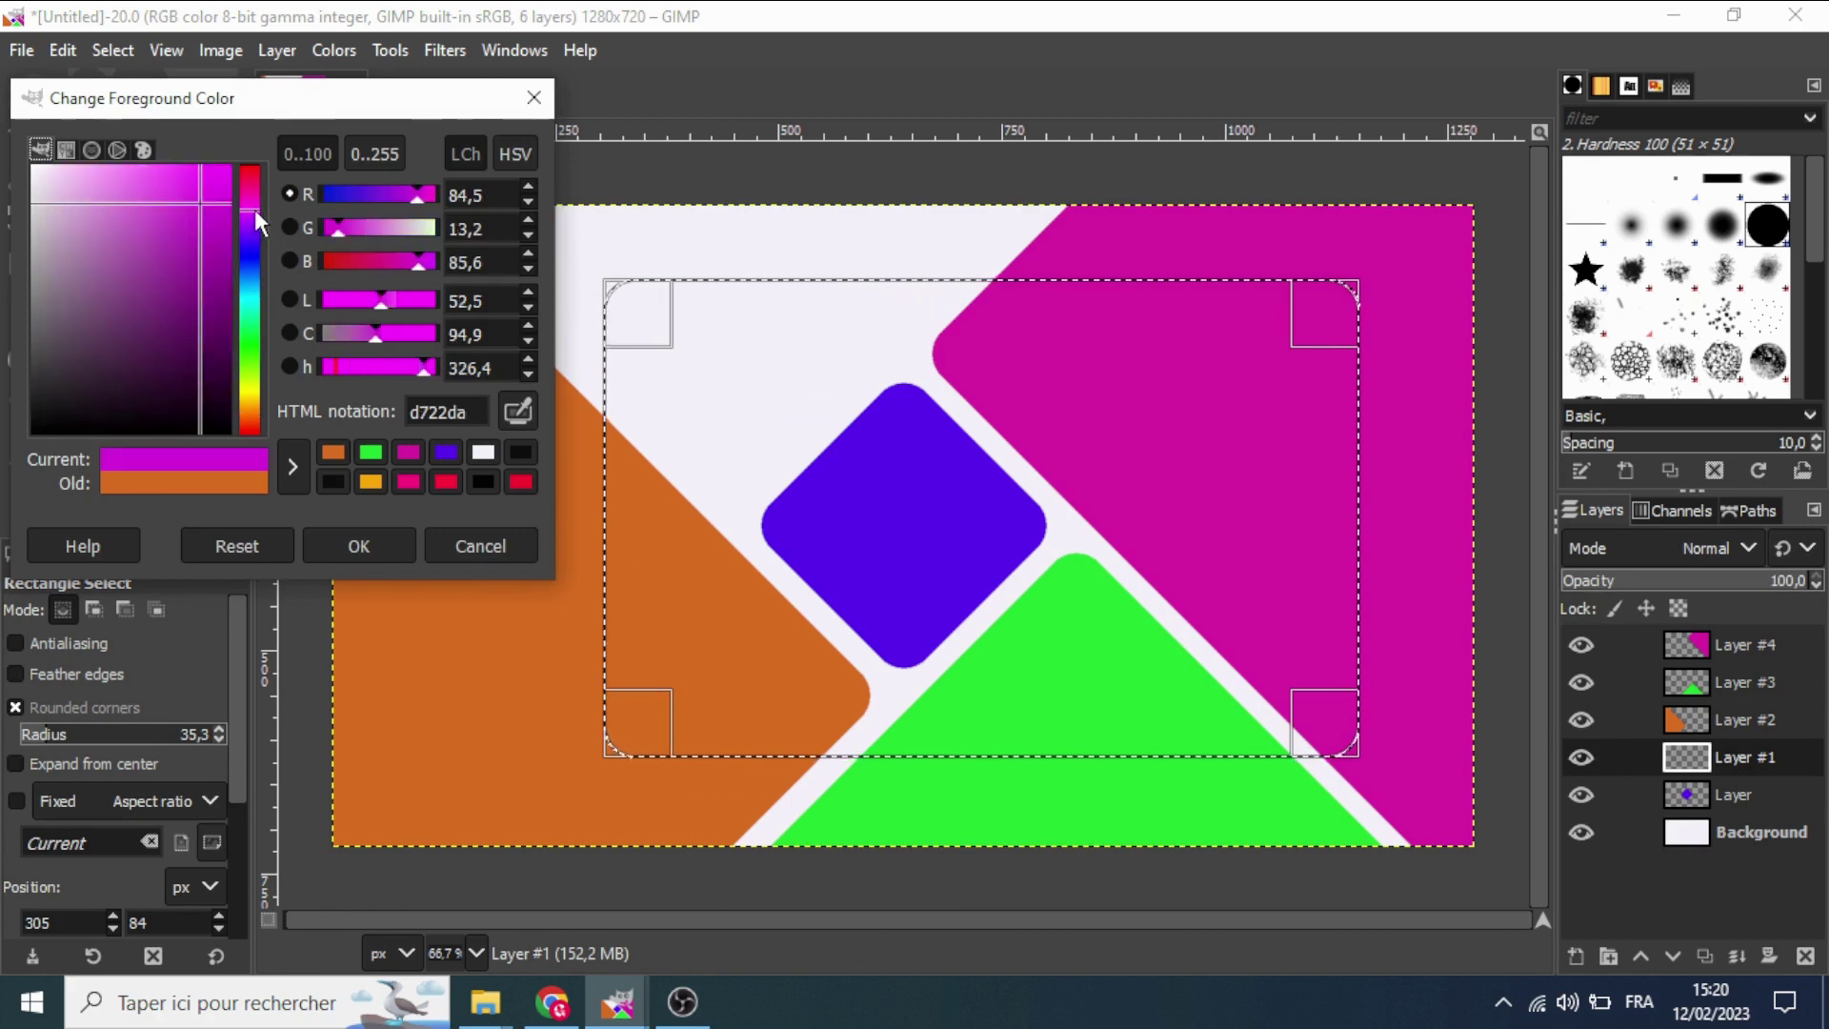
pyautogui.click(183, 236)
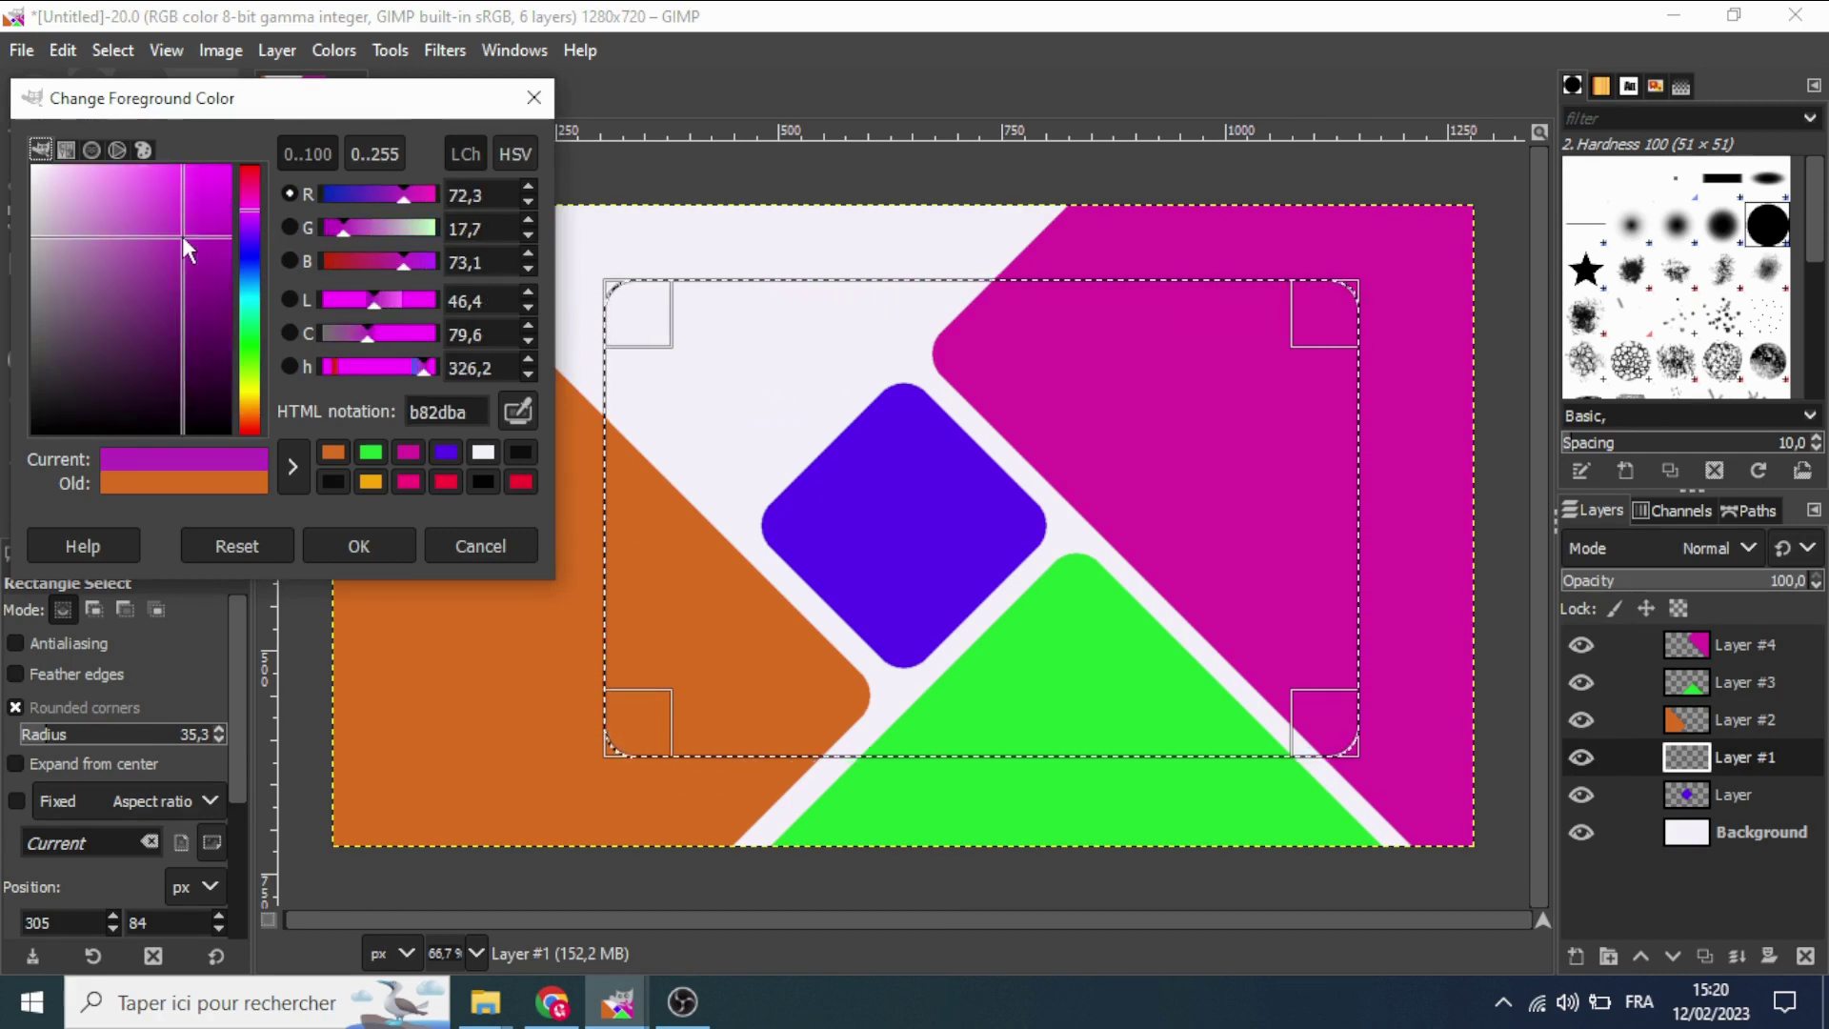
pyautogui.click(250, 174)
pyautogui.click(218, 167)
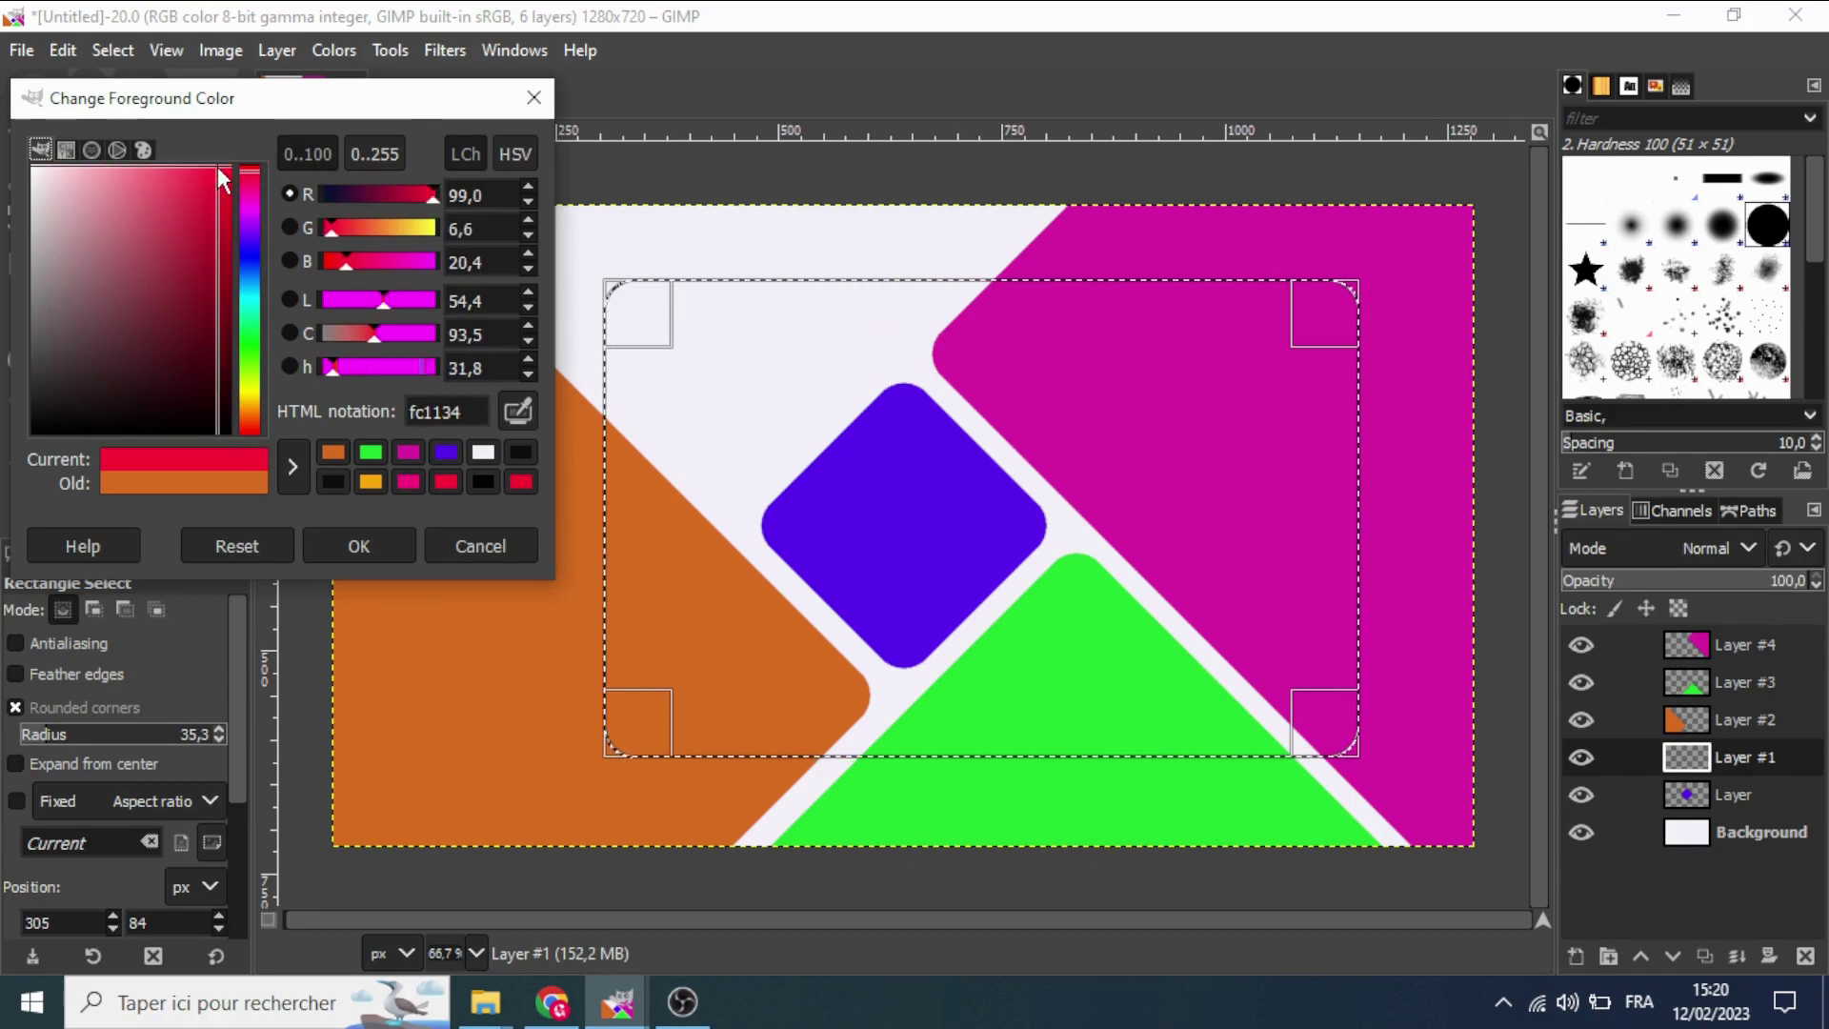
pyautogui.click(358, 546)
# Fill the rounded selection with the red colour and clear the selection.
pyautogui.moveTo(115, 493); pyautogui.dragTo(825, 437)
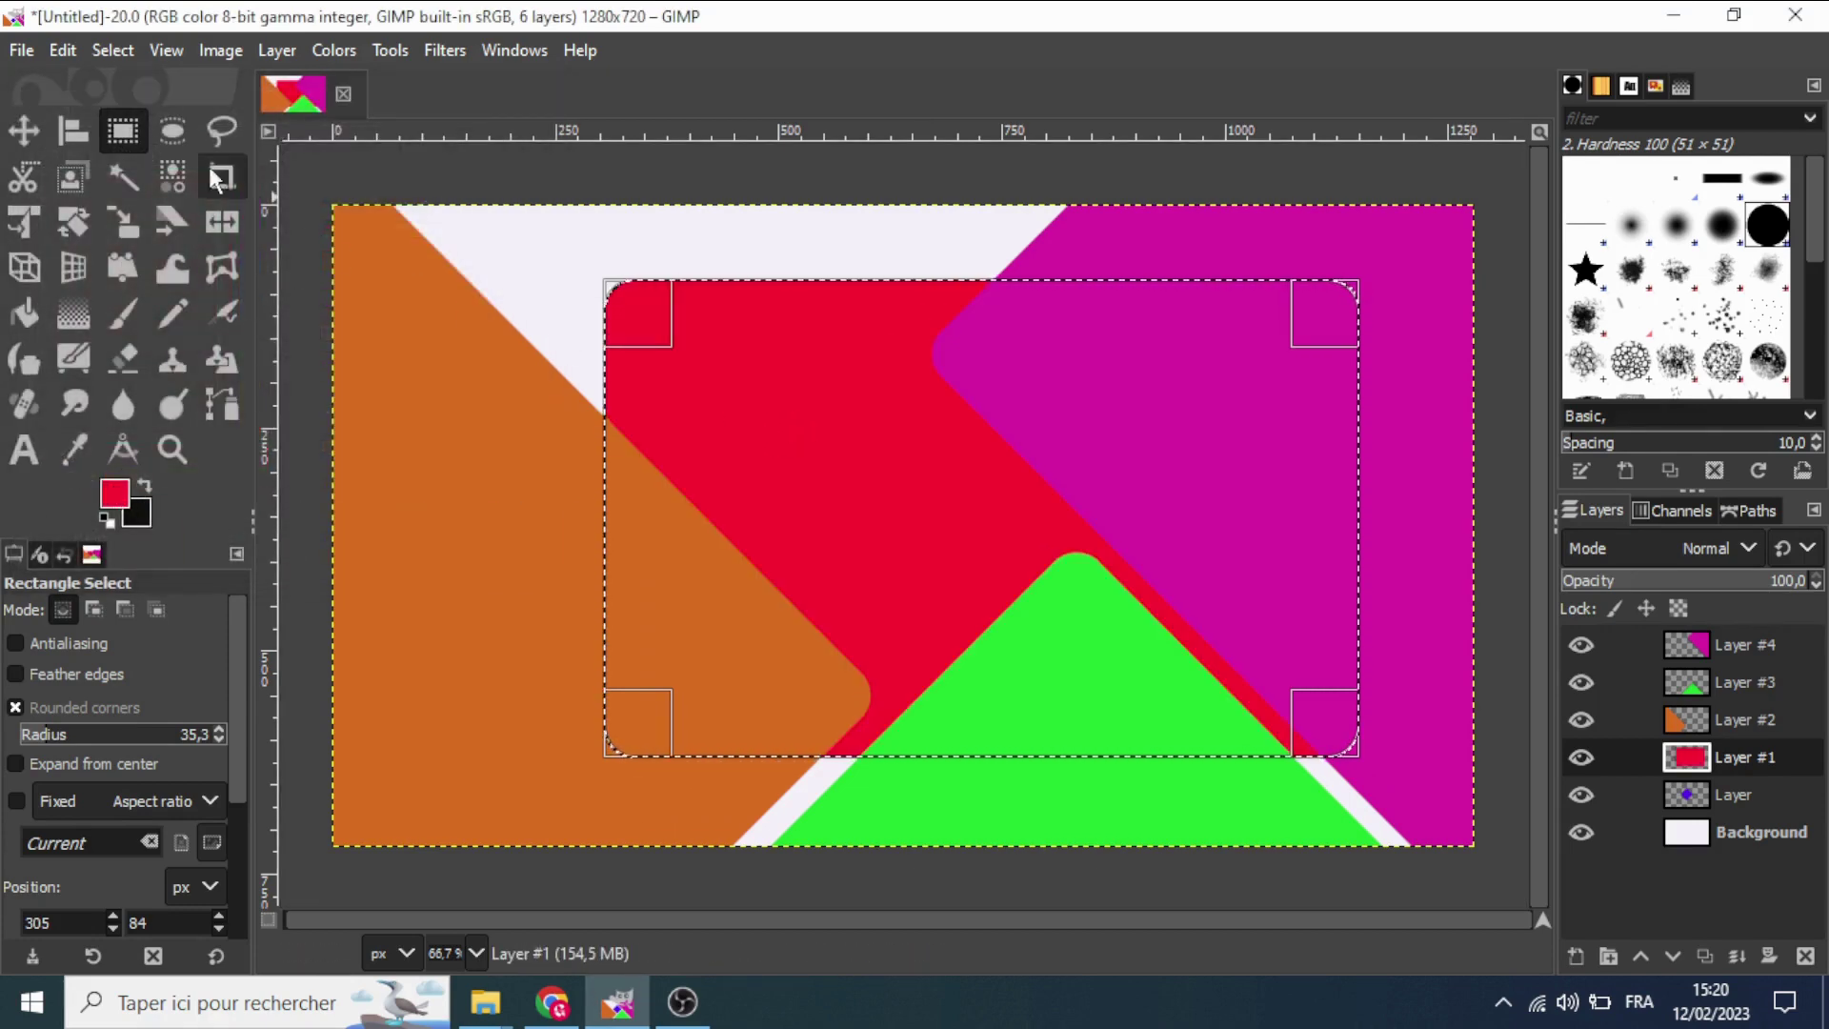
pyautogui.click(113, 50)
pyautogui.click(145, 123)
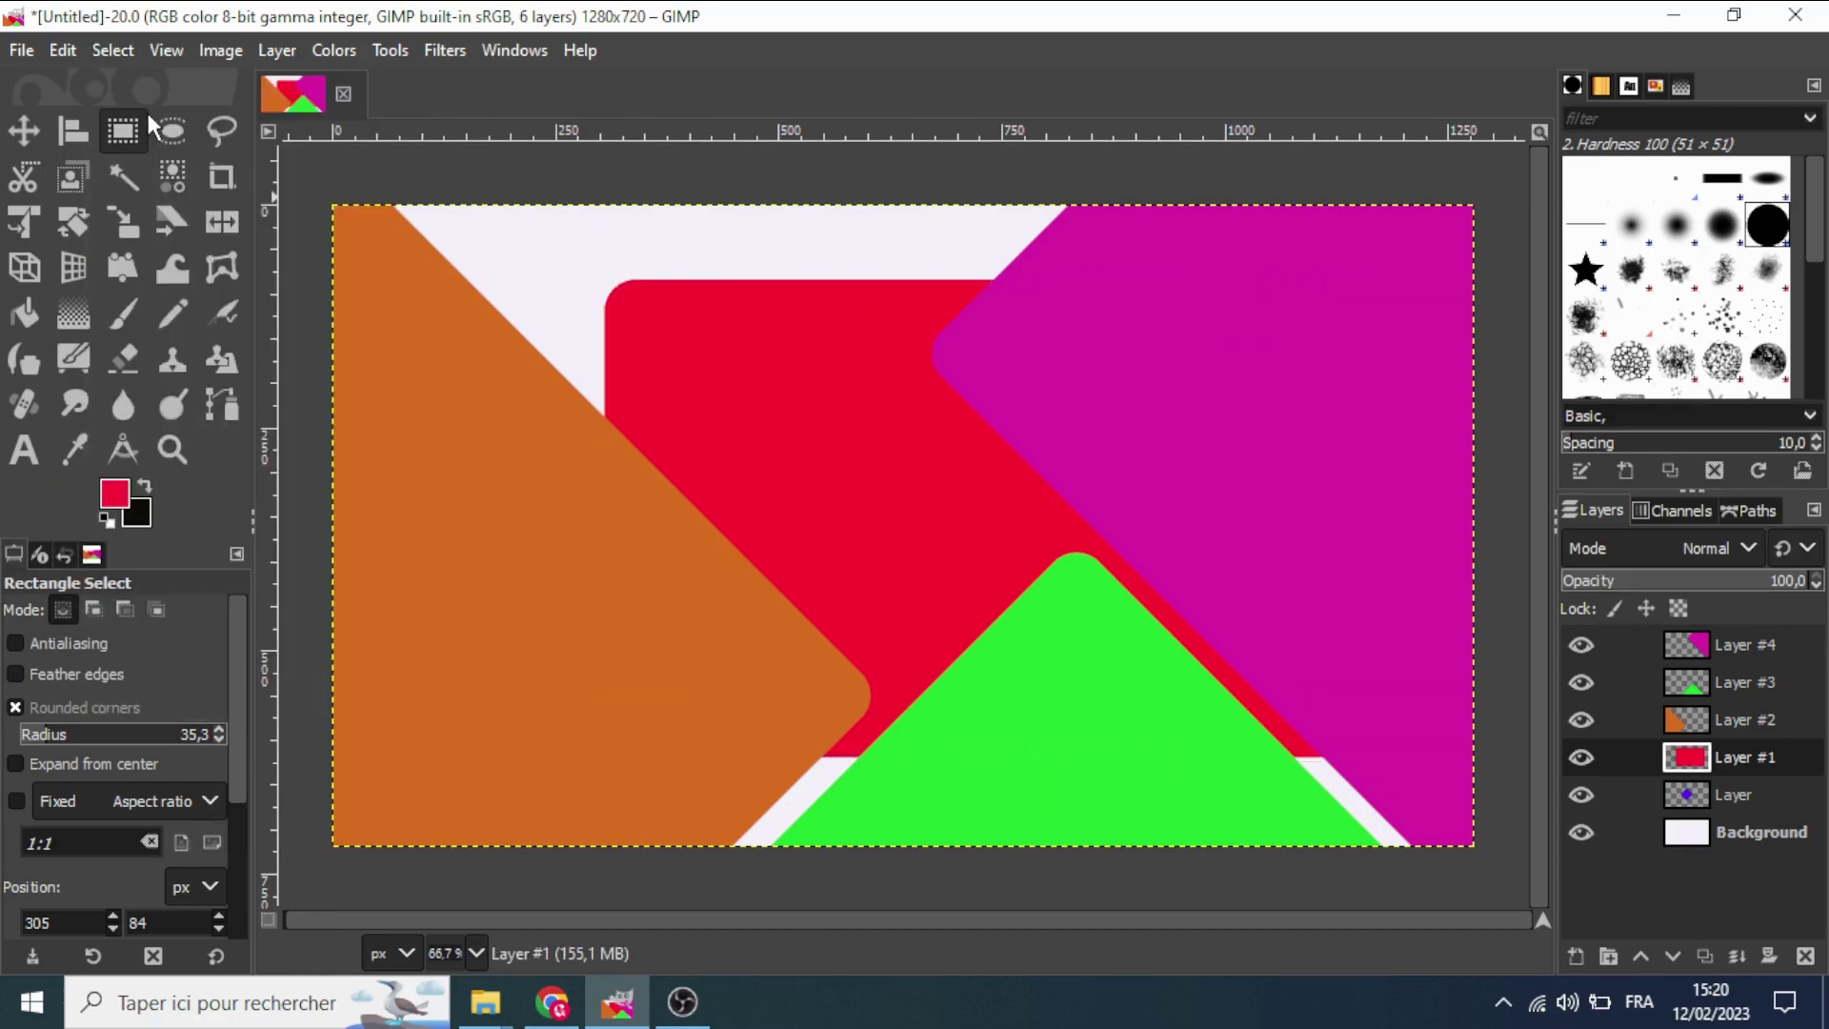
pyautogui.click(73, 223)
# Rotate the red Layer #1 shape by -45 degrees.
pyautogui.moveTo(697, 404); pyautogui.dragTo(686, 555)
pyautogui.write('-45')
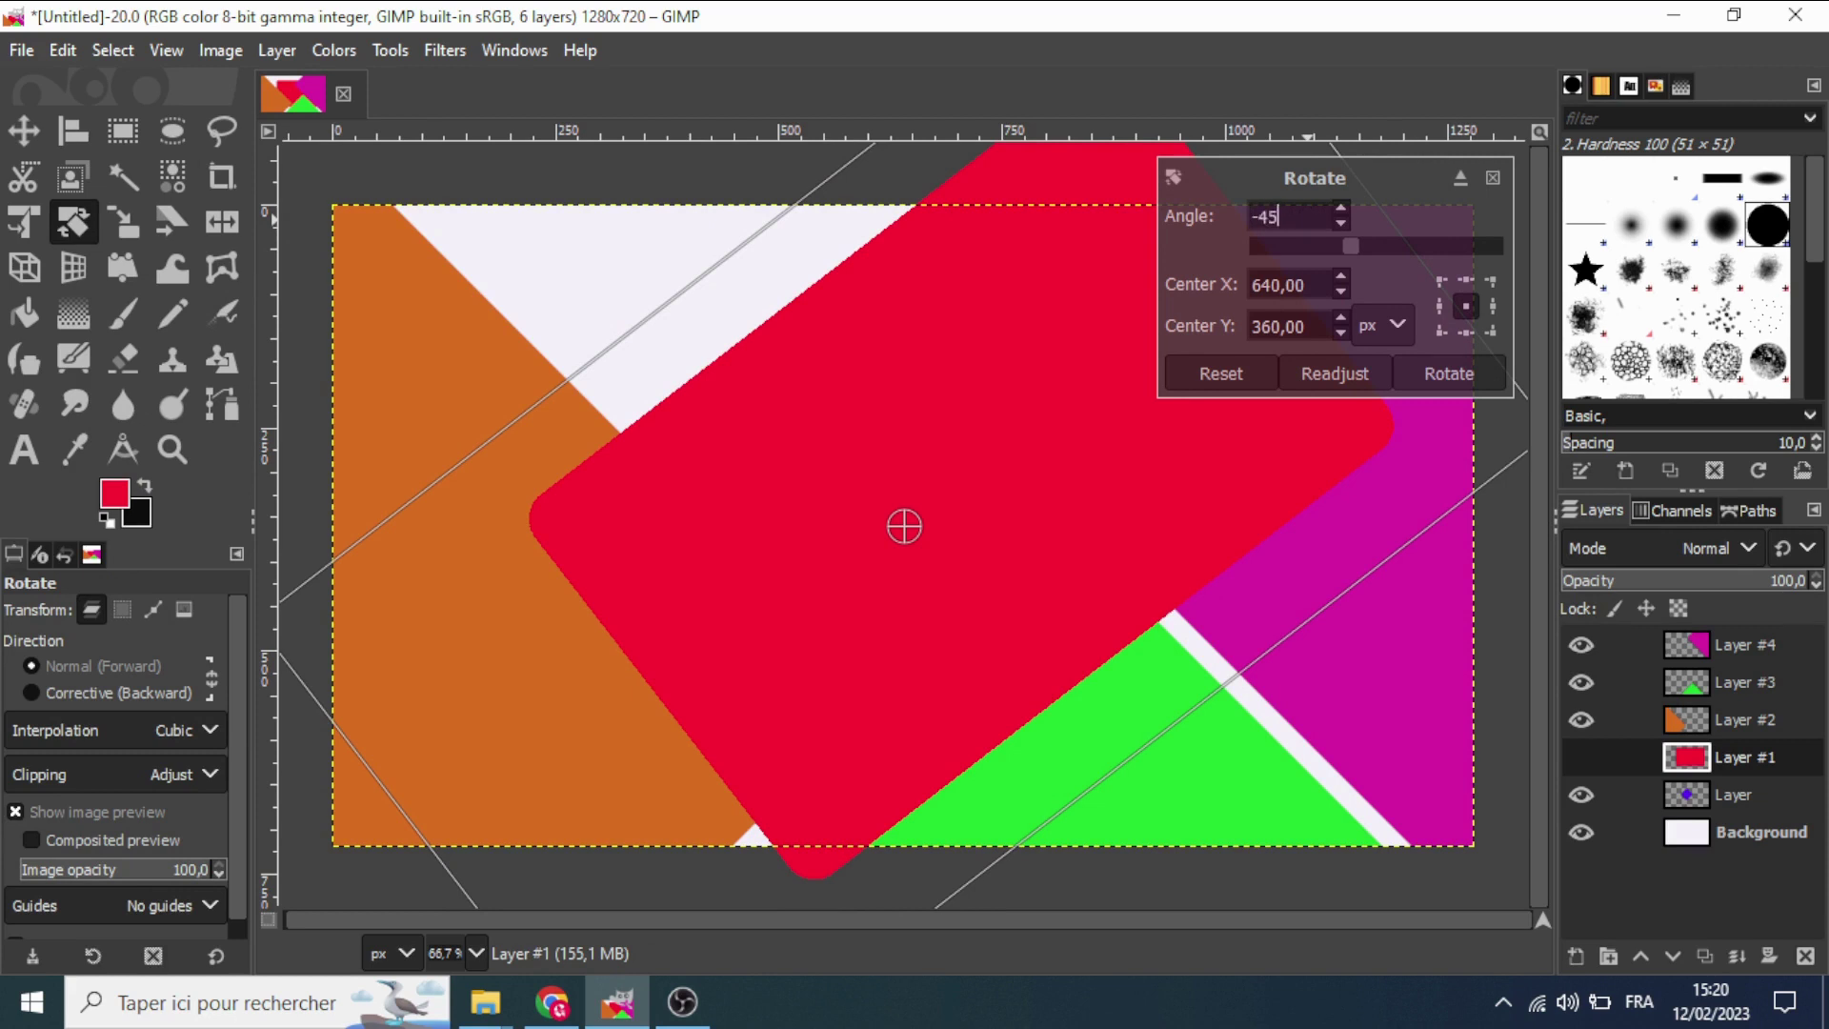
pyautogui.press('Return')
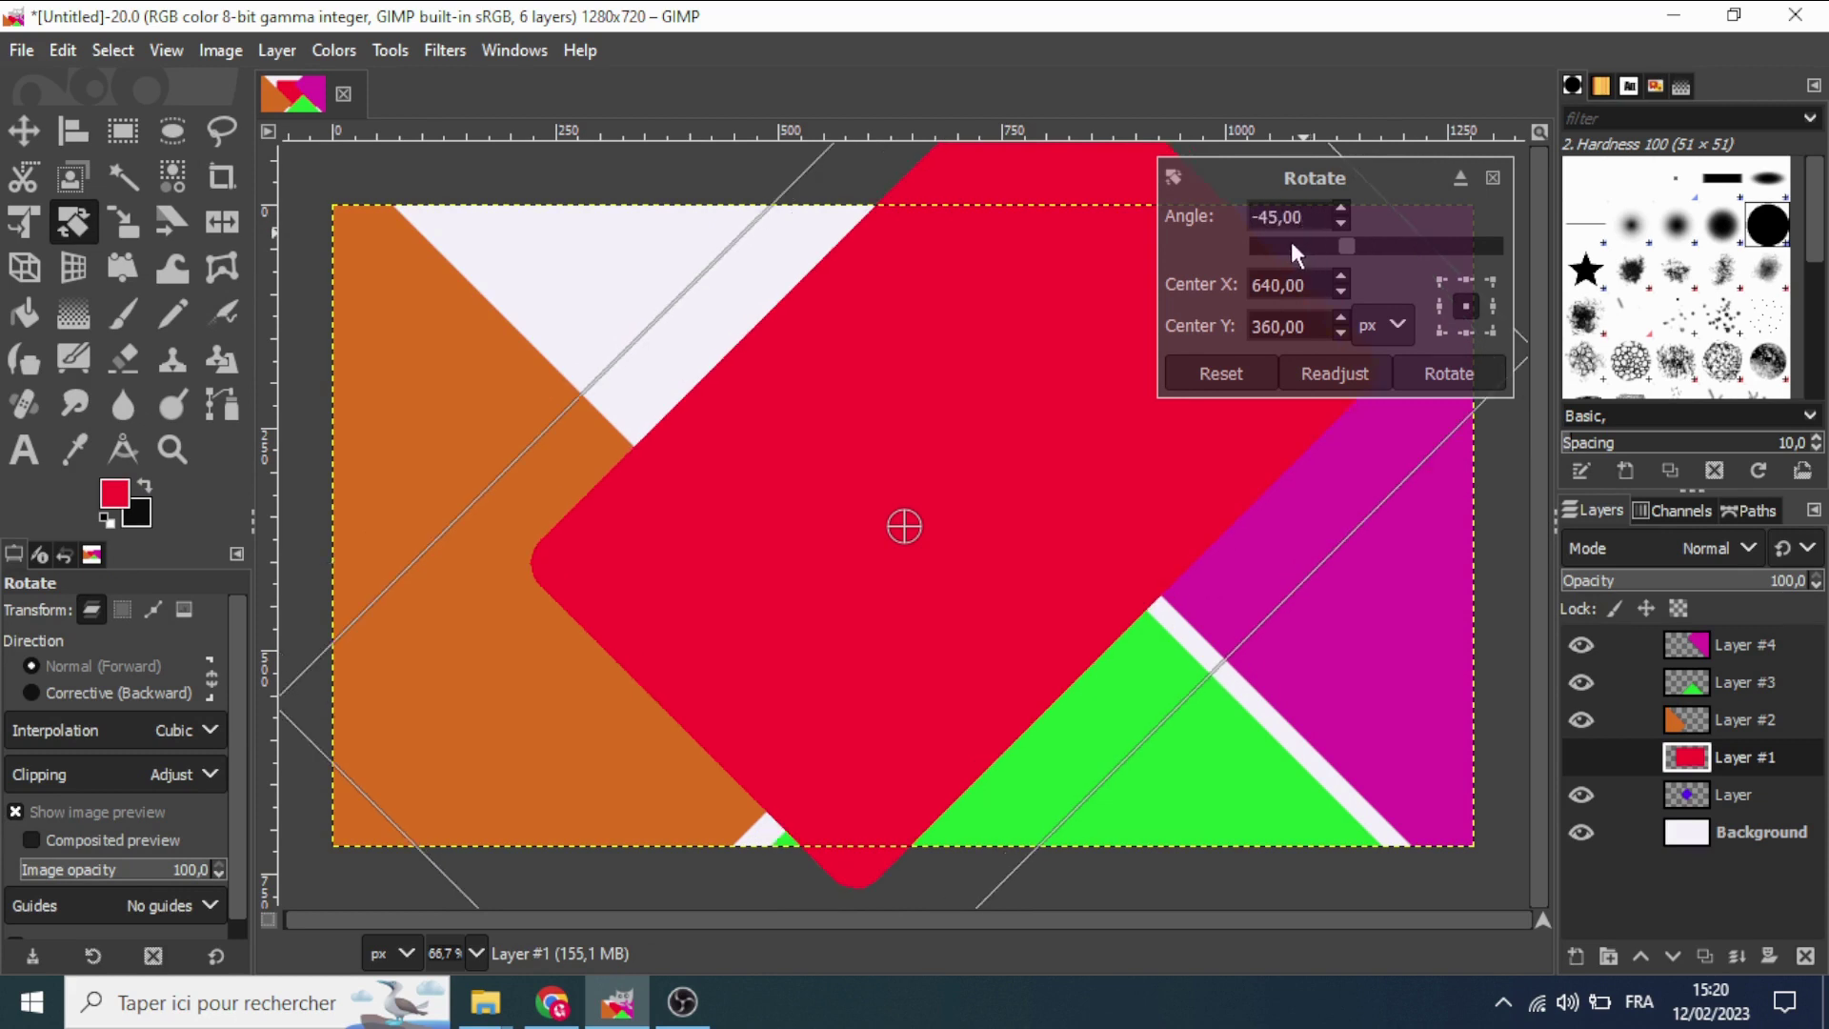
pyautogui.click(1429, 377)
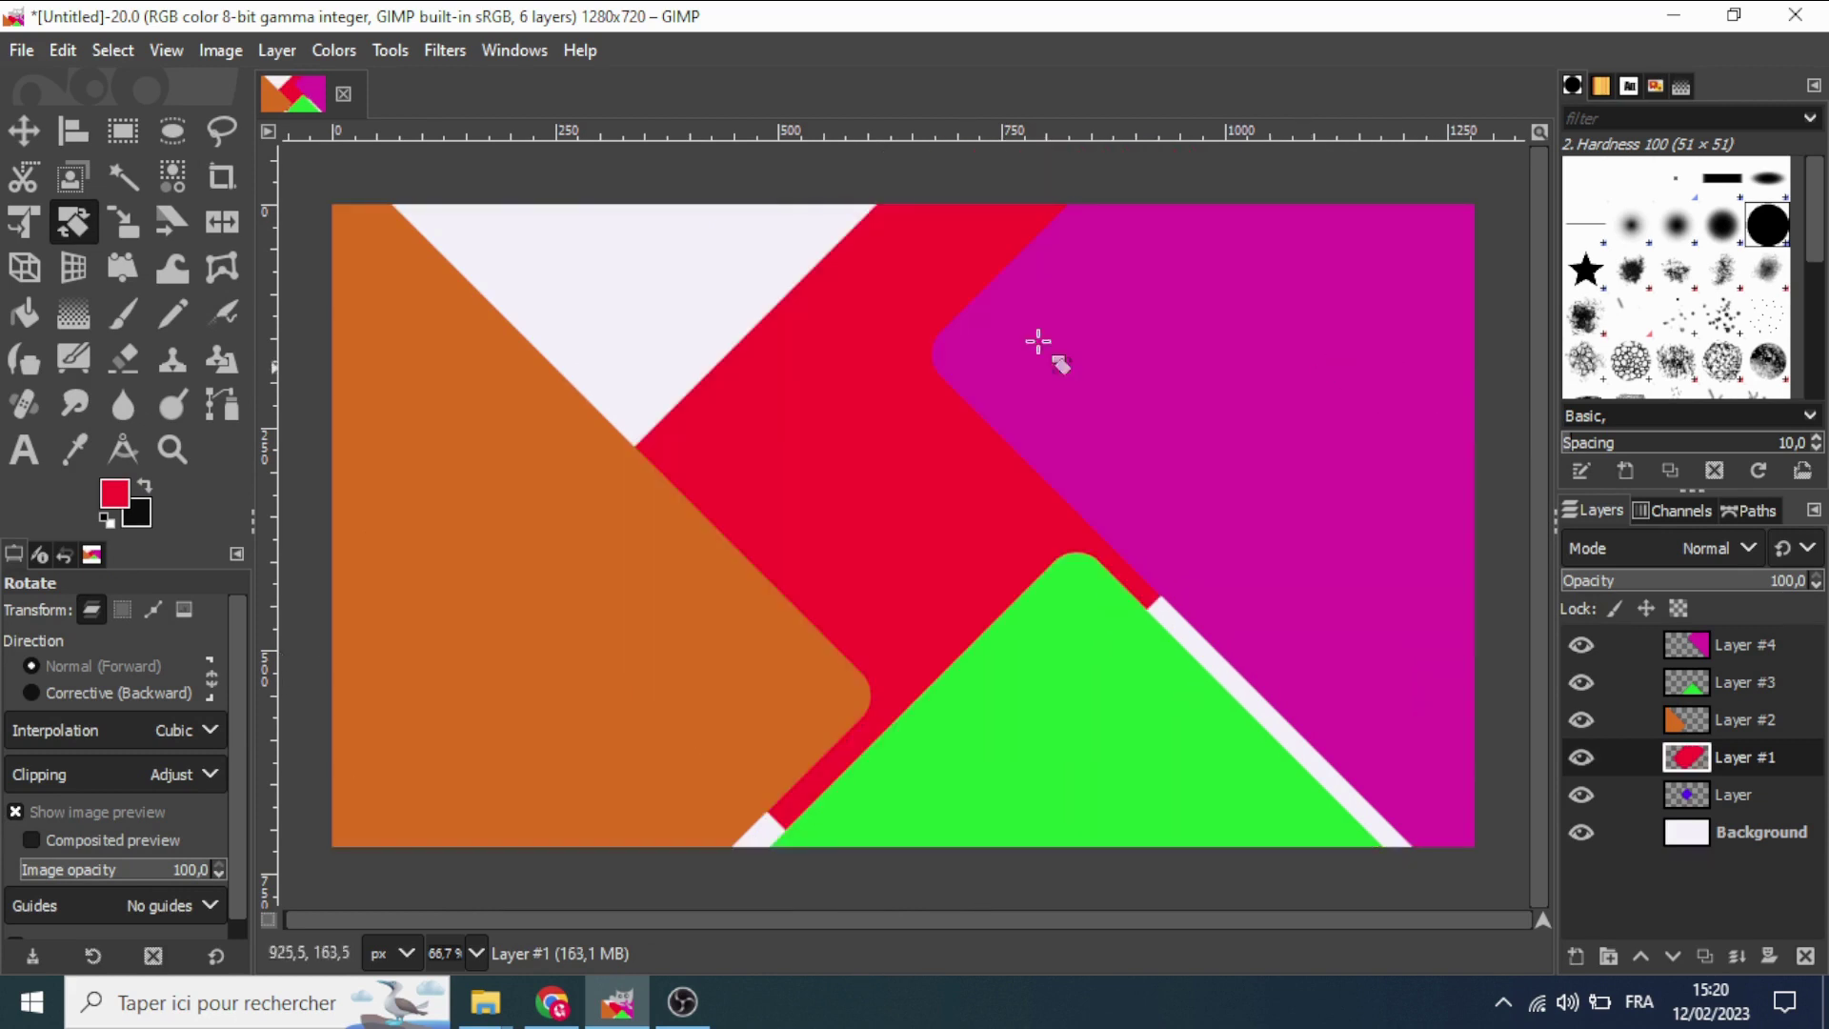
# Move the red shape up into the top gap above the blue diamond.
pyautogui.click(20, 131)
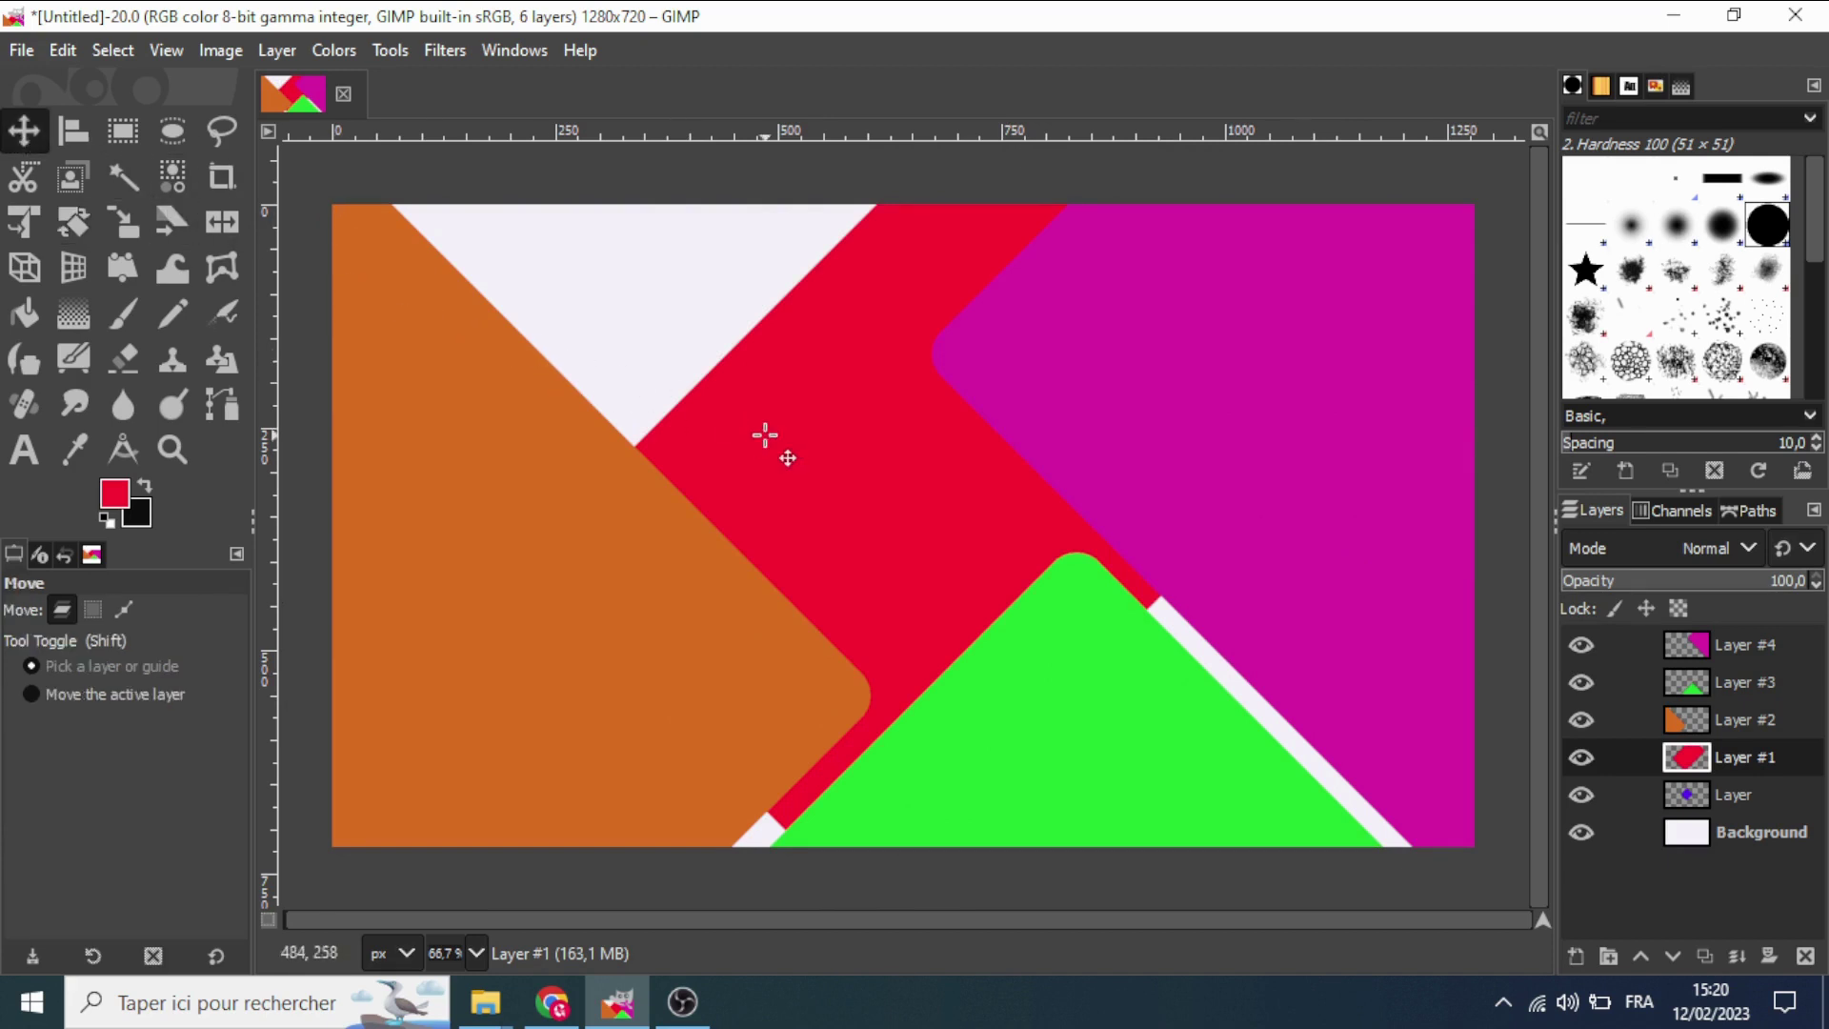
pyautogui.moveTo(808, 463)
pyautogui.mouseDown()
pyautogui.moveTo(758, 106)
pyautogui.moveTo(689, 83)
pyautogui.mouseUp()
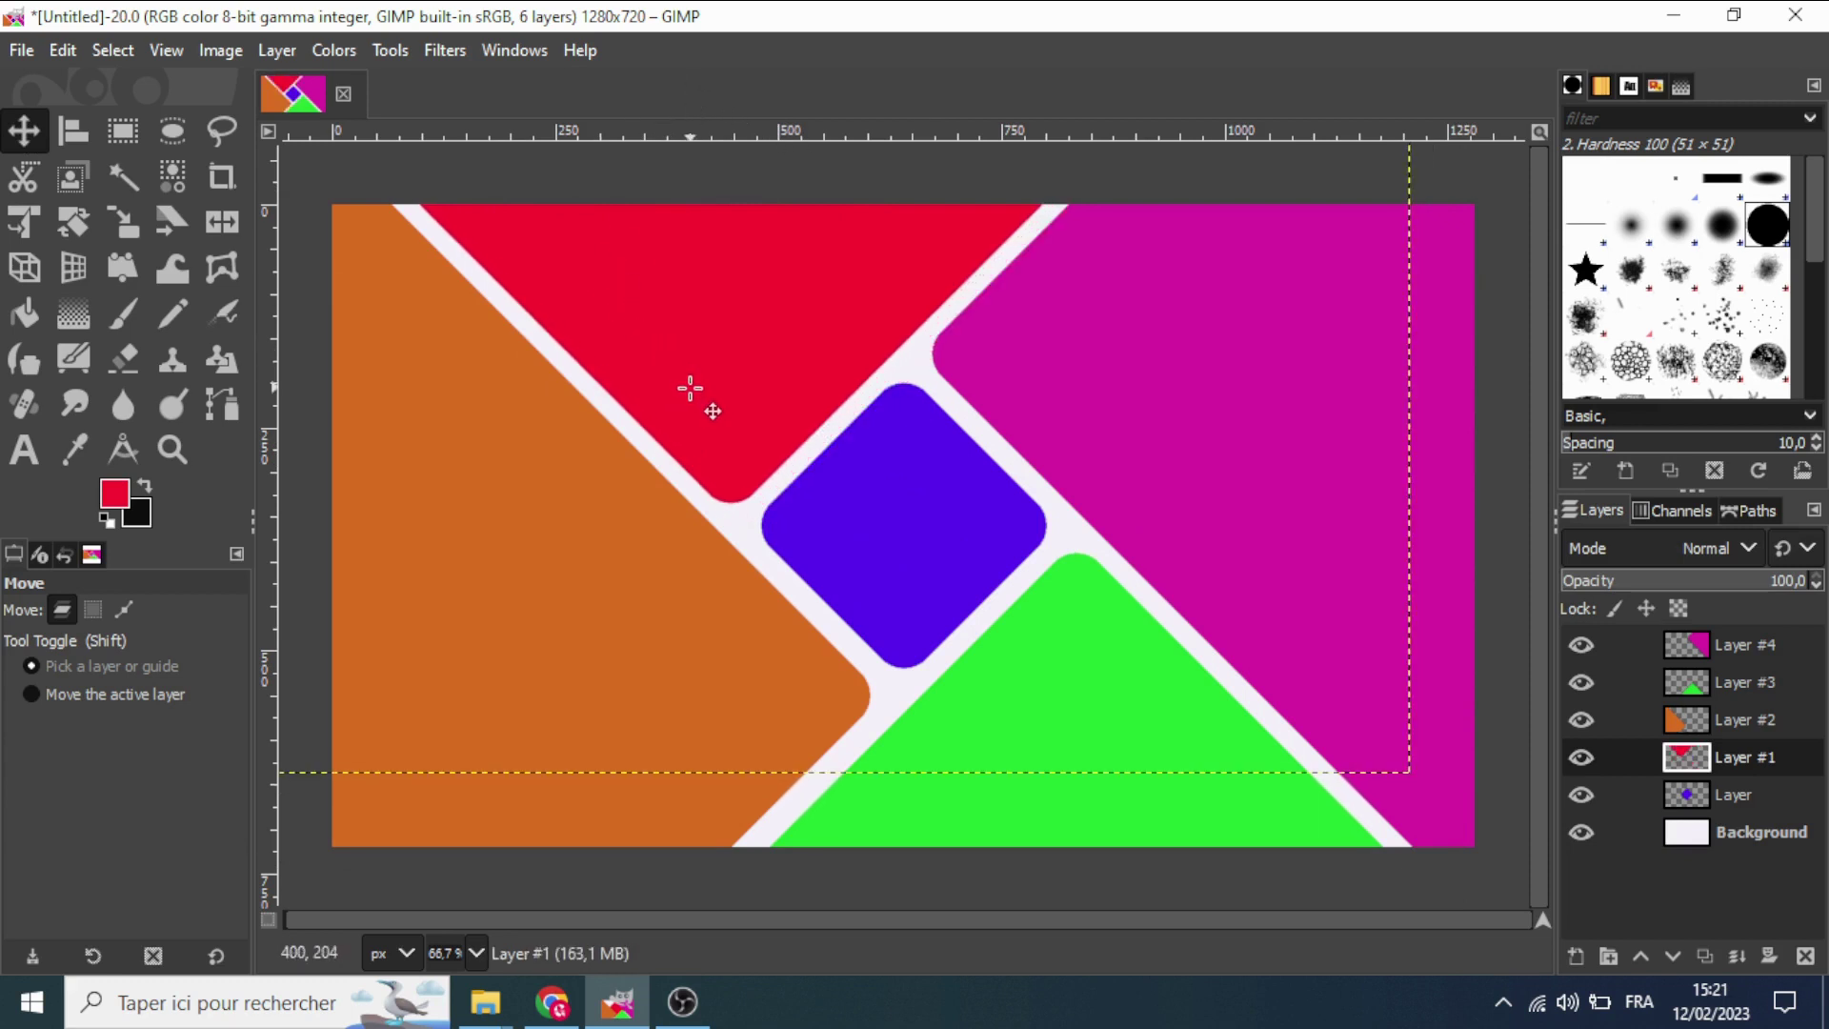
pyautogui.moveTo(690, 388); pyautogui.dragTo(690, 381)
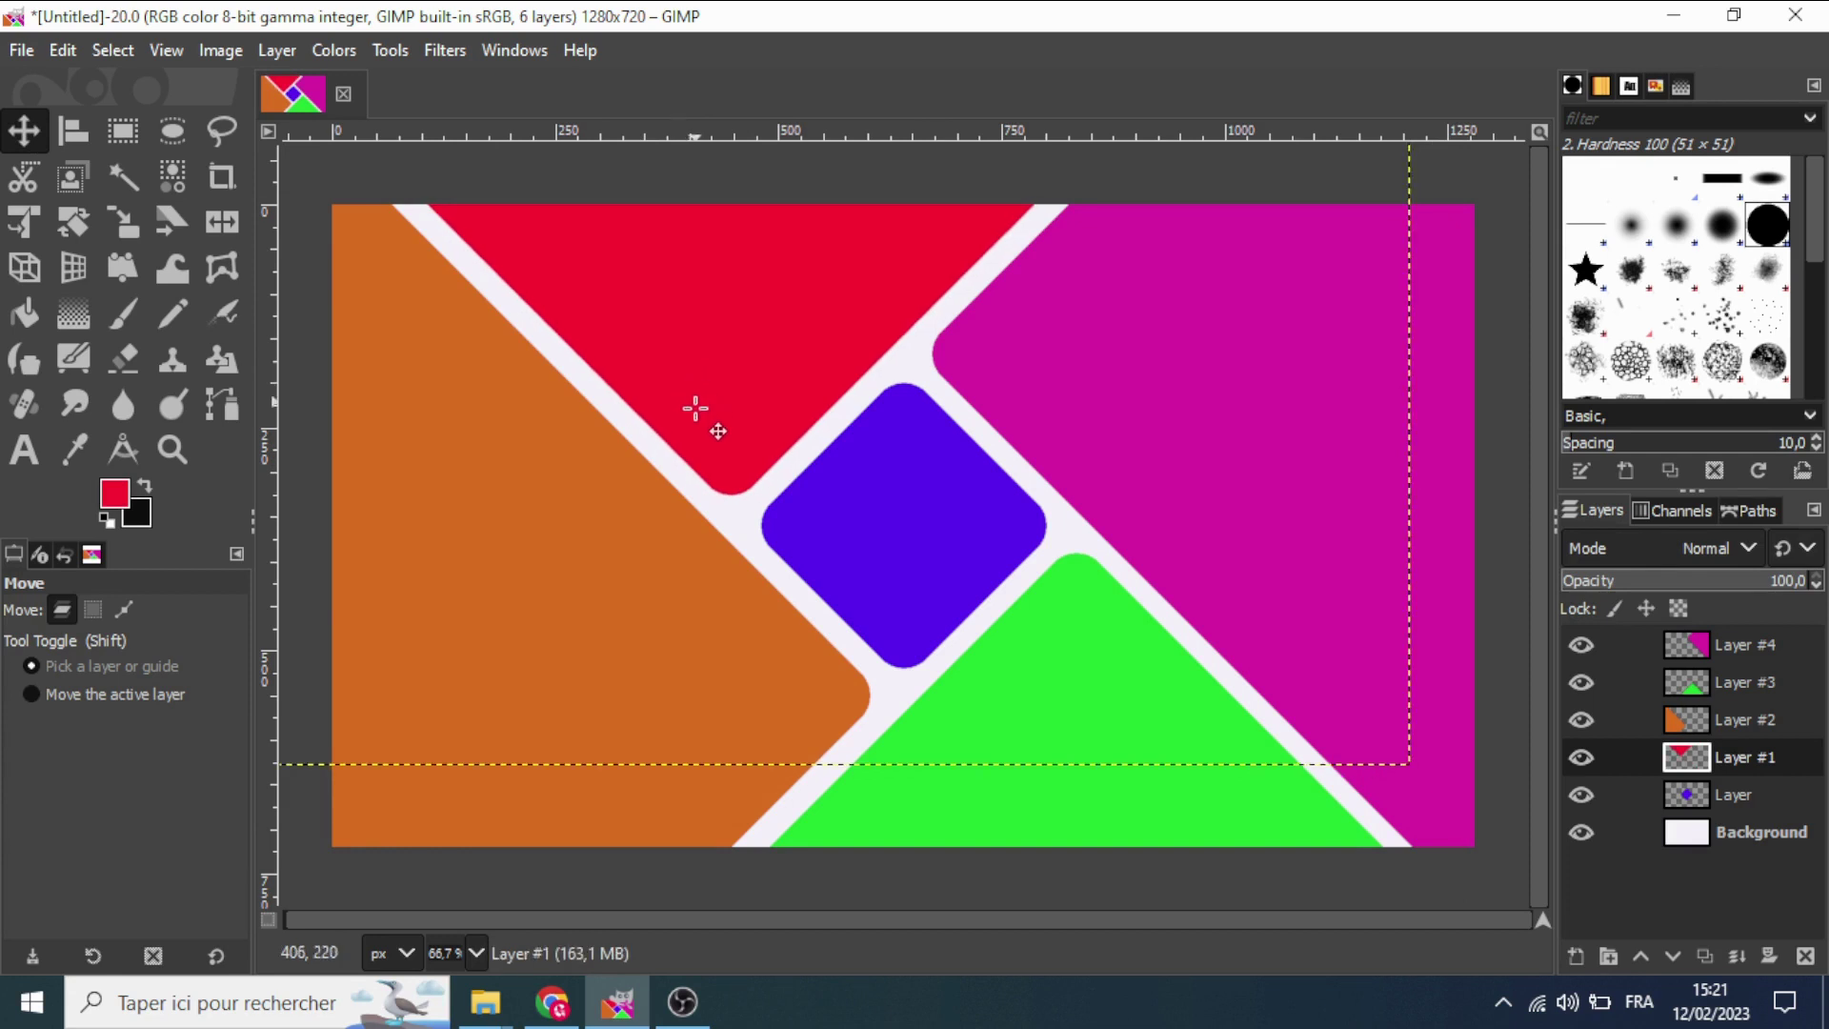
# Open the nature photos Untitled design (23), (24), (25) and (27) as separate images.
pyautogui.click(23, 57)
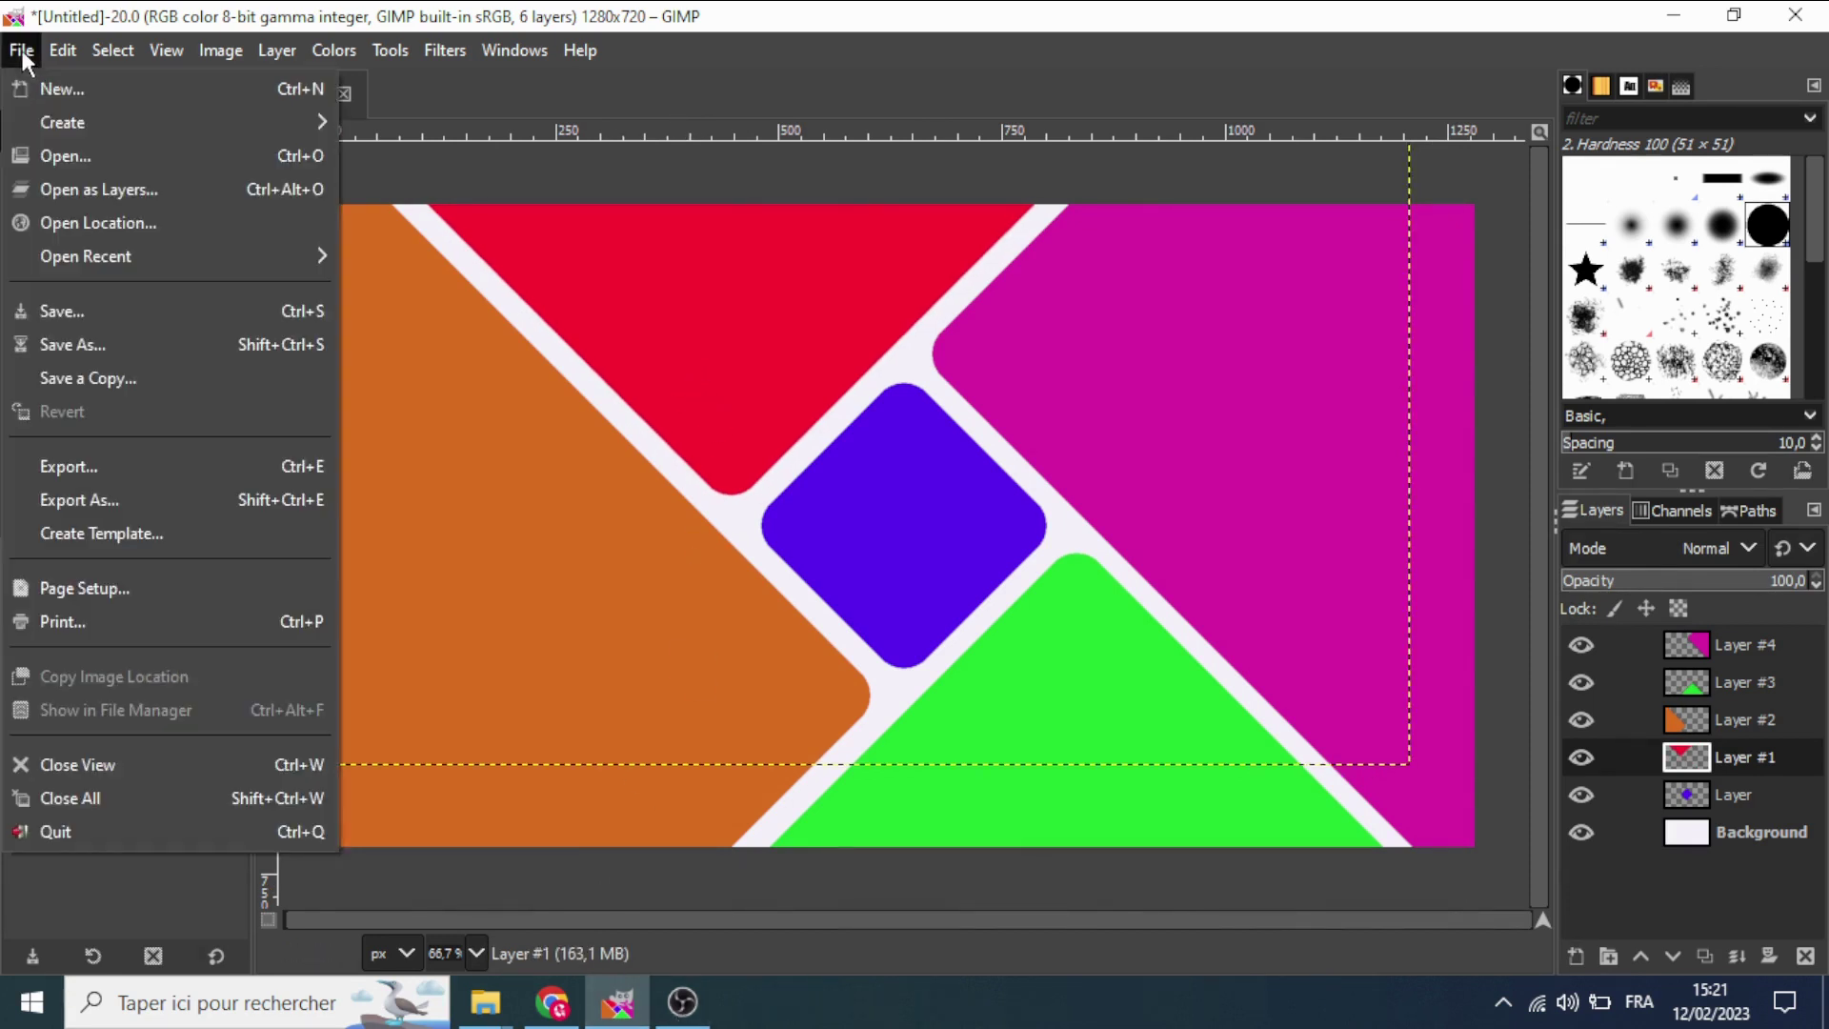
pyautogui.click(99, 156)
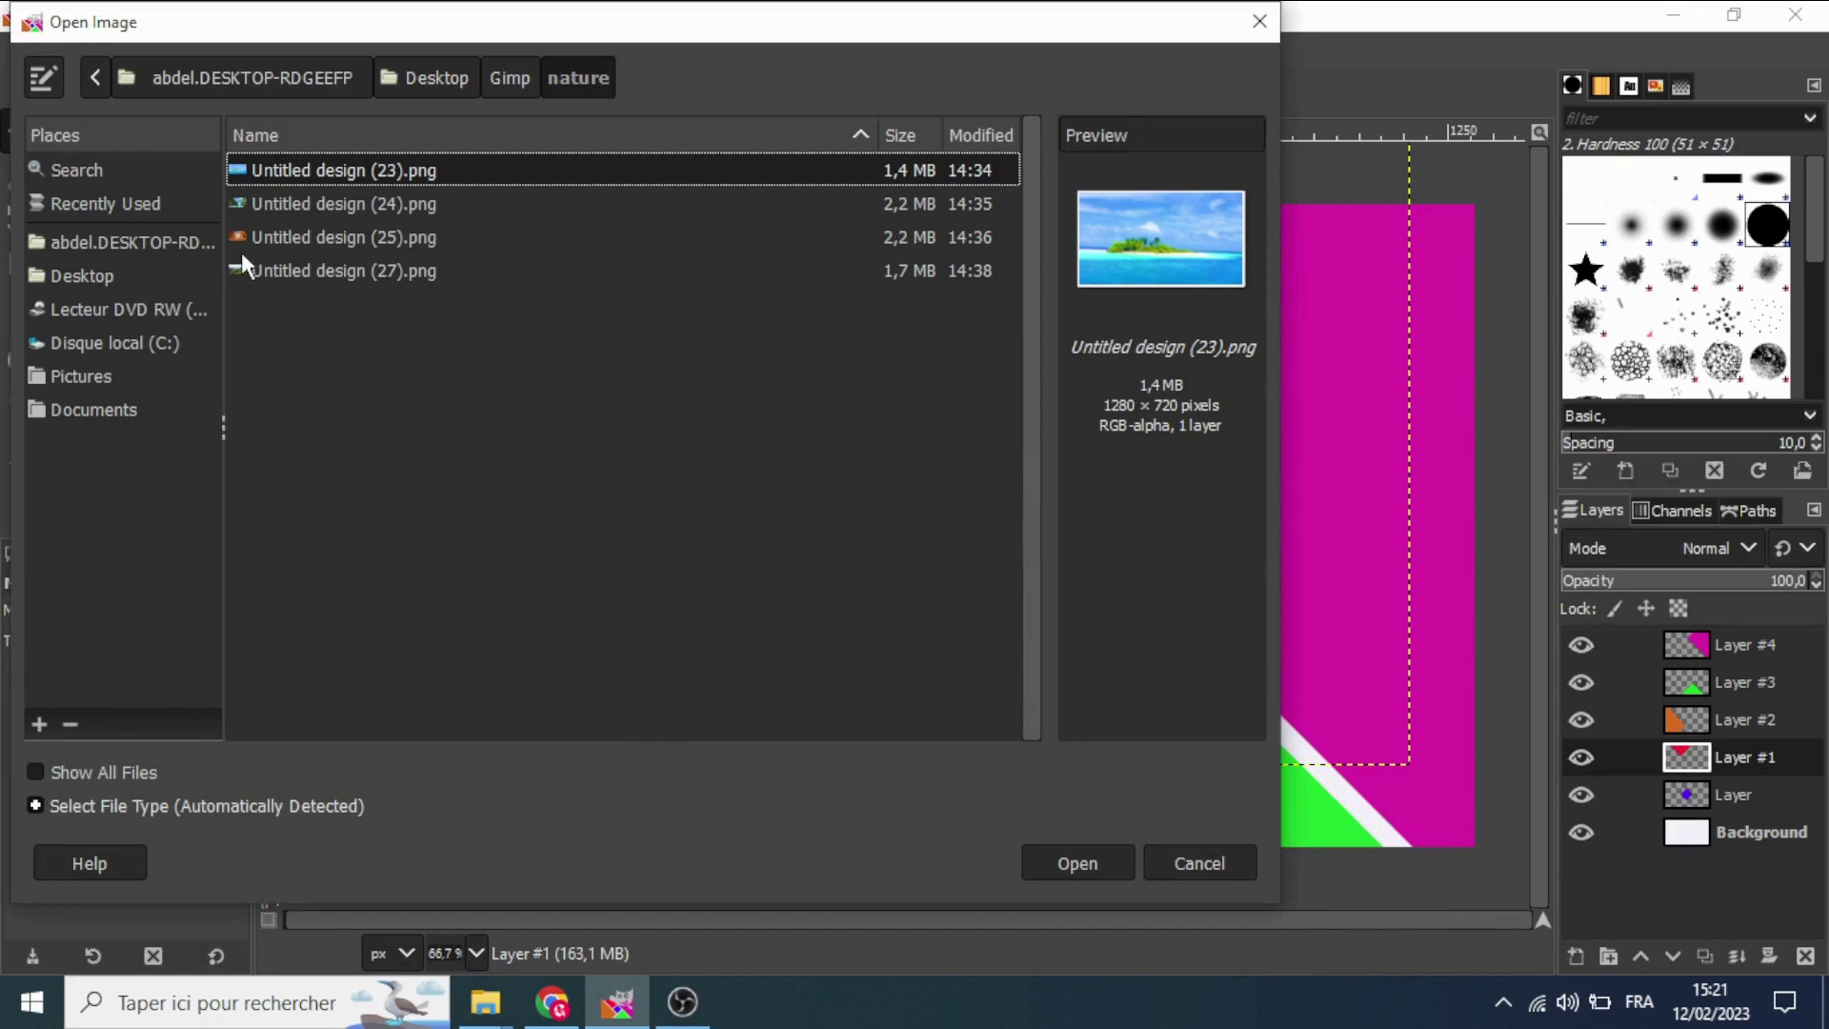
pyautogui.keyDown('shift'); pyautogui.click(353, 204); pyautogui.keyUp('shift')
pyautogui.keyDown('shift'); pyautogui.click(350, 239); pyautogui.keyUp('shift')
pyautogui.keyDown('shift'); pyautogui.click(356, 275); pyautogui.keyUp('shift')
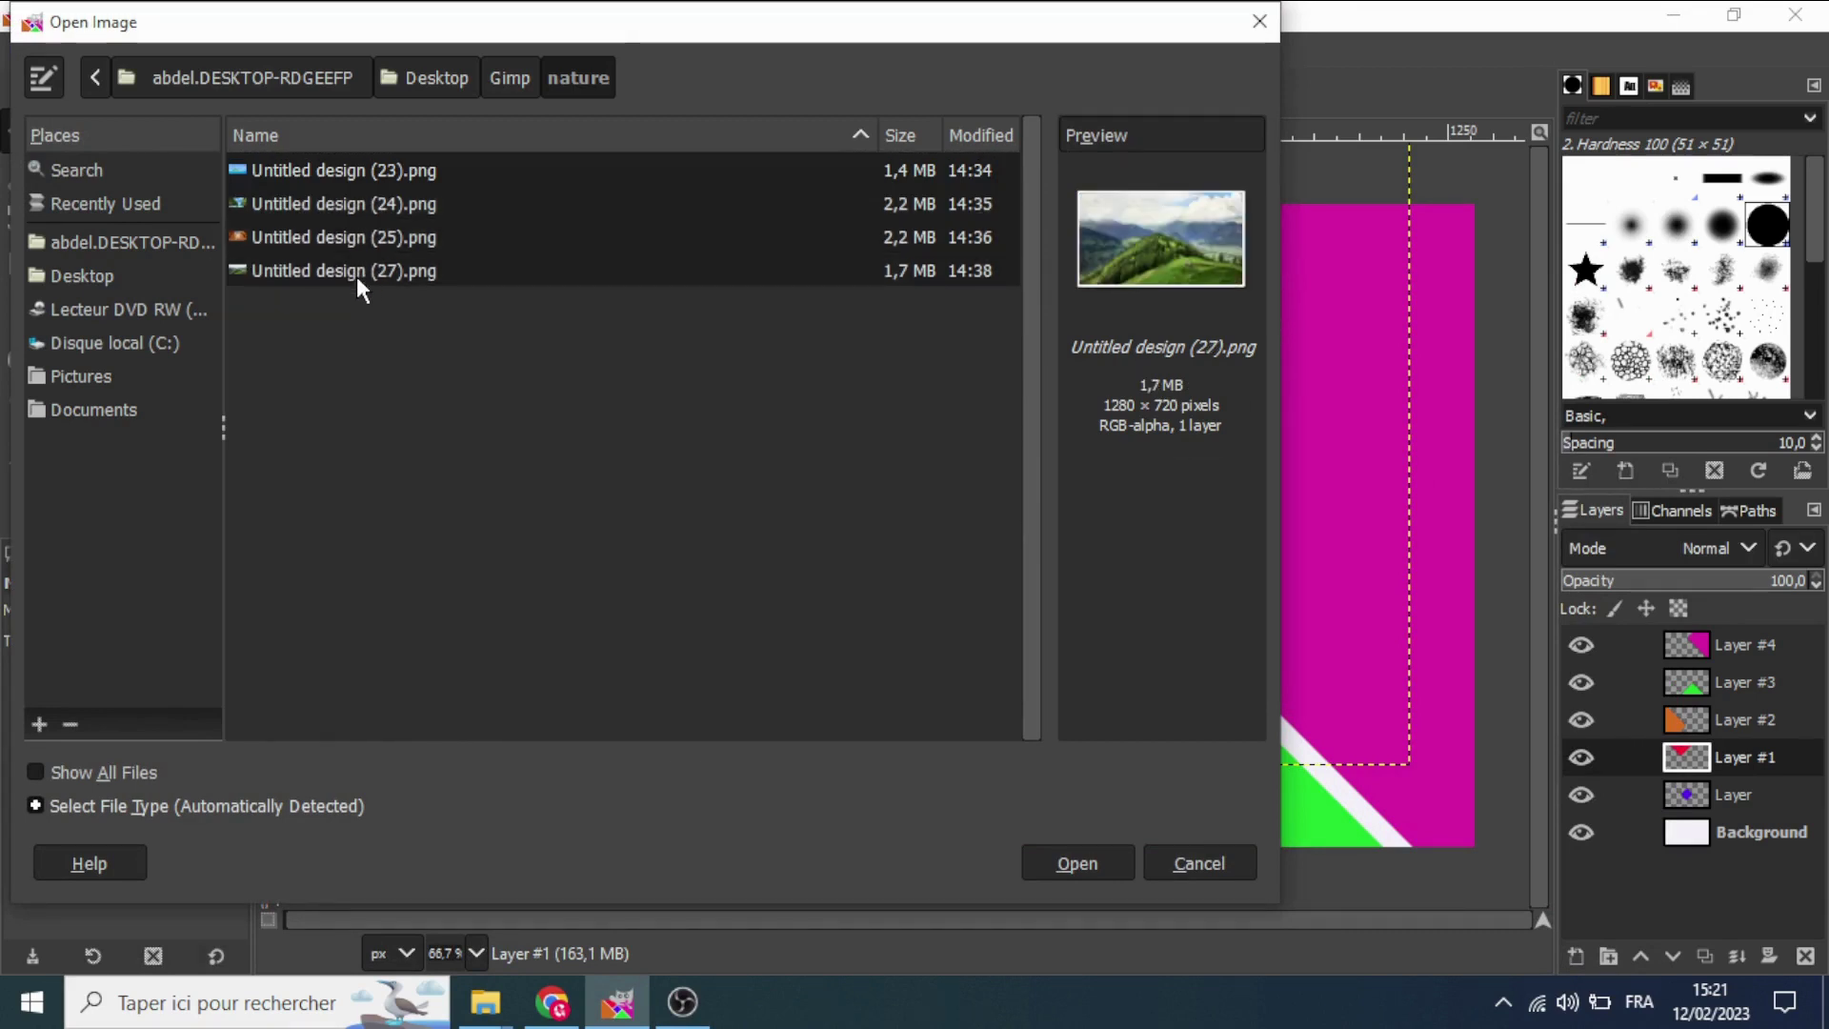
pyautogui.click(1094, 863)
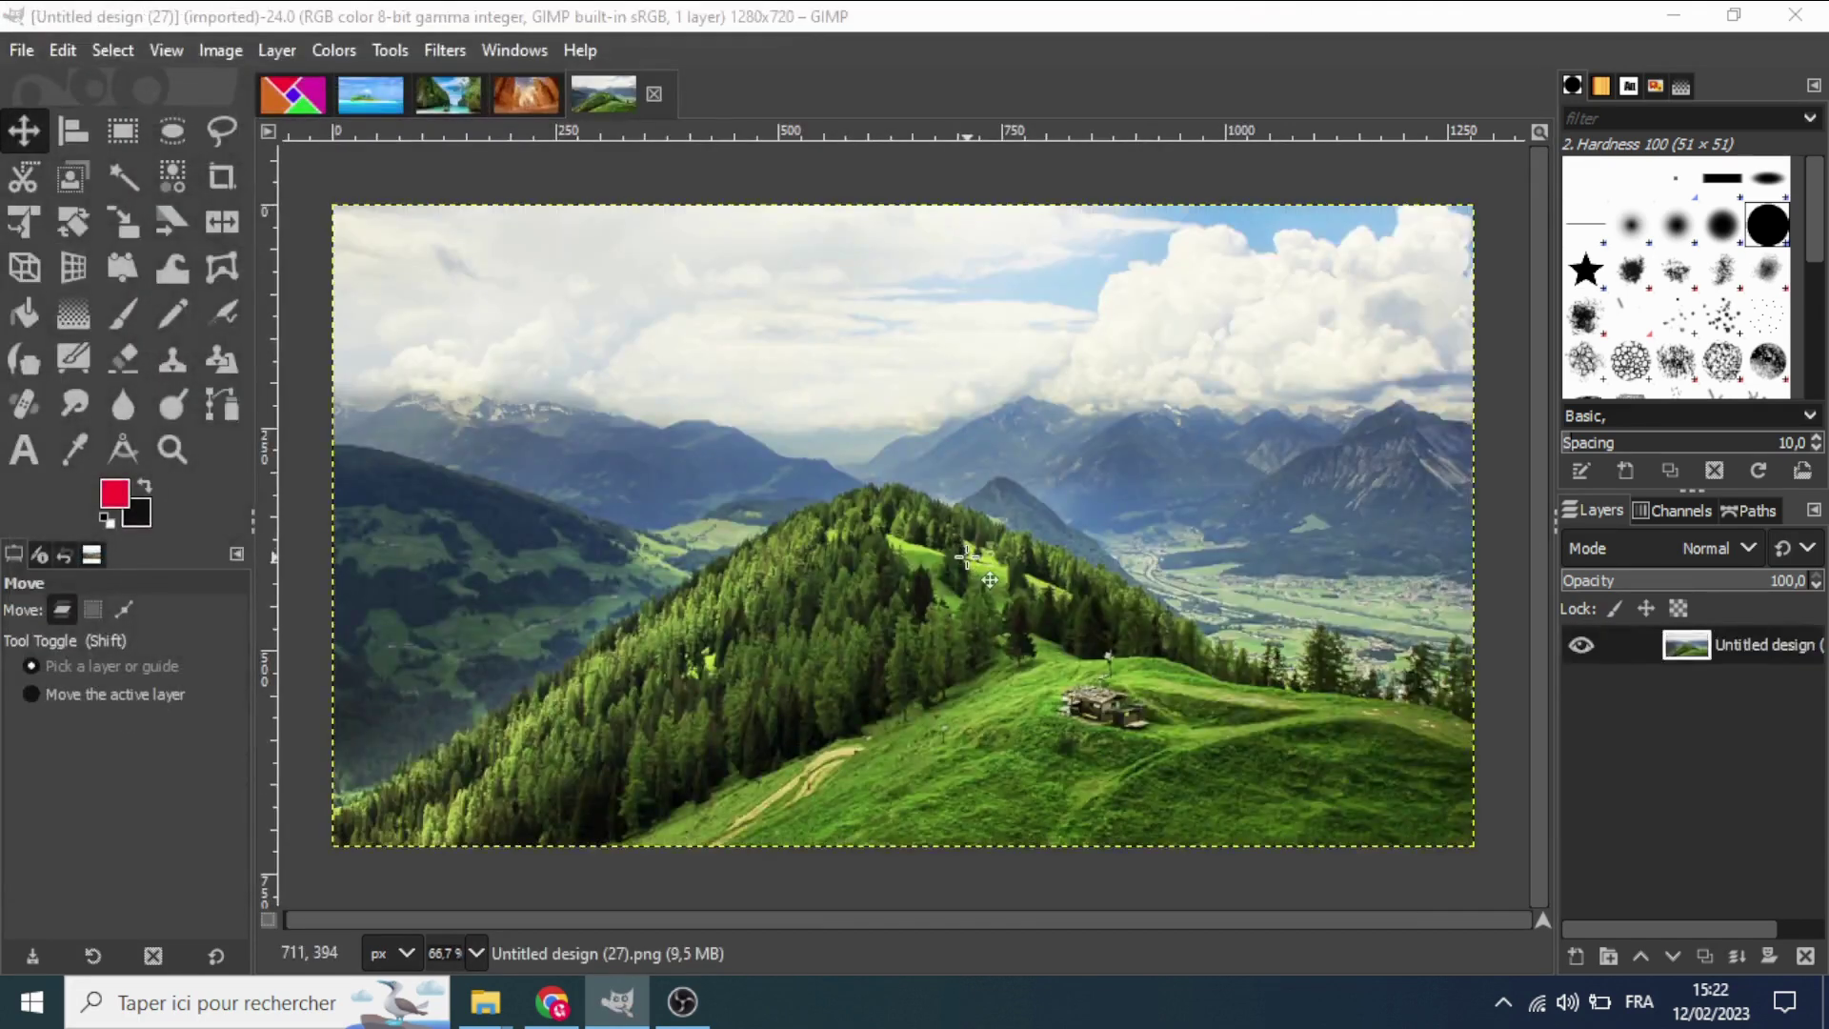
# Drag the island photo into the collage and stack it above the magenta Layer #4.
pyautogui.click(366, 99)
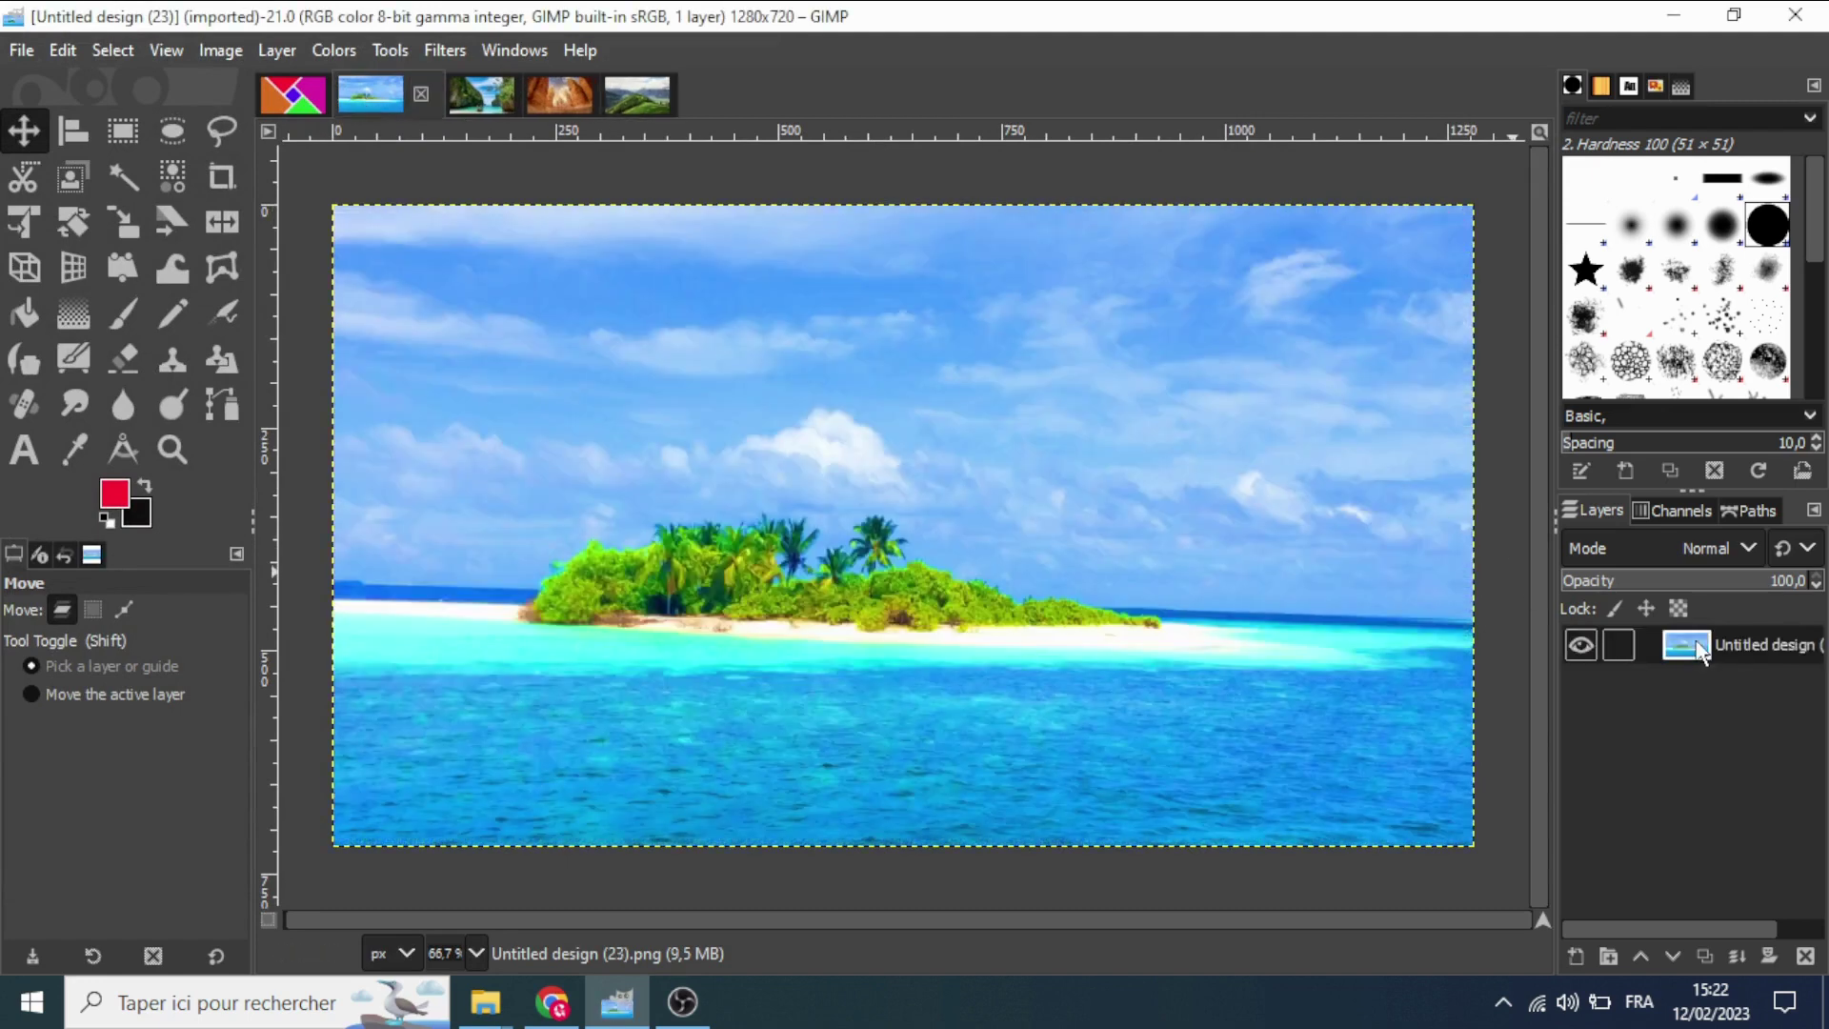
pyautogui.moveTo(1703, 653); pyautogui.dragTo(288, 119)
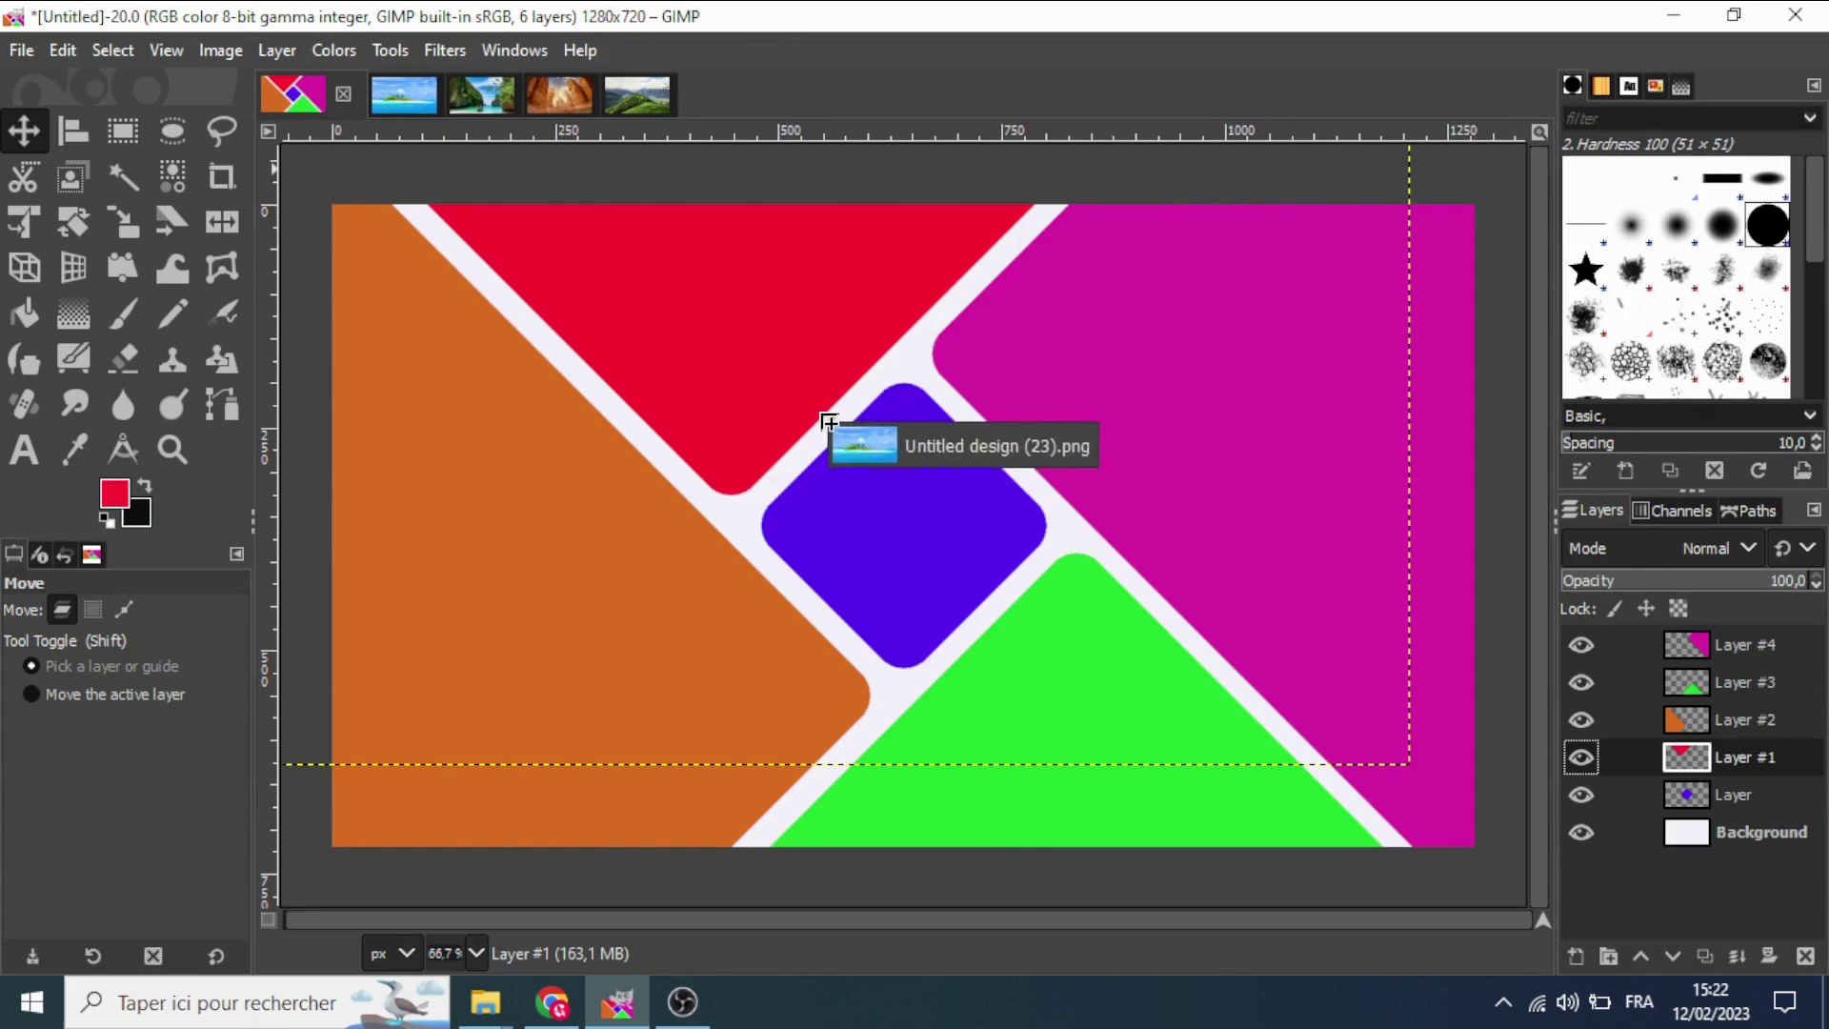
pyautogui.moveTo(289, 119); pyautogui.dragTo(894, 476)
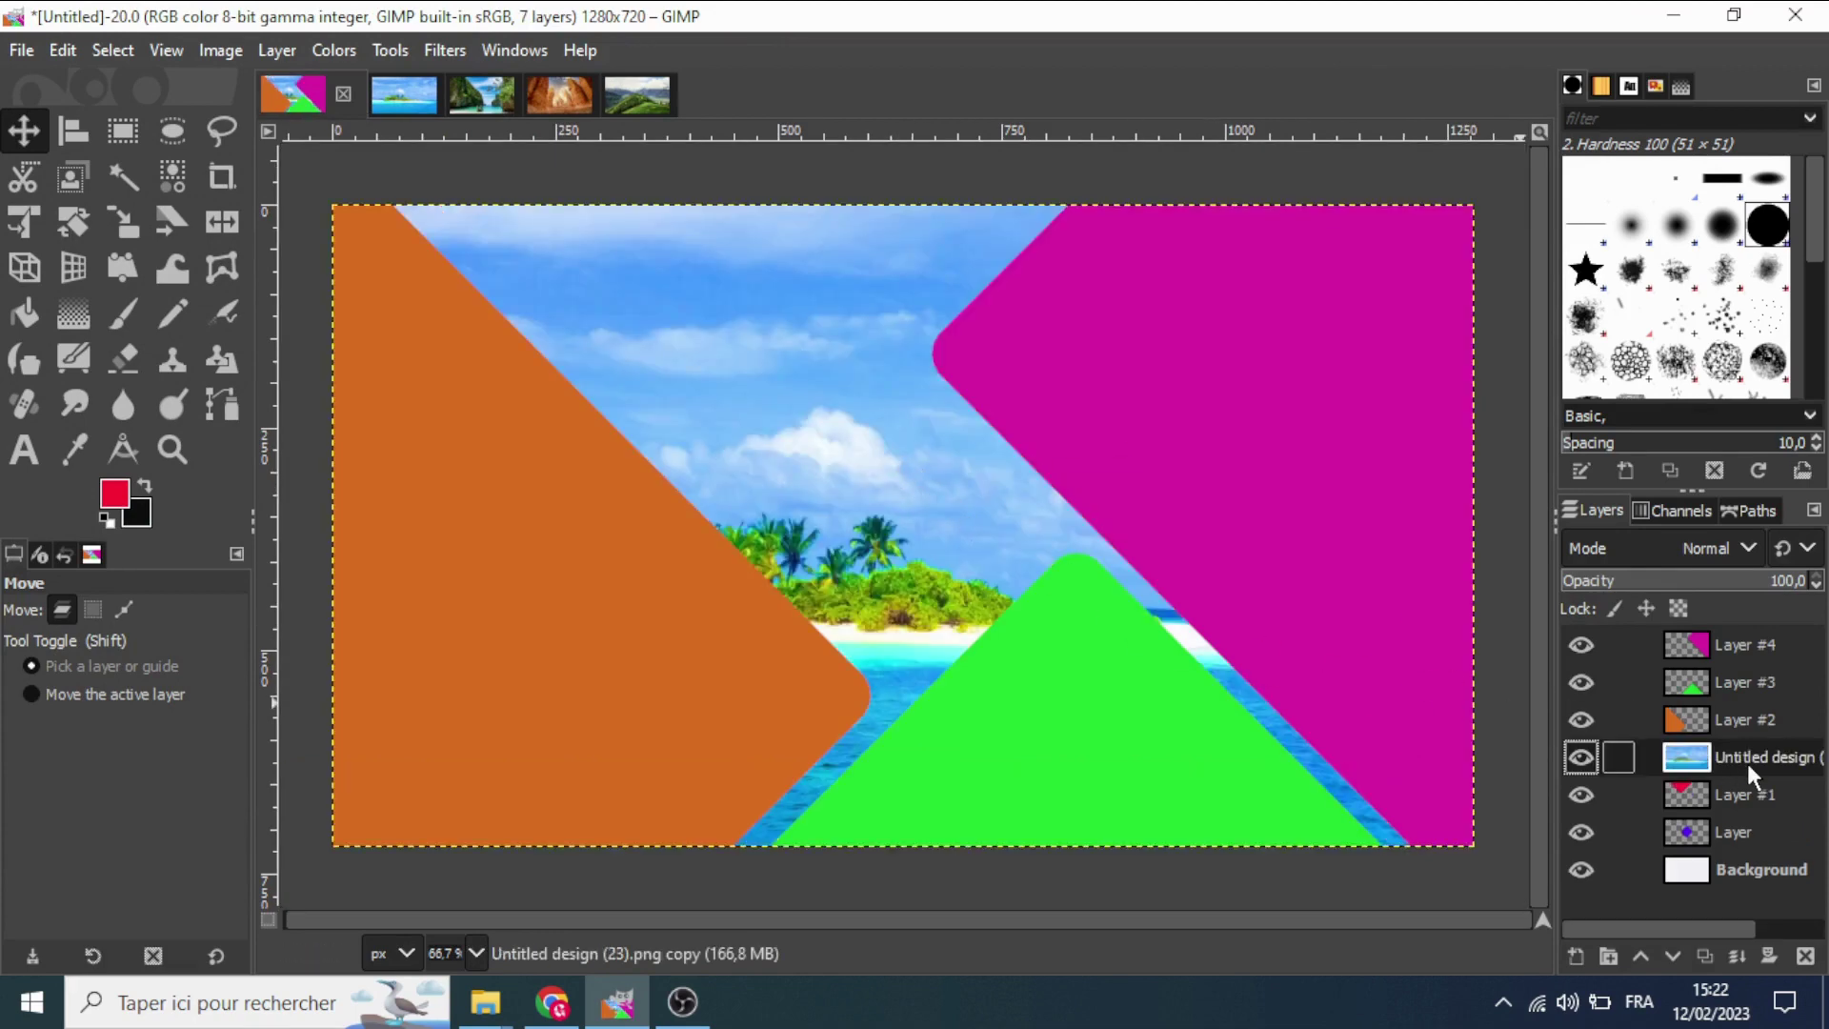
pyautogui.moveTo(1749, 762); pyautogui.dragTo(1738, 676)
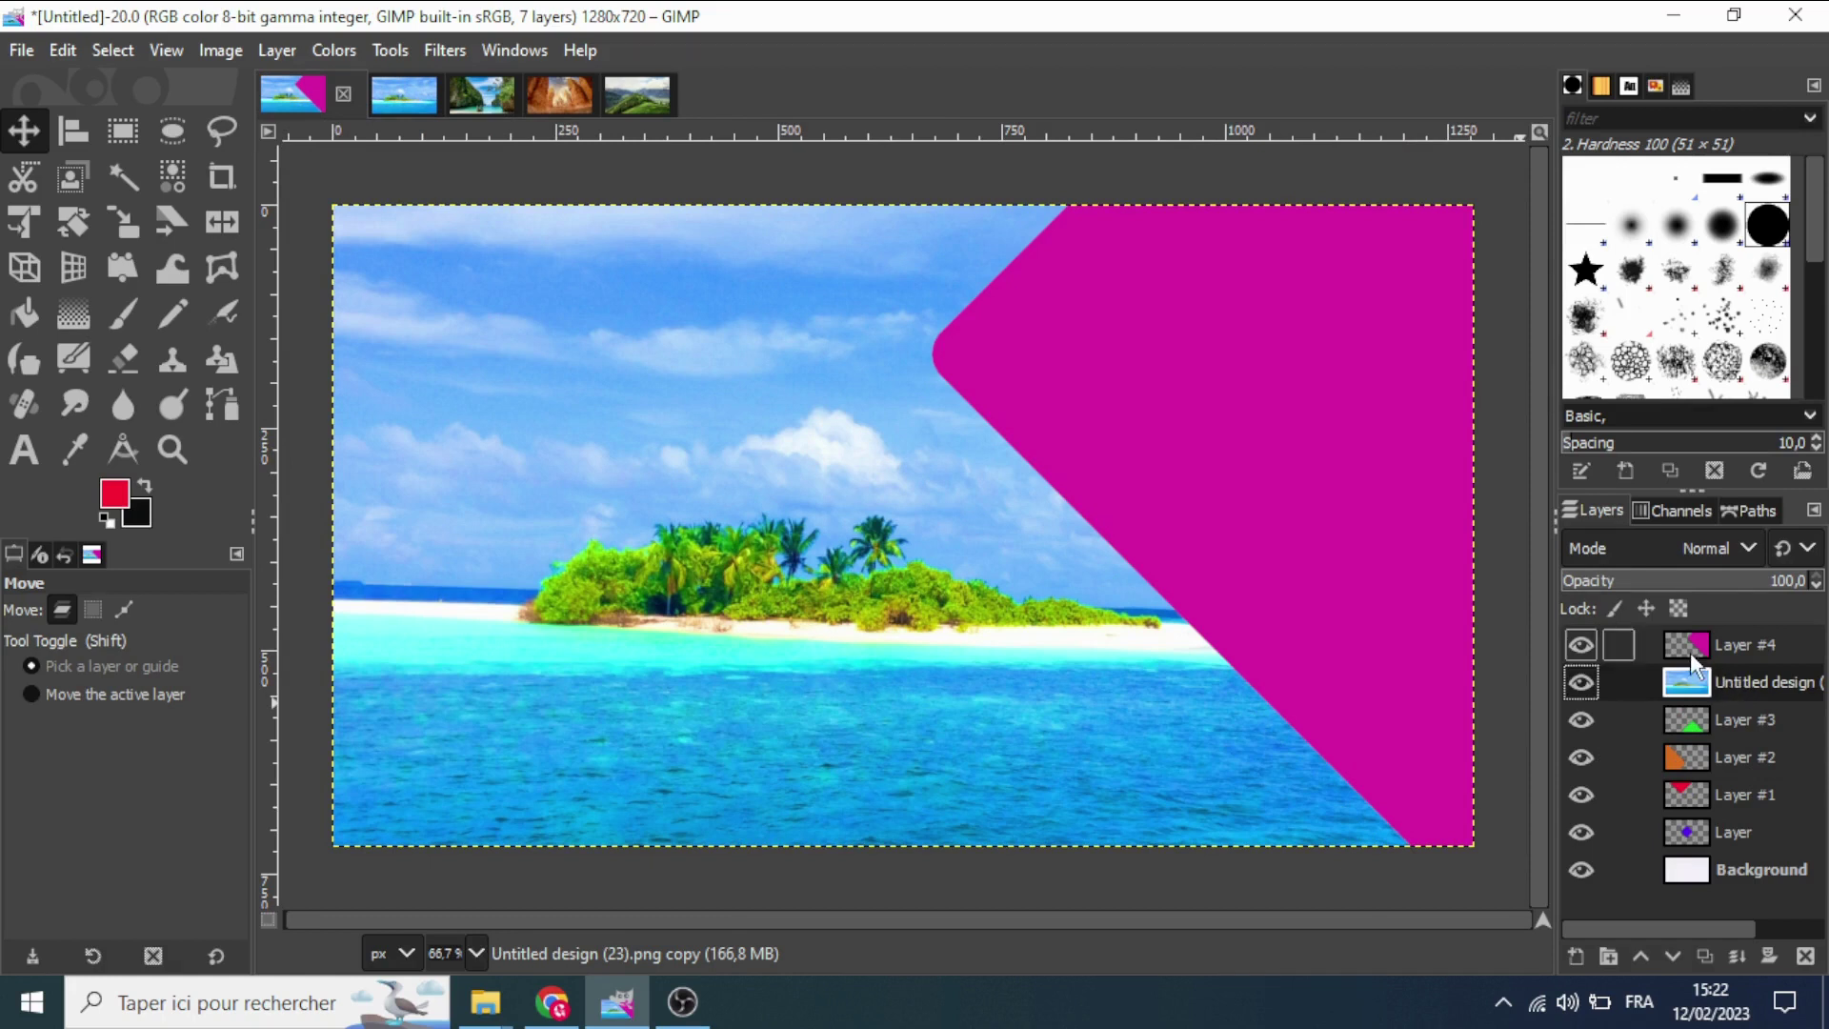
pyautogui.moveTo(1741, 683); pyautogui.dragTo(1747, 644)
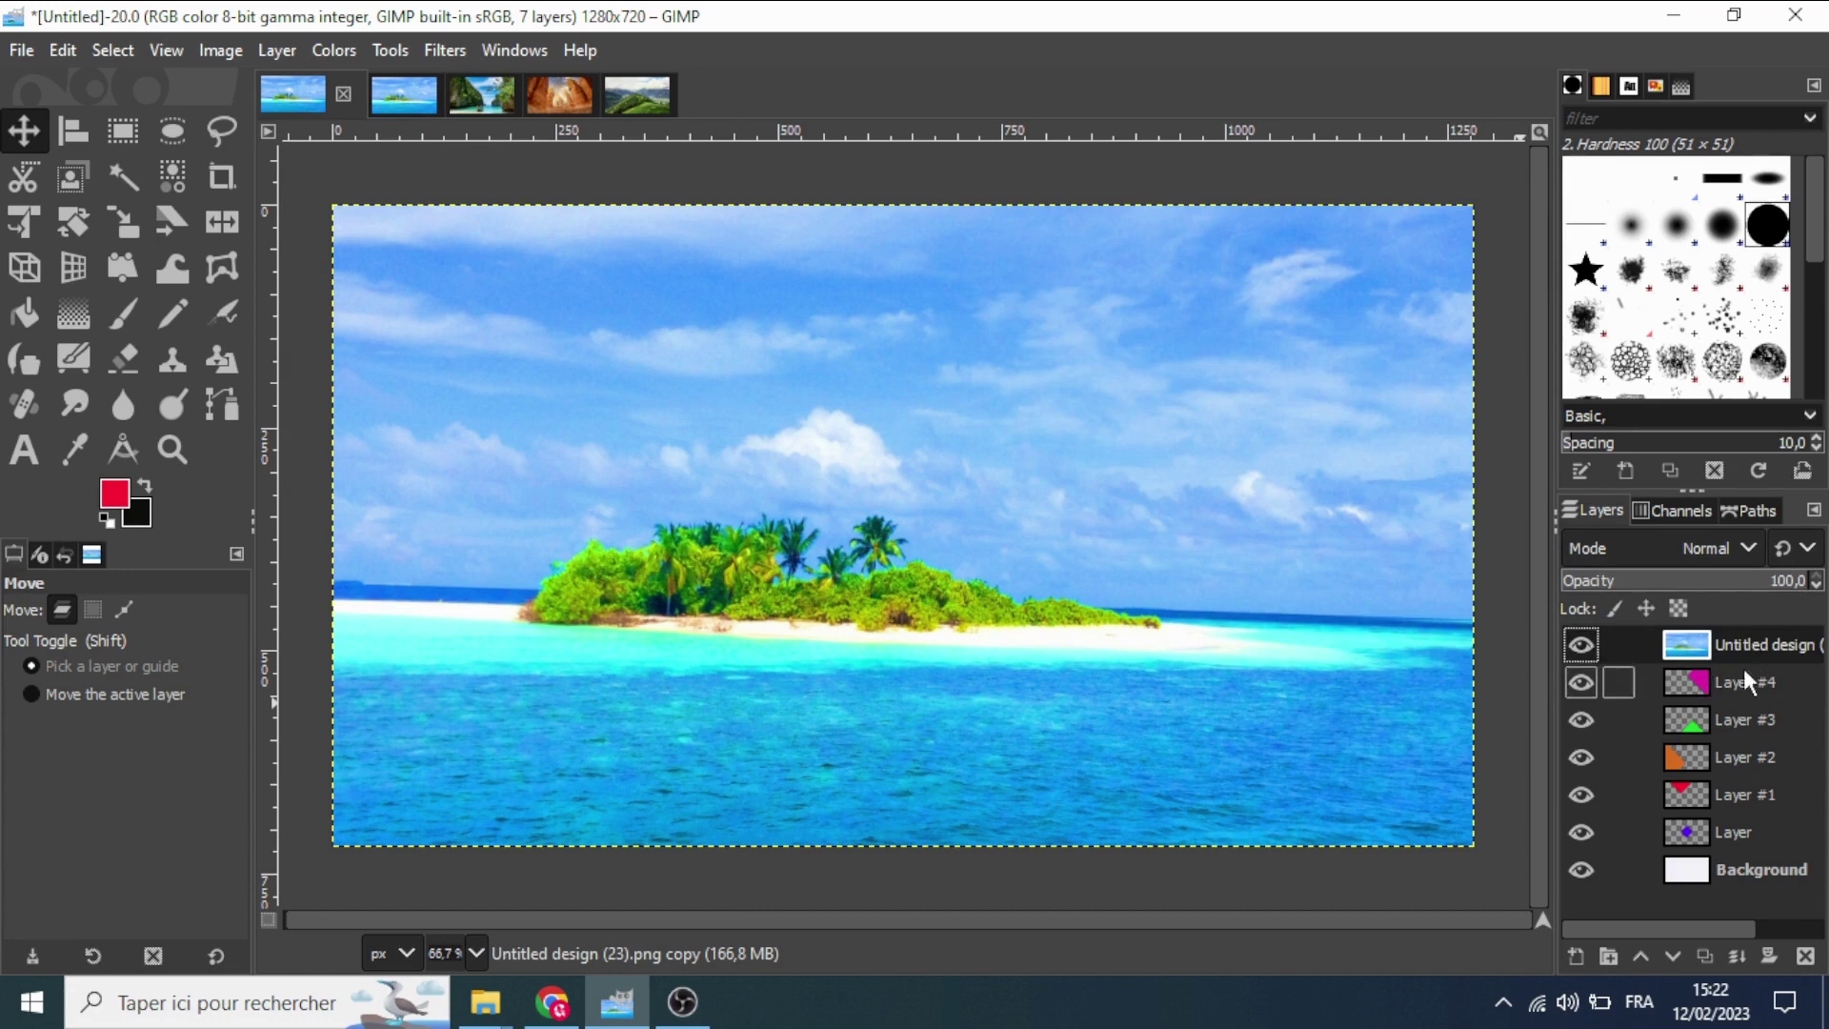
pyautogui.click(1744, 682)
# Load the magenta shape's alpha as a selection and shift the island photo right over it.
pyautogui.rightClick(1744, 686)
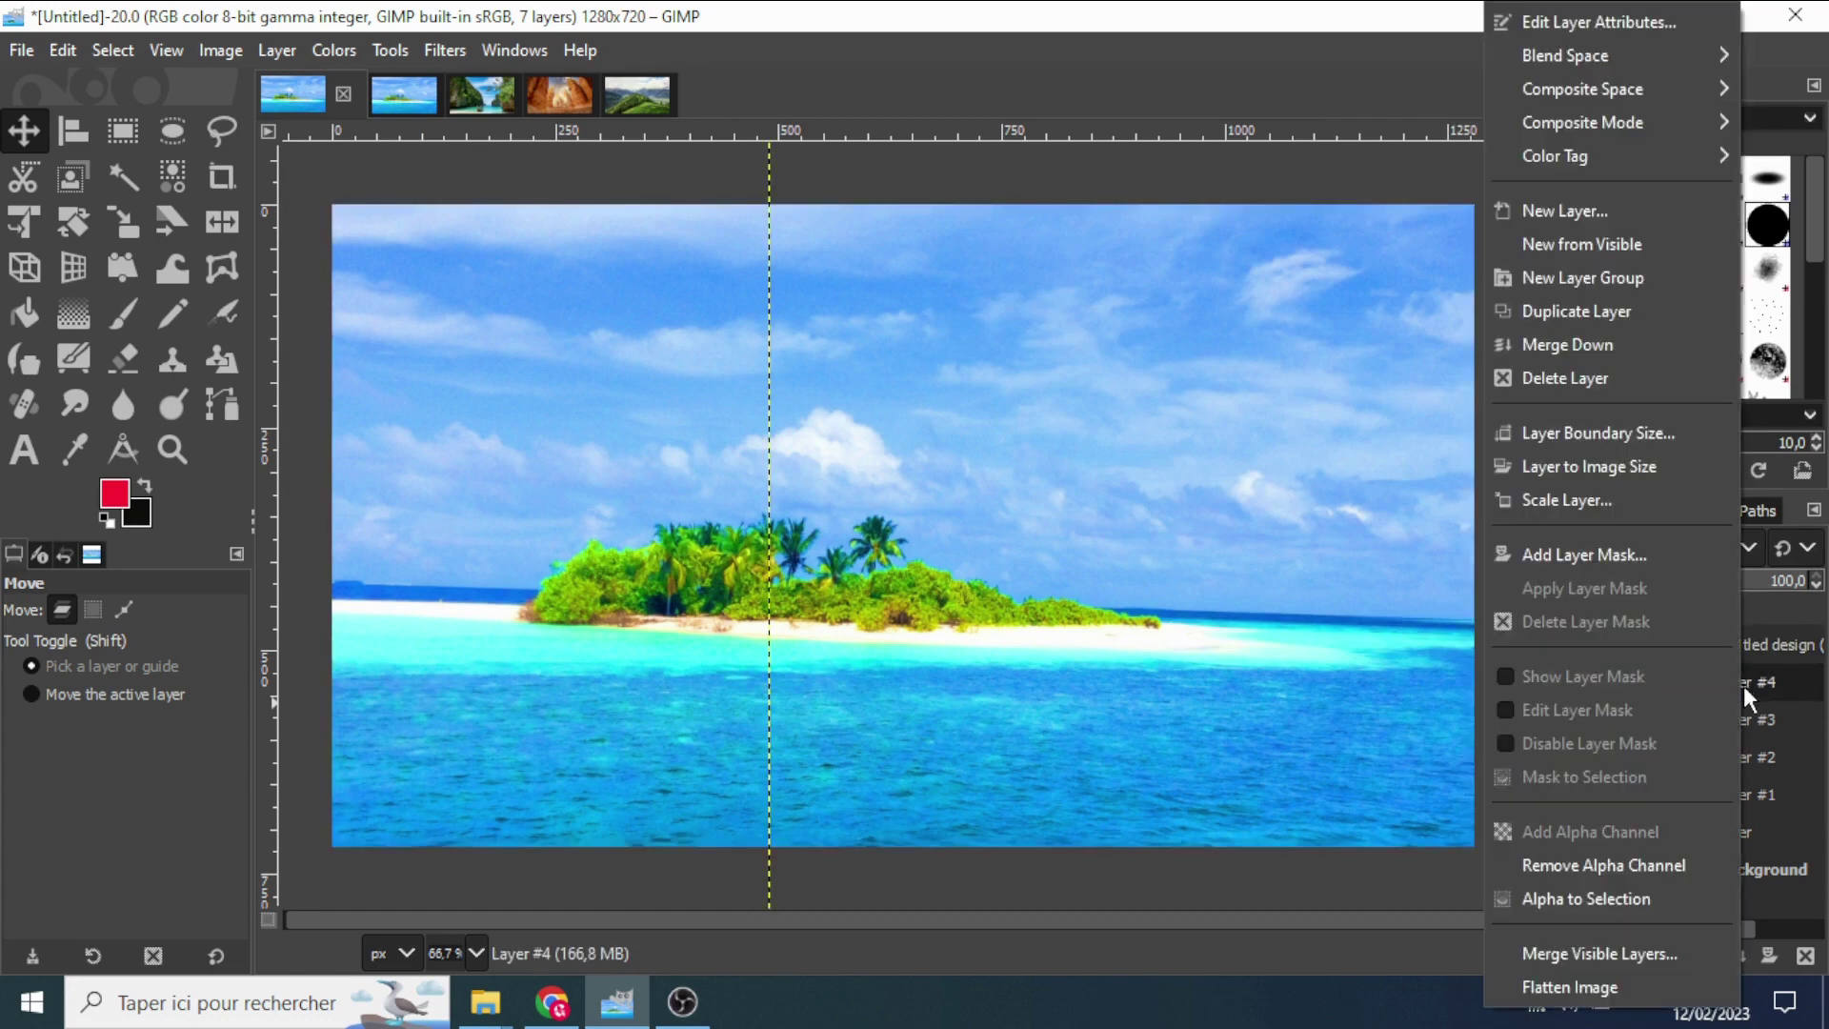
pyautogui.click(1618, 899)
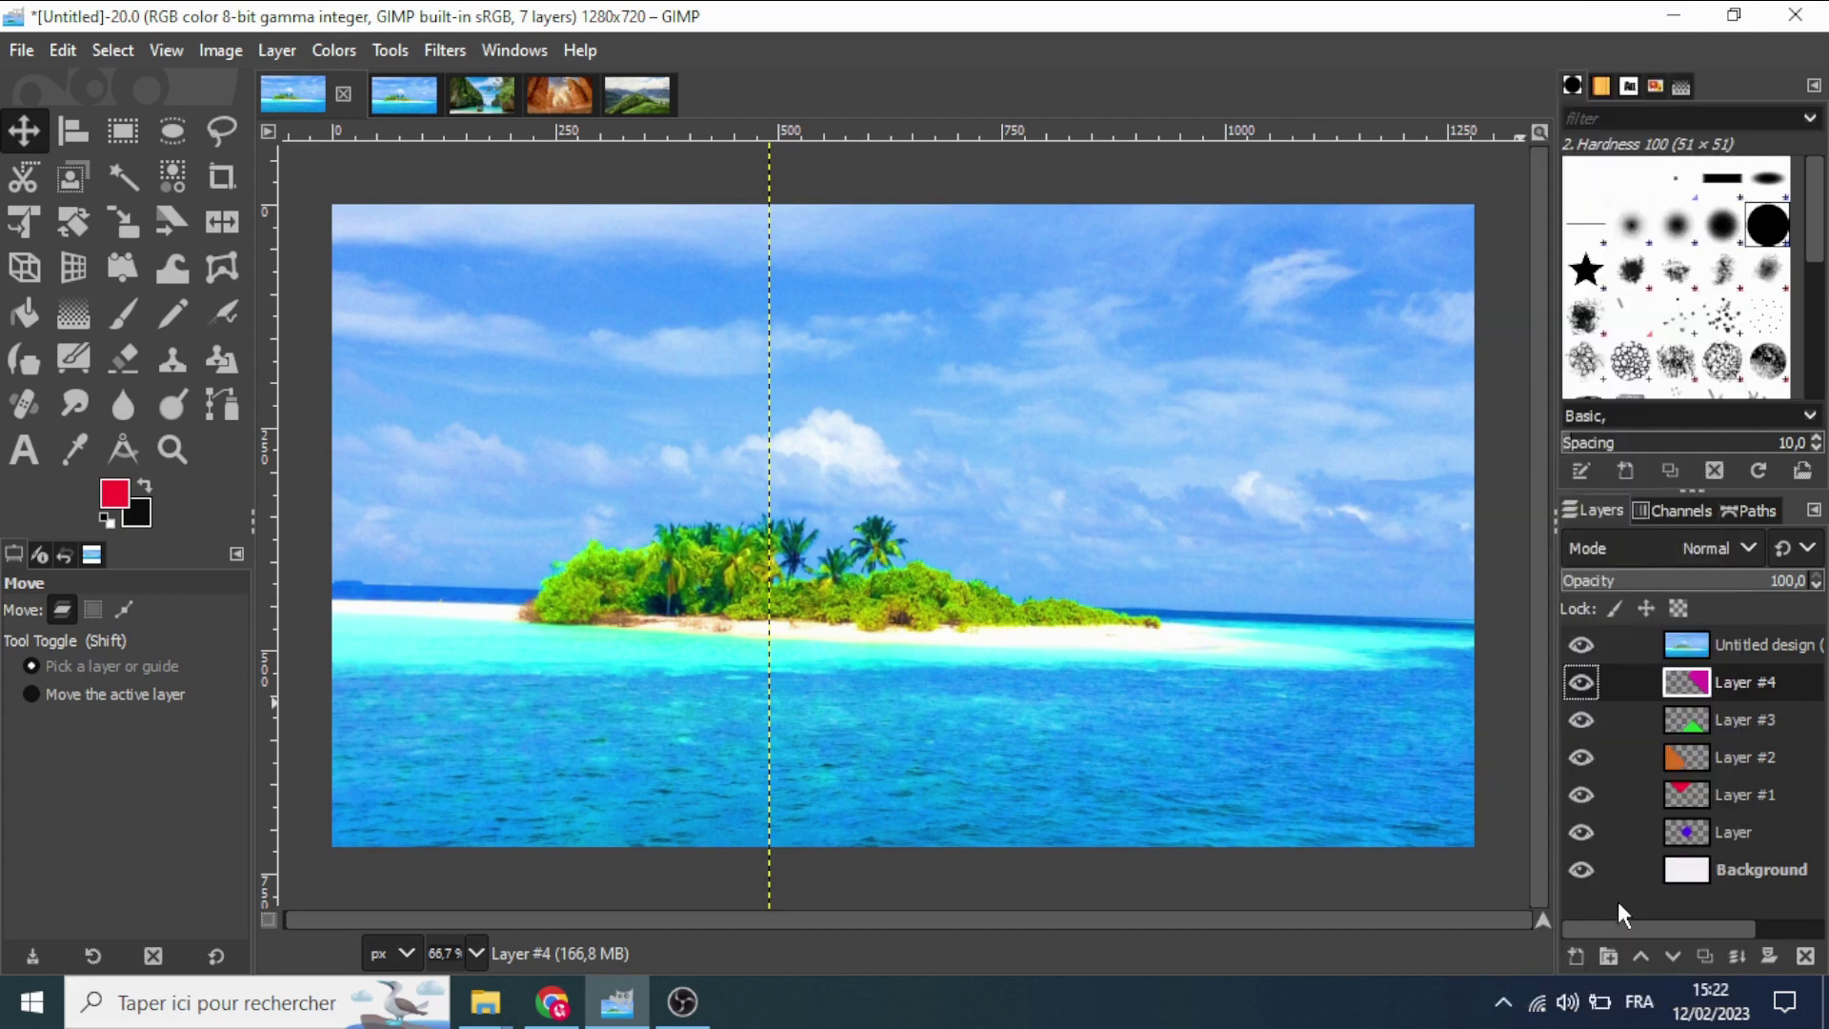
pyautogui.click(1740, 648)
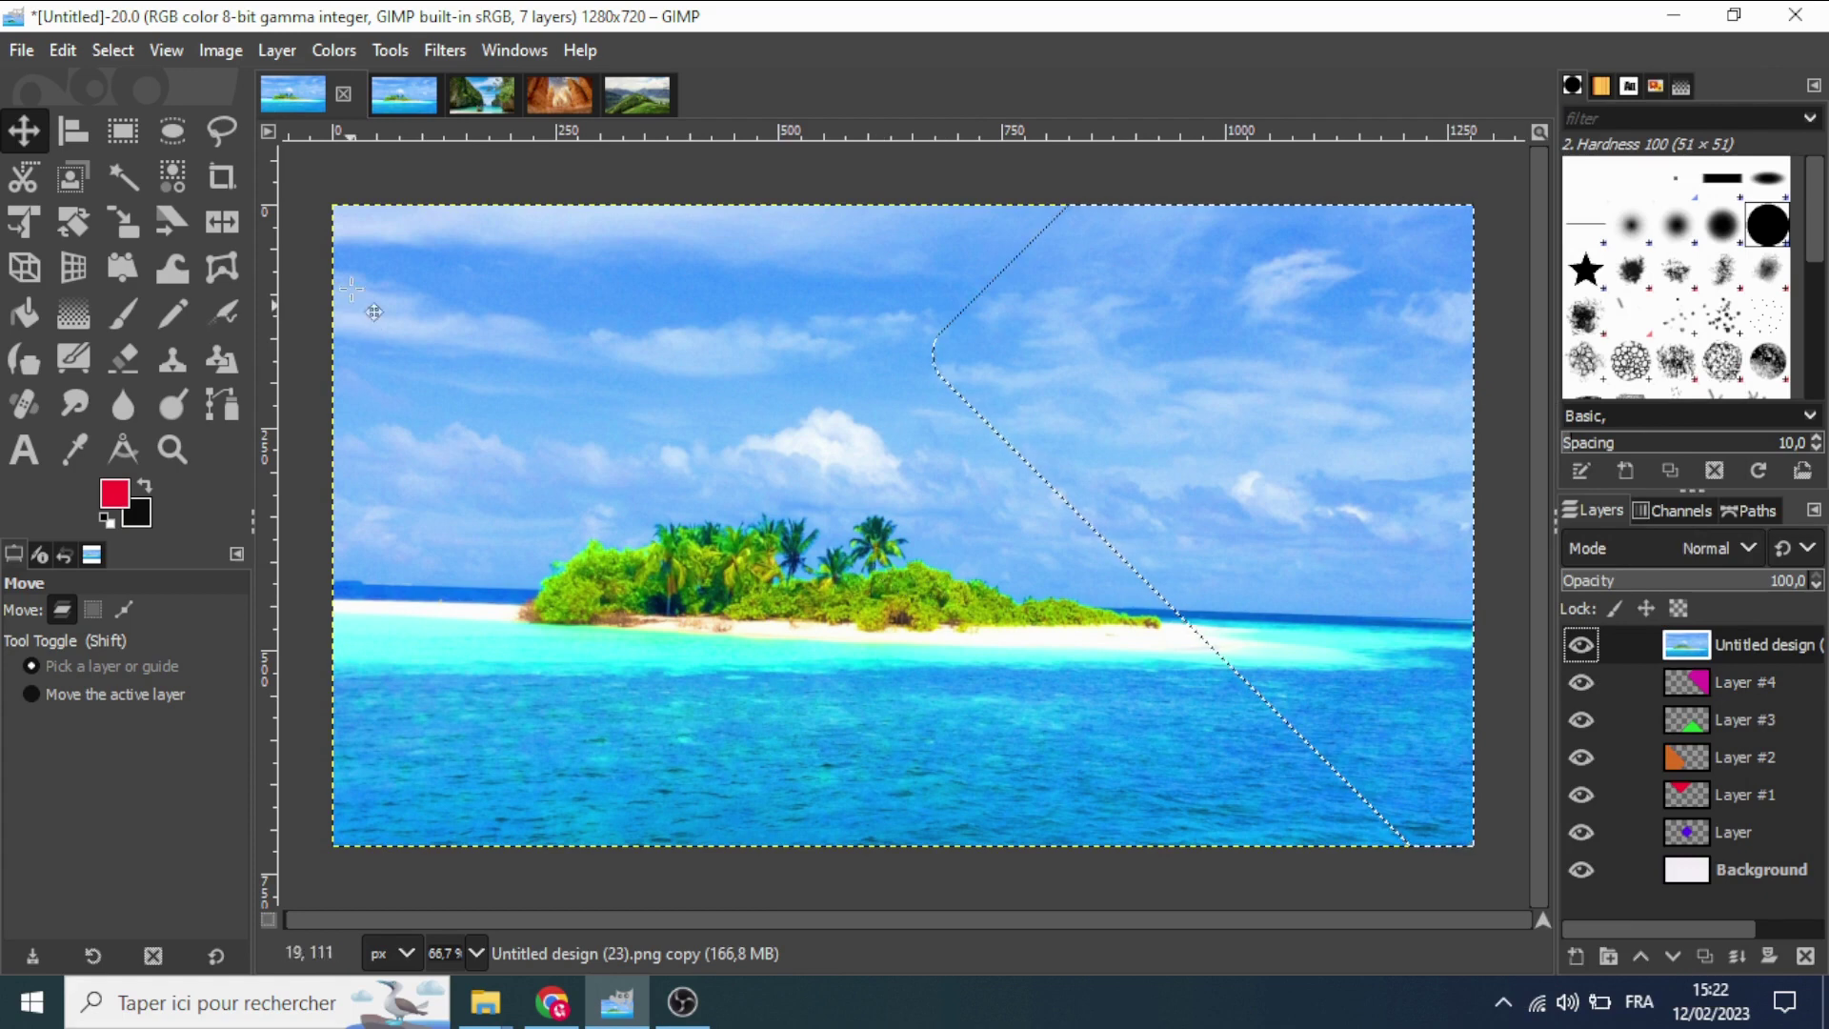
pyautogui.moveTo(752, 452); pyautogui.dragTo(1333, 455)
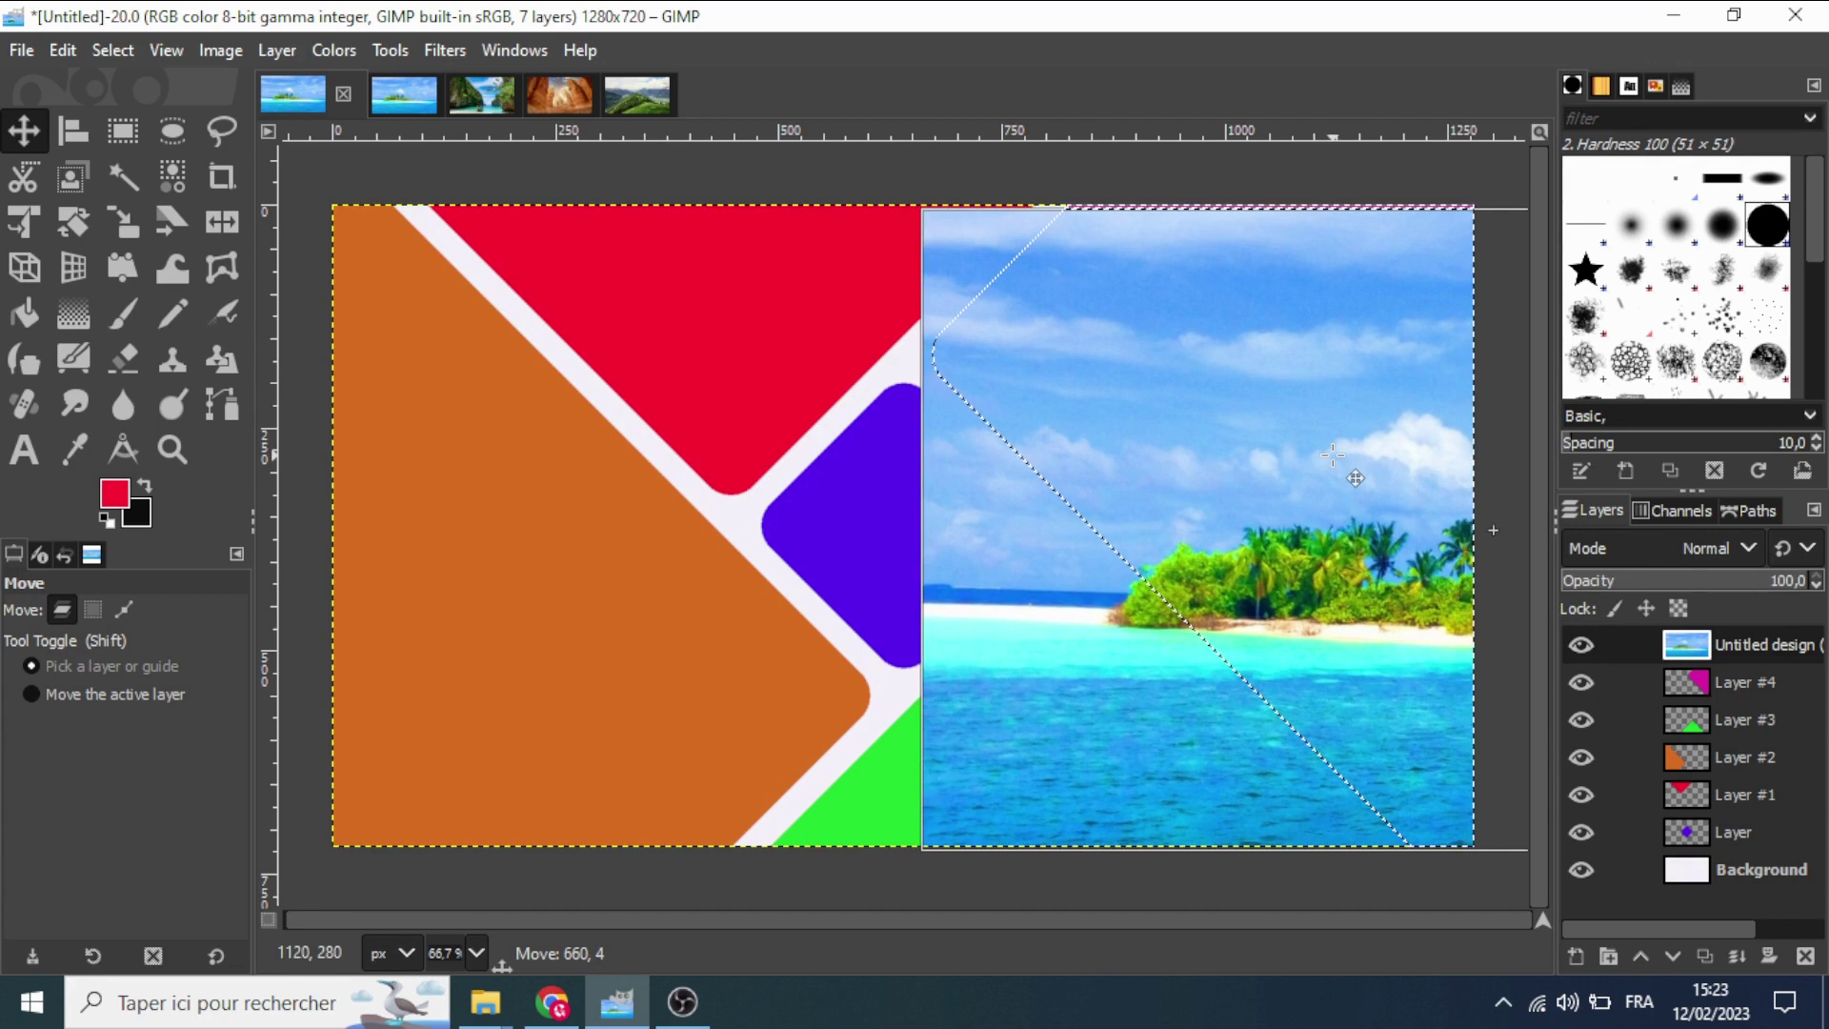
pyautogui.moveTo(1293, 477); pyautogui.dragTo(1293, 472)
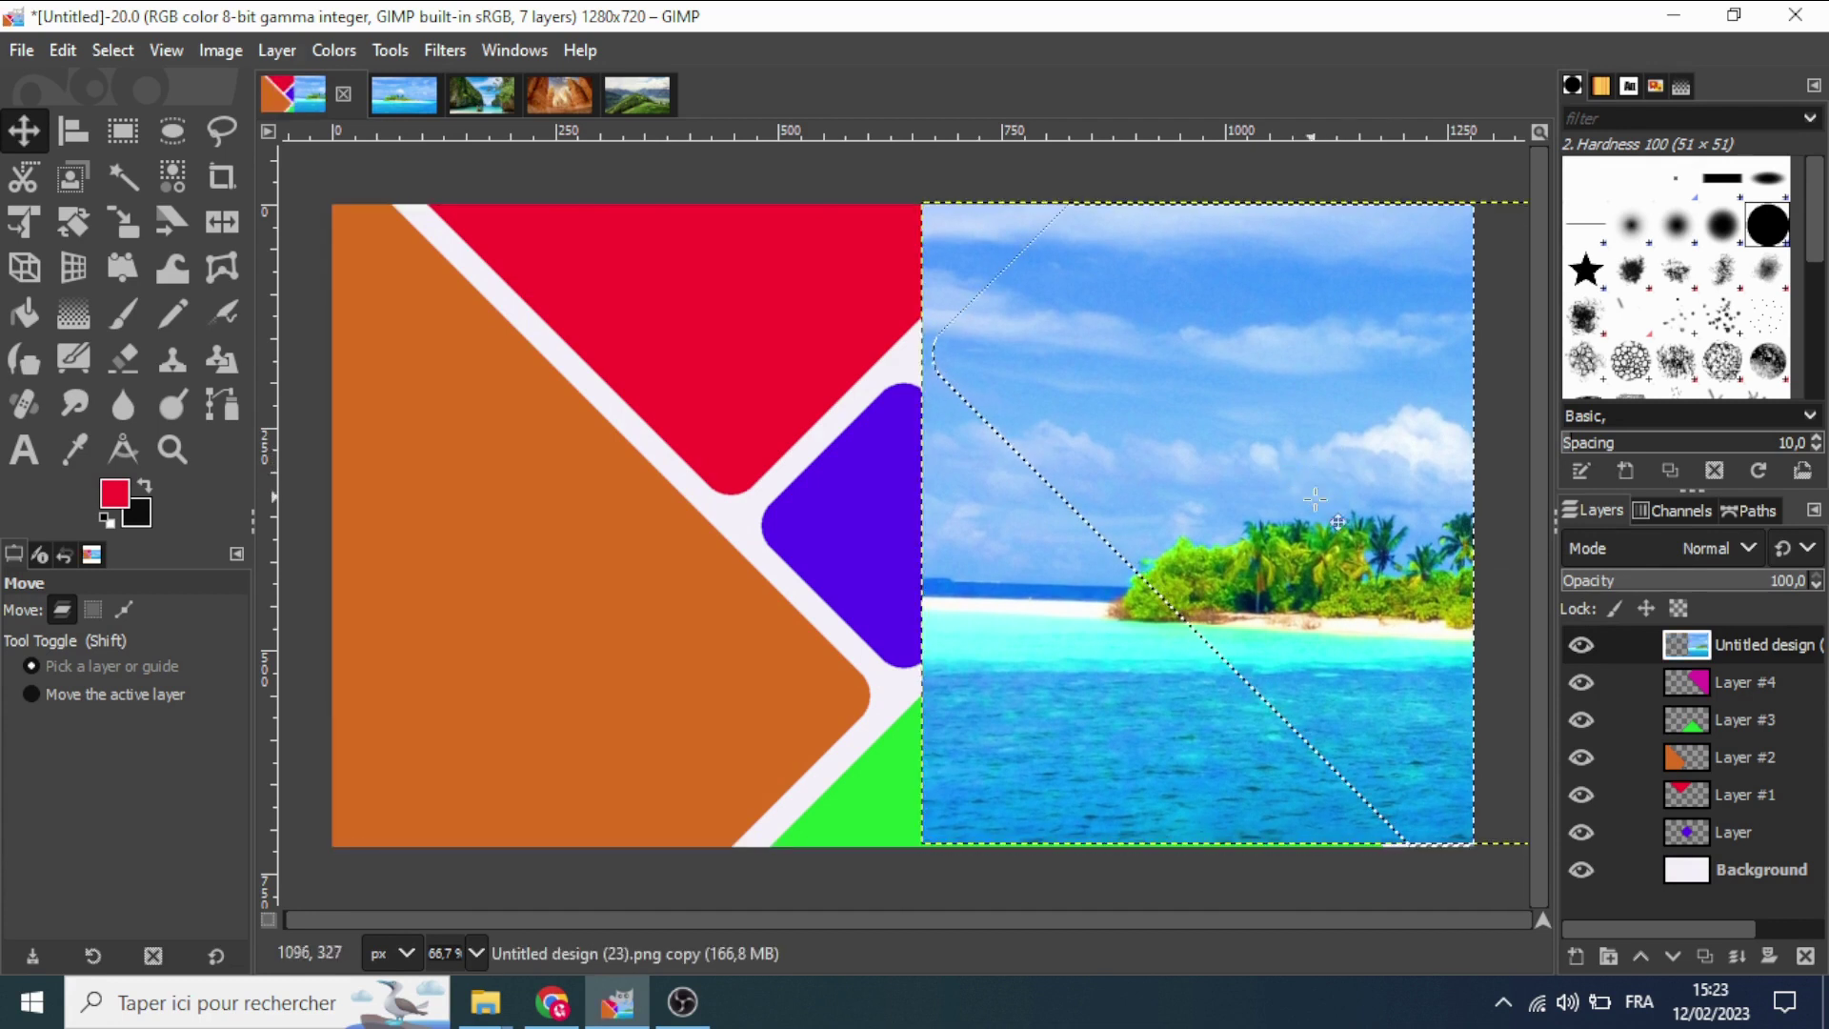
# Add a selection-based layer mask clipping the island photo to the magenta shape.
pyautogui.rightClick(1701, 654)
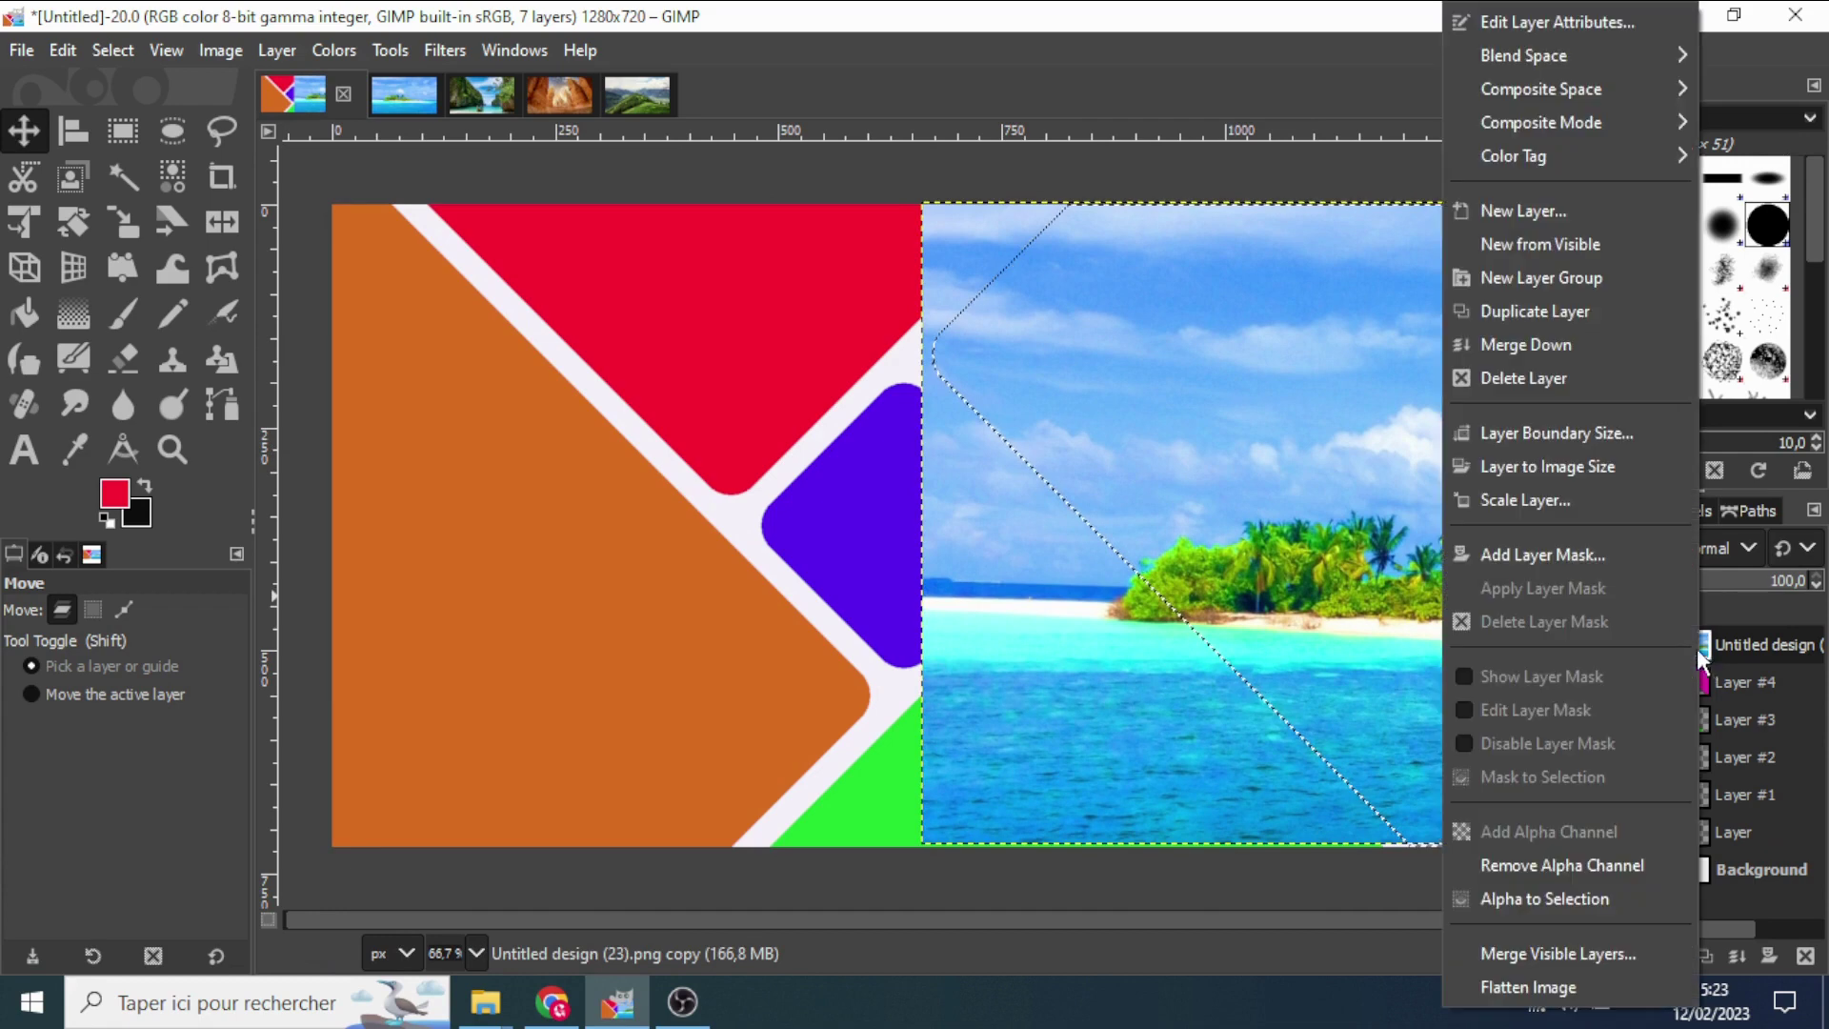
pyautogui.click(1574, 557)
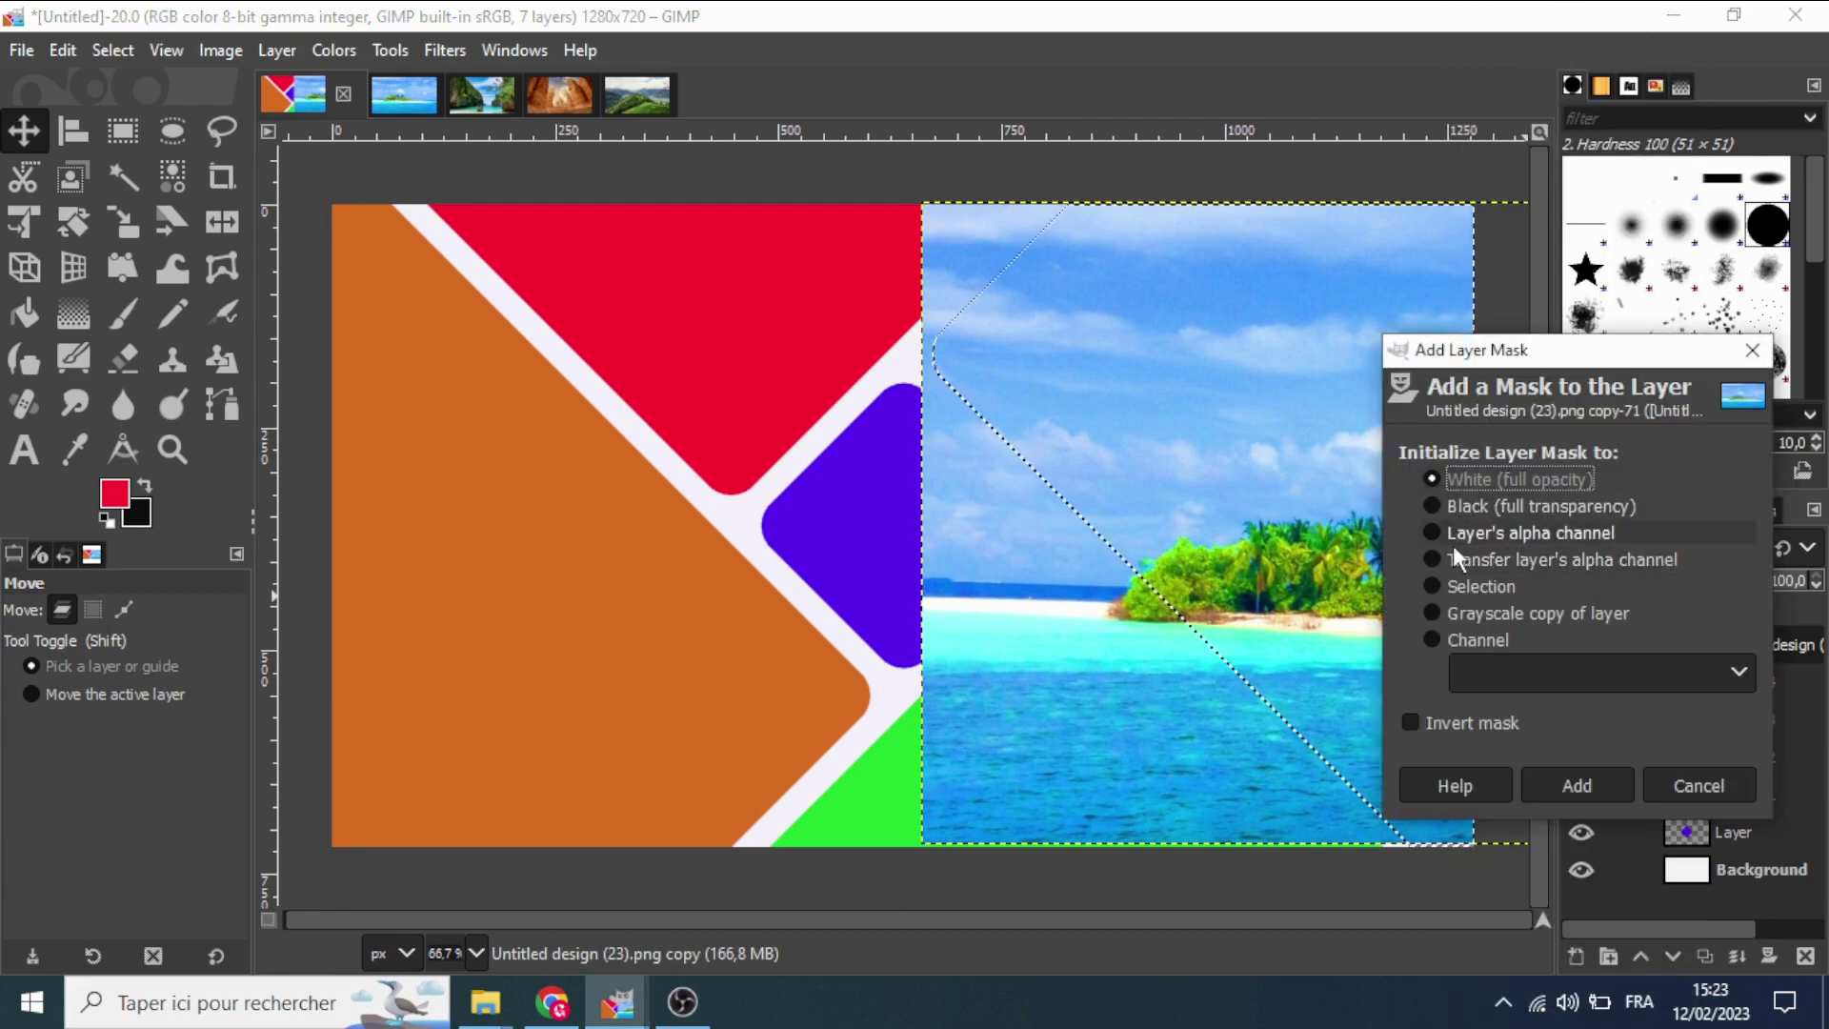
pyautogui.click(1482, 586)
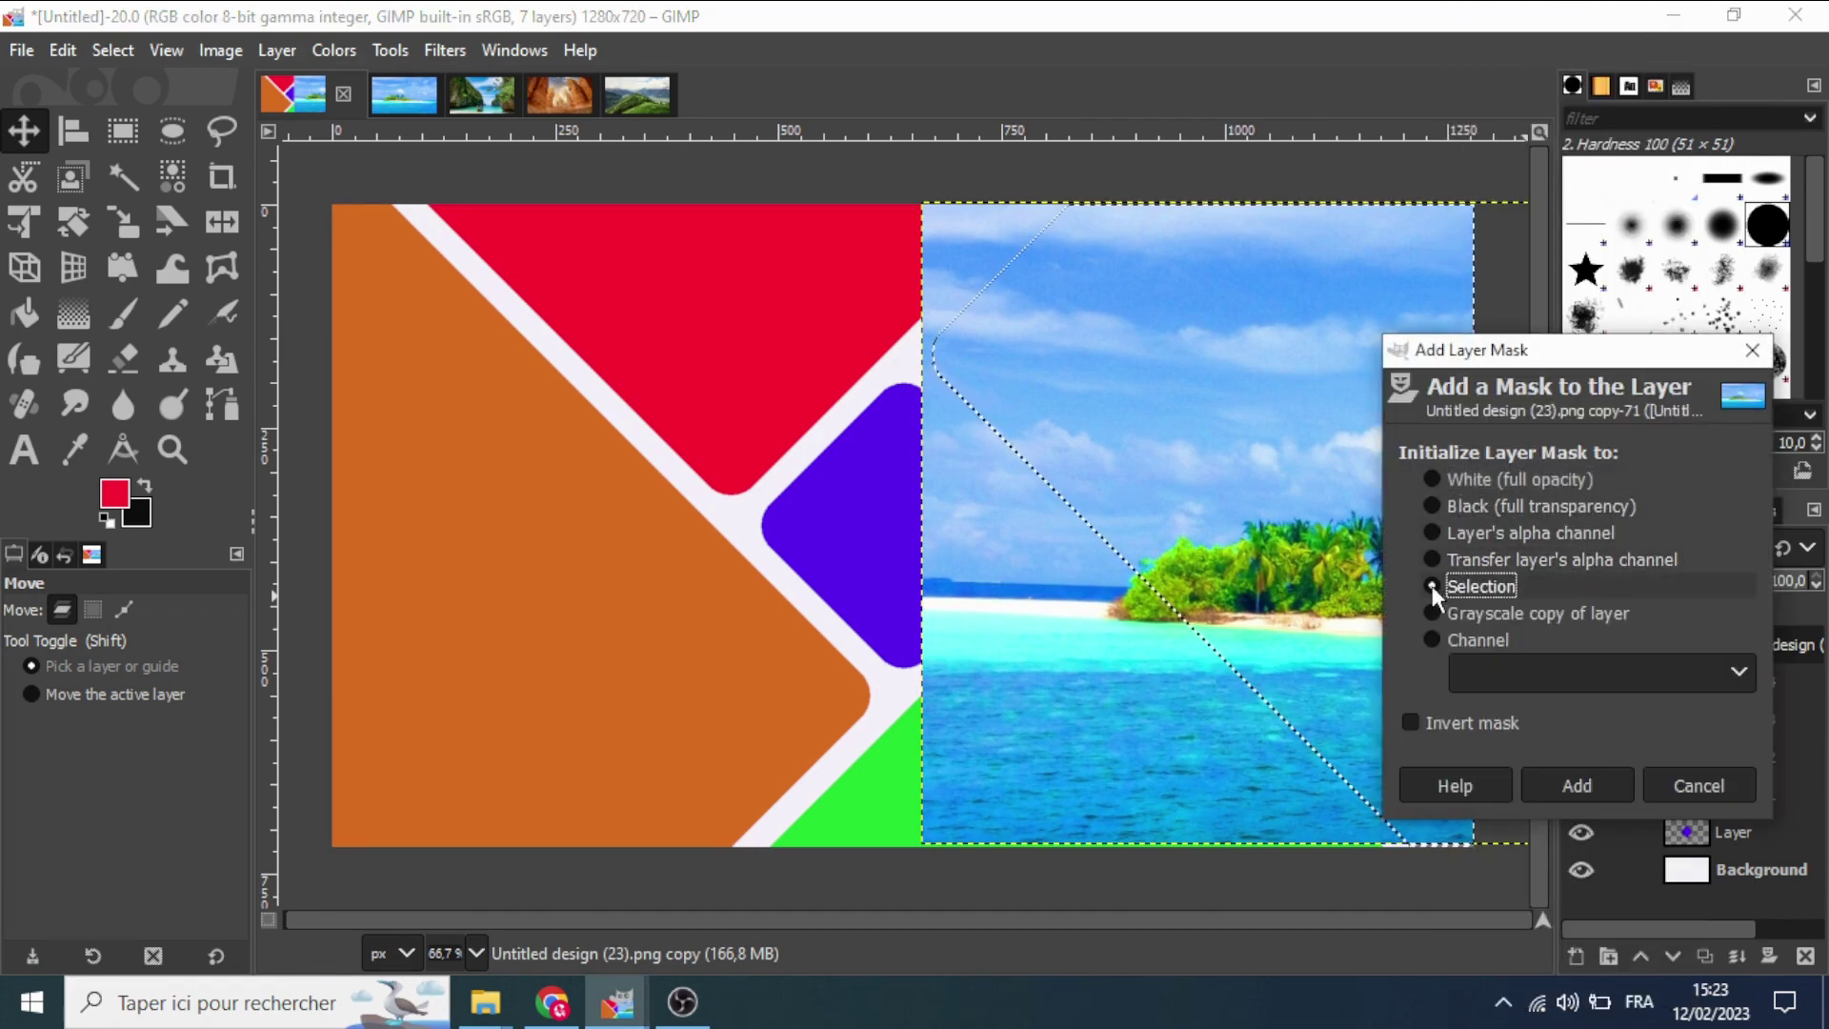
pyautogui.click(1574, 787)
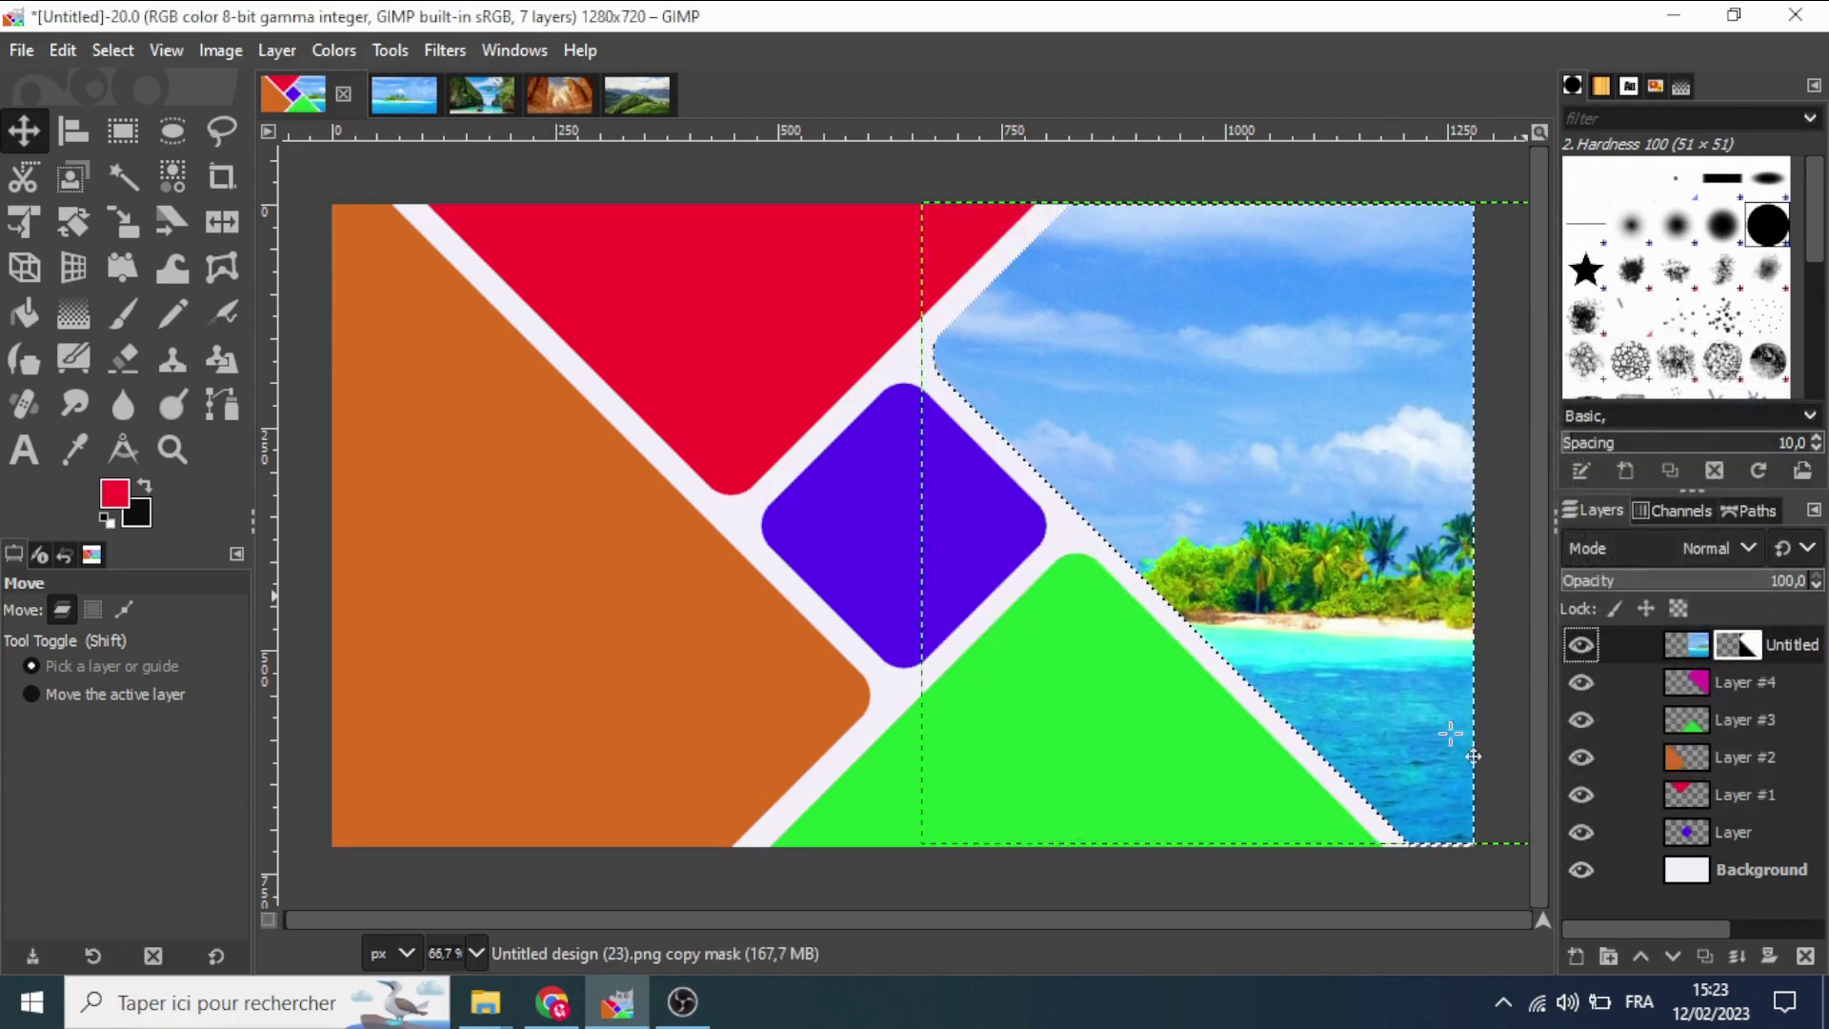
pyautogui.click(111, 49)
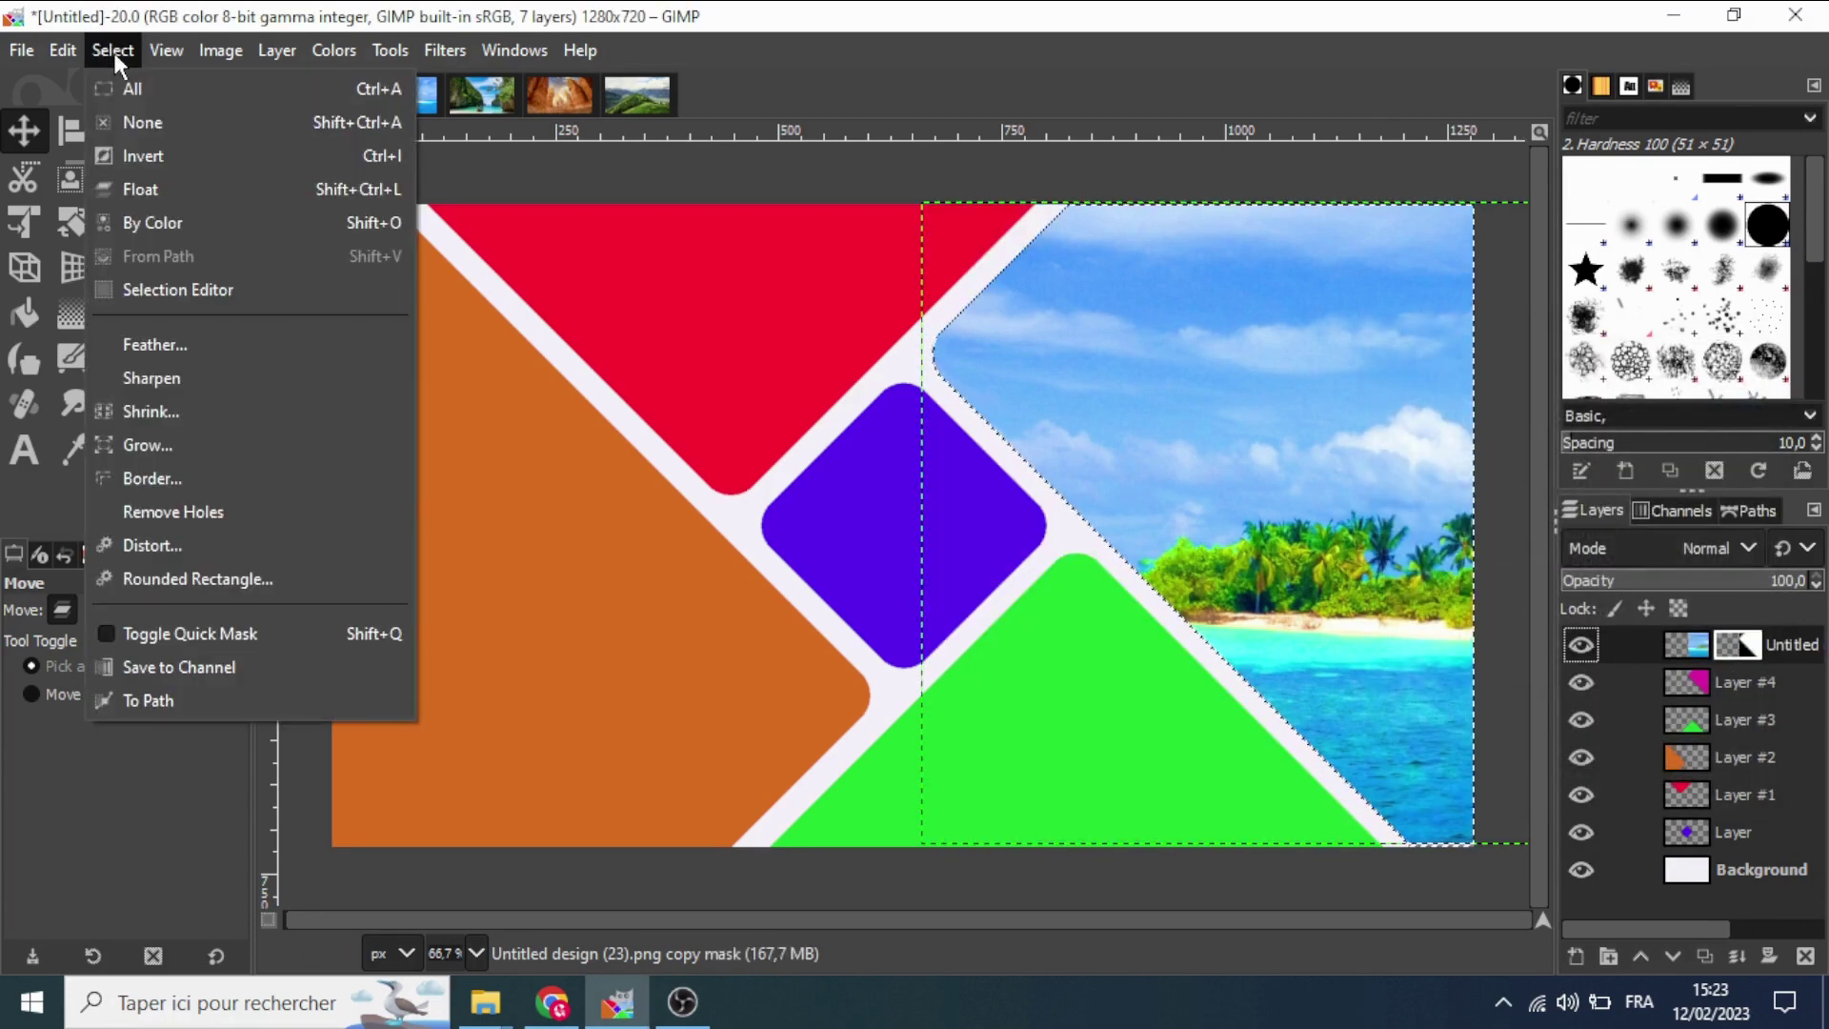
# Deselect, merge the masked island photo down into Layer #4, and bring up the cliffs photo.
pyautogui.click(167, 128)
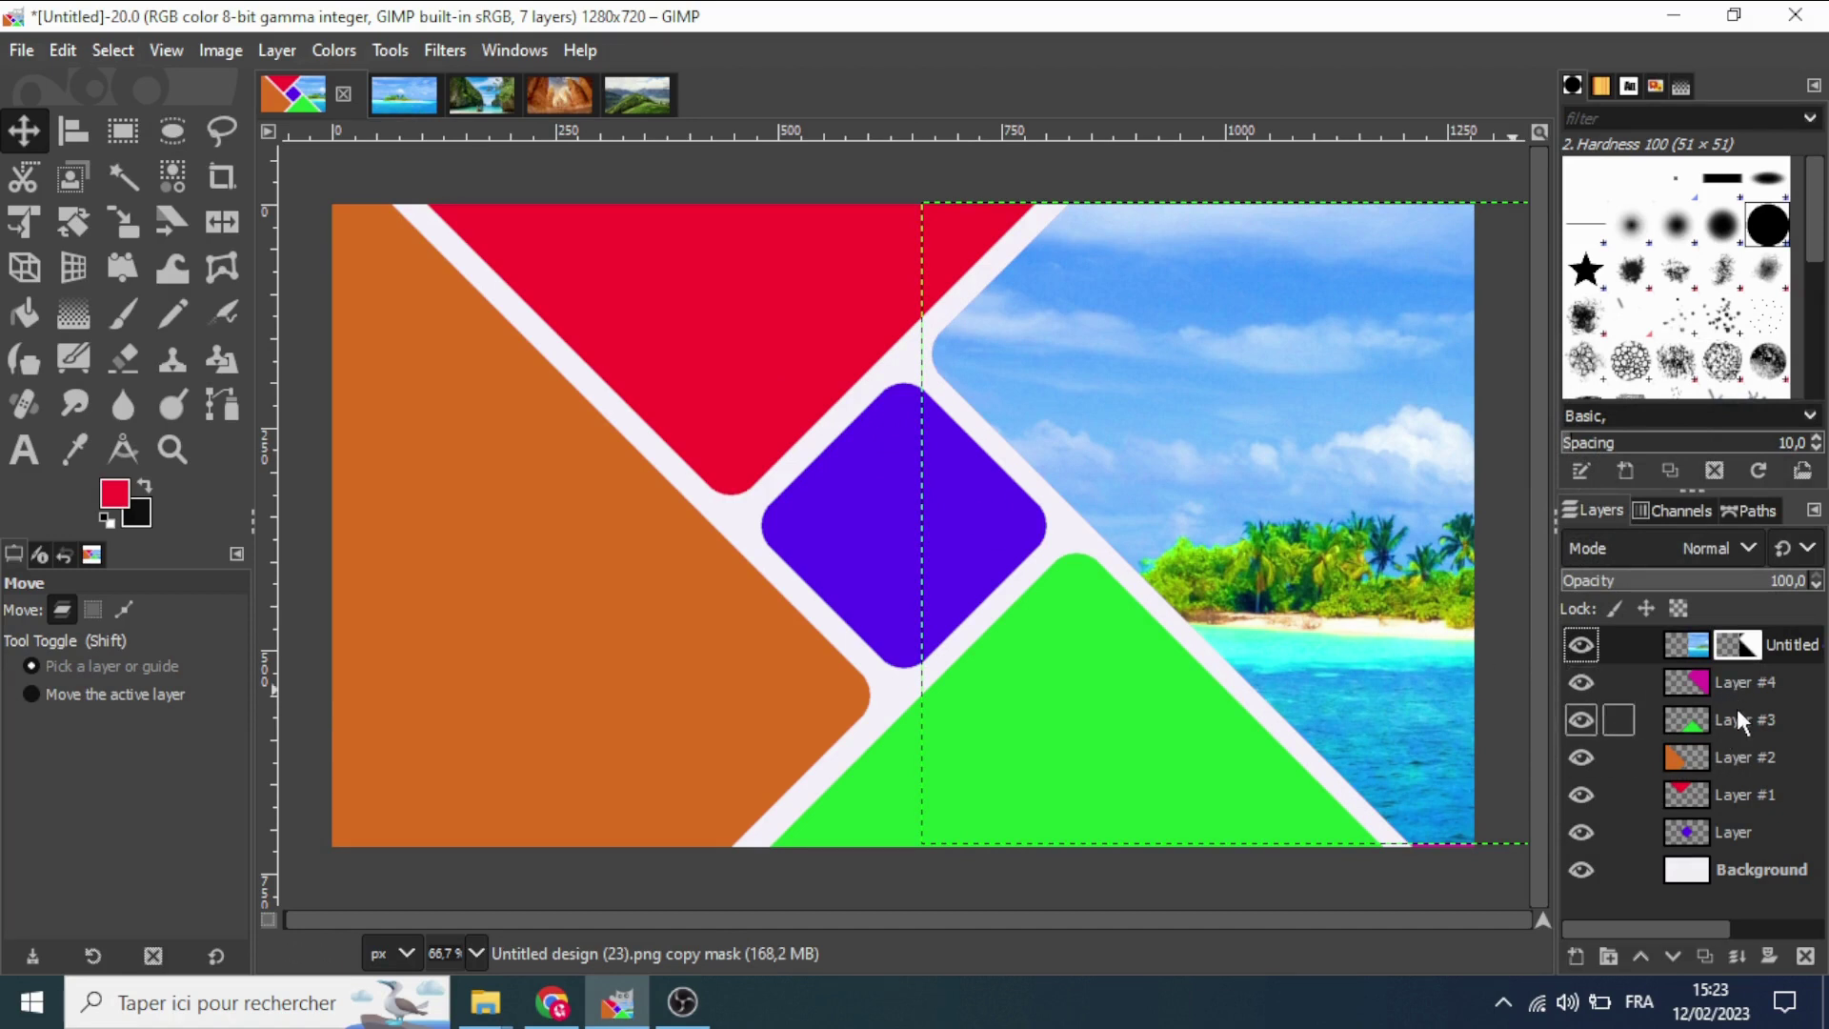
pyautogui.rightClick(1733, 647)
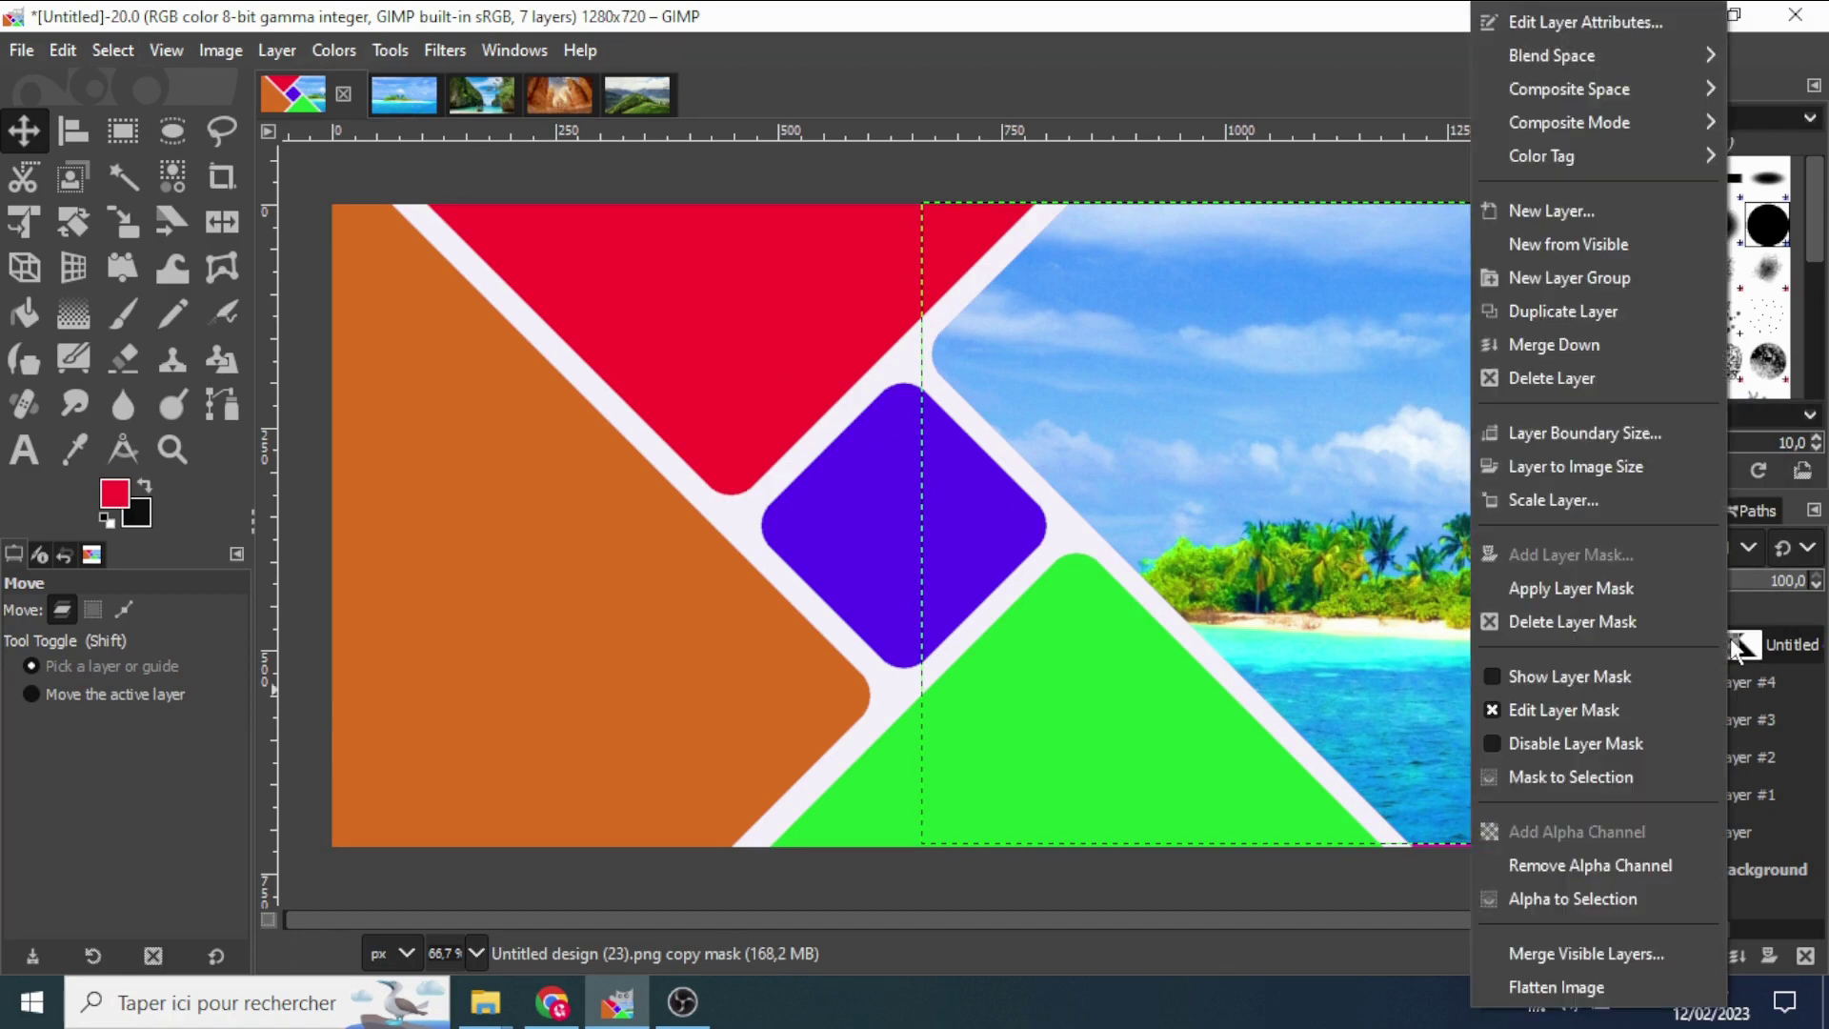
pyautogui.click(1525, 377)
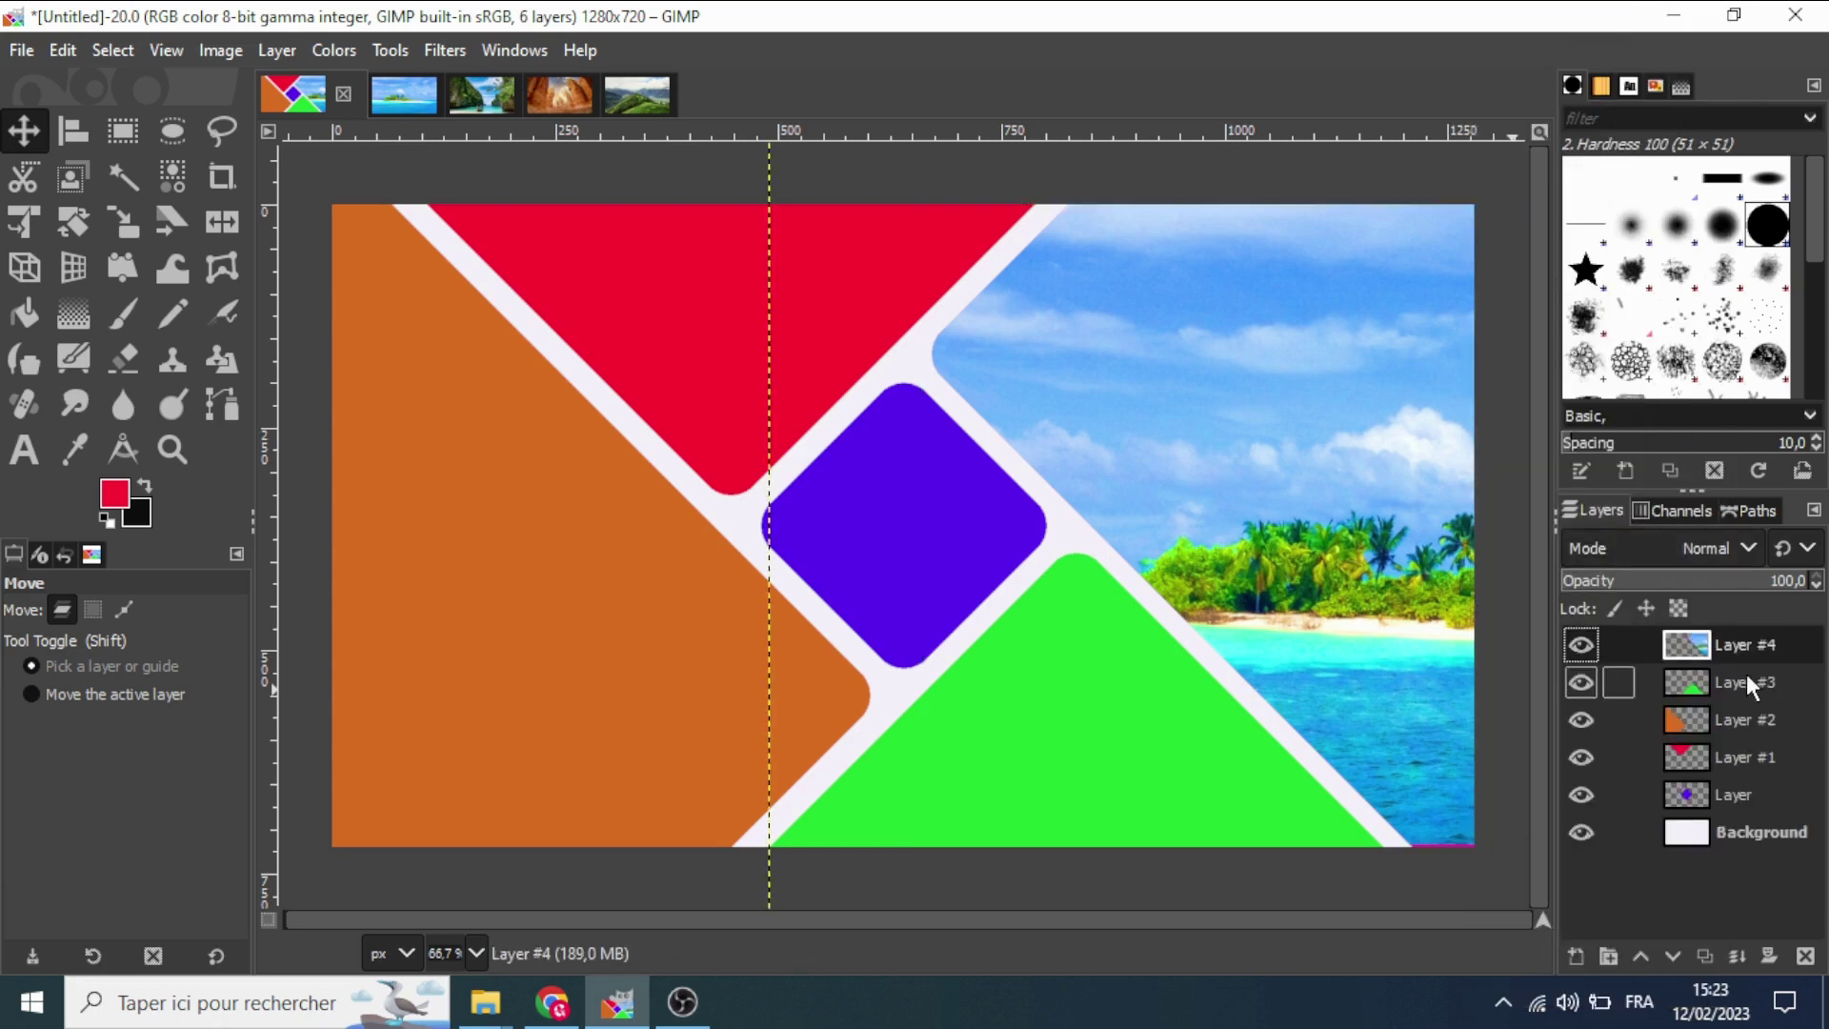
pyautogui.click(1747, 676)
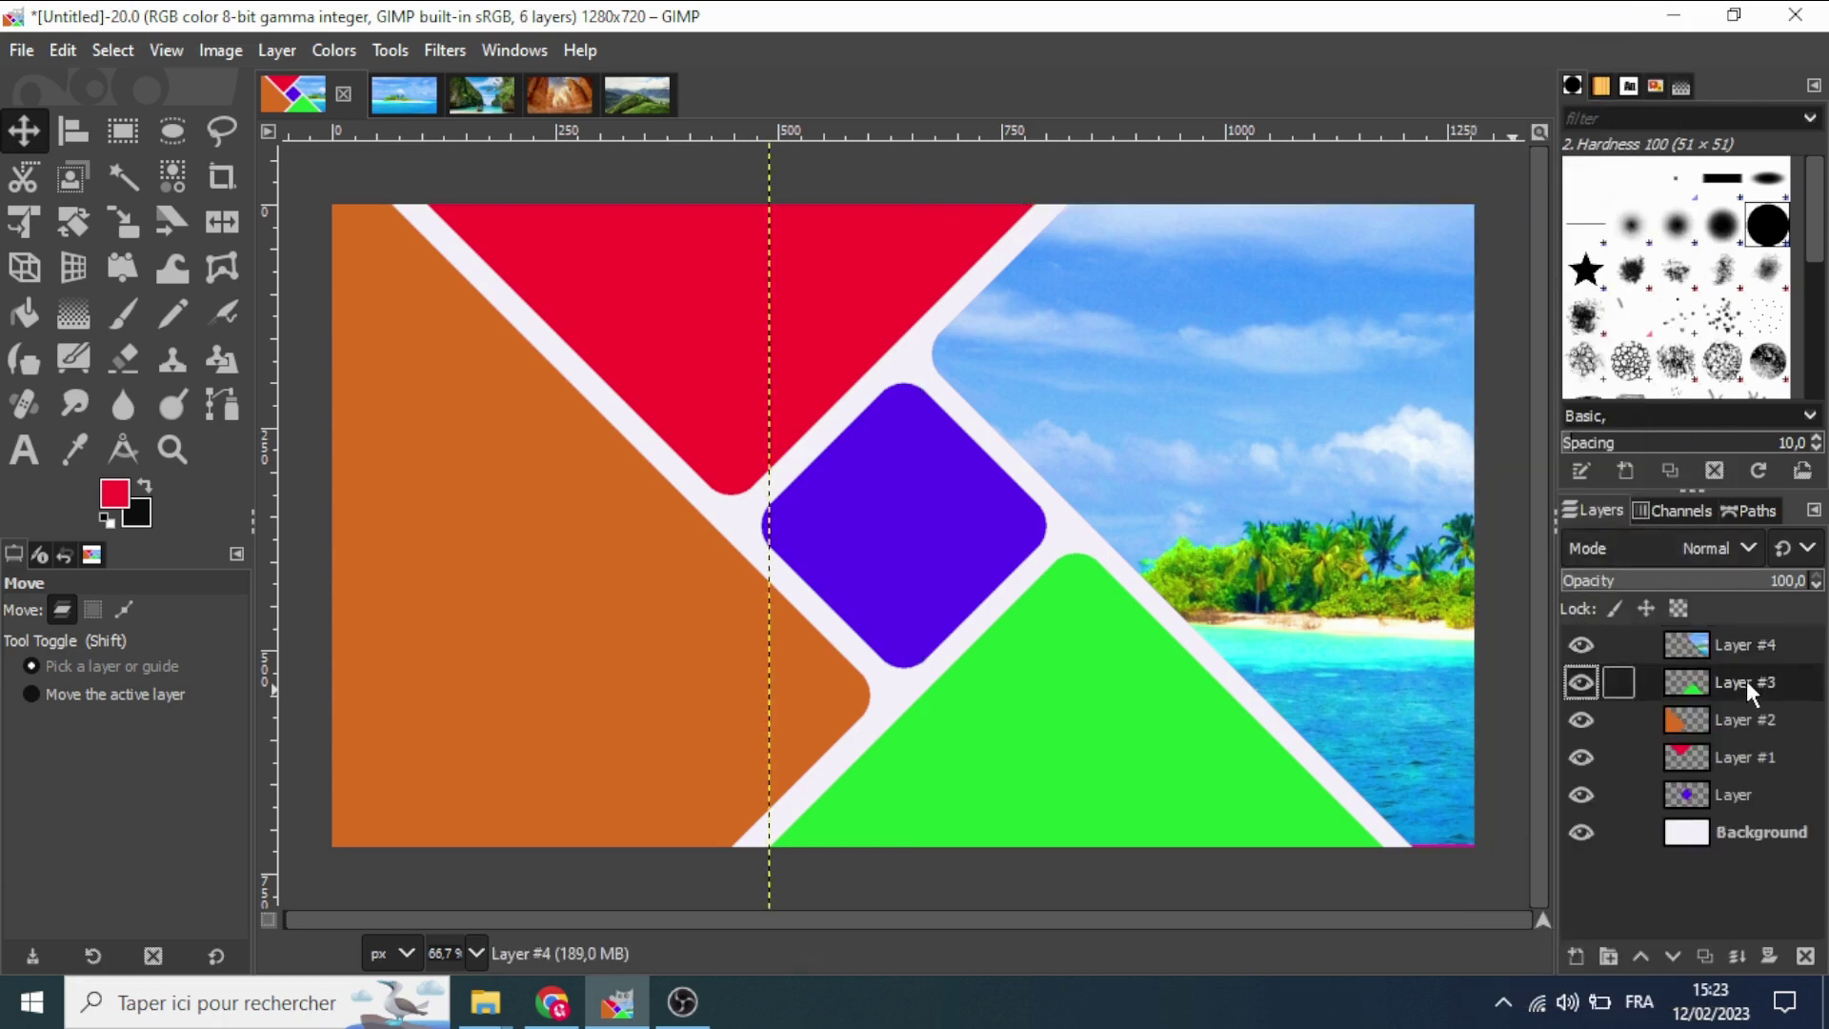
pyautogui.click(472, 98)
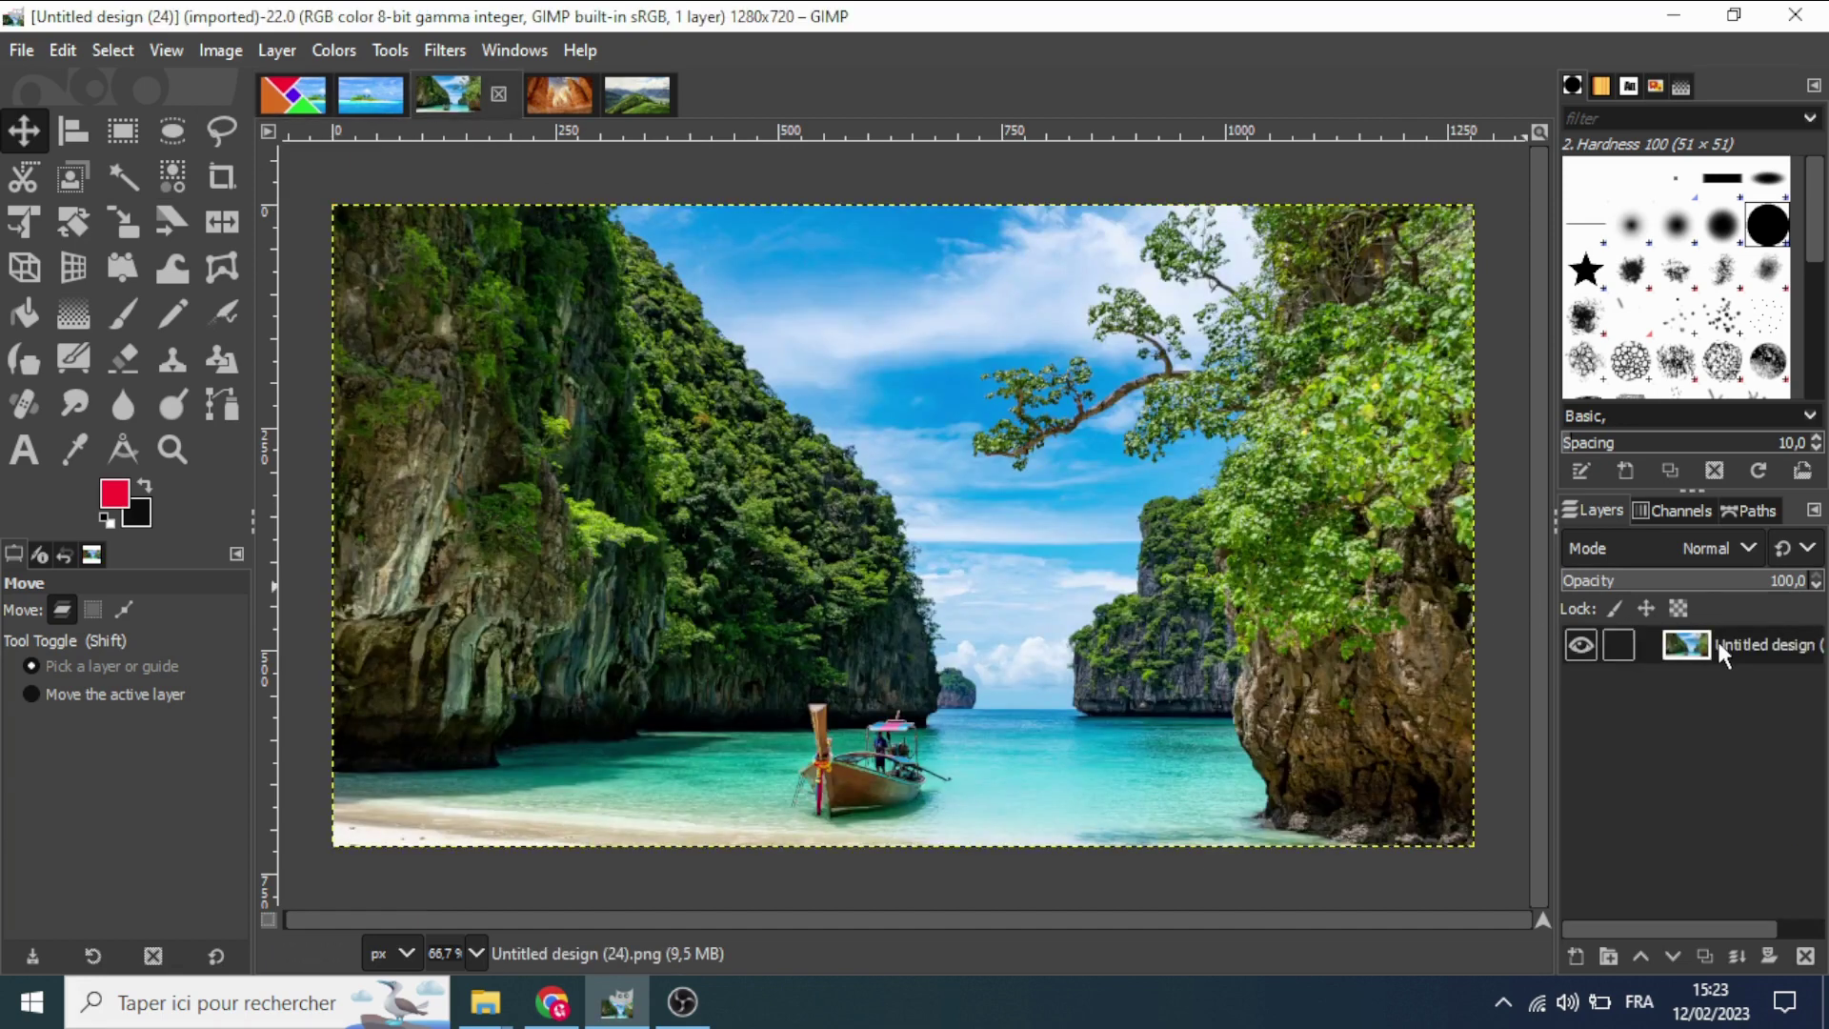
# Add the cliffs-and-boat photo as a layer and load Layer #3's green shape outline as a selection.
pyautogui.moveTo(1717, 640); pyautogui.dragTo(295, 154)
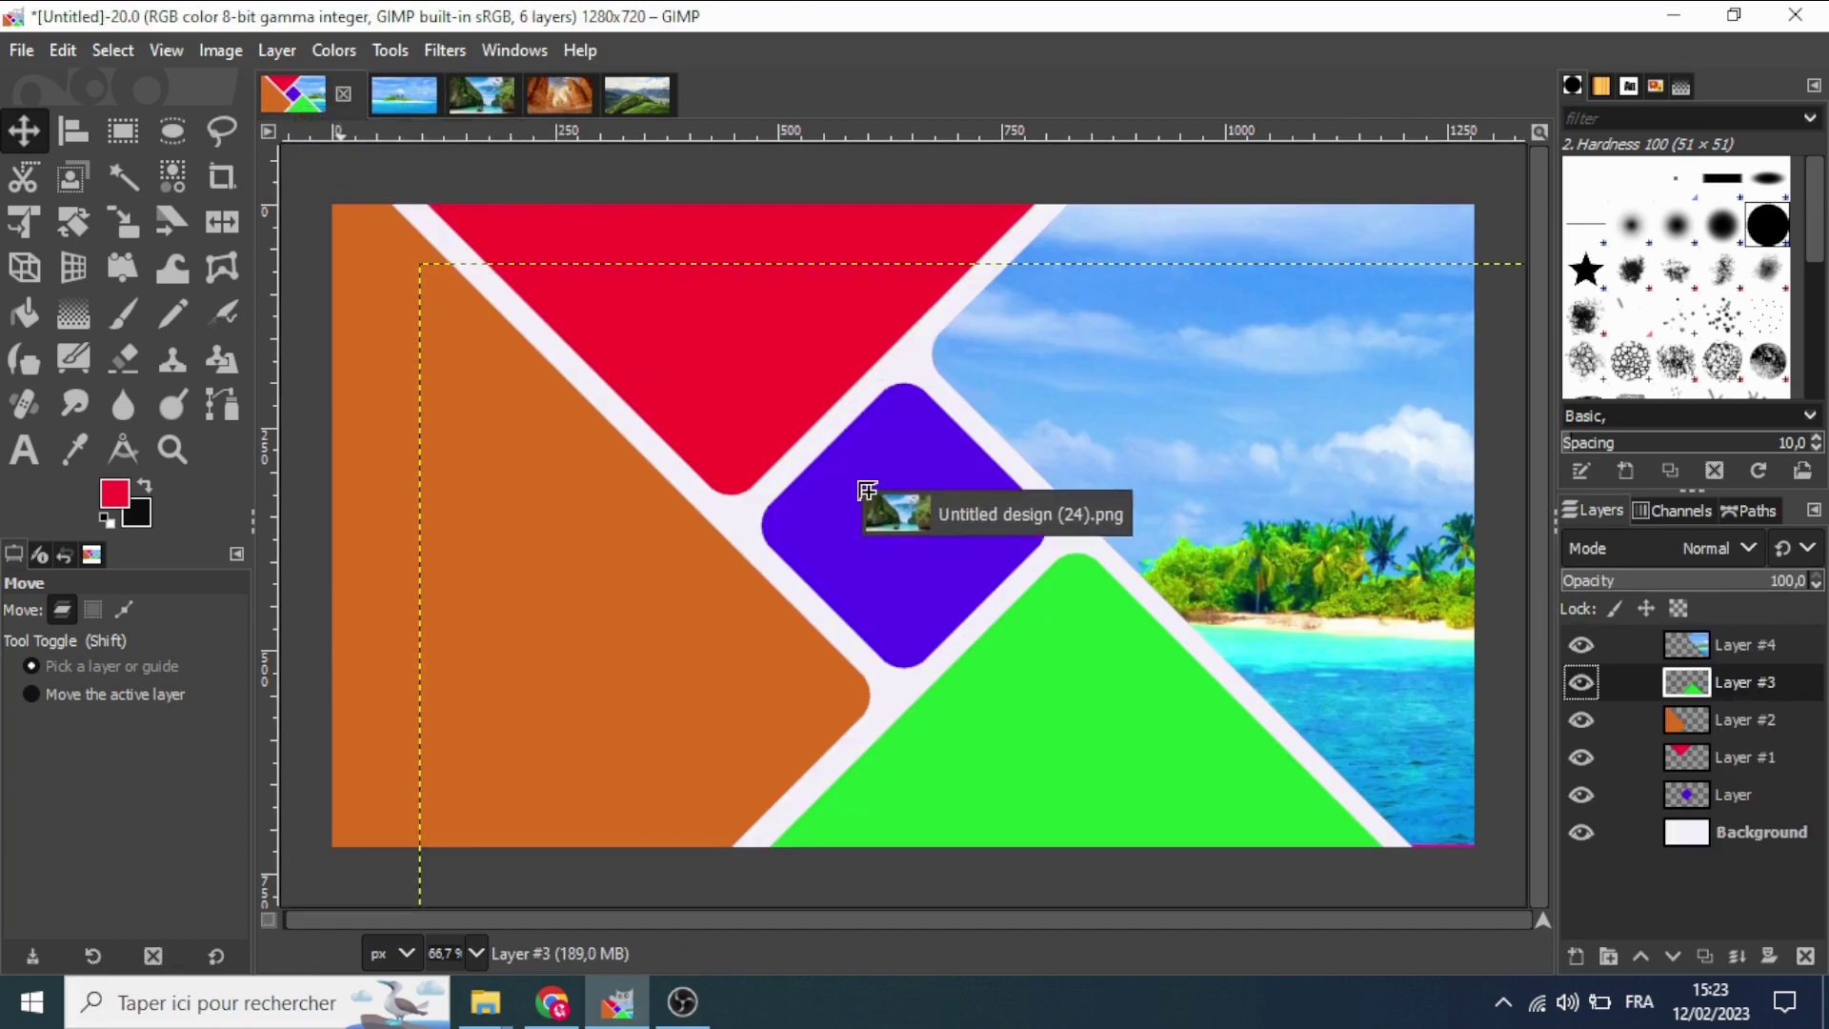
pyautogui.moveTo(295, 154); pyautogui.dragTo(905, 495)
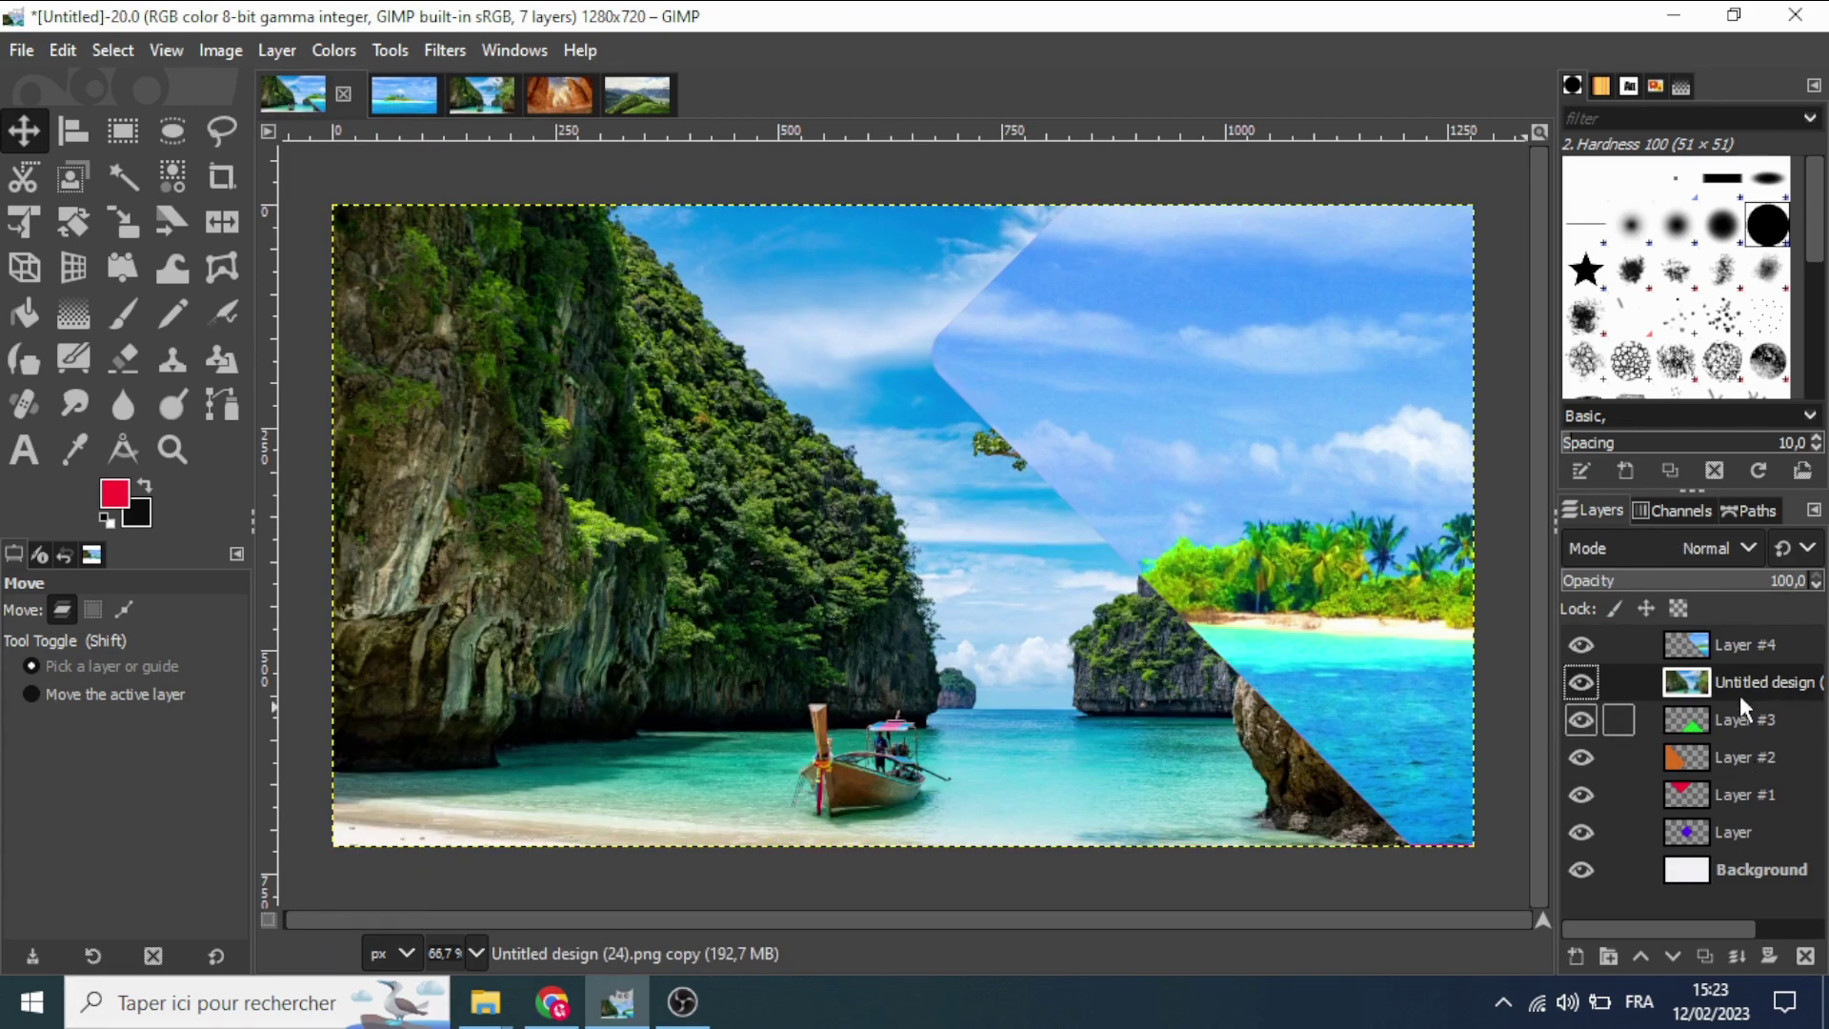
pyautogui.click(1743, 720)
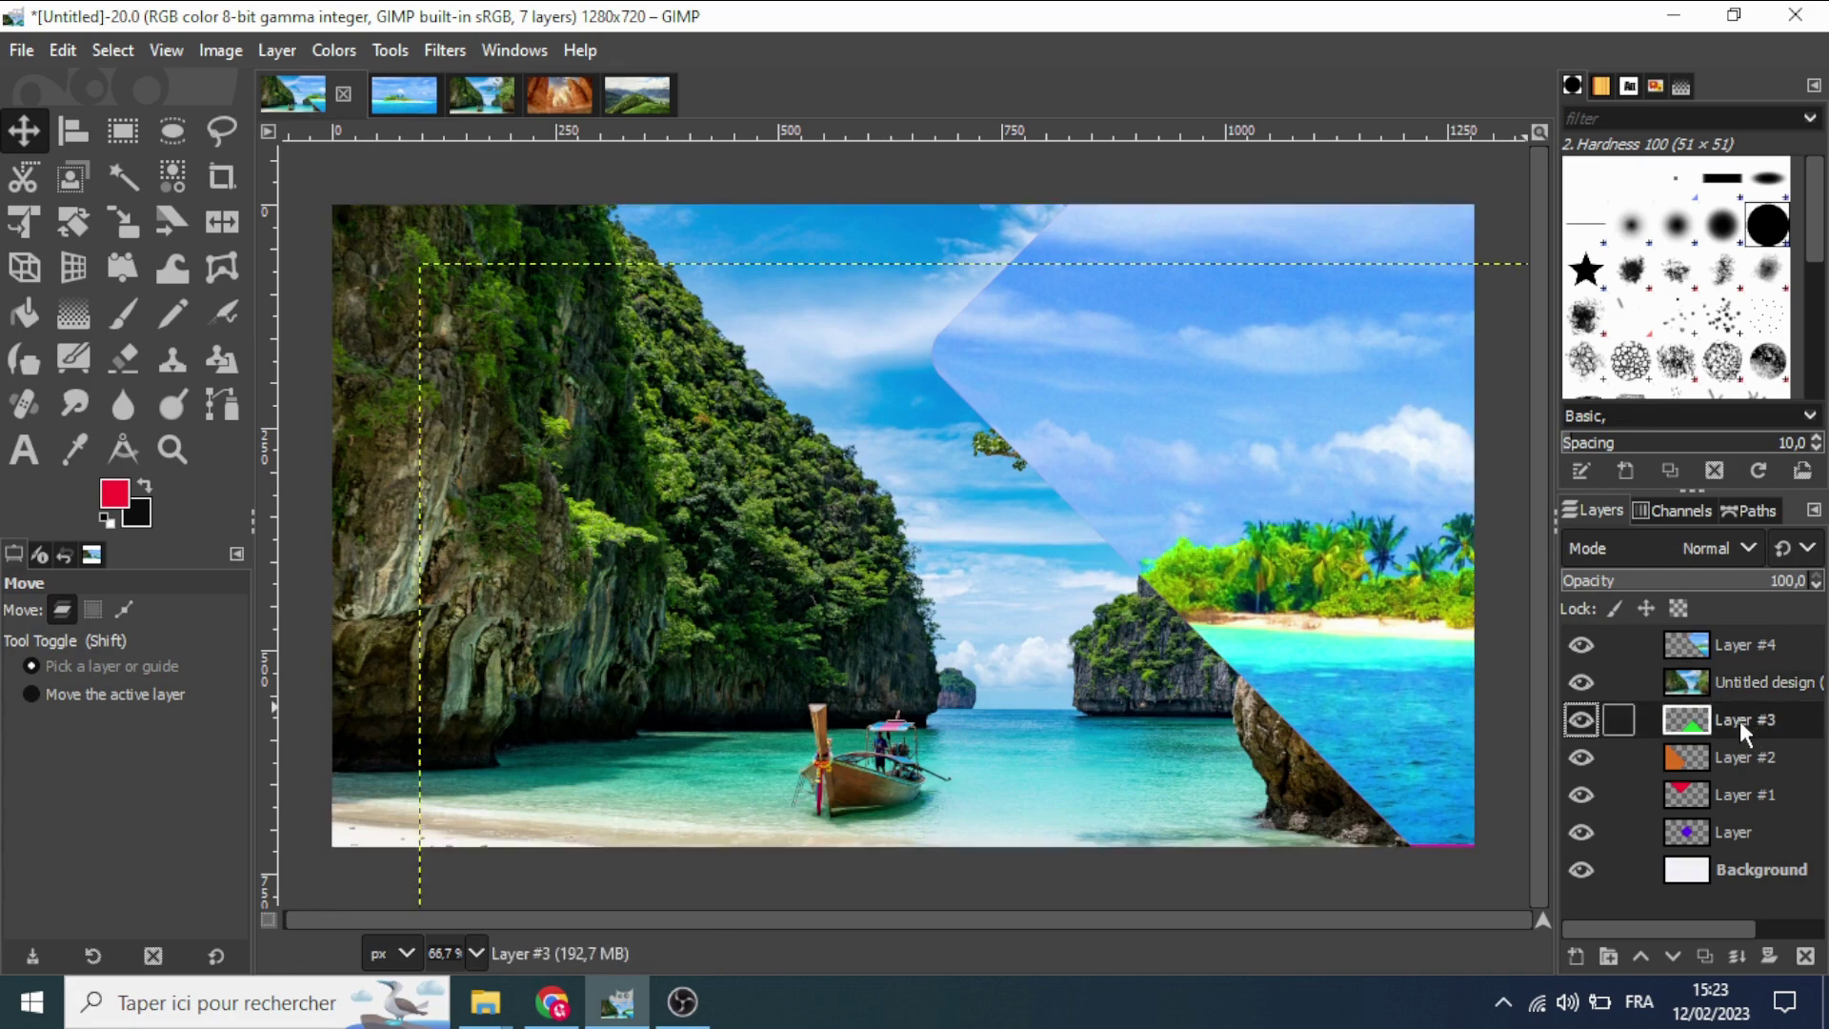
pyautogui.rightClick(1738, 718)
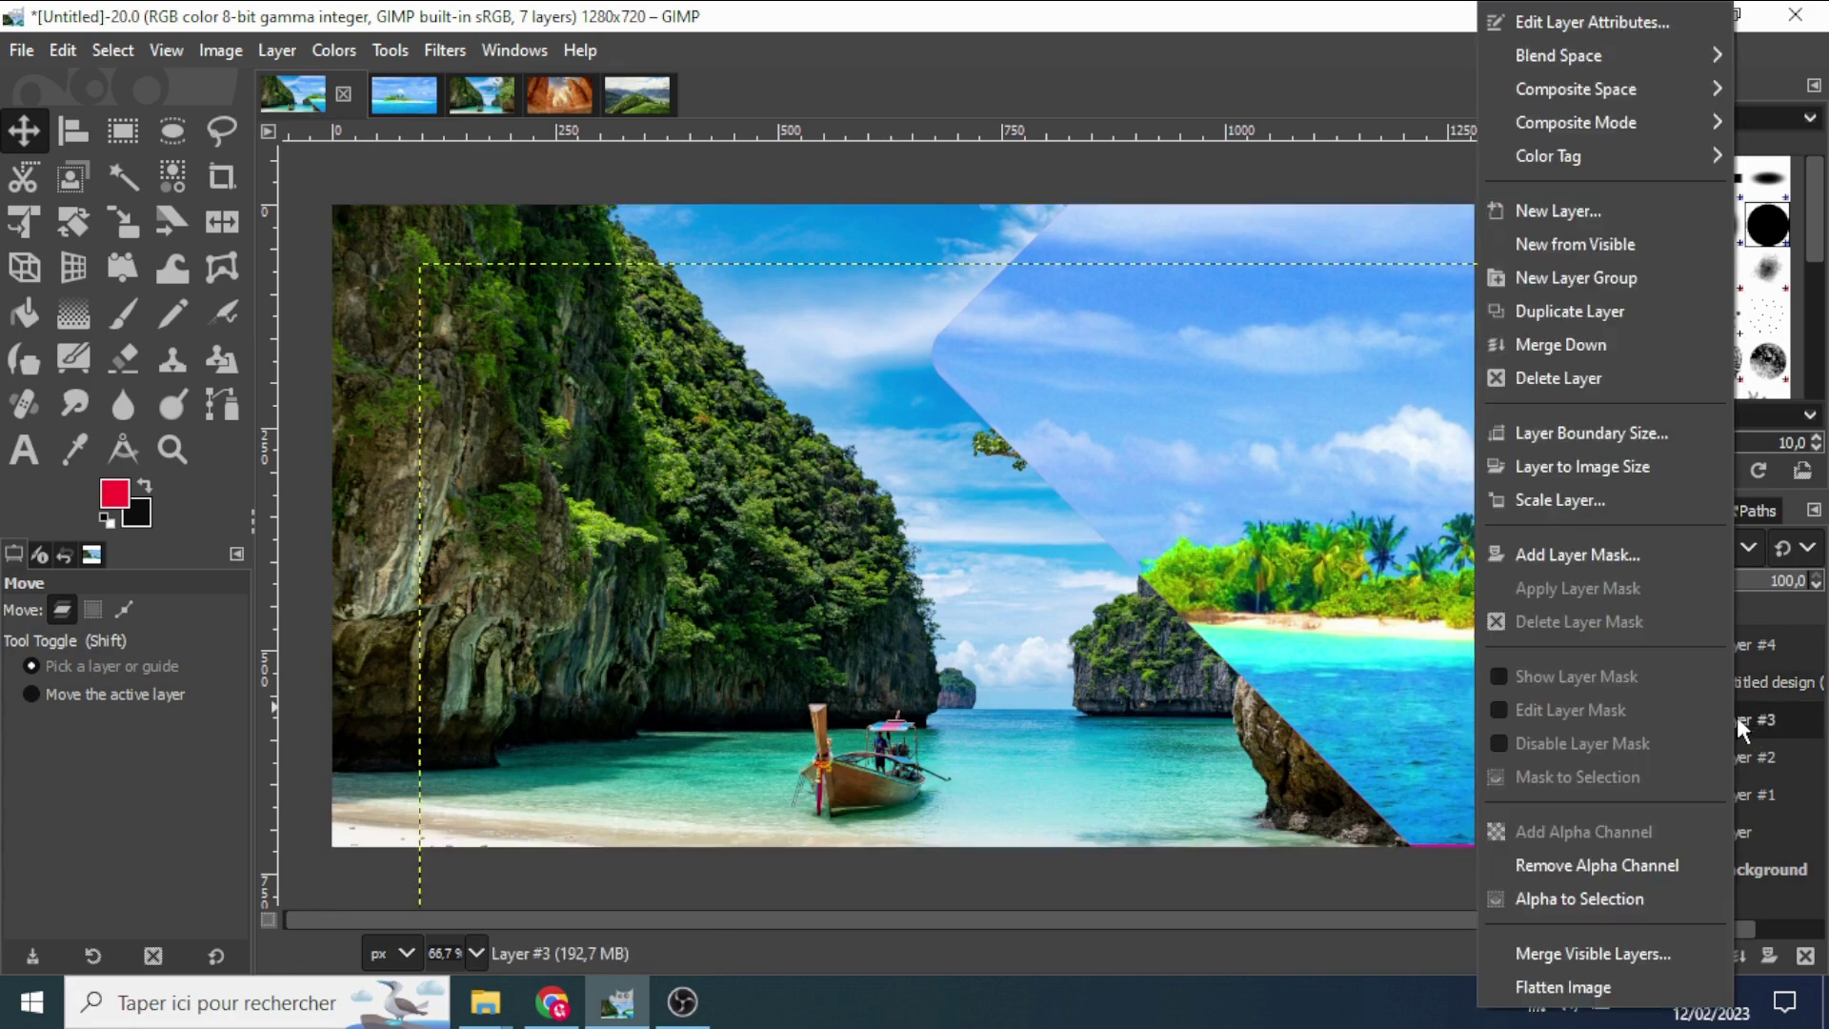
pyautogui.click(1599, 899)
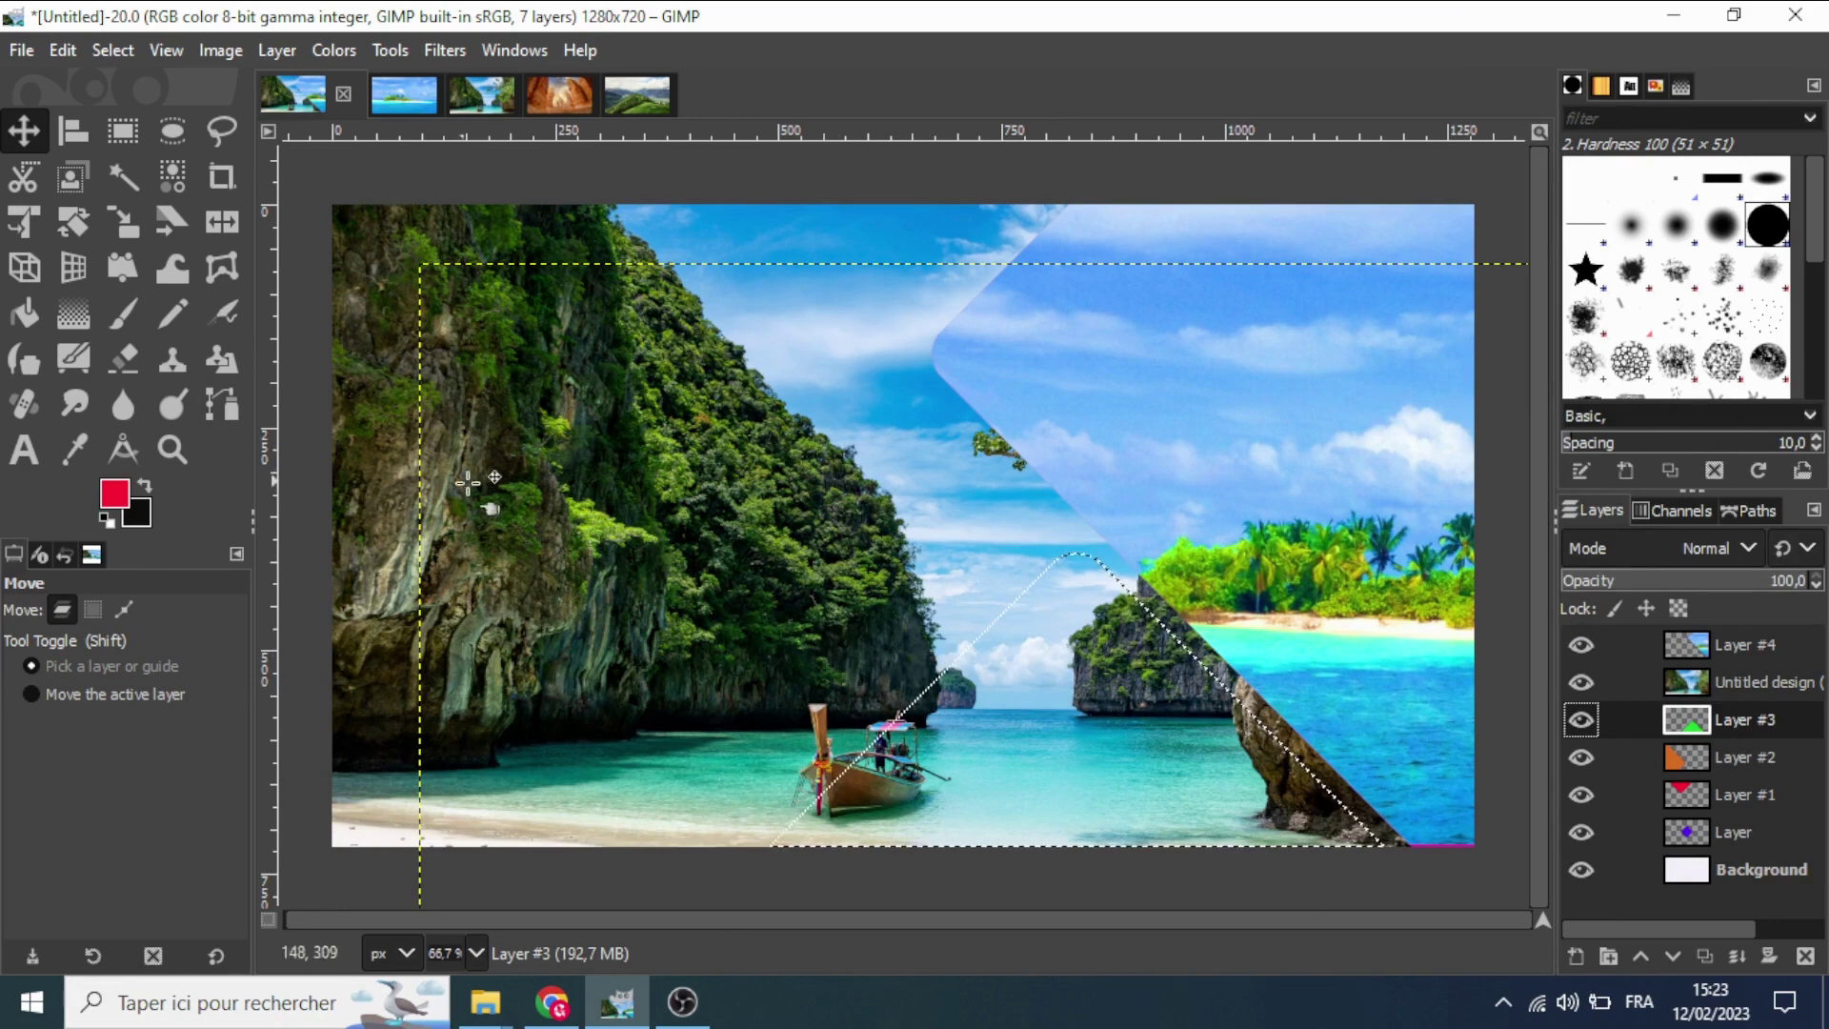
pyautogui.click(1620, 684)
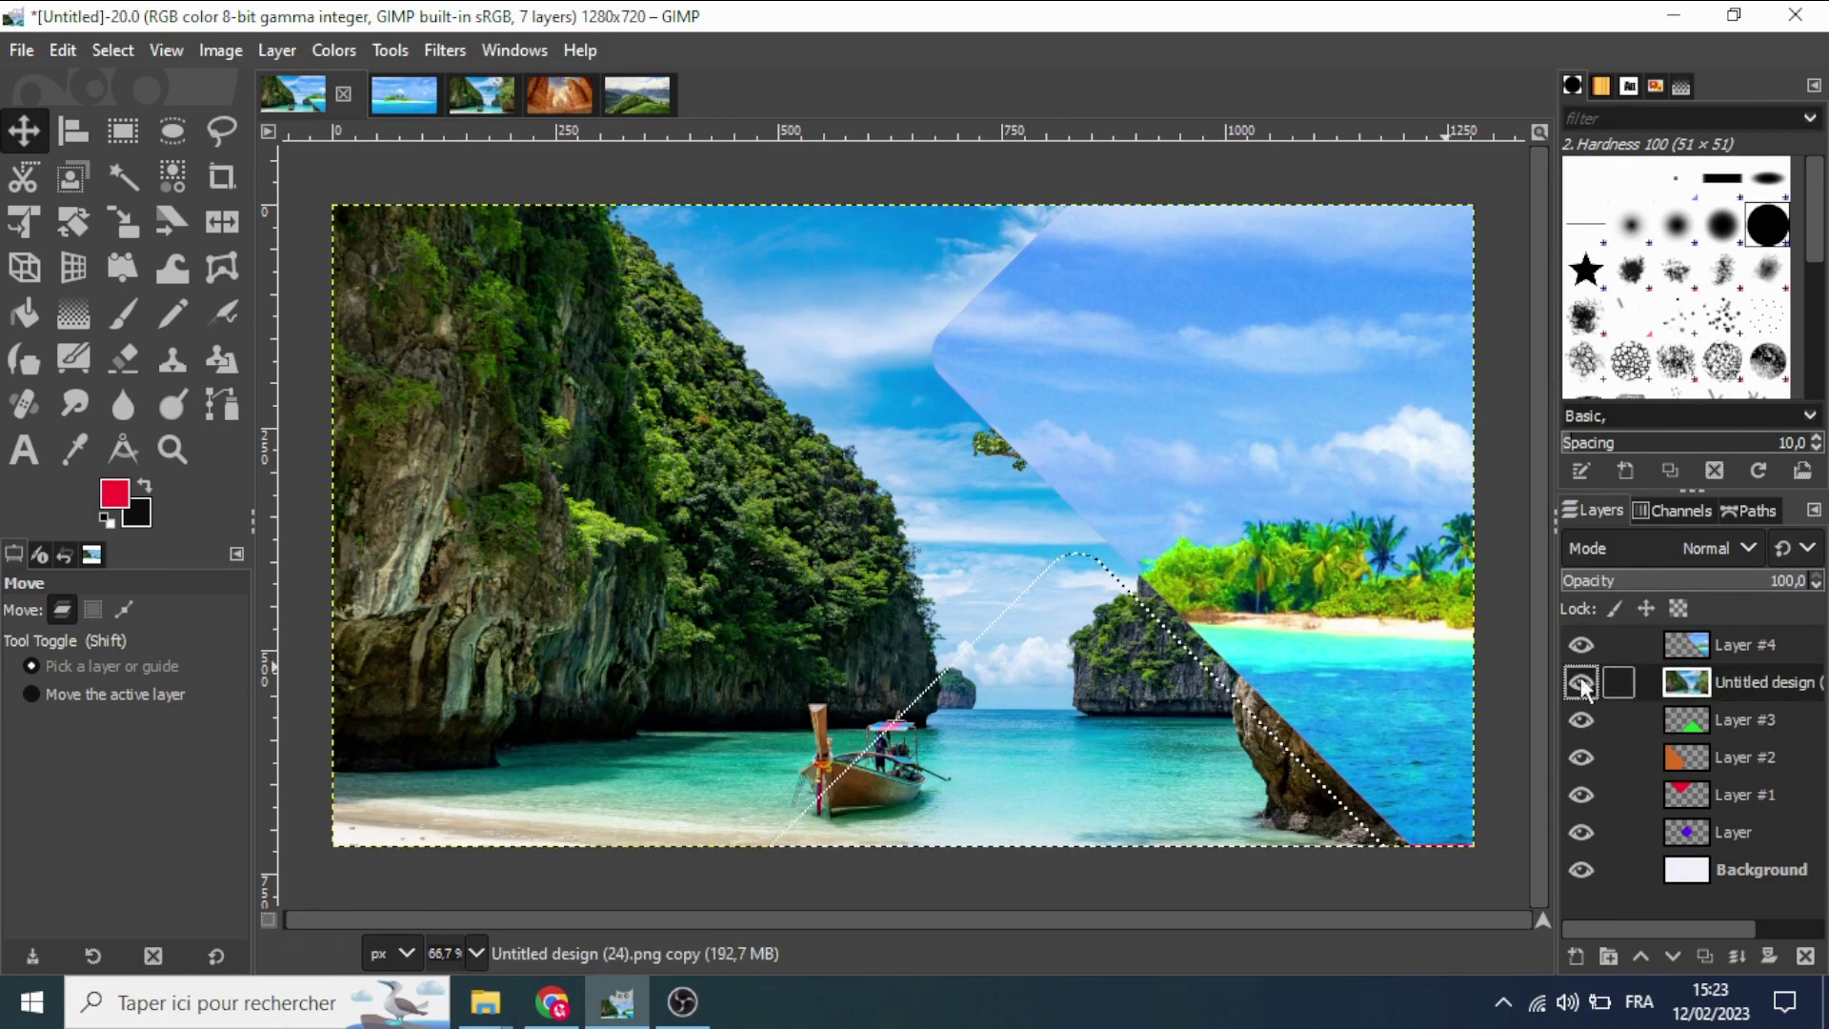
# Position the boat photo over the green shape and mask it to the selection.
pyautogui.moveTo(739, 610); pyautogui.dragTo(915, 614)
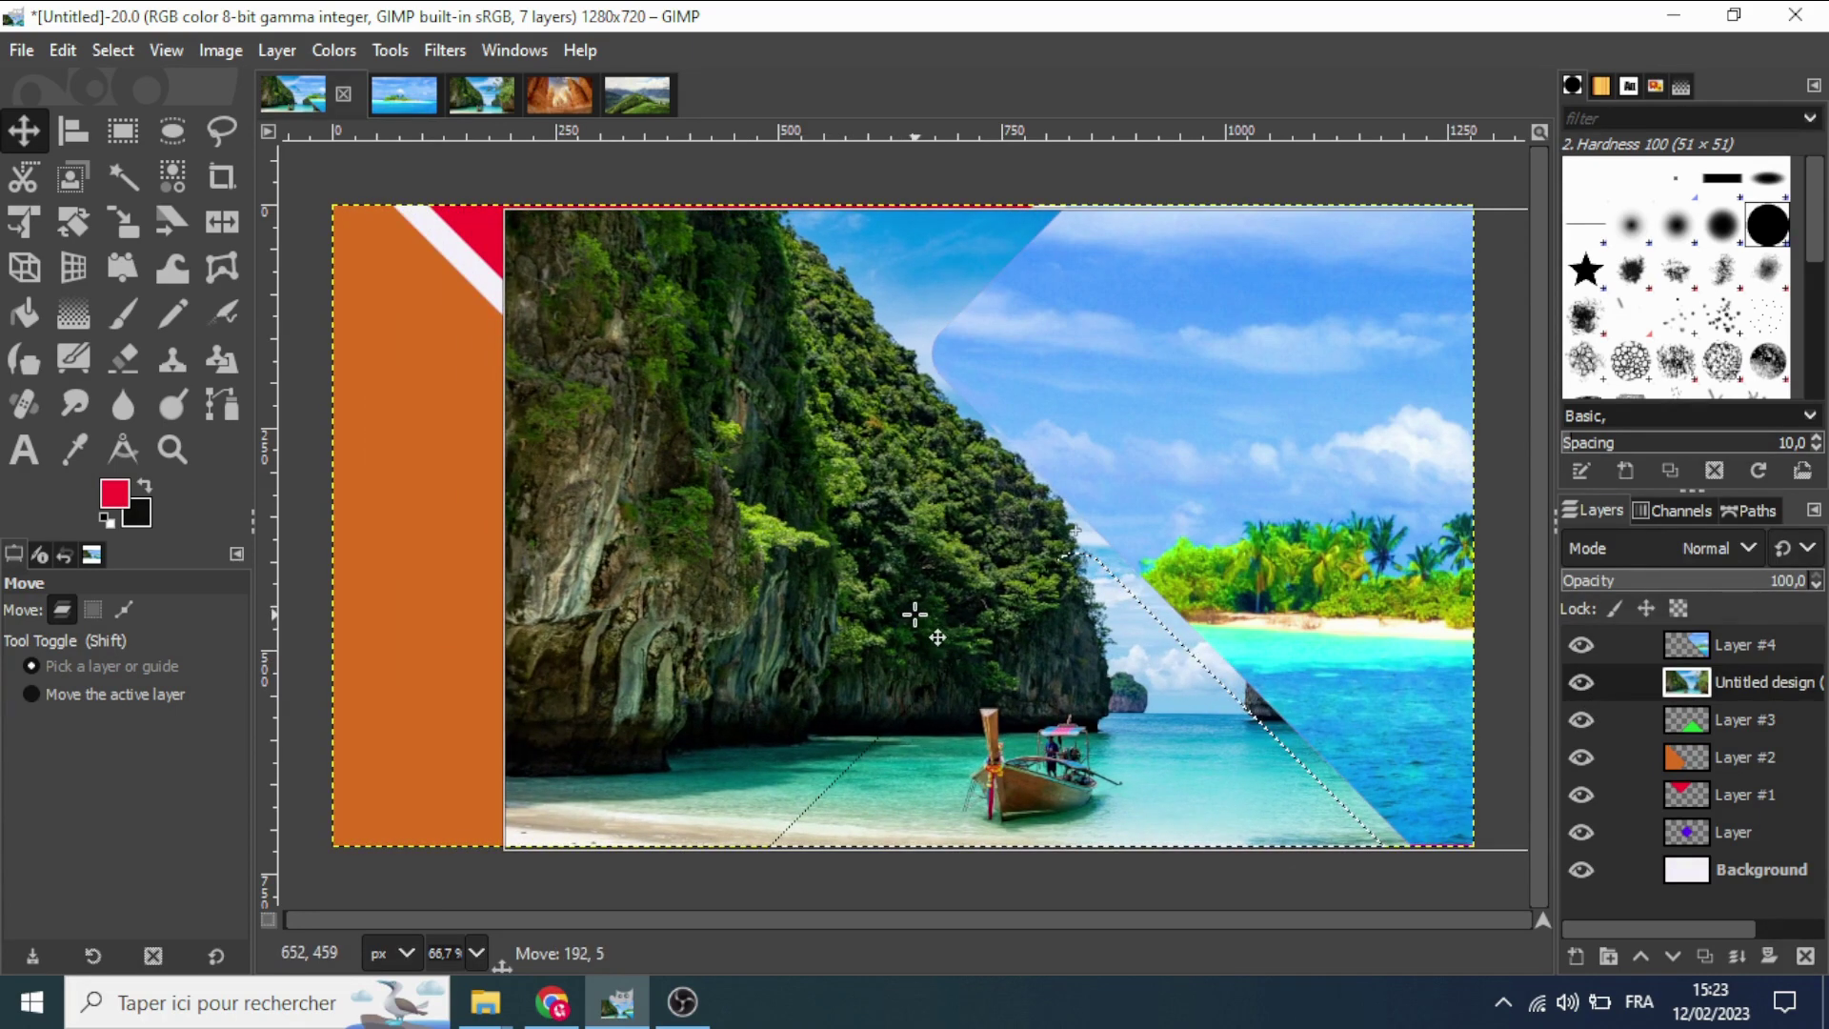
pyautogui.moveTo(914, 615); pyautogui.dragTo(917, 615)
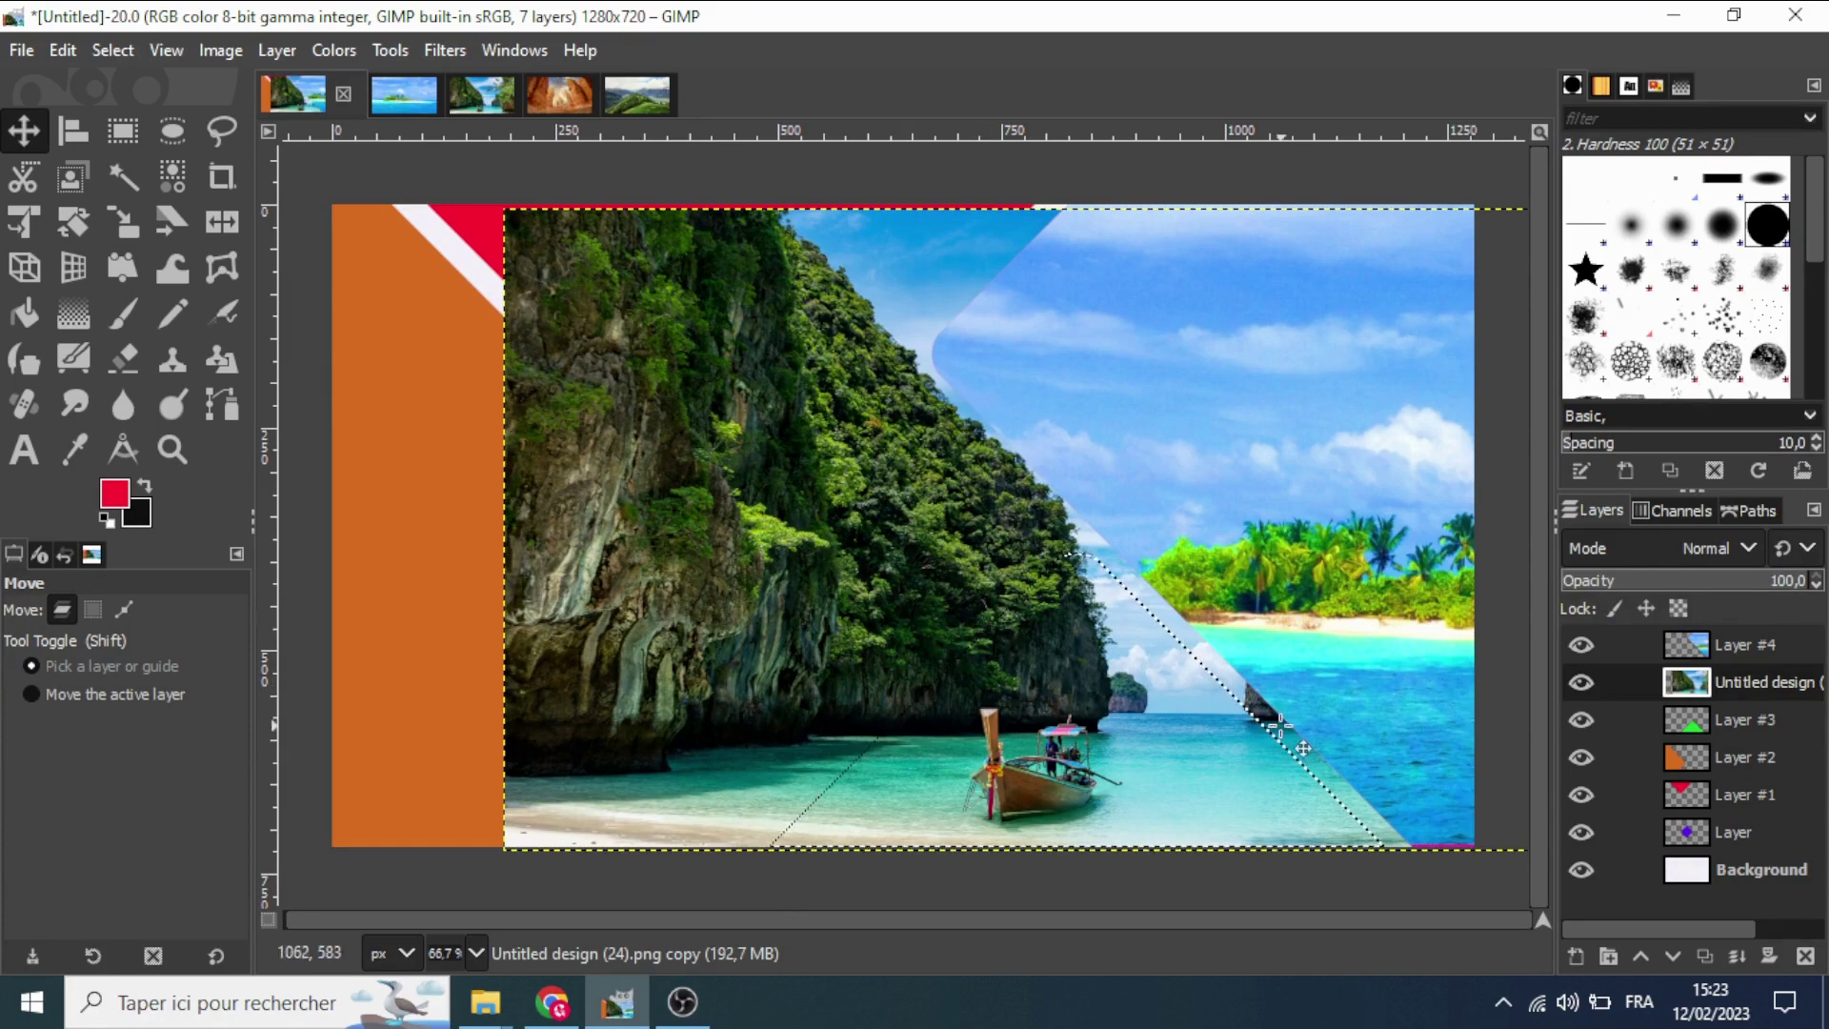
pyautogui.rightClick(1694, 689)
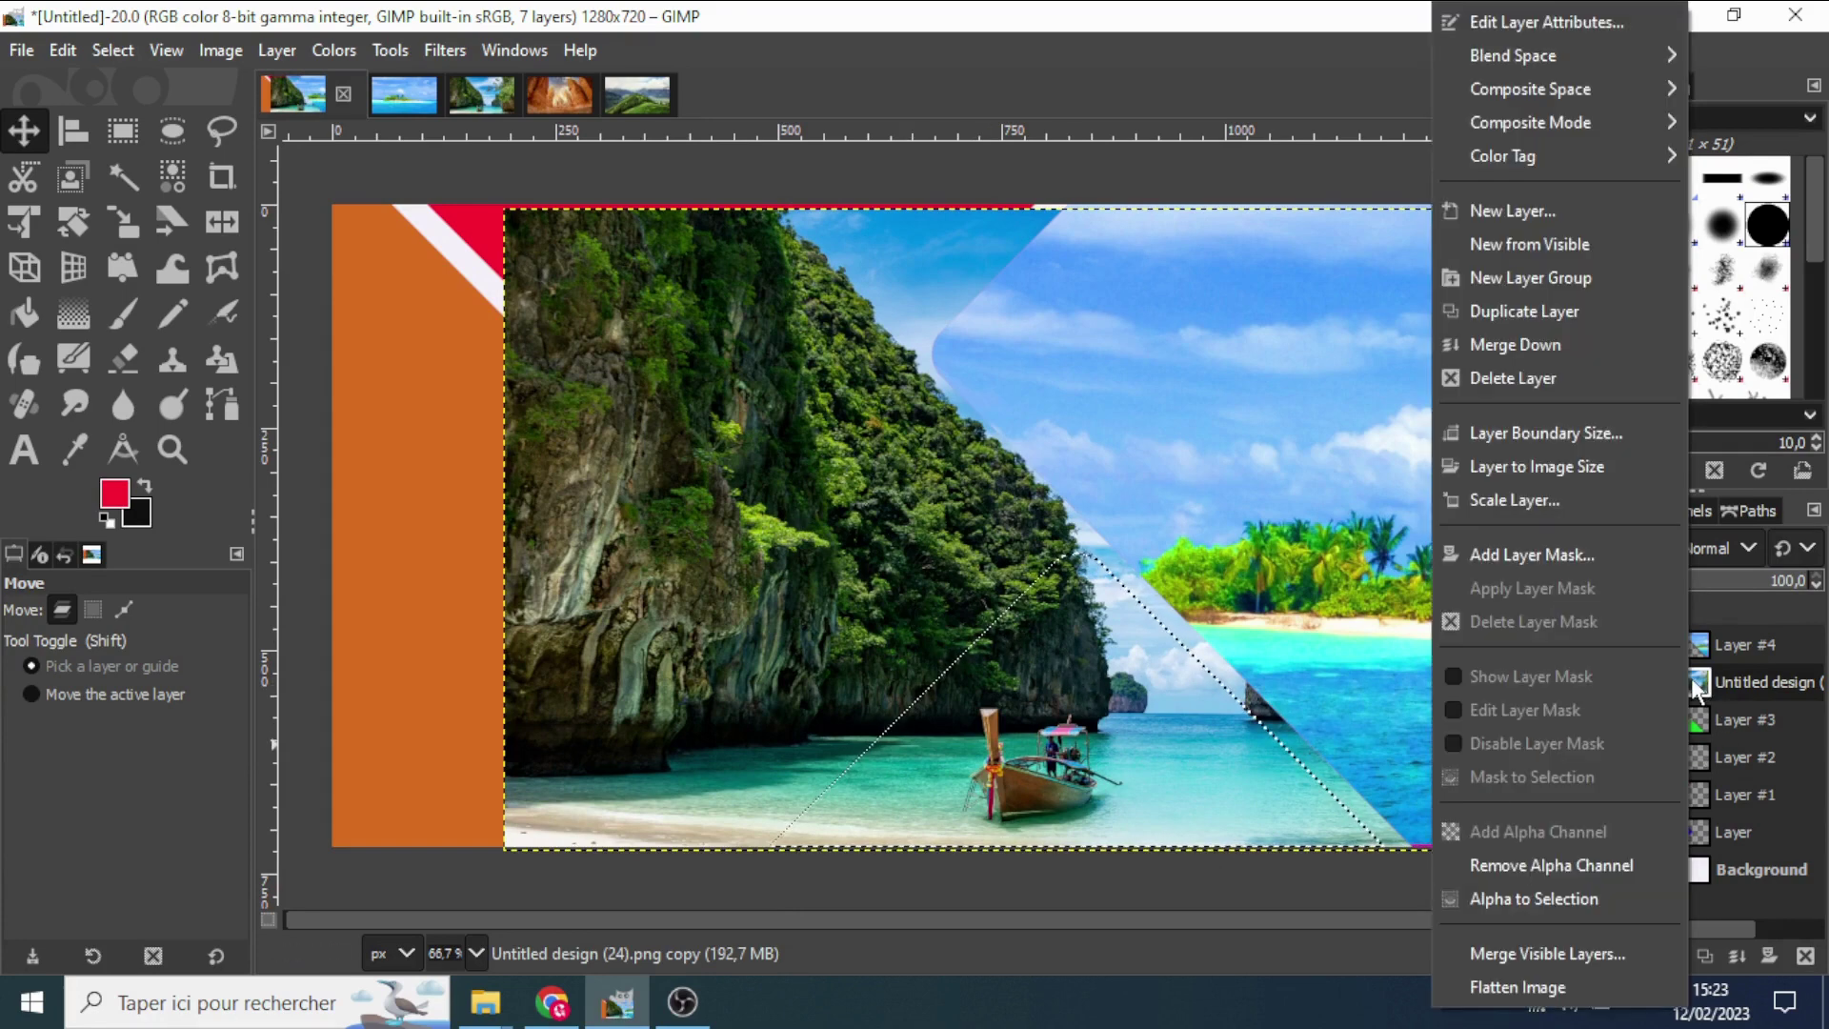
pyautogui.click(1572, 556)
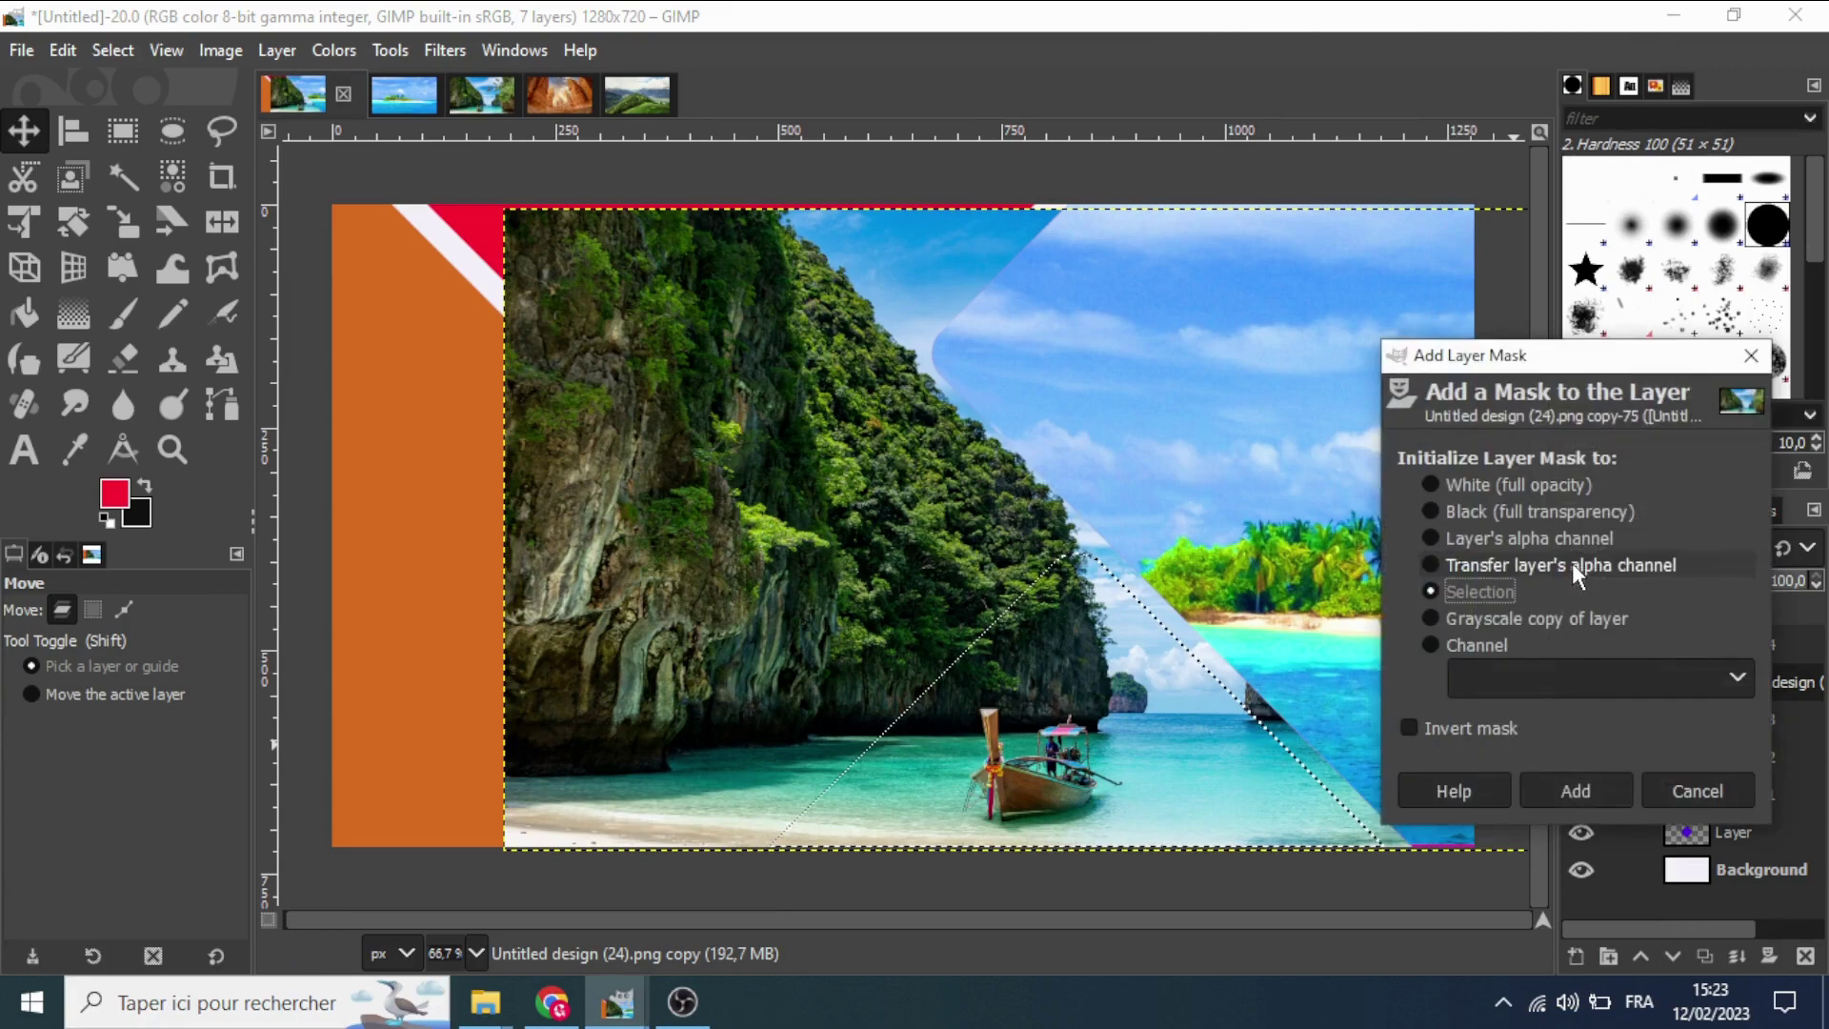
pyautogui.click(1566, 785)
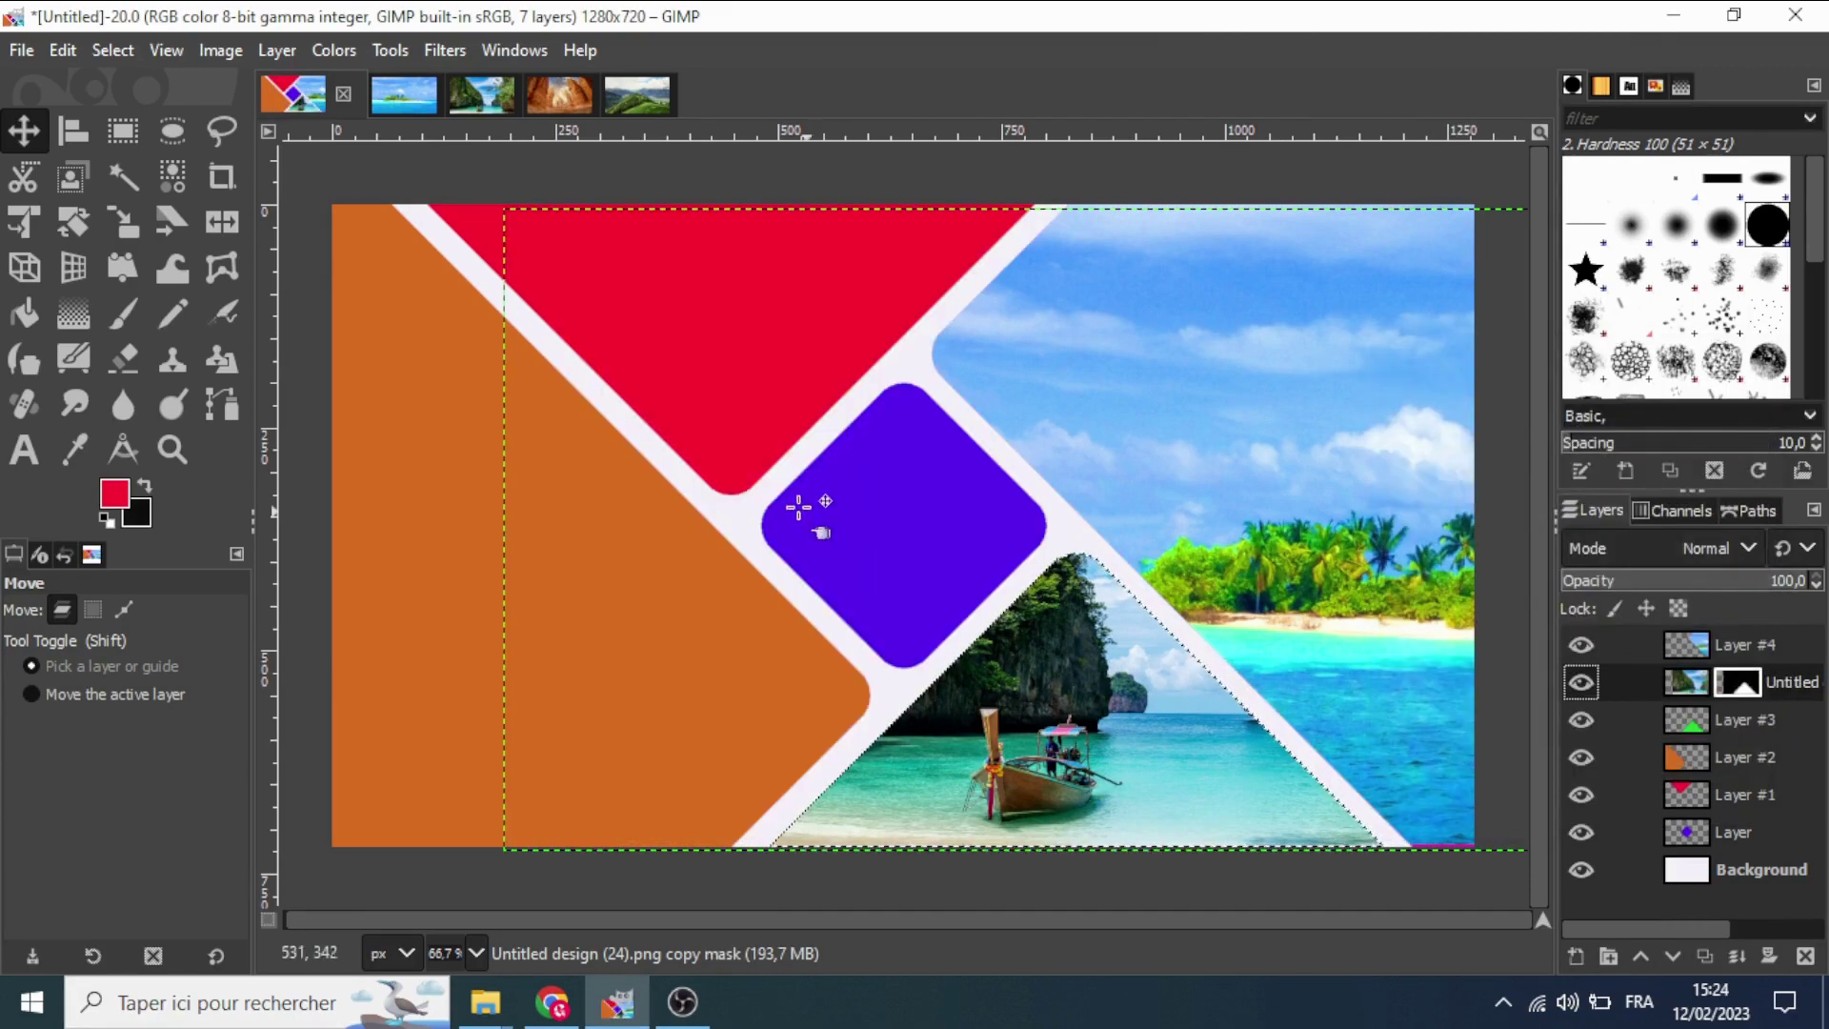
# Clear the selection and merge the masked boat photo down into Layer #3.
pyautogui.click(138, 54)
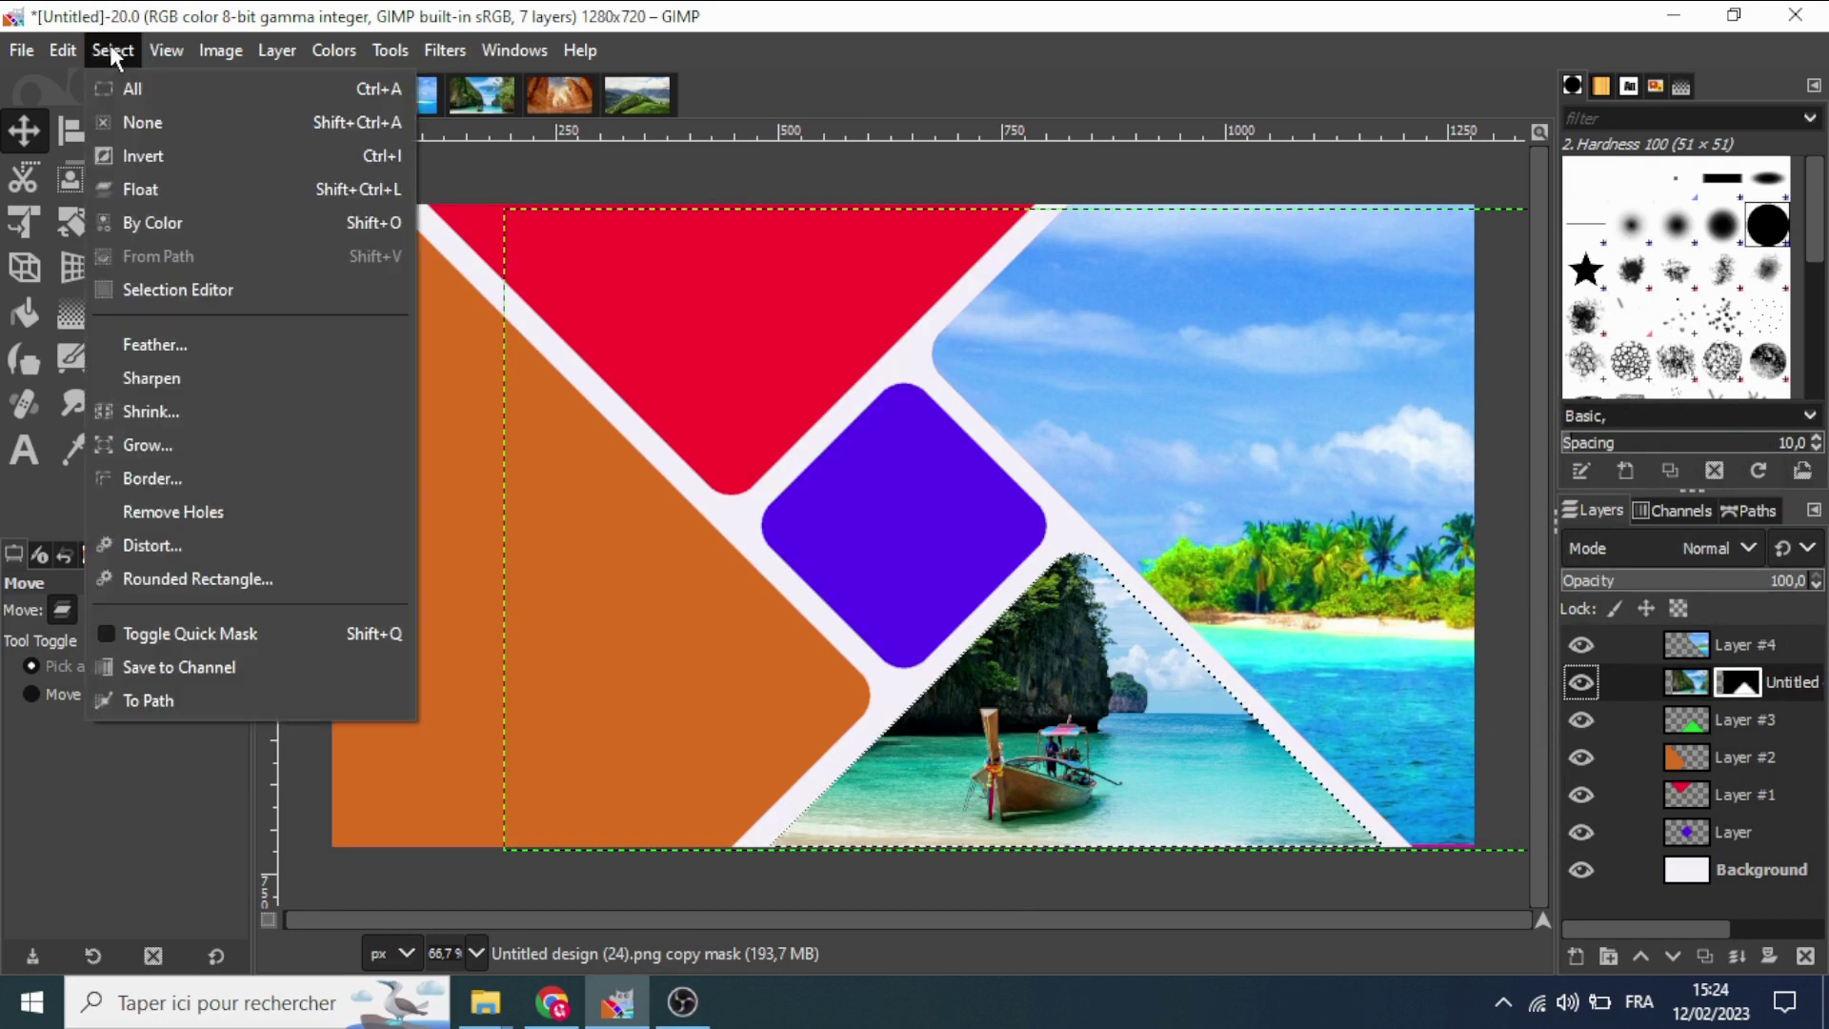
pyautogui.click(157, 122)
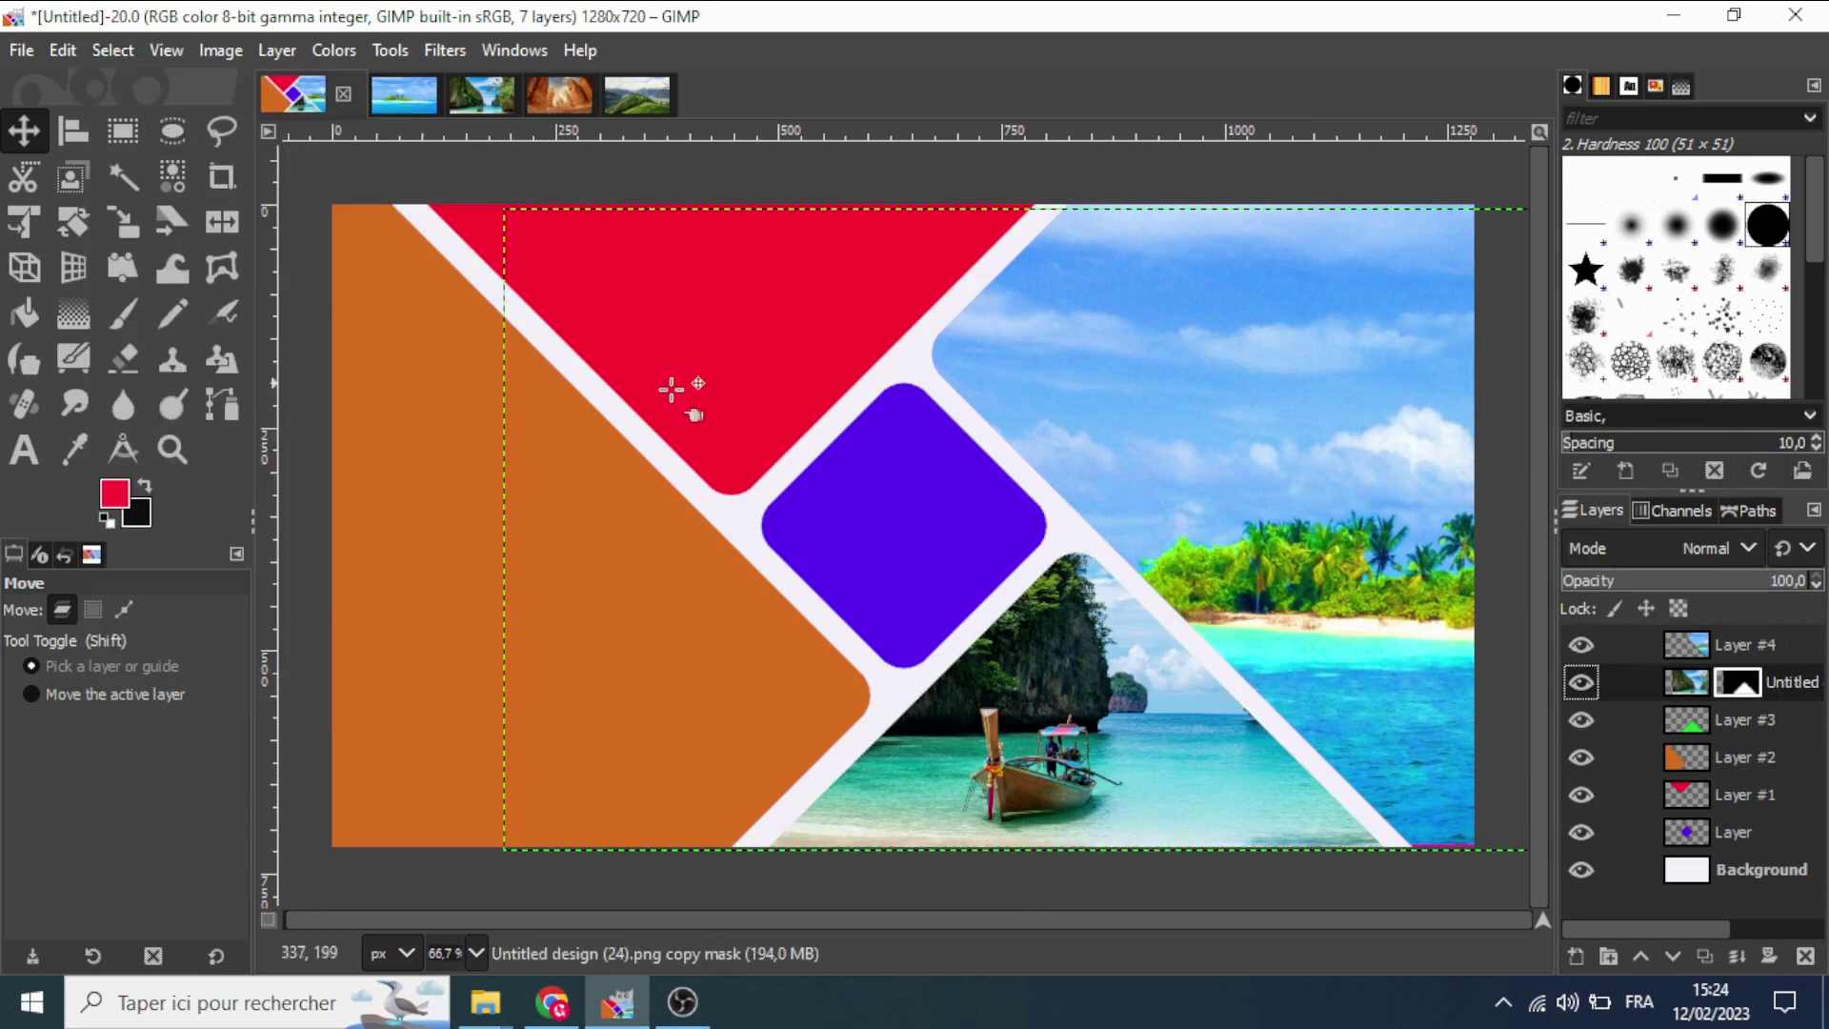
pyautogui.rightClick(1734, 684)
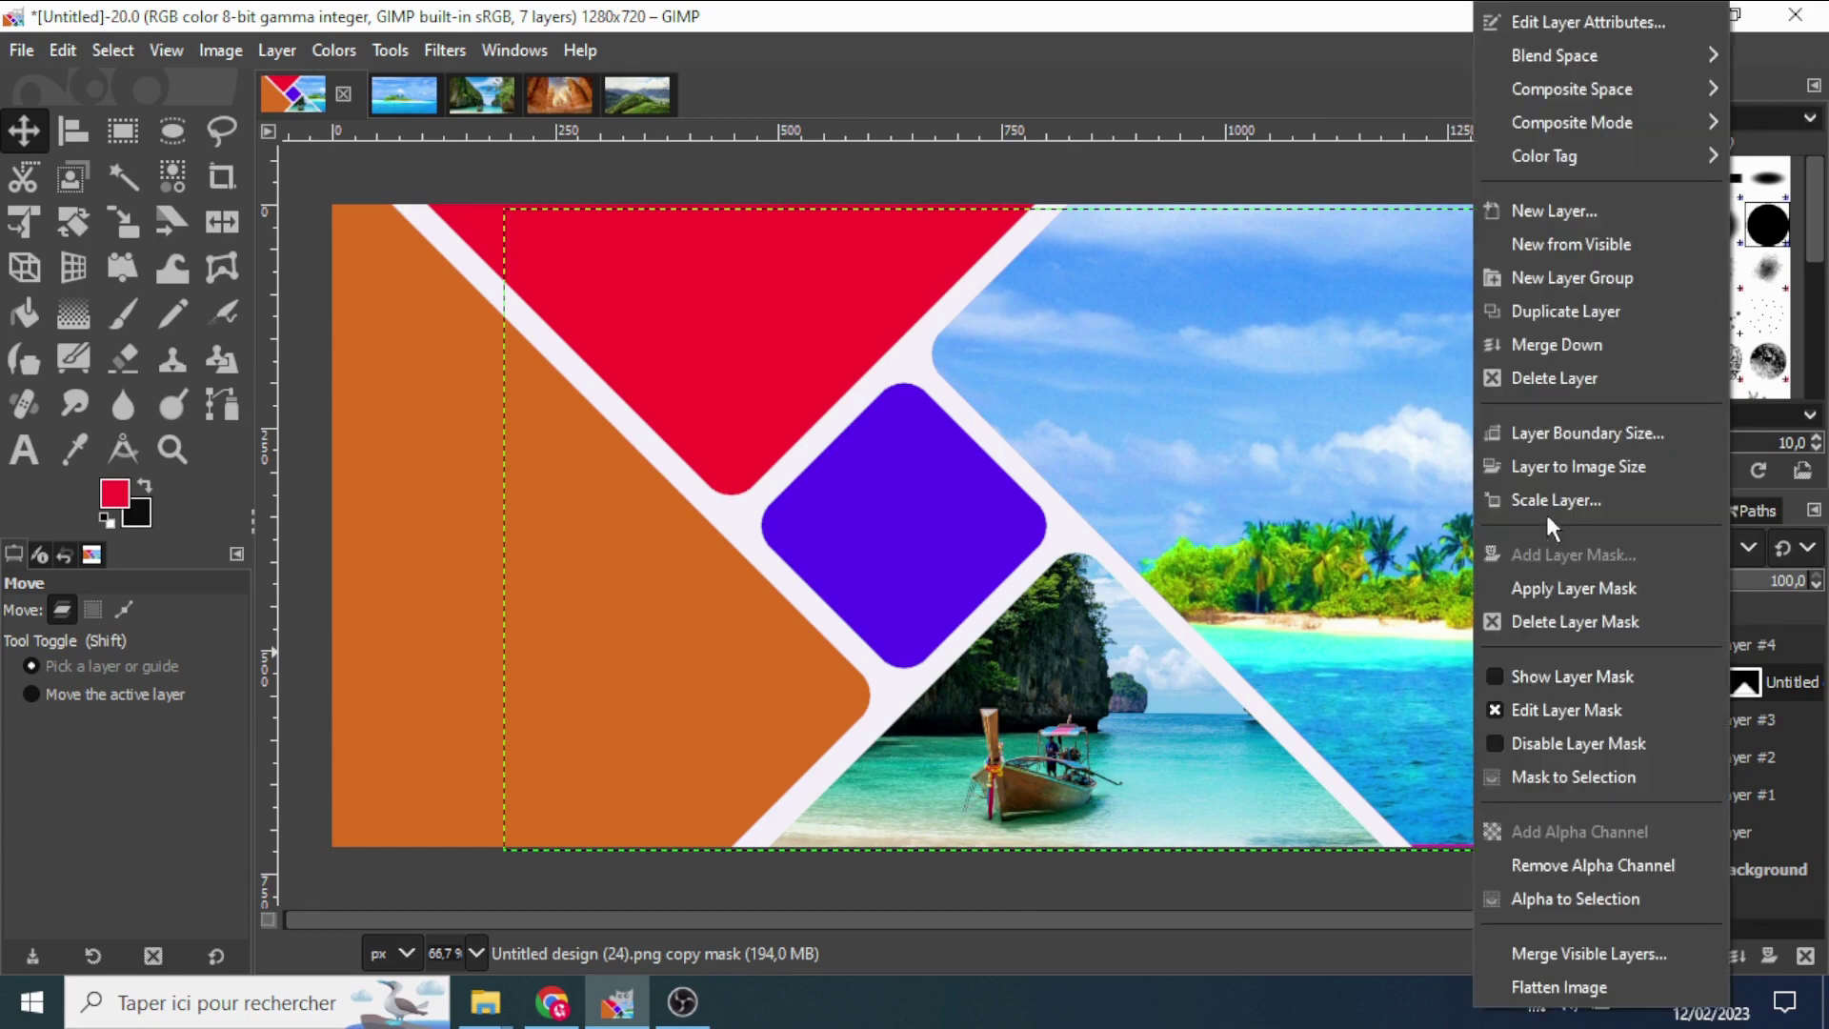
pyautogui.click(1585, 345)
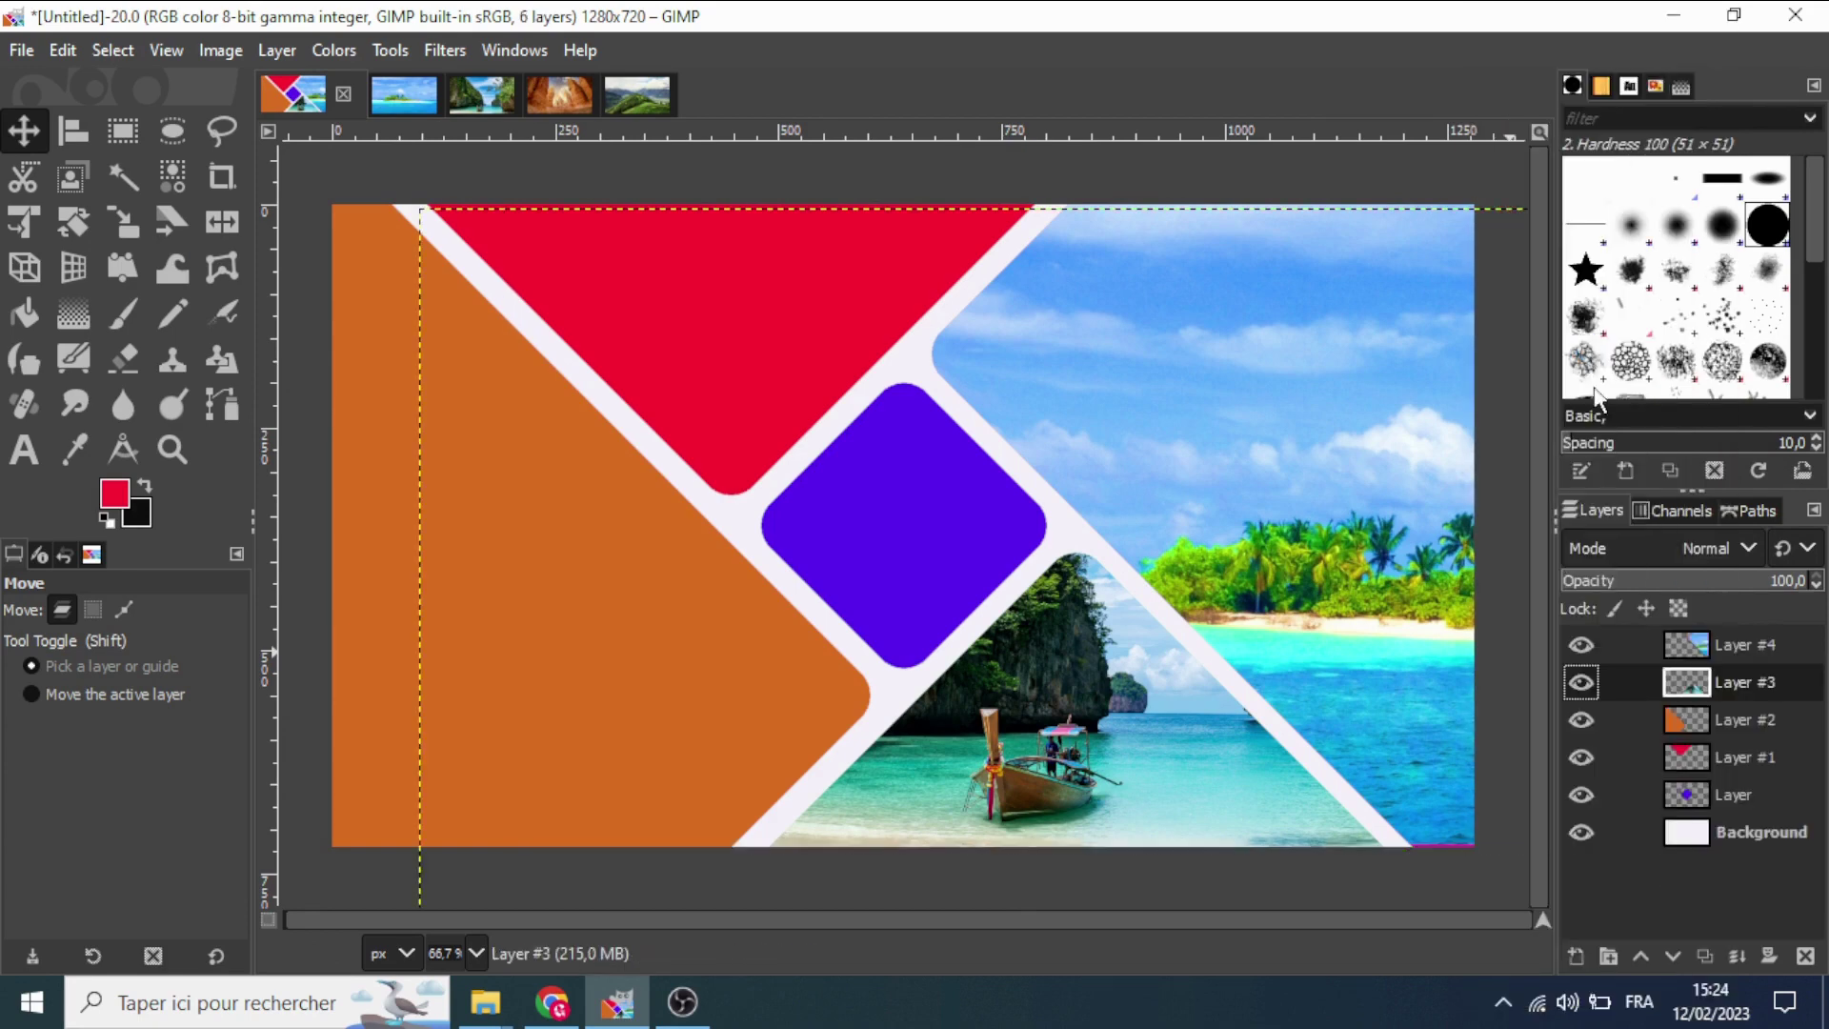
pyautogui.click(1736, 721)
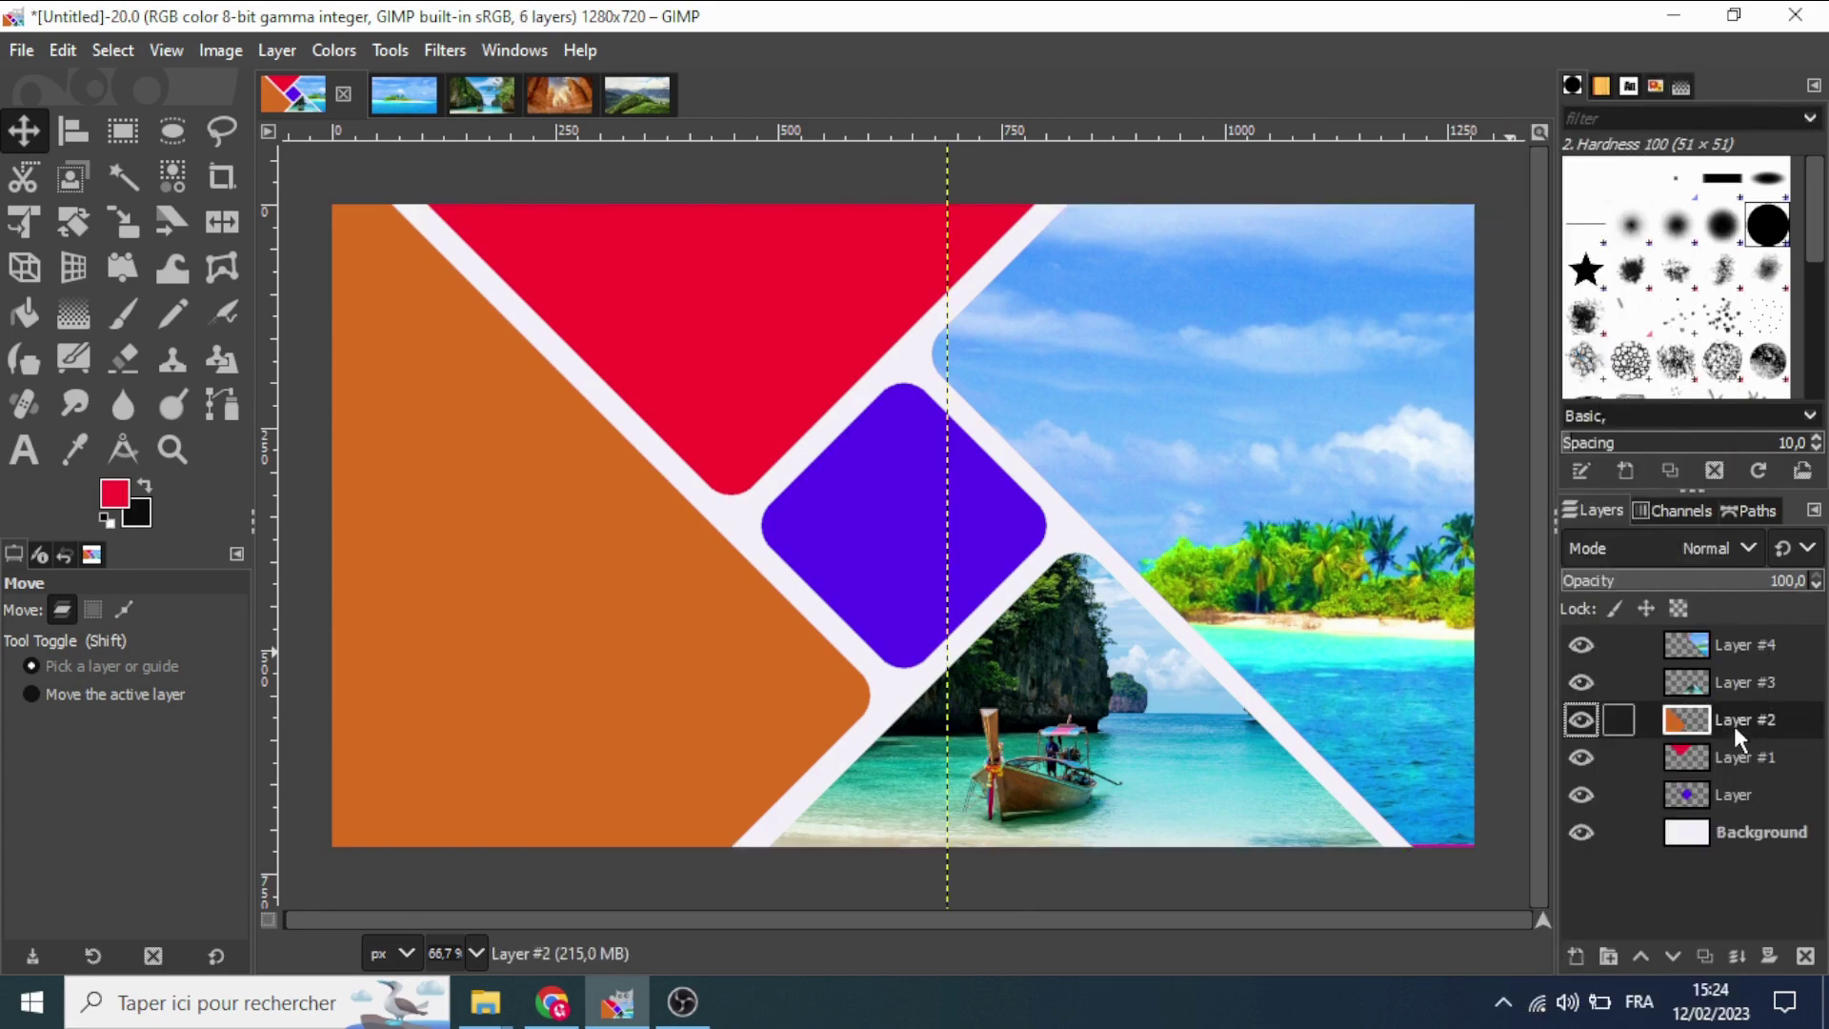
# Bring the canyon photo into the collage and load Layer #2's orange shape outline as a selection.
pyautogui.click(560, 96)
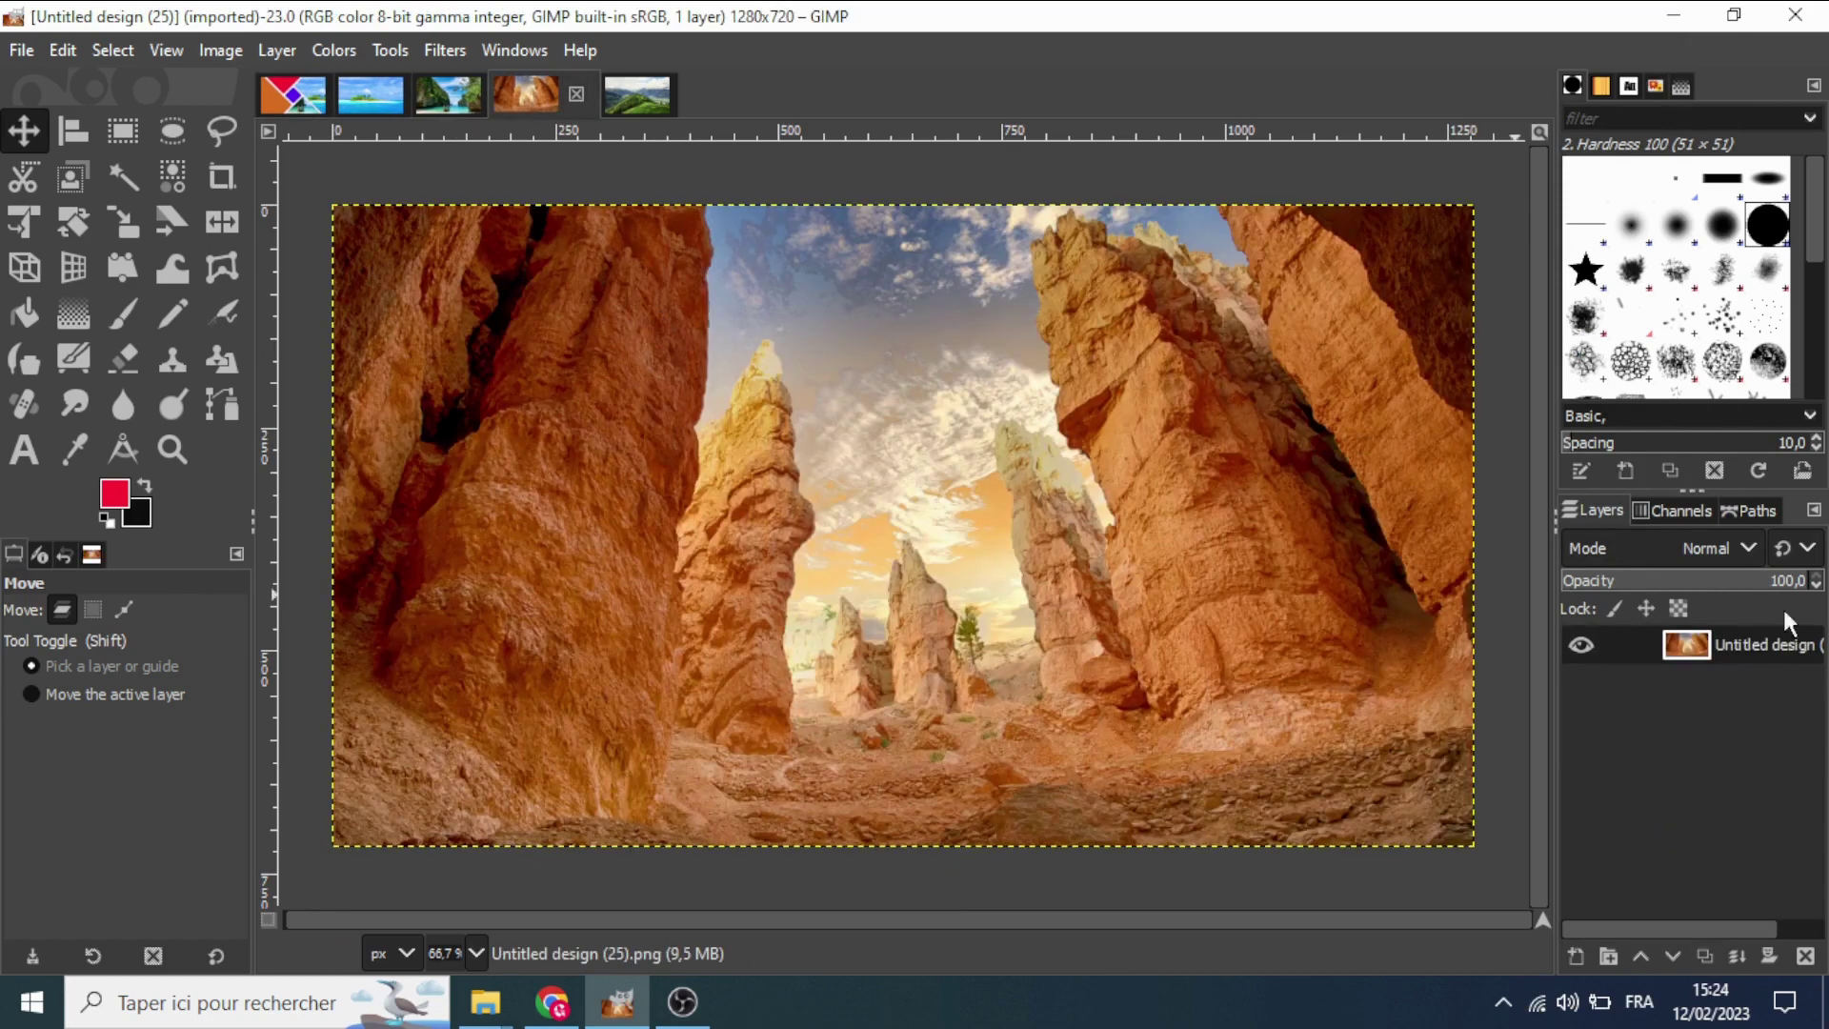
pyautogui.moveTo(1687, 645); pyautogui.dragTo(314, 92)
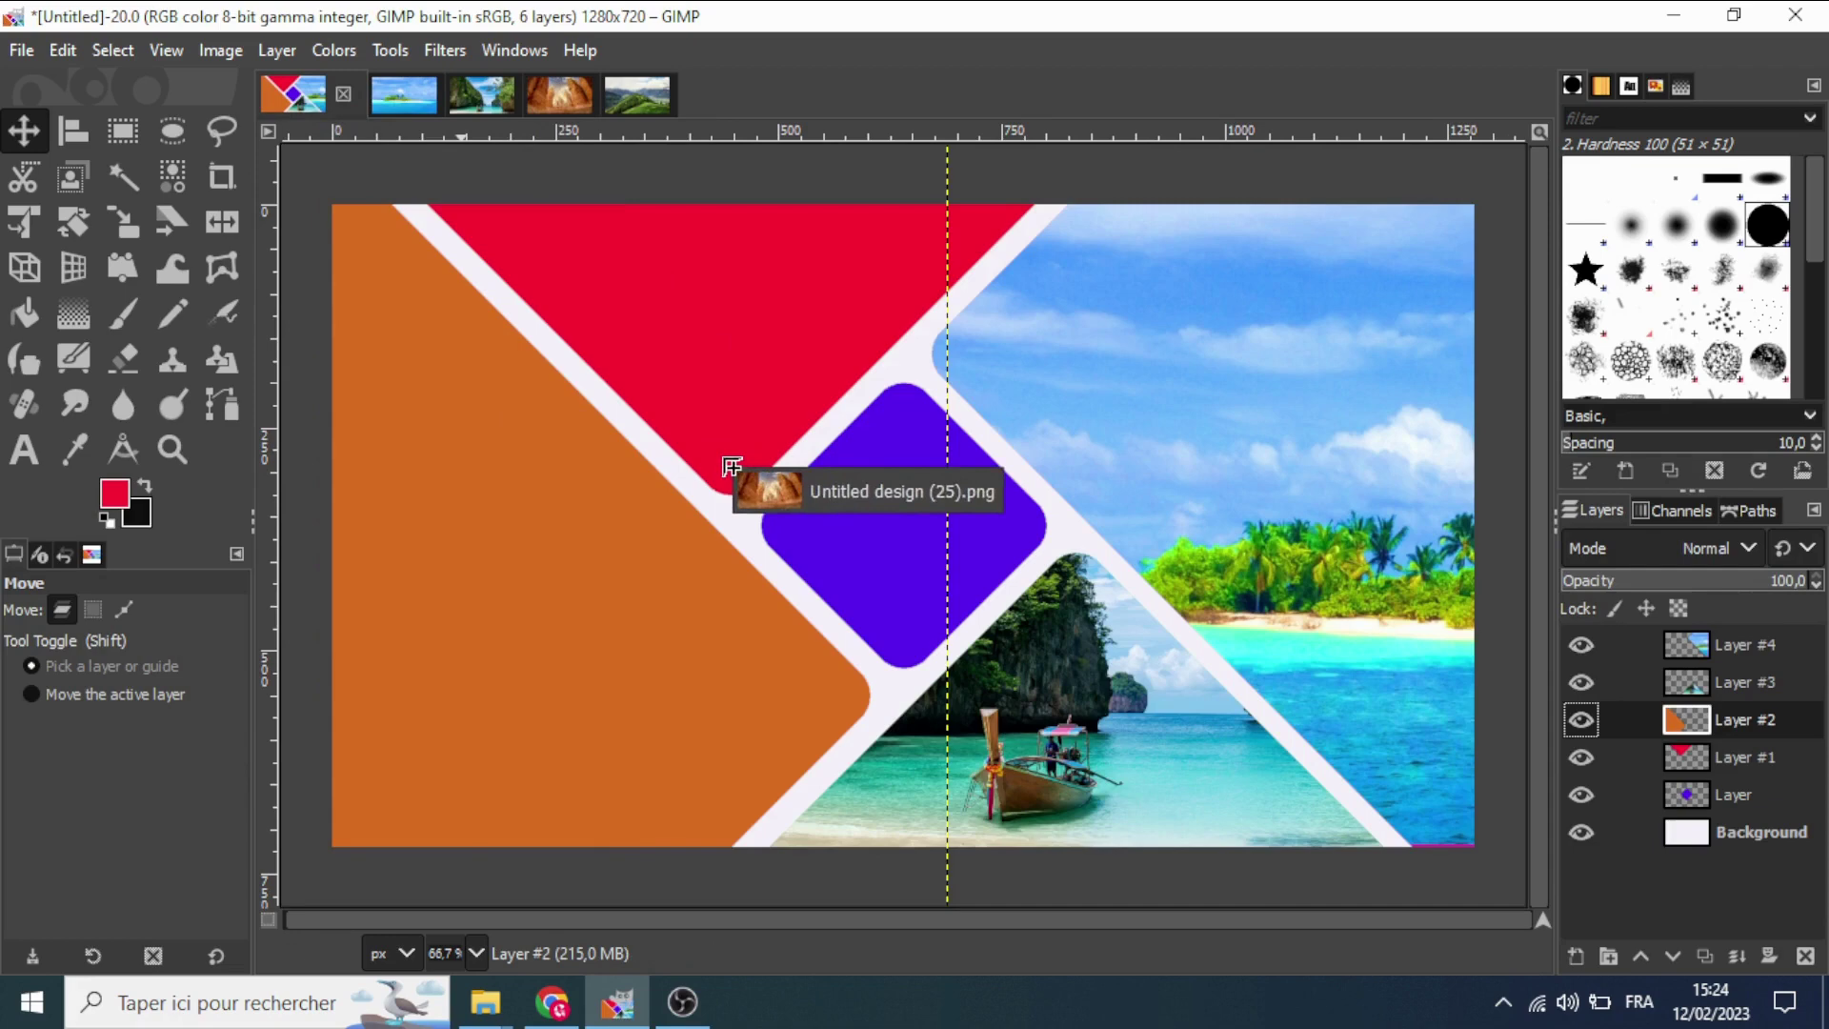
pyautogui.moveTo(315, 92); pyautogui.dragTo(777, 477)
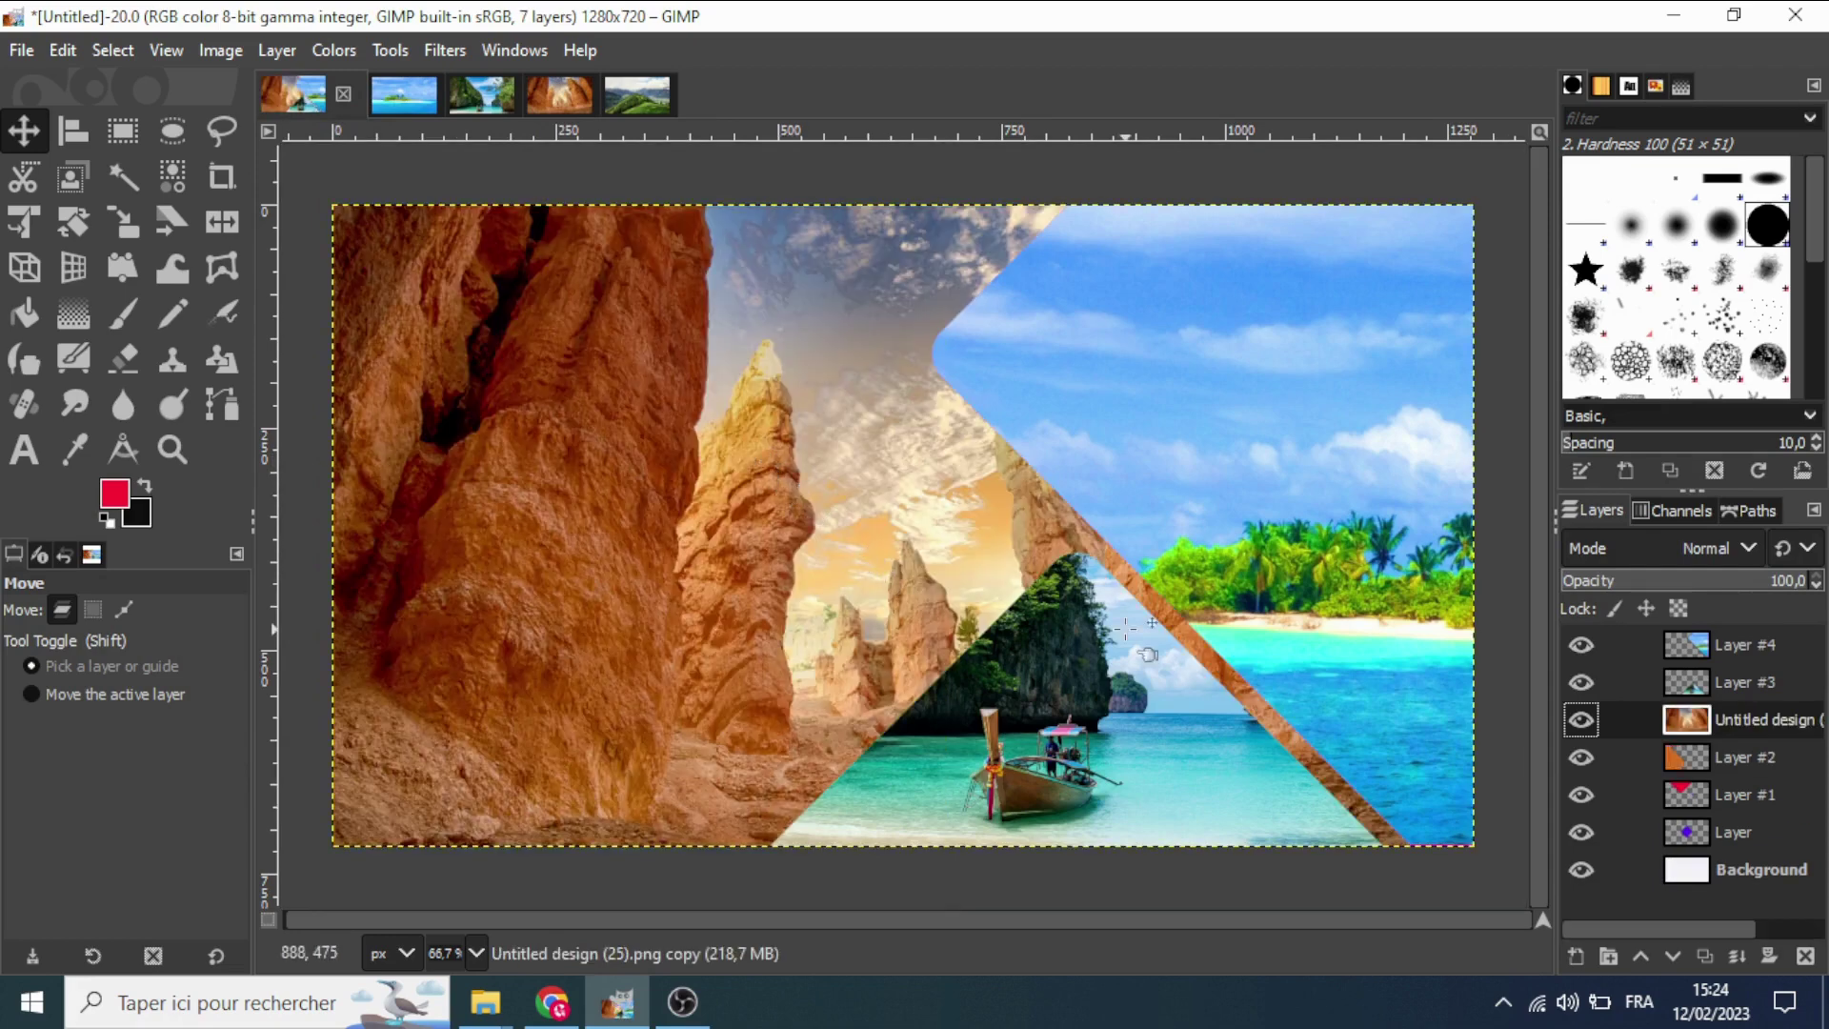
pyautogui.click(1683, 753)
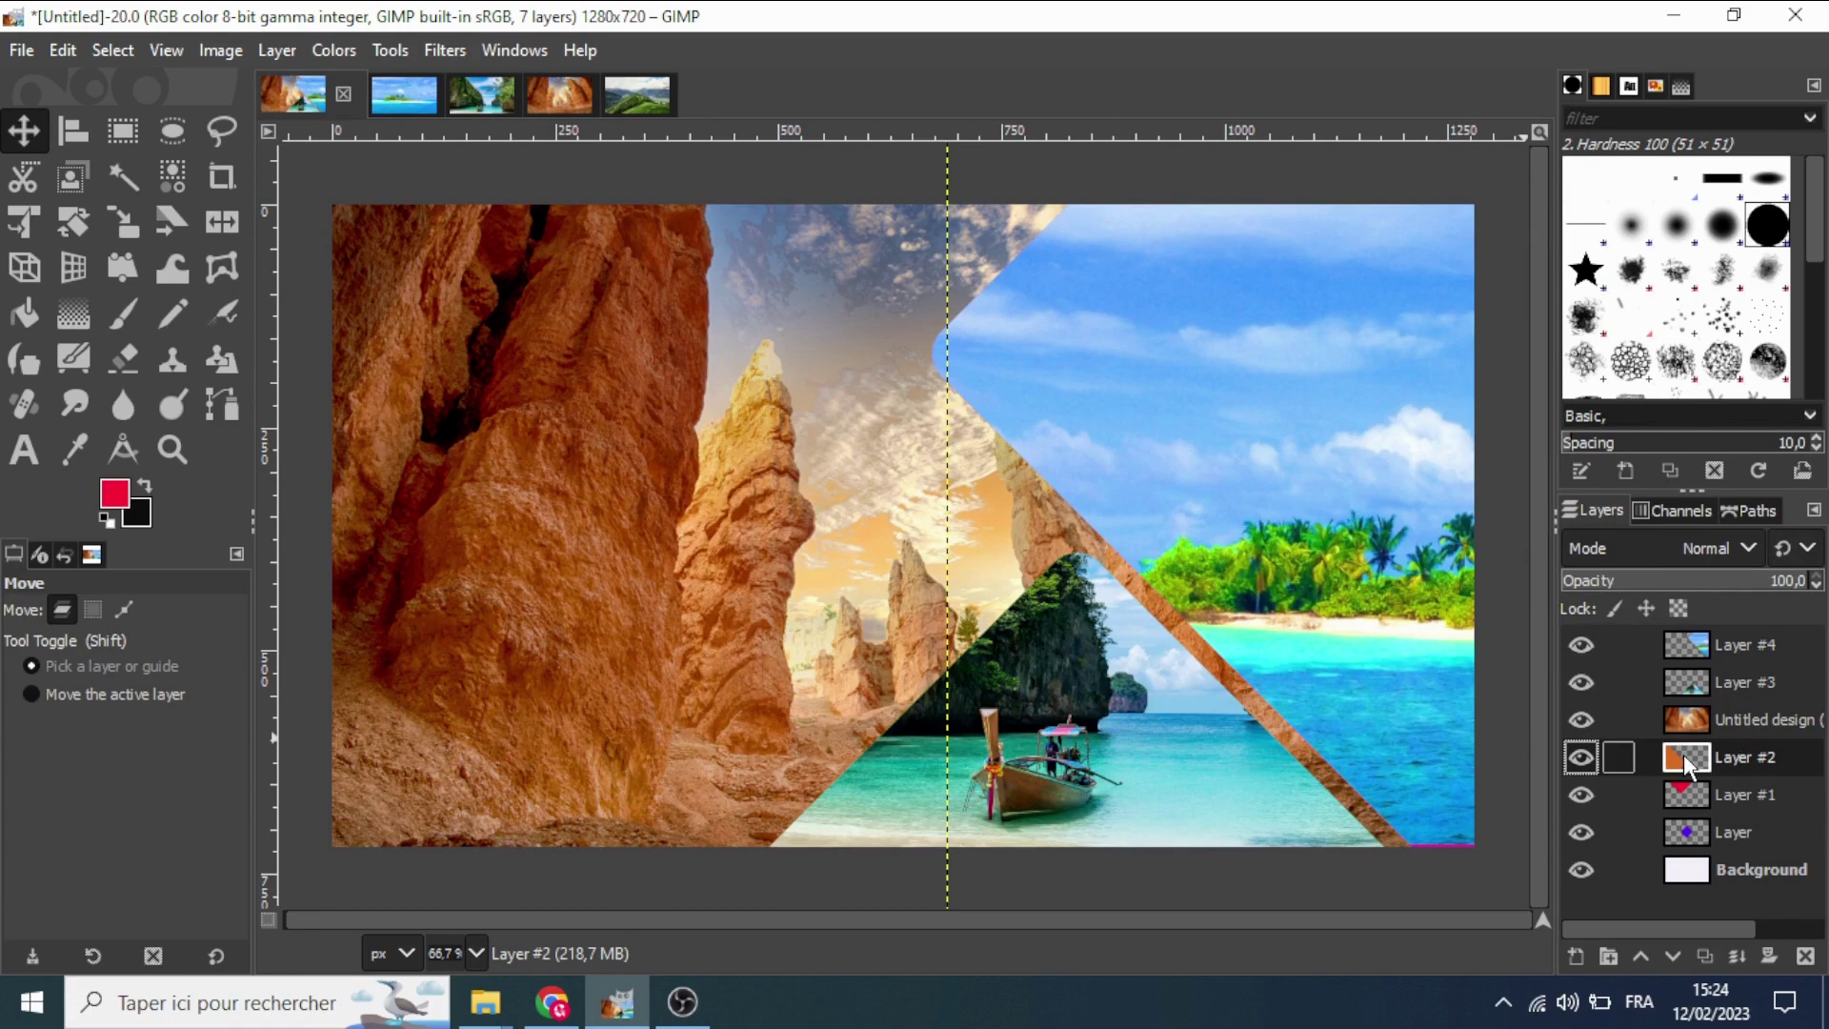
pyautogui.rightClick(1685, 762)
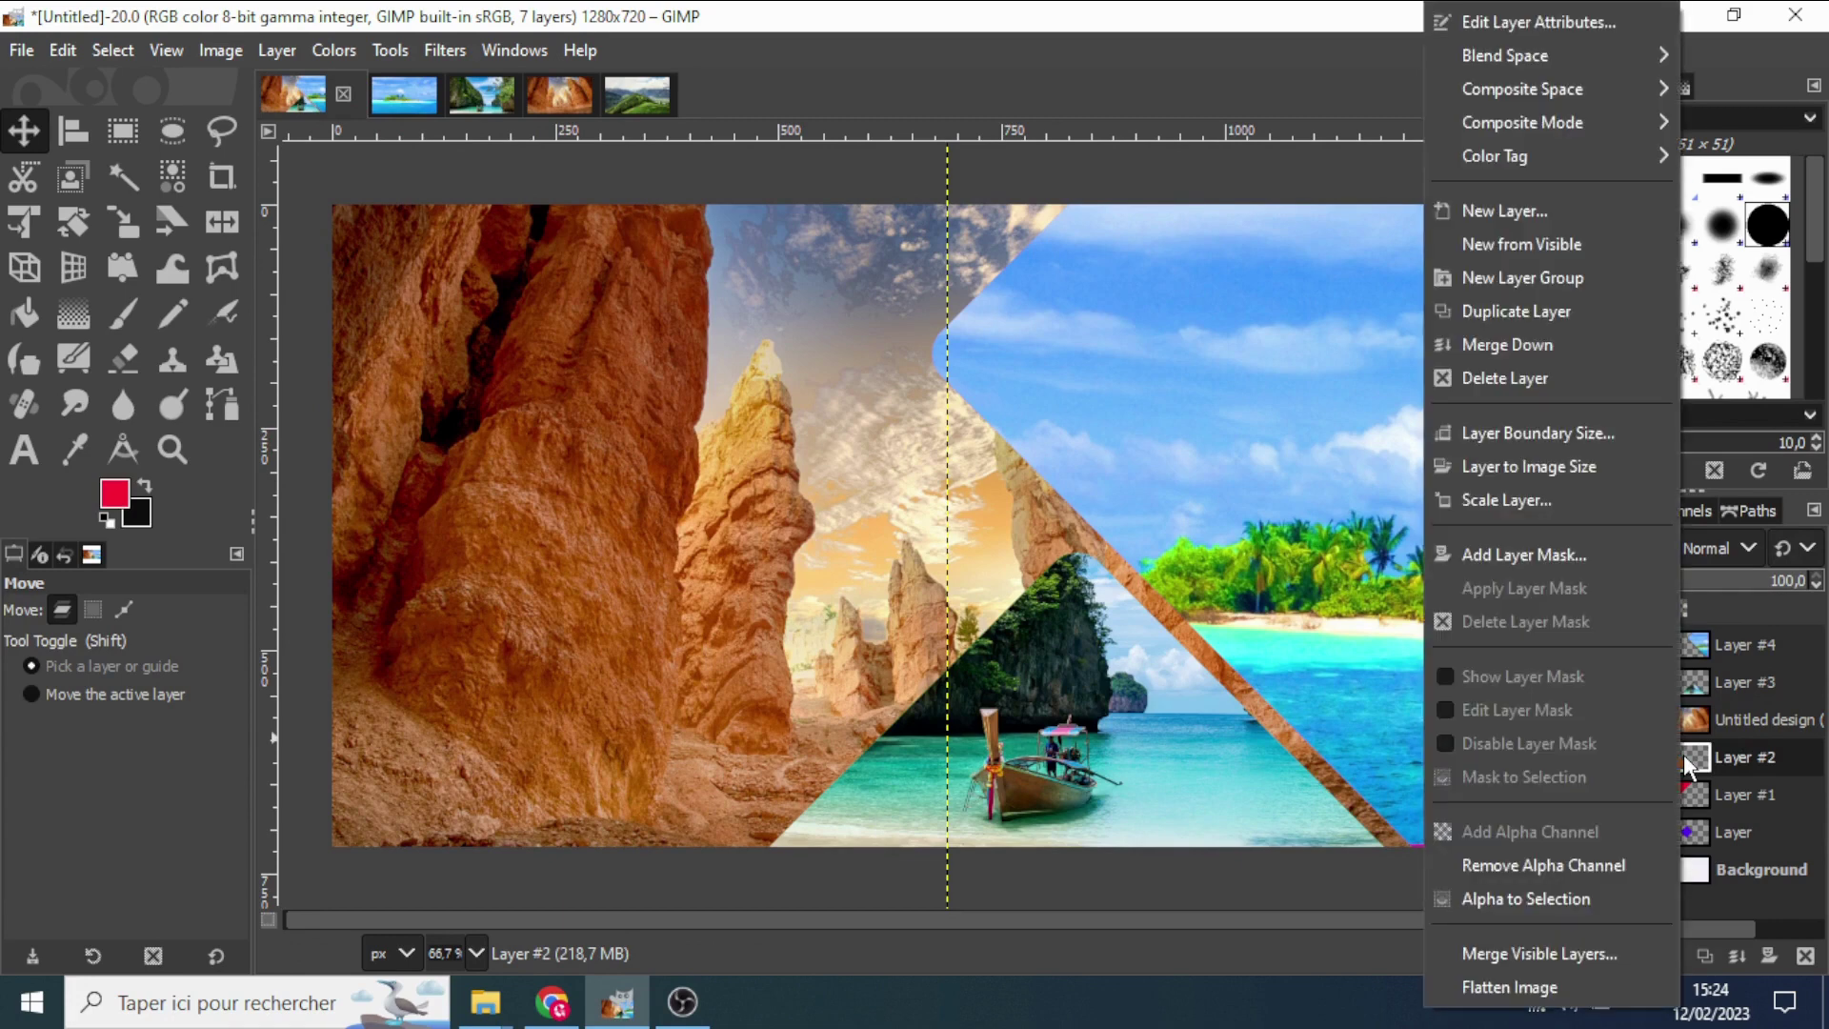
pyautogui.click(1572, 899)
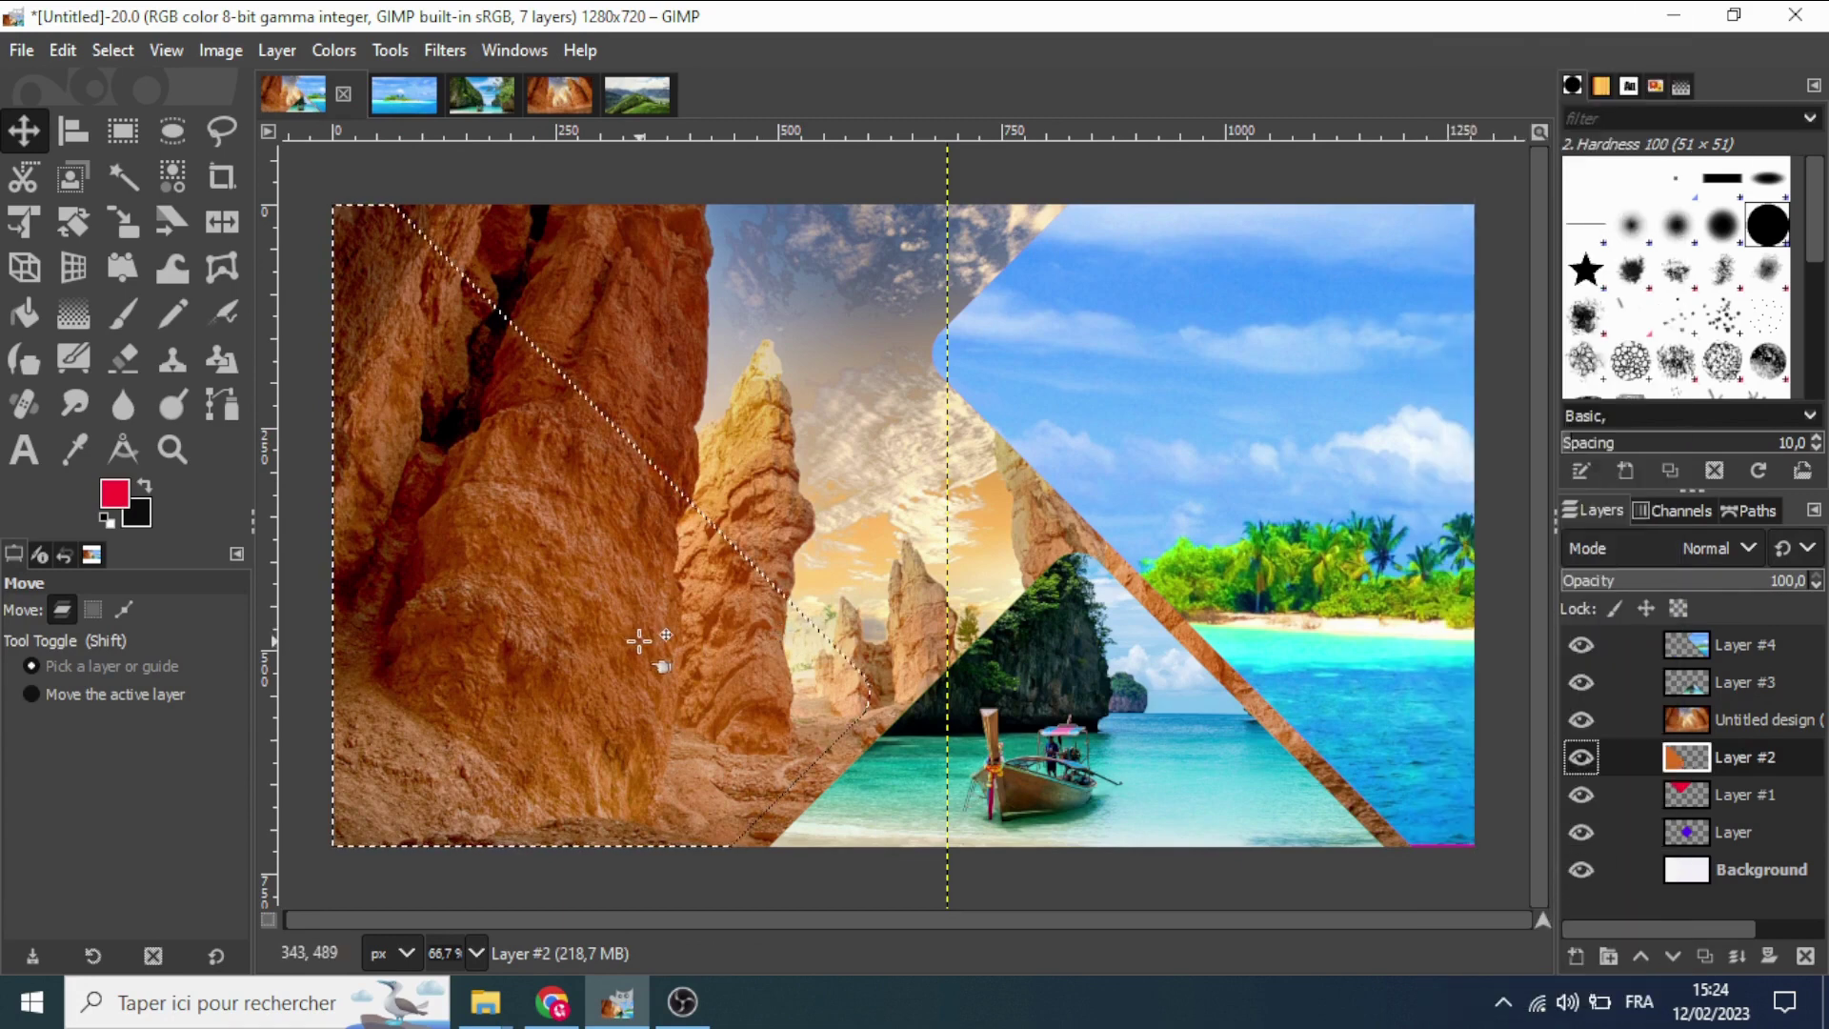
pyautogui.click(1707, 726)
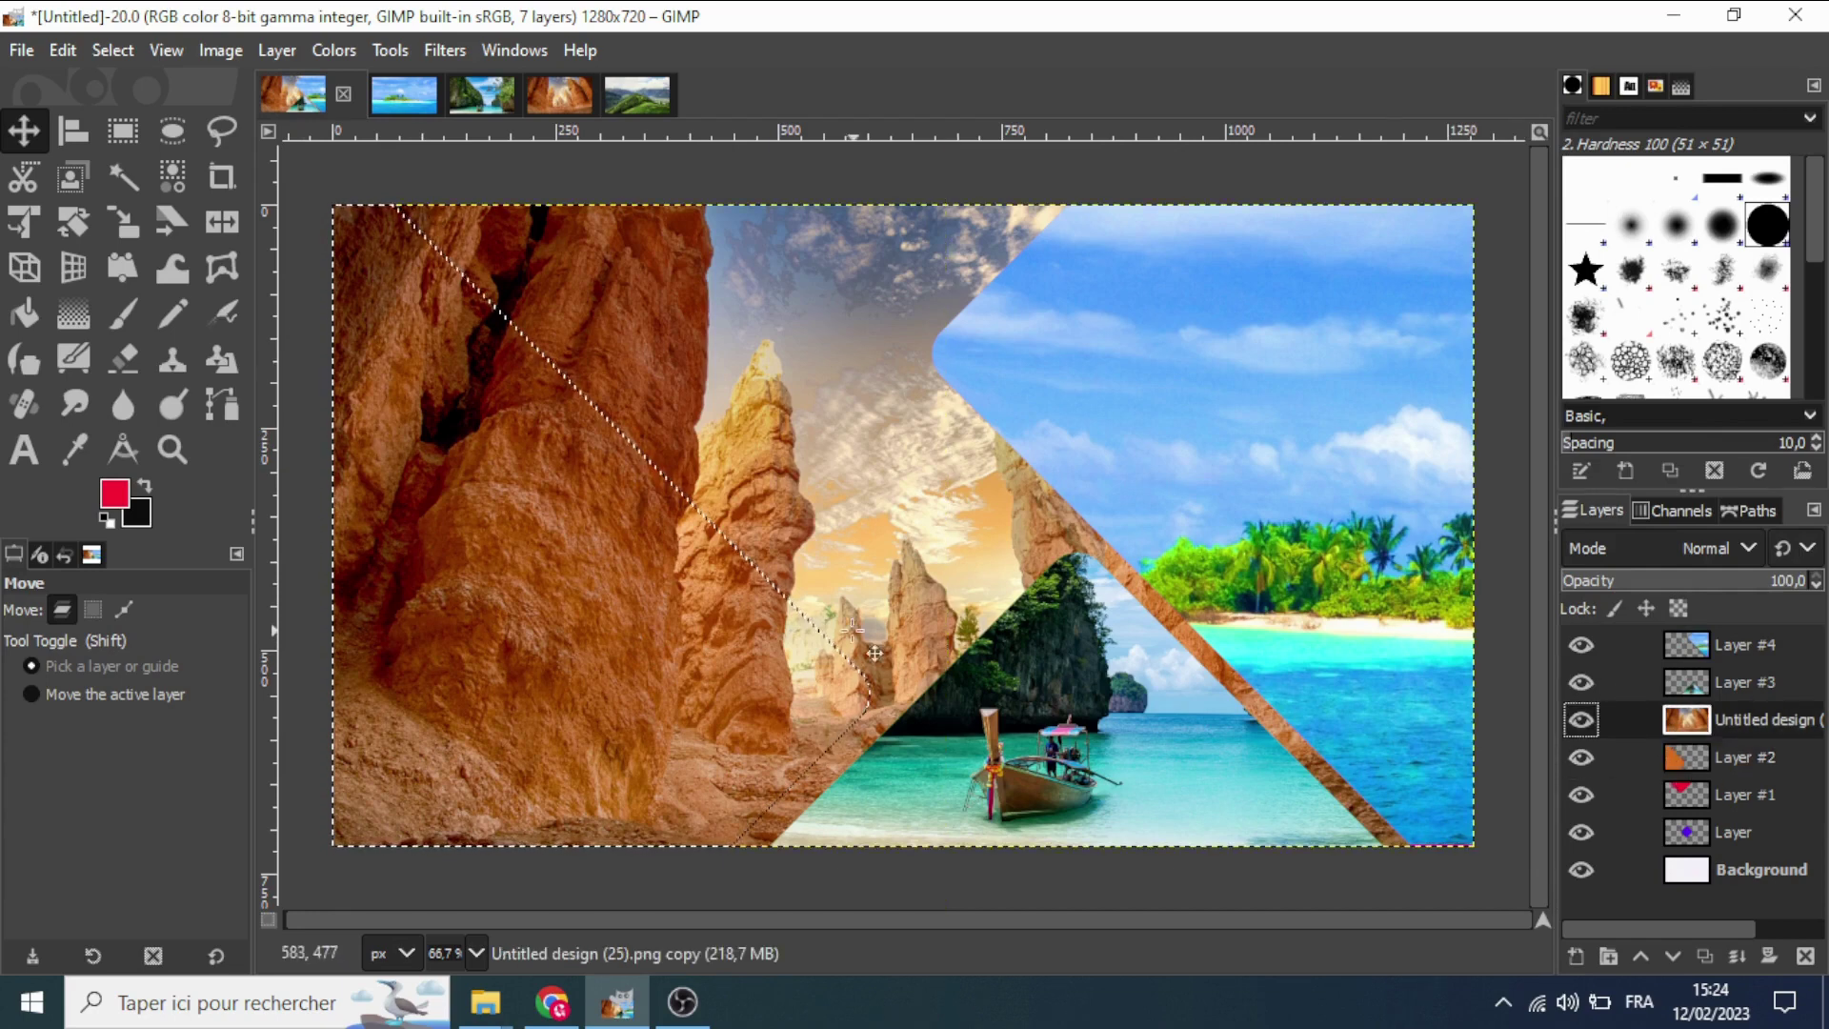
# Shift the canyon photo left, mask it to the orange shape selection, and deselect.
pyautogui.moveTo(774, 658); pyautogui.dragTo(423, 674)
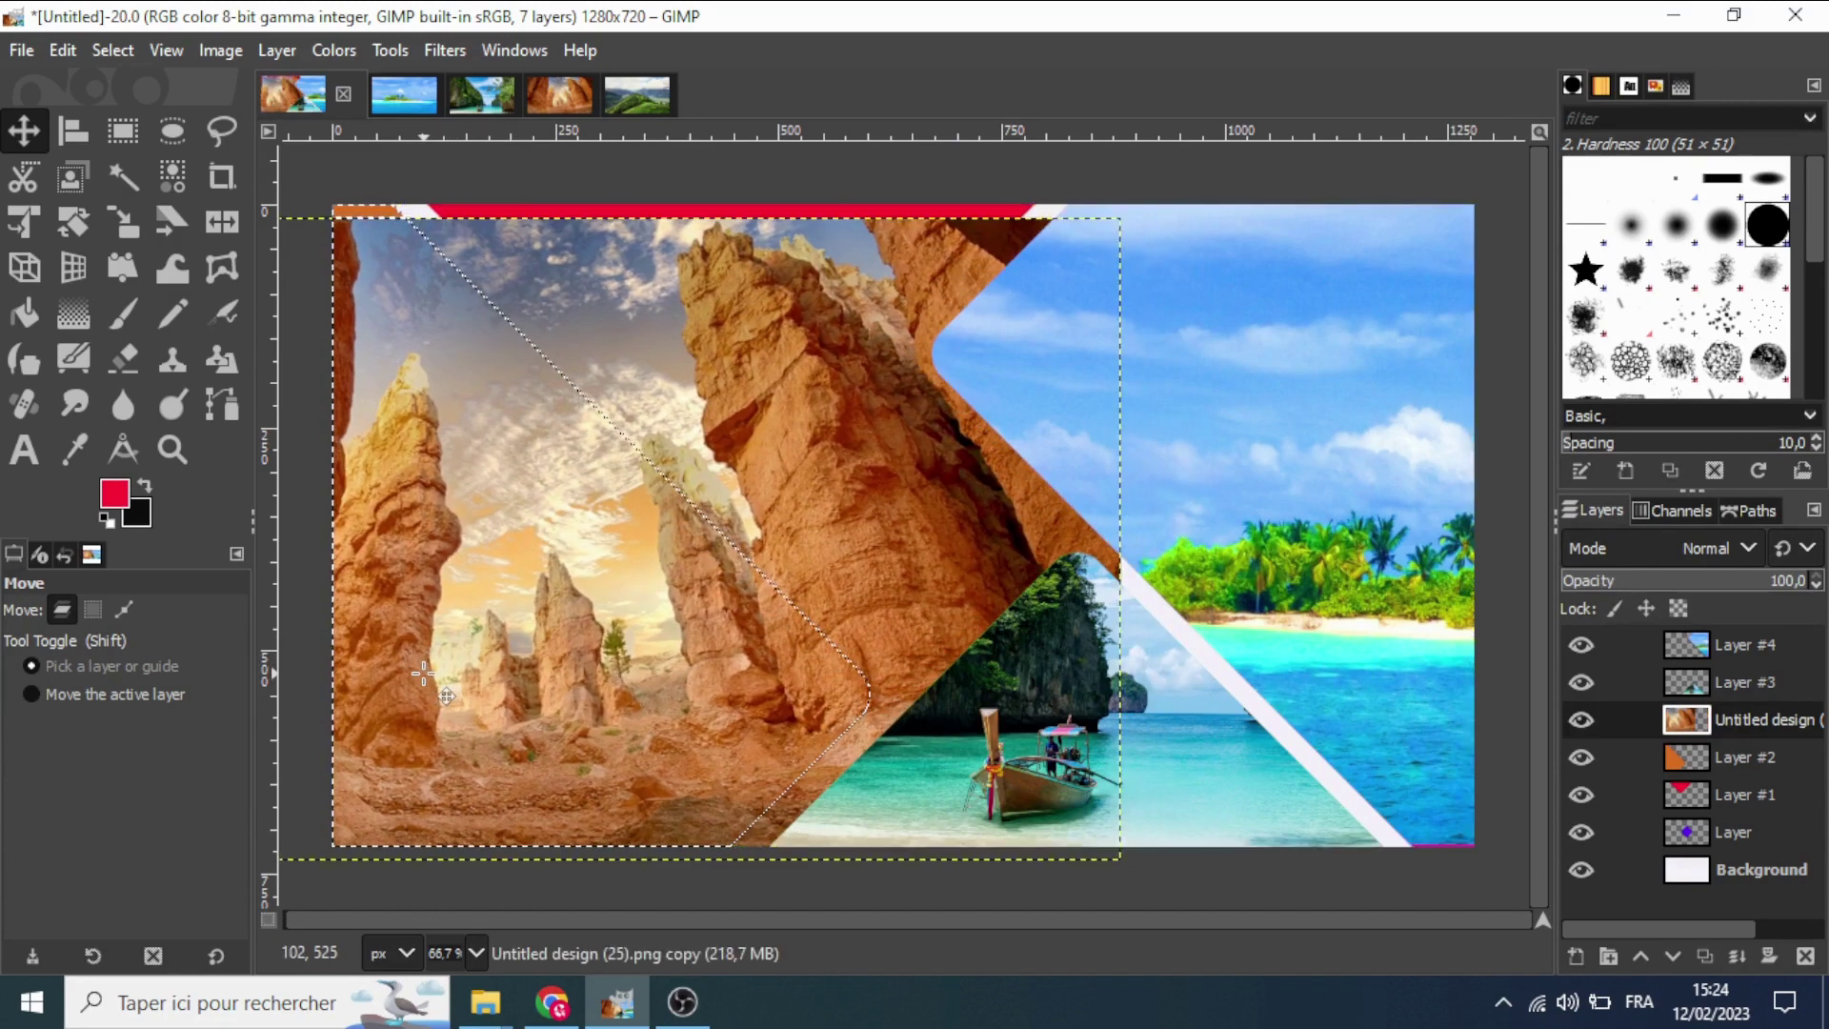
pyautogui.rightClick(1754, 718)
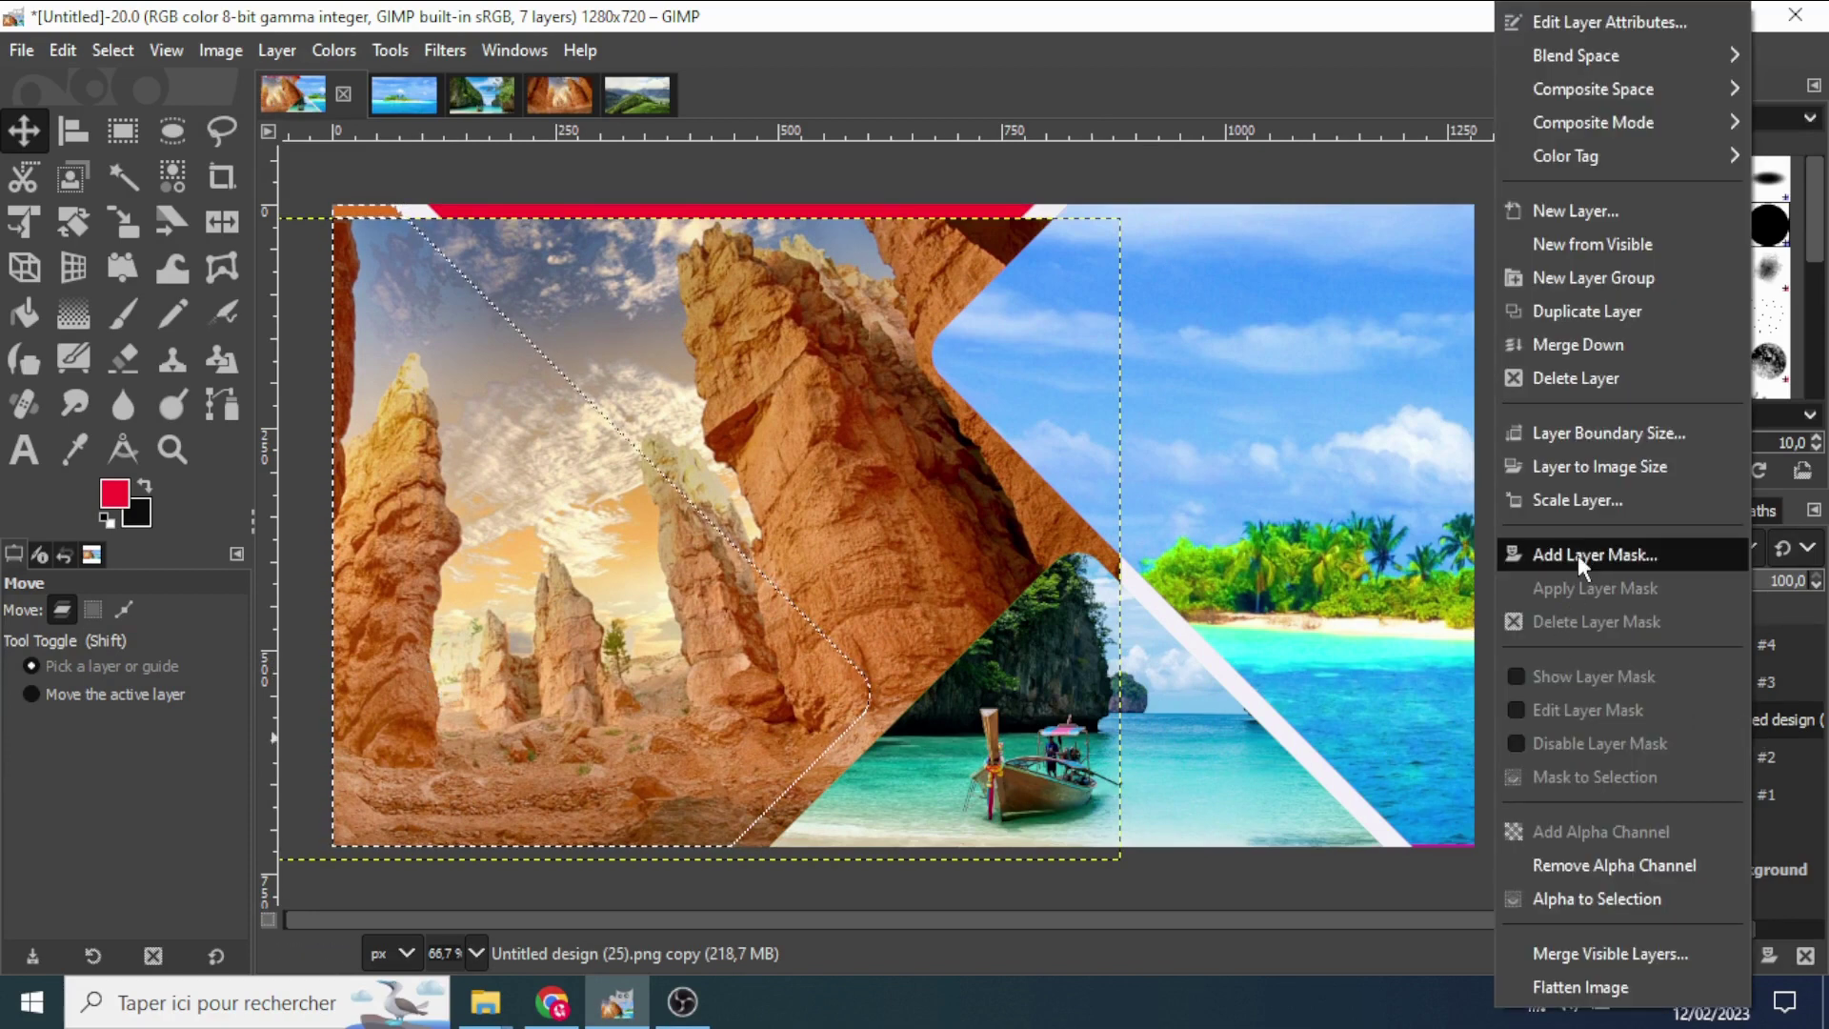
pyautogui.click(1632, 555)
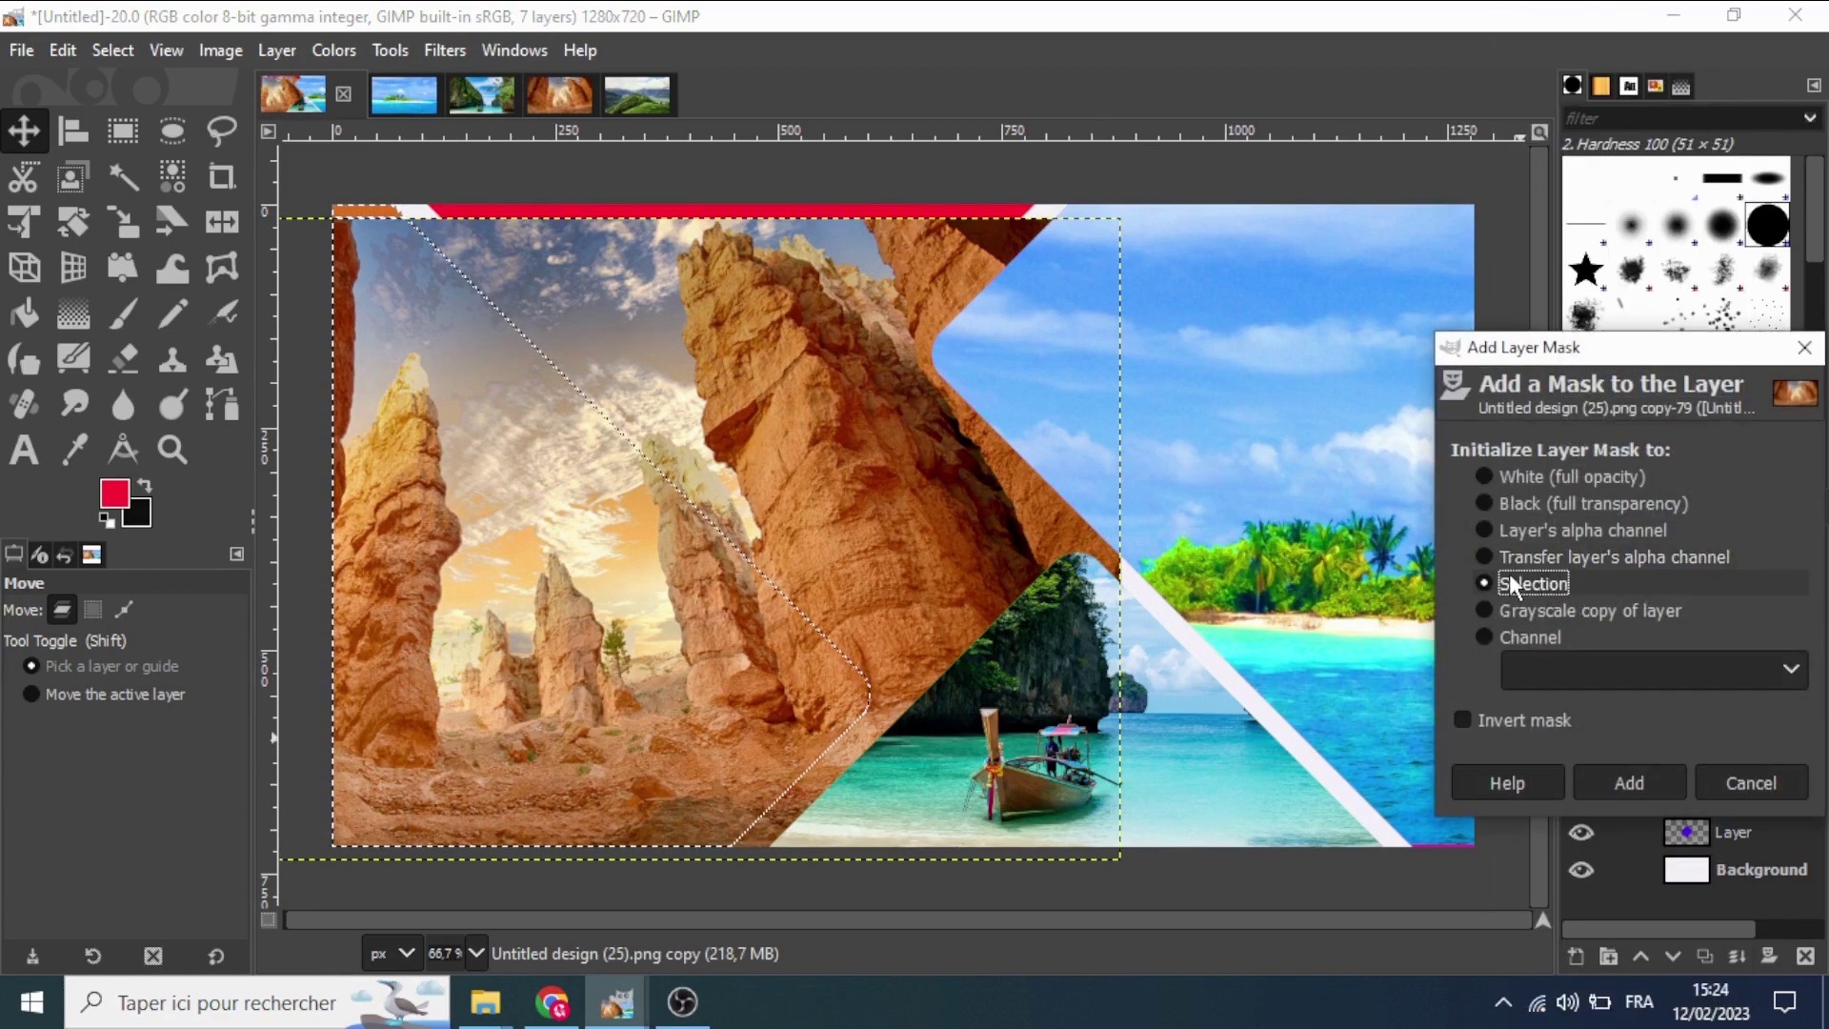
pyautogui.click(1631, 780)
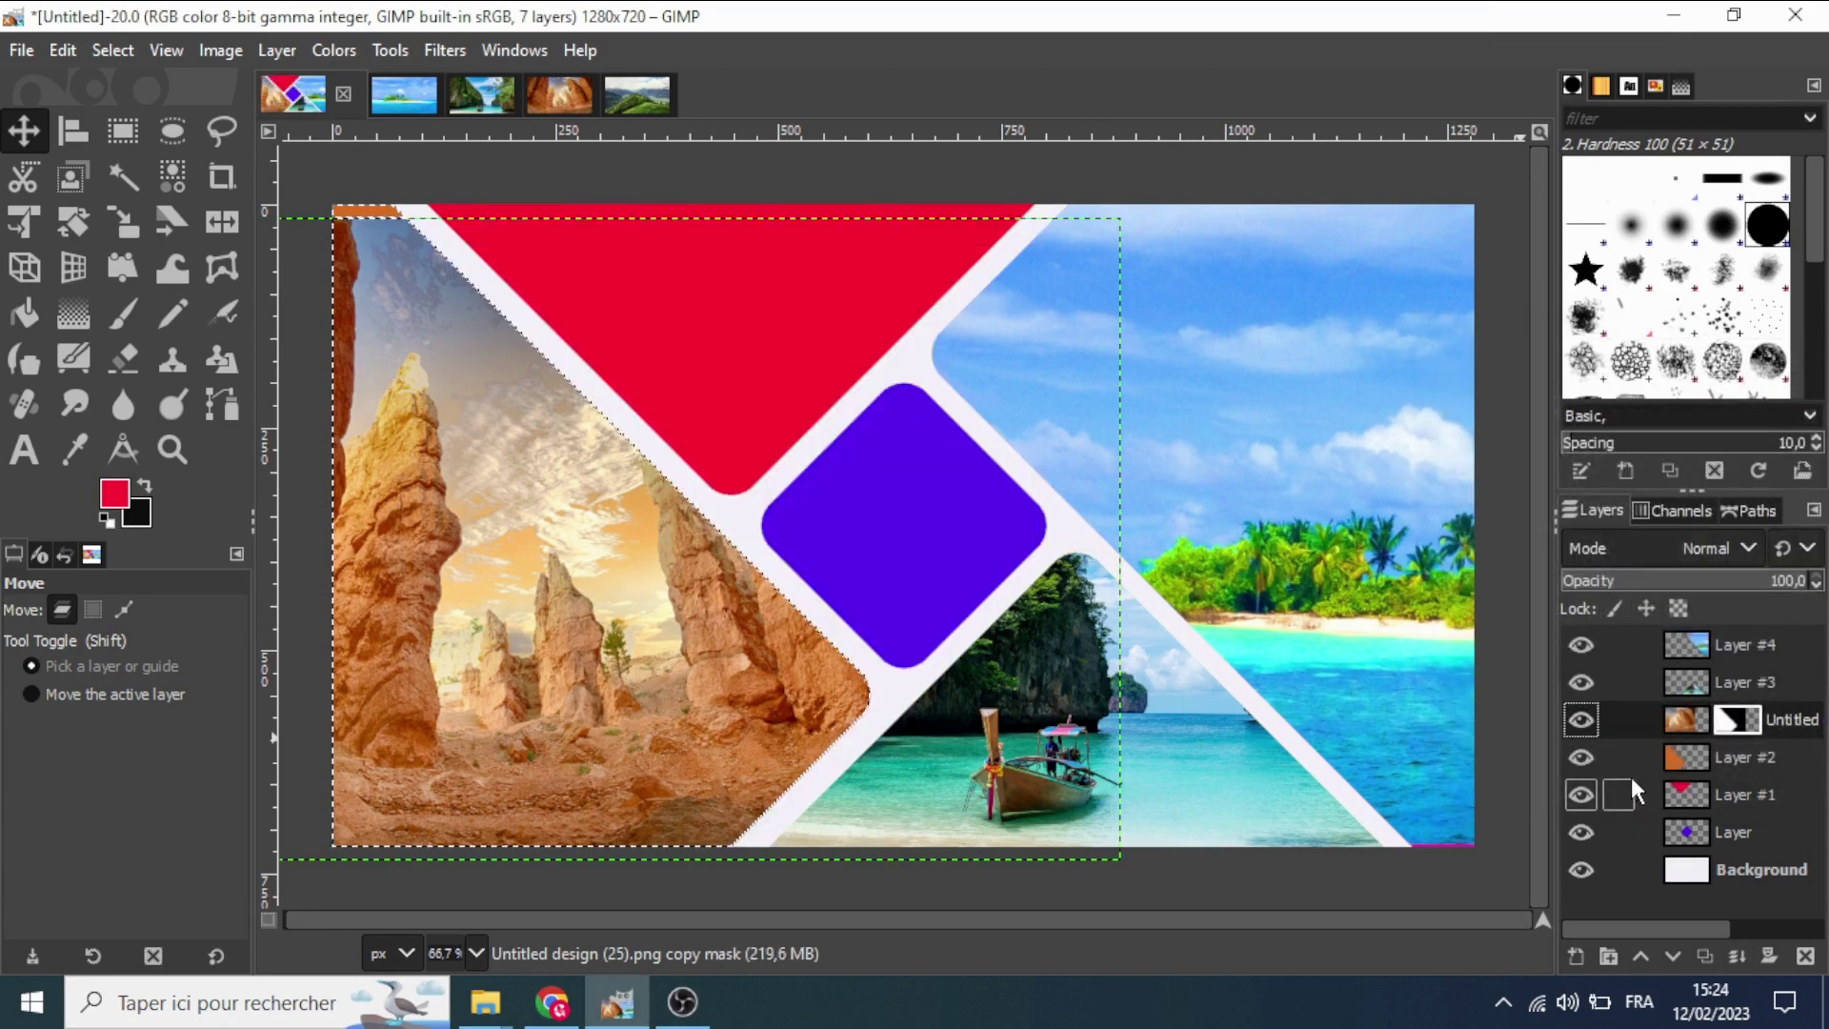
pyautogui.click(111, 49)
pyautogui.click(138, 124)
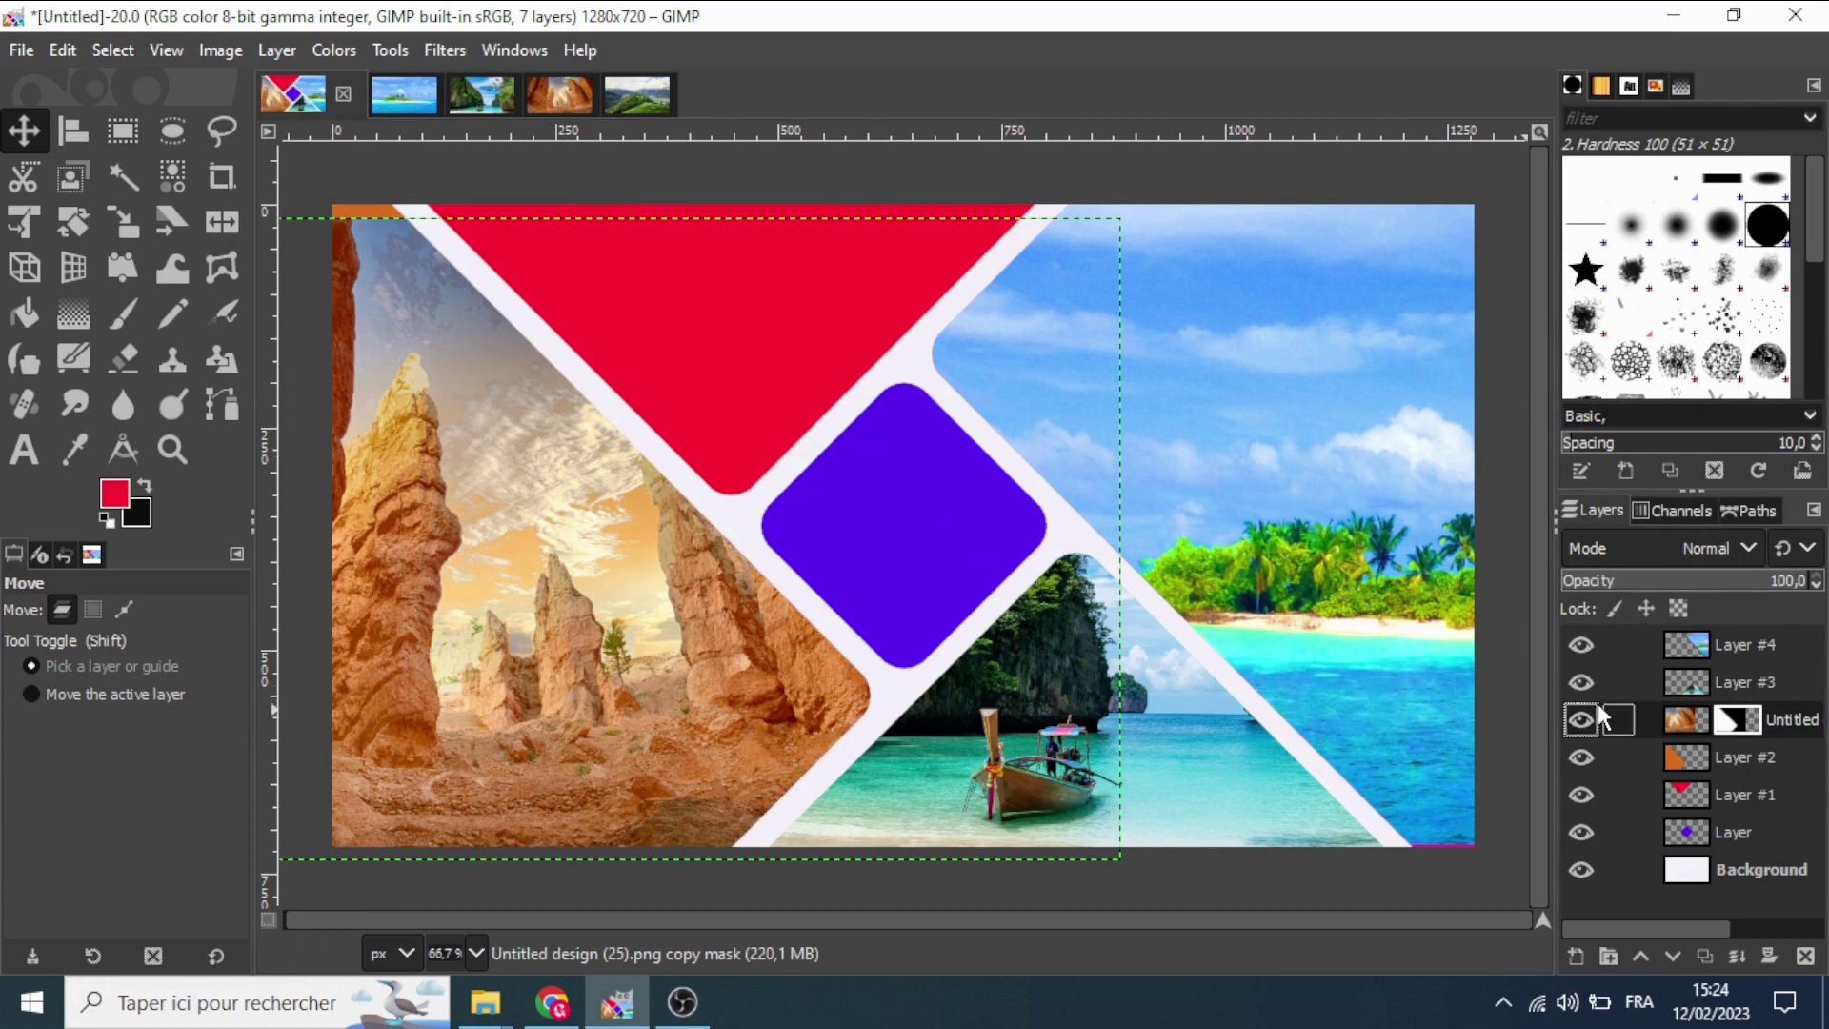
pyautogui.rightClick(1746, 729)
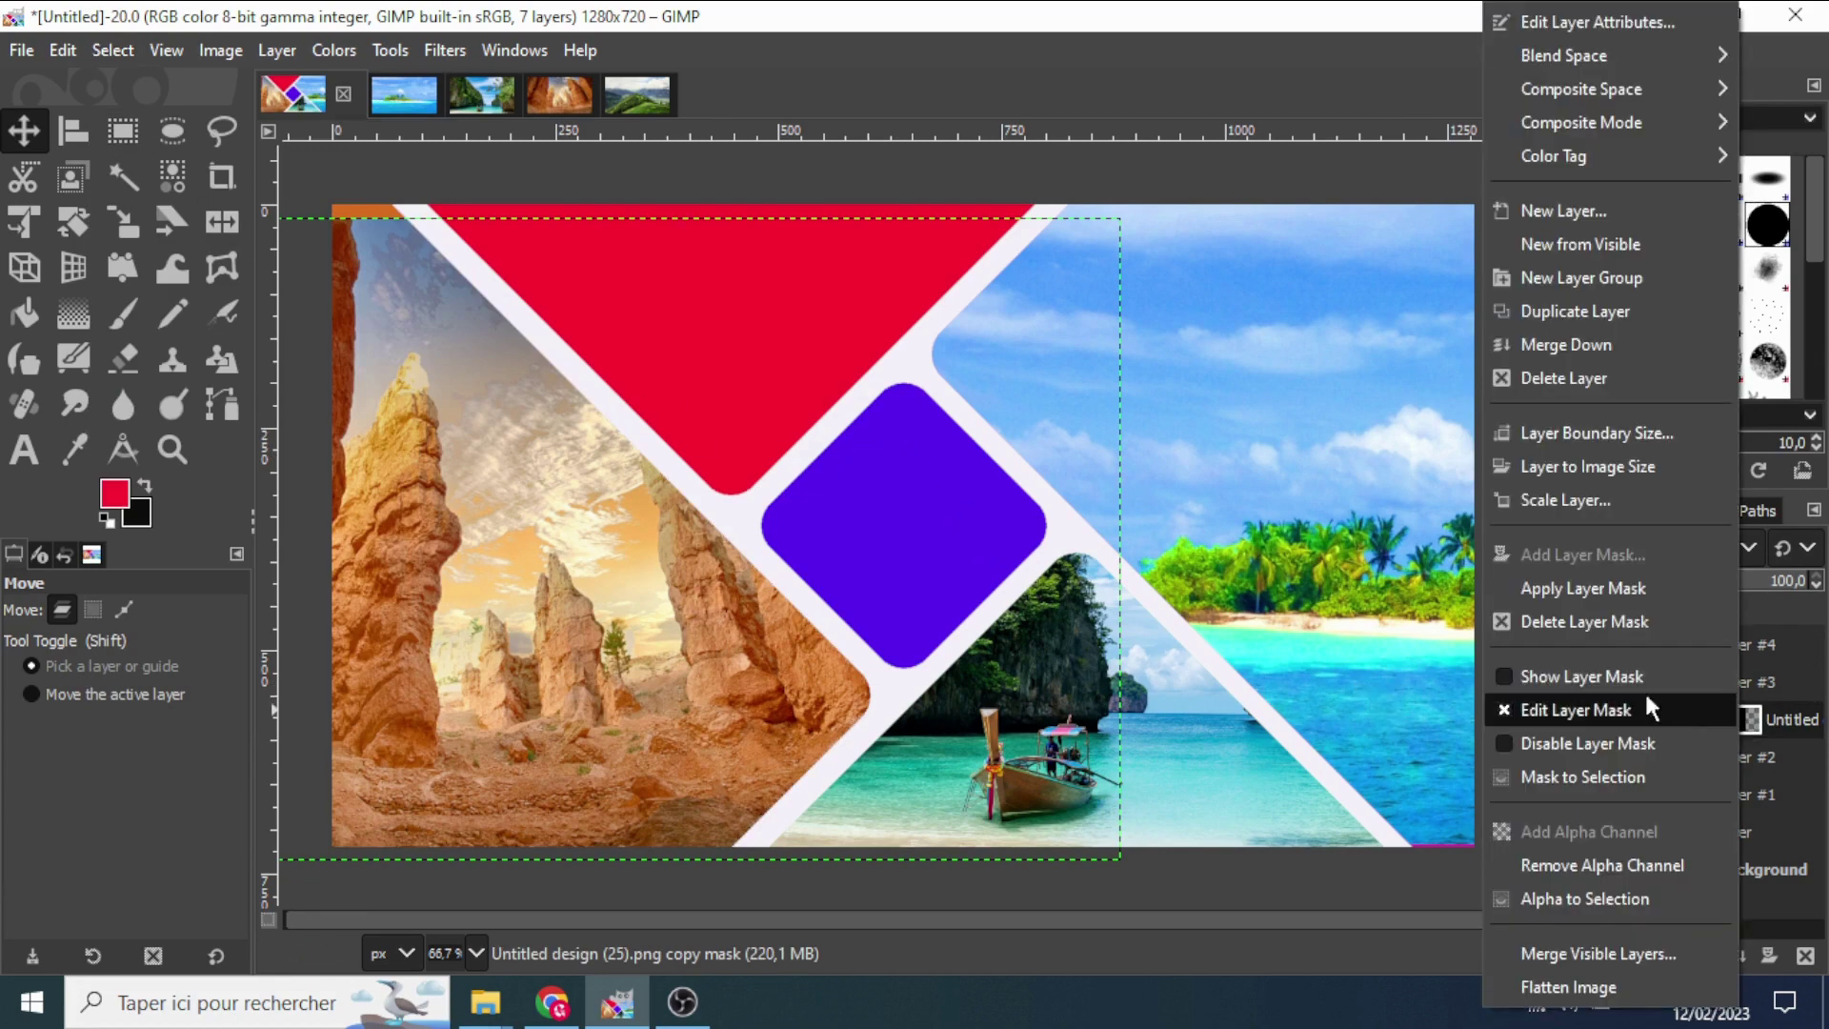
# Merge the canyon photo into Layer #2 and bring the mountain valley photo into the collage.
pyautogui.click(1592, 347)
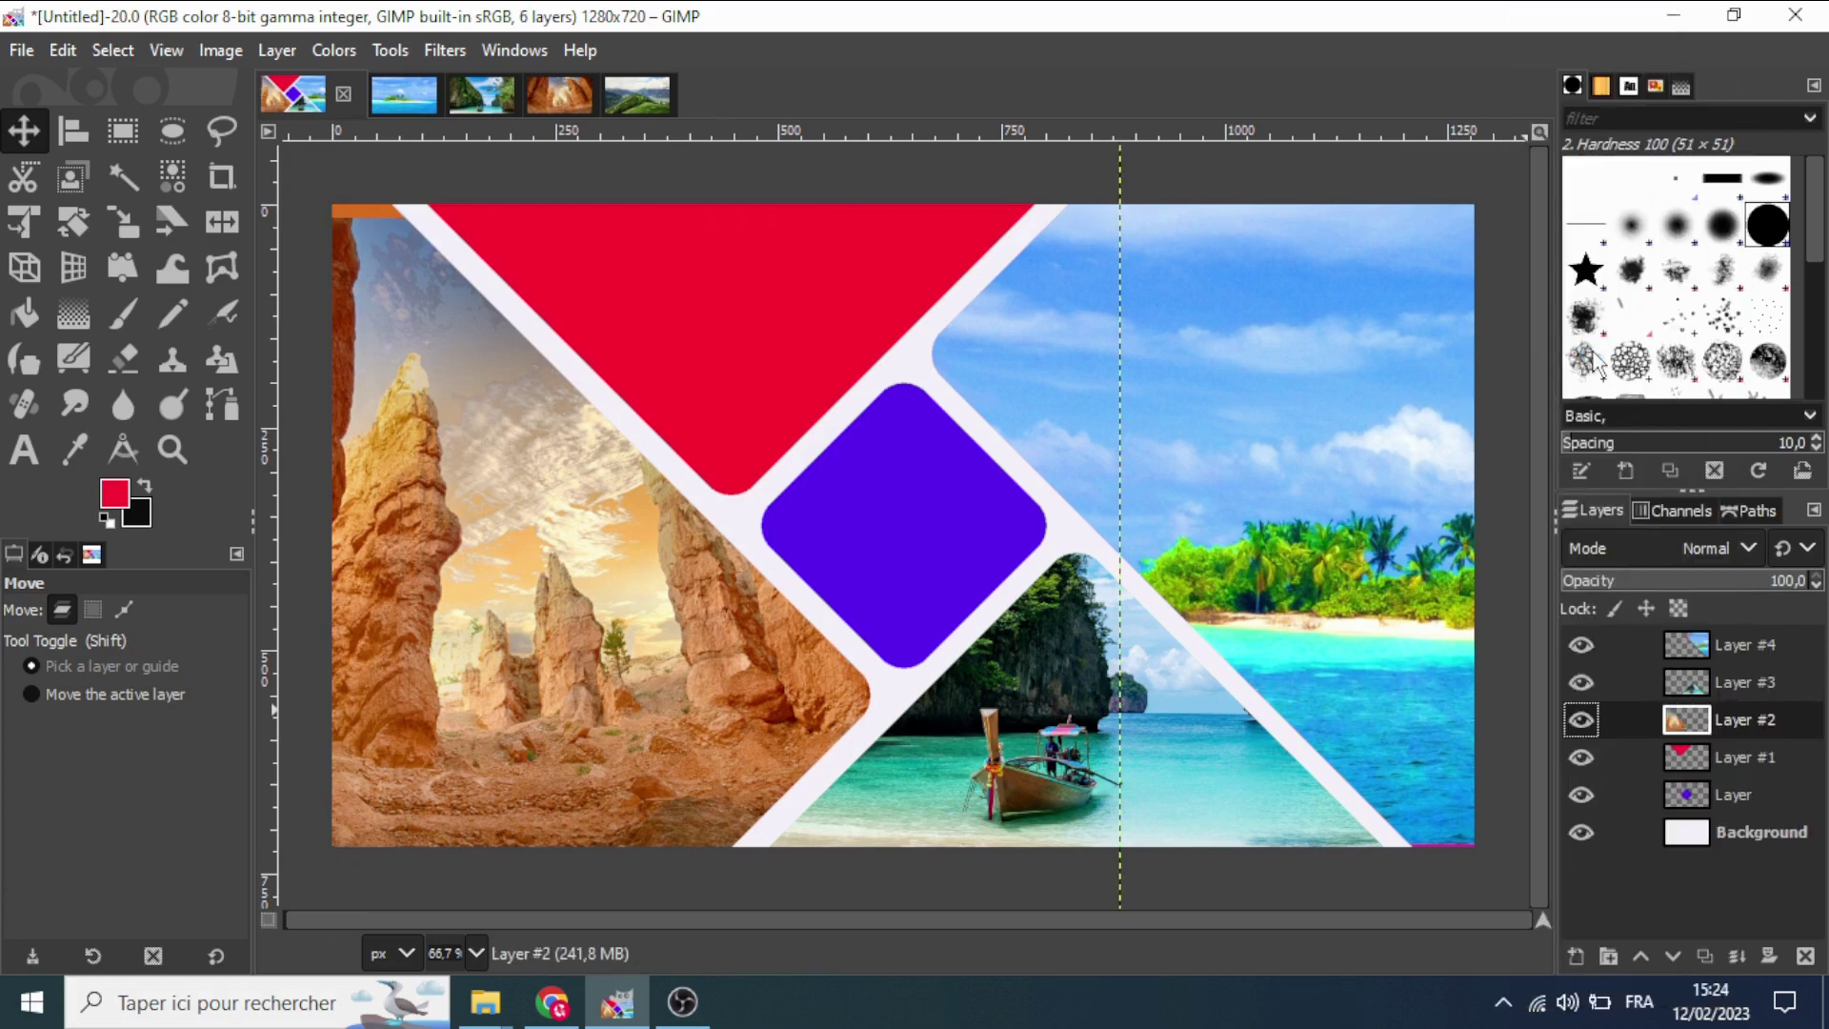
pyautogui.click(1686, 760)
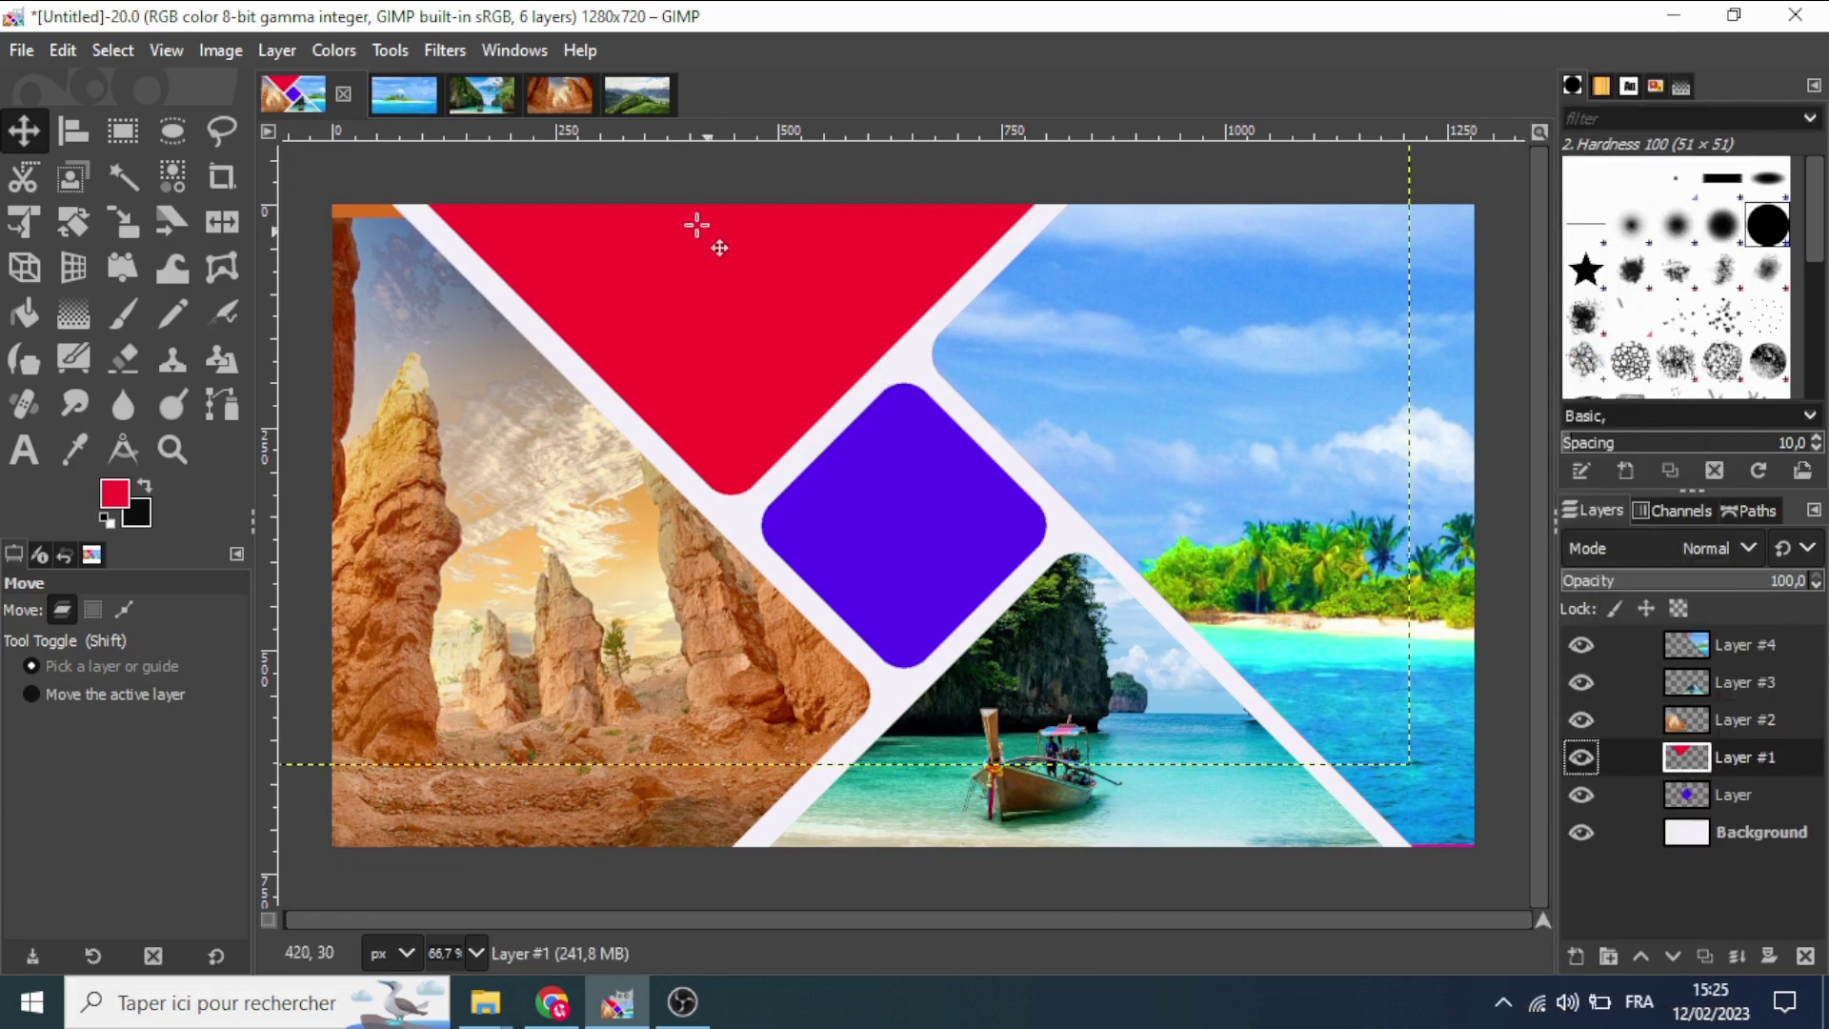
pyautogui.click(648, 95)
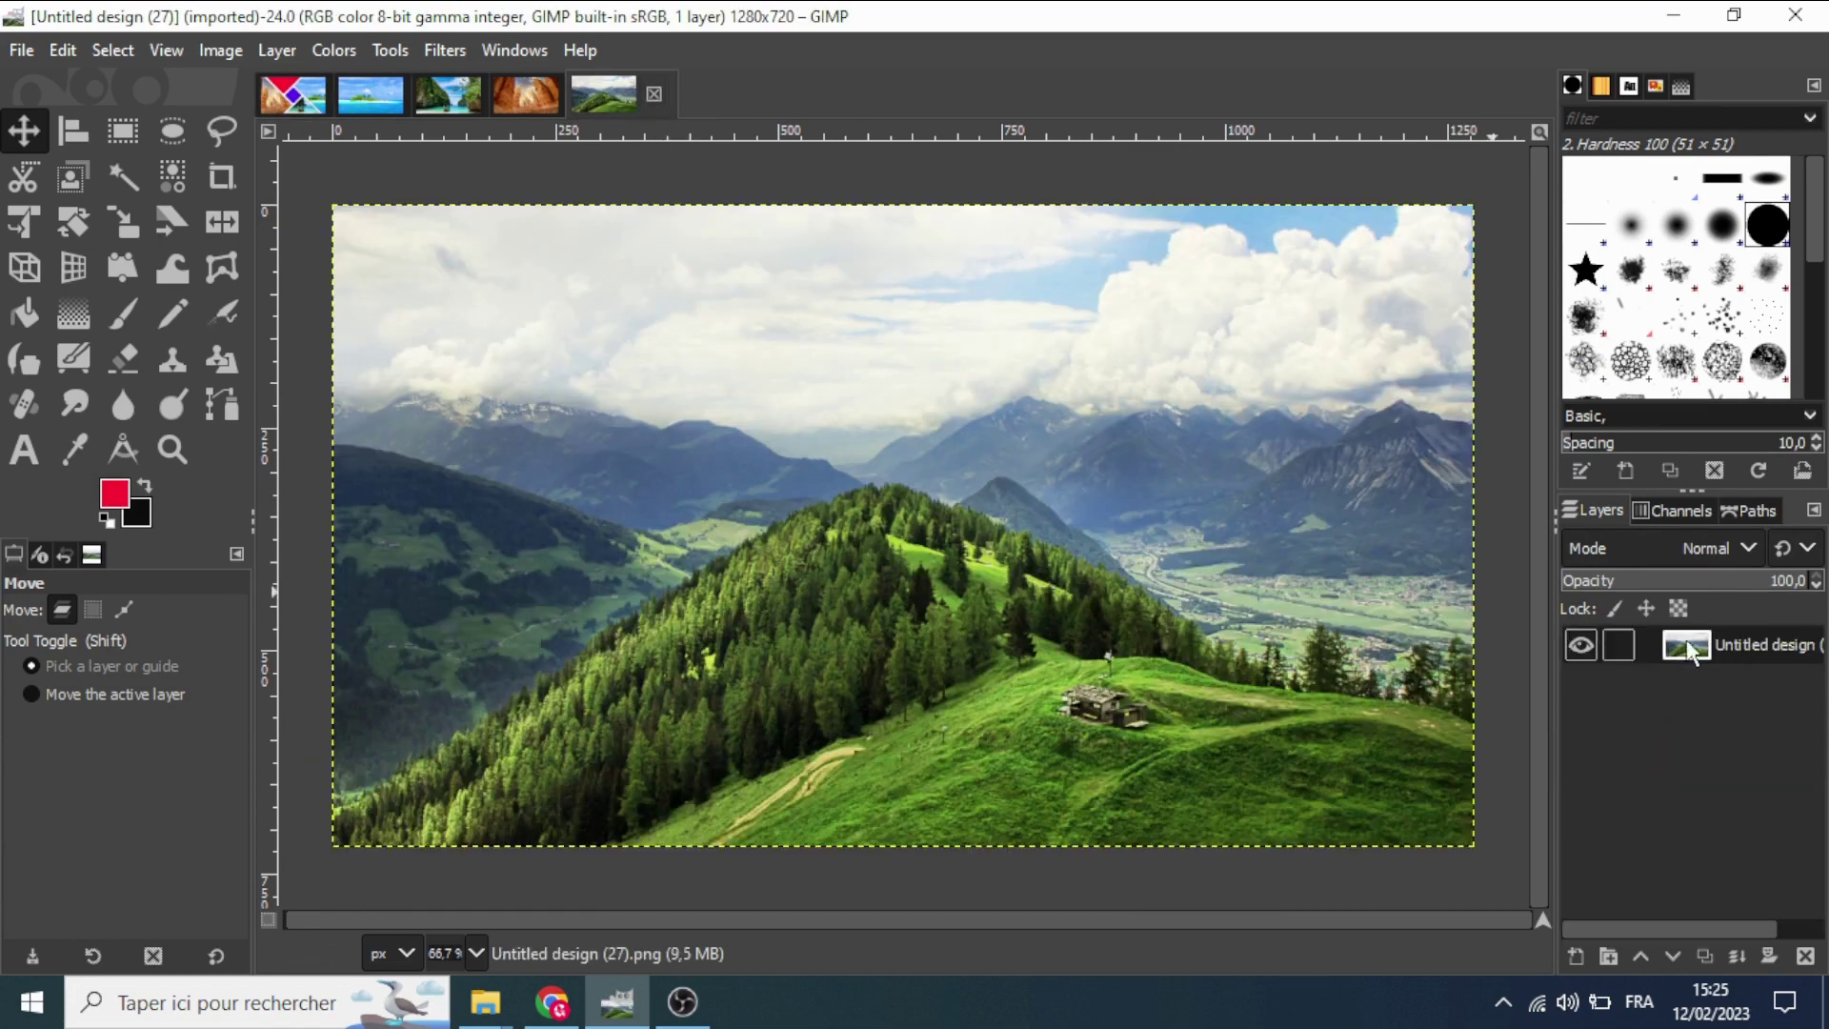
pyautogui.moveTo(1625, 641)
pyautogui.mouseDown()
pyautogui.moveTo(1585, 644)
pyautogui.moveTo(295, 96)
pyautogui.mouseUp()
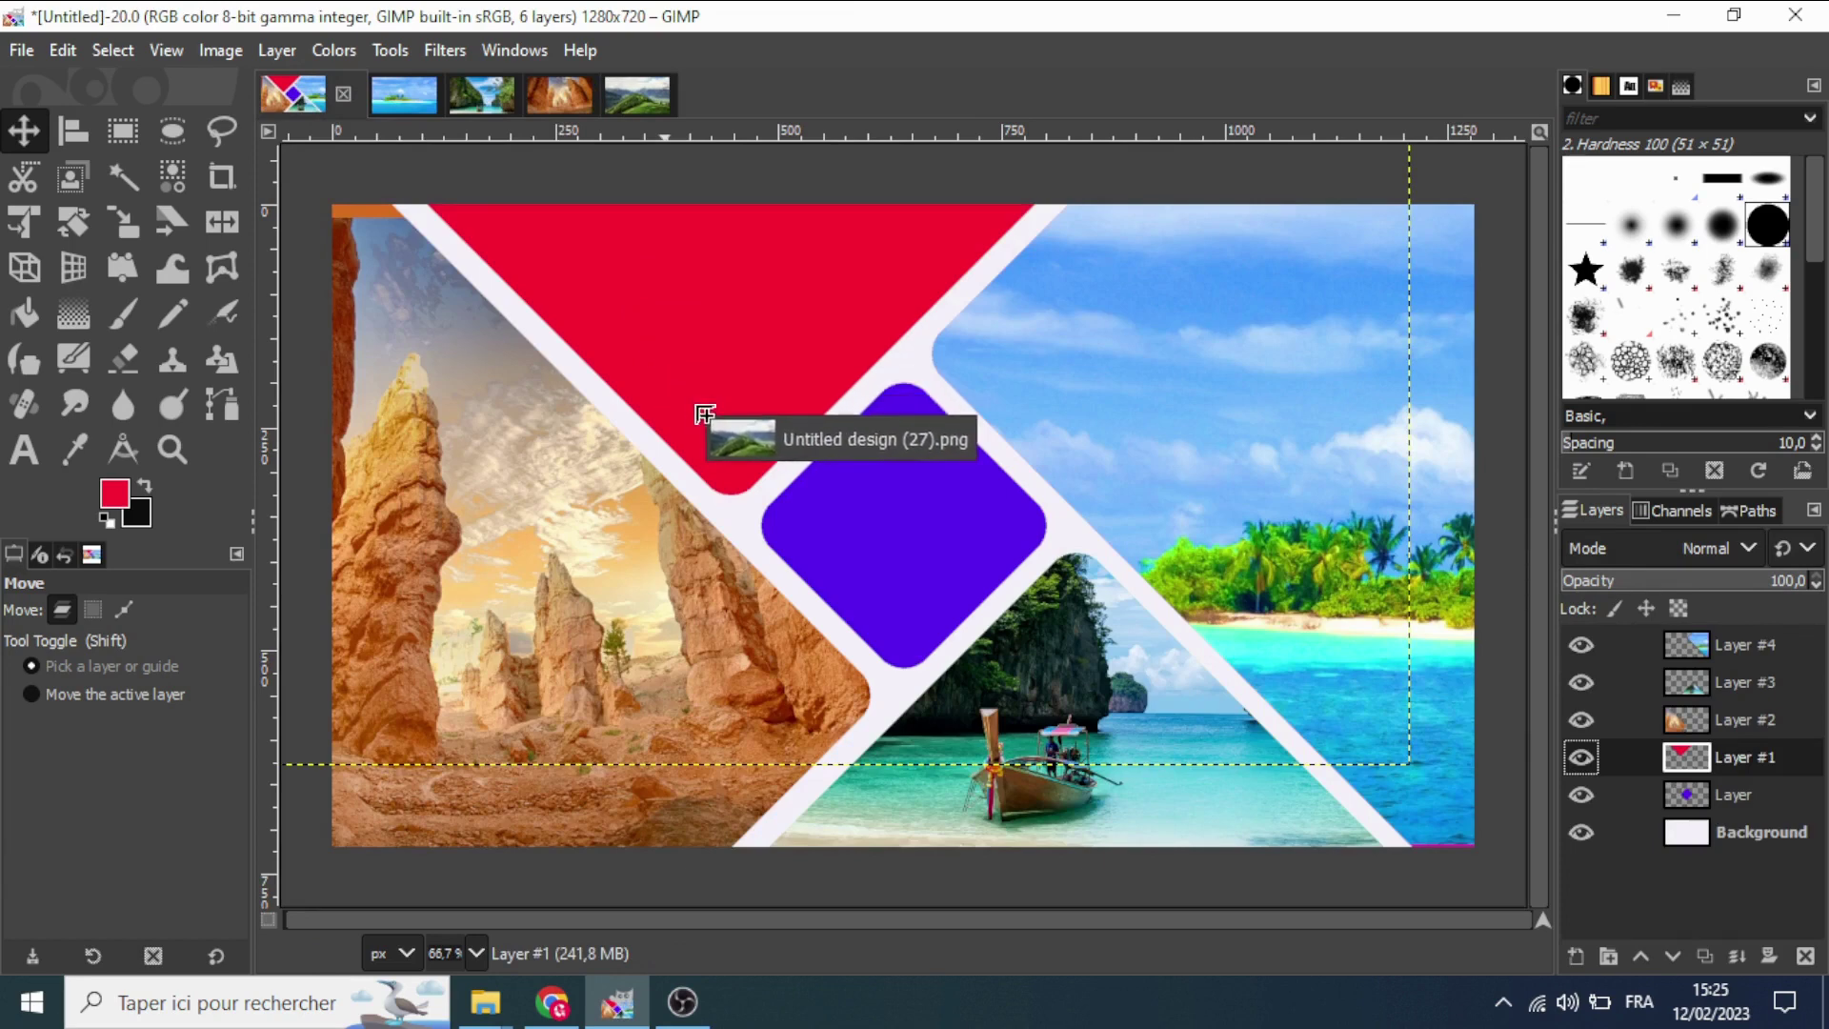
pyautogui.moveTo(295, 95); pyautogui.dragTo(762, 408)
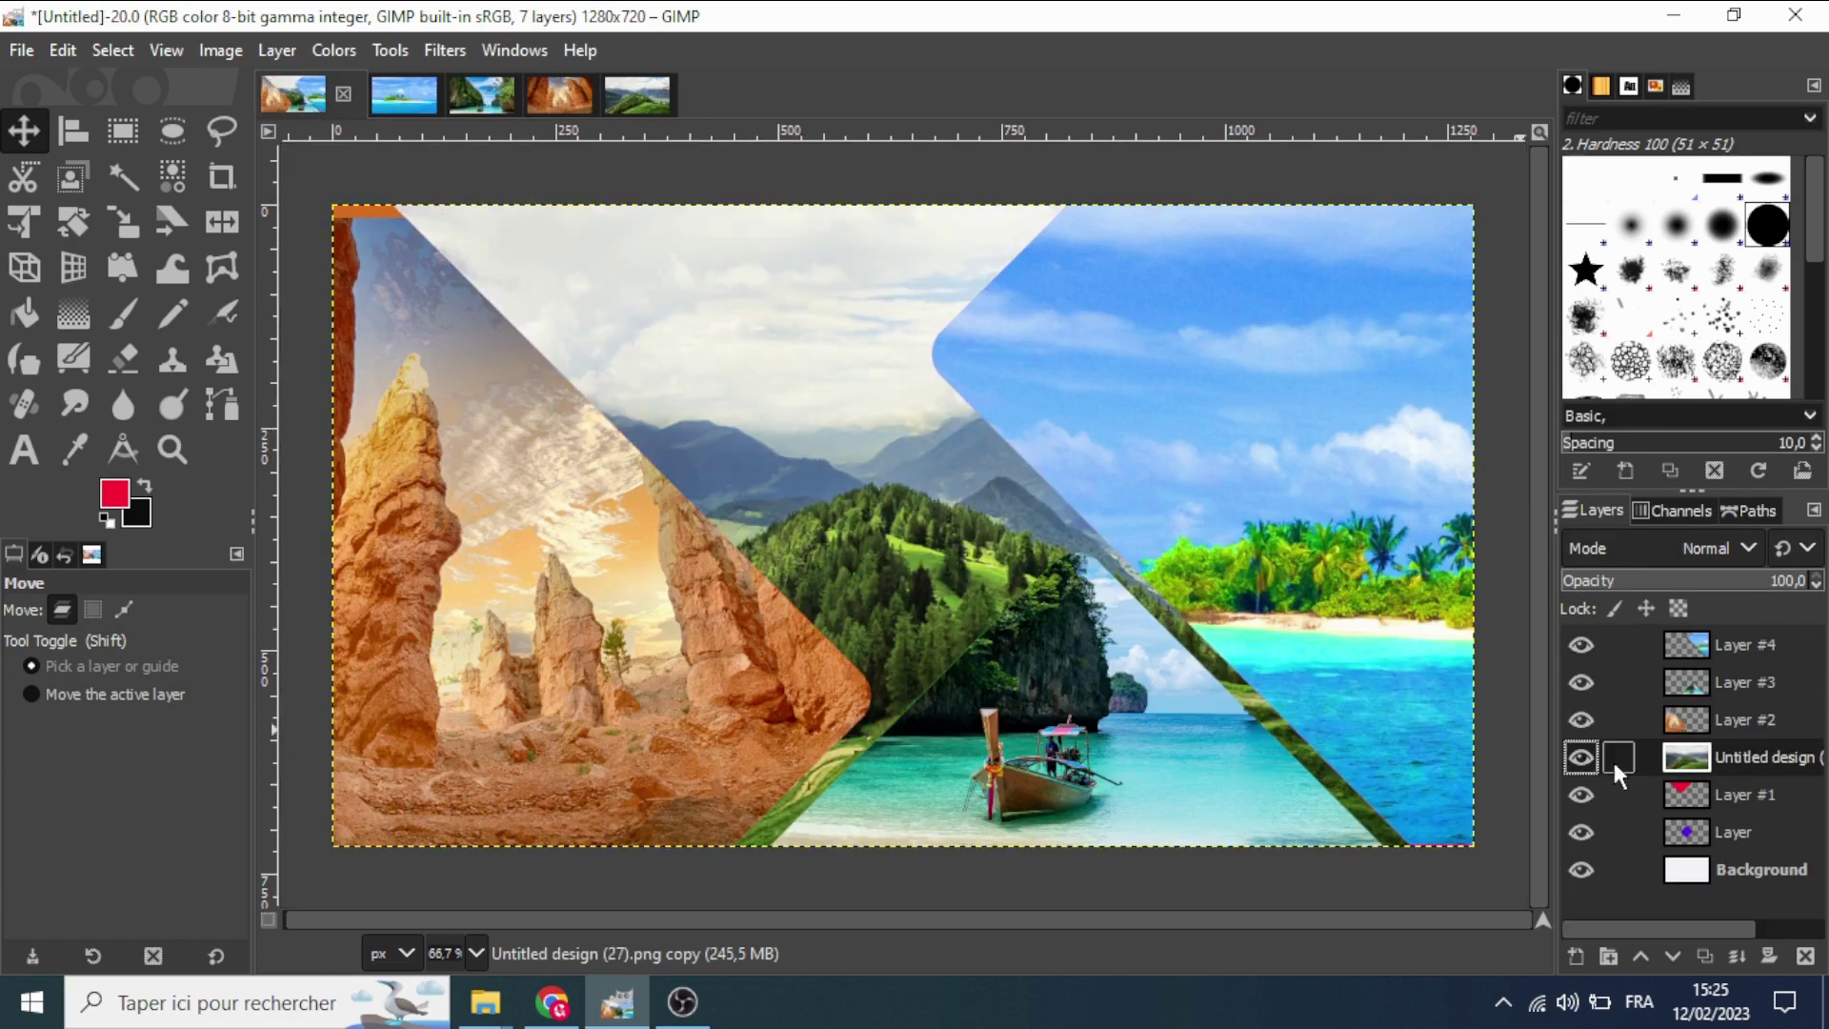
# Load Layer #1's red shape outline as a selection and position the mountain photo over it.
pyautogui.click(1704, 795)
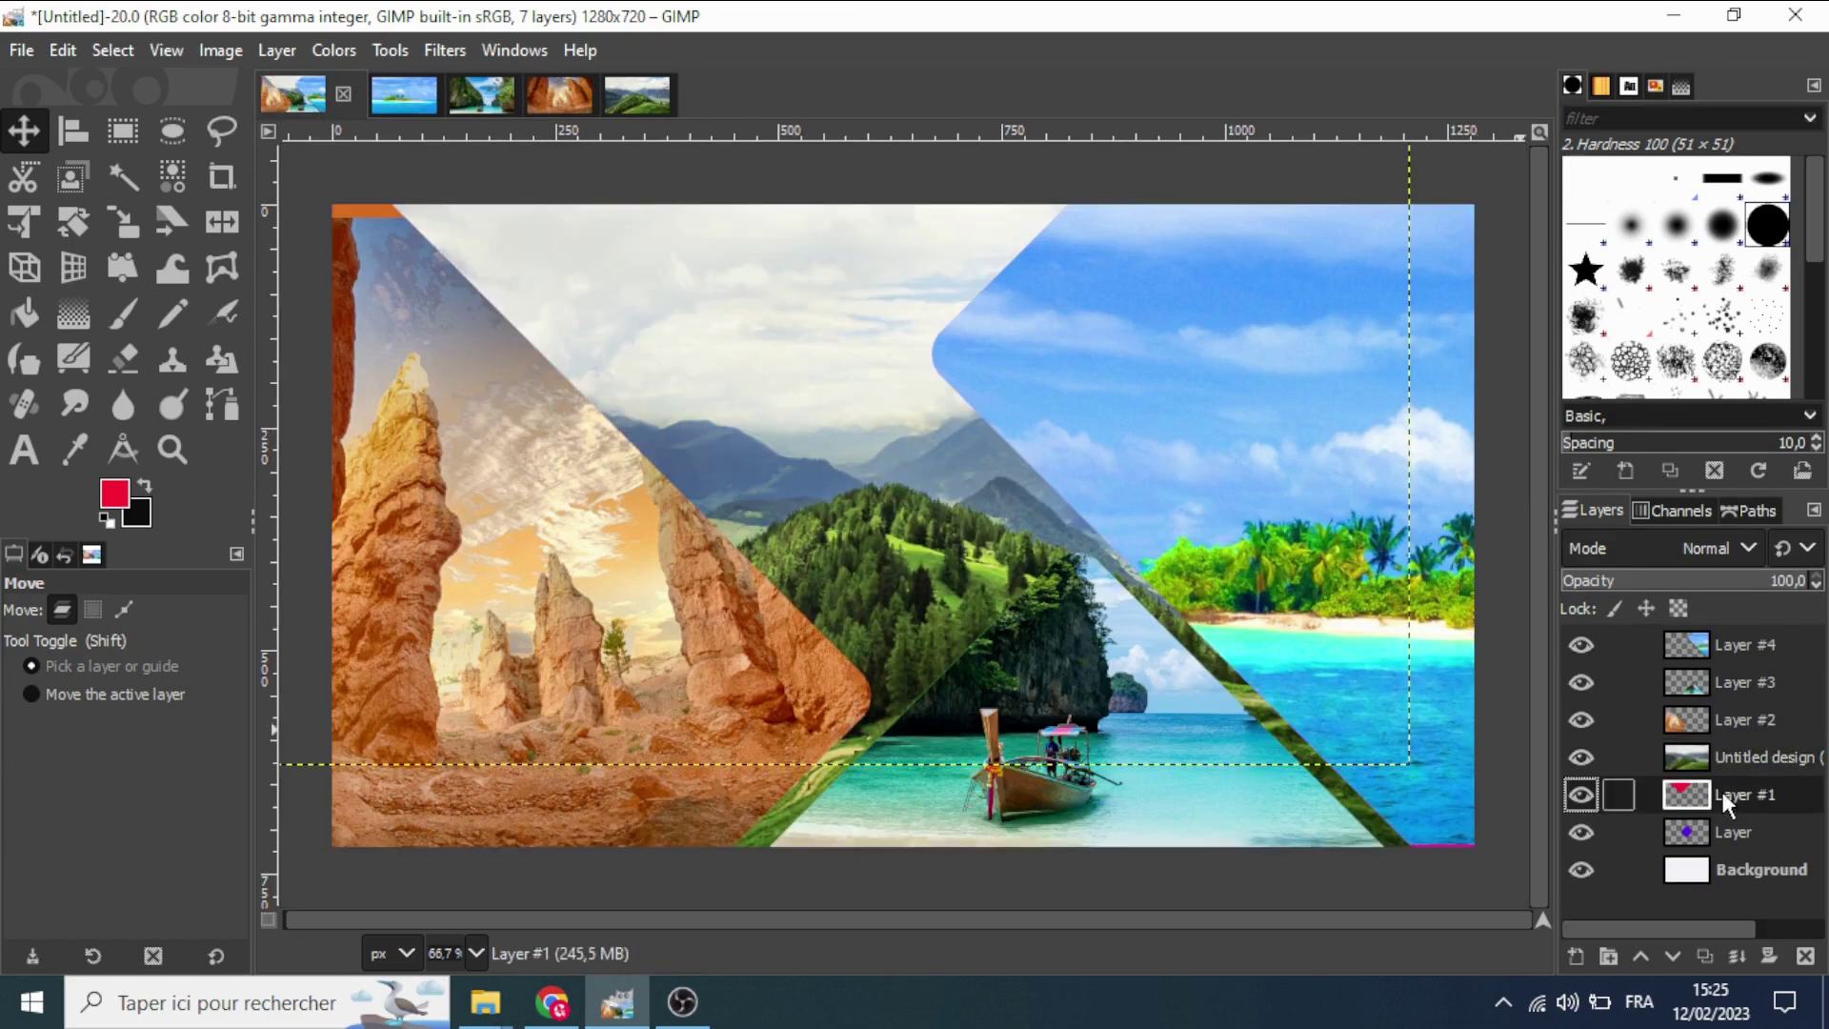
pyautogui.rightClick(1692, 793)
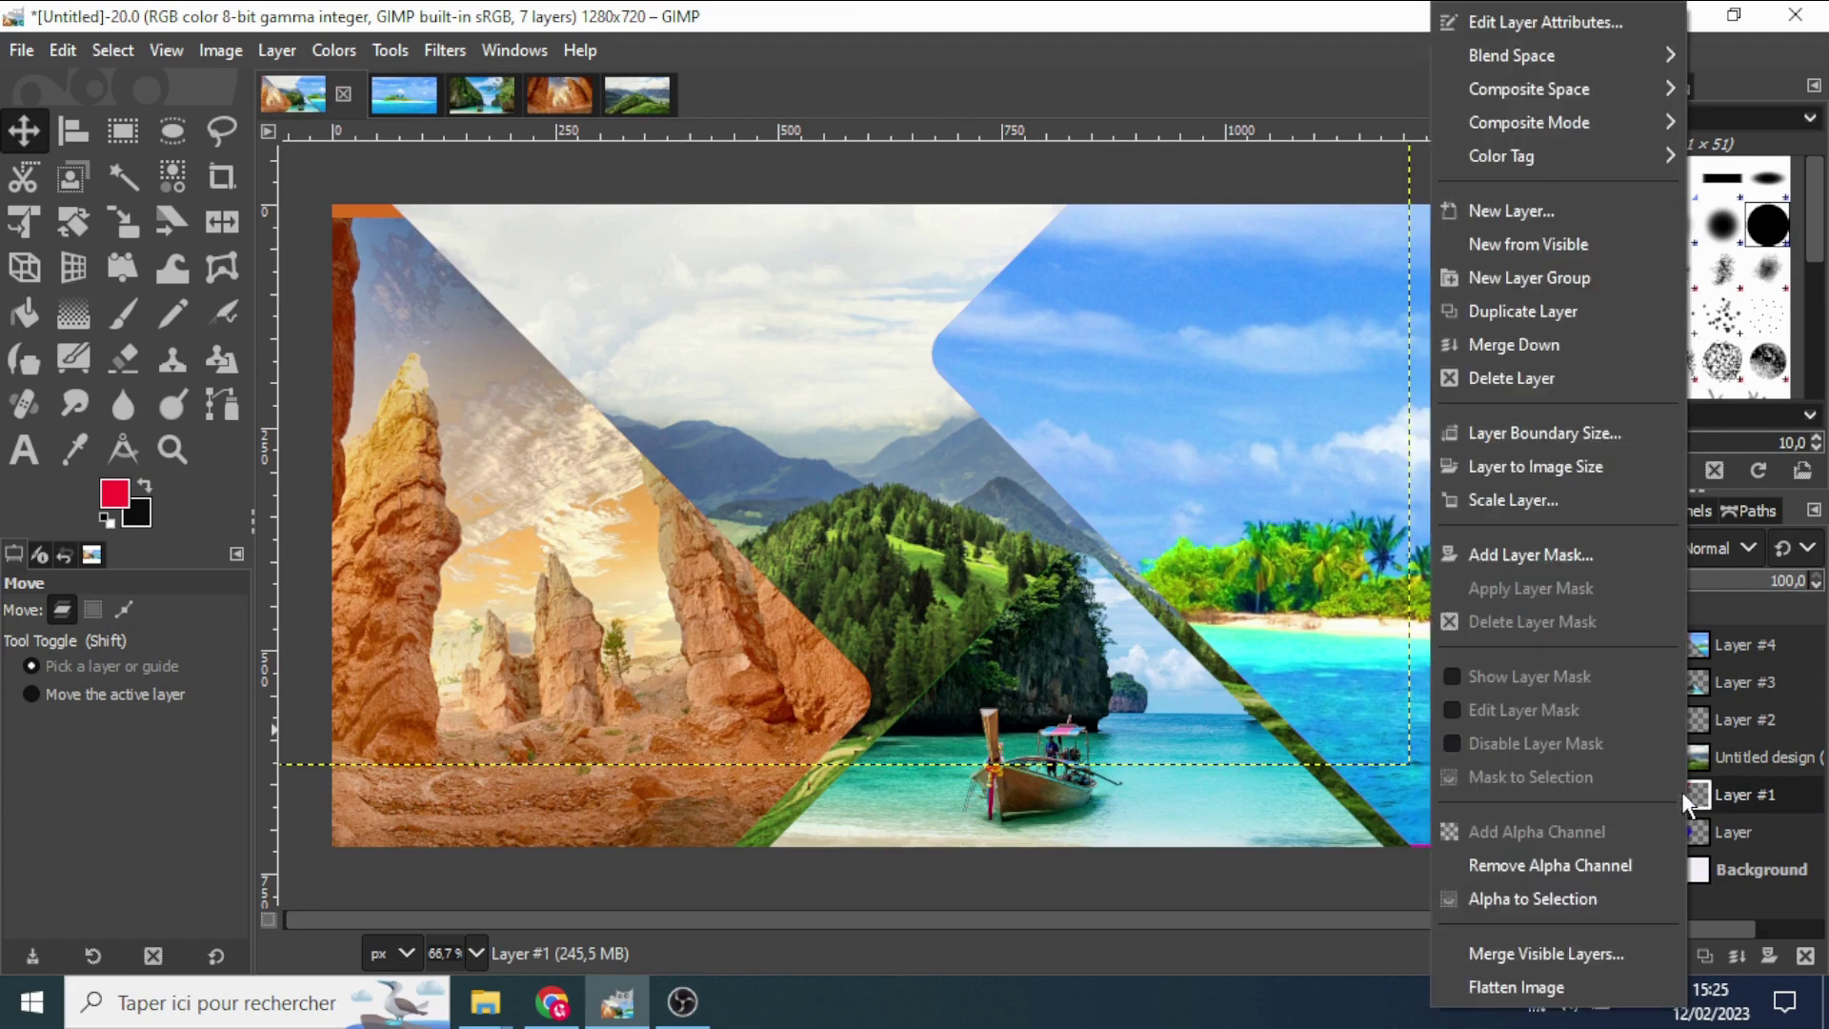
pyautogui.click(1564, 901)
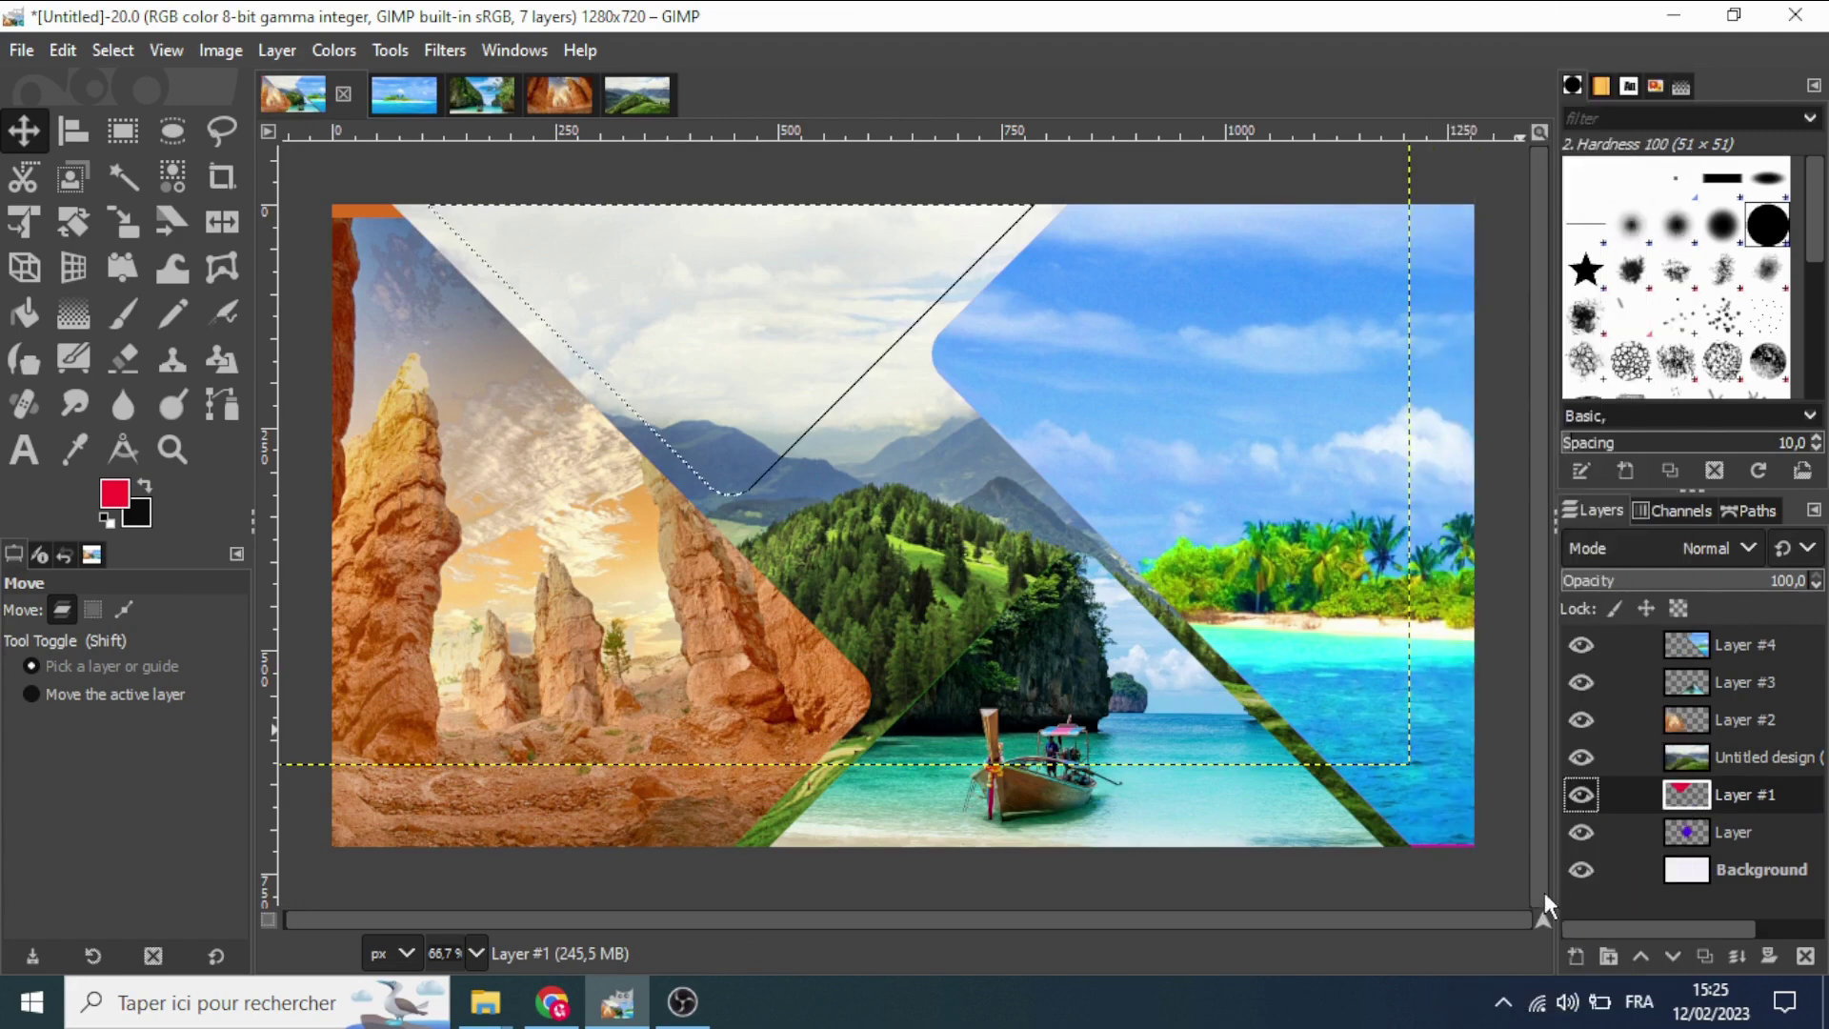
pyautogui.click(1730, 764)
pyautogui.moveTo(774, 371); pyautogui.dragTo(681, 238)
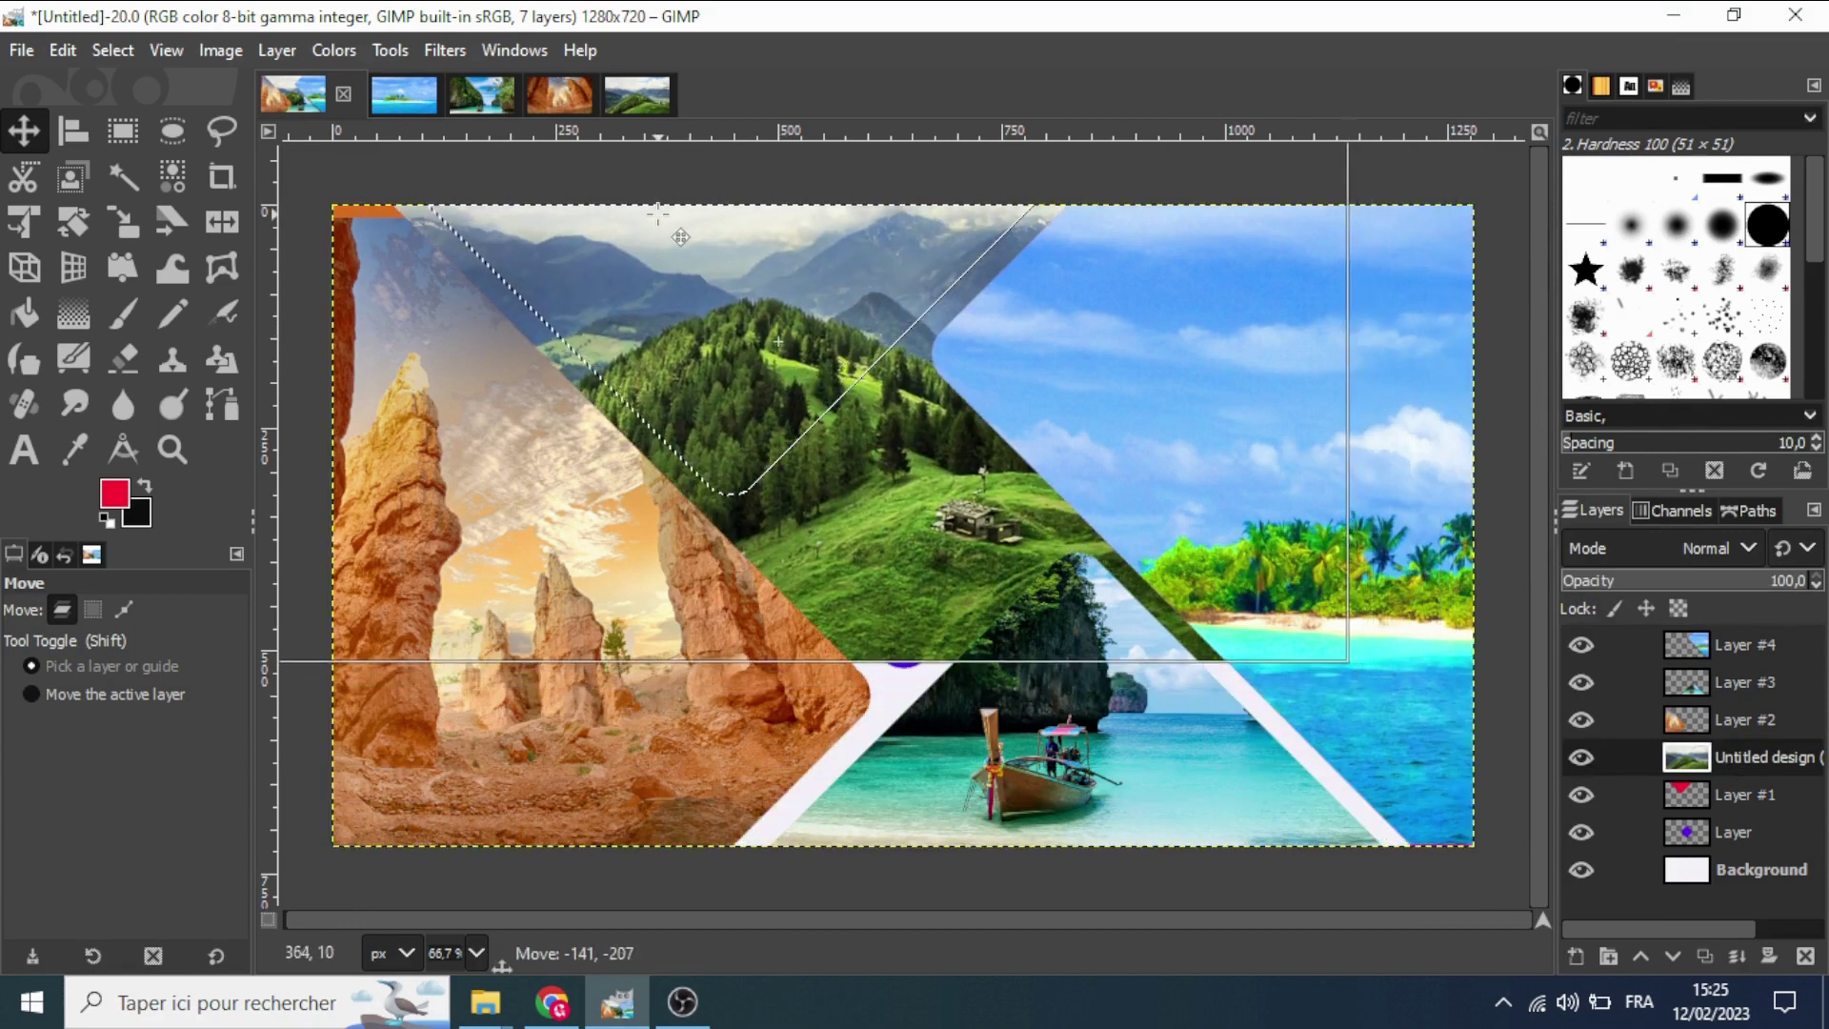
pyautogui.moveTo(734, 389)
pyautogui.mouseDown()
pyautogui.moveTo(836, 457)
pyautogui.moveTo(747, 339)
pyautogui.moveTo(466, 273)
pyautogui.mouseUp()
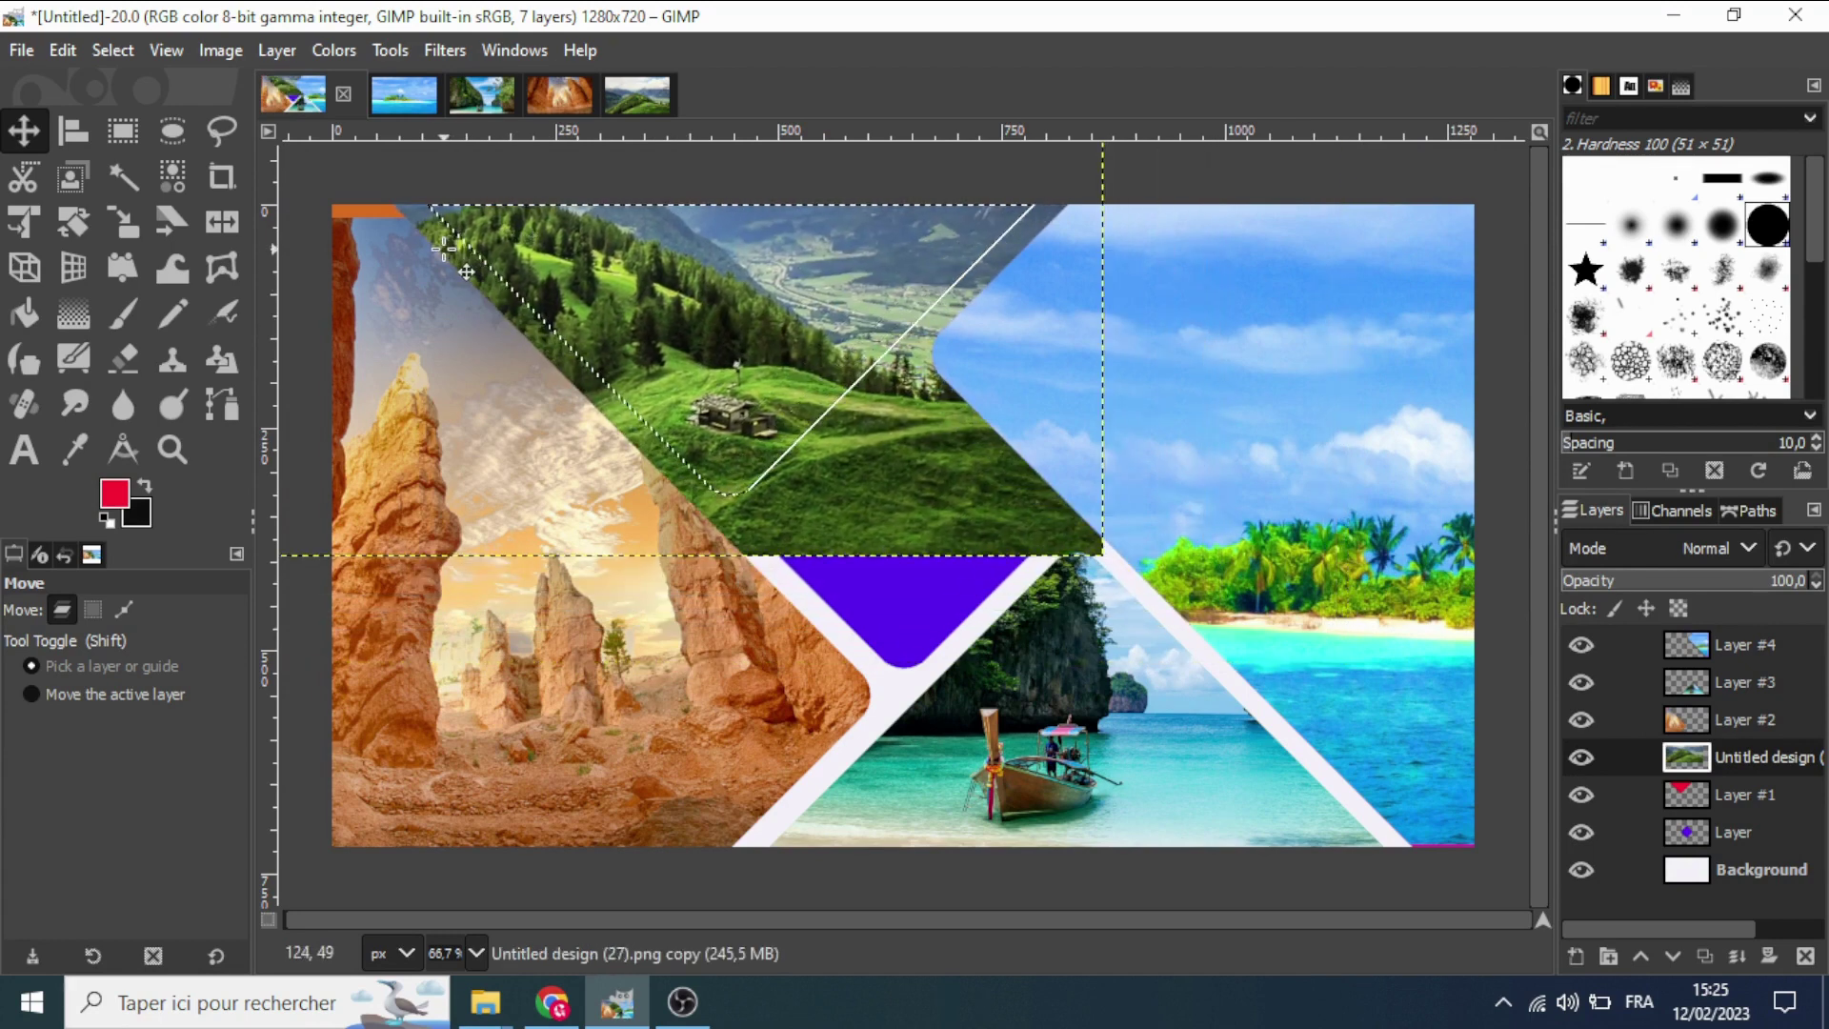
# Mask the mountain photo to the red shape selection and clear the selection.
pyautogui.rightClick(1740, 754)
pyautogui.click(1580, 556)
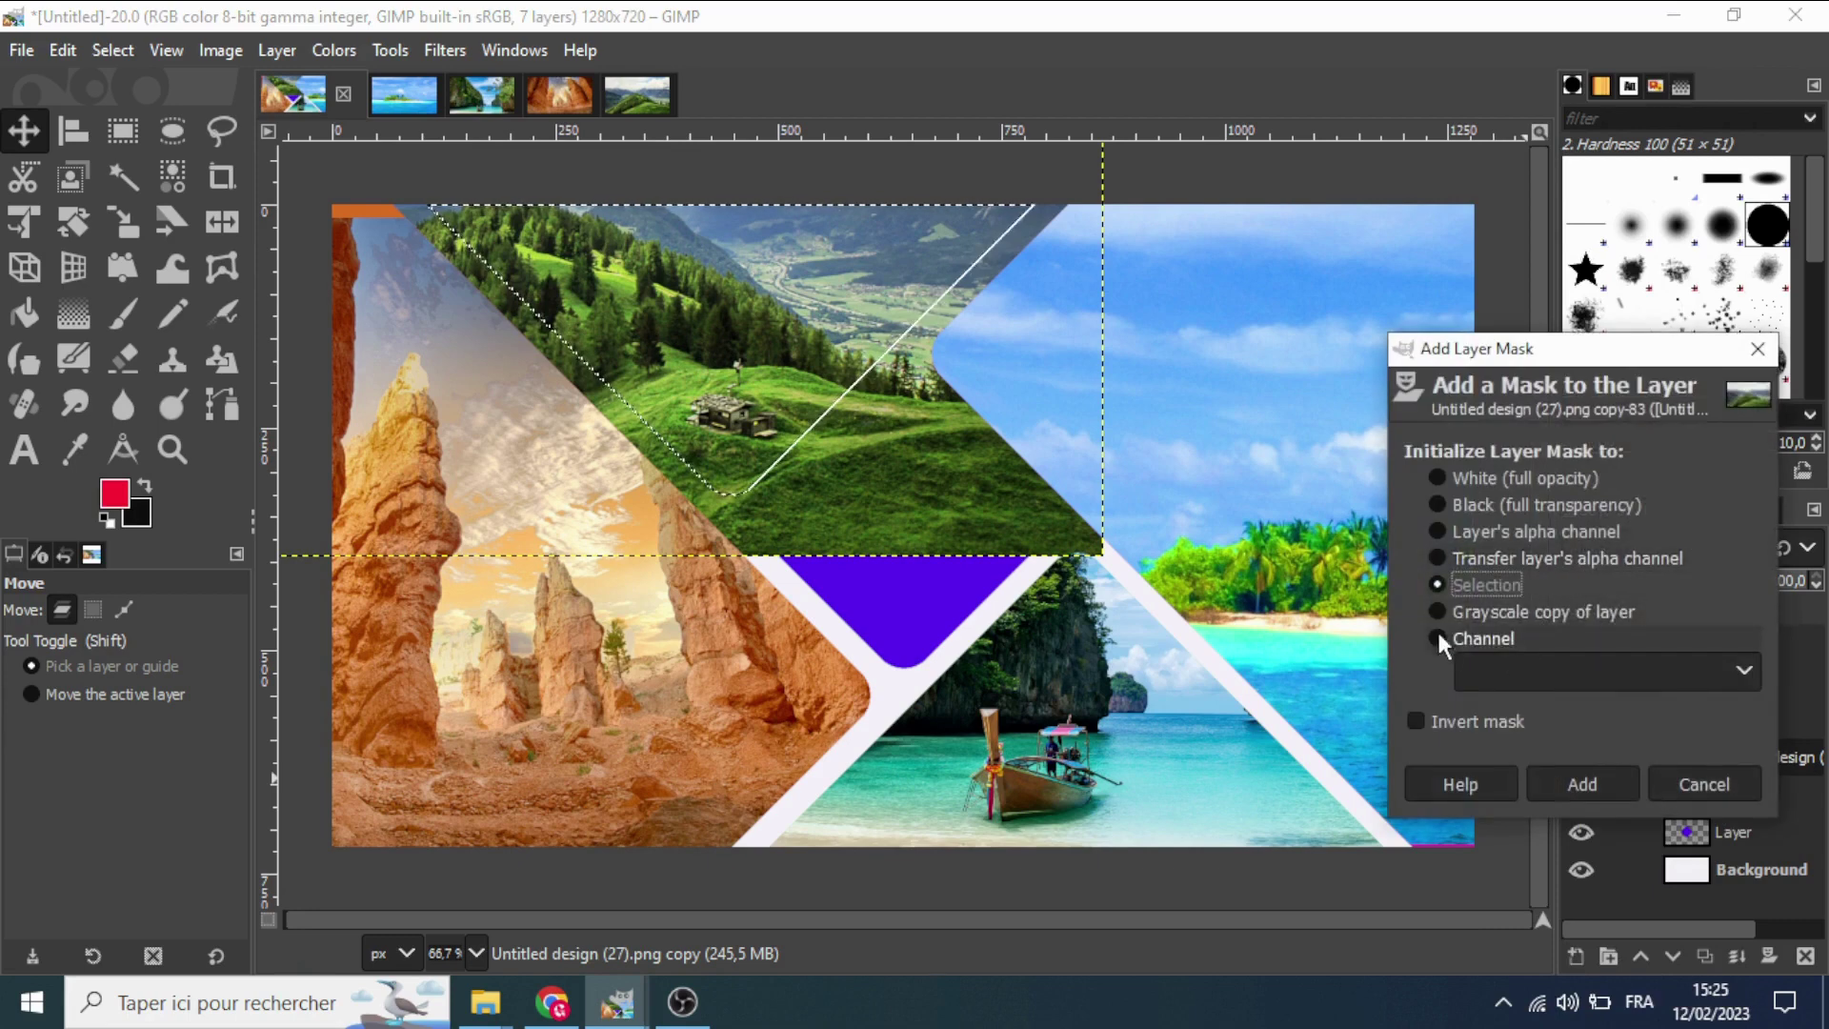
pyautogui.click(1470, 587)
pyautogui.click(1574, 786)
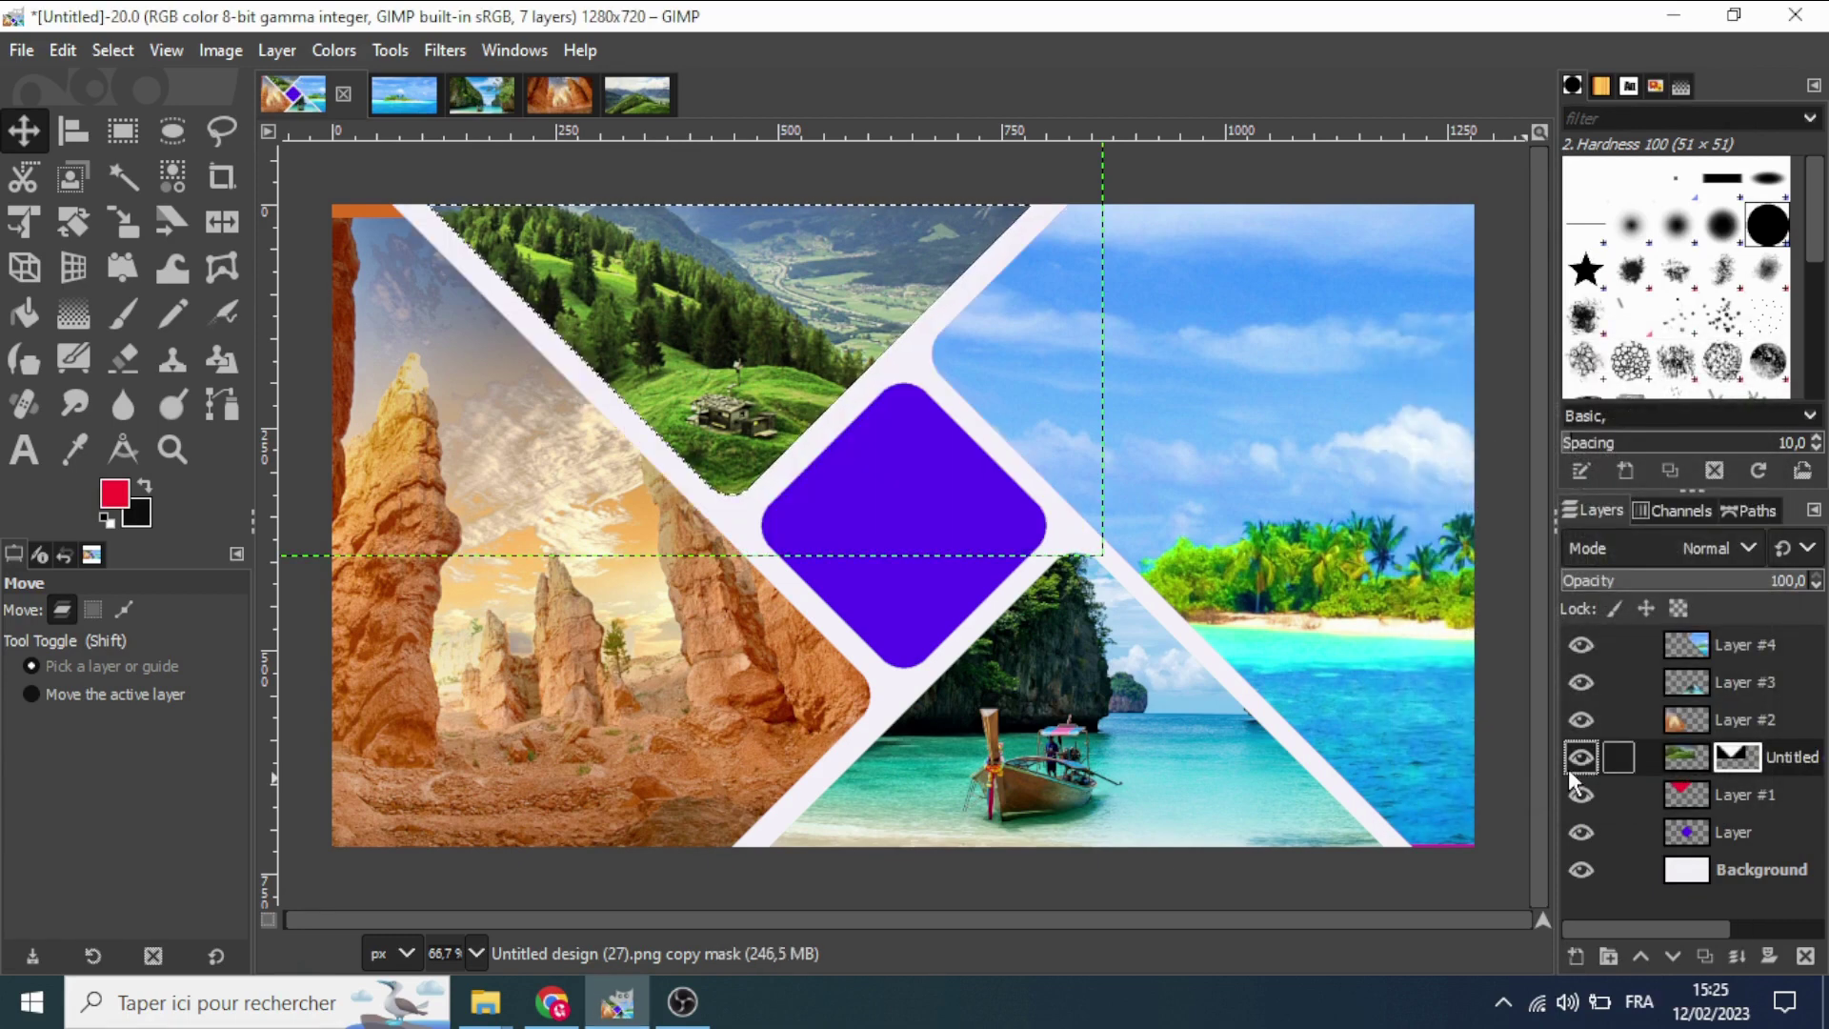
pyautogui.click(105, 50)
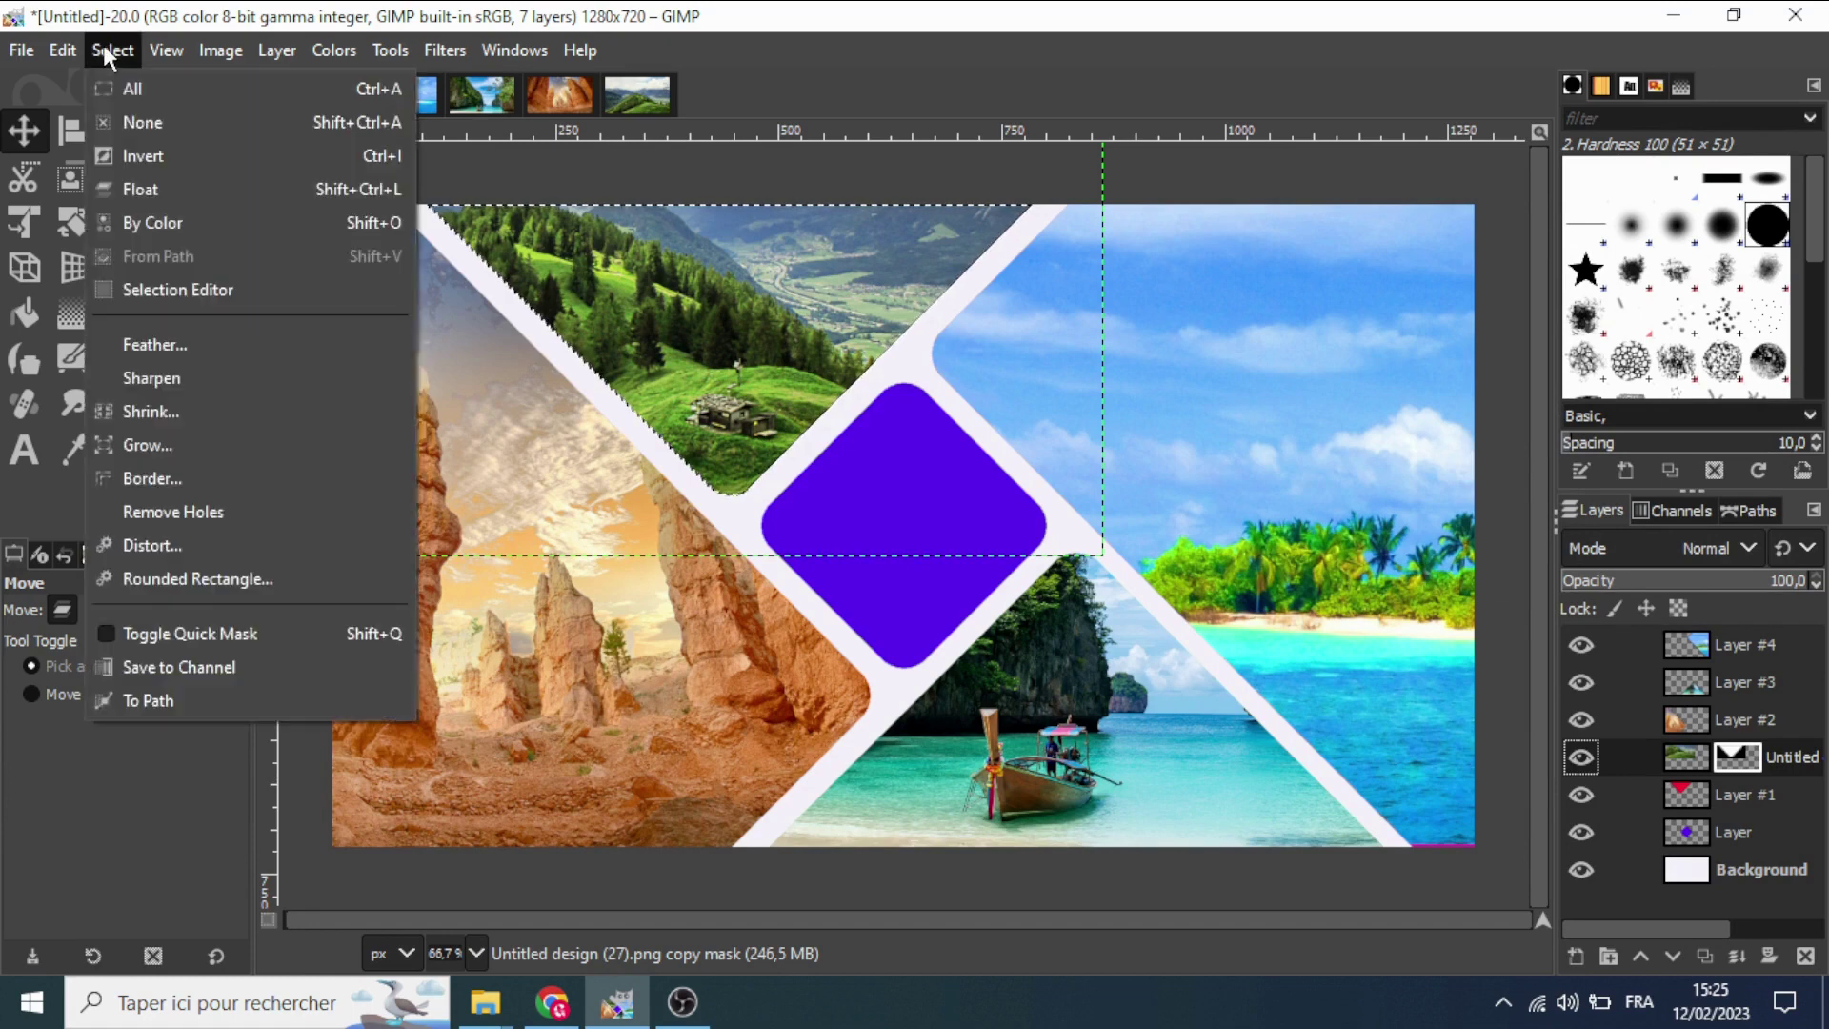
pyautogui.click(149, 119)
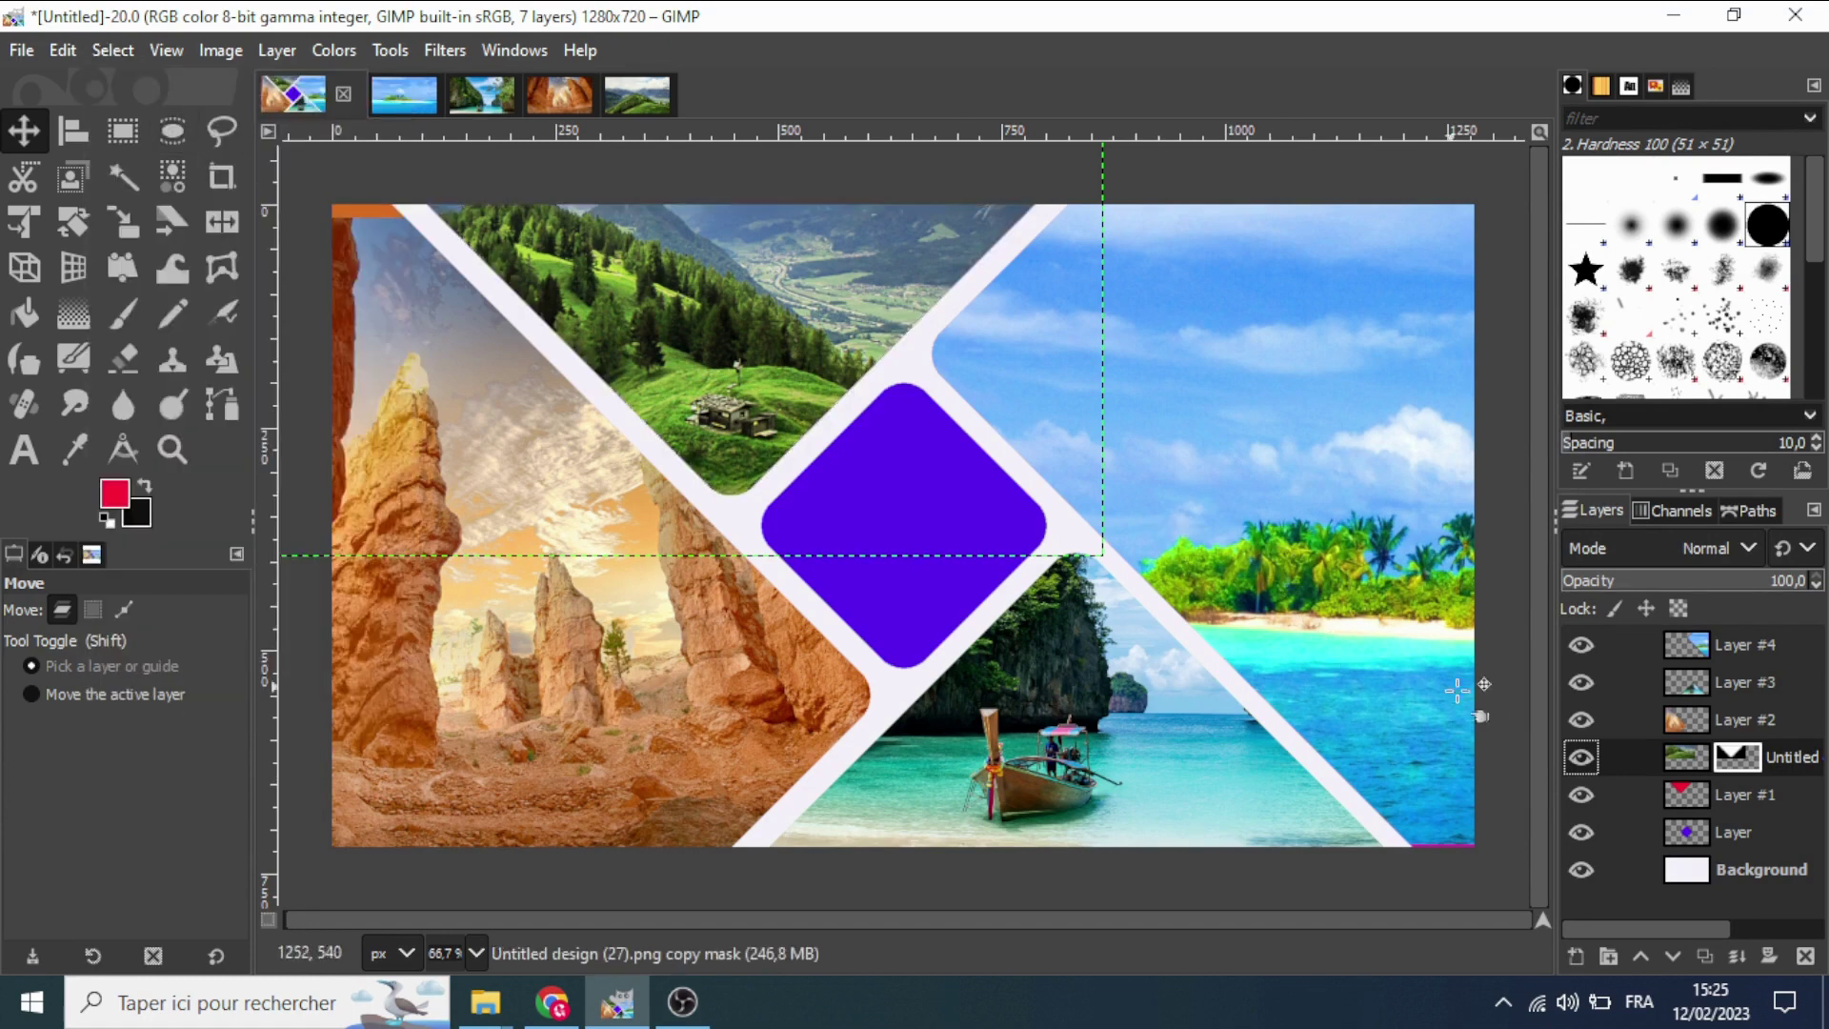
pyautogui.click(1734, 833)
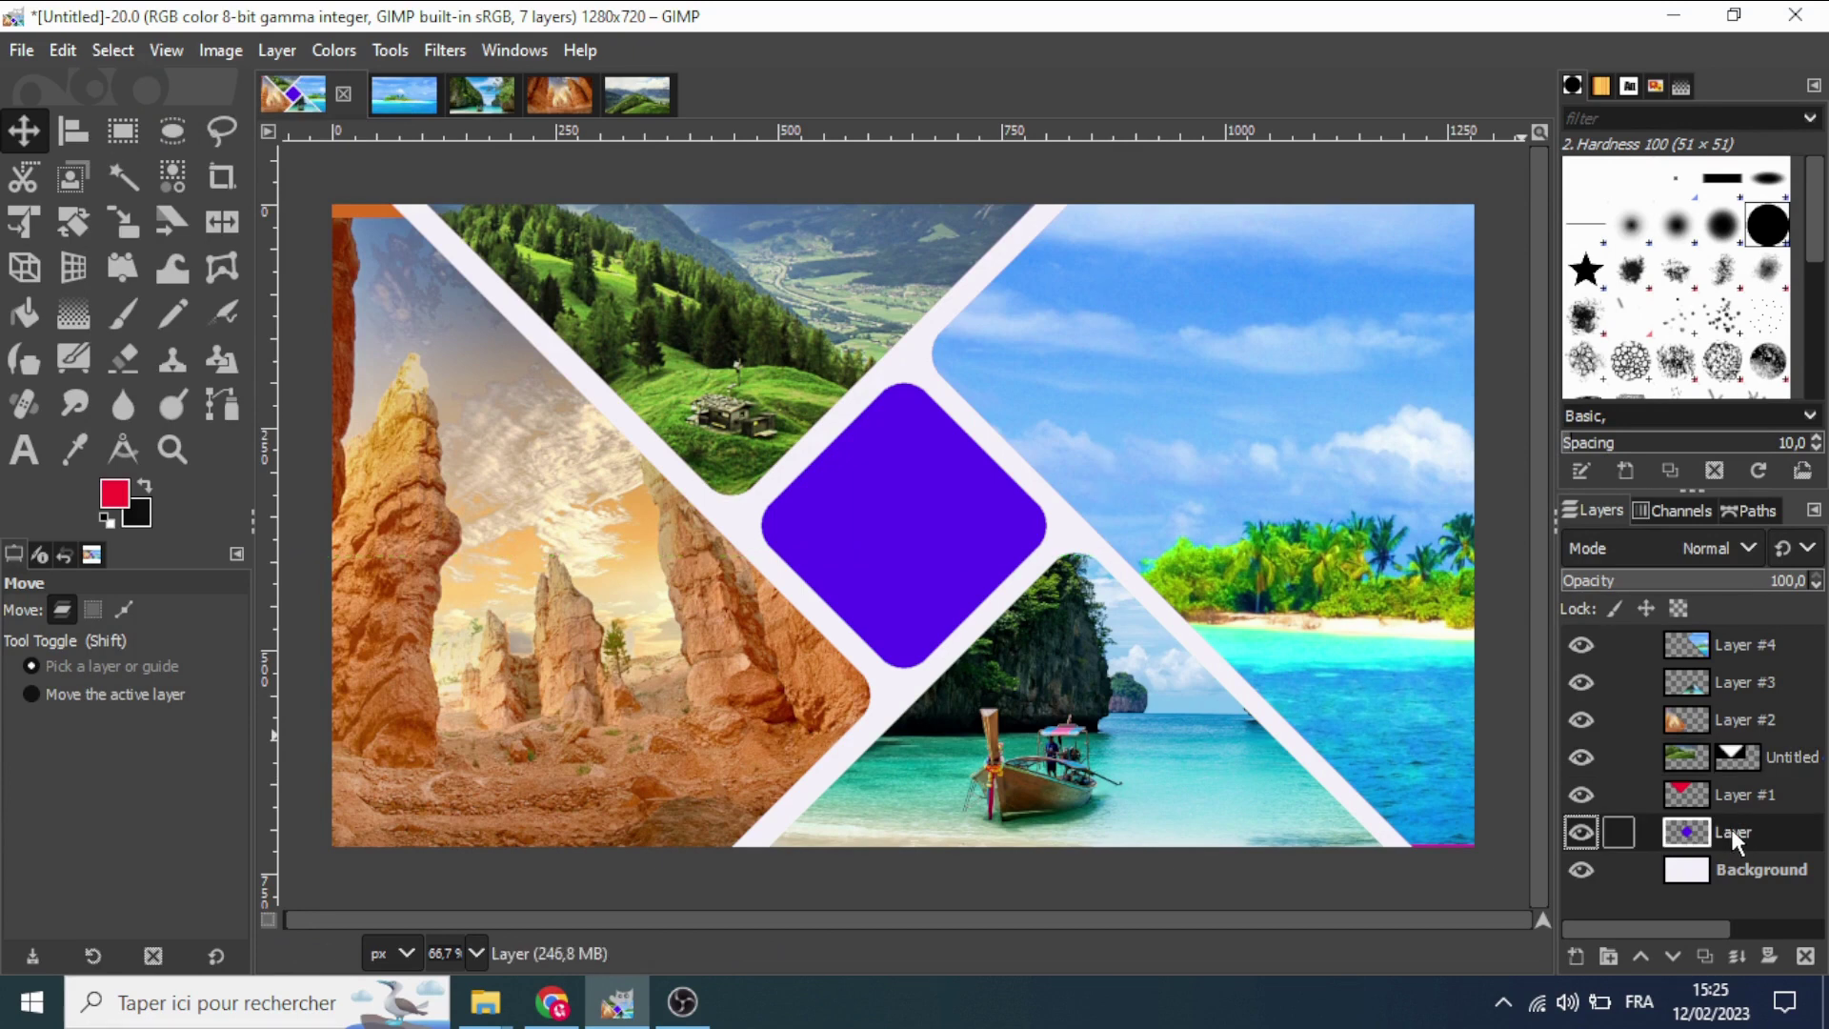
# Raise the blue diamond layer to the top and merge the Untitled valley layer into Layer #1.
pyautogui.moveTo(1732, 830); pyautogui.dragTo(1734, 646)
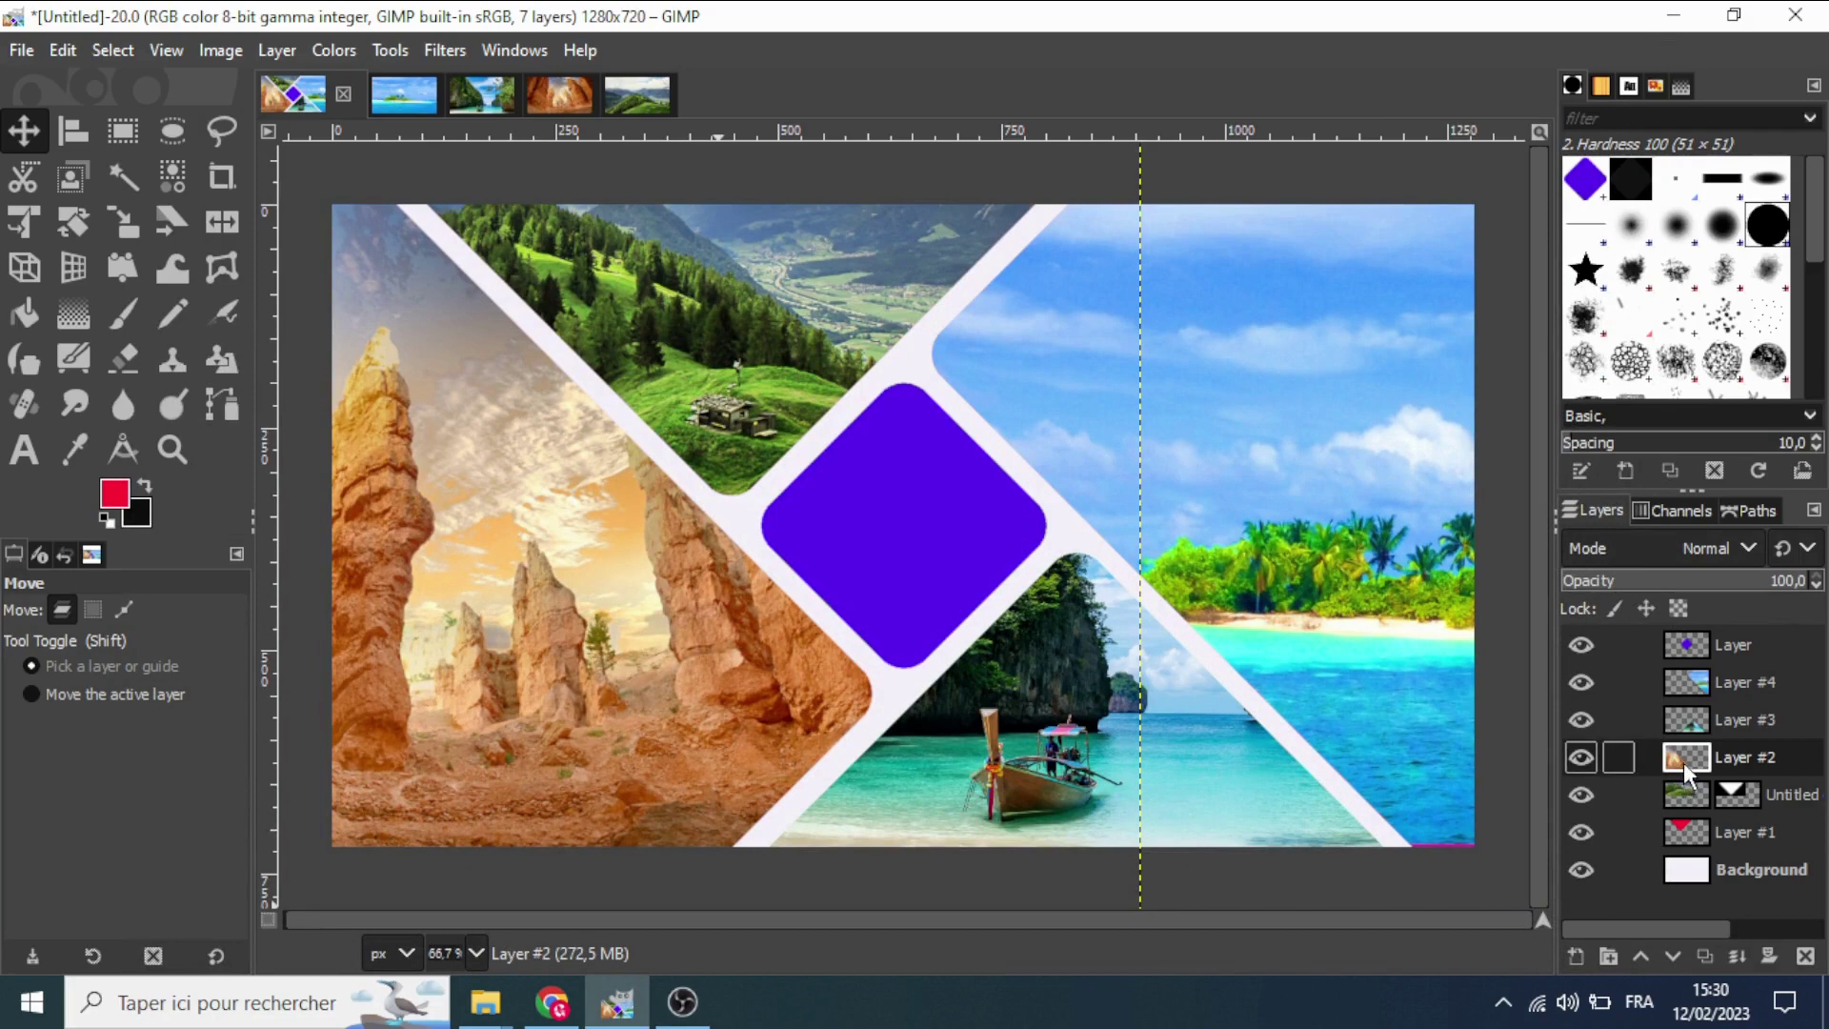
pyautogui.rightClick(1686, 796)
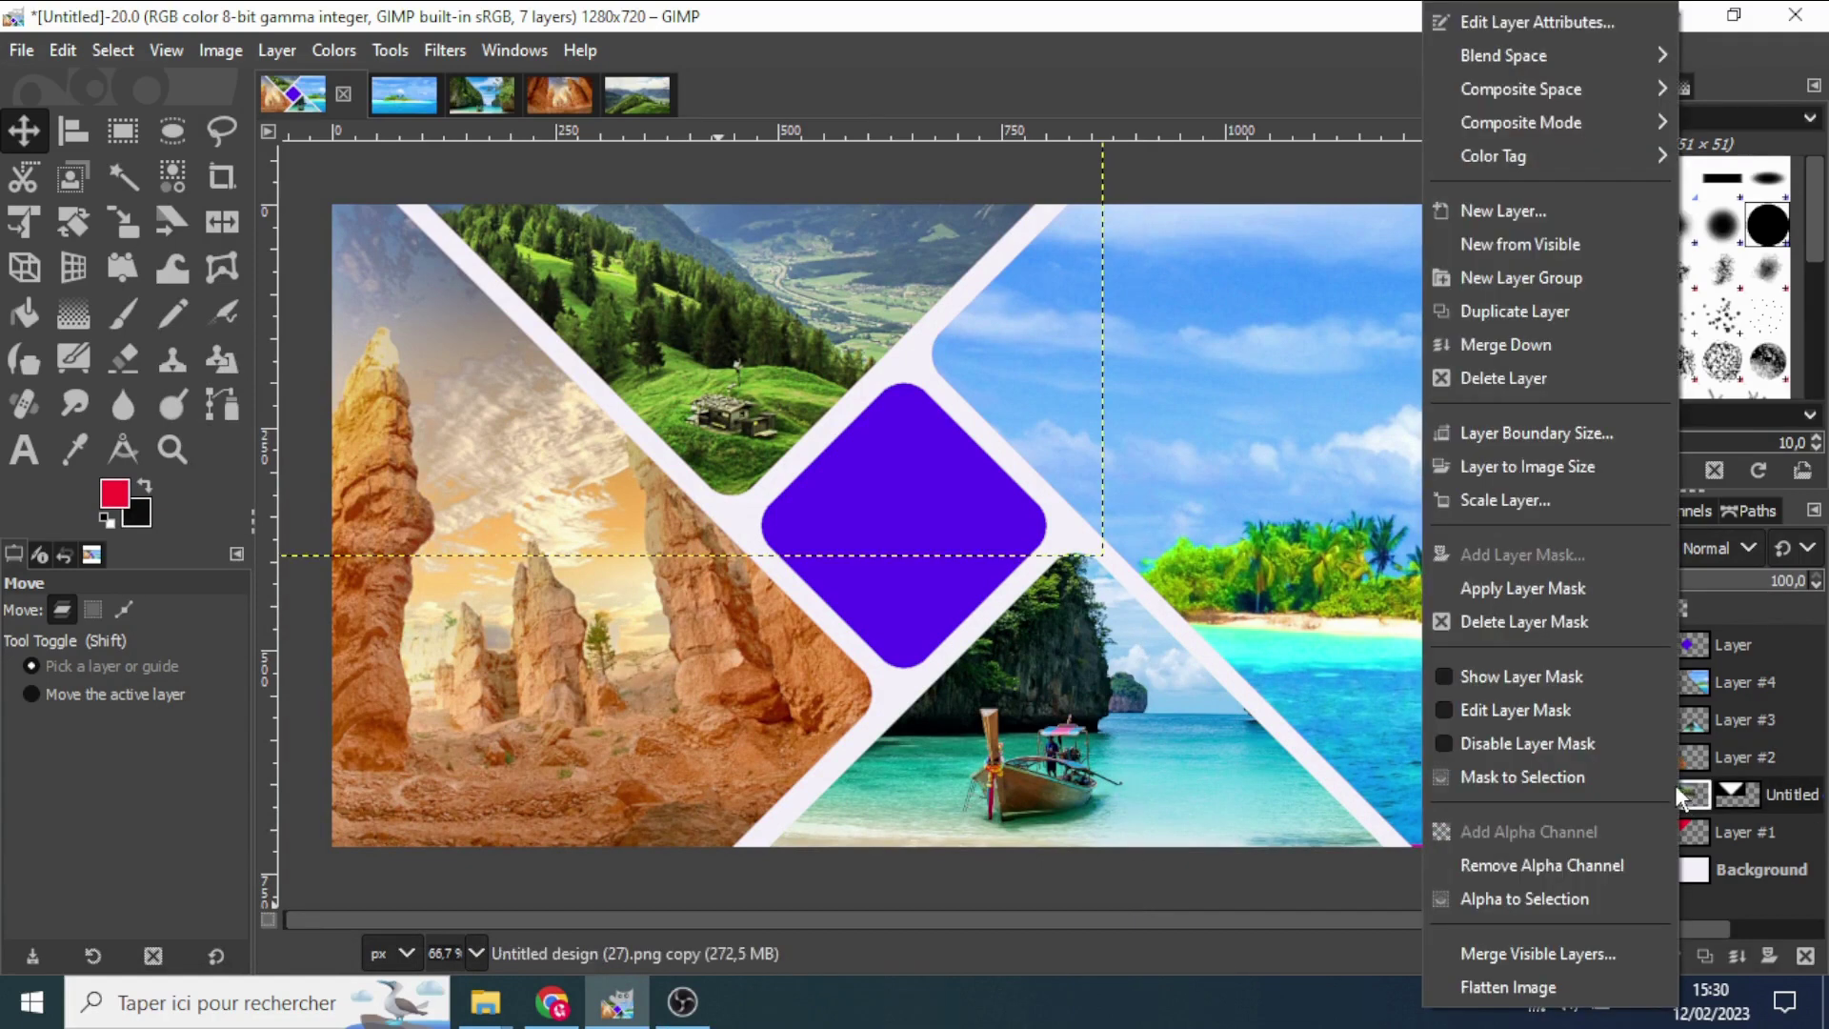
pyautogui.click(1527, 344)
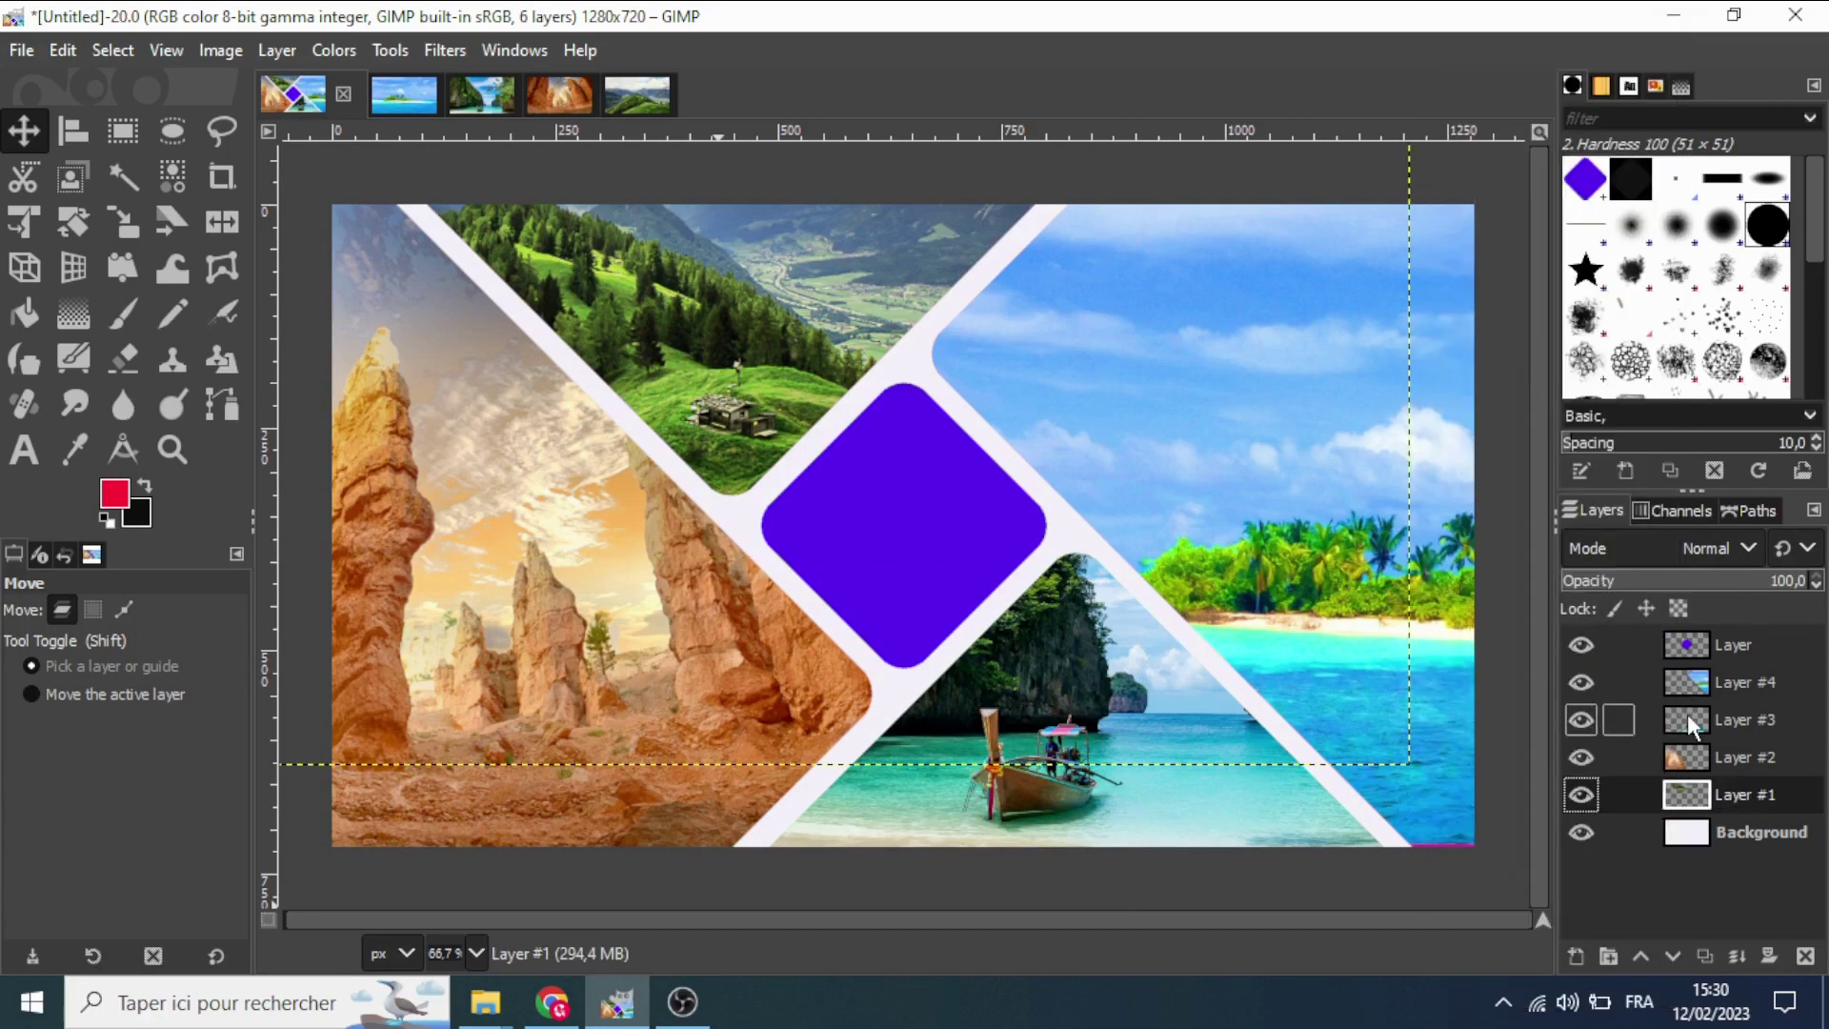
# Add two empty layers, Layer #5 and Layer #6, at the top of the stack.
pyautogui.click(1683, 644)
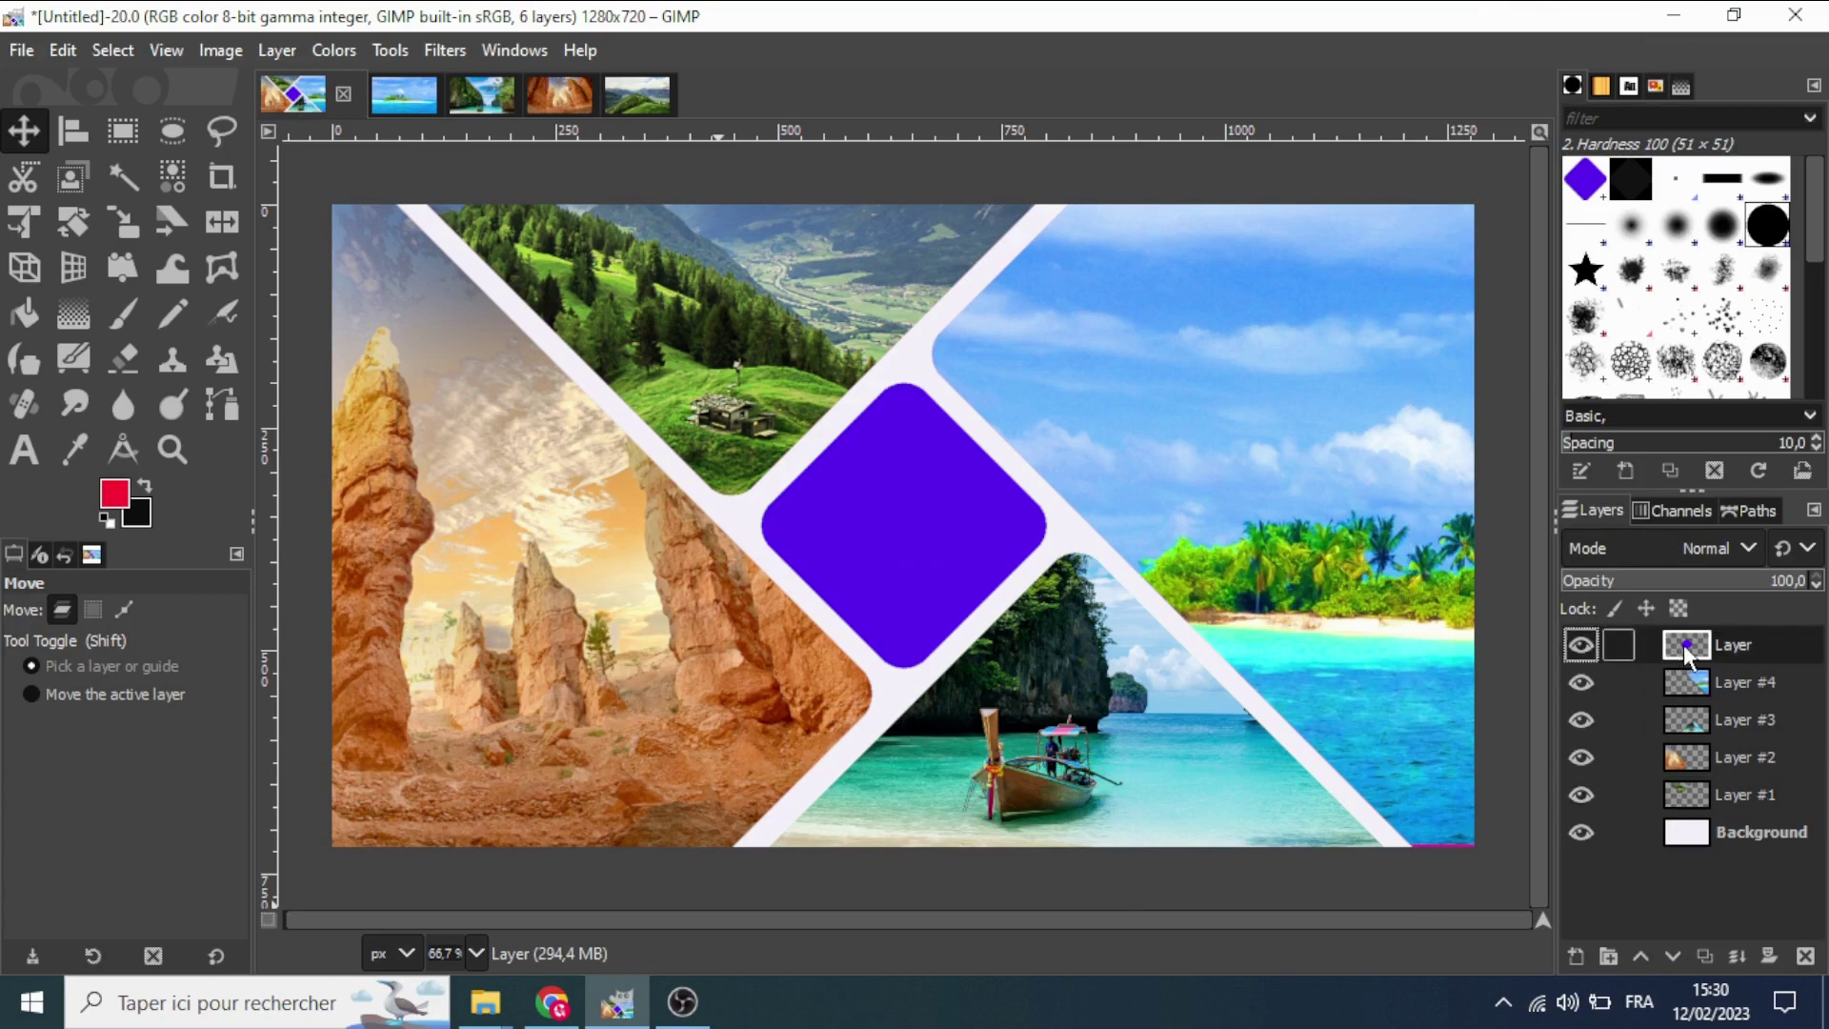
pyautogui.click(1576, 957)
pyautogui.click(1628, 929)
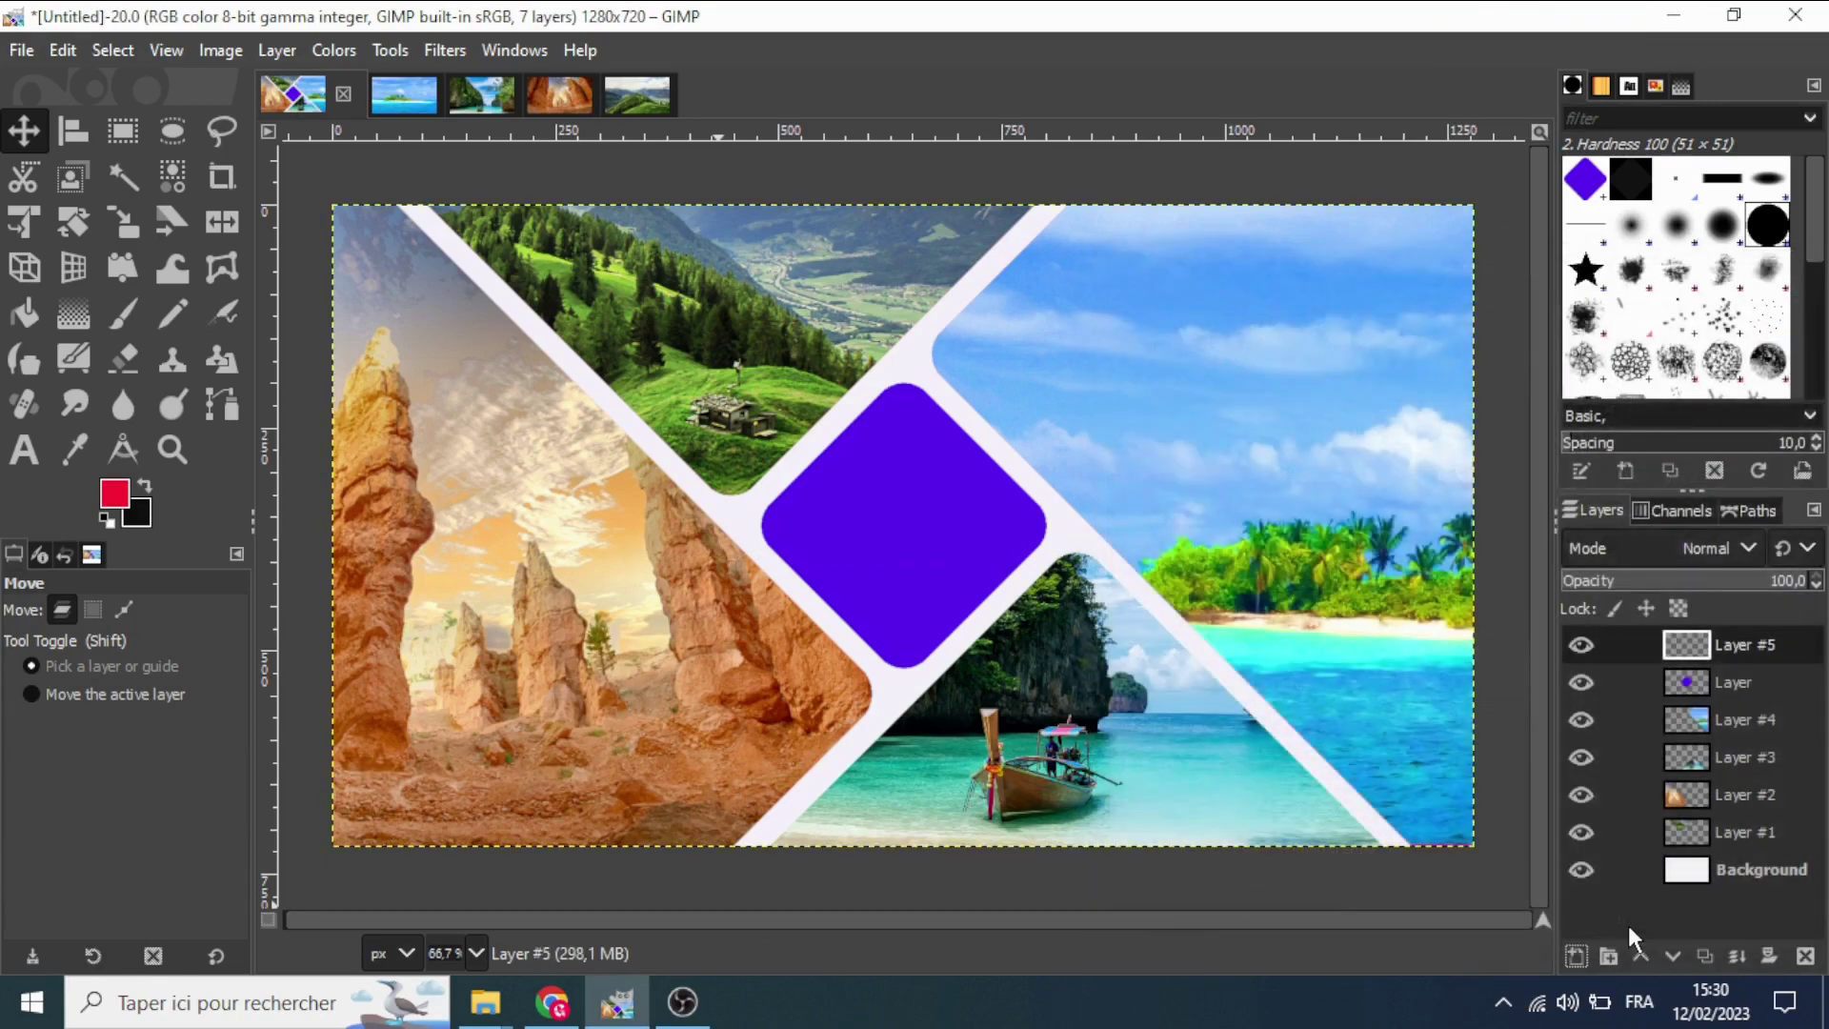
pyautogui.click(1580, 955)
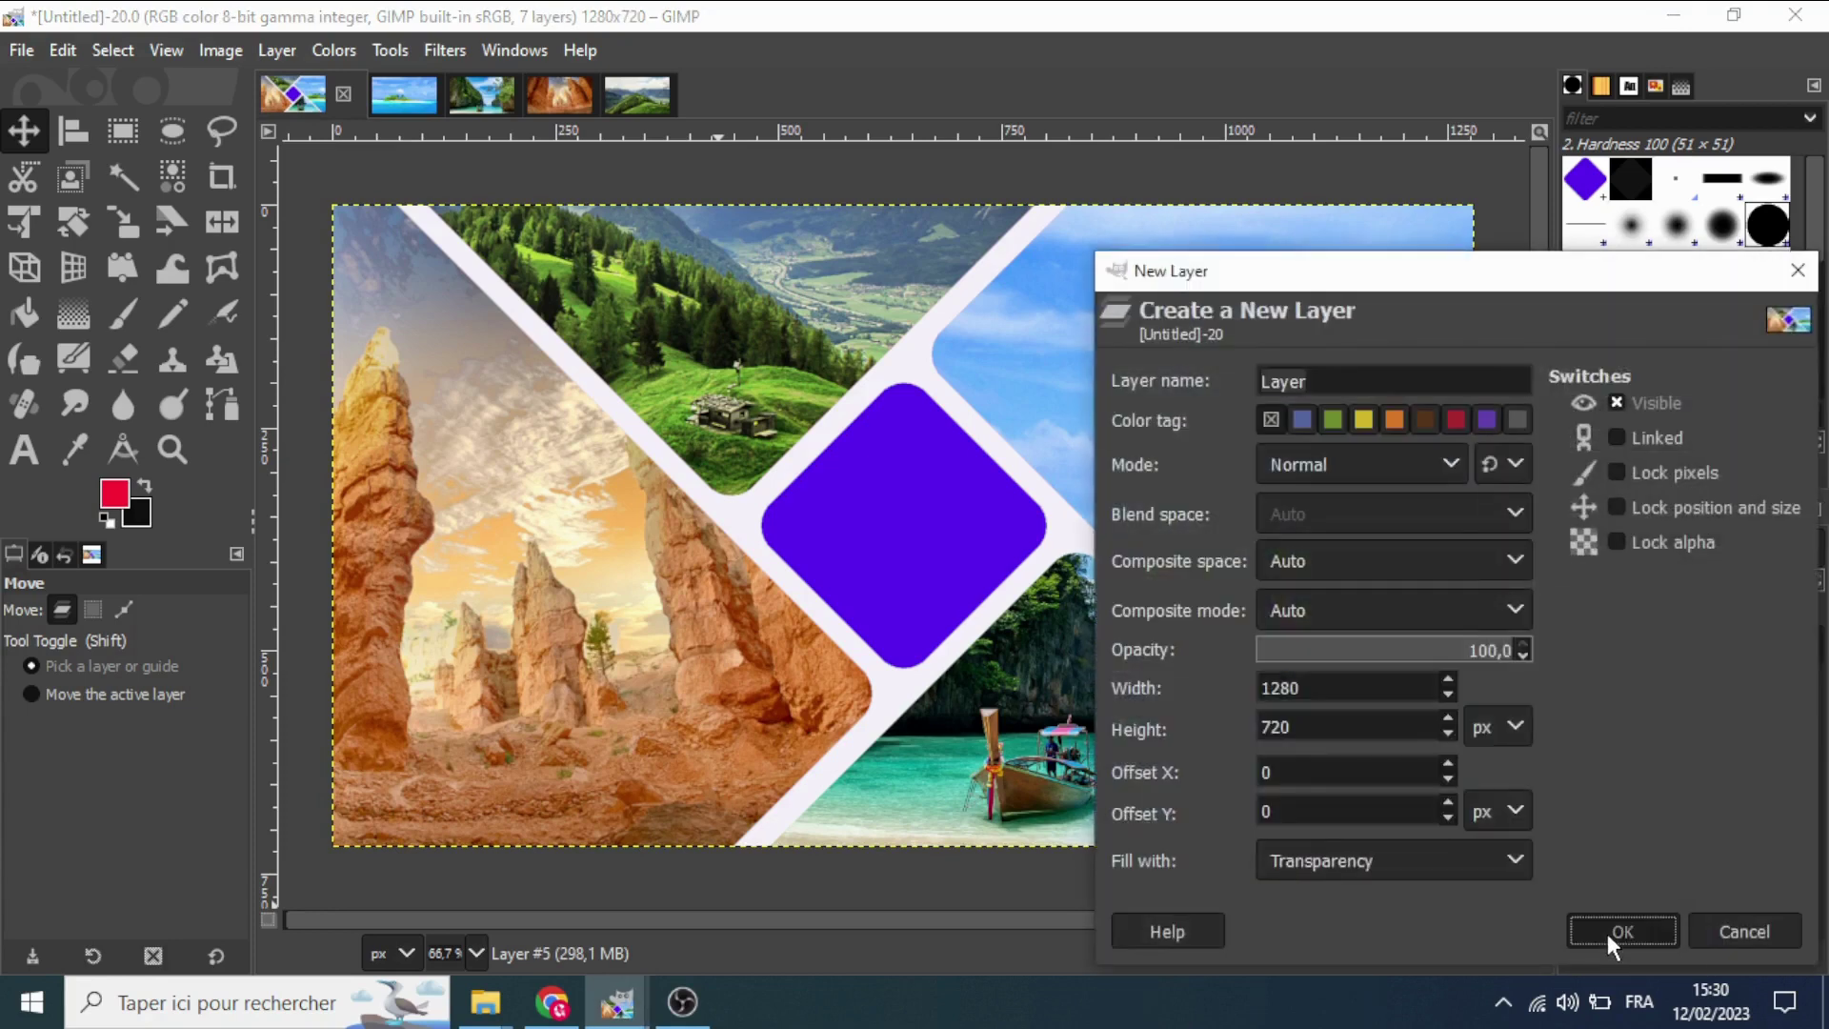
pyautogui.click(1620, 931)
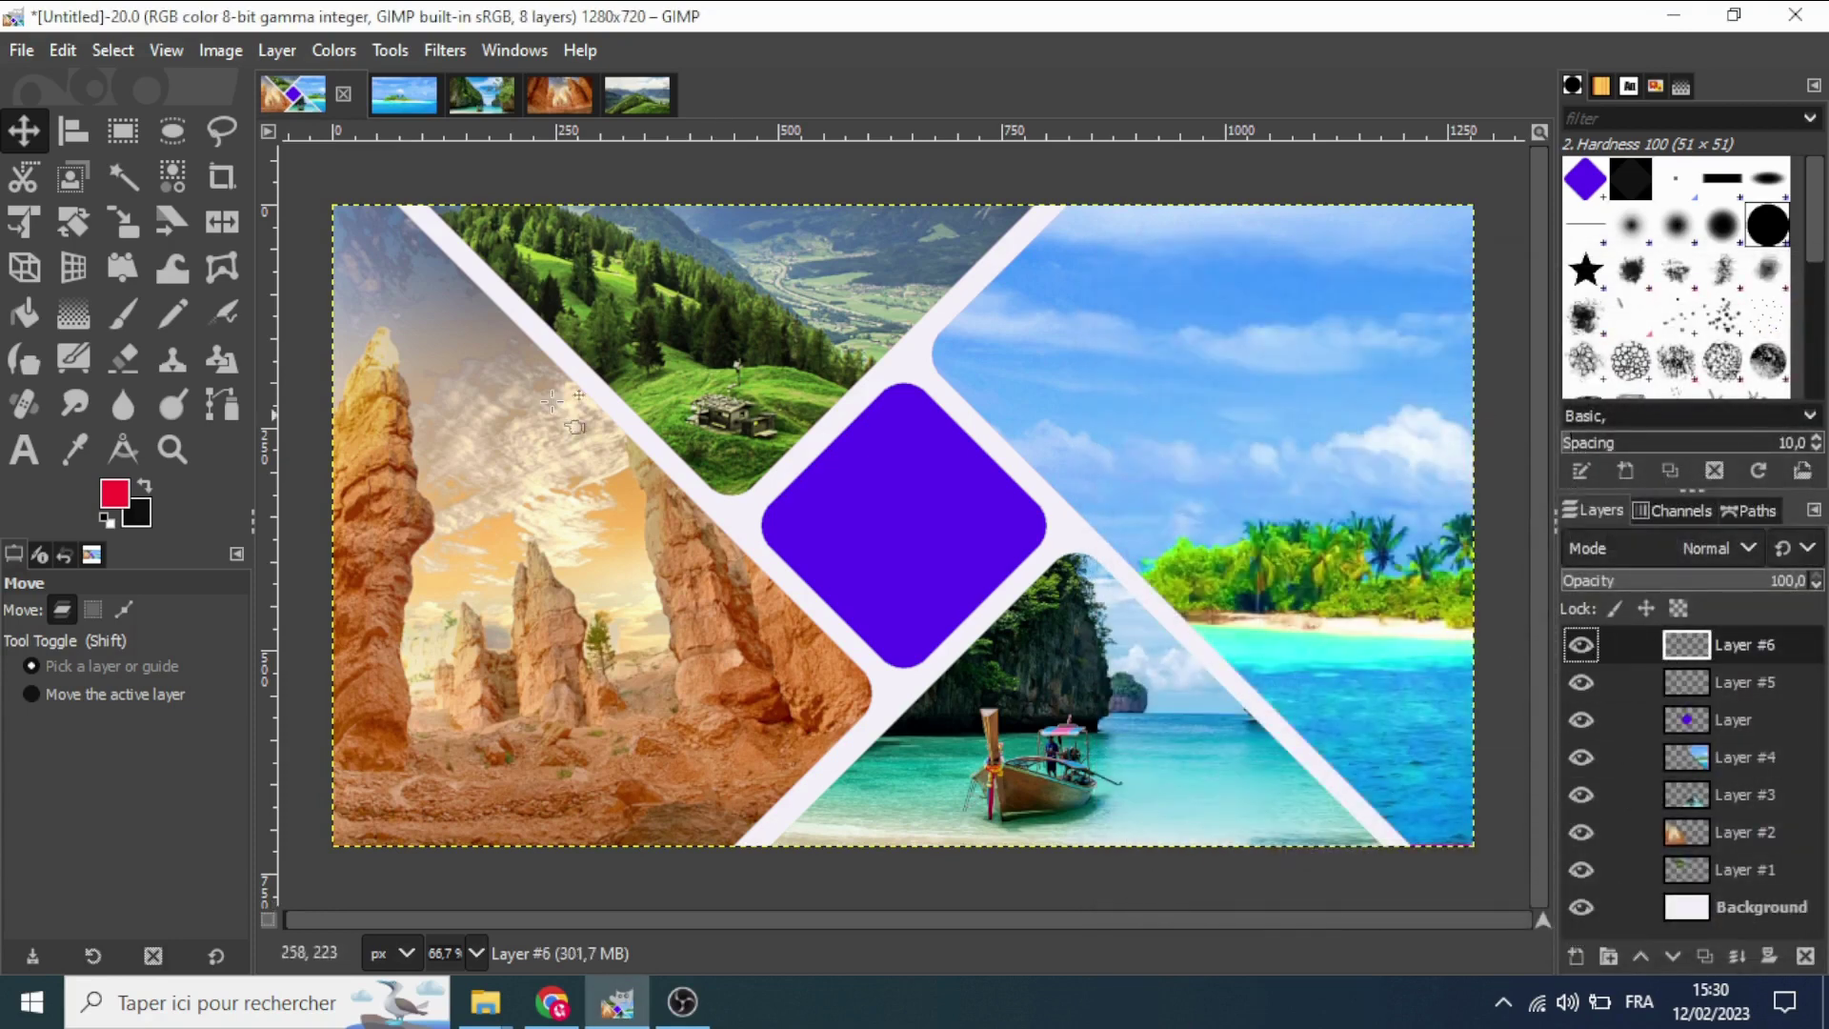
# Add vertical and horizontal guides at 50% crossing at the canvas centre.
pyautogui.click(229, 52)
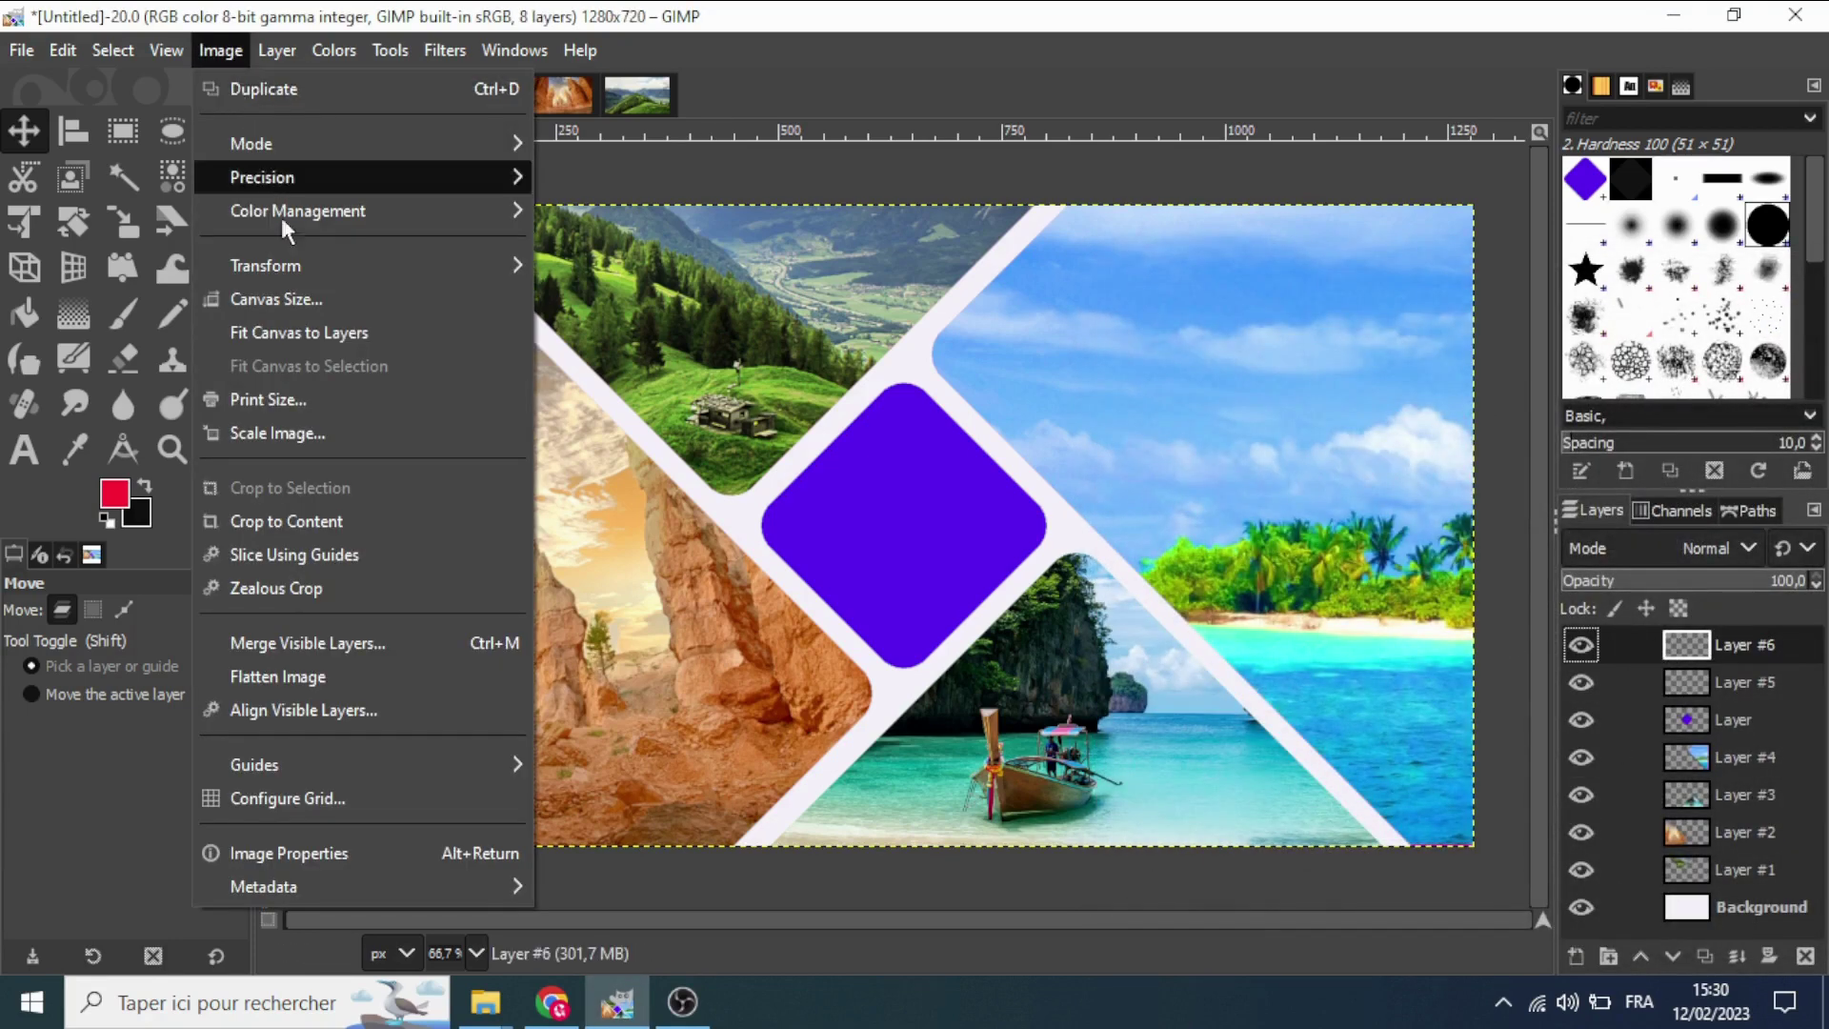
pyautogui.click(650, 764)
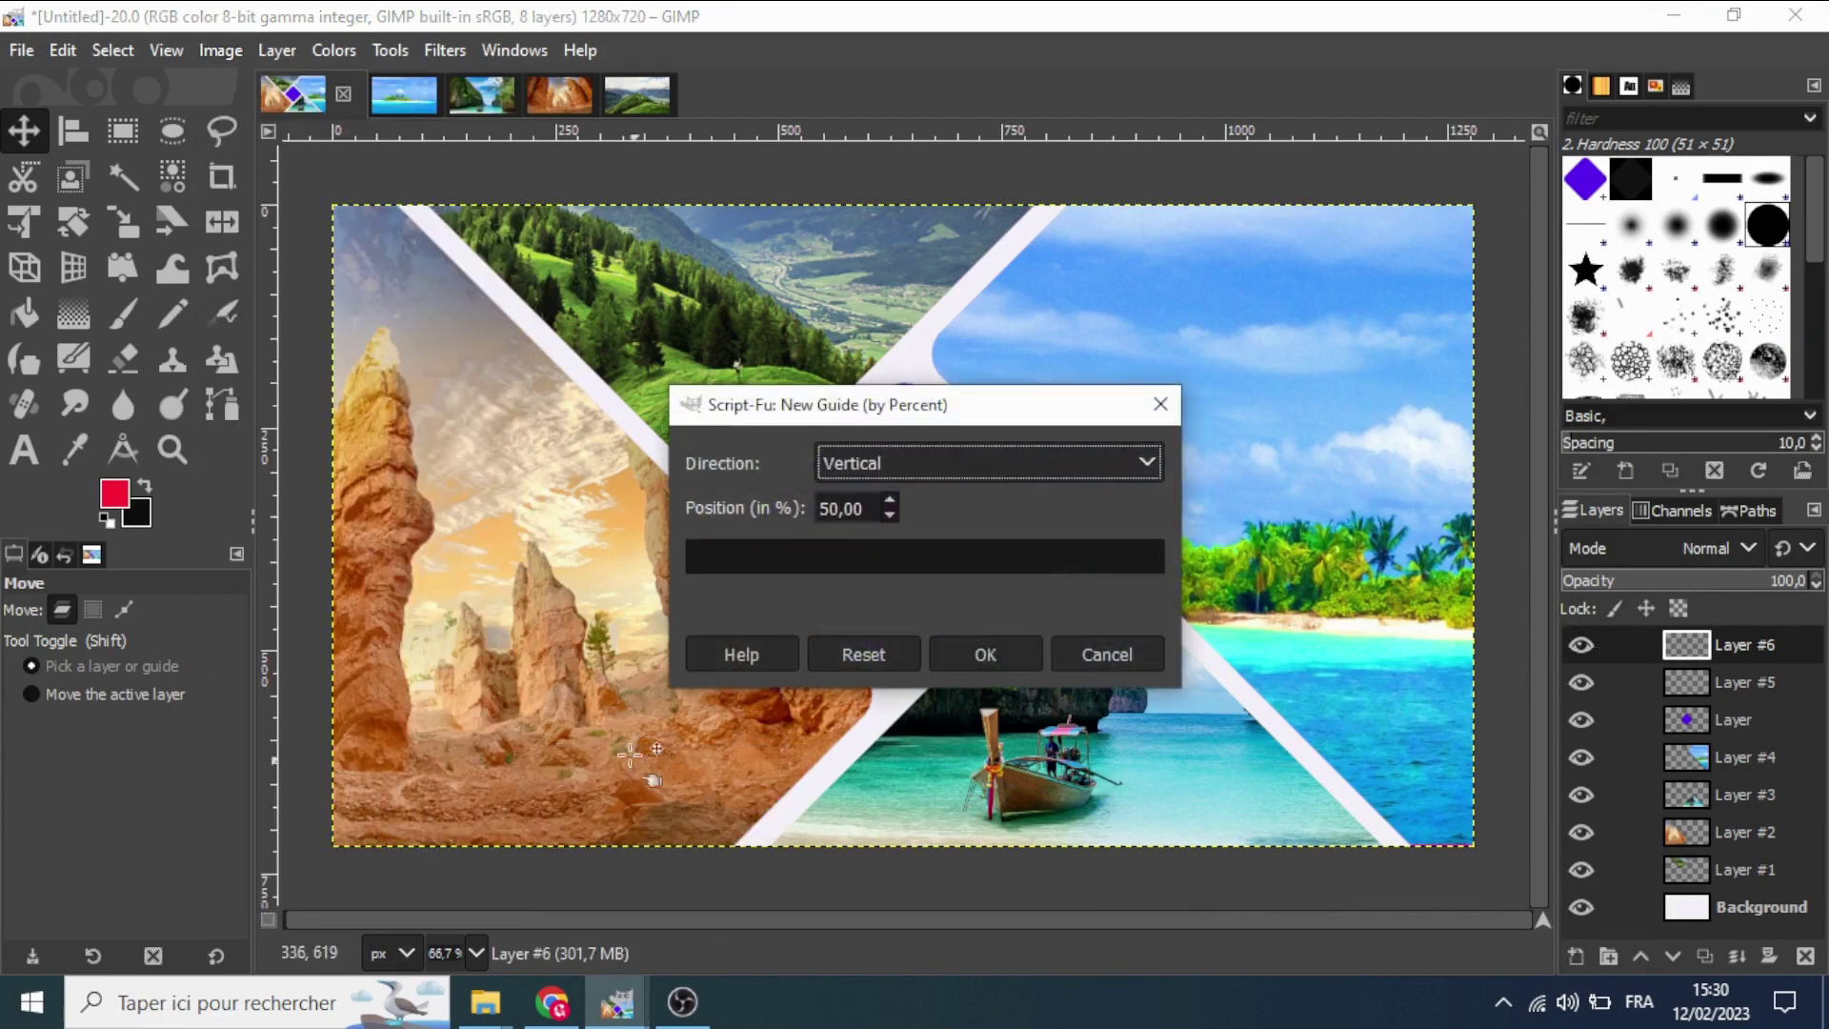
pyautogui.click(961, 652)
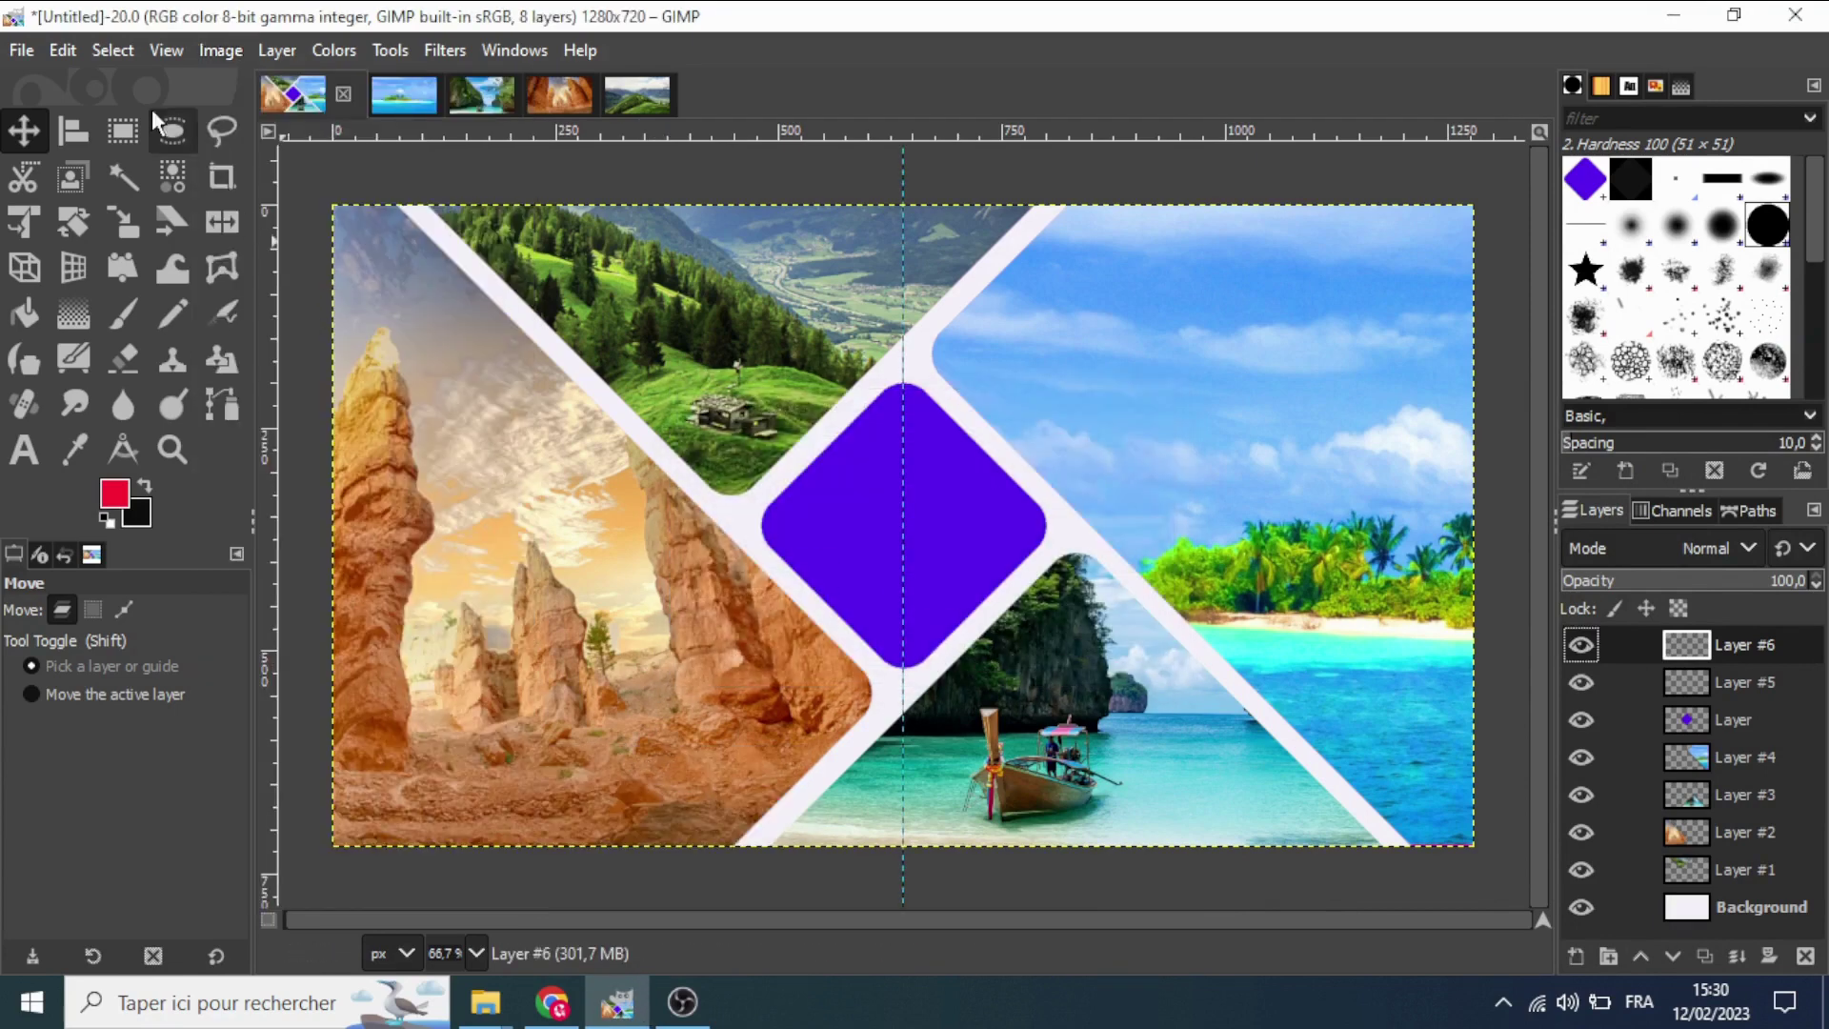
pyautogui.click(221, 49)
pyautogui.moveTo(255, 764)
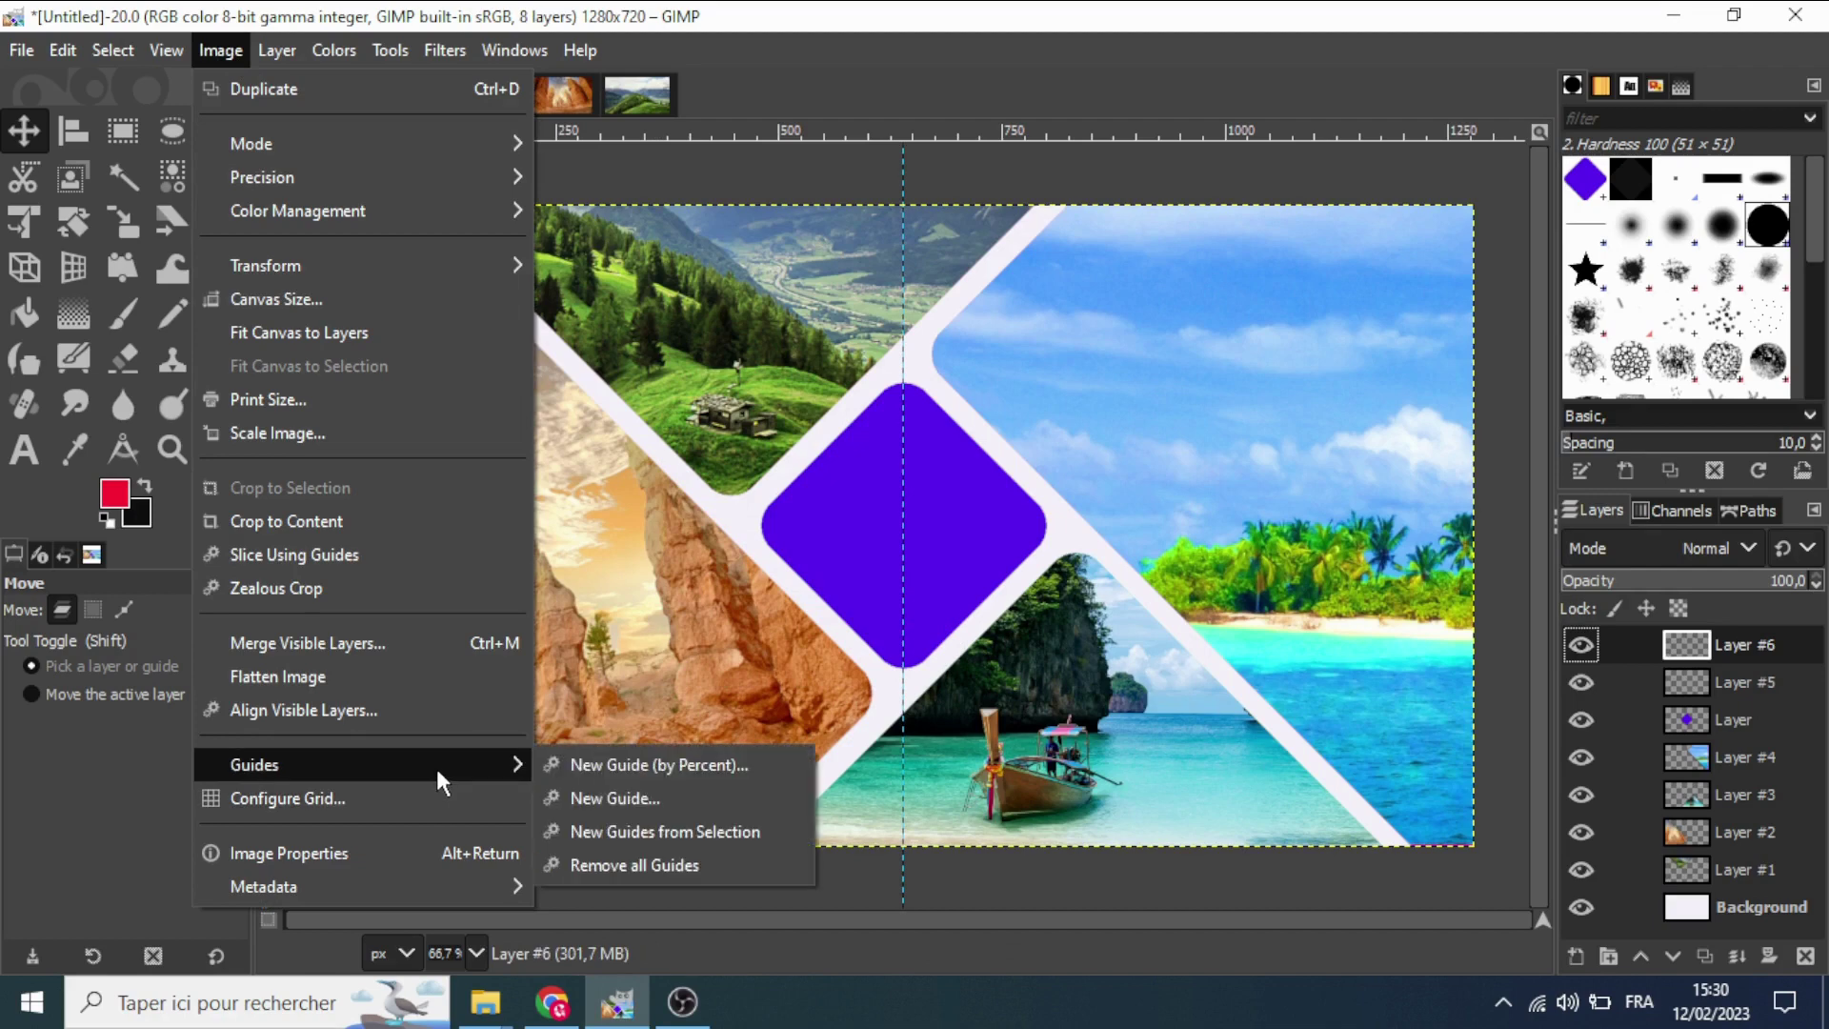
pyautogui.click(598, 774)
pyautogui.click(1014, 462)
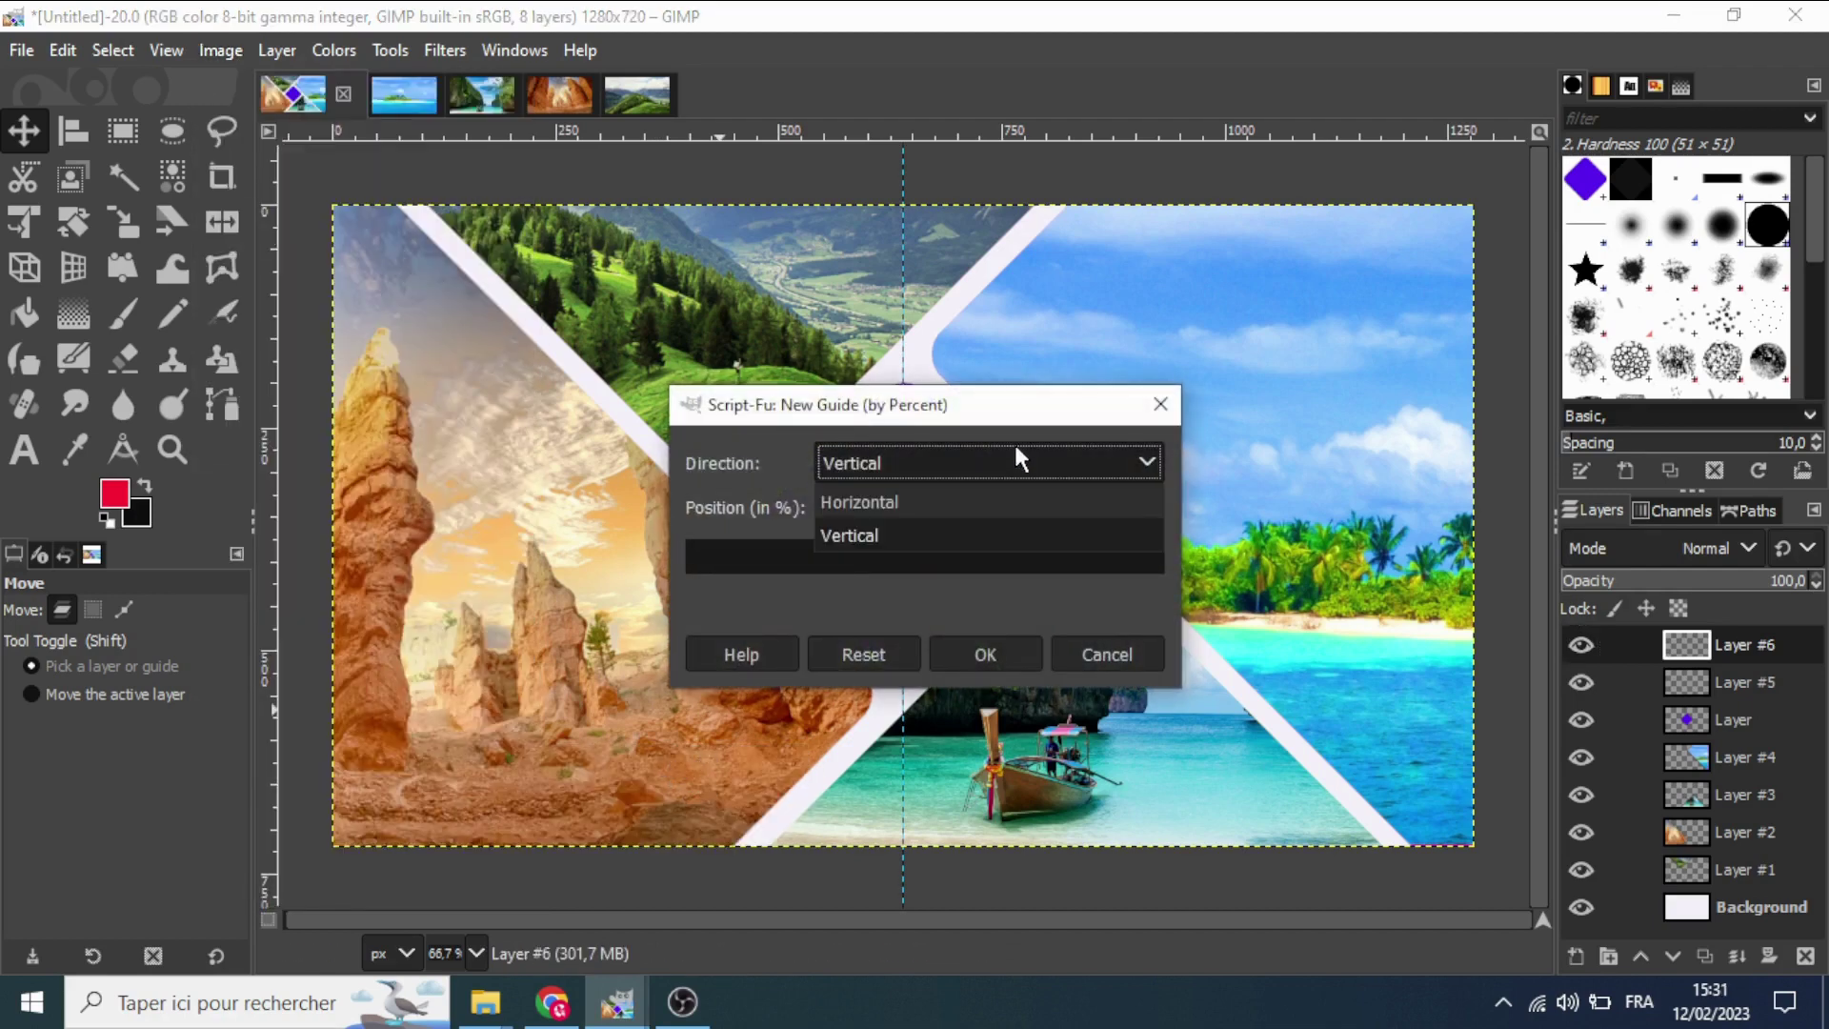
pyautogui.click(960, 502)
pyautogui.click(981, 654)
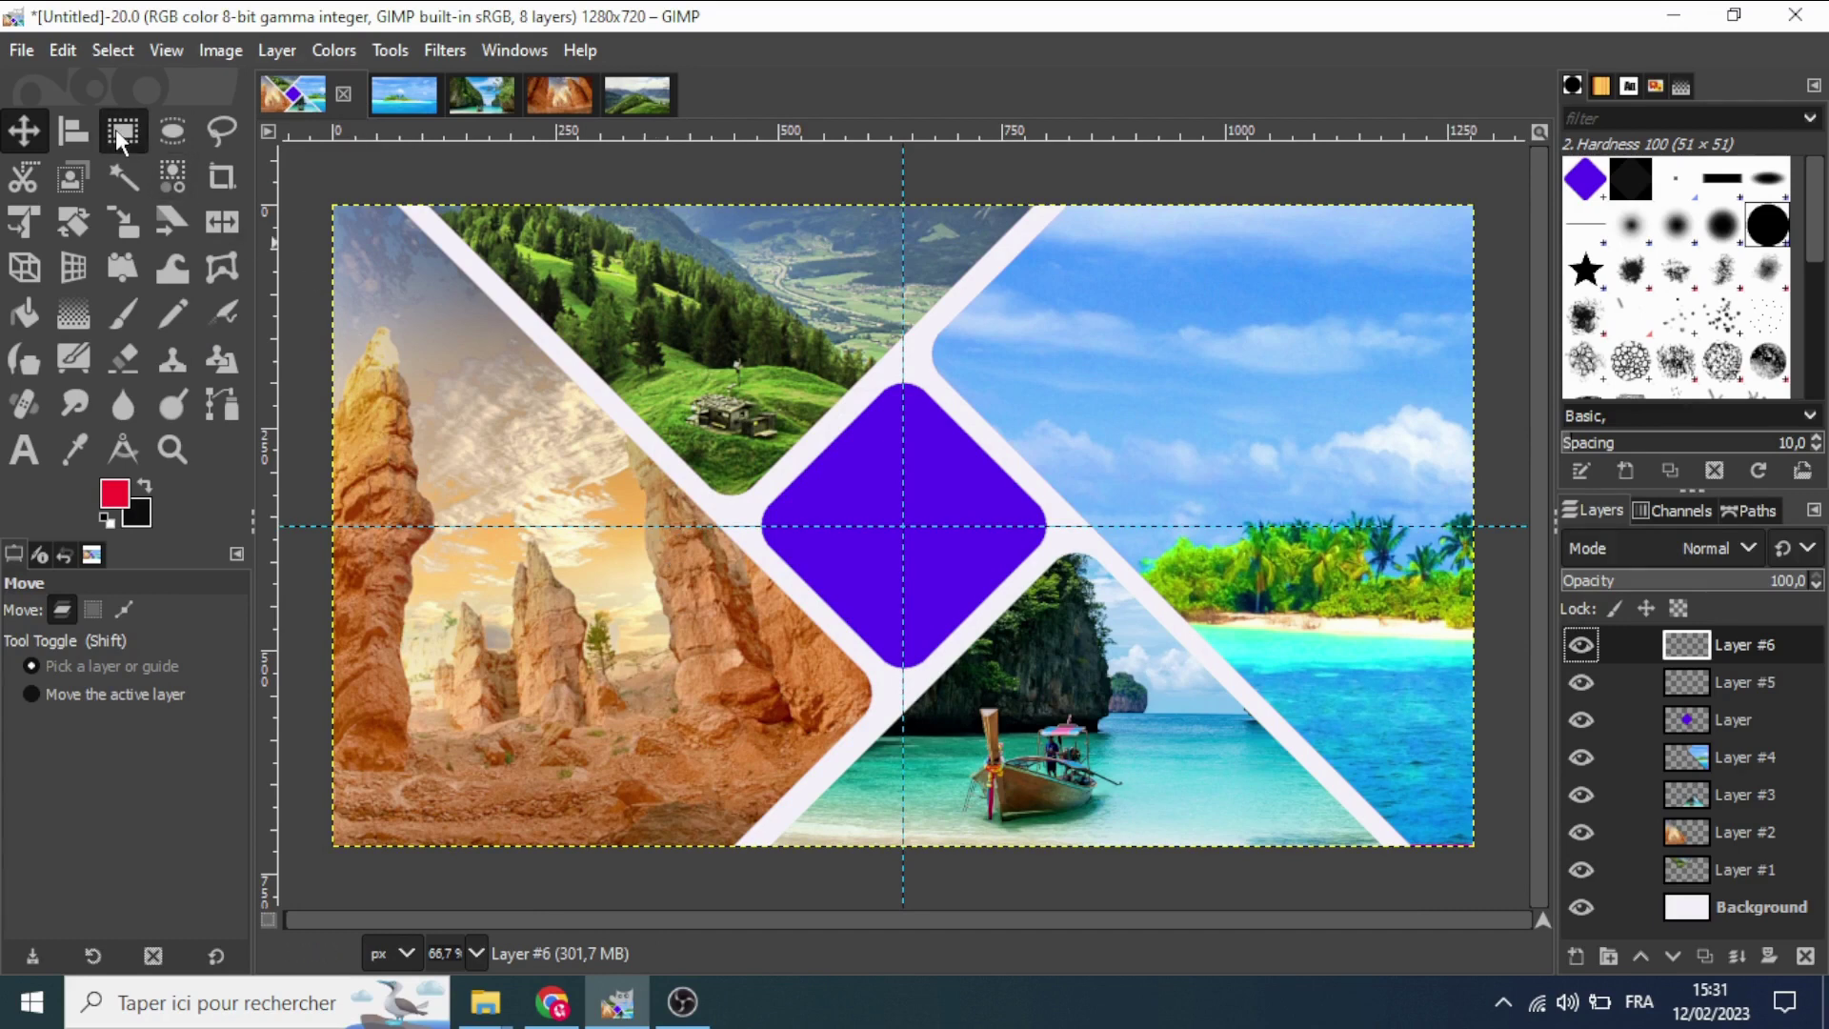
# Draw a rounded, centre-expanding rectangle selection around the blue diamond.
pyautogui.click(117, 129)
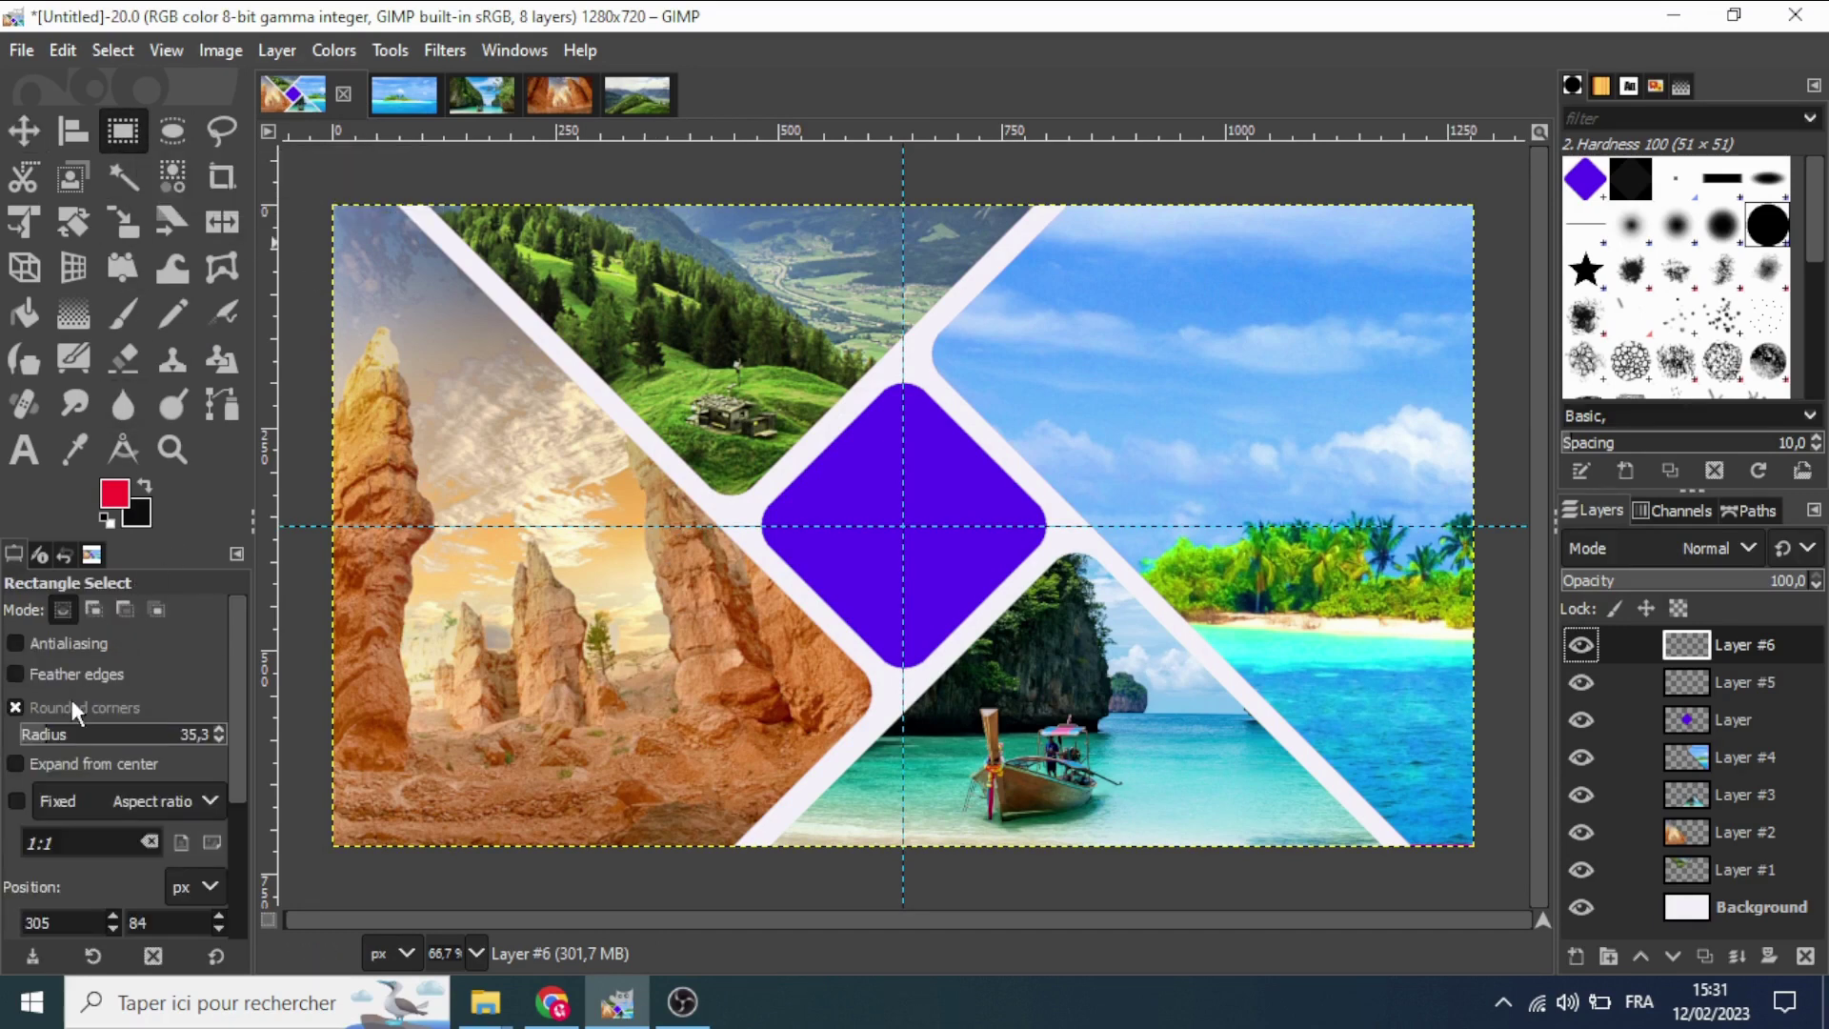
pyautogui.click(17, 763)
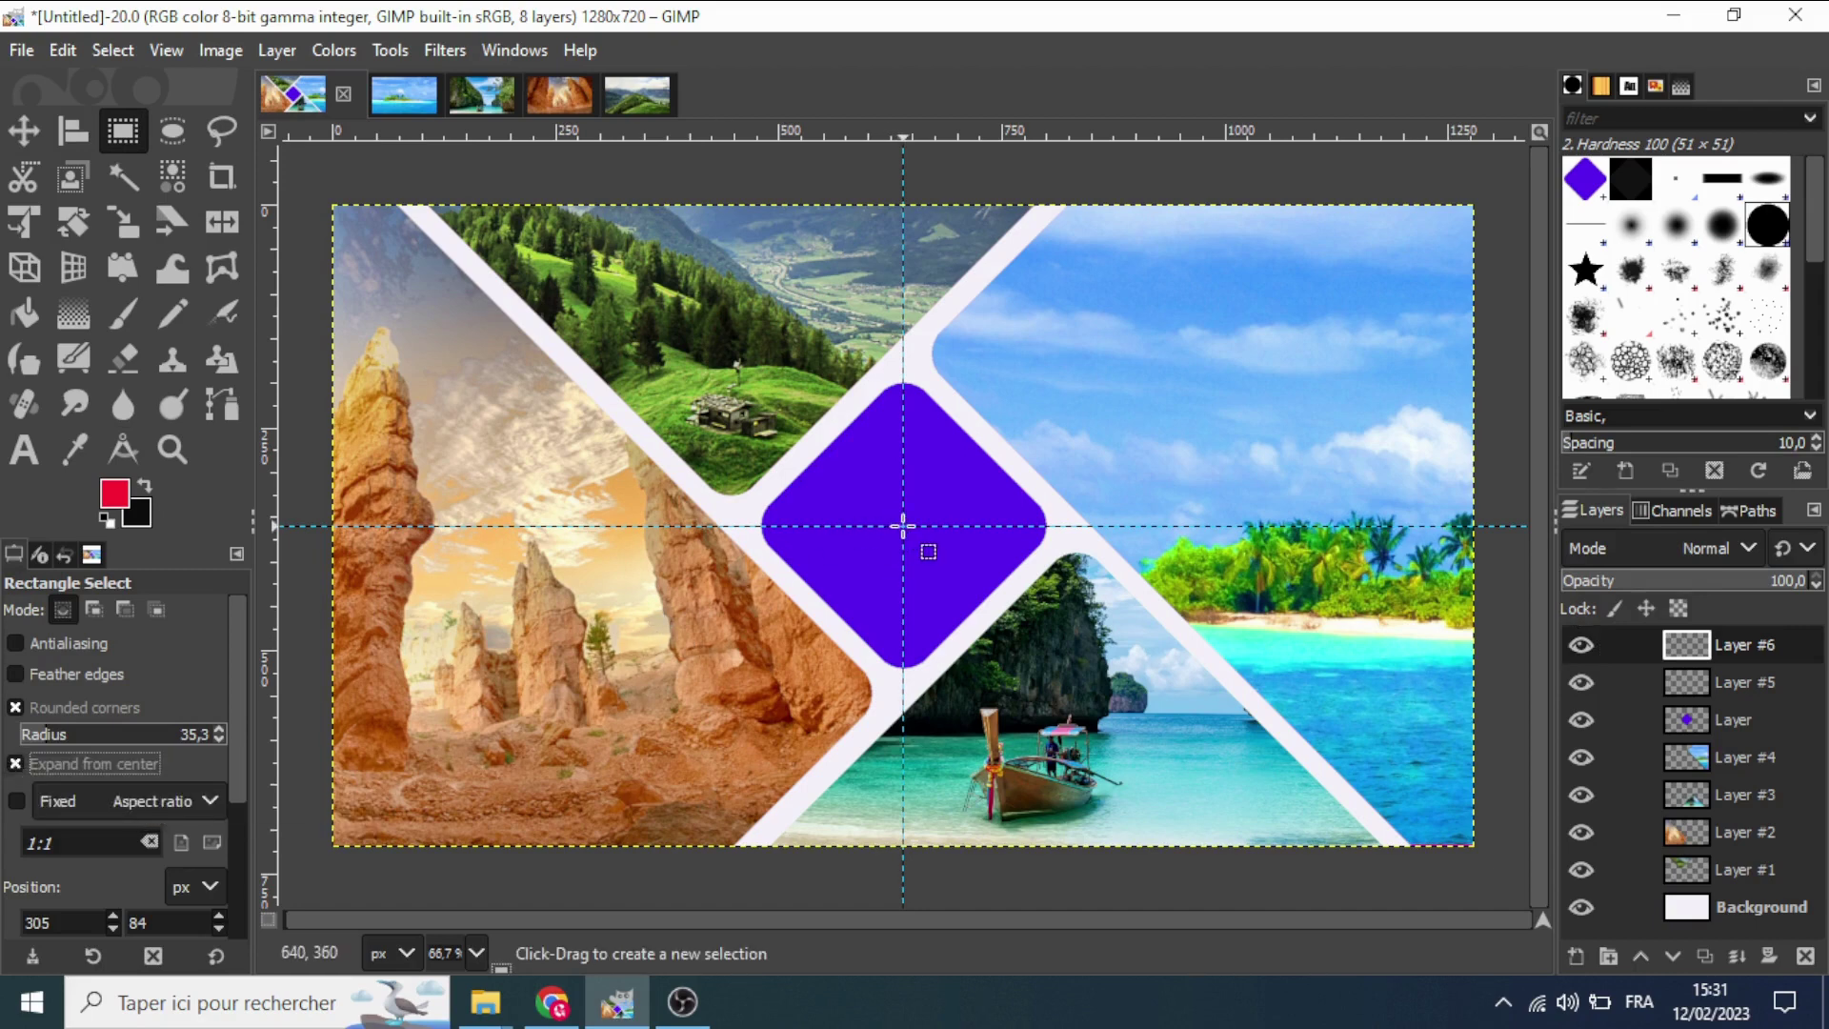
pyautogui.moveTo(903, 525); pyautogui.dragTo(1067, 676)
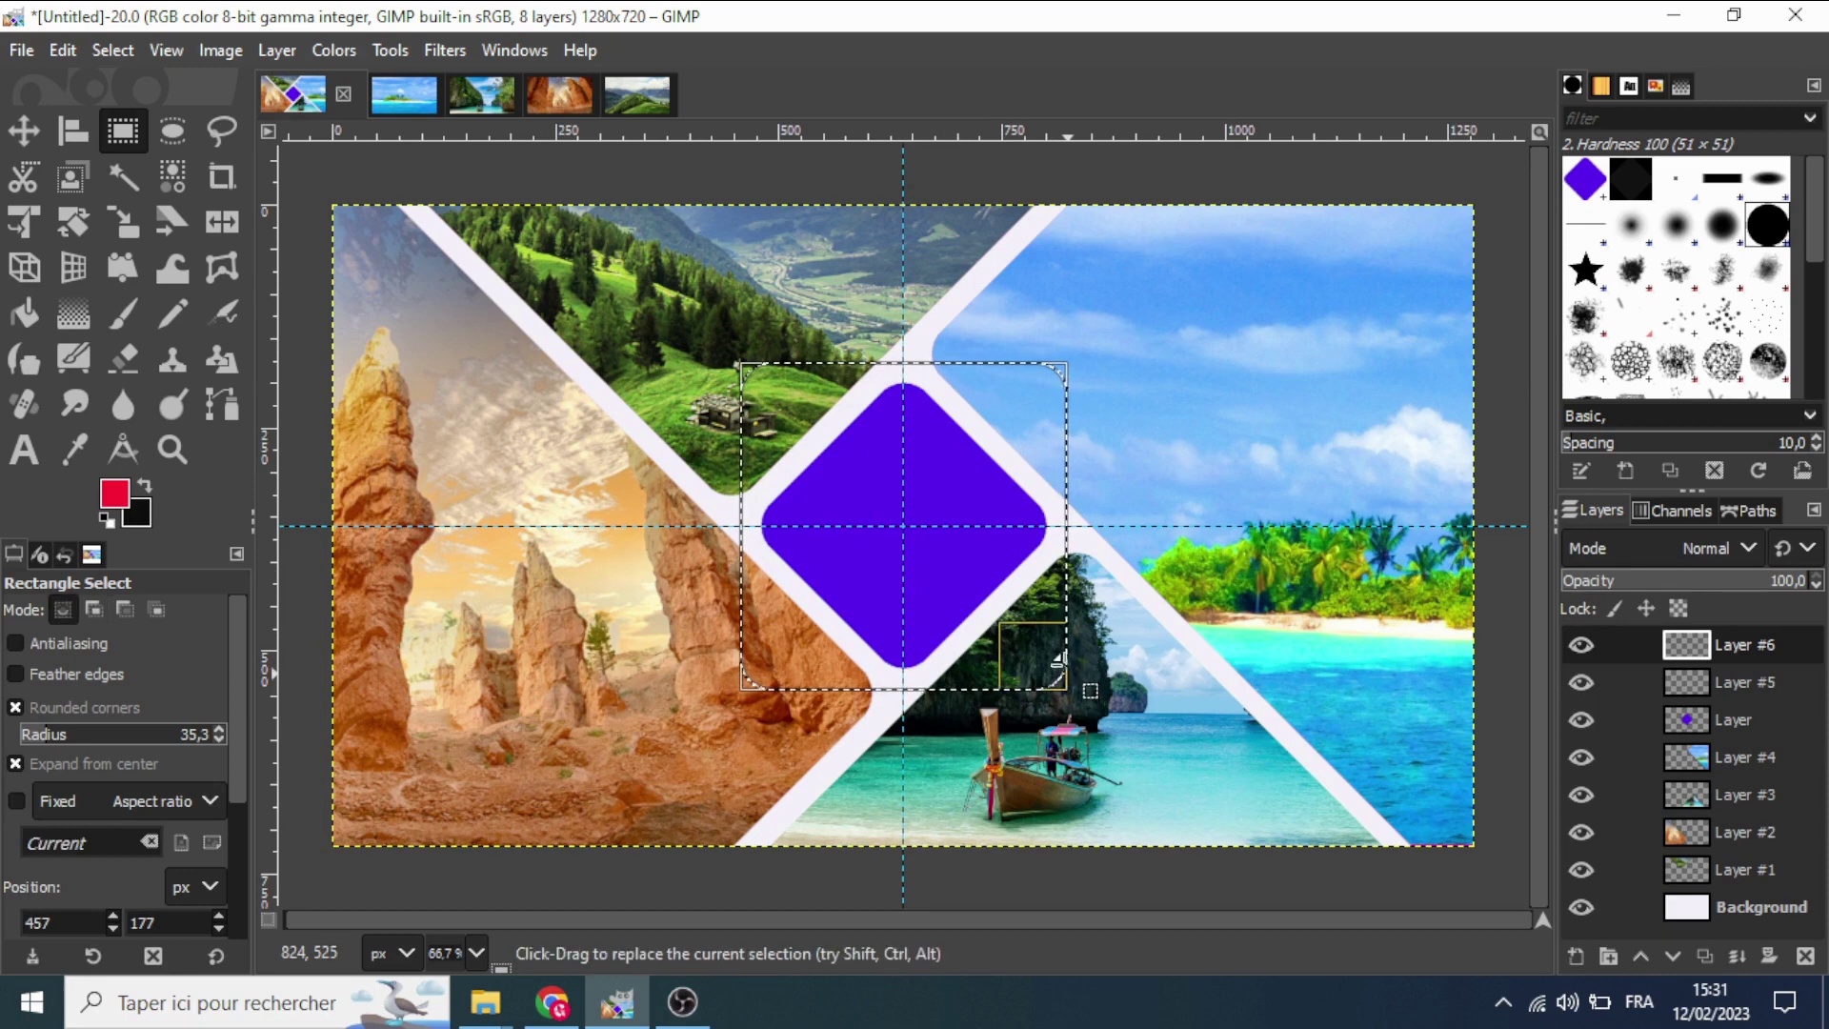
# Fill the rounded selection with pure white (ffffff) on Layer #6 and deselect.
pyautogui.click(117, 499)
pyautogui.click(42, 168)
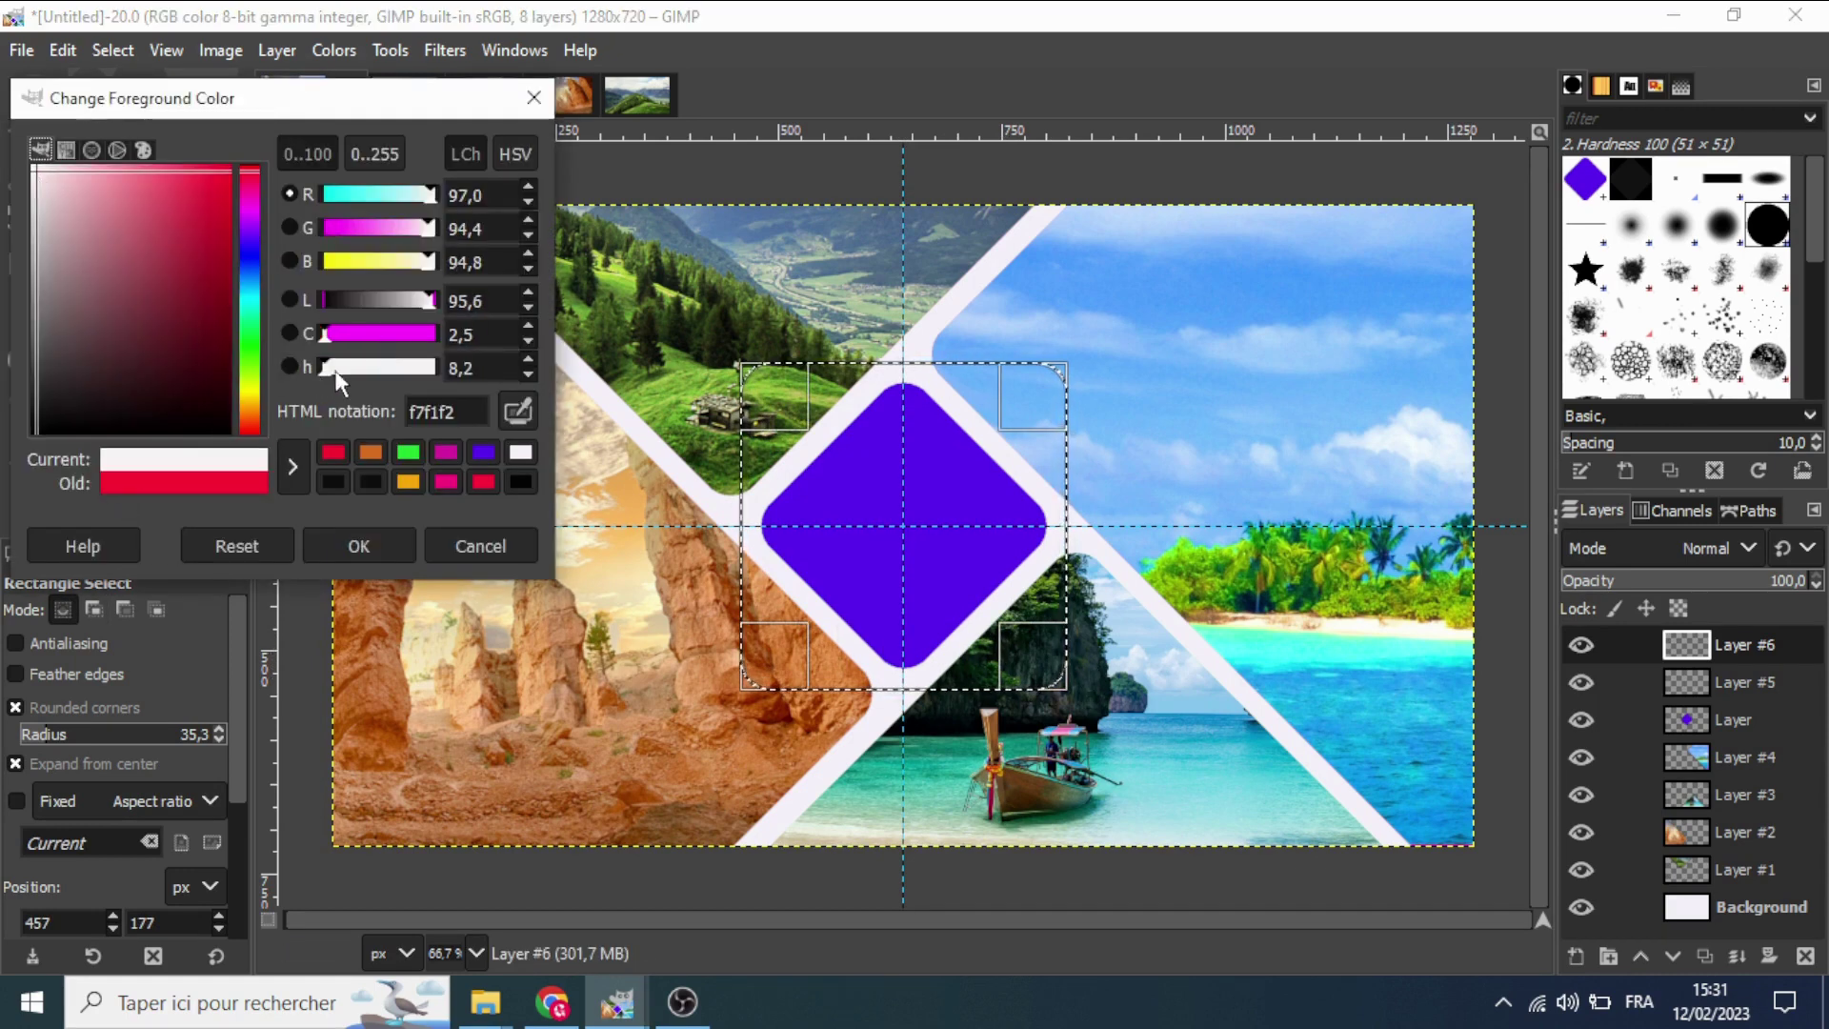
pyautogui.doubleClick(446, 412)
pyautogui.write('ff')
pyautogui.write('ffff')
pyautogui.click(366, 547)
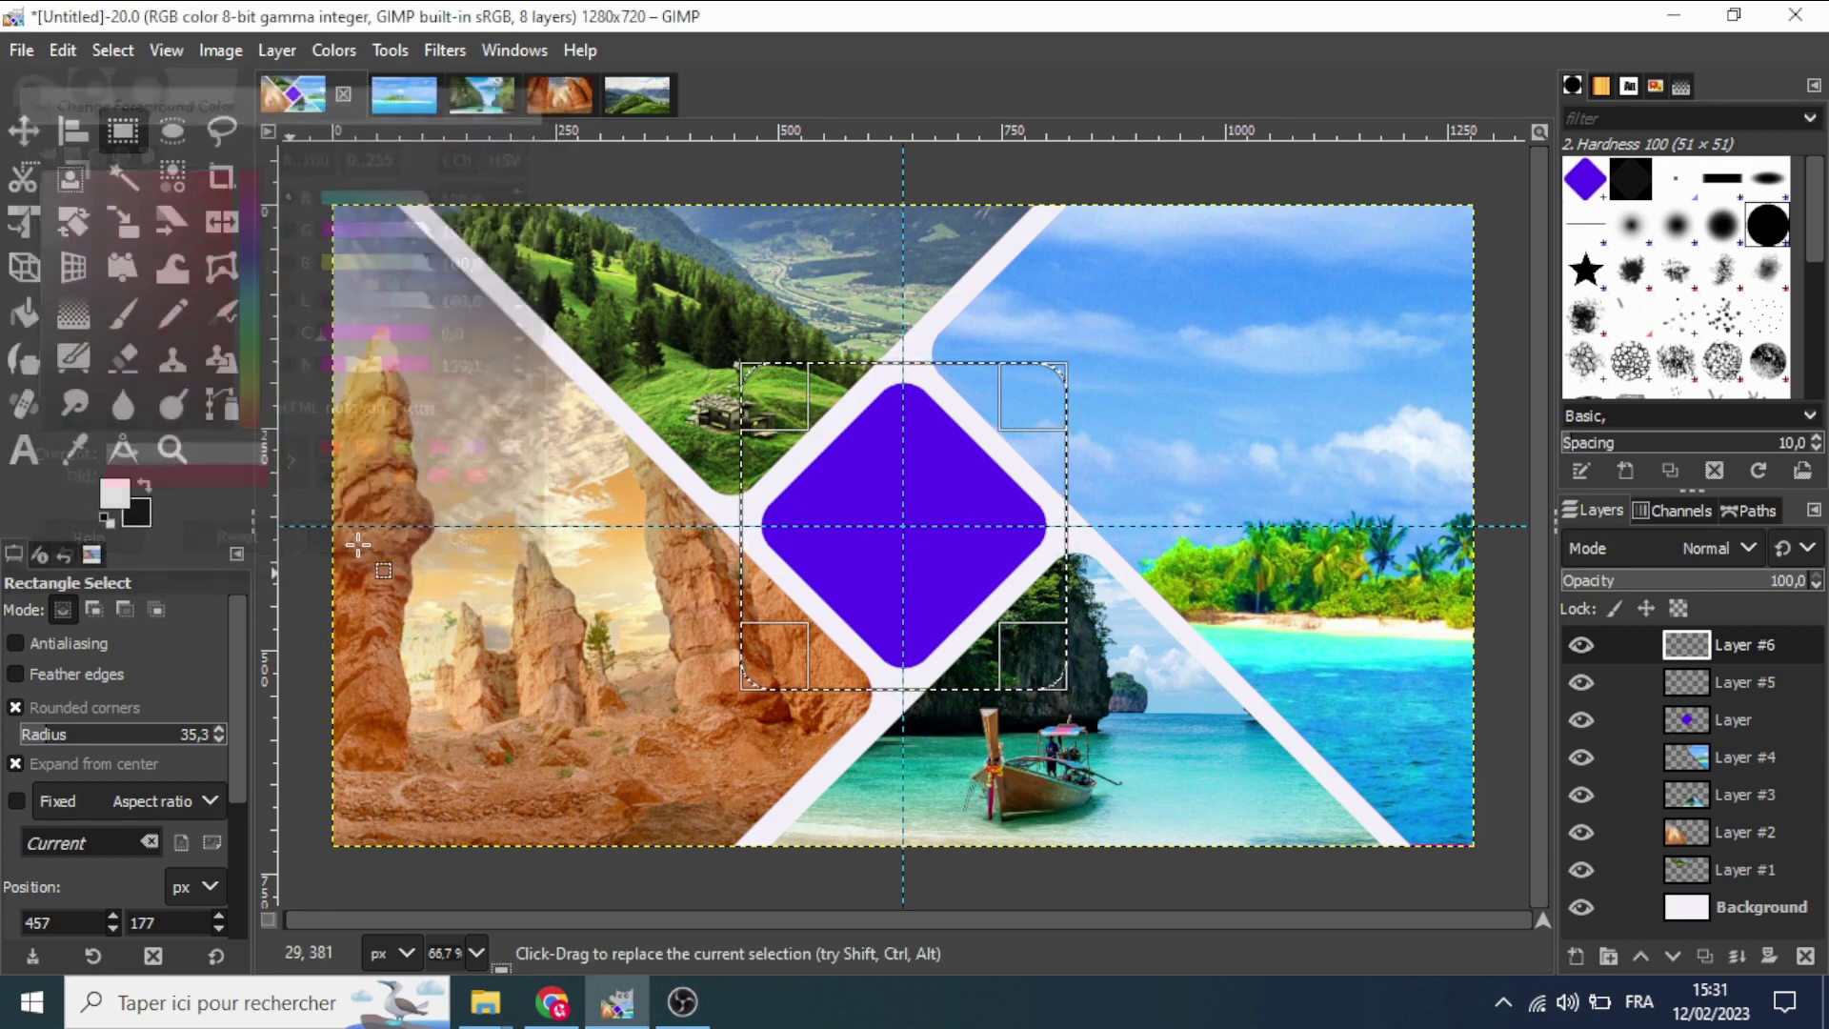
pyautogui.moveTo(113, 501); pyautogui.dragTo(808, 505)
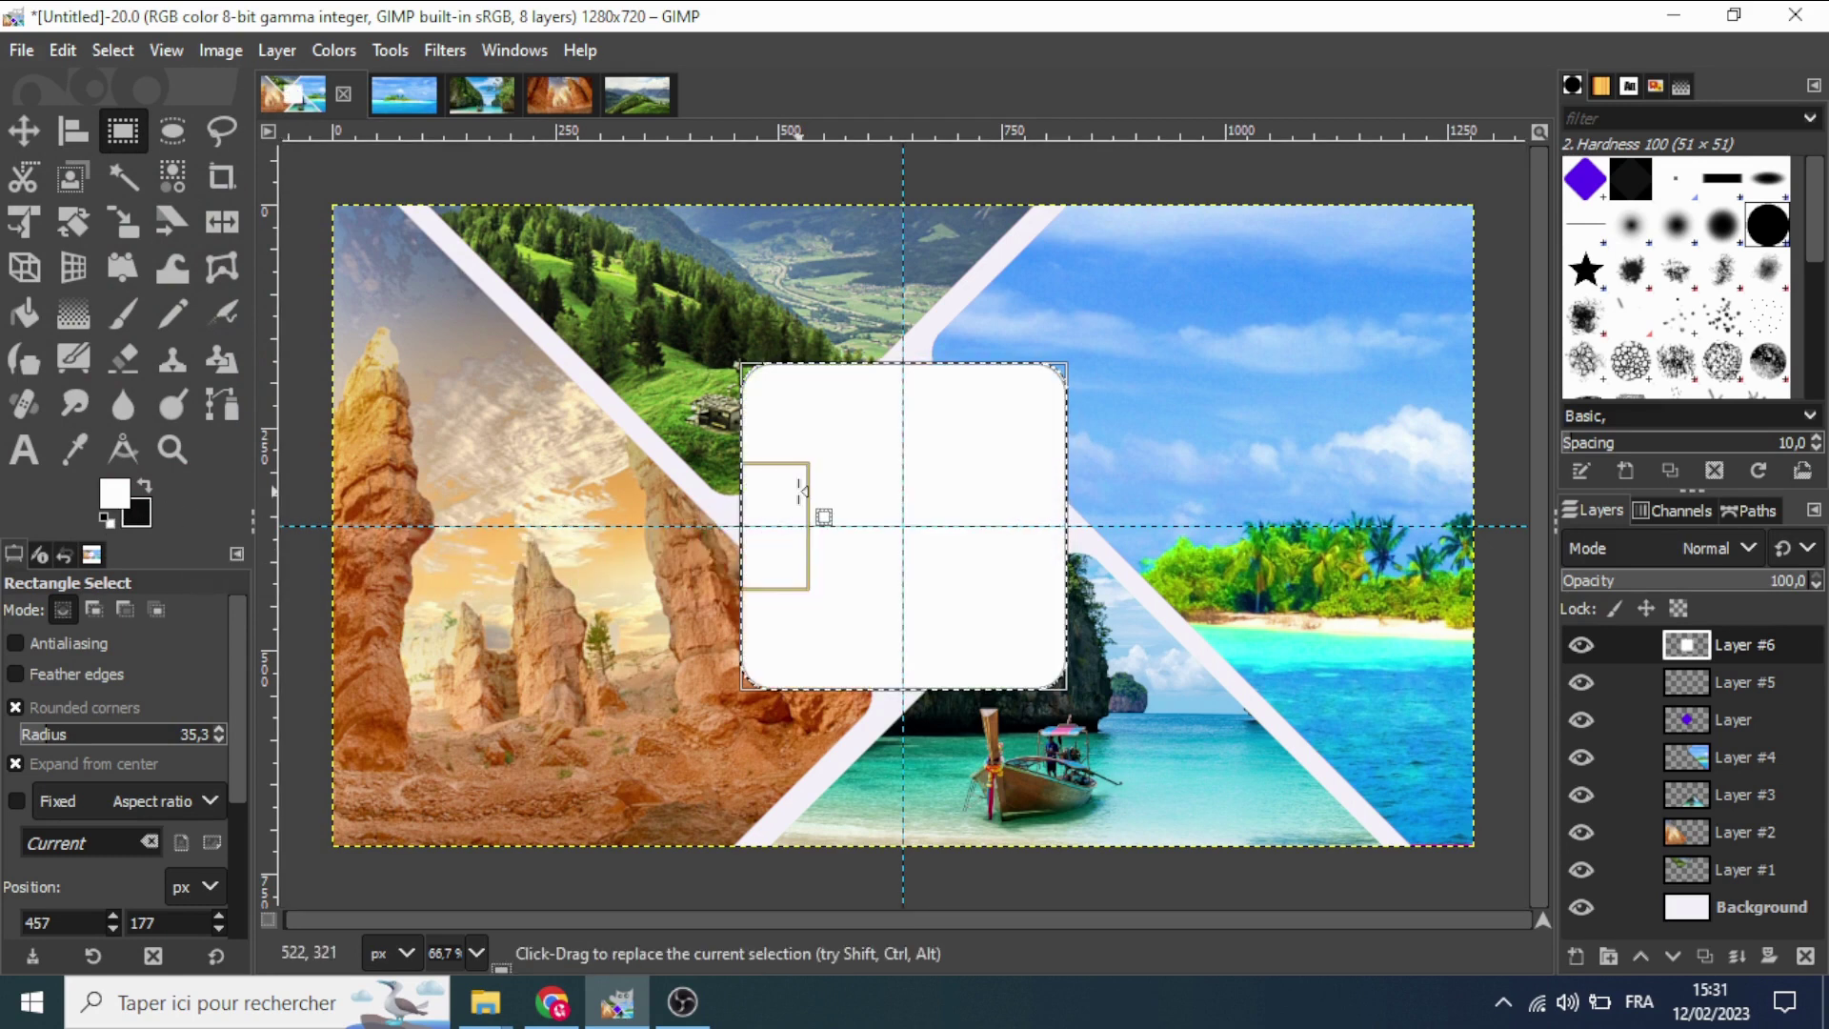
pyautogui.click(114, 48)
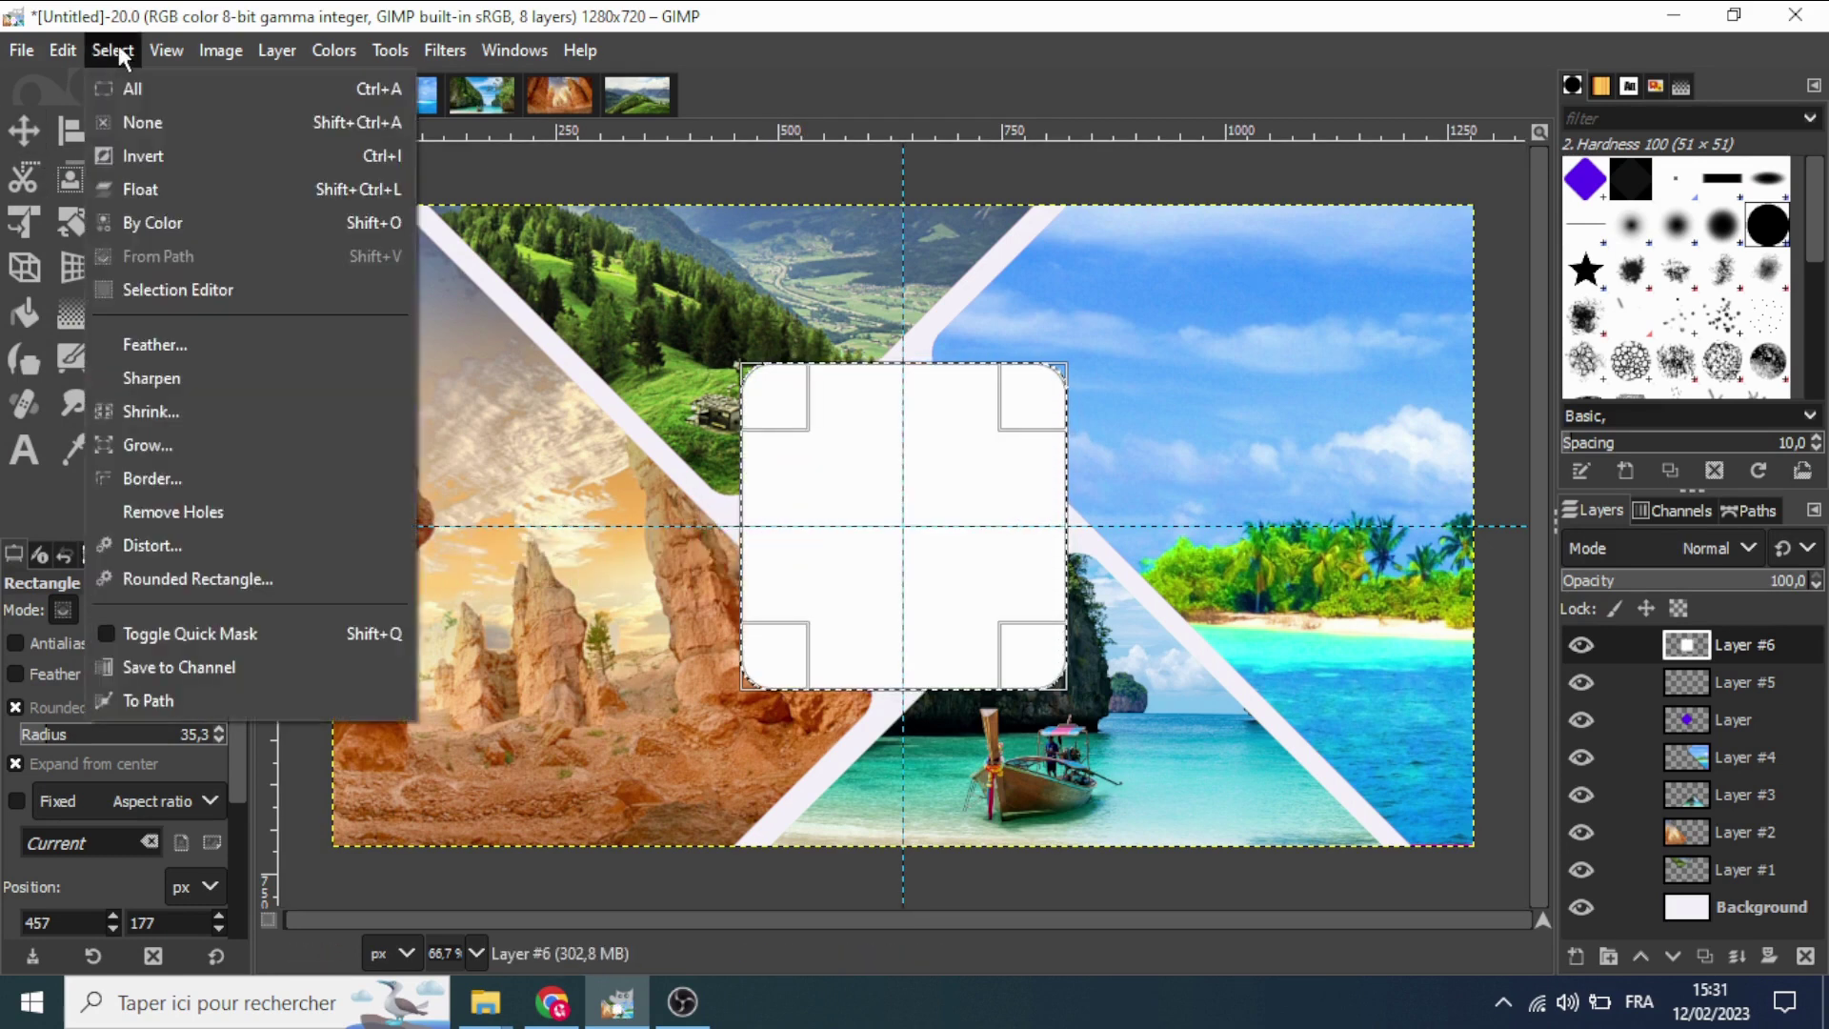
pyautogui.click(139, 124)
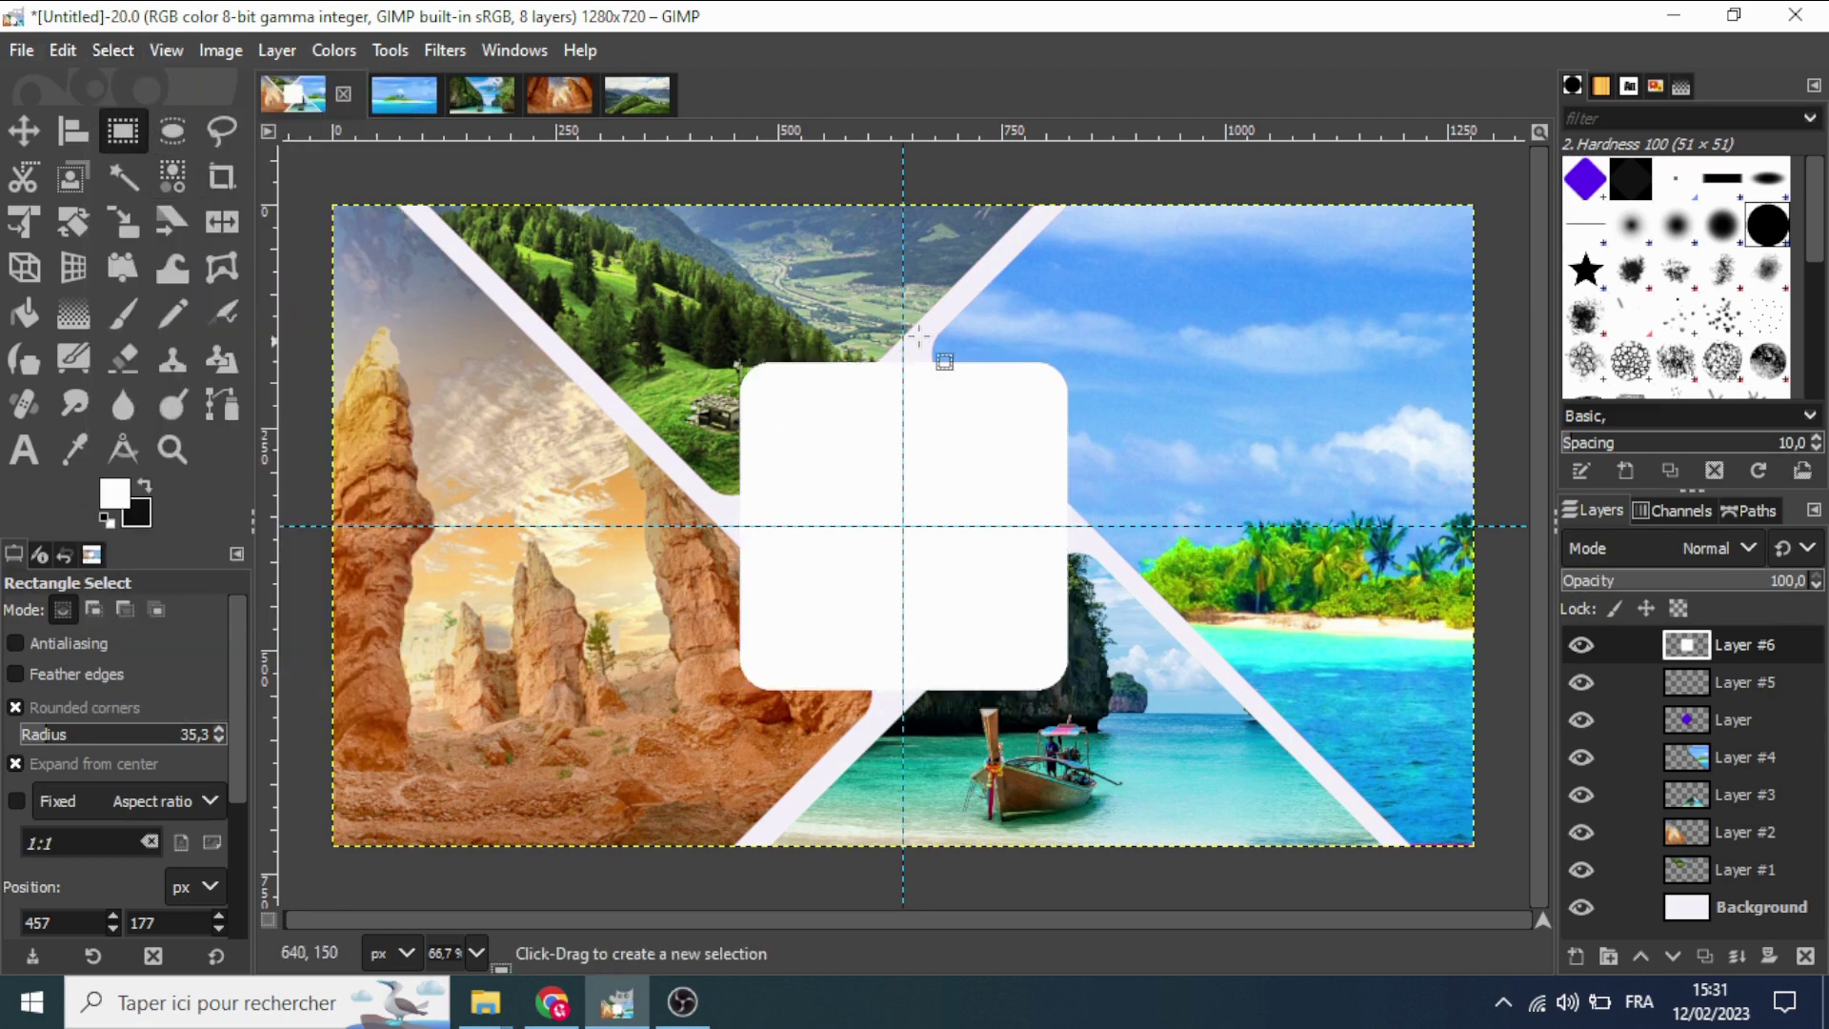
# Rotate Layer #6's white rounded square by -45° around the canvas centre.
pyautogui.click(68, 221)
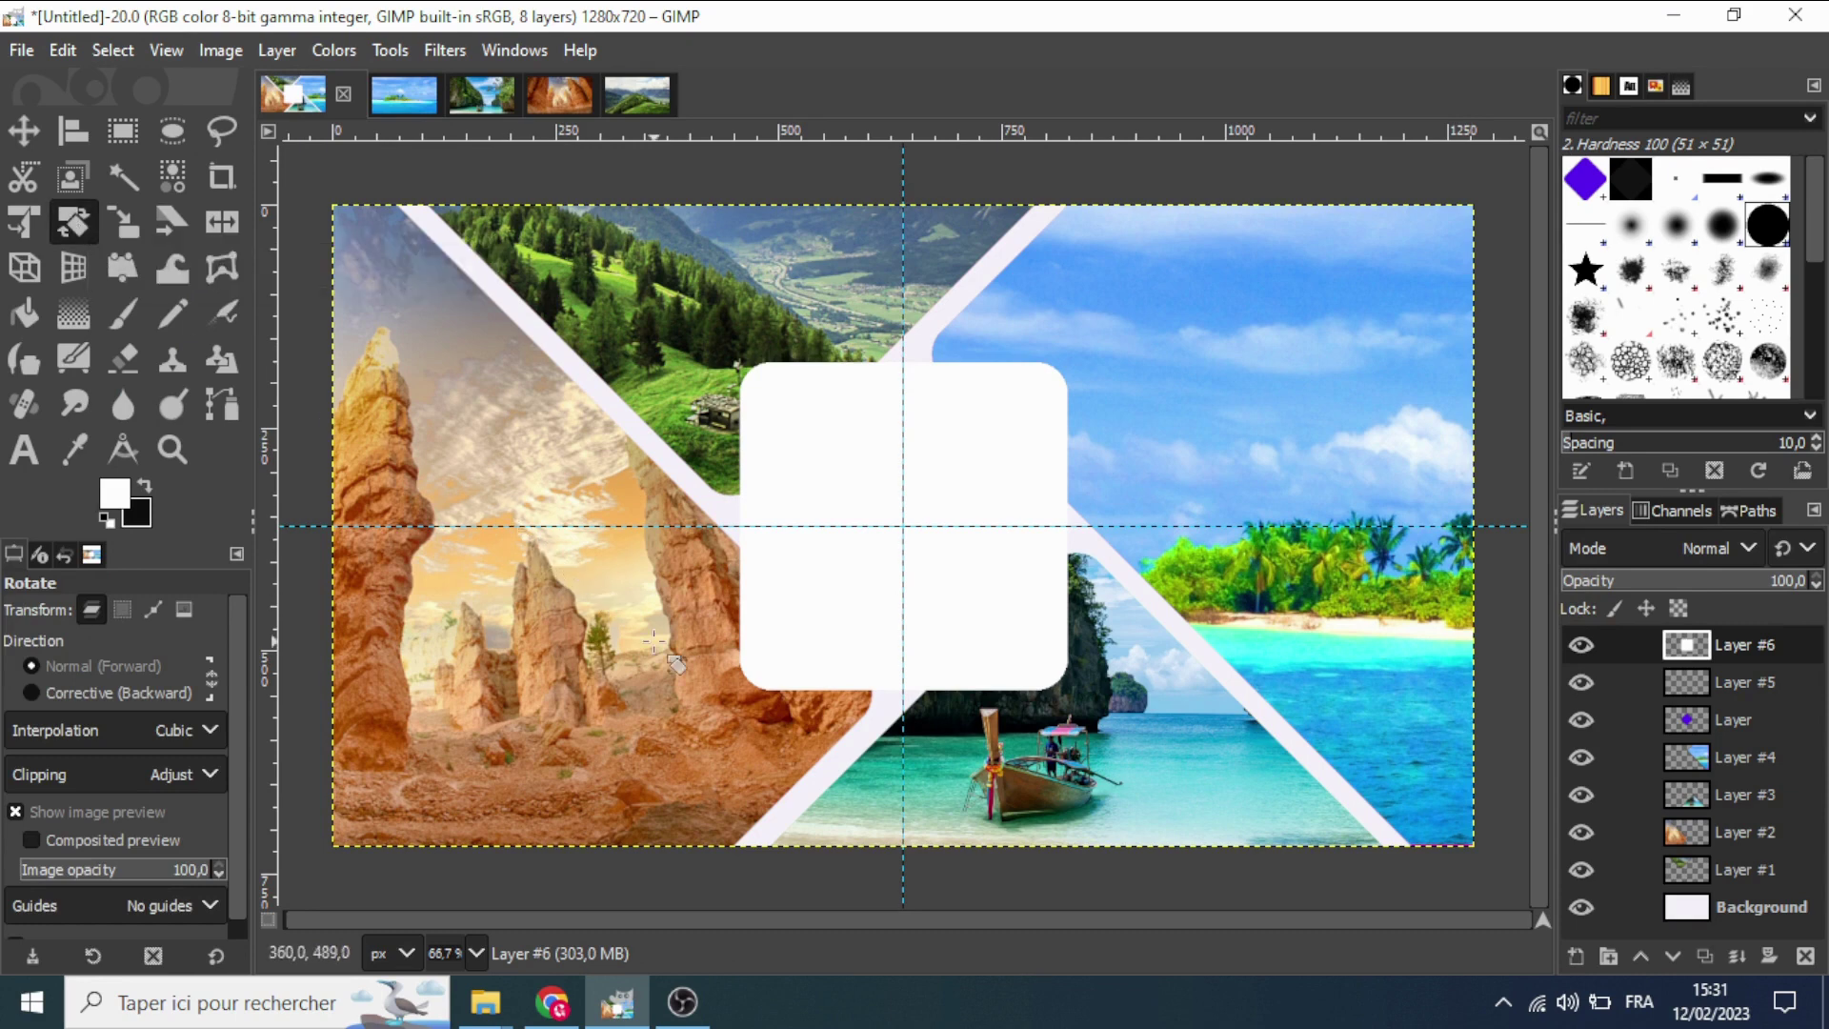
pyautogui.moveTo(657, 620); pyautogui.dragTo(886, 643)
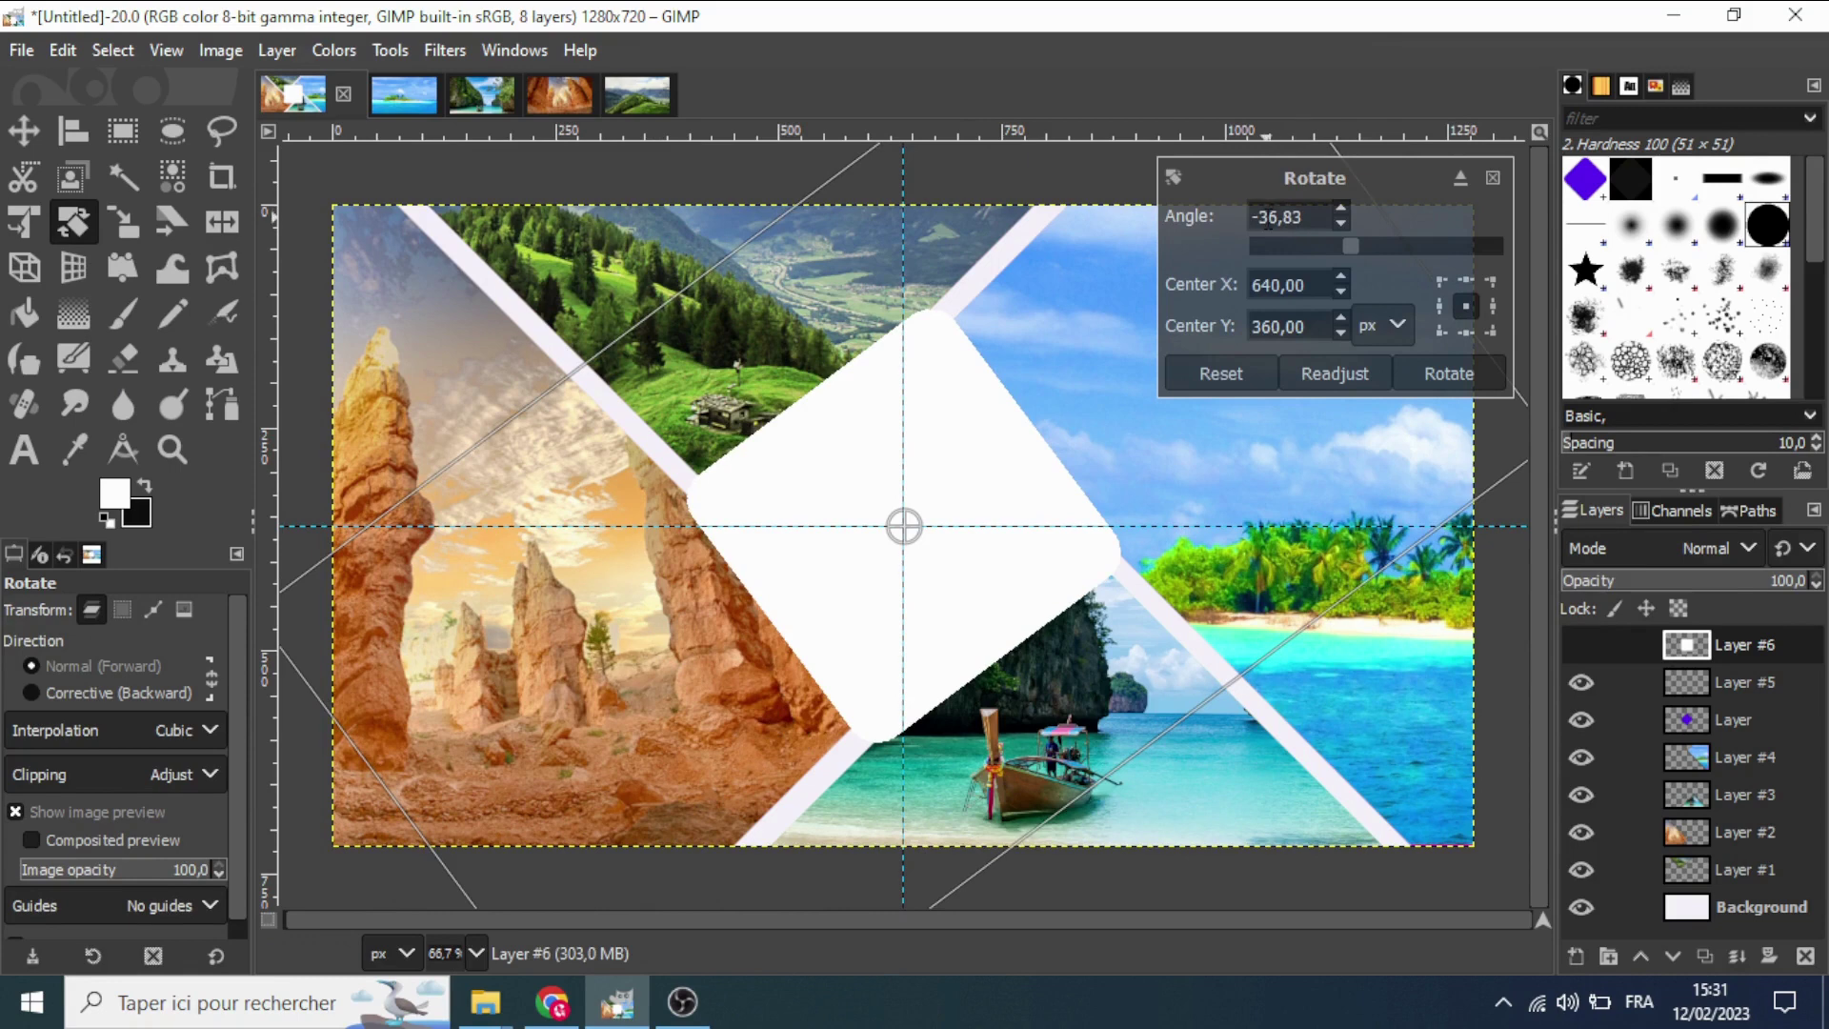
pyautogui.moveTo(1265, 217); pyautogui.dragTo(1304, 217)
pyautogui.press('BackSpace')
pyautogui.press('Return')
pyautogui.click(1432, 370)
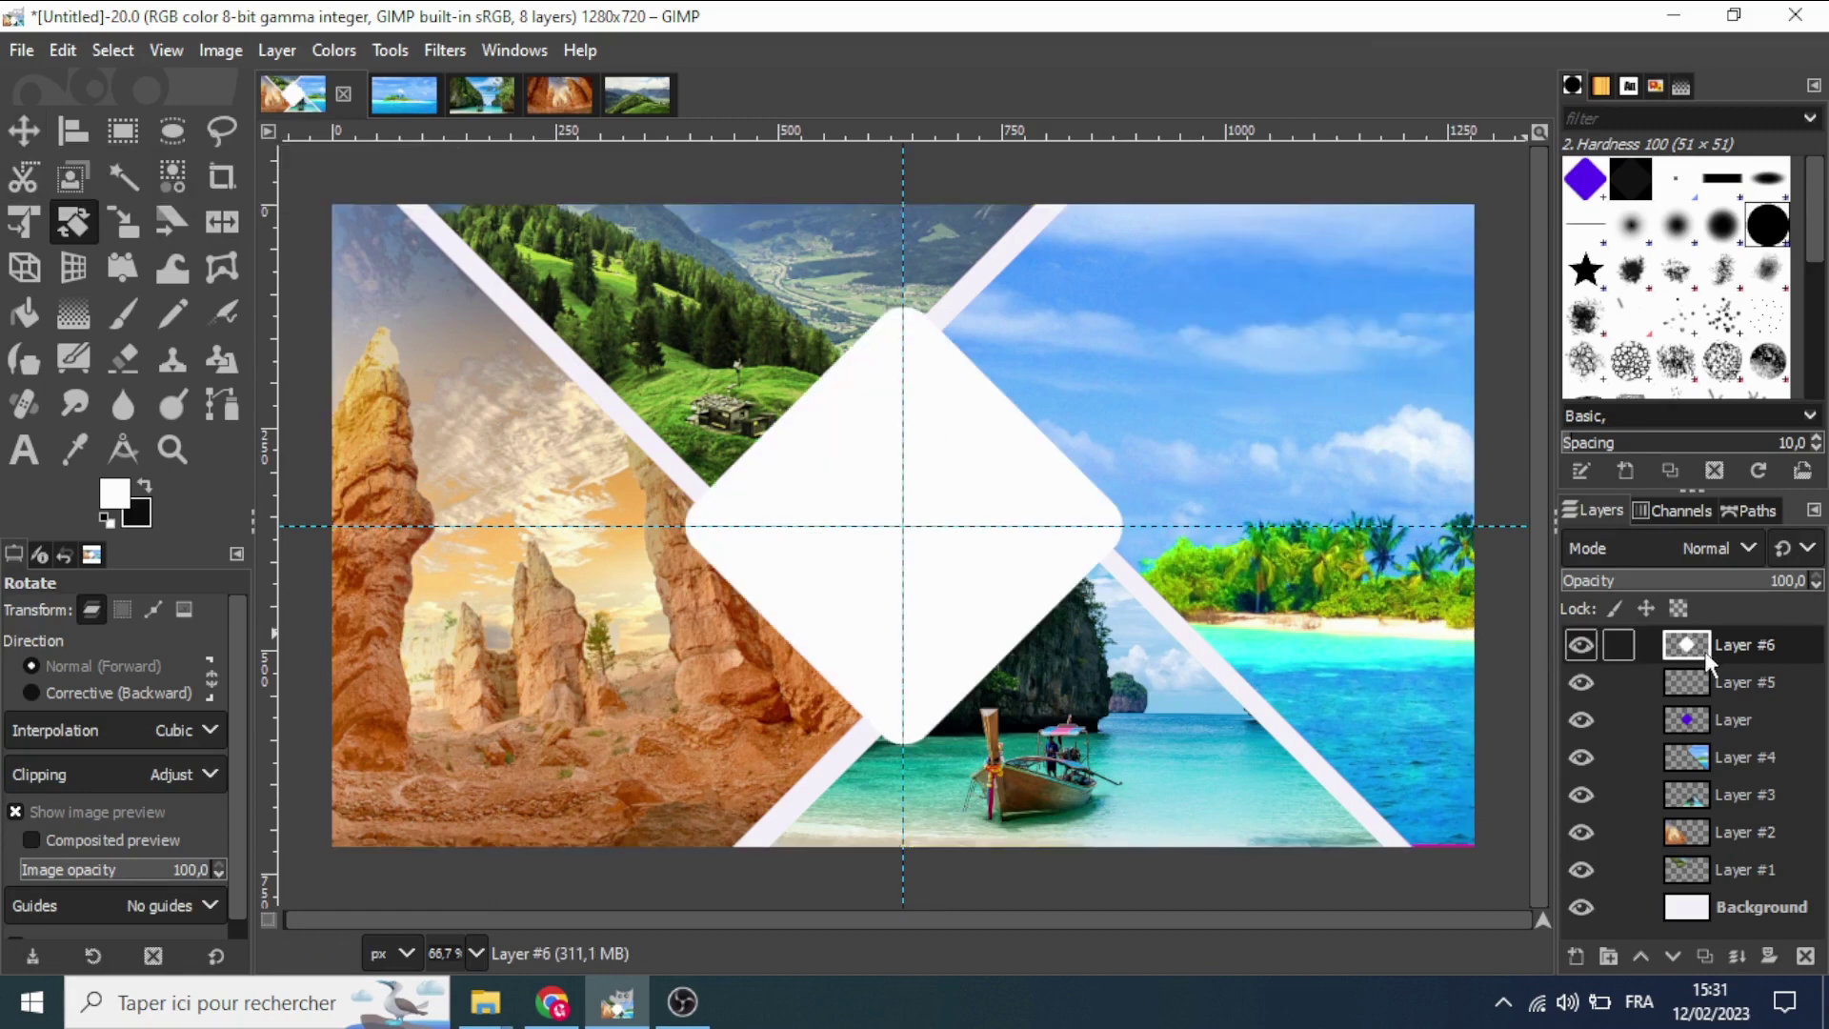
# Place Layer #6's white diamond beneath the blue diamond layer at 40% opacity.
pyautogui.moveTo(1730, 644); pyautogui.dragTo(1726, 730)
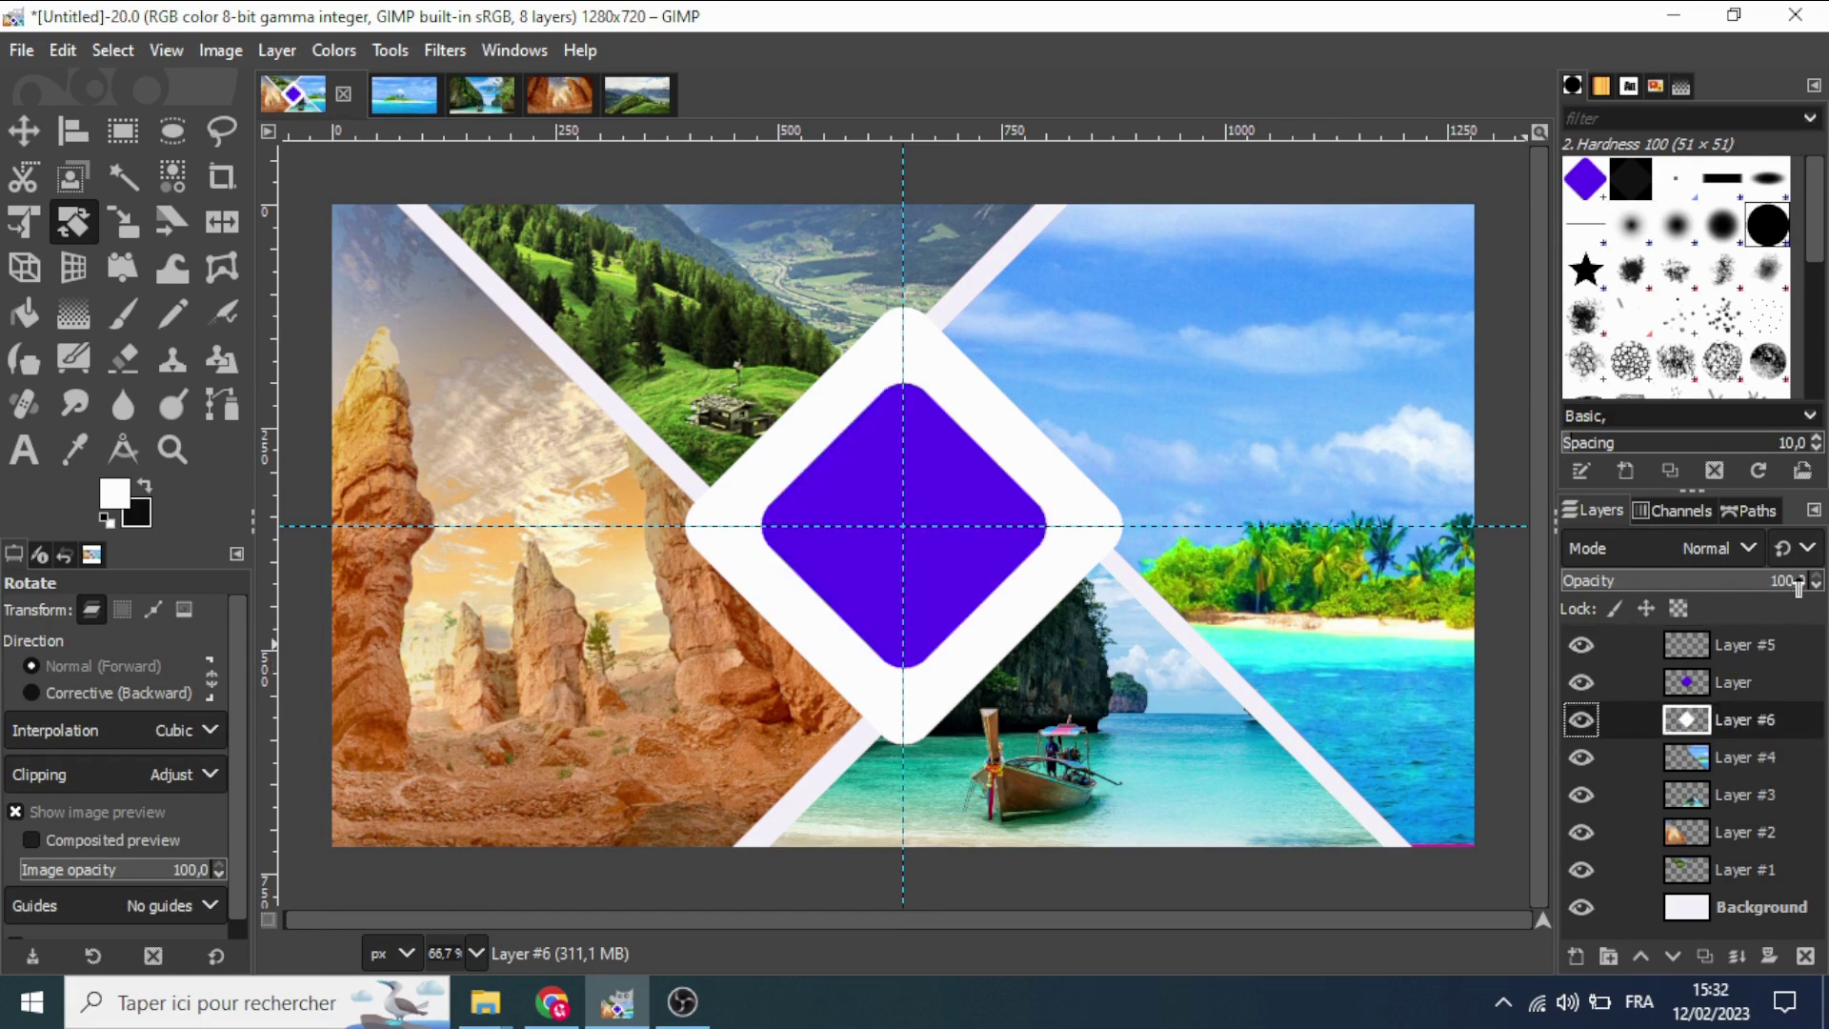
pyautogui.moveTo(1799, 588); pyautogui.dragTo(1638, 590)
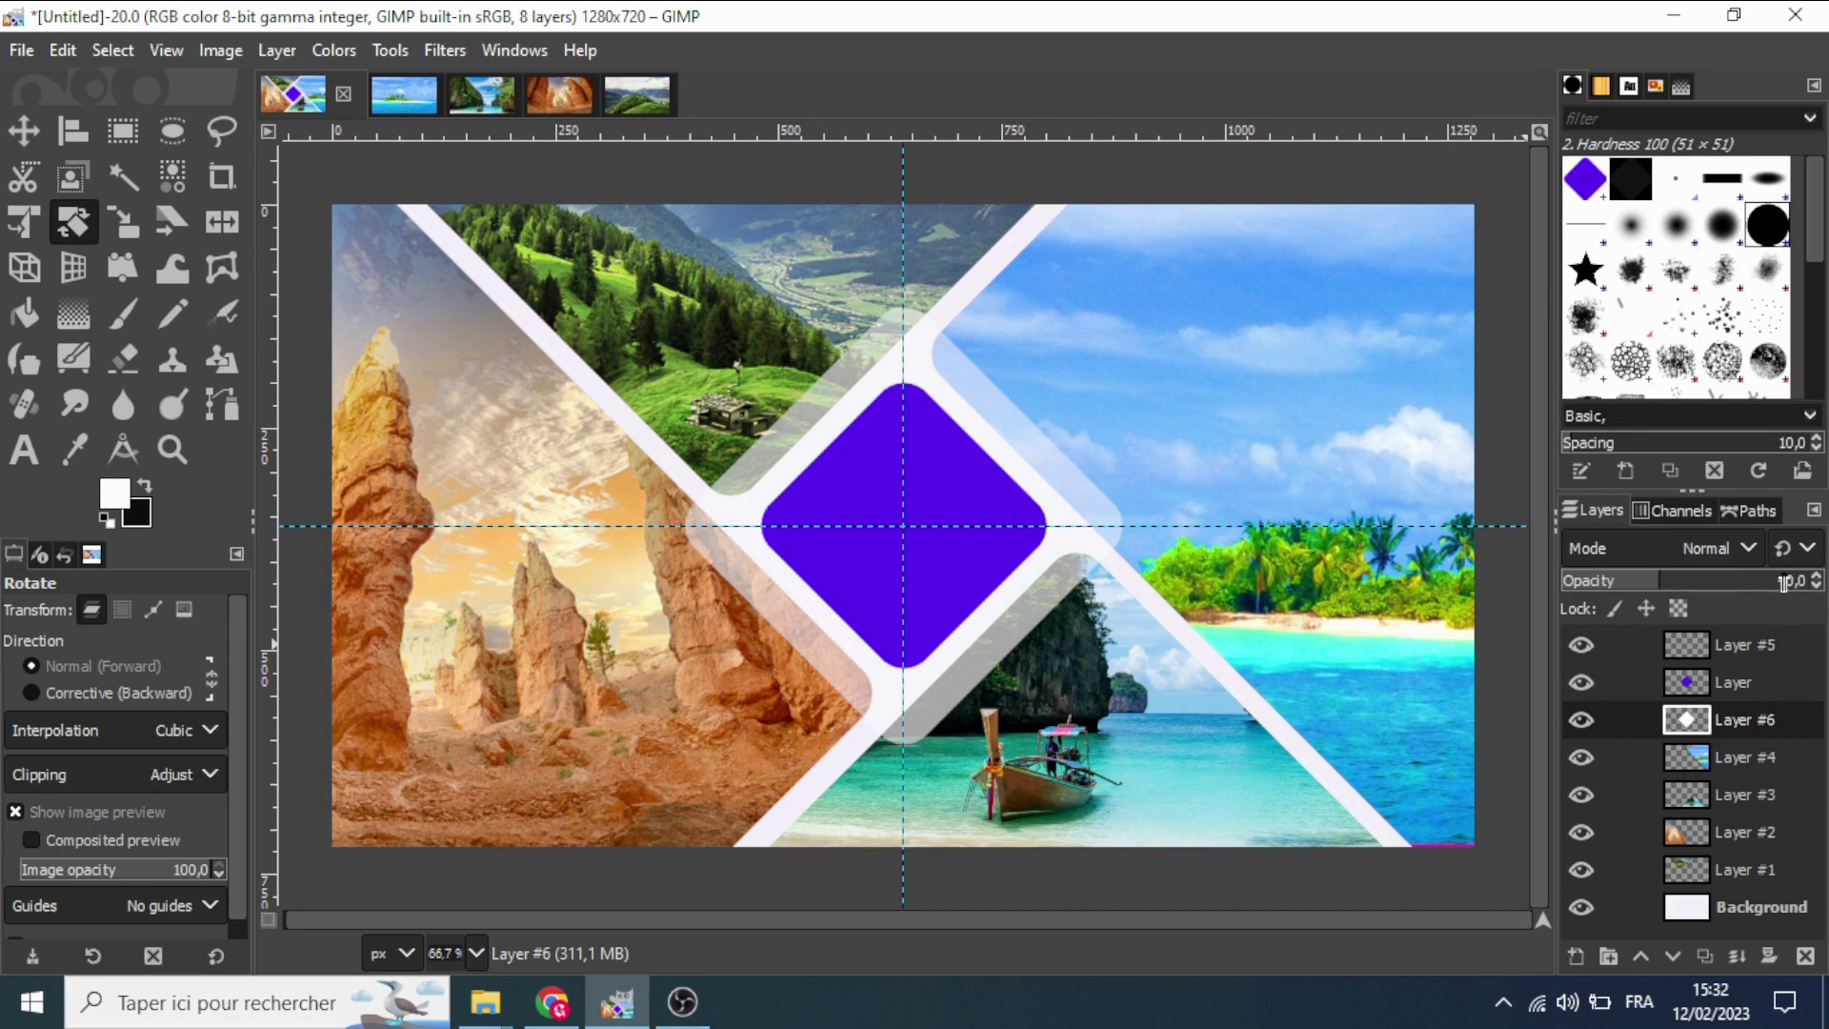
pyautogui.click(1681, 648)
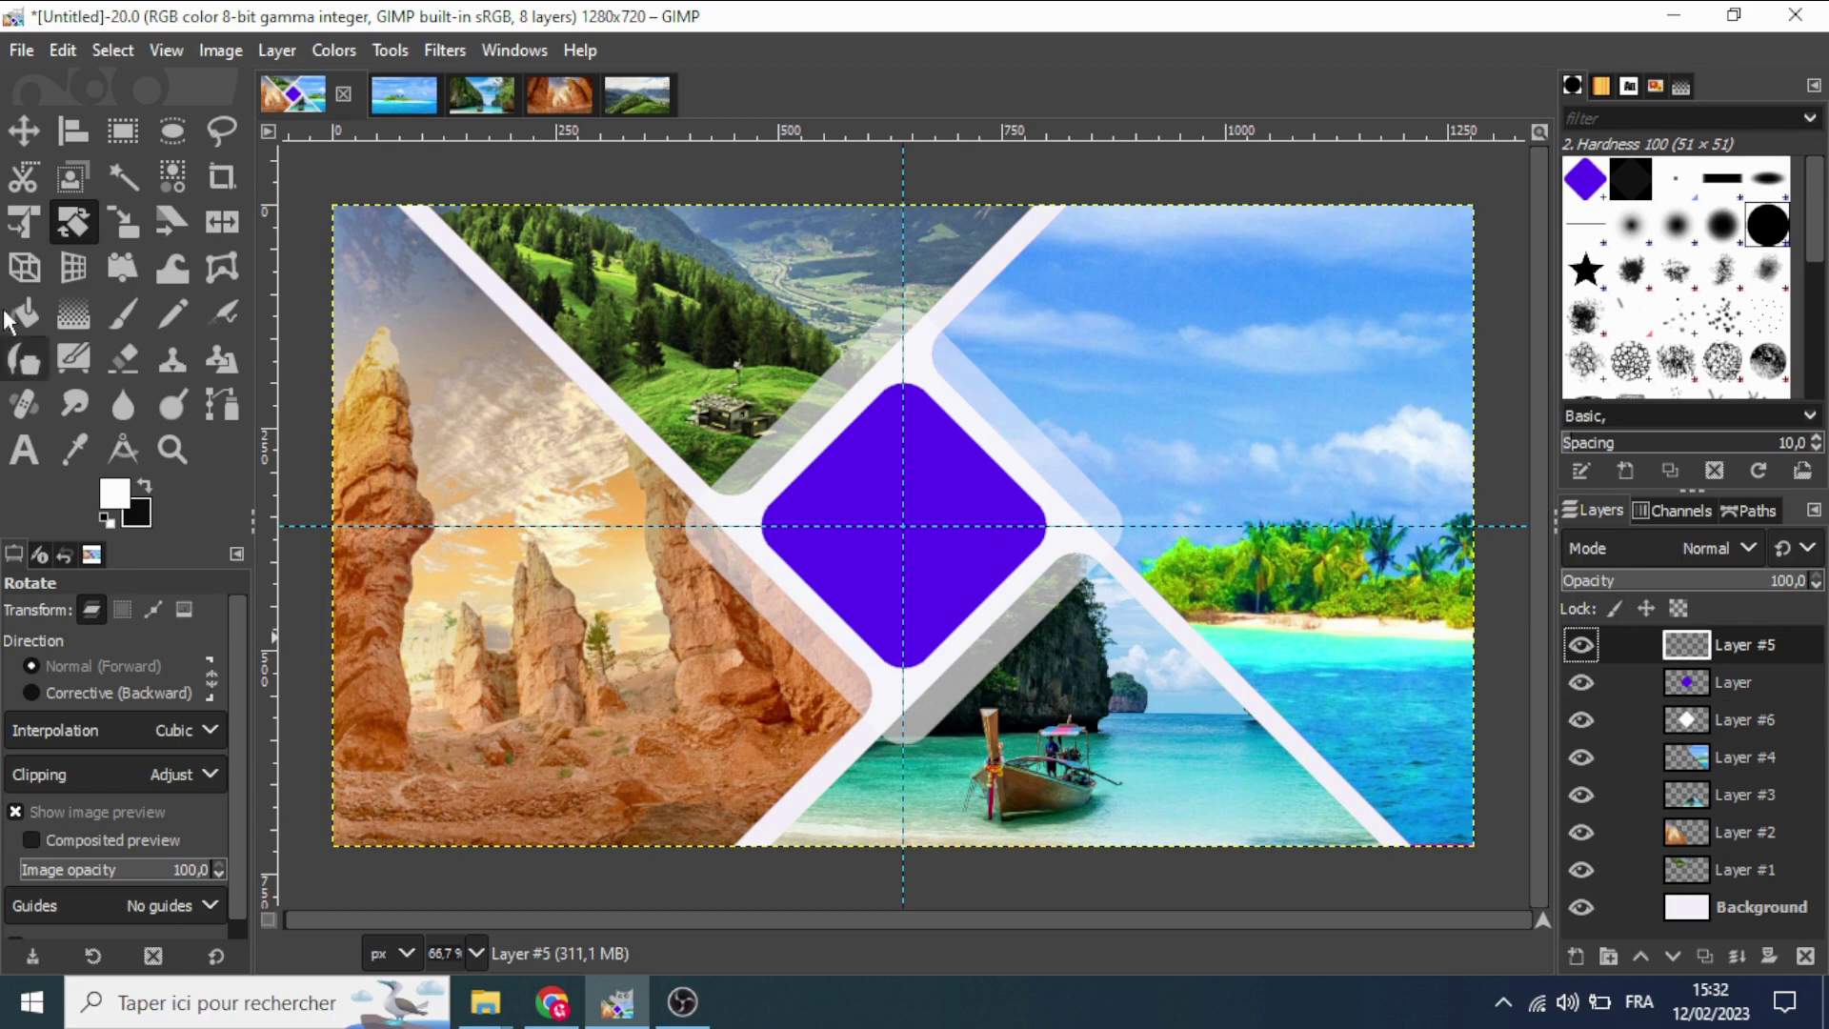
# Fill a centred 541×541 px rounded square with white on Layer #5, then deselect.
pyautogui.click(116, 131)
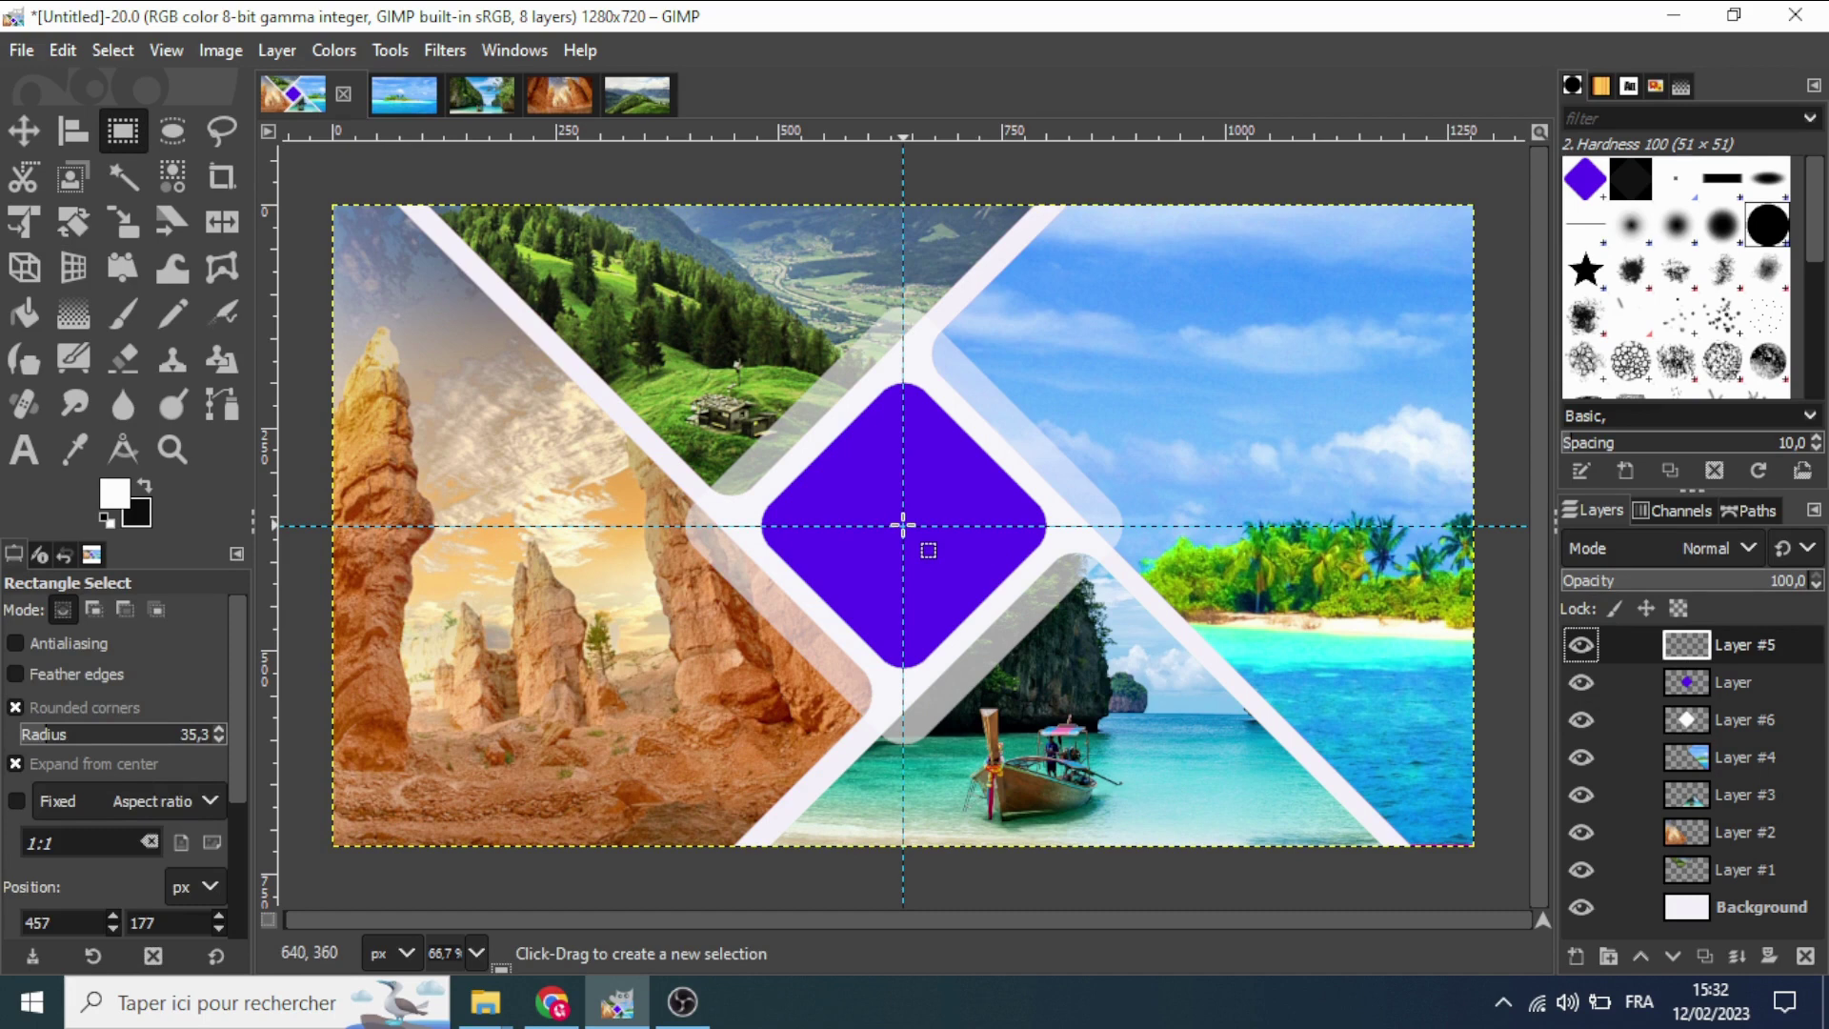
pyautogui.moveTo(903, 524)
pyautogui.mouseDown()
pyautogui.moveTo(1136, 777)
pyautogui.moveTo(1129, 762)
pyautogui.moveTo(1146, 766)
pyautogui.mouseUp()
pyautogui.press('shift')
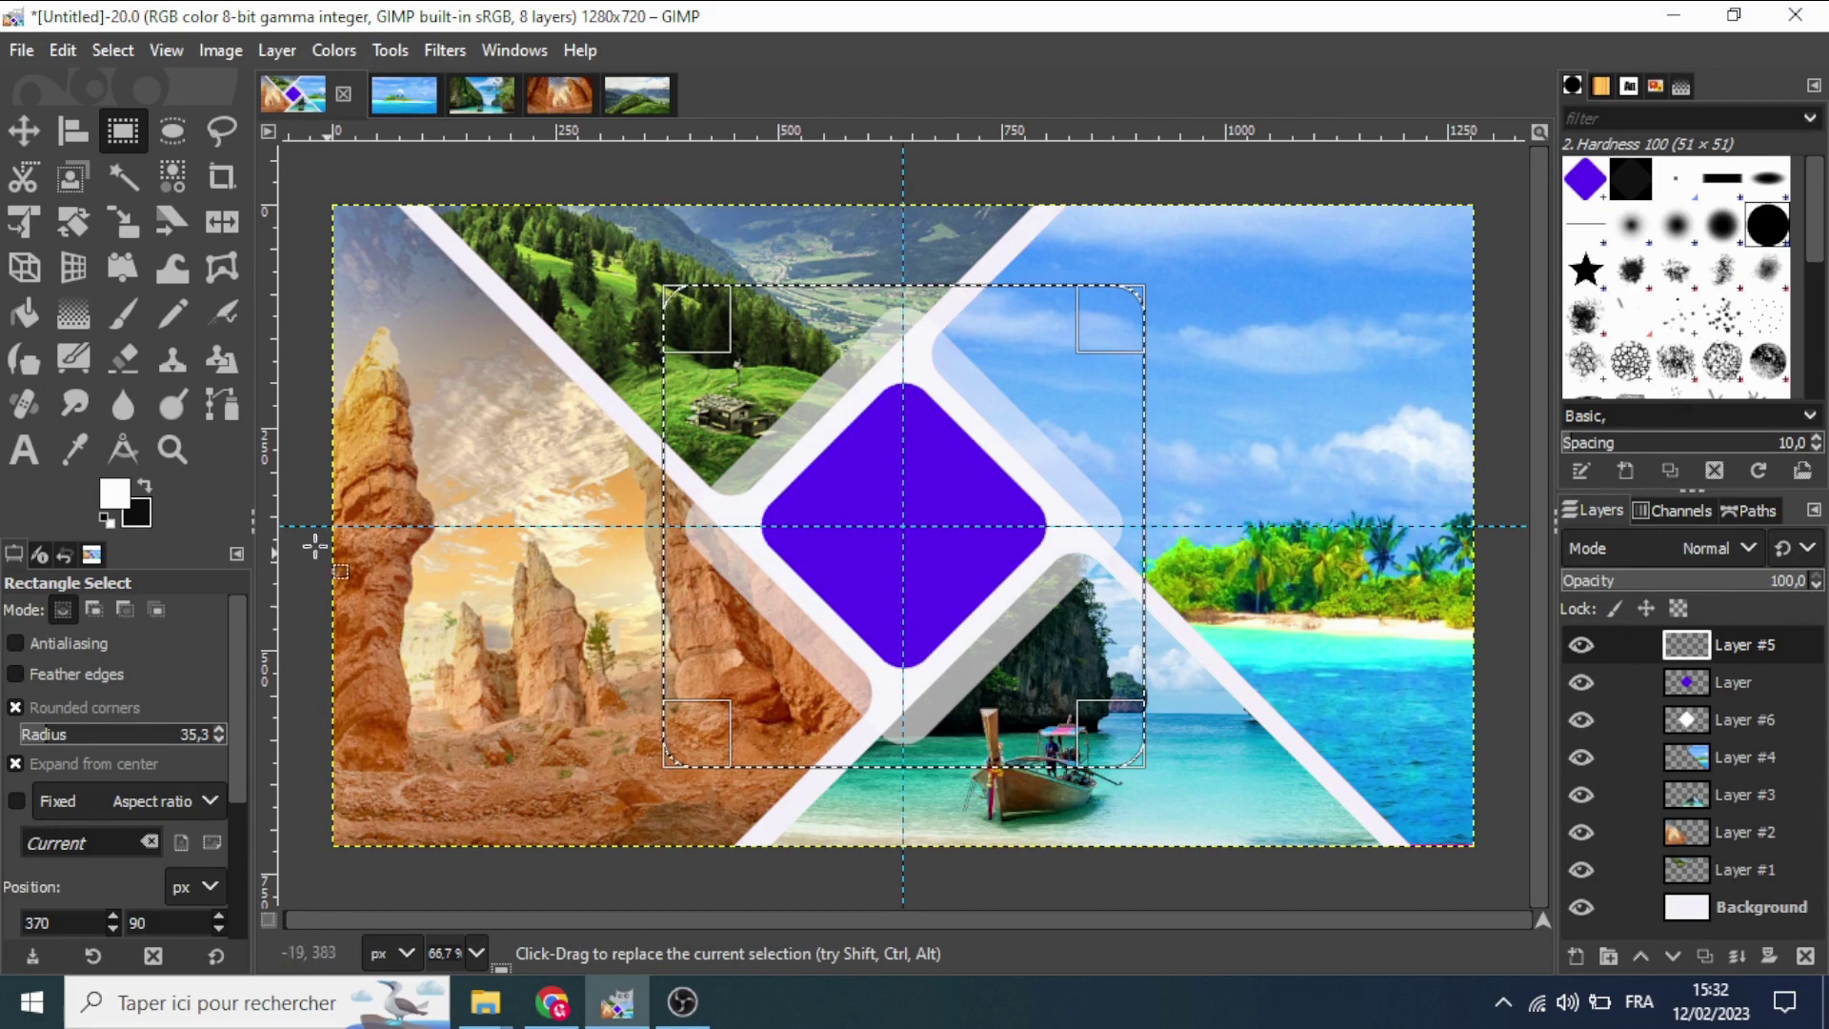
pyautogui.moveTo(106, 512); pyautogui.dragTo(812, 500)
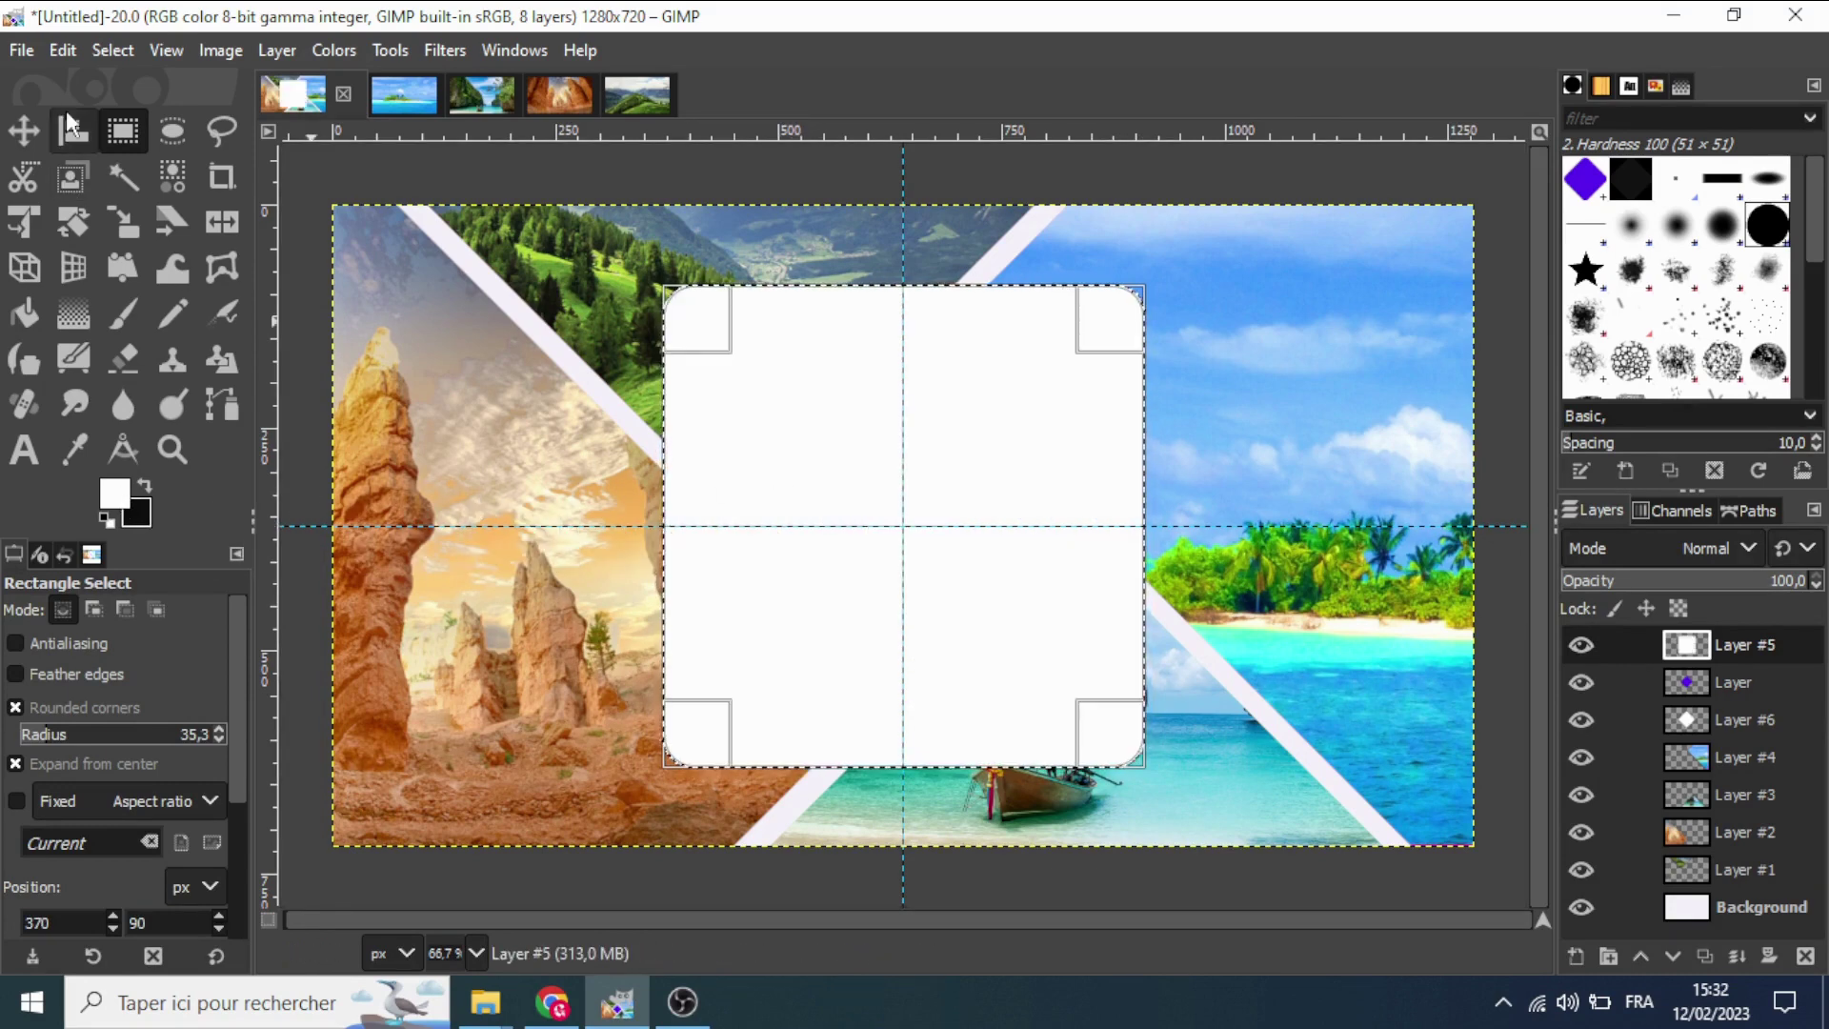
pyautogui.click(107, 51)
pyautogui.click(151, 116)
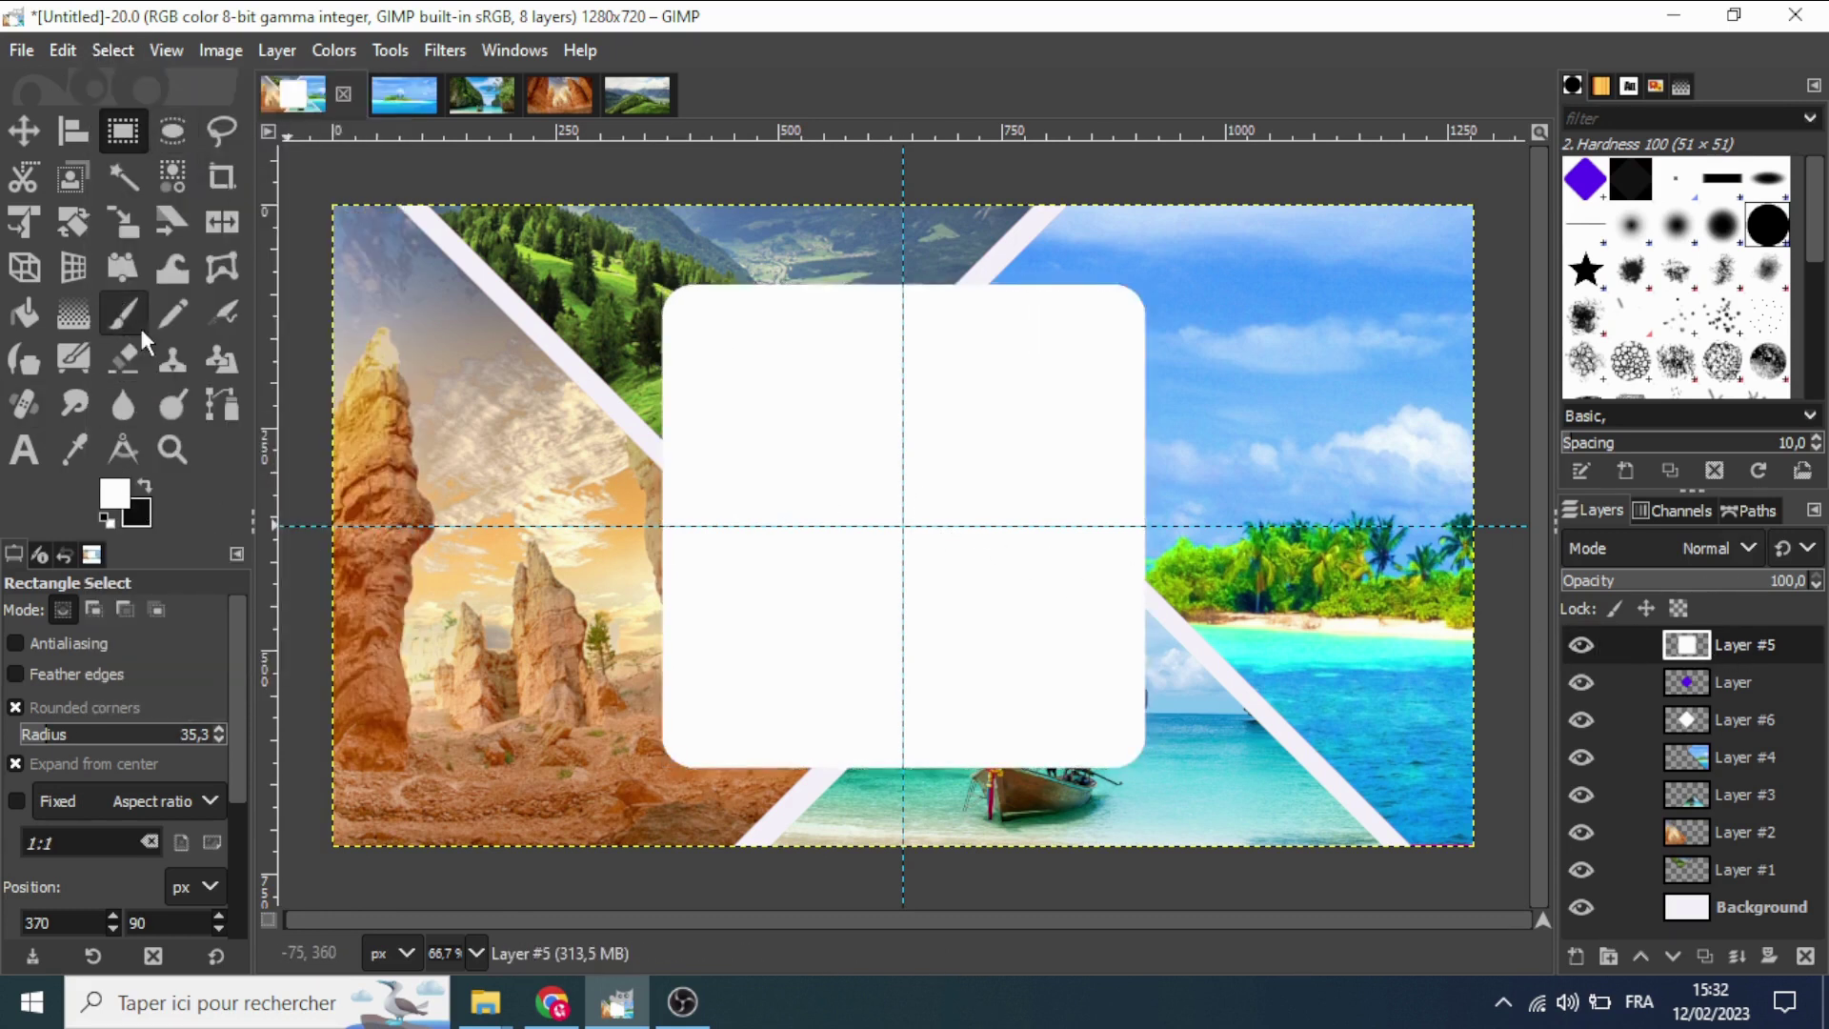
# Rotate Layer #5's white rounded square 45° and drag it below Layer #6 and the purple diamond.
pyautogui.click(76, 220)
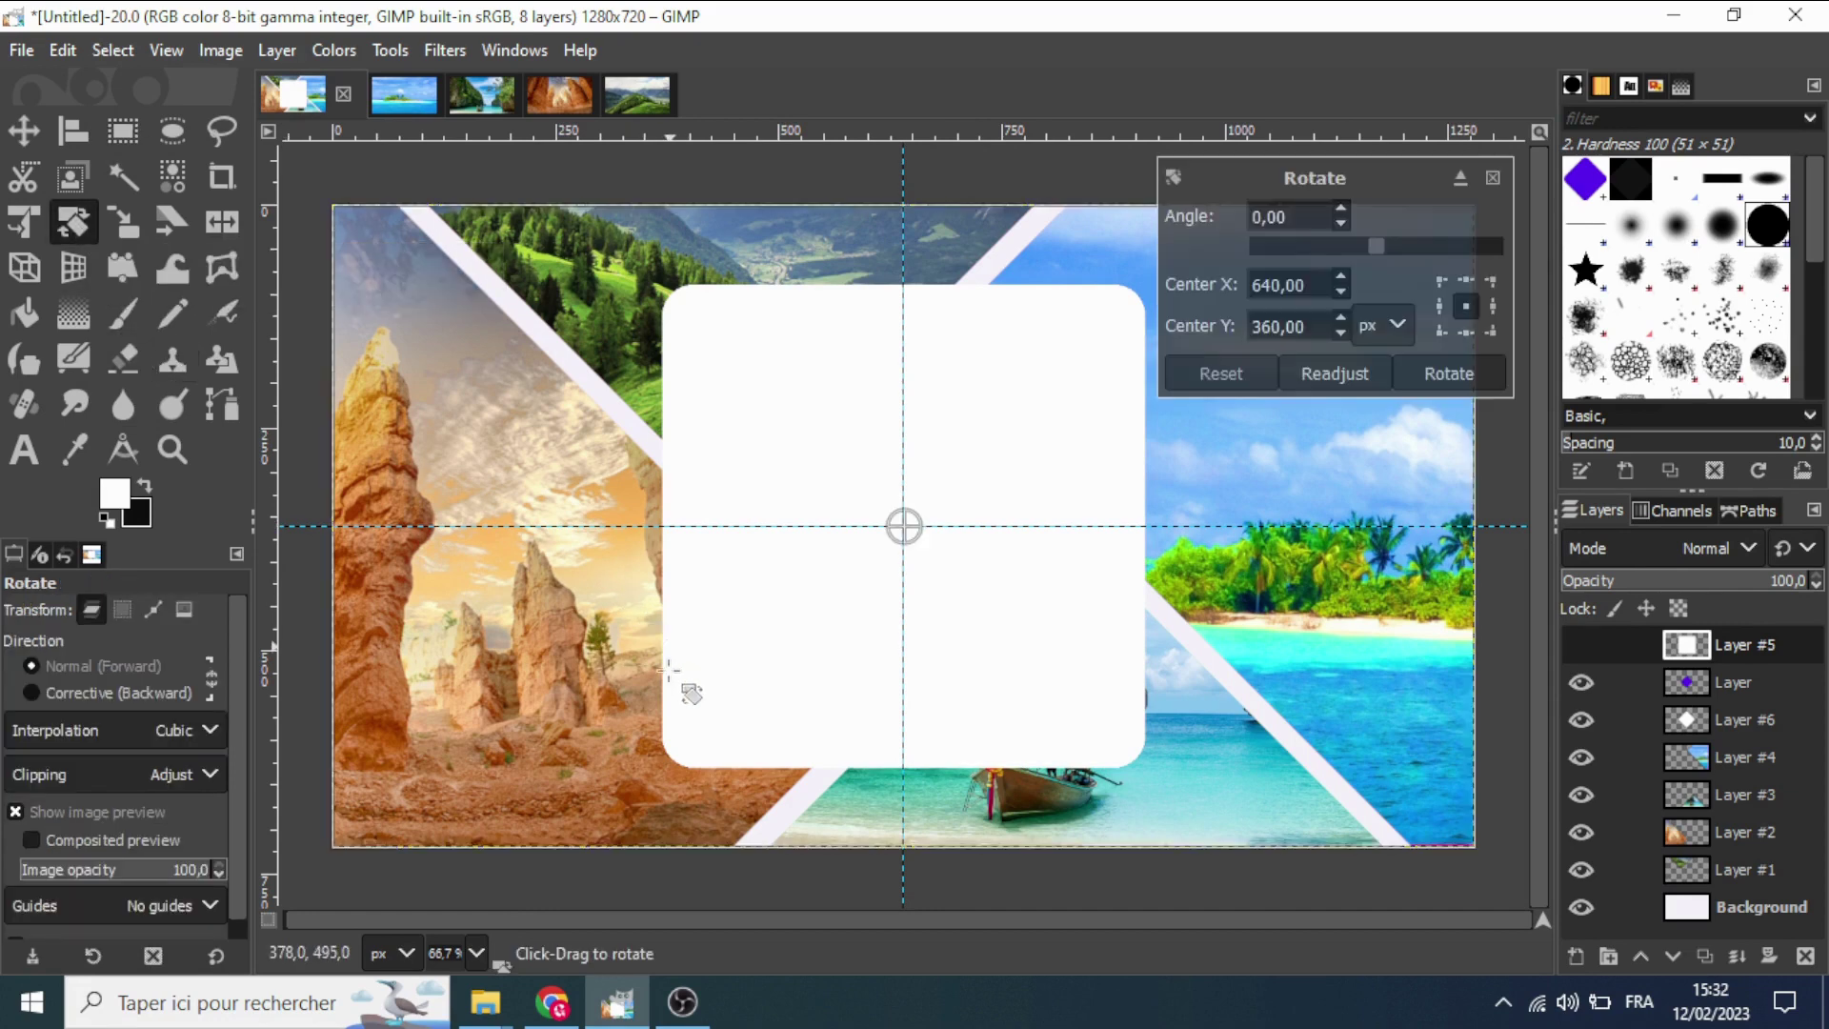
pyautogui.moveTo(669, 645); pyautogui.dragTo(719, 710)
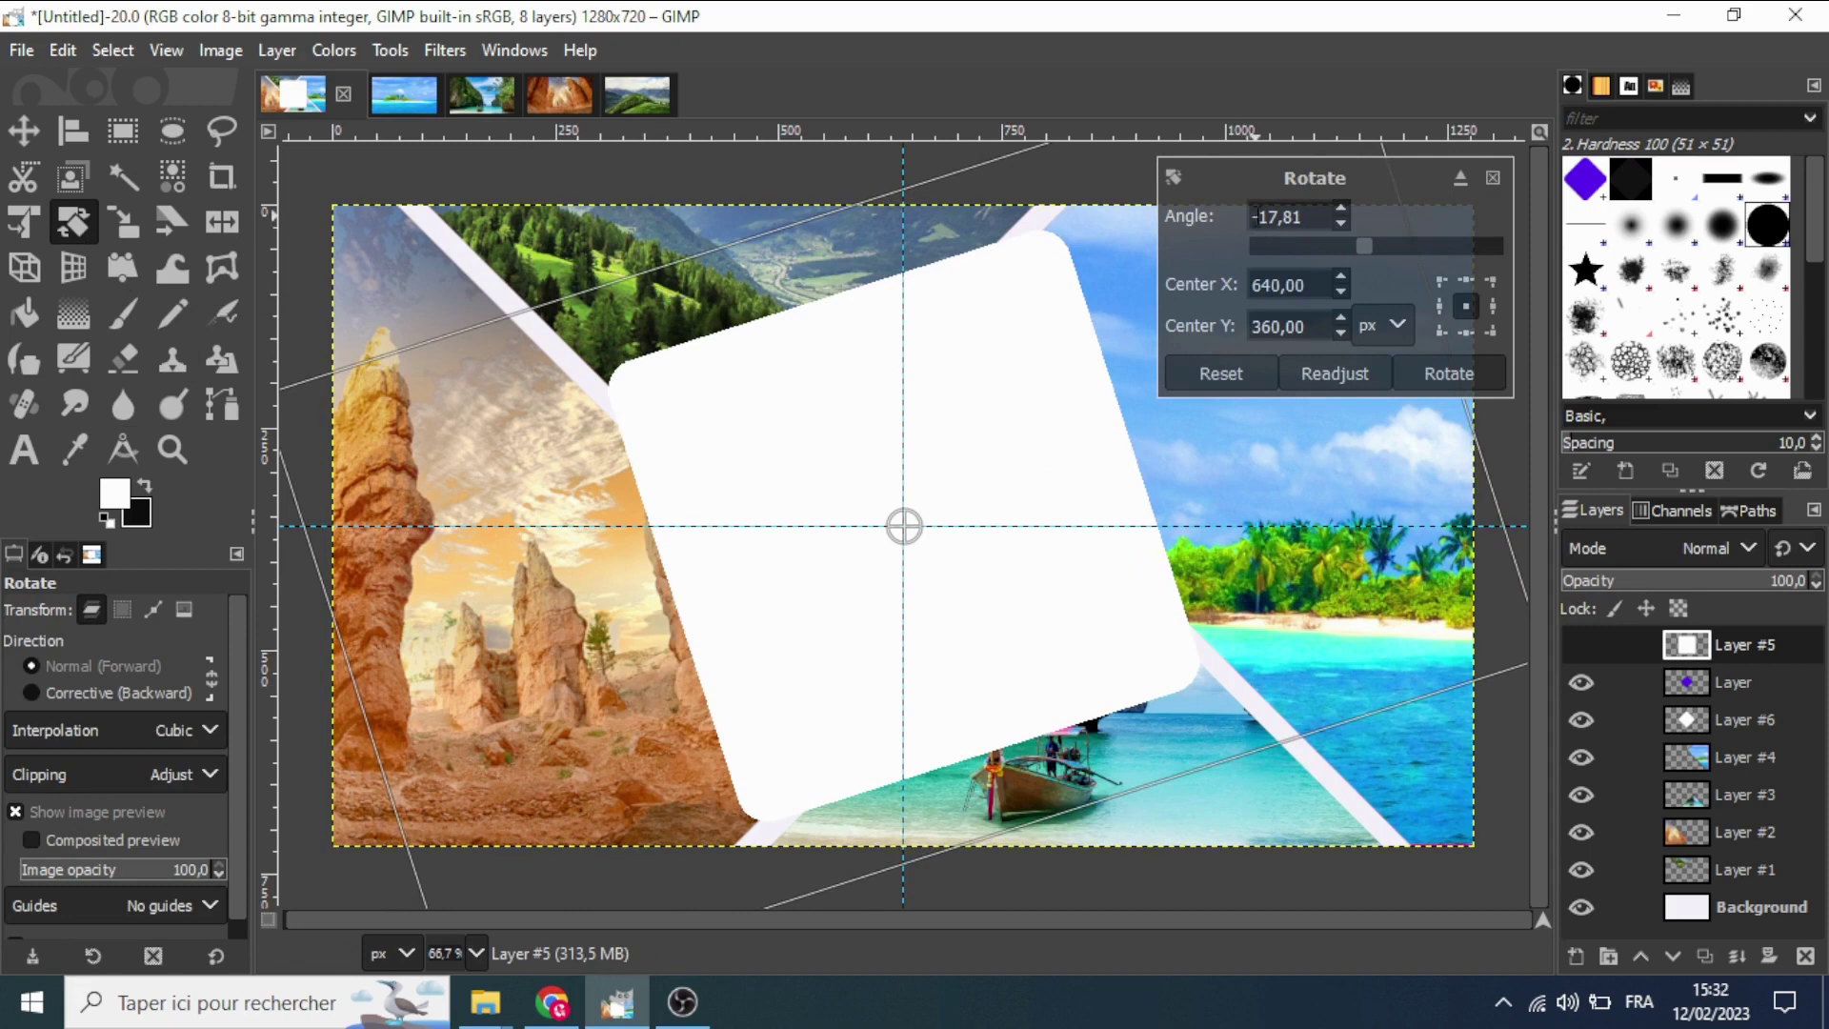
pyautogui.moveTo(1259, 216); pyautogui.dragTo(1323, 218)
pyautogui.write('45')
pyautogui.click(1437, 373)
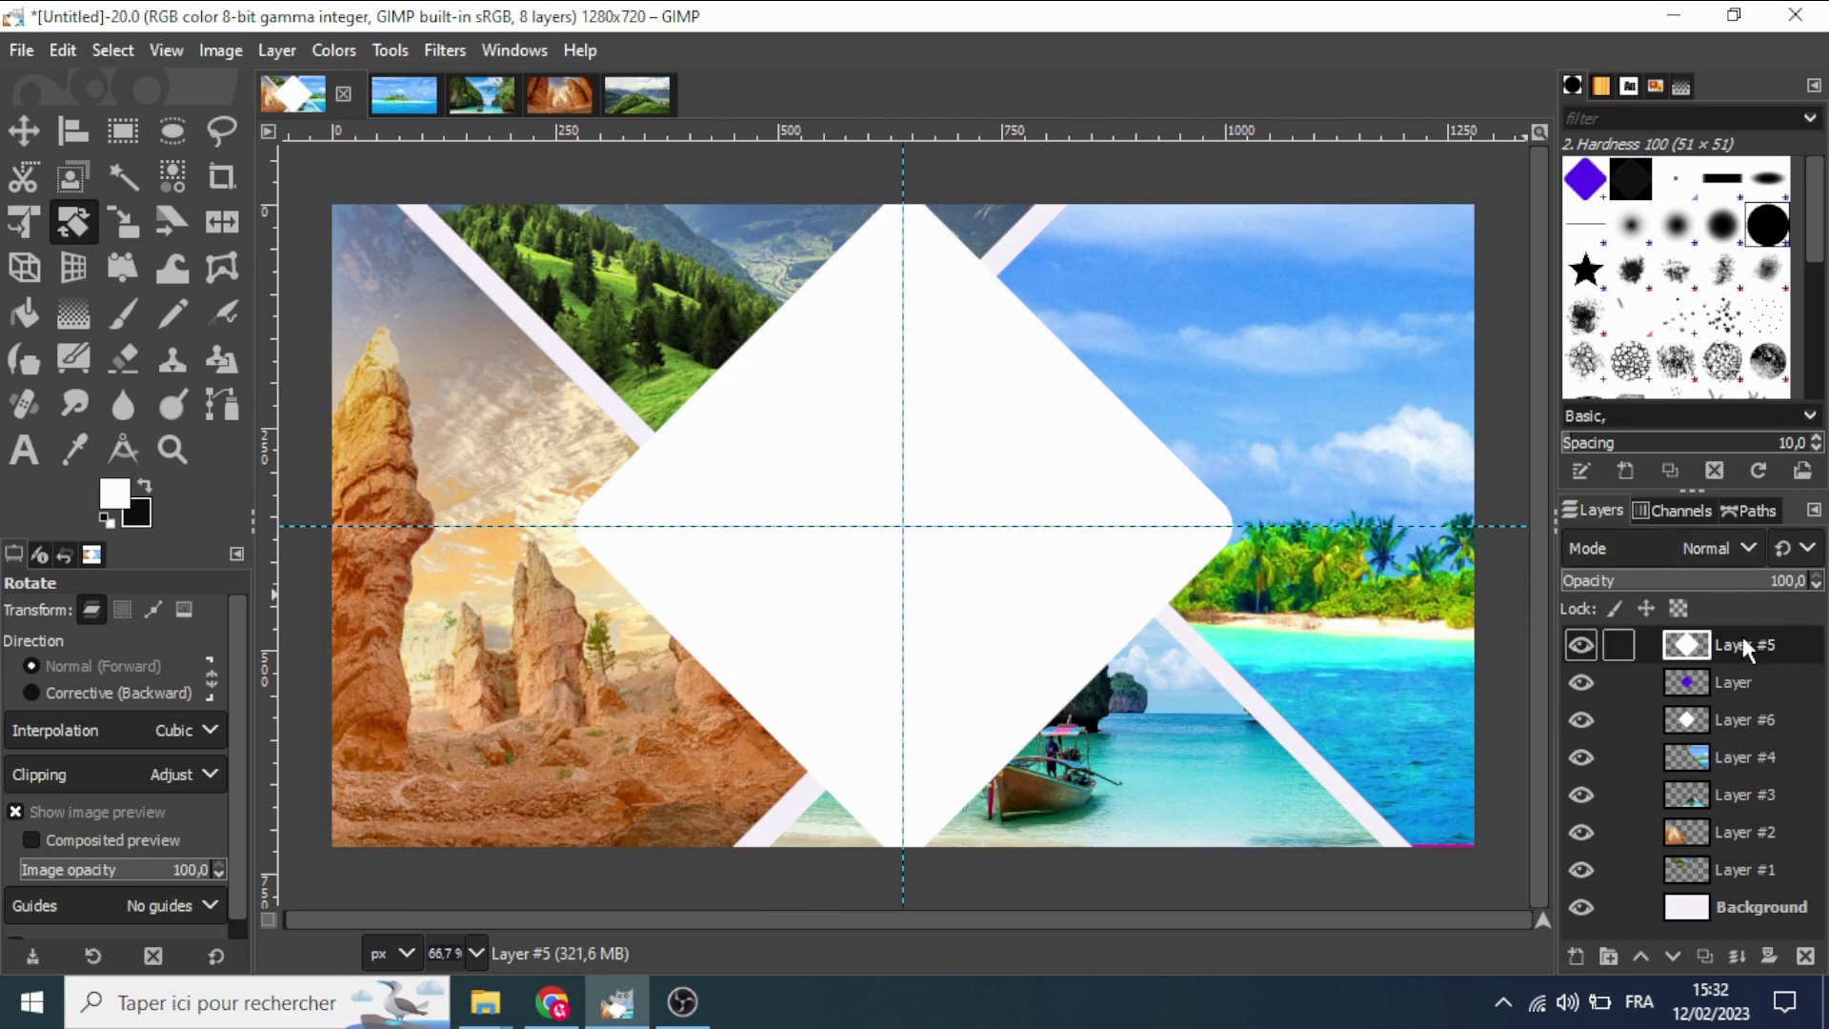
pyautogui.moveTo(1741, 637); pyautogui.dragTo(1707, 730)
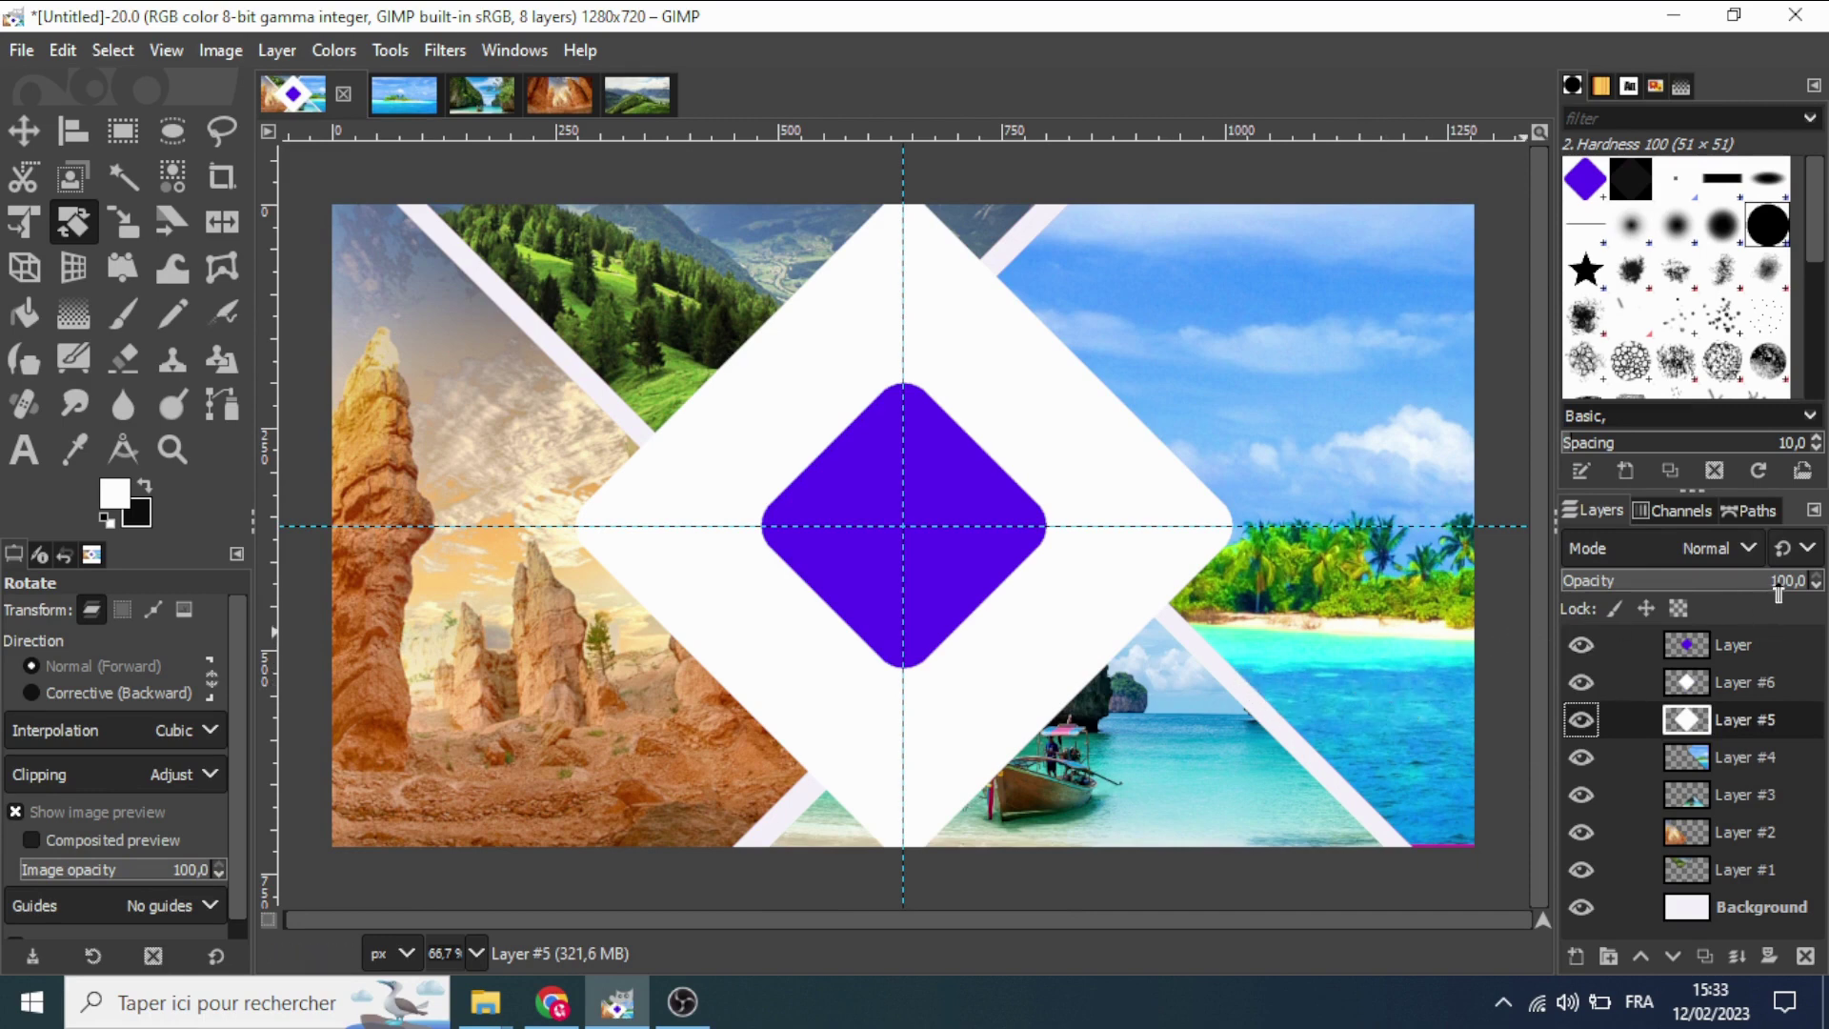
# Set Layer #5's opacity to about 19.5%, then make the purple diamond layer active again.
pyautogui.moveTo(1795, 588); pyautogui.dragTo(1589, 580)
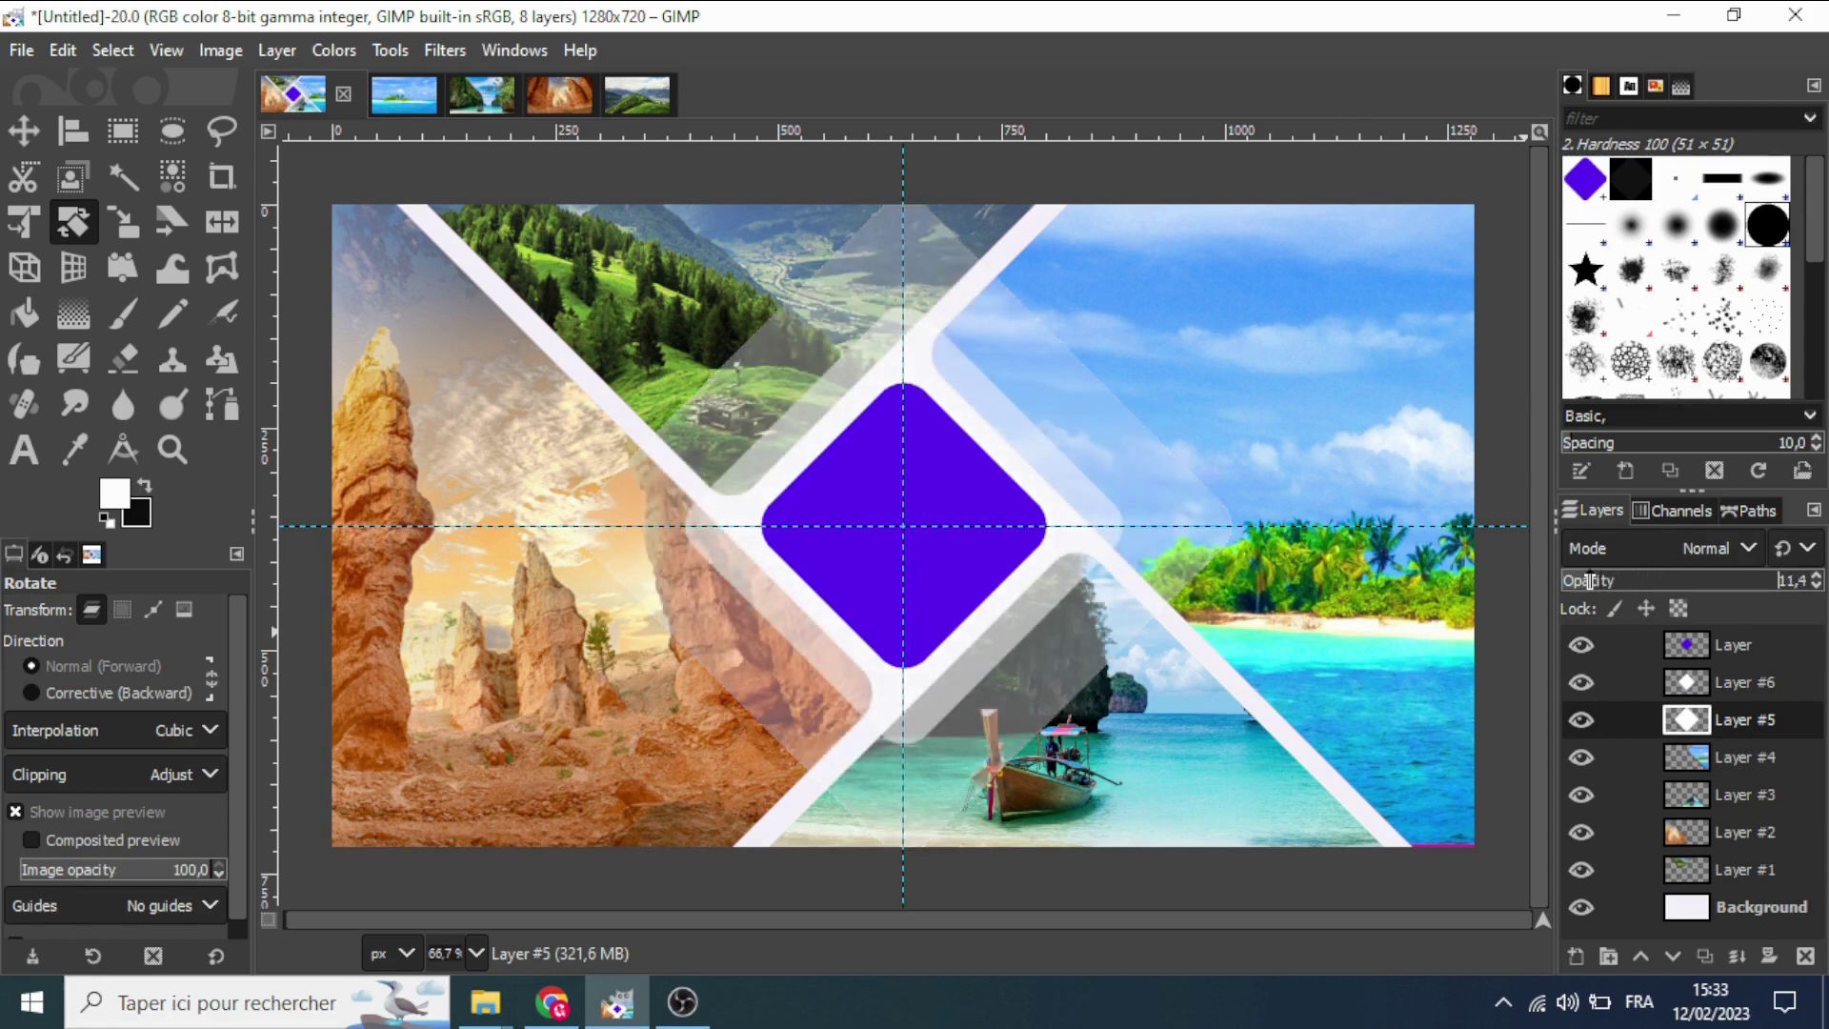
pyautogui.moveTo(1584, 580); pyautogui.dragTo(1595, 580)
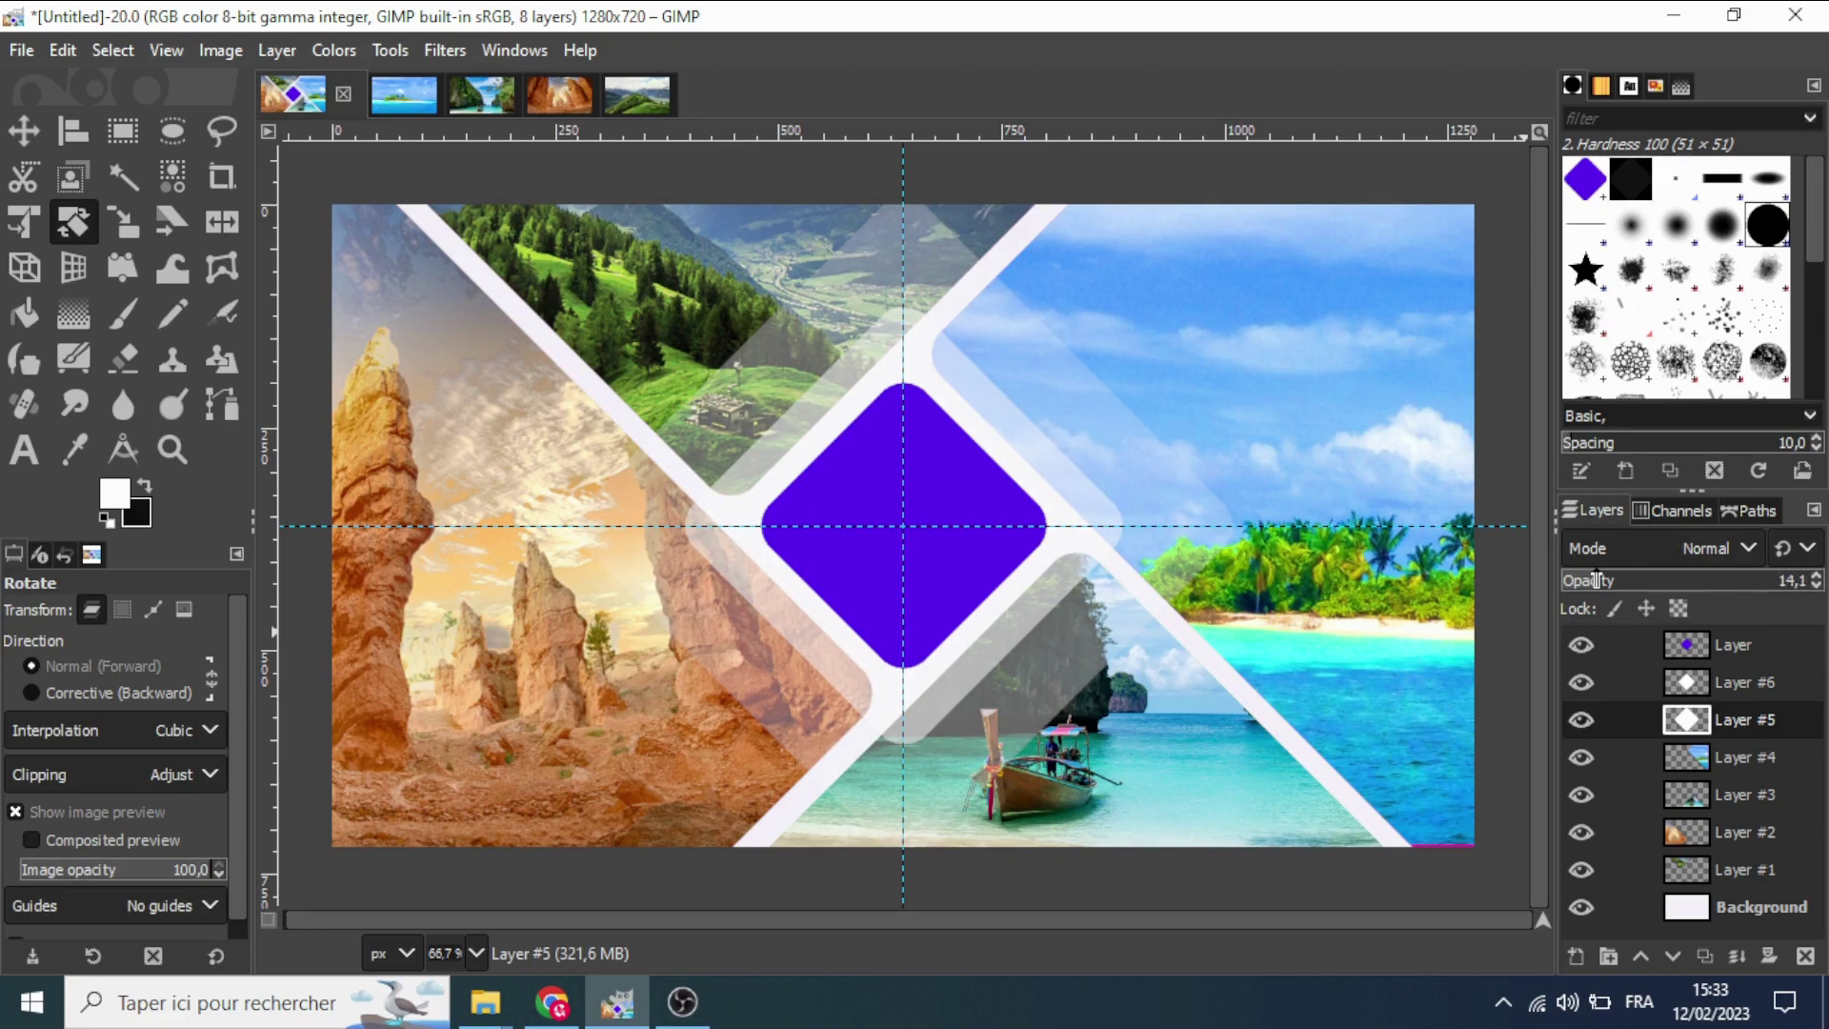
pyautogui.moveTo(1599, 579); pyautogui.dragTo(1610, 576)
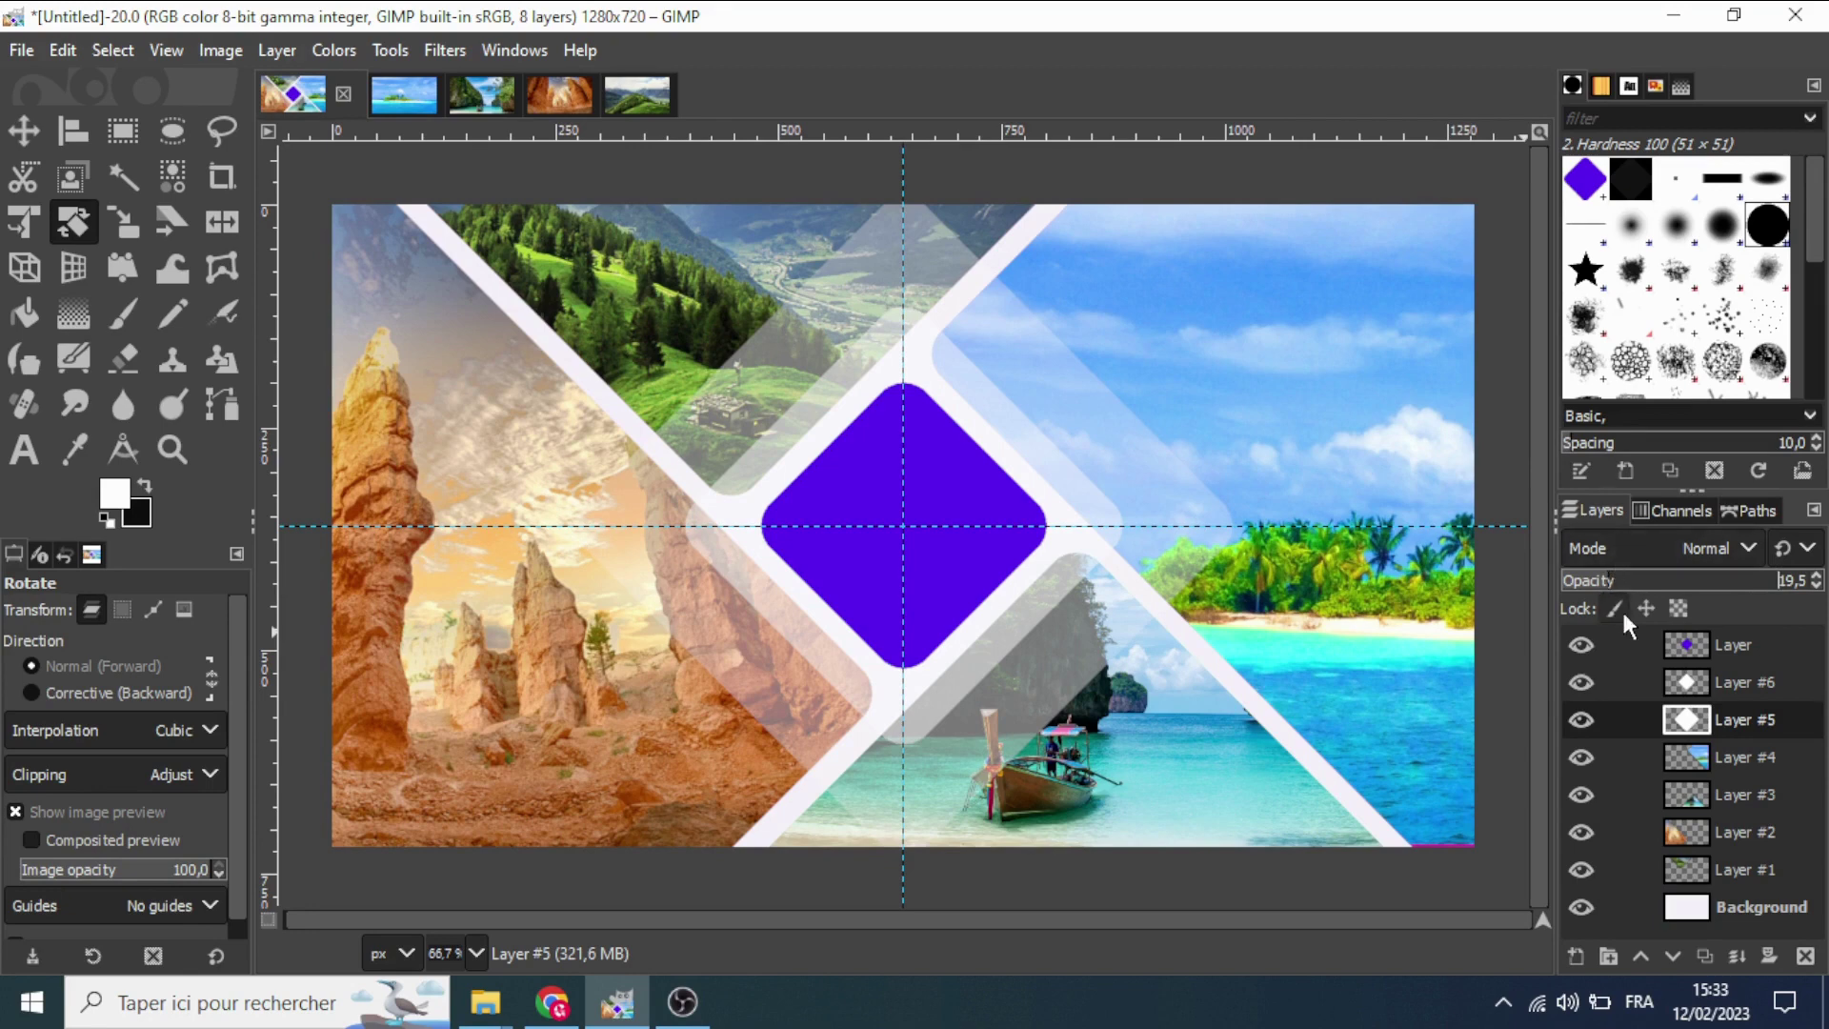
pyautogui.click(1683, 641)
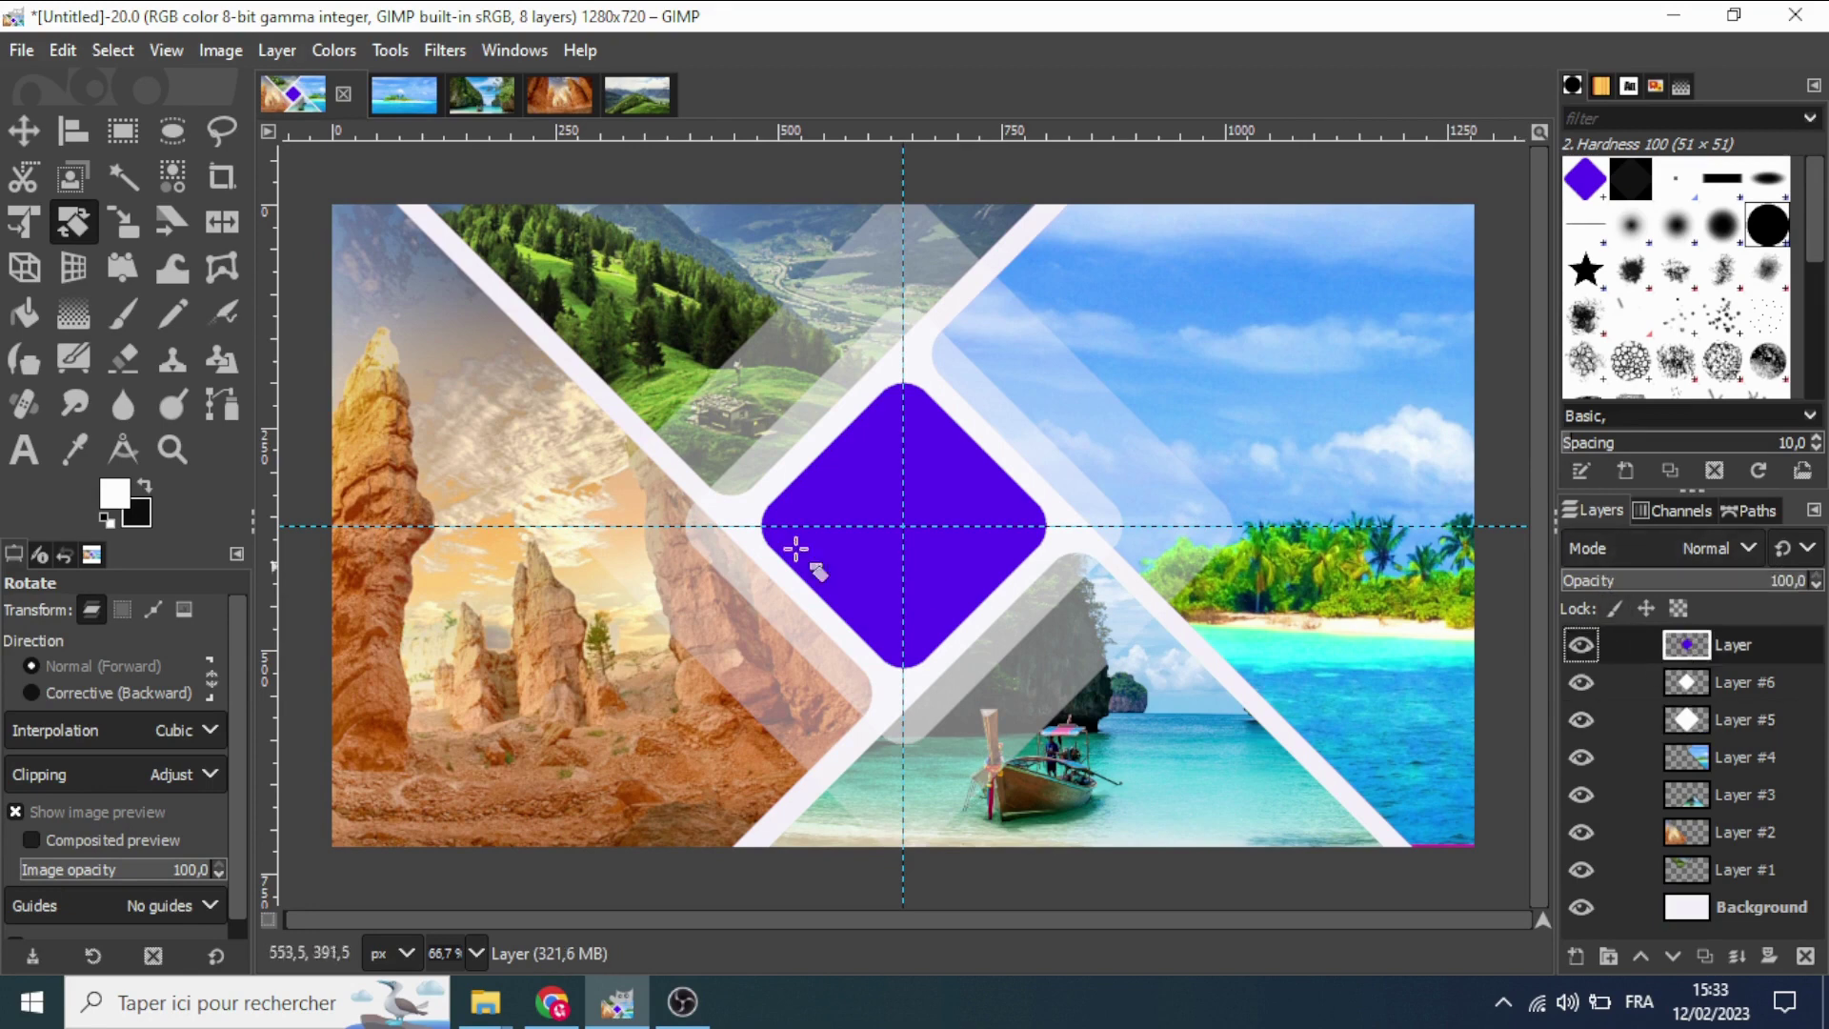
# Use the Move tool to drag the horizontal and vertical centre guides off the canvas.
pyautogui.click(23, 131)
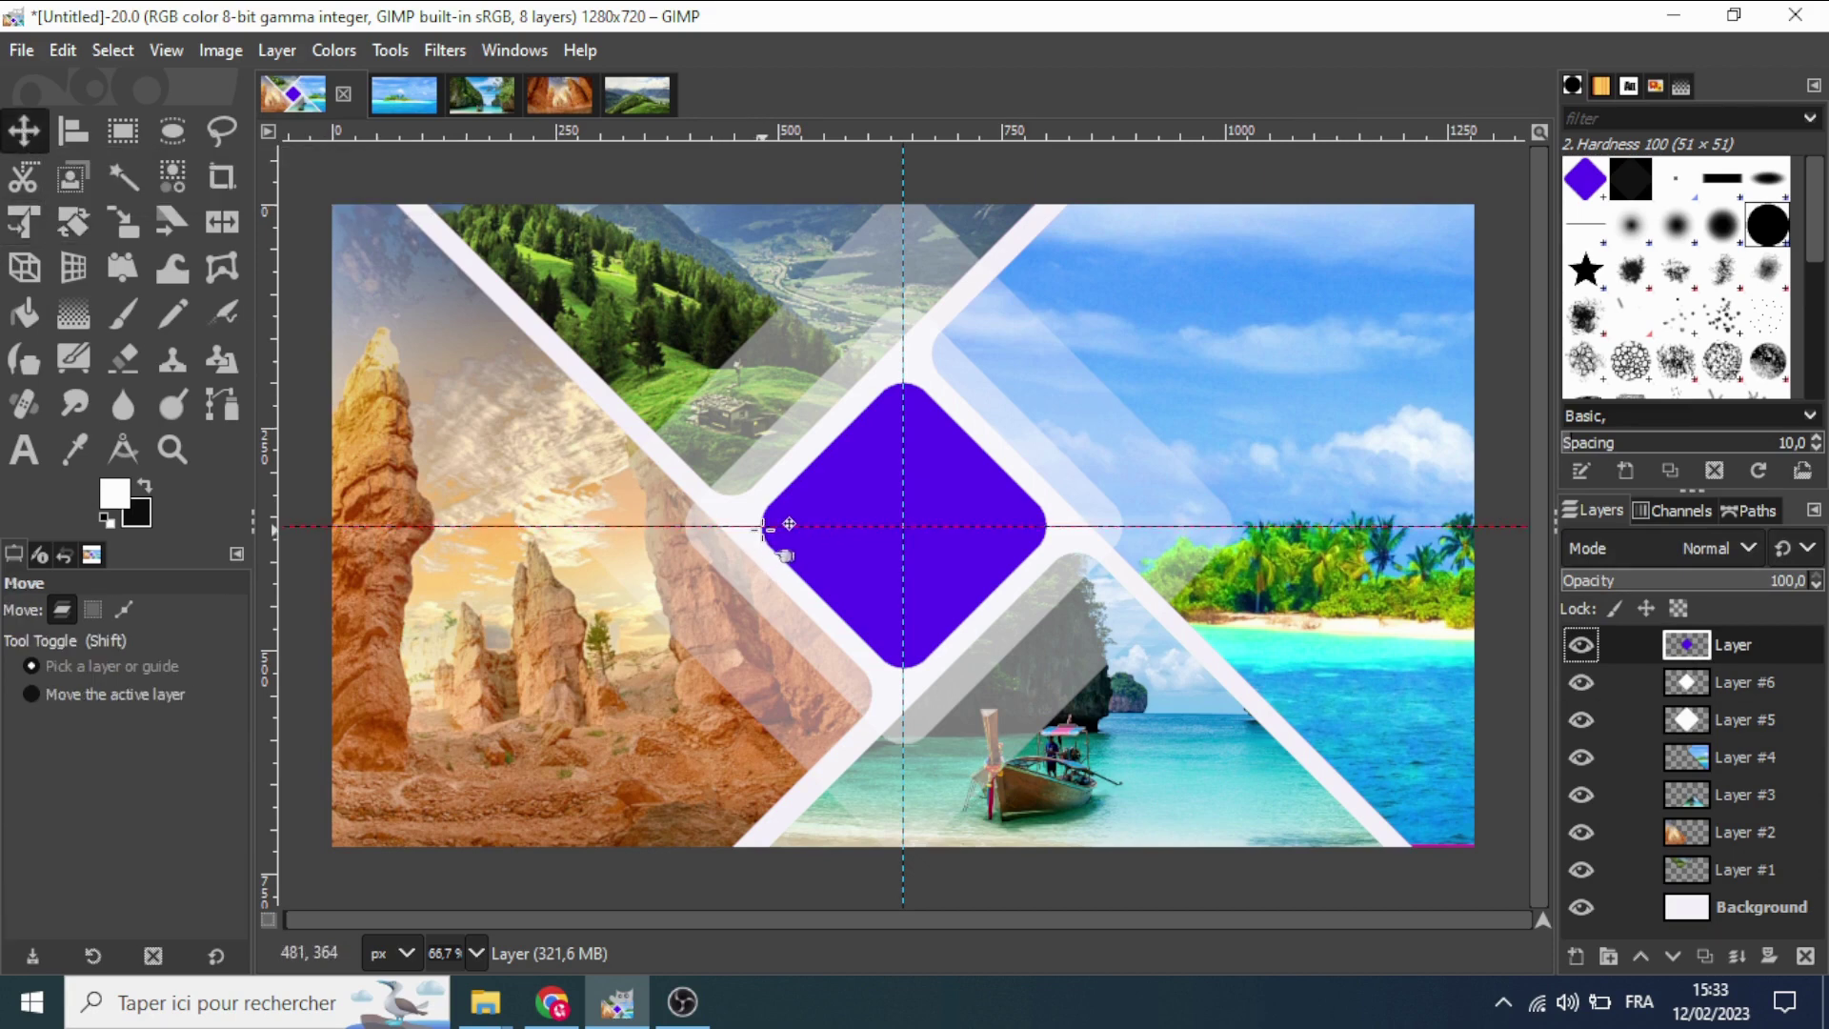
pyautogui.moveTo(762, 525); pyautogui.dragTo(752, 844)
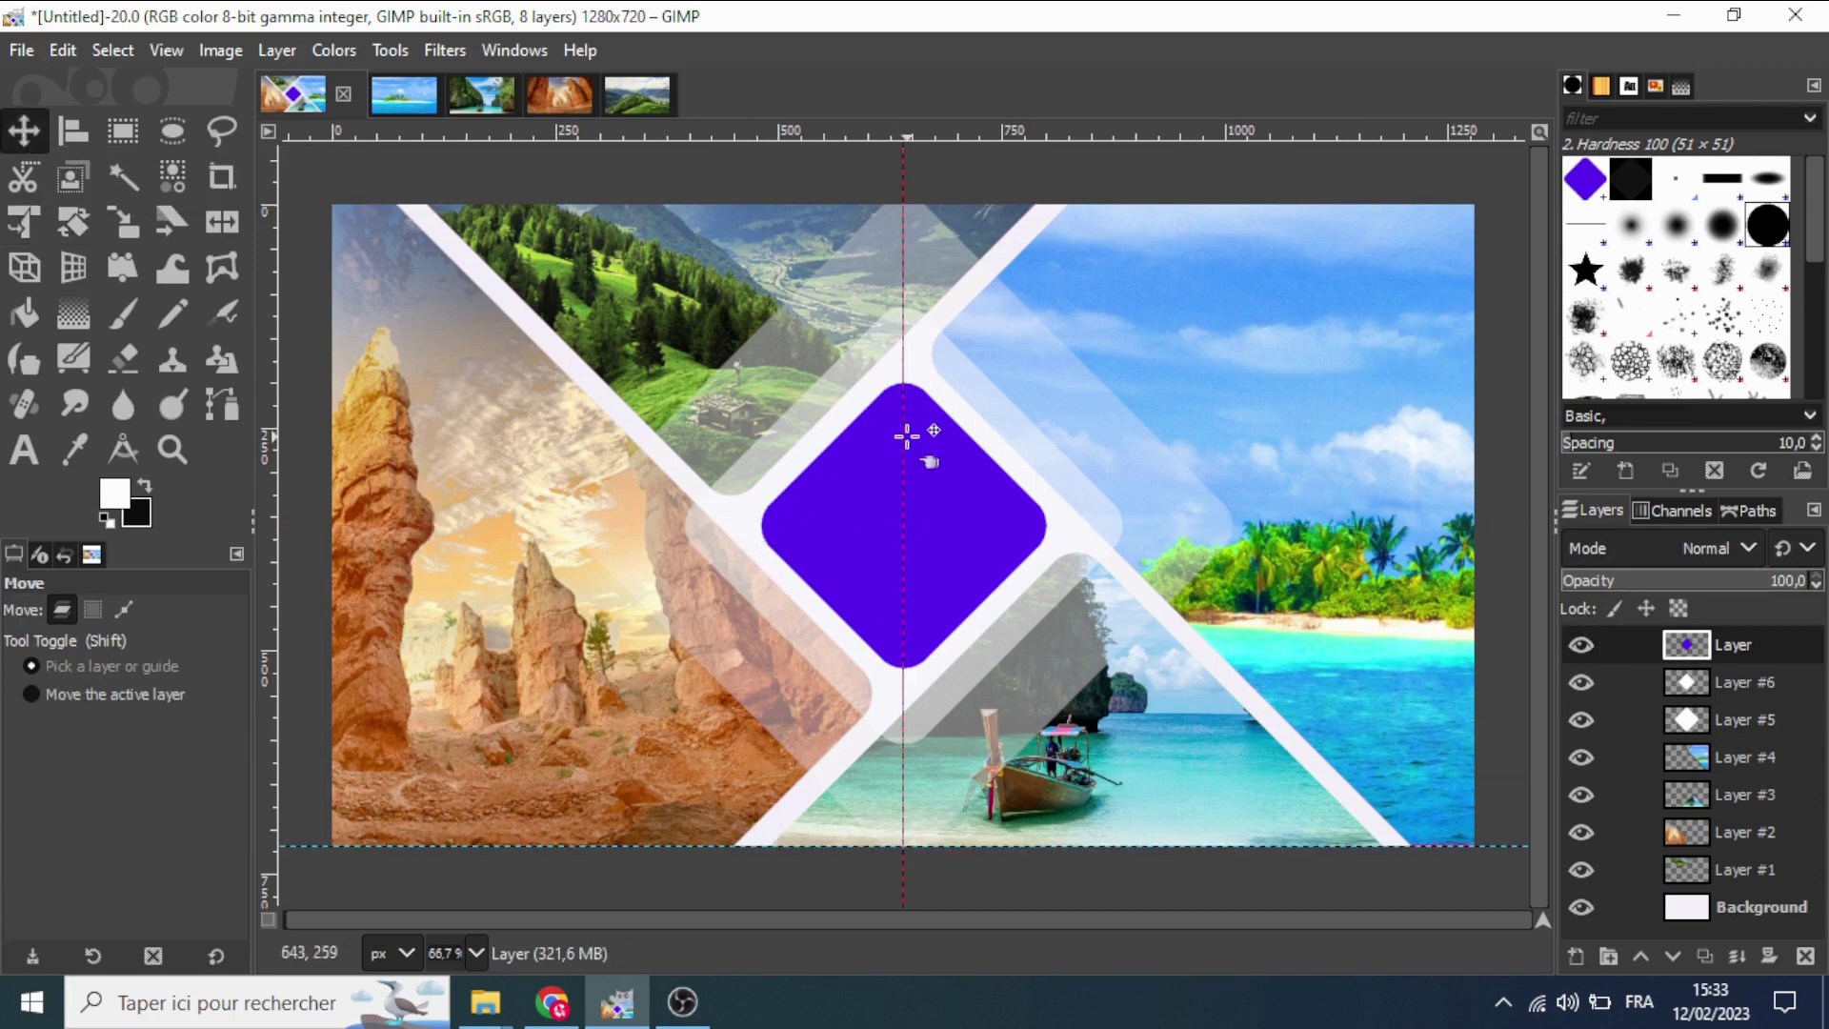
pyautogui.moveTo(903, 438); pyautogui.dragTo(1481, 530)
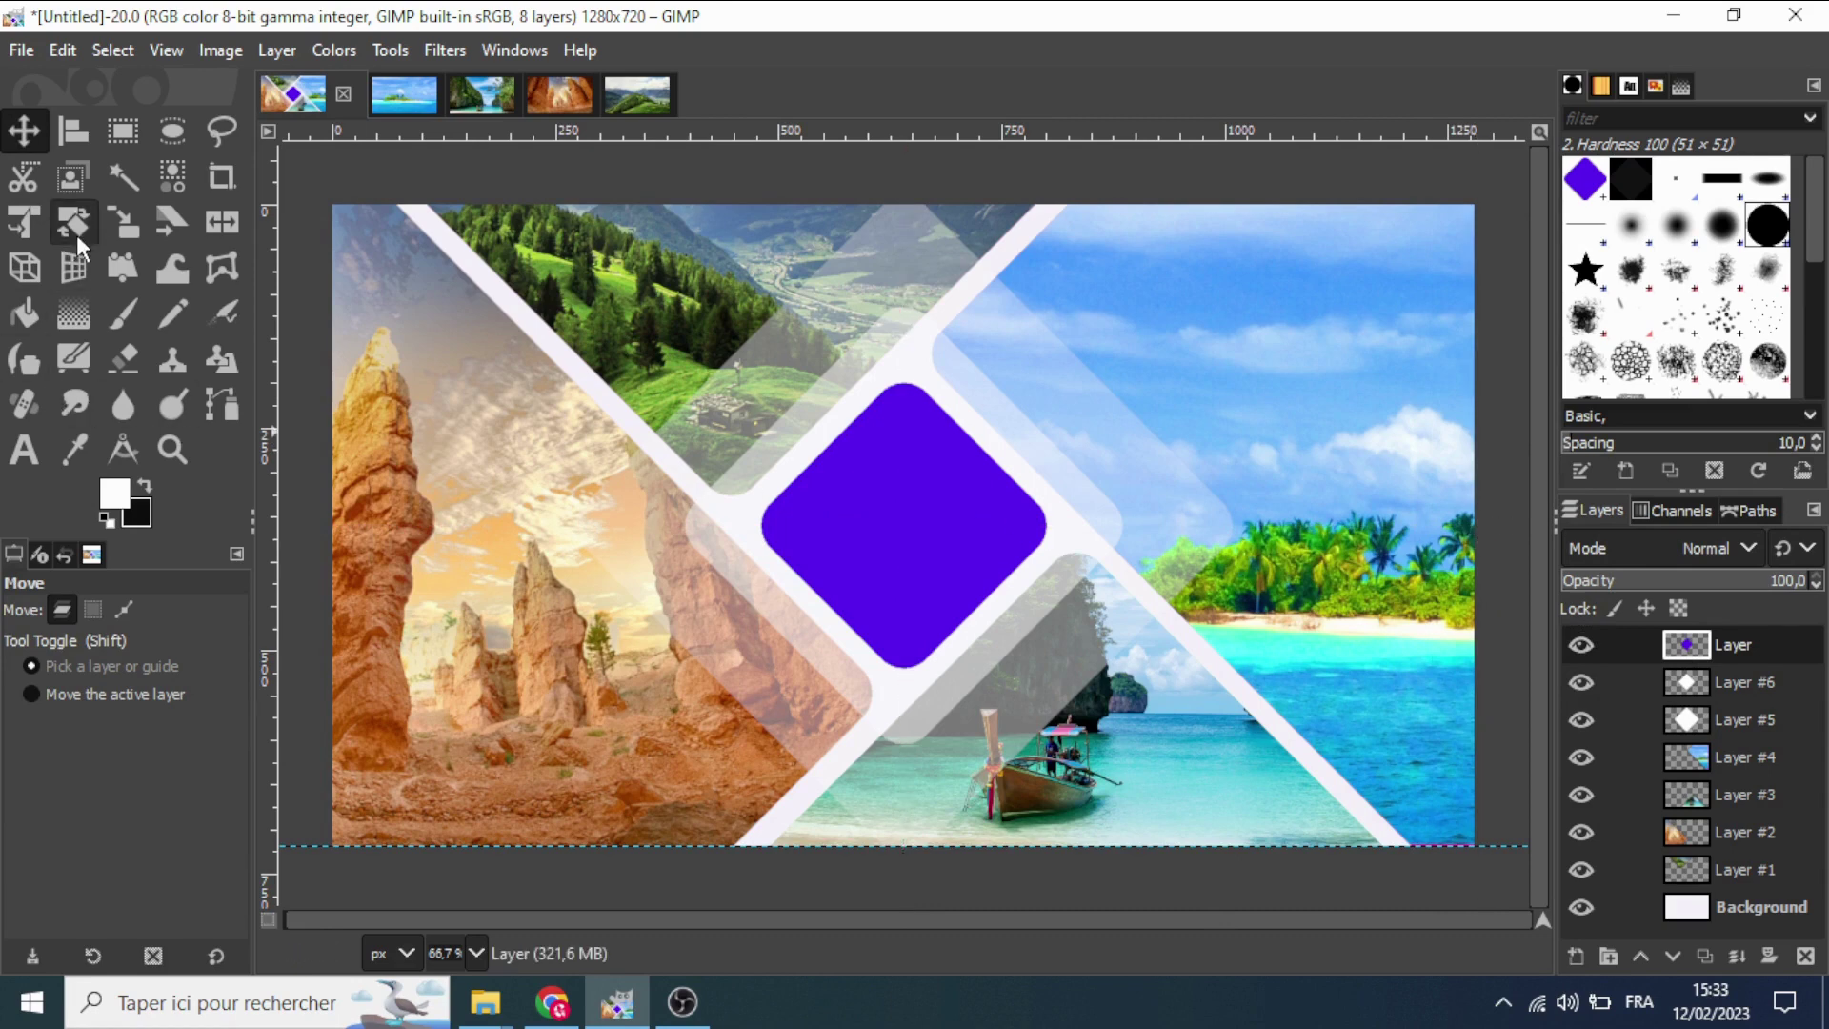
pyautogui.click(118, 185)
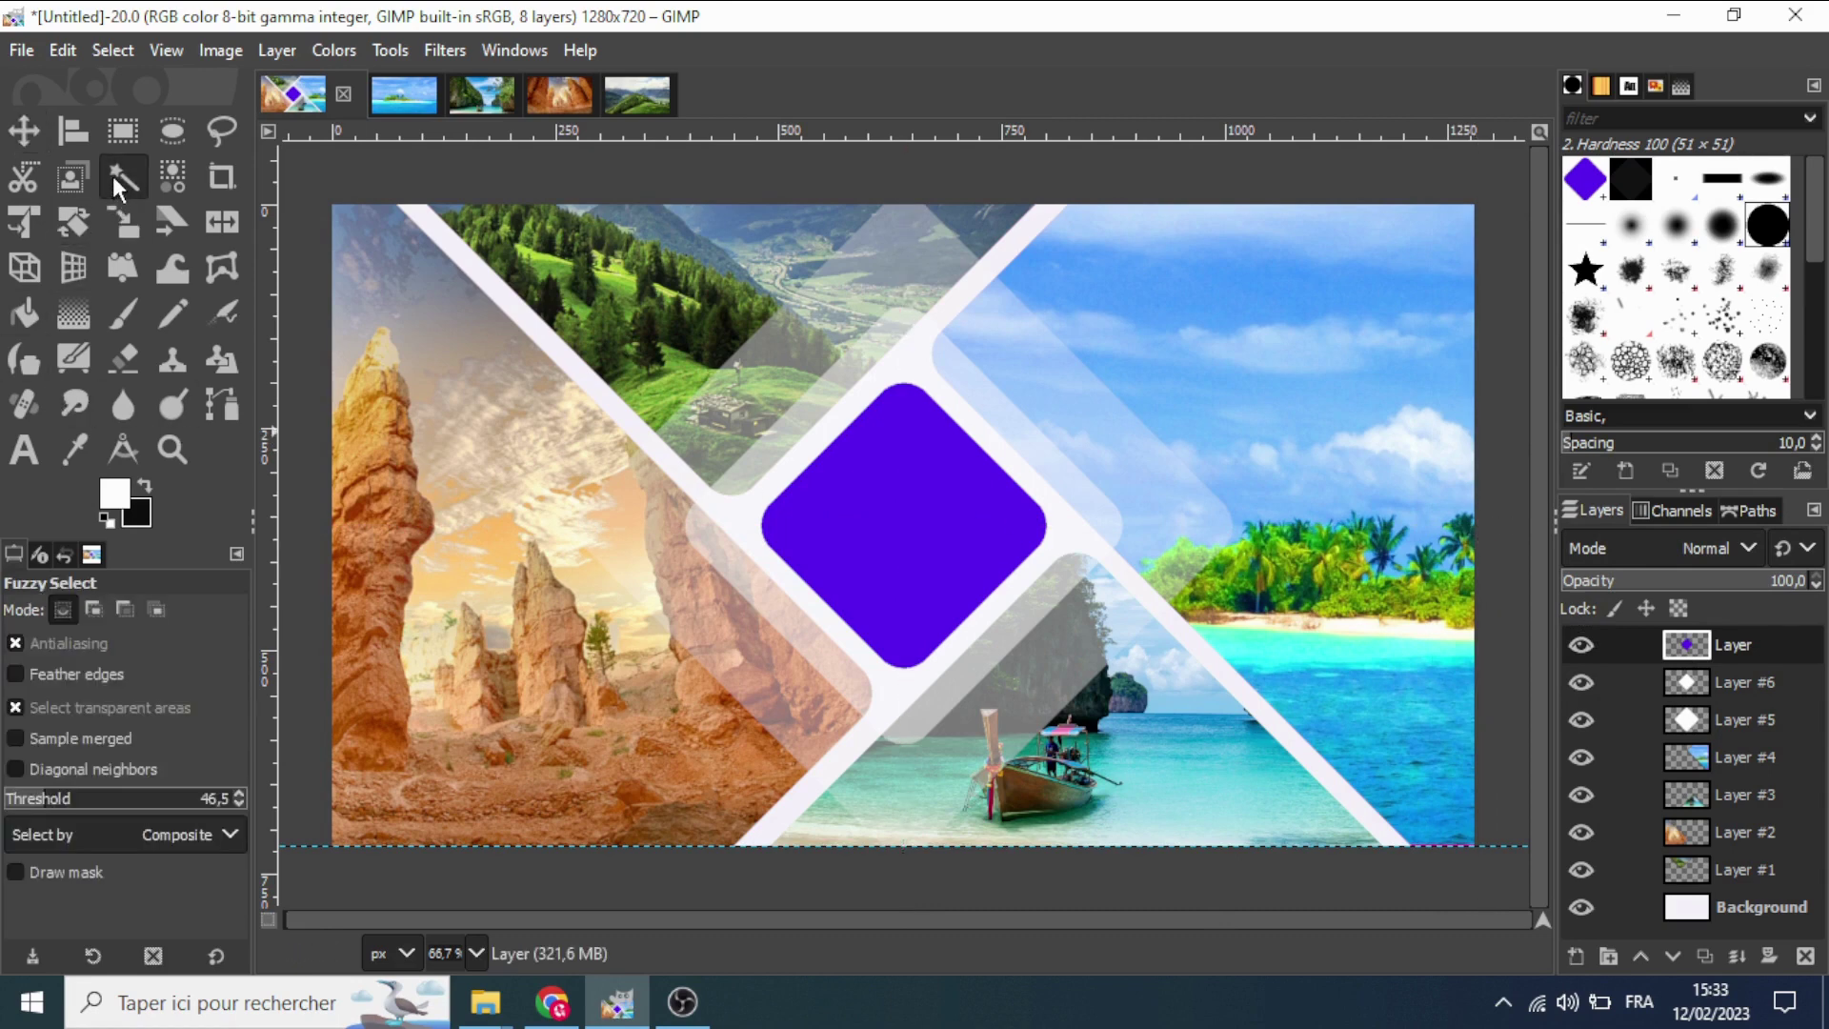
# Fuzzy-select the purple diamond and set the foreground colour to bright blue 0d5ef0.
pyautogui.click(898, 525)
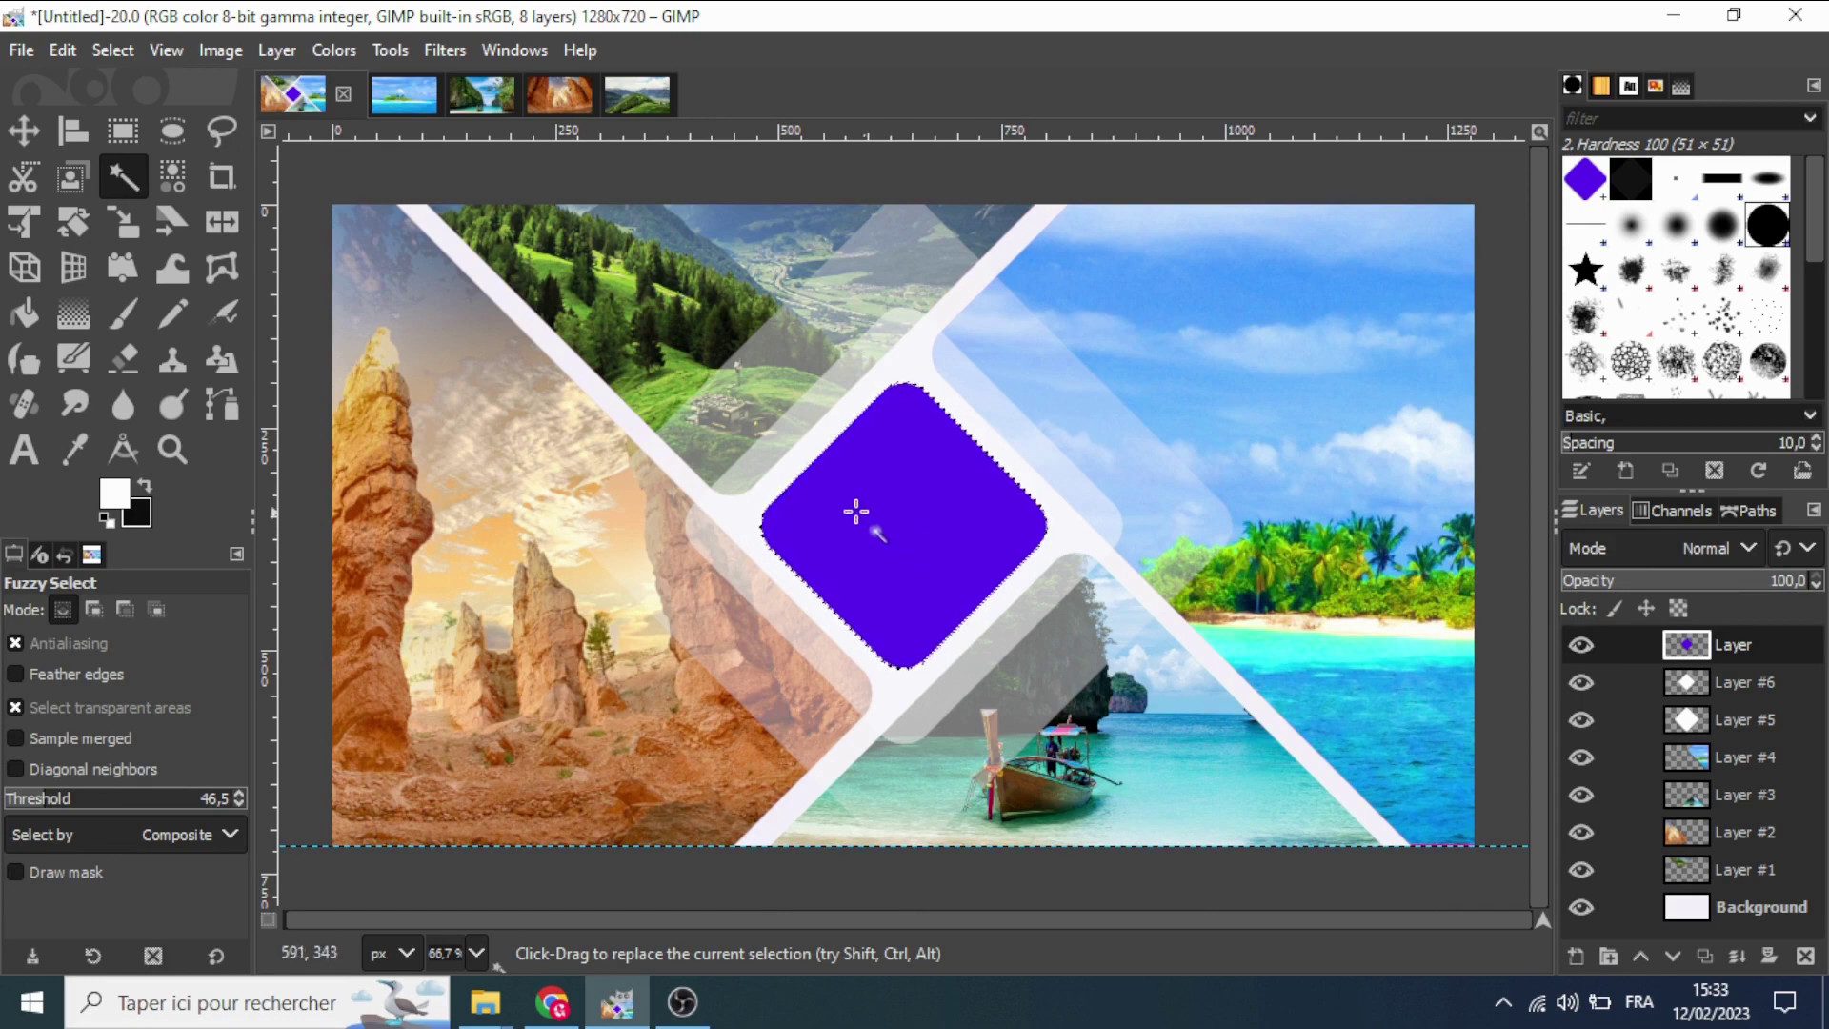
pyautogui.click(104, 507)
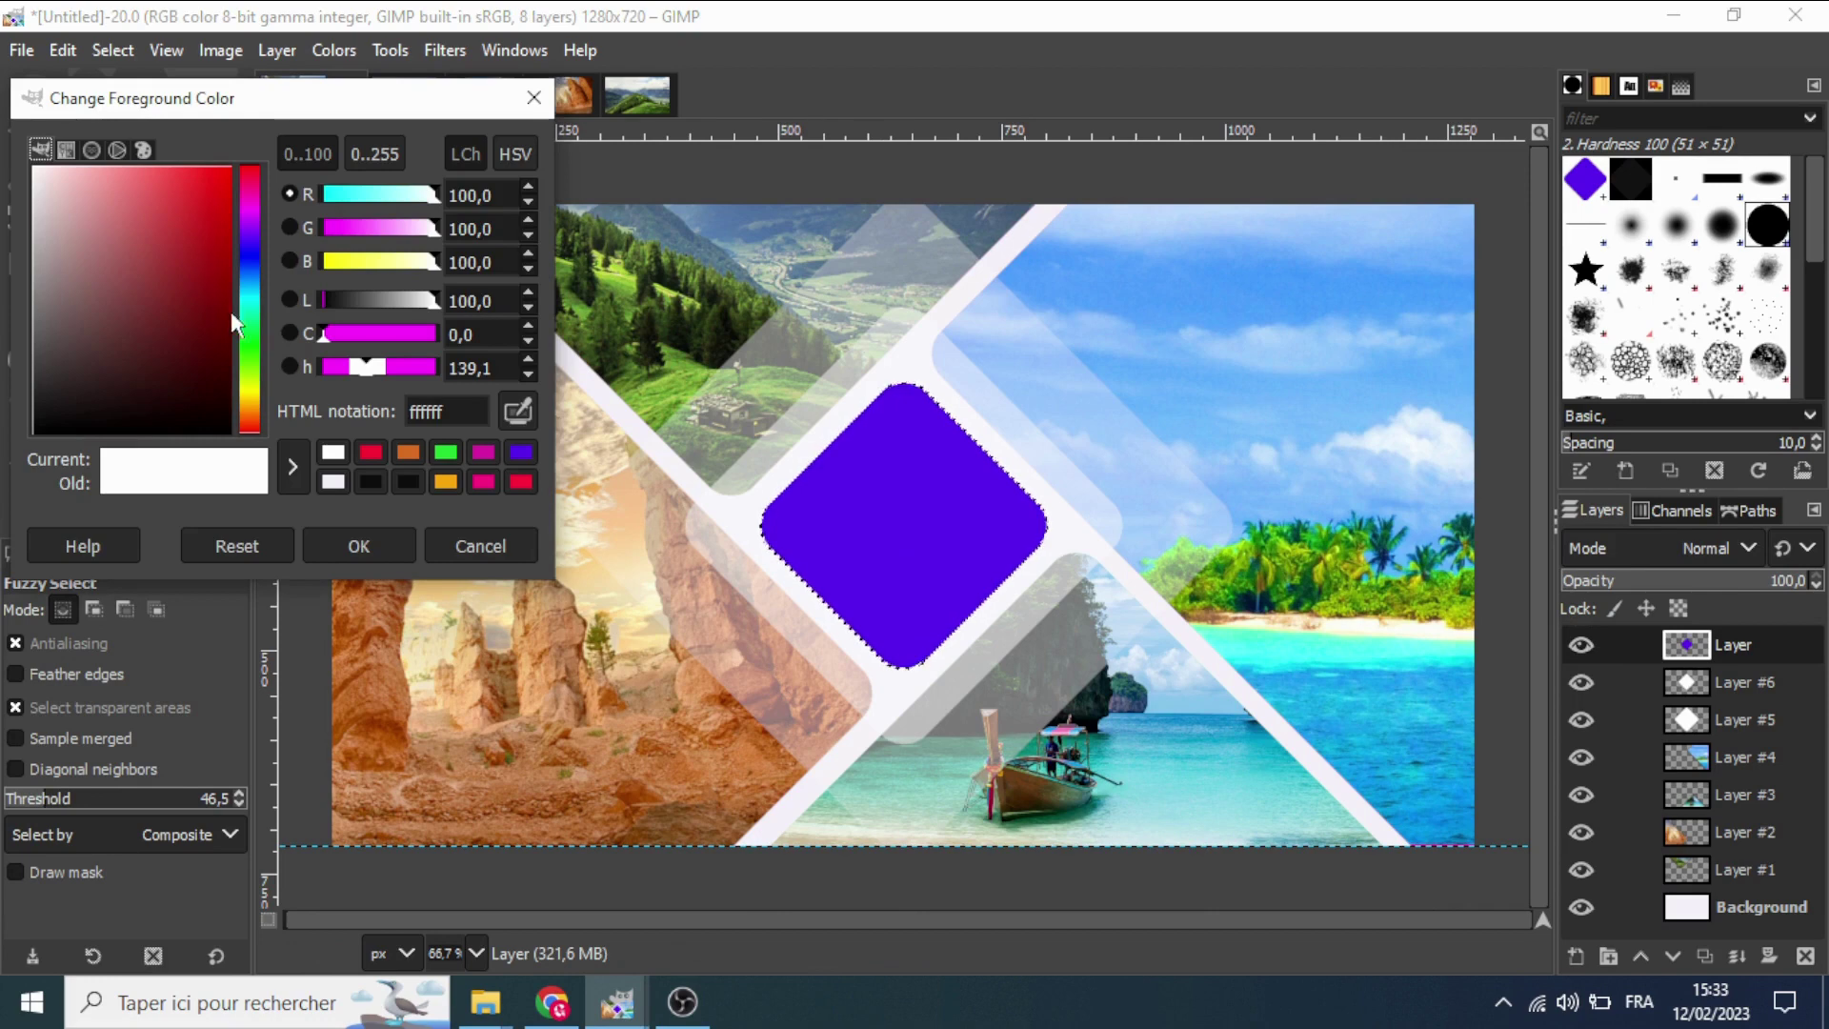
pyautogui.click(251, 345)
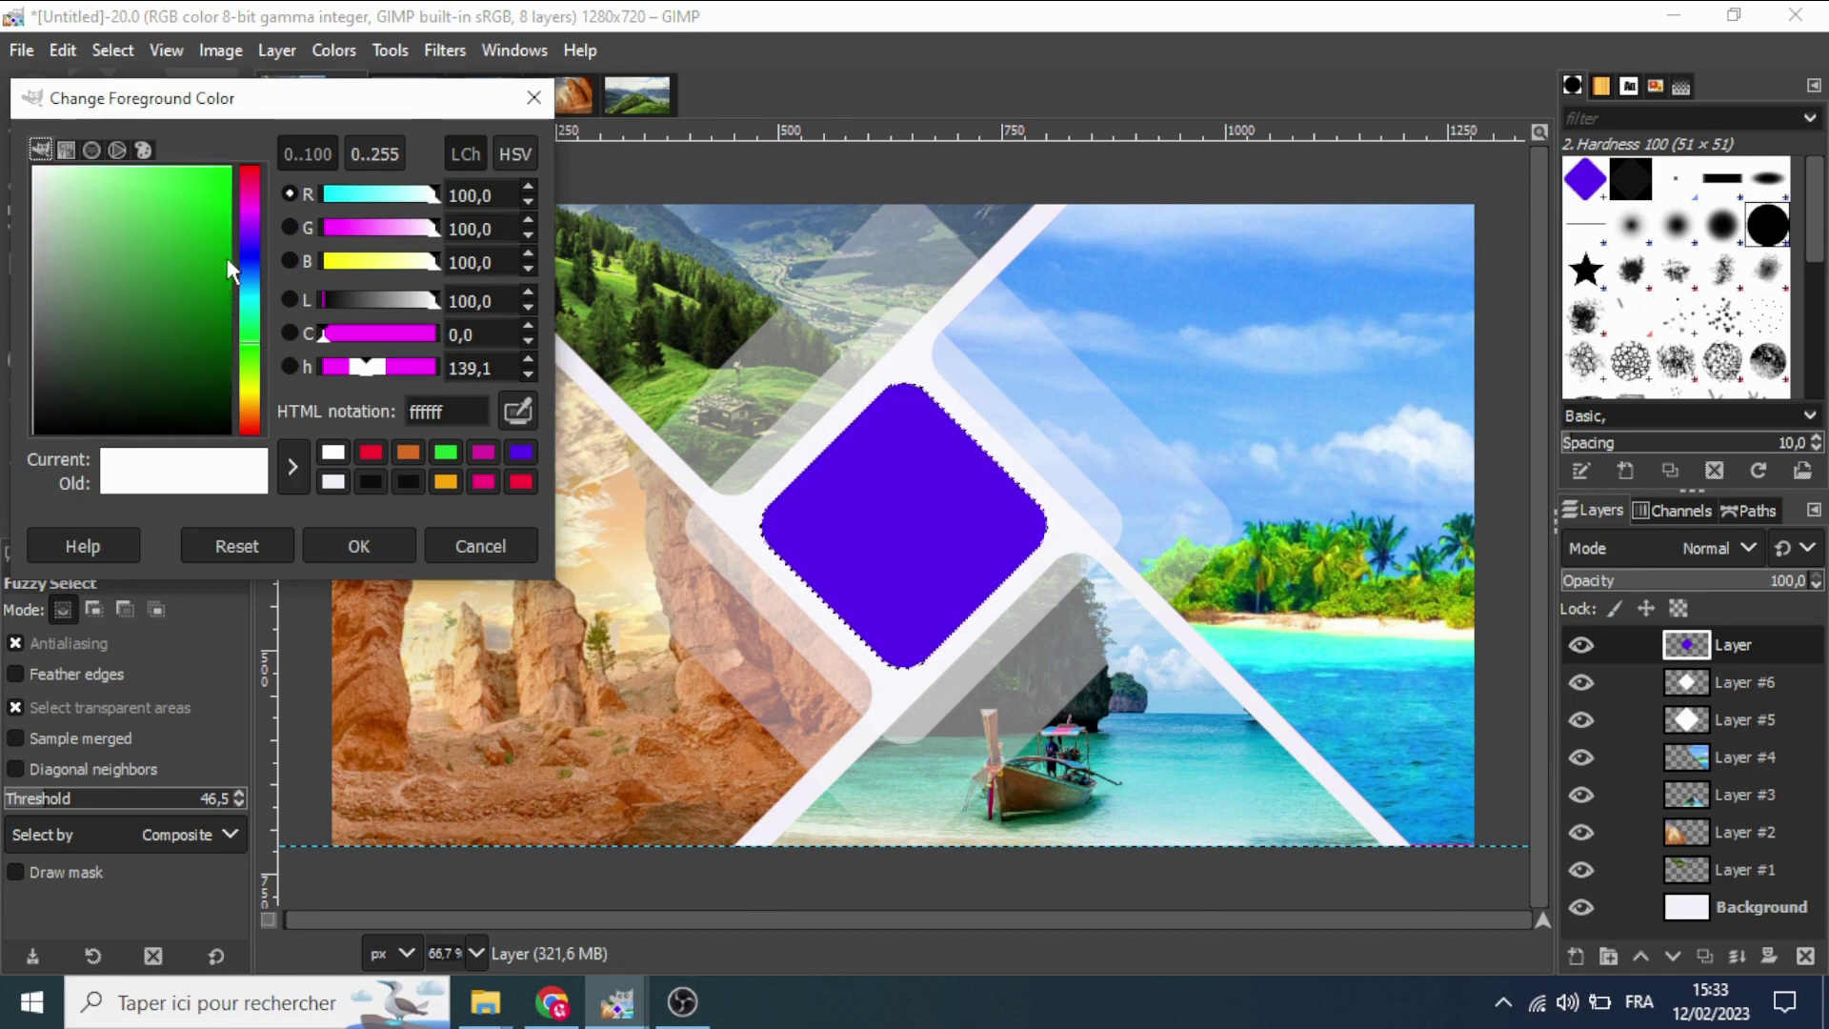
pyautogui.moveTo(224, 238); pyautogui.dragTo(200, 317)
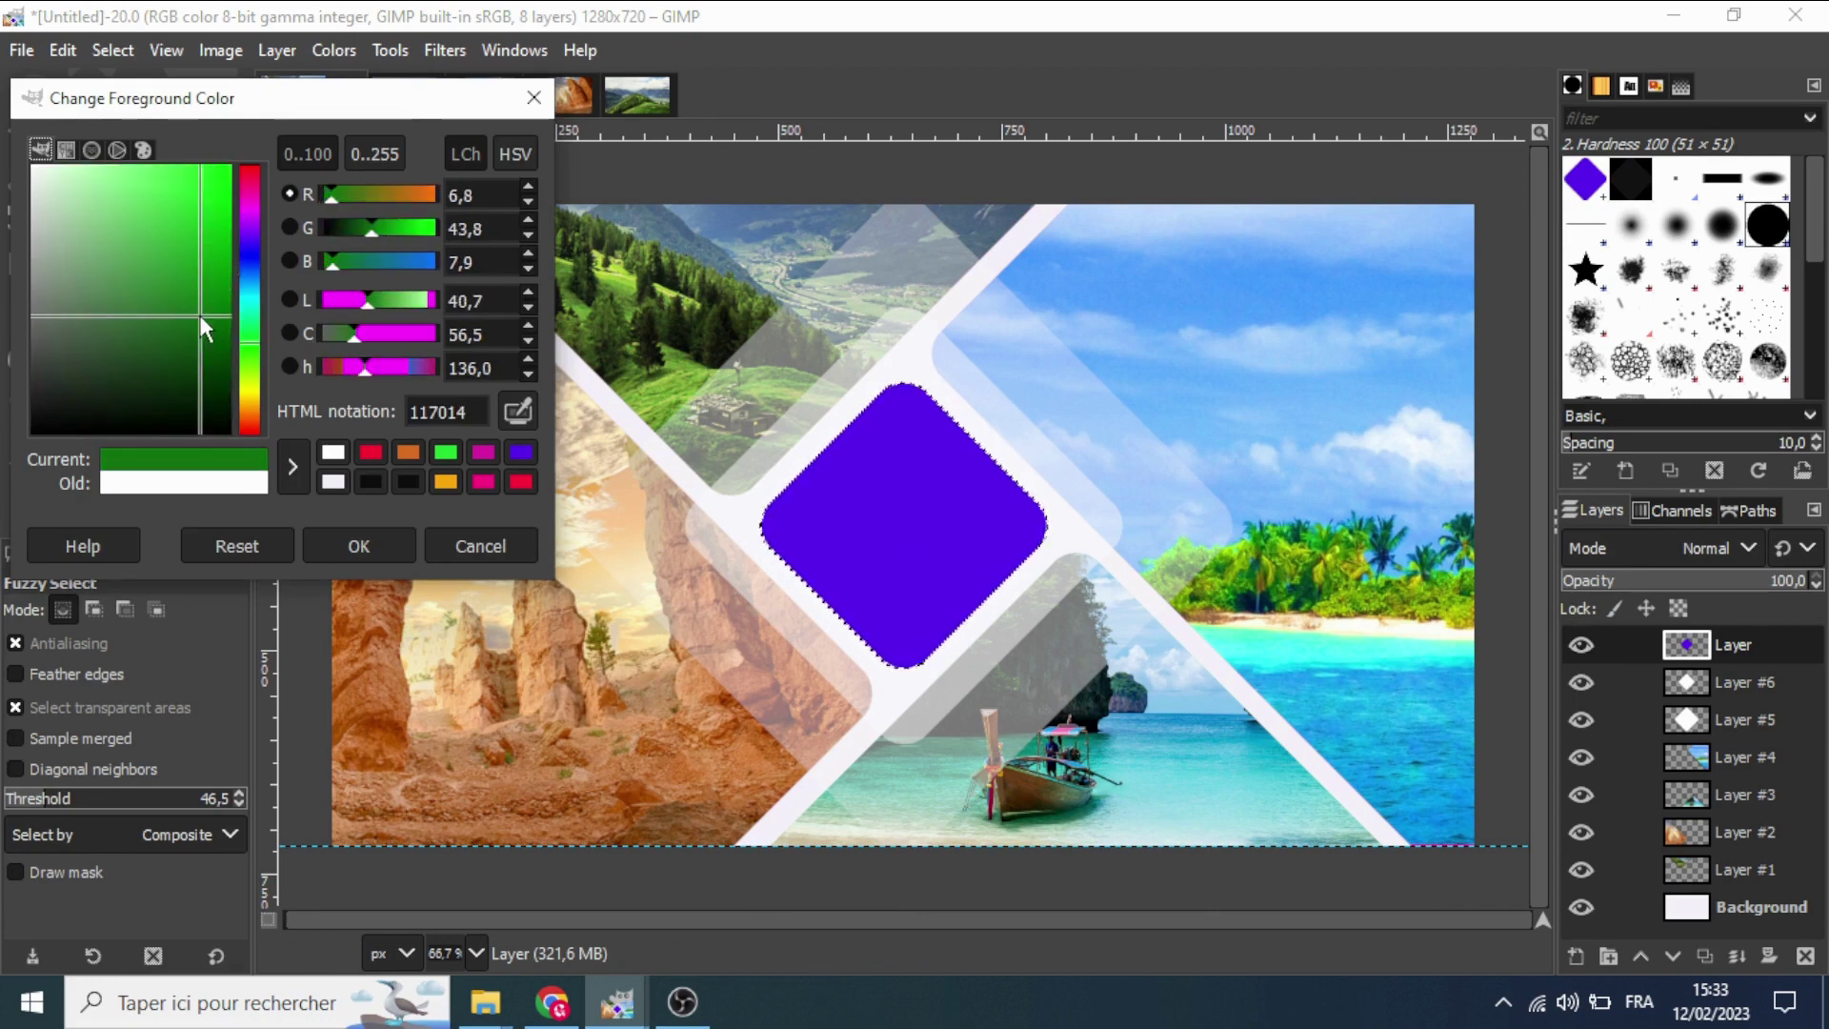
pyautogui.click(249, 270)
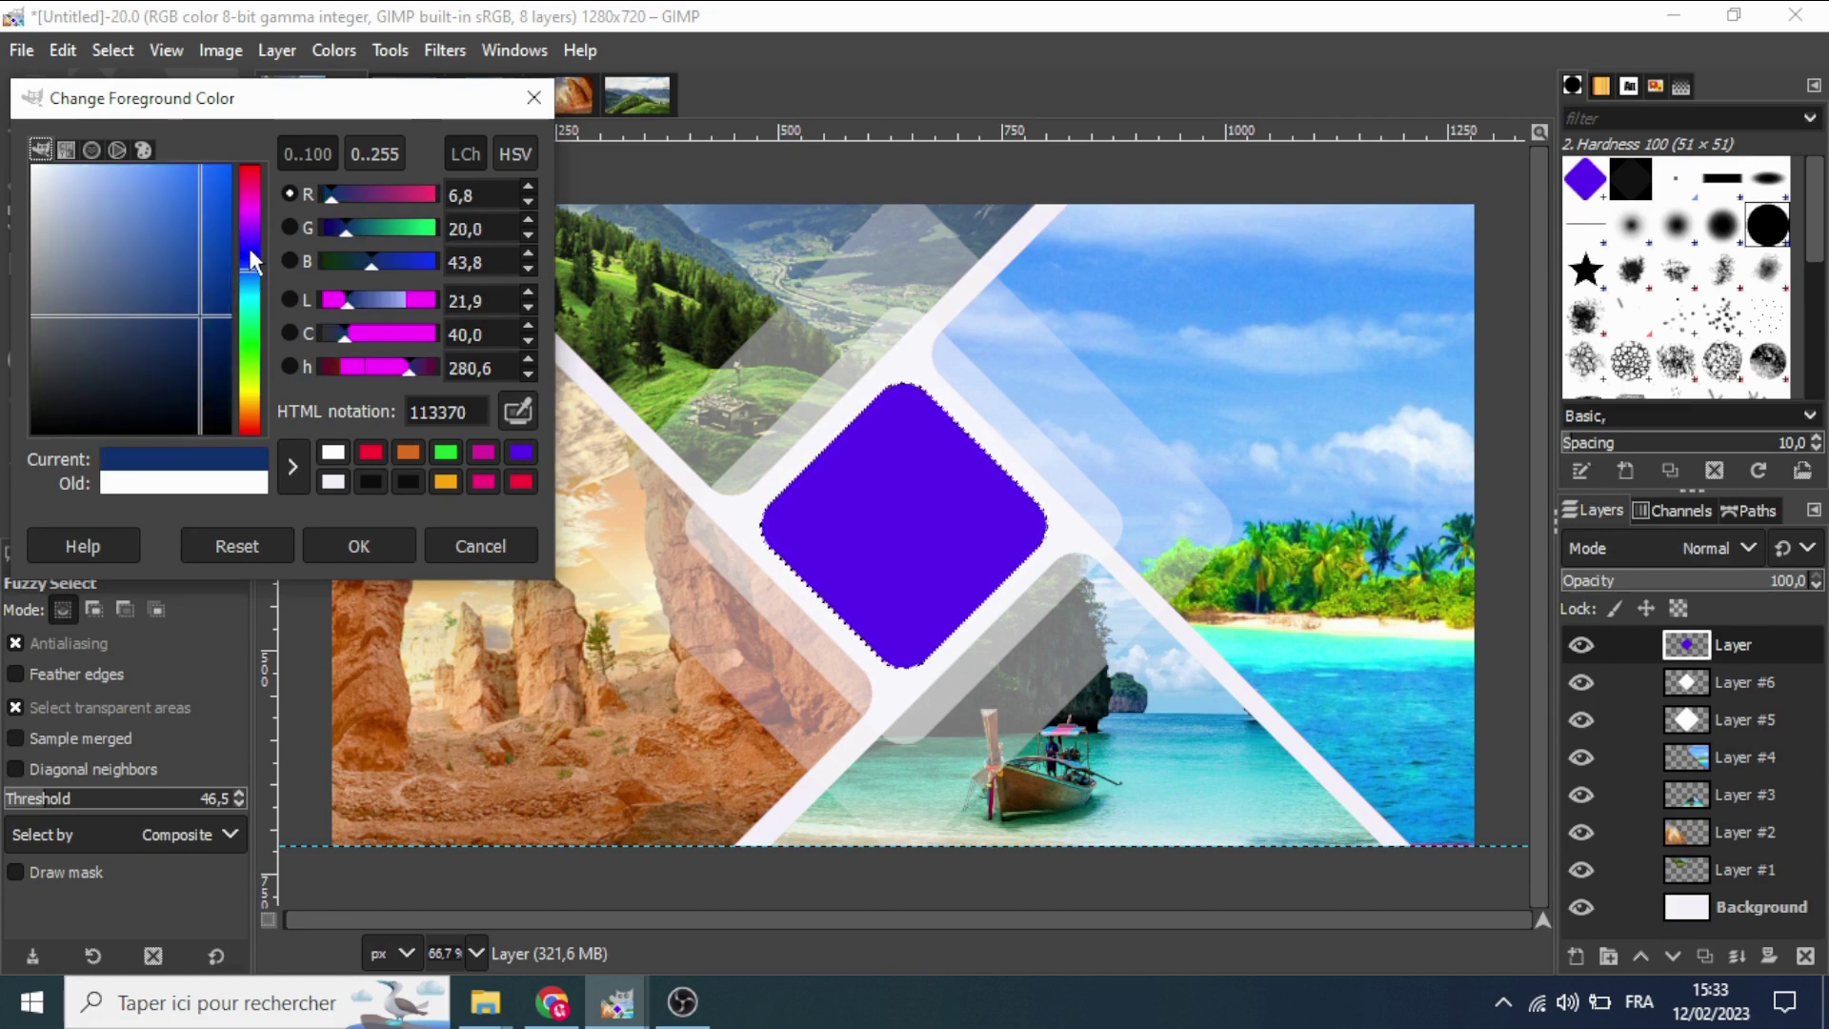
pyautogui.moveTo(219, 196); pyautogui.dragTo(220, 180)
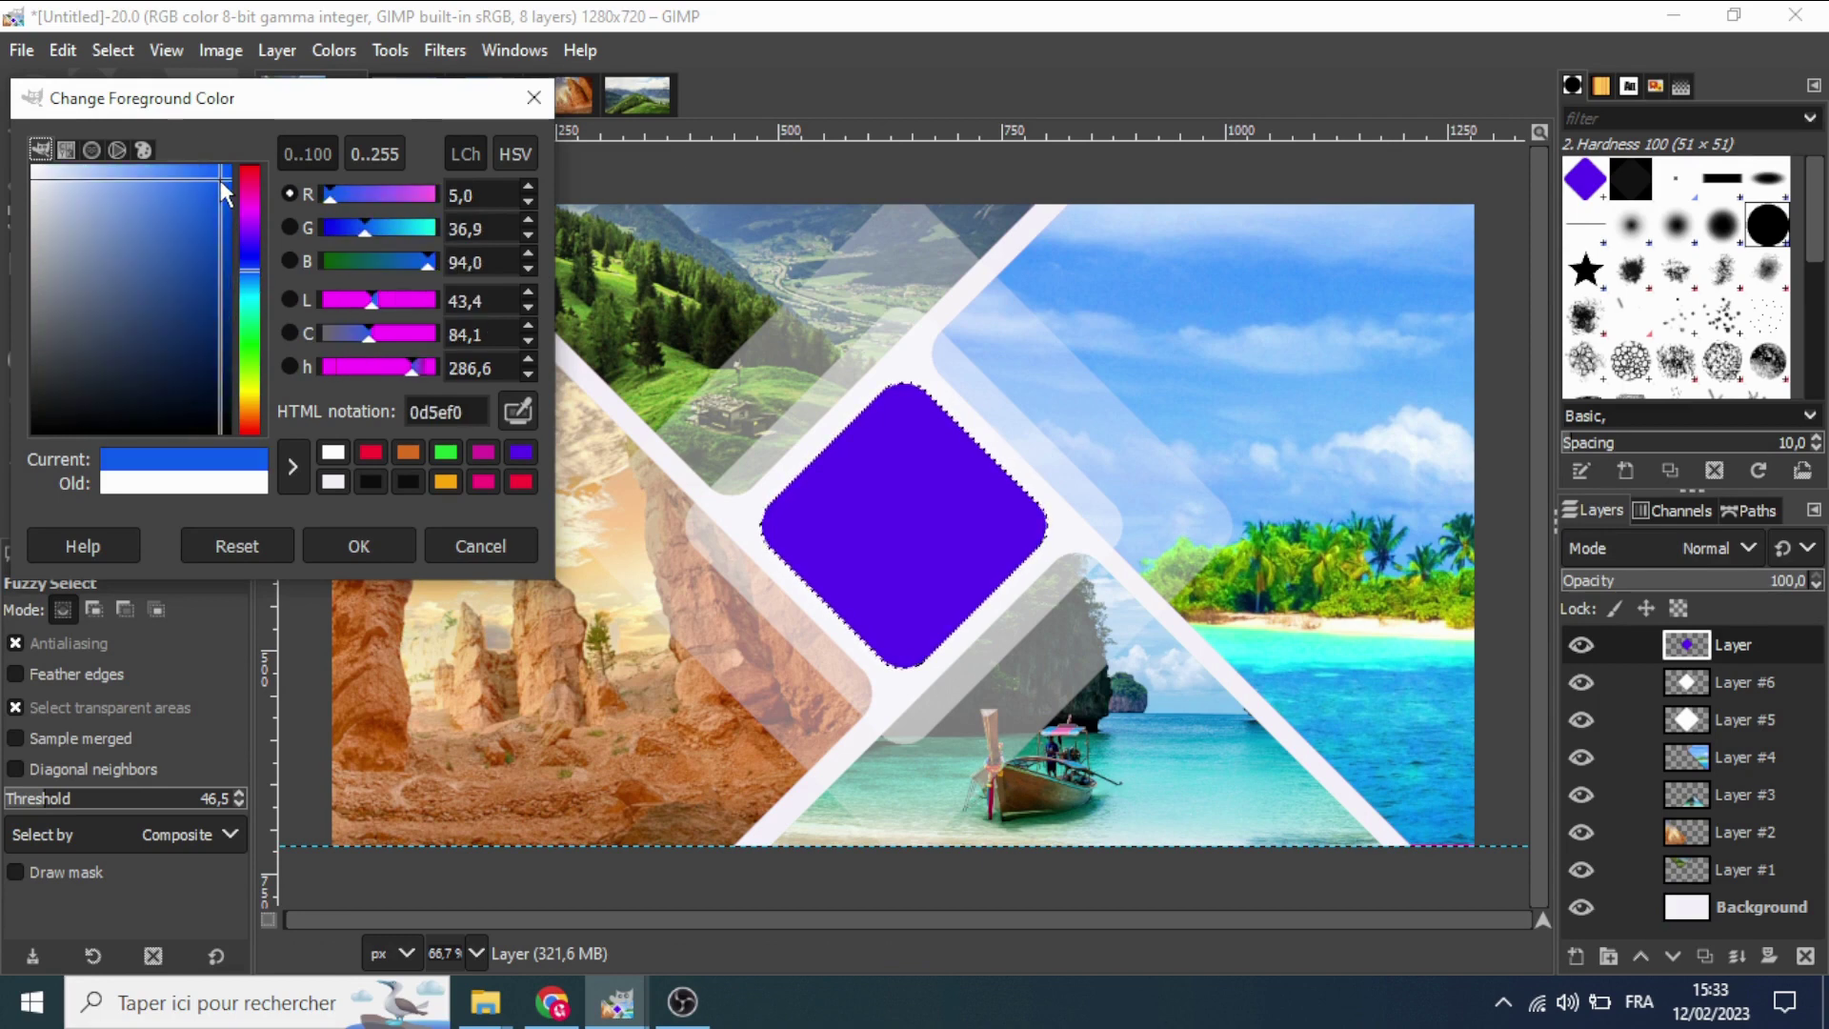
pyautogui.click(358, 546)
# Fill the selected diamond with the blue foreground colour, then clear the selection.
pyautogui.moveTo(114, 493); pyautogui.dragTo(862, 498)
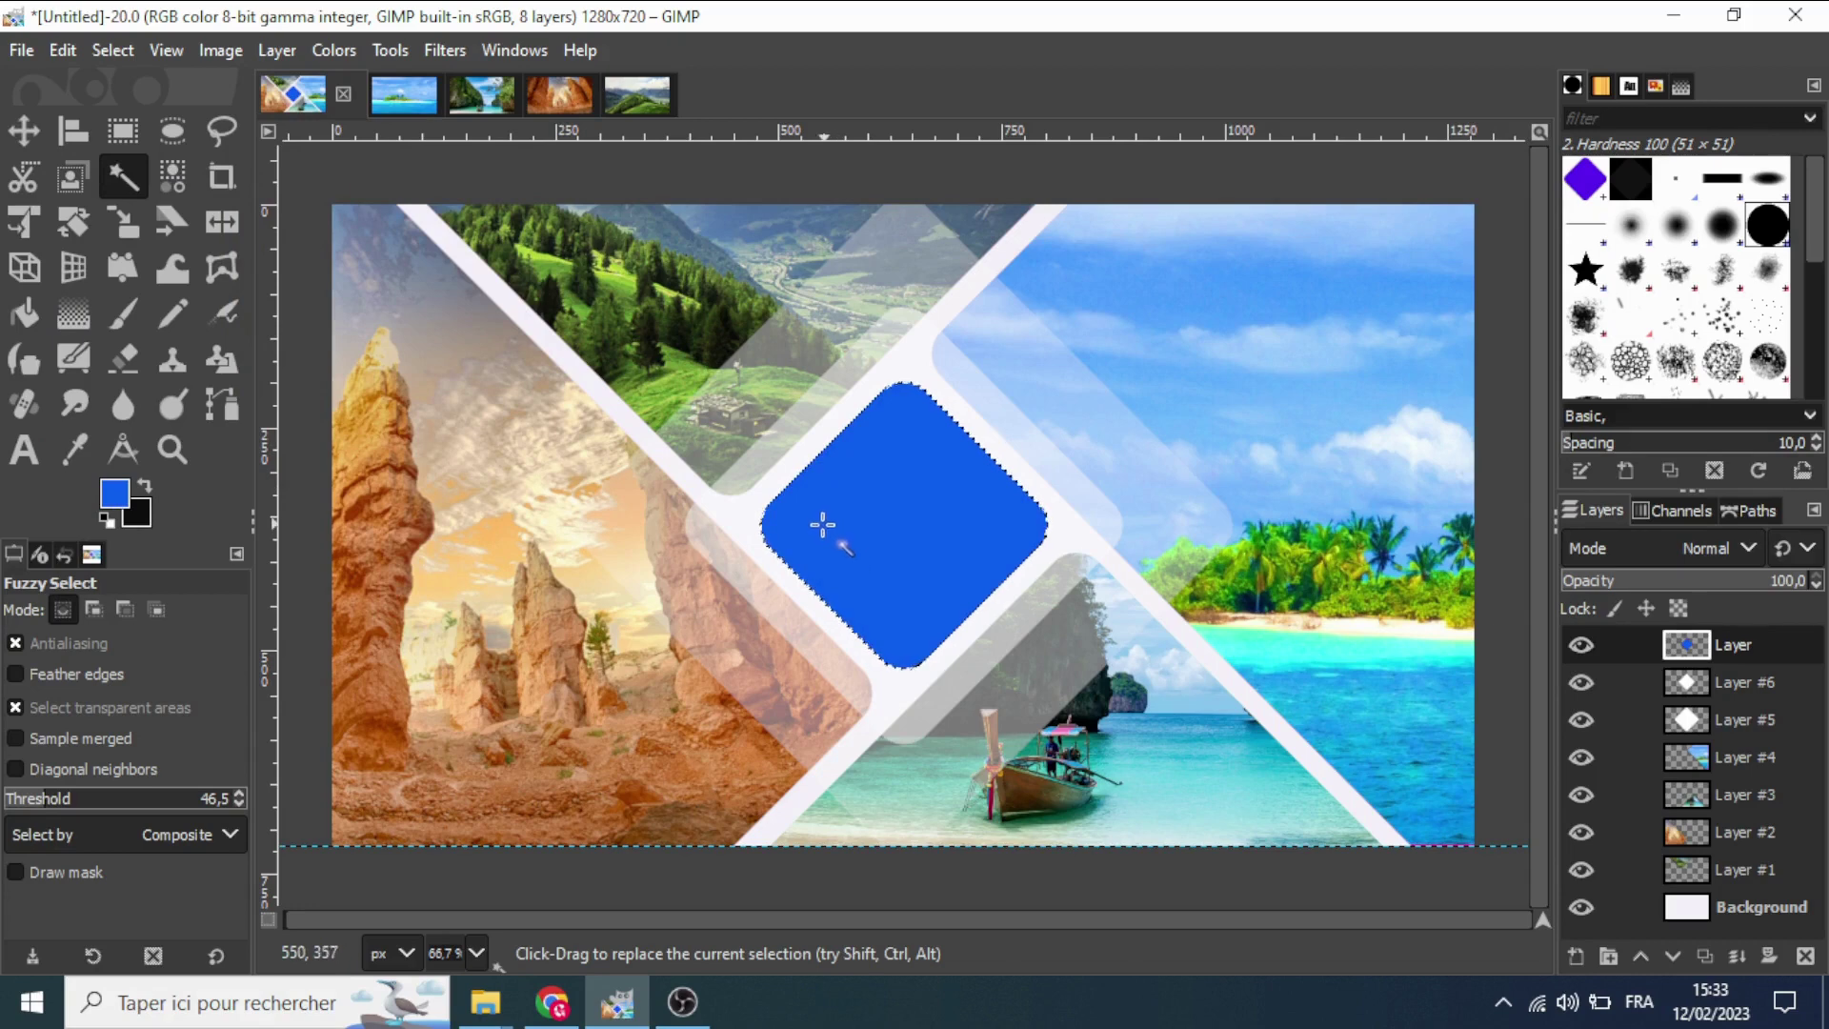
pyautogui.click(114, 51)
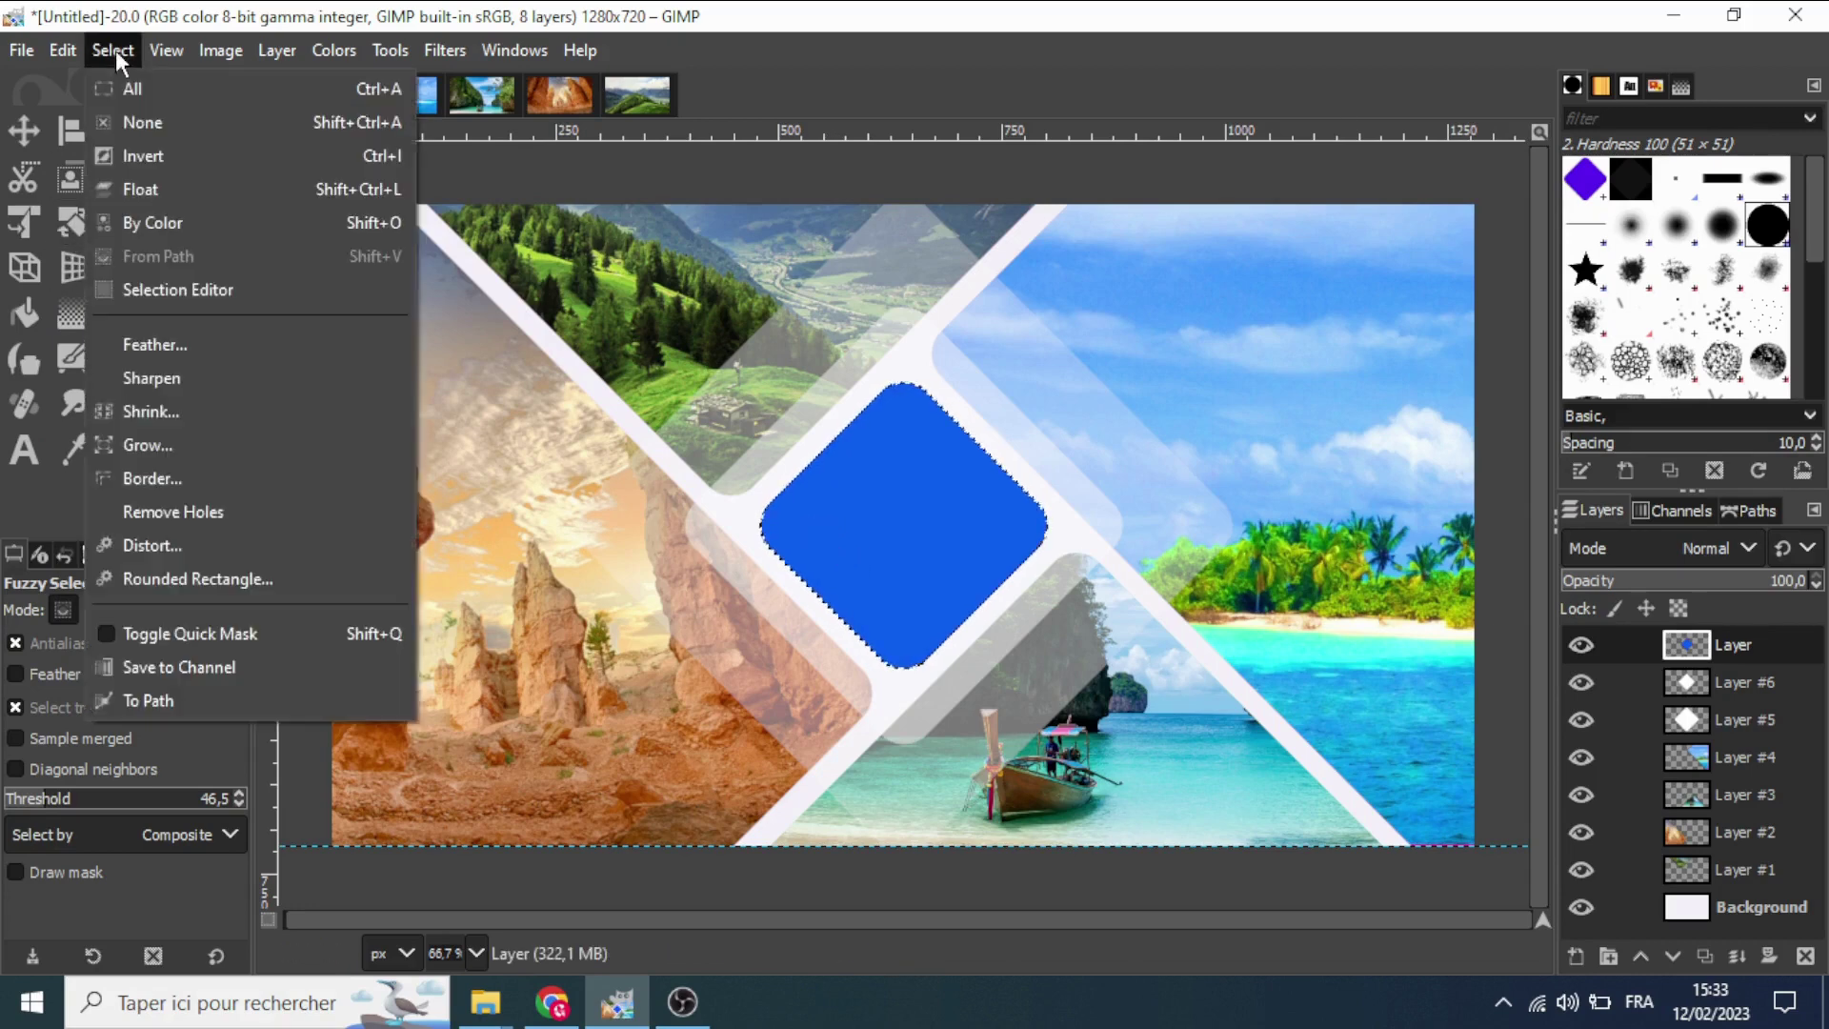
pyautogui.click(148, 119)
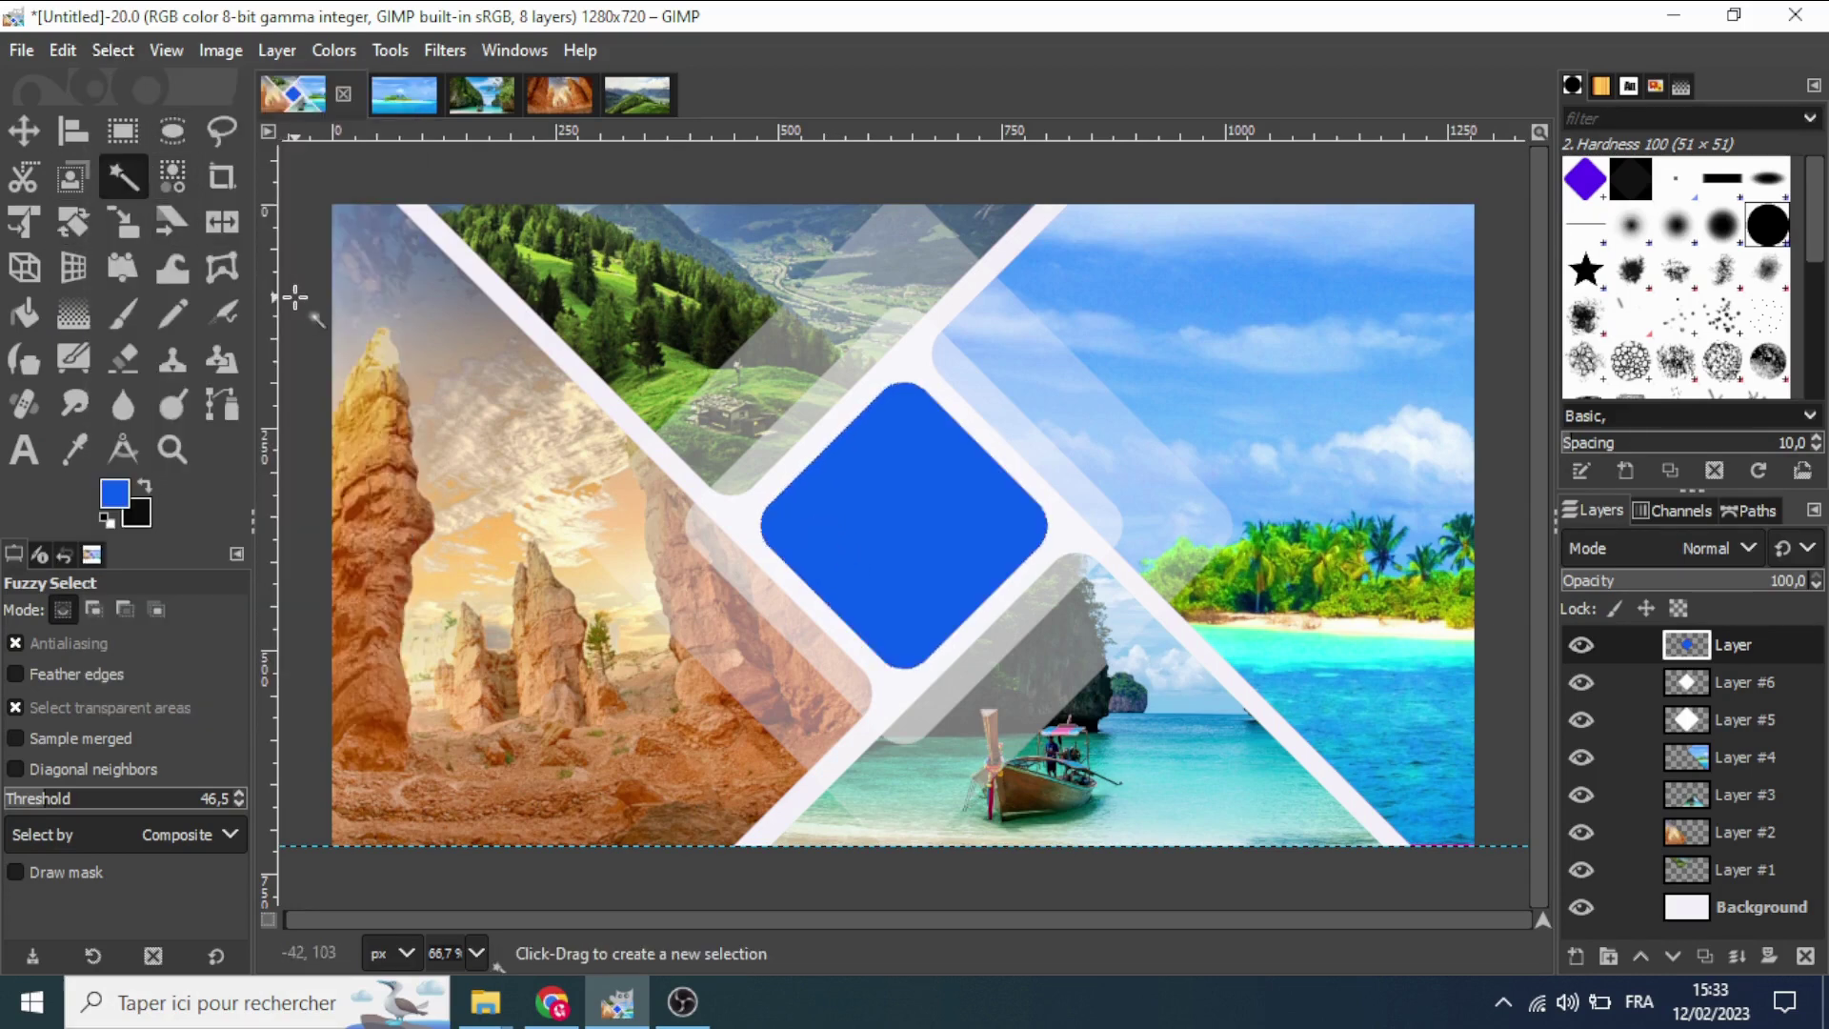
# Export the collage as jukyt.png to Desktop/Gimp, accepting the default PNG options.
pyautogui.click(21, 50)
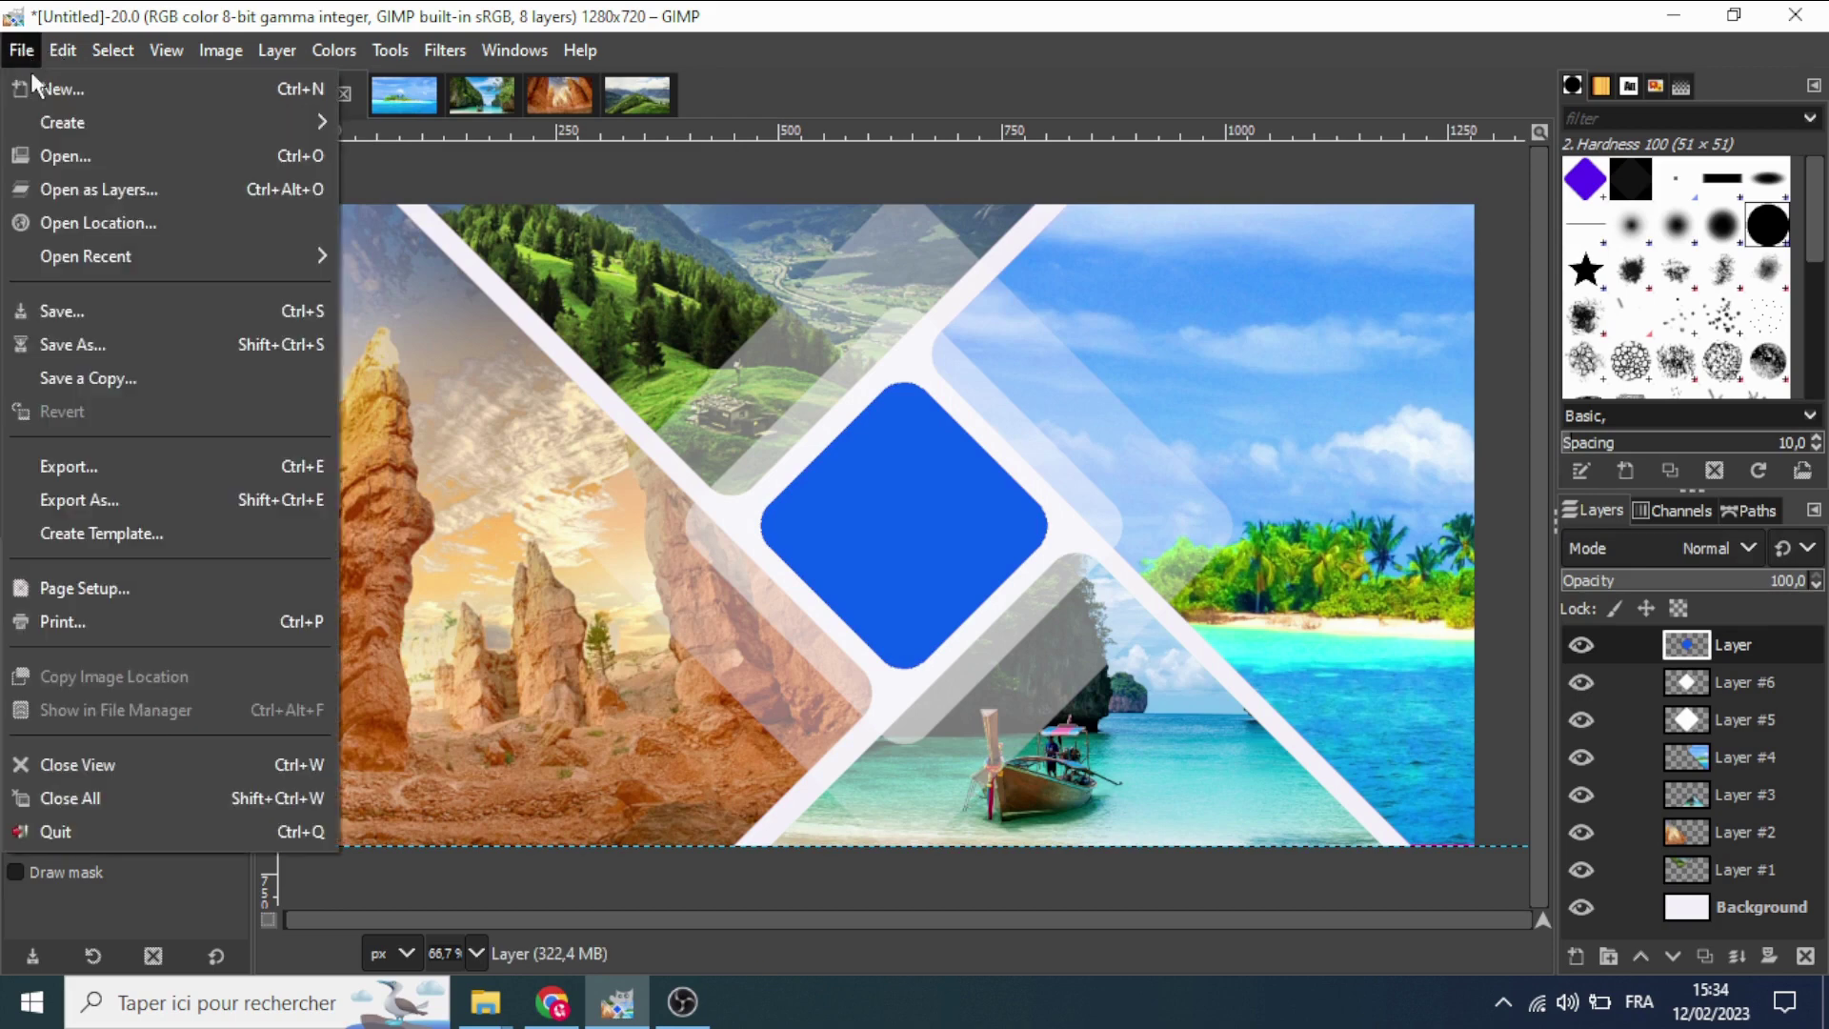
pyautogui.click(249, 508)
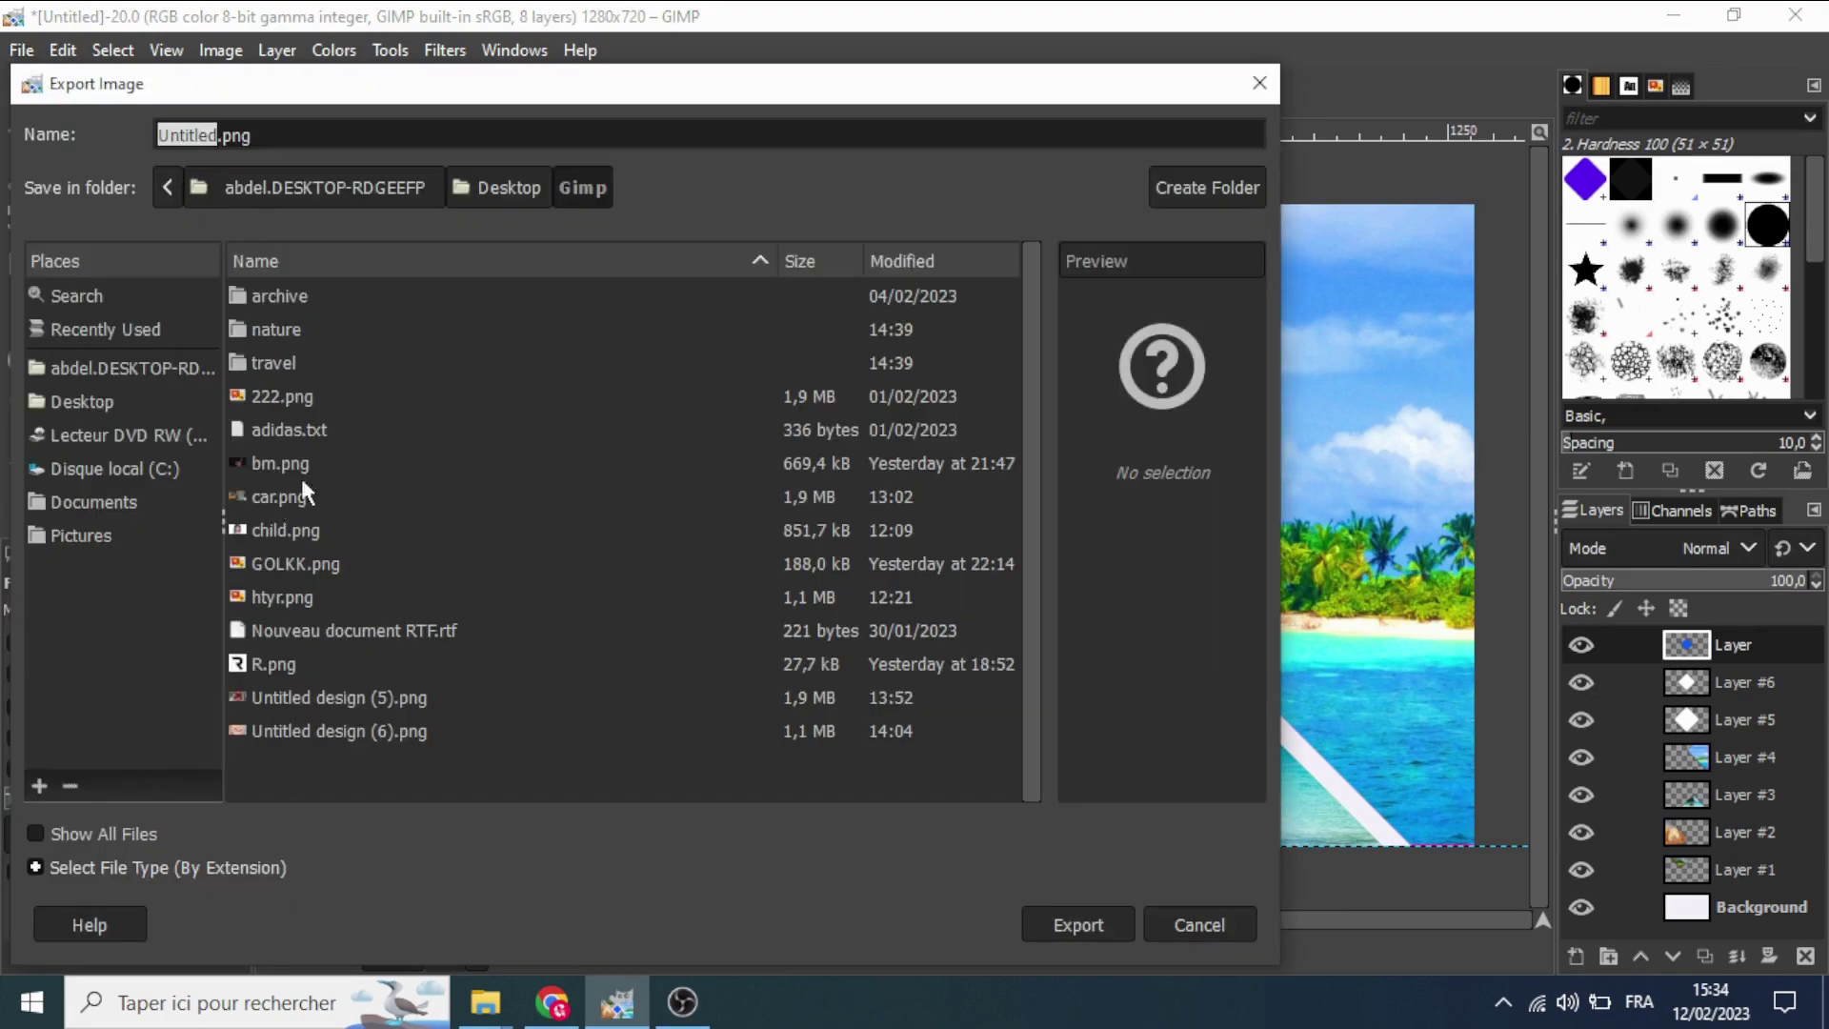
pyautogui.write('jukyt')
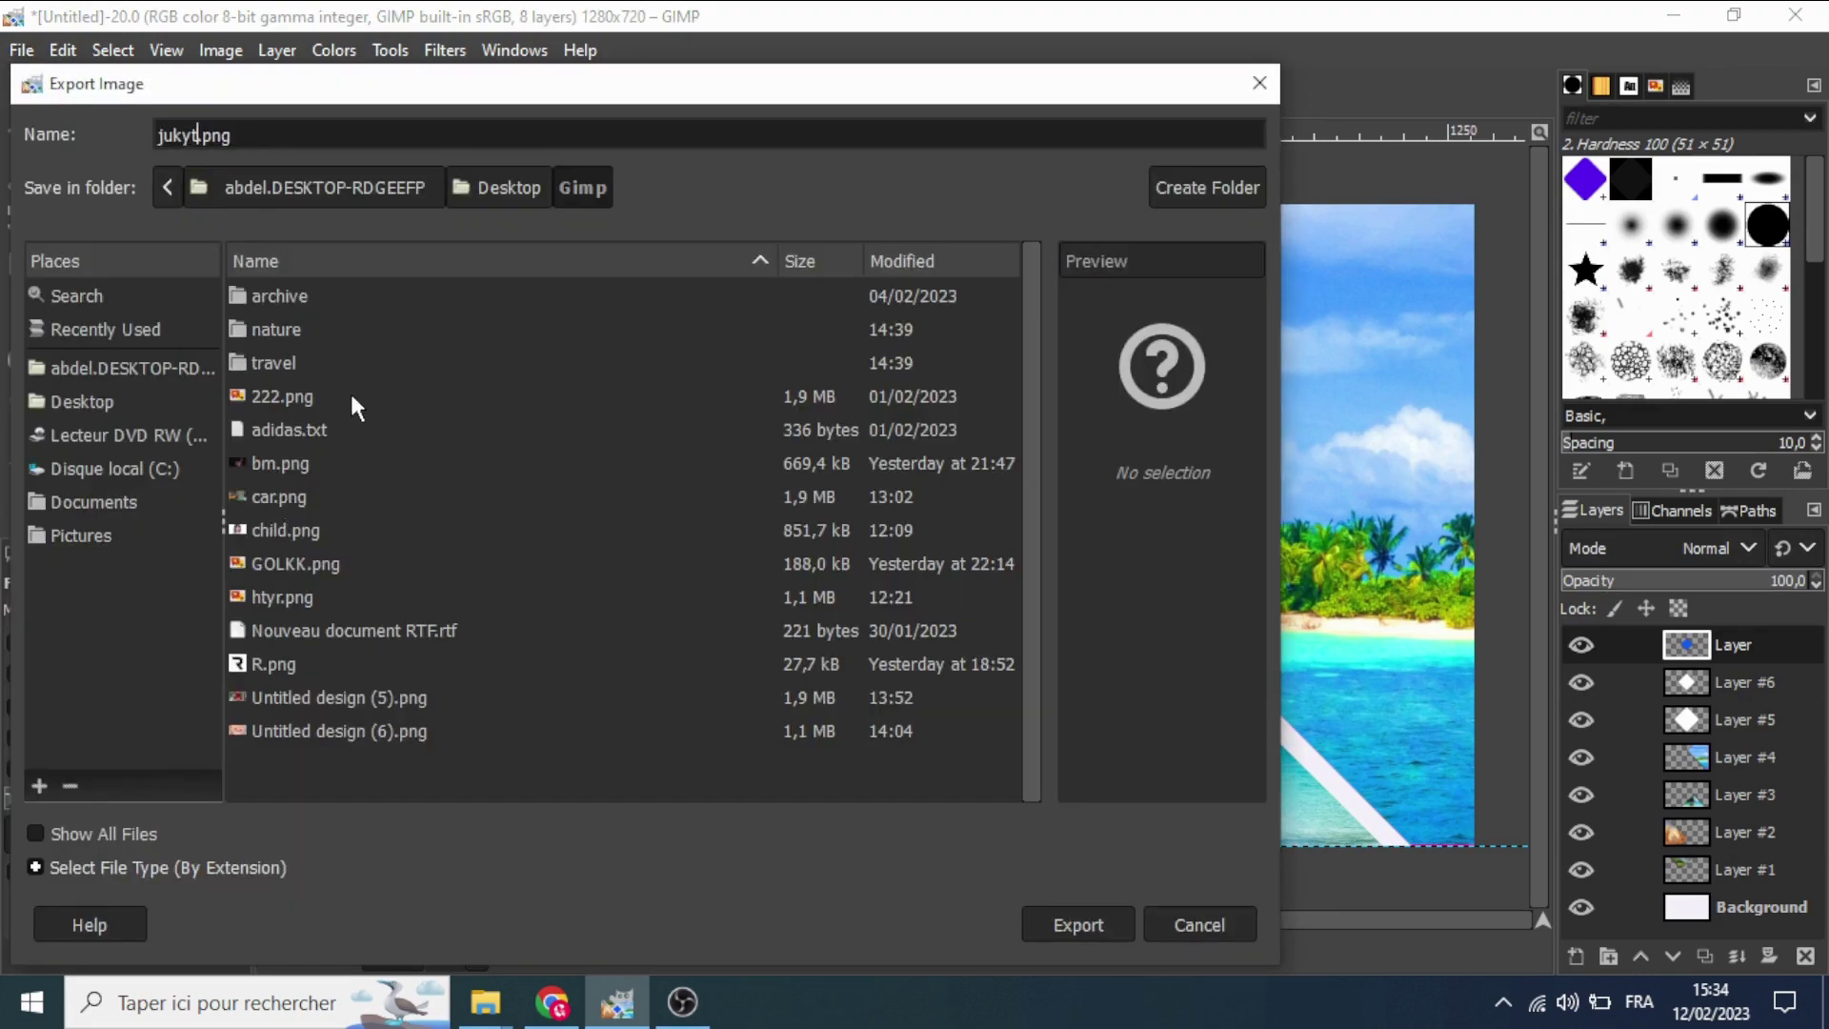
pyautogui.click(1095, 924)
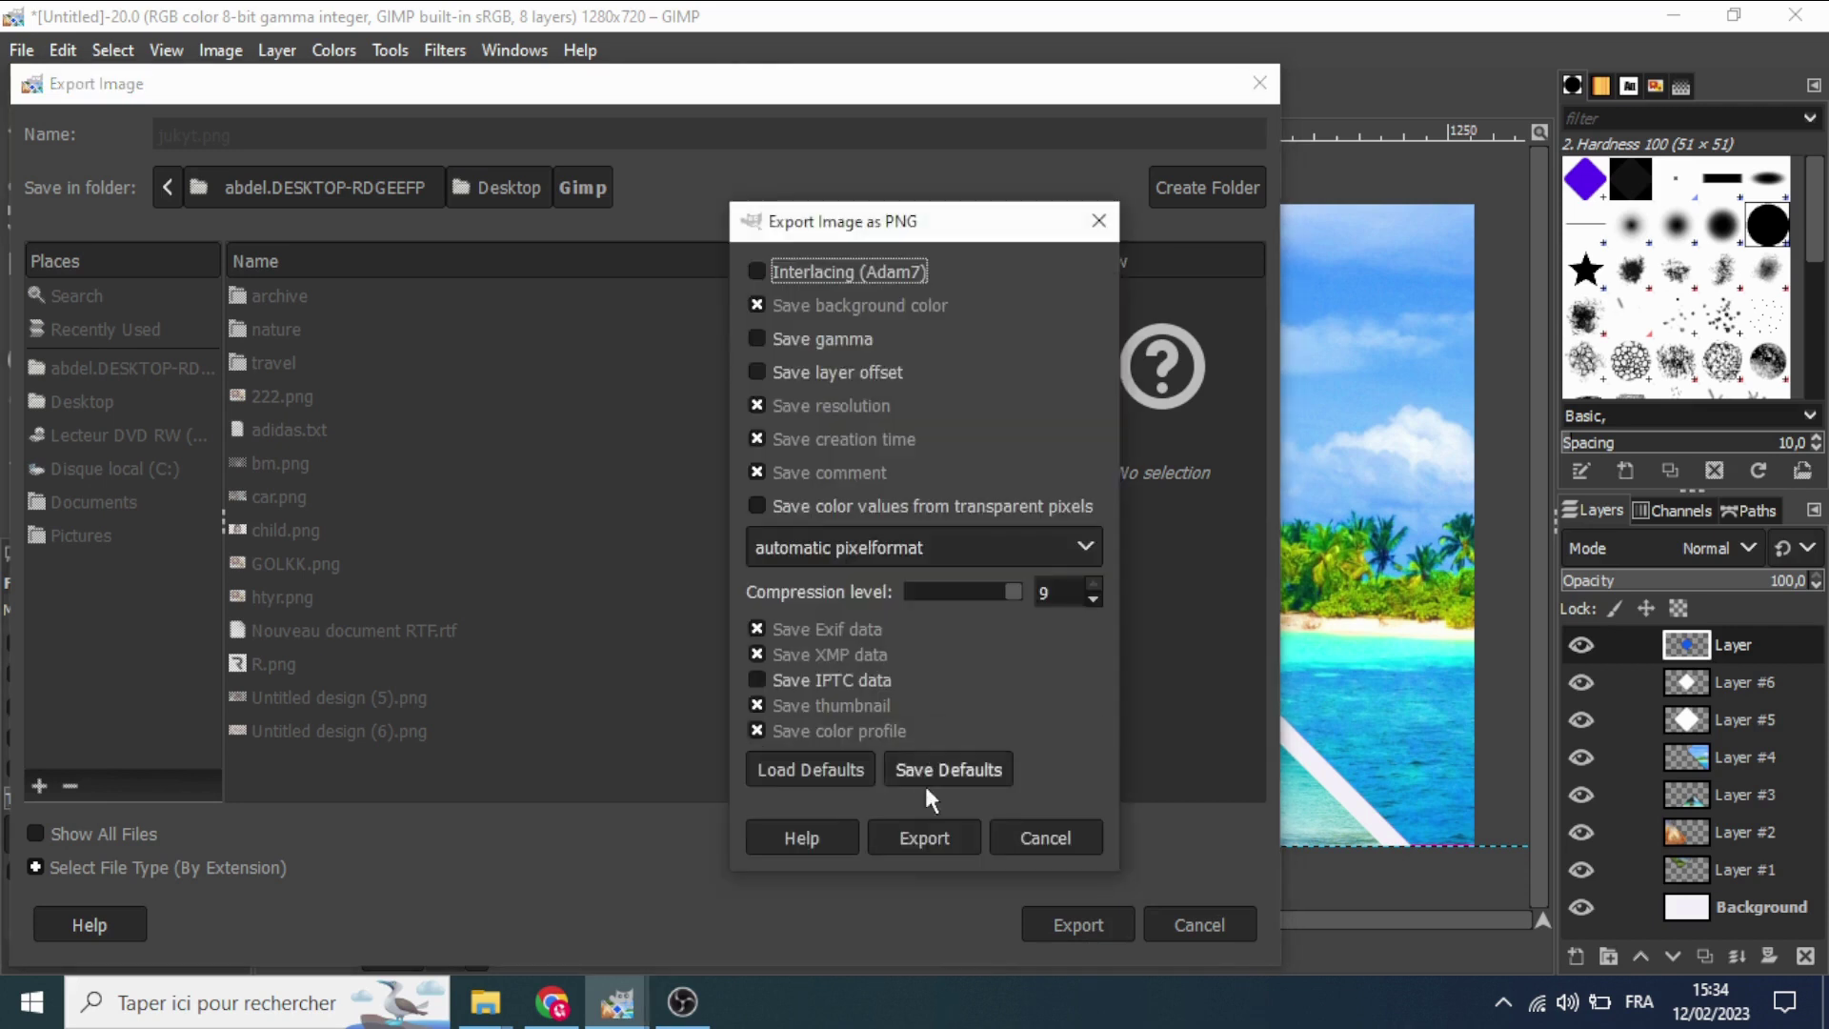
pyautogui.click(917, 840)
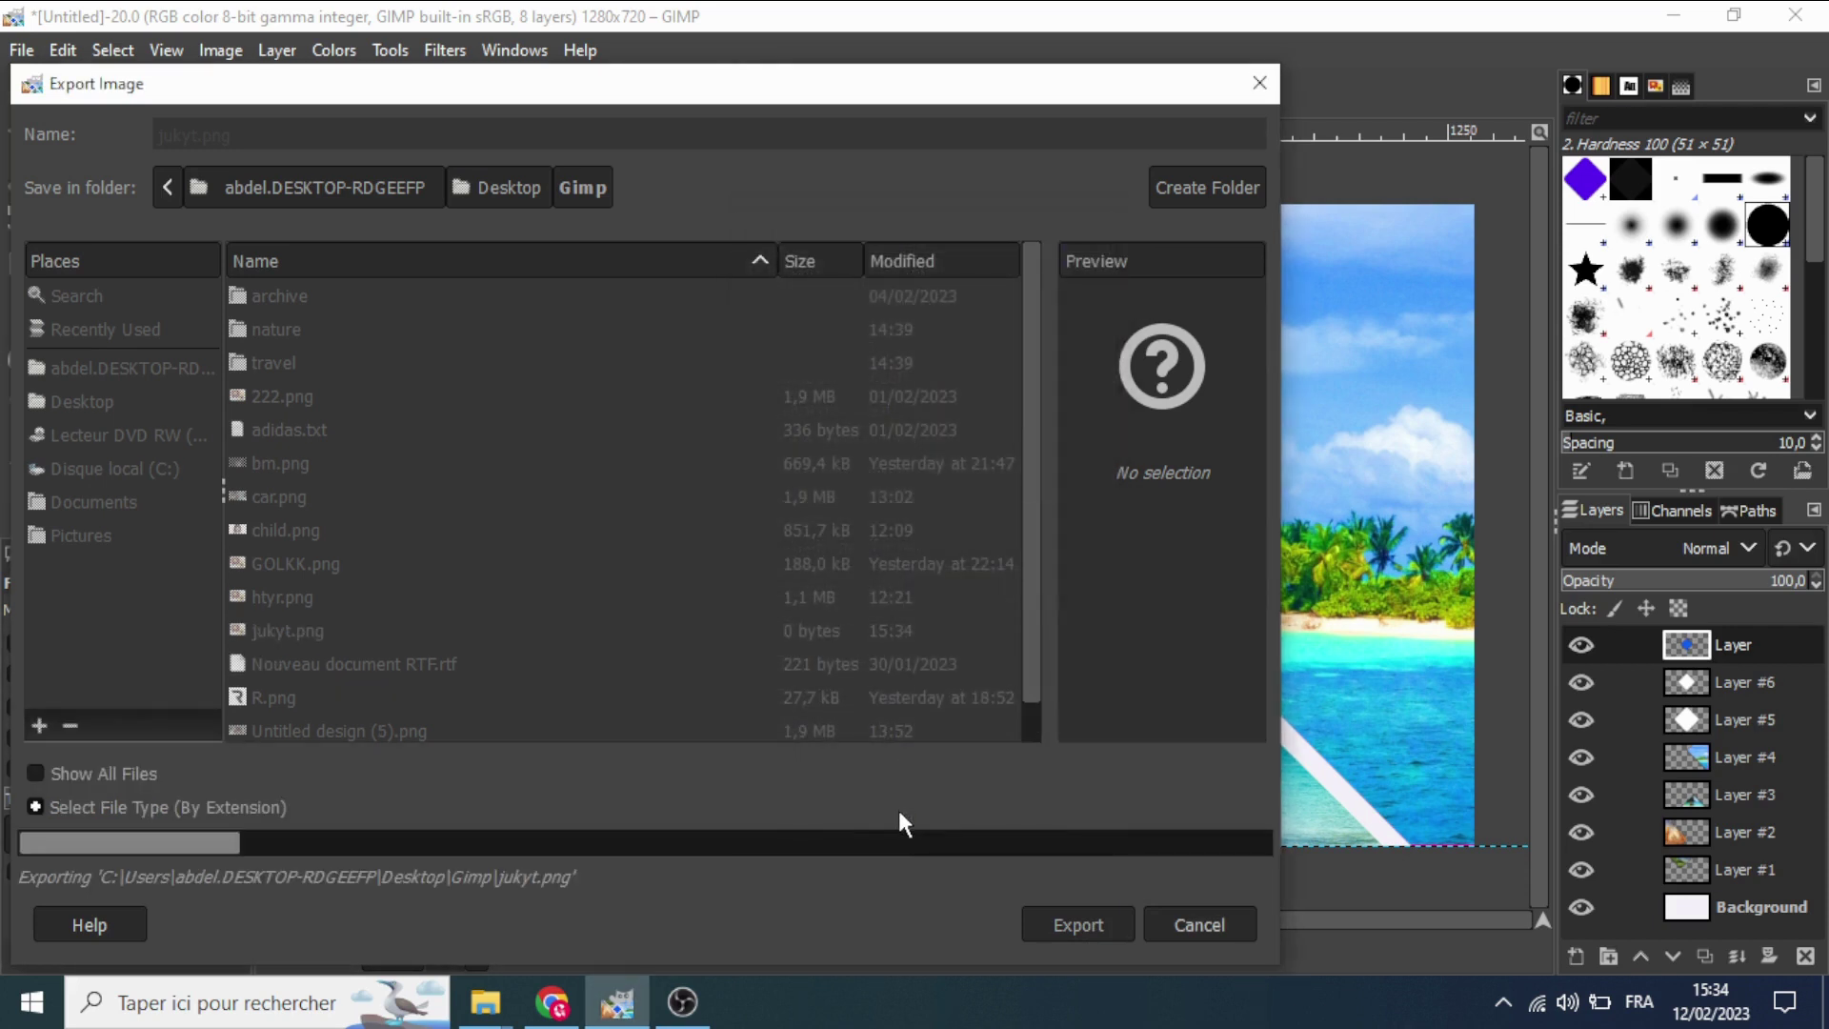